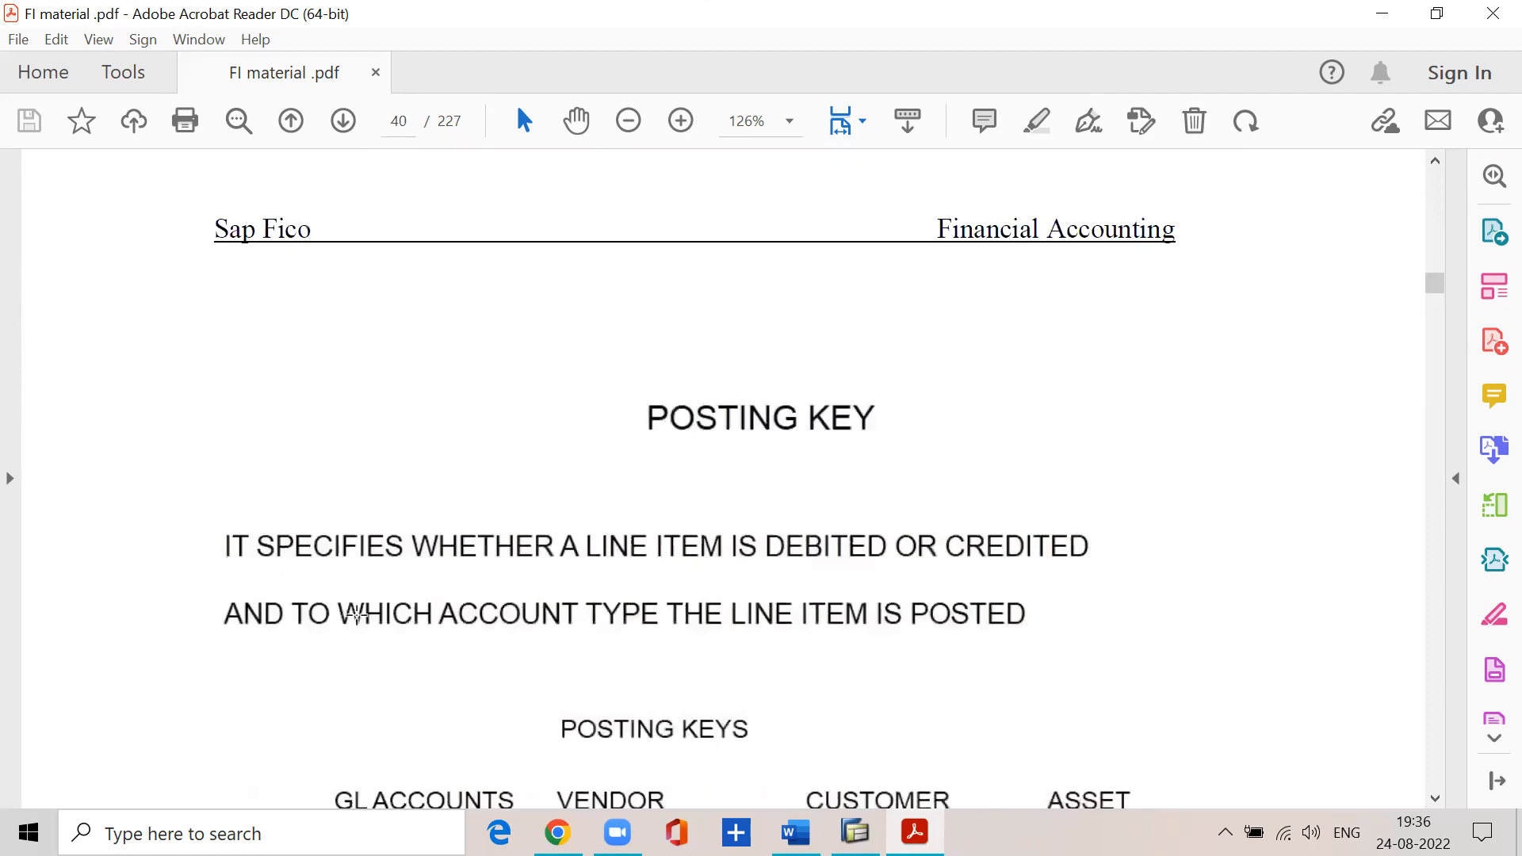
- Mark the two lines on page 40 that define what a posting key specifies
drag(243, 567, 1114, 578)
drag(234, 642, 1044, 638)
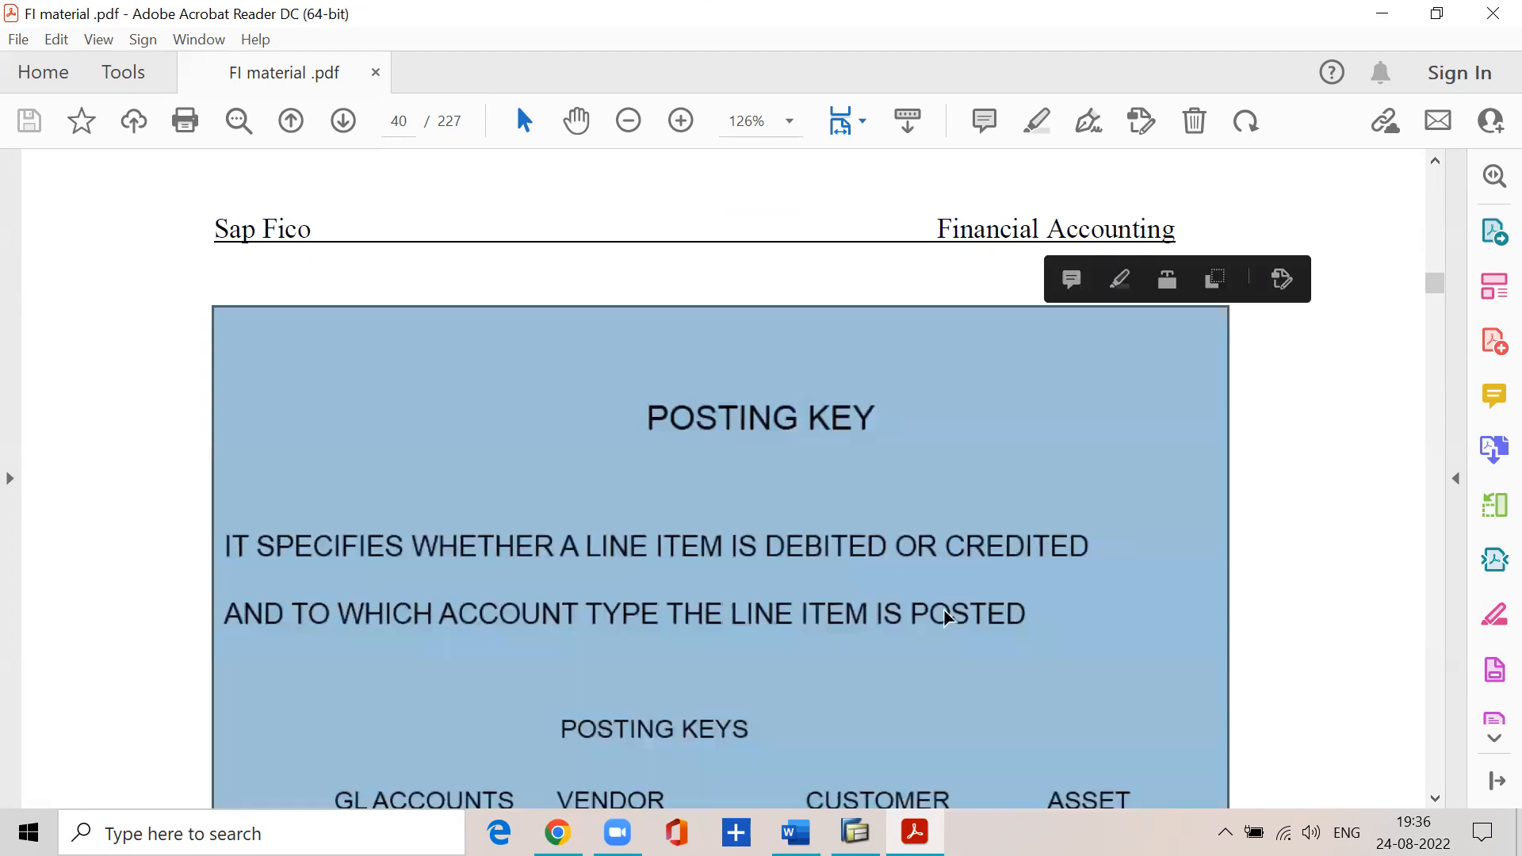
click(638, 453)
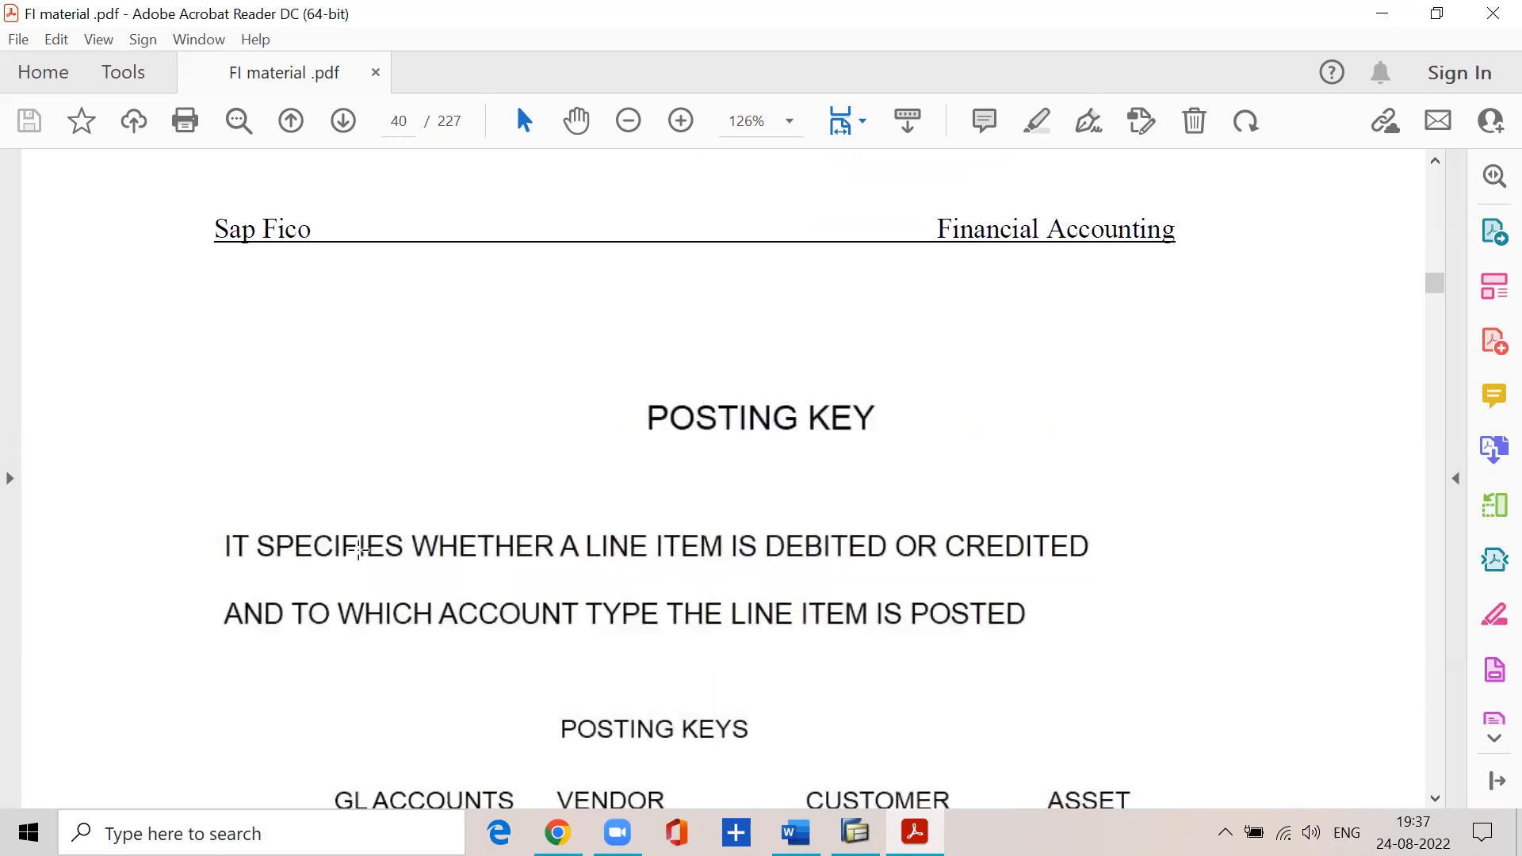
drag(374, 577, 1118, 576)
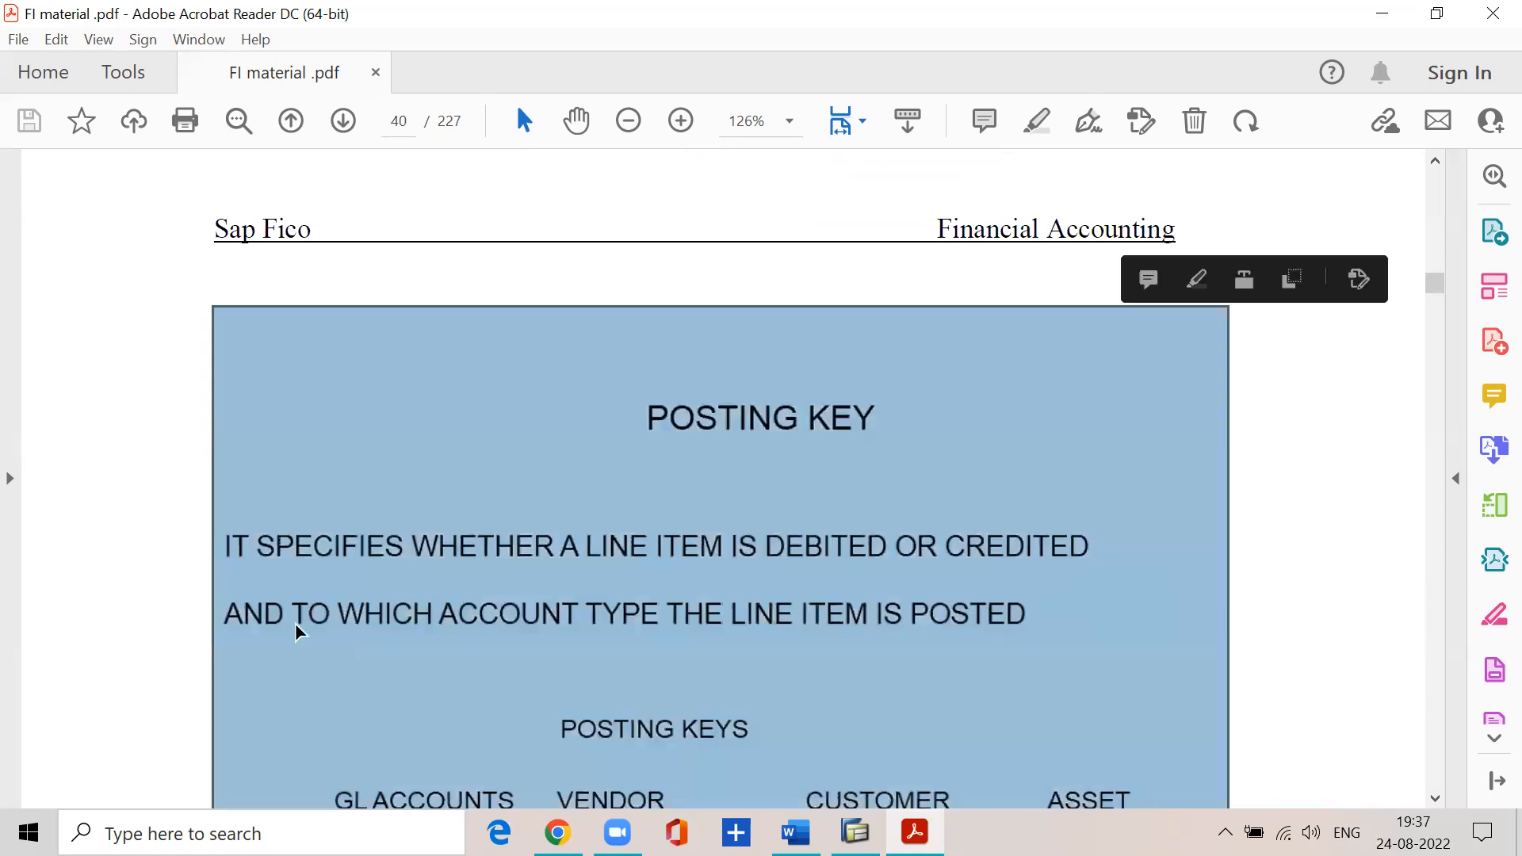
click(261, 640)
drag(221, 639, 1077, 641)
- Mark the GL, vendor, customer and asset account headings in the posting keys table one after another
scroll(805, 568, down, 4)
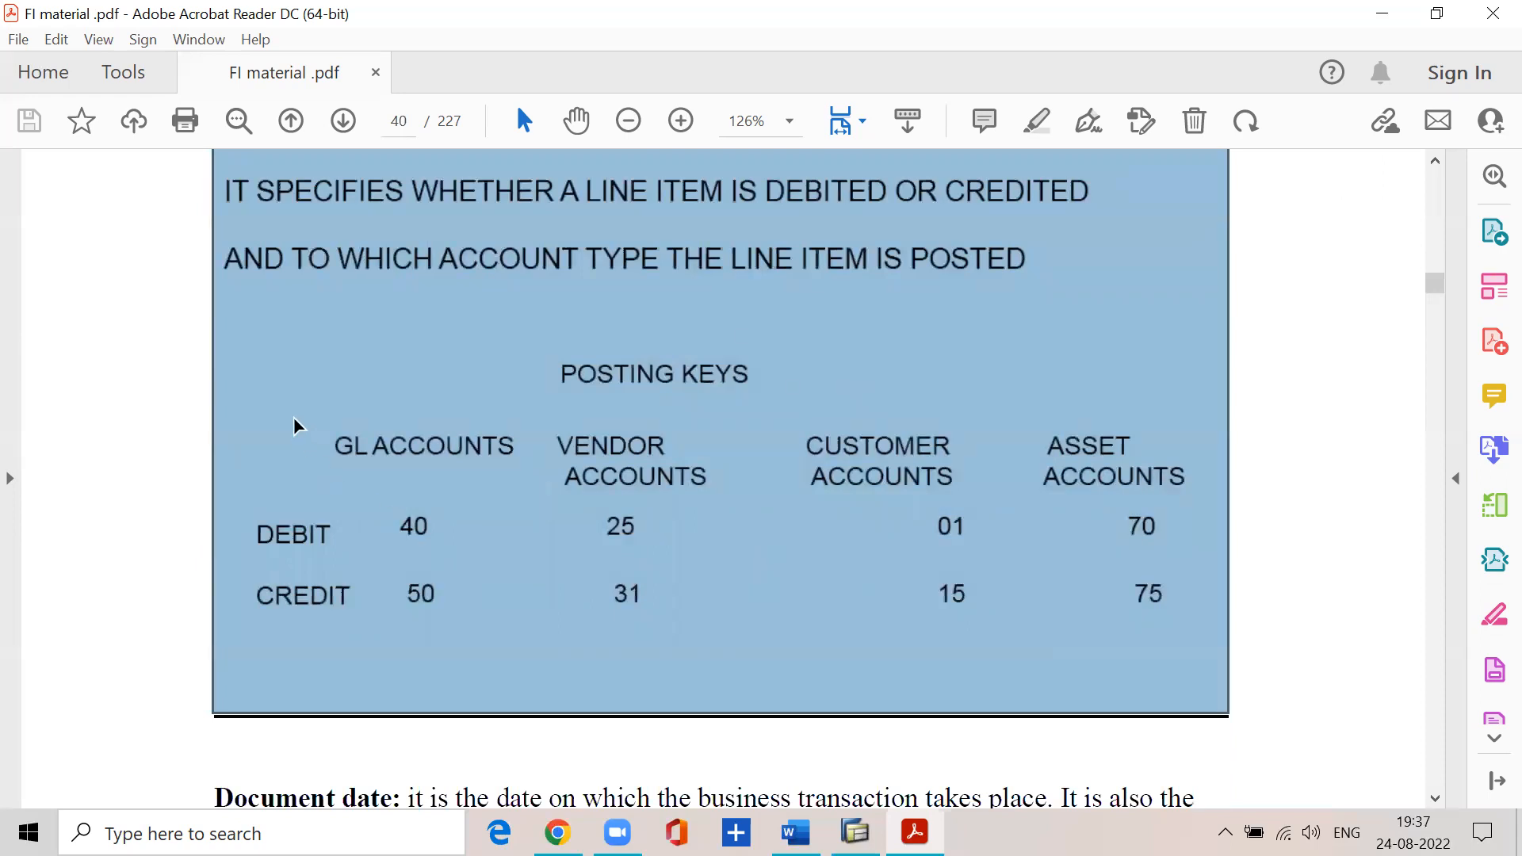
click(333, 438)
drag(325, 426, 514, 474)
drag(551, 423, 721, 499)
drag(800, 428, 978, 495)
drag(1028, 408, 1229, 492)
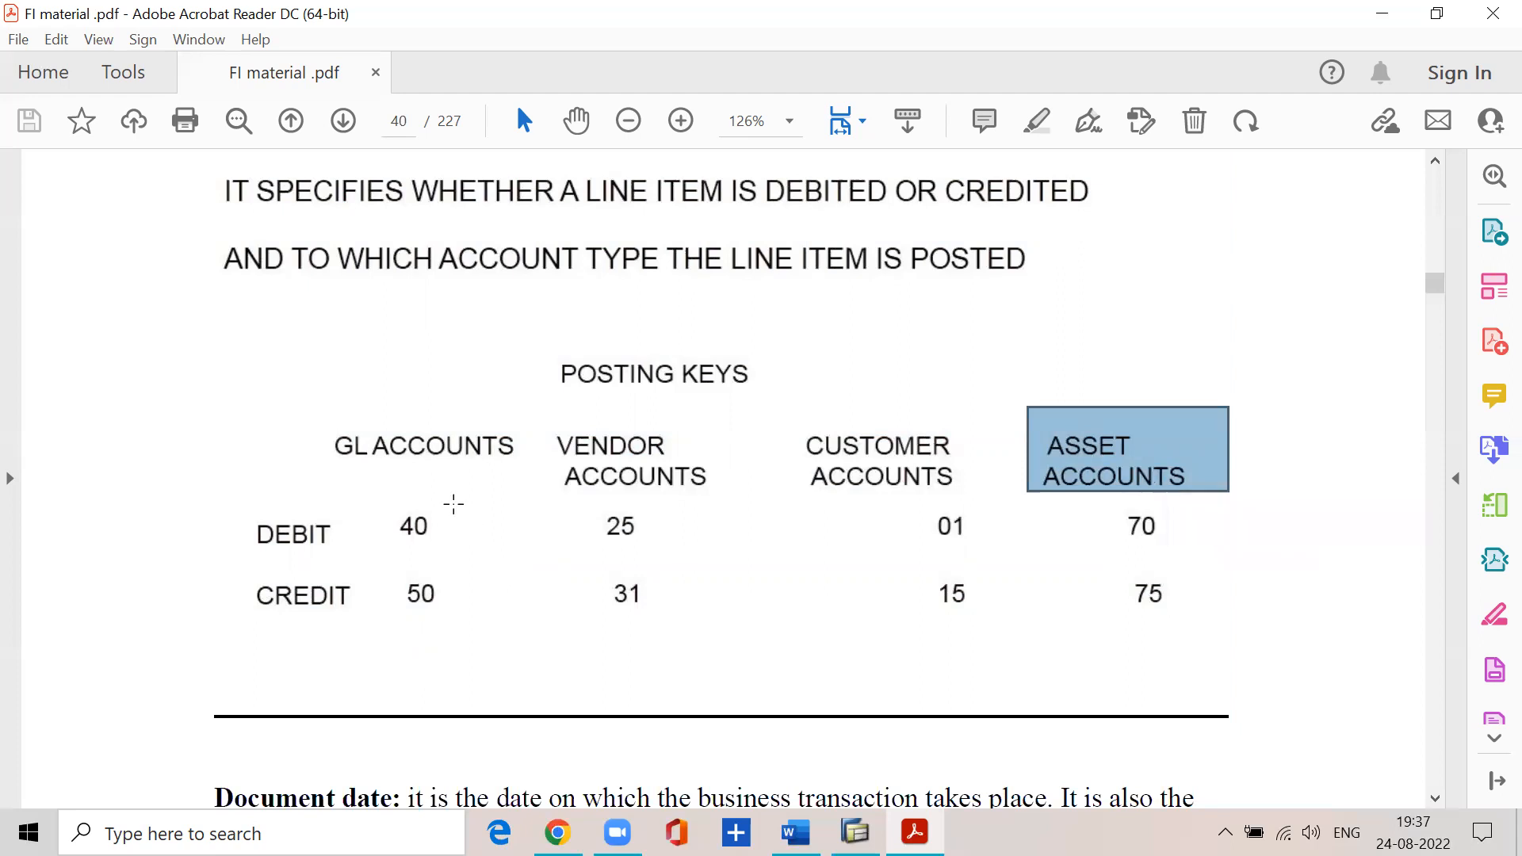
- Mark the debit and credit posting keys of each account type in the table, from GL to asset accounts
drag(392, 504, 440, 547)
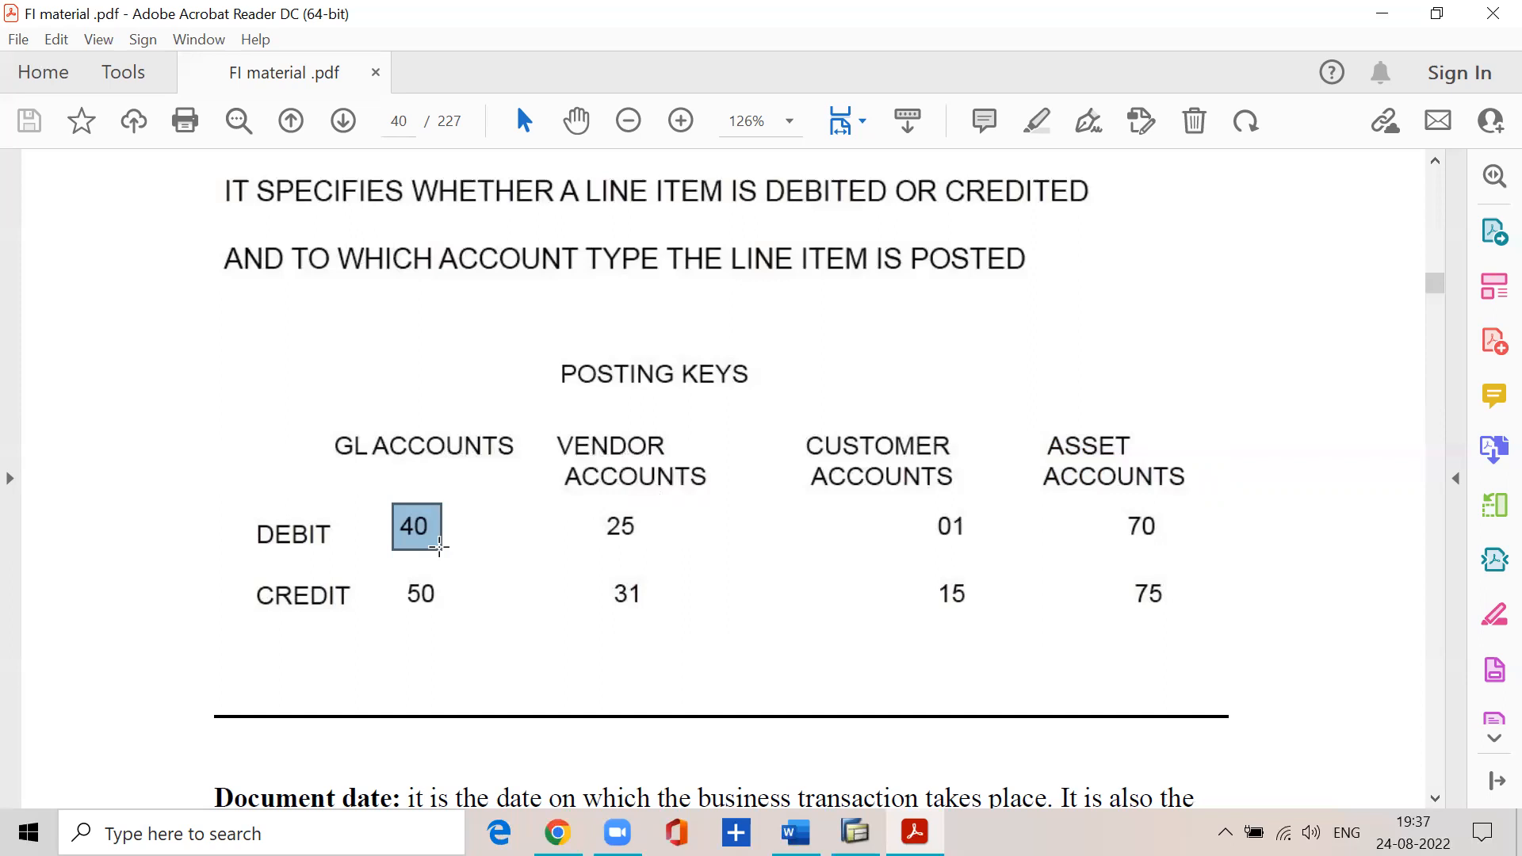
drag(404, 578, 435, 607)
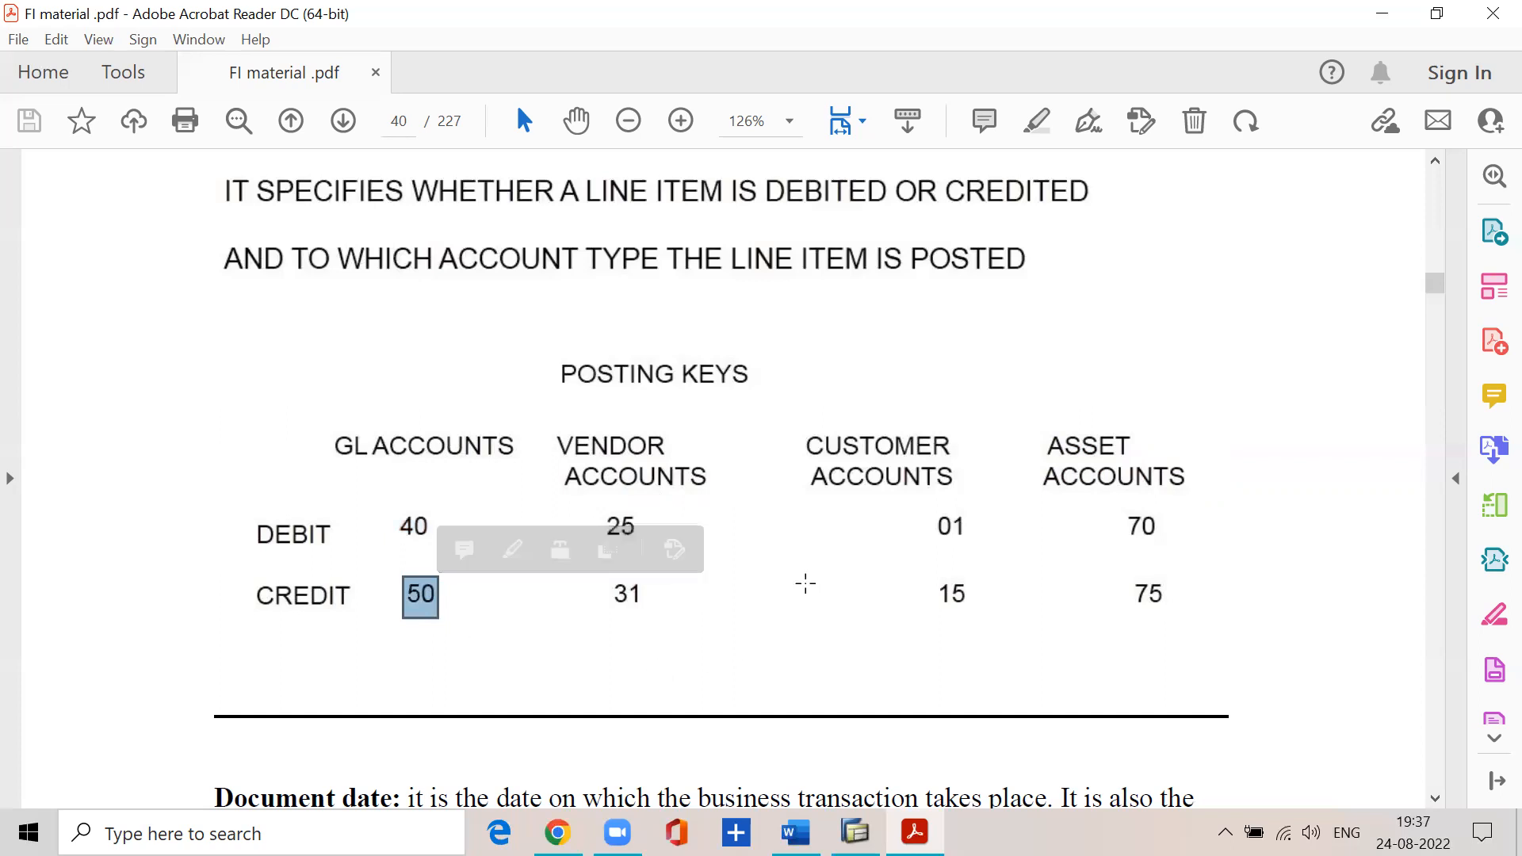
drag(591, 507, 650, 616)
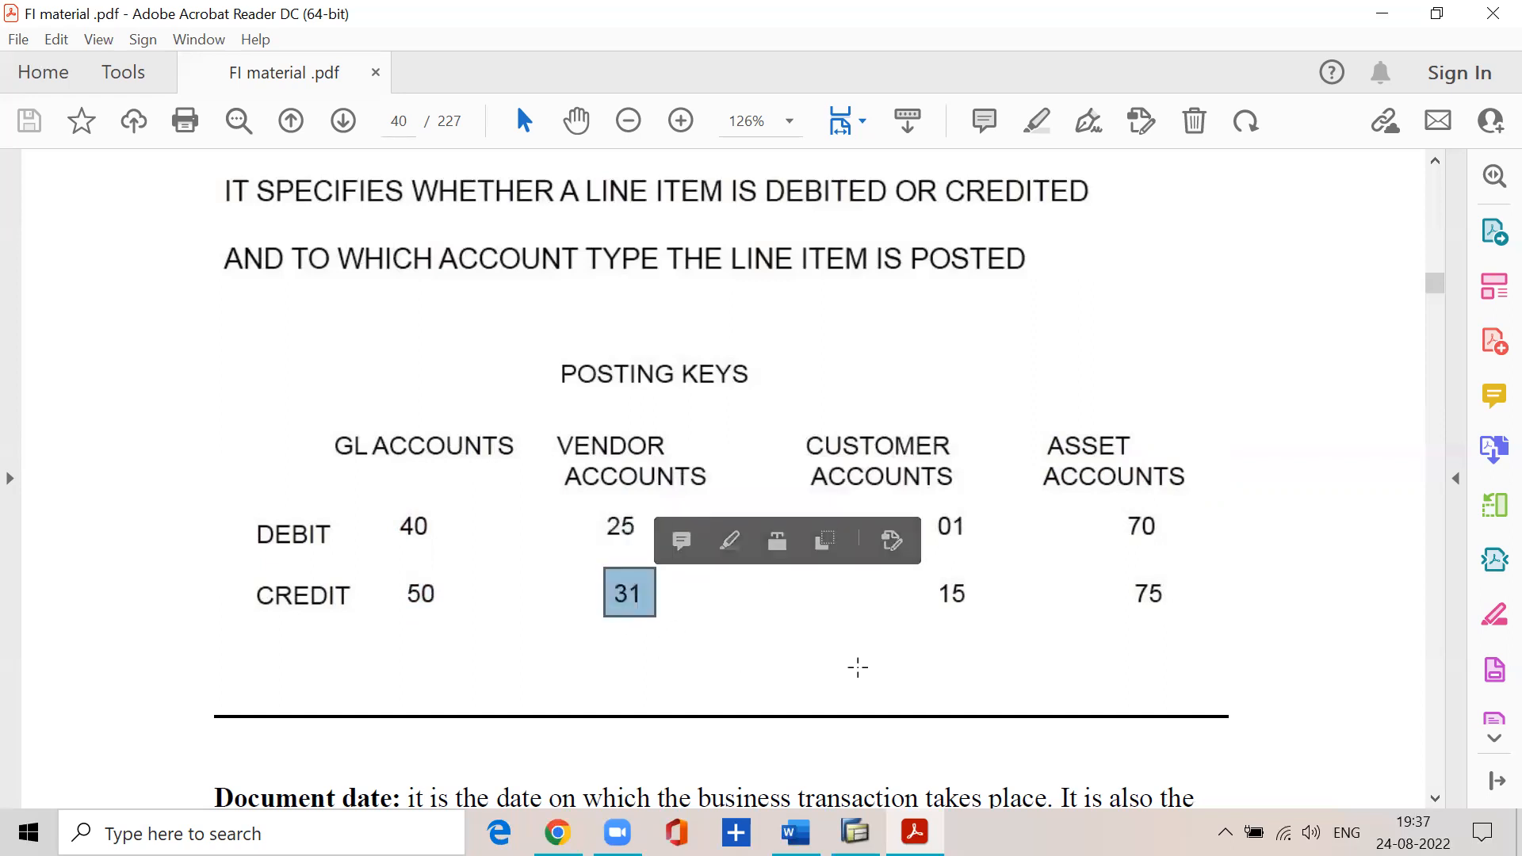
drag(921, 498, 983, 618)
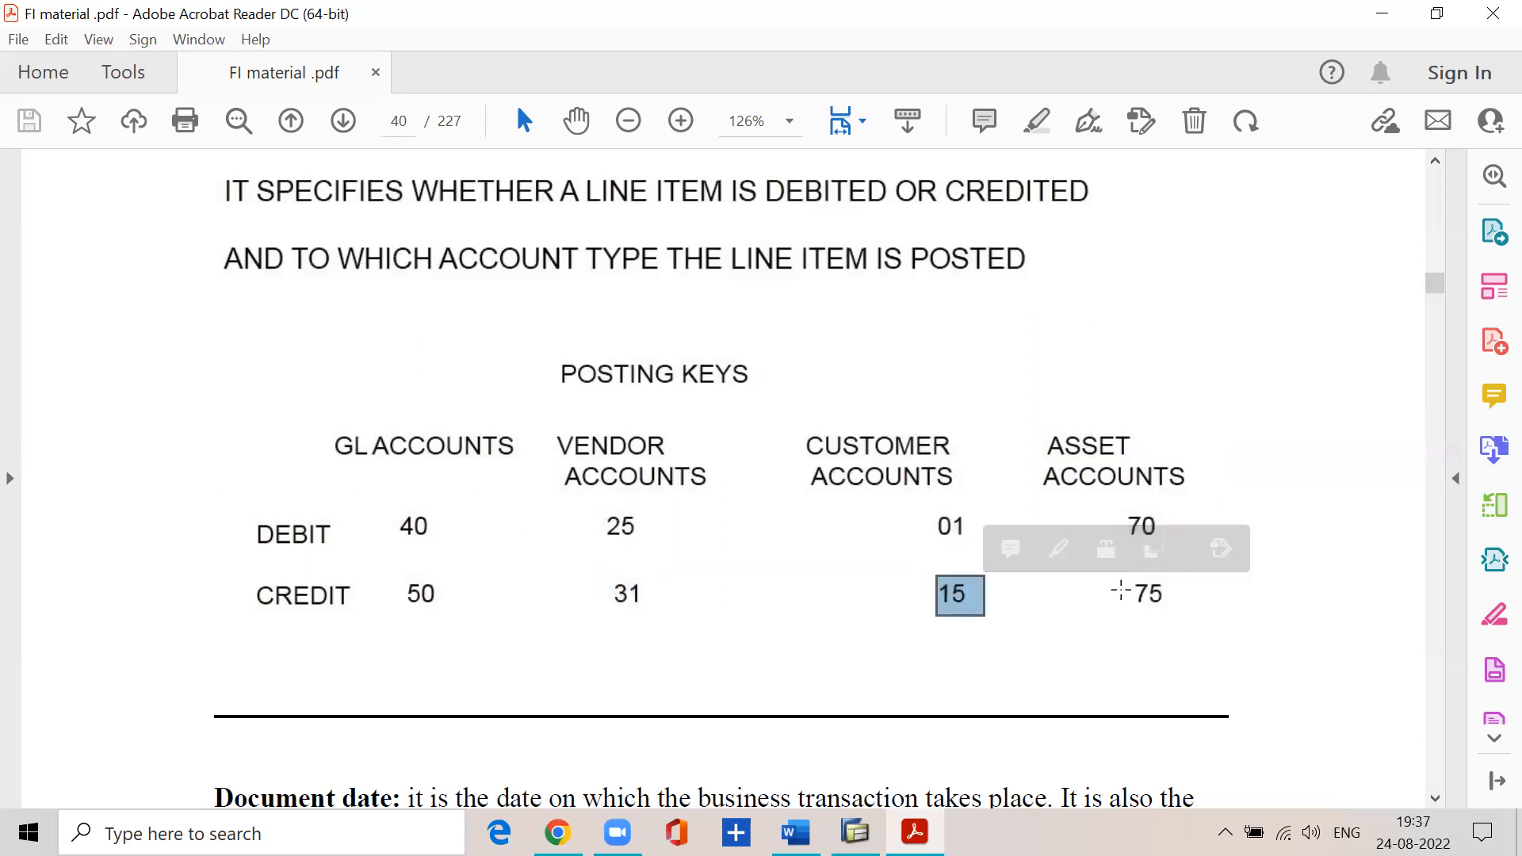
drag(1121, 544, 1178, 511)
drag(1125, 561, 1152, 636)
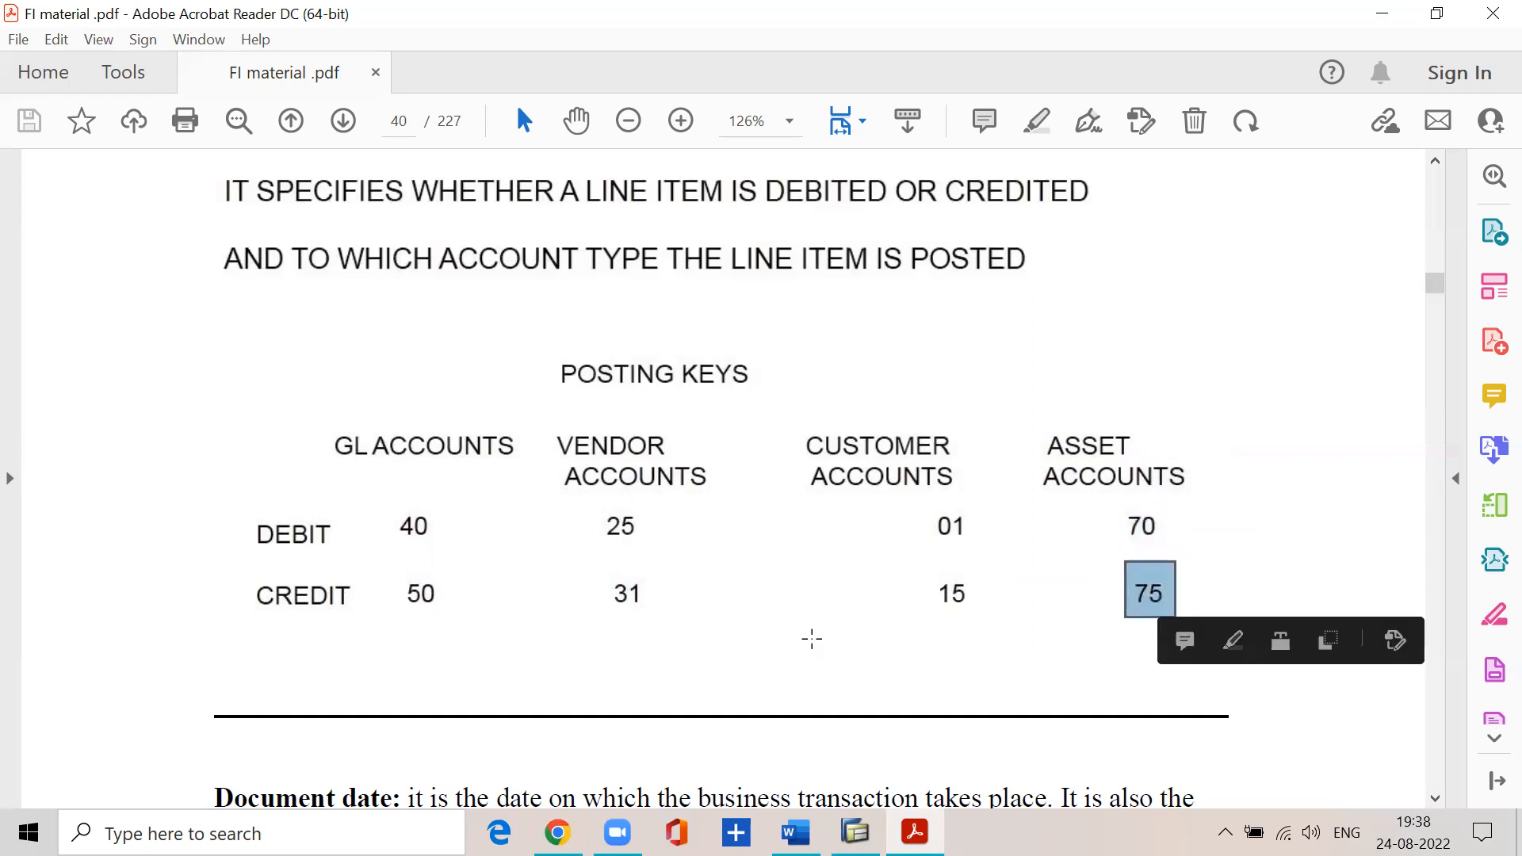
- Mark the vendor, customer and asset columns, the GL keys and the whole block of posting keys, leaving nothing selected
drag(542, 421, 1233, 678)
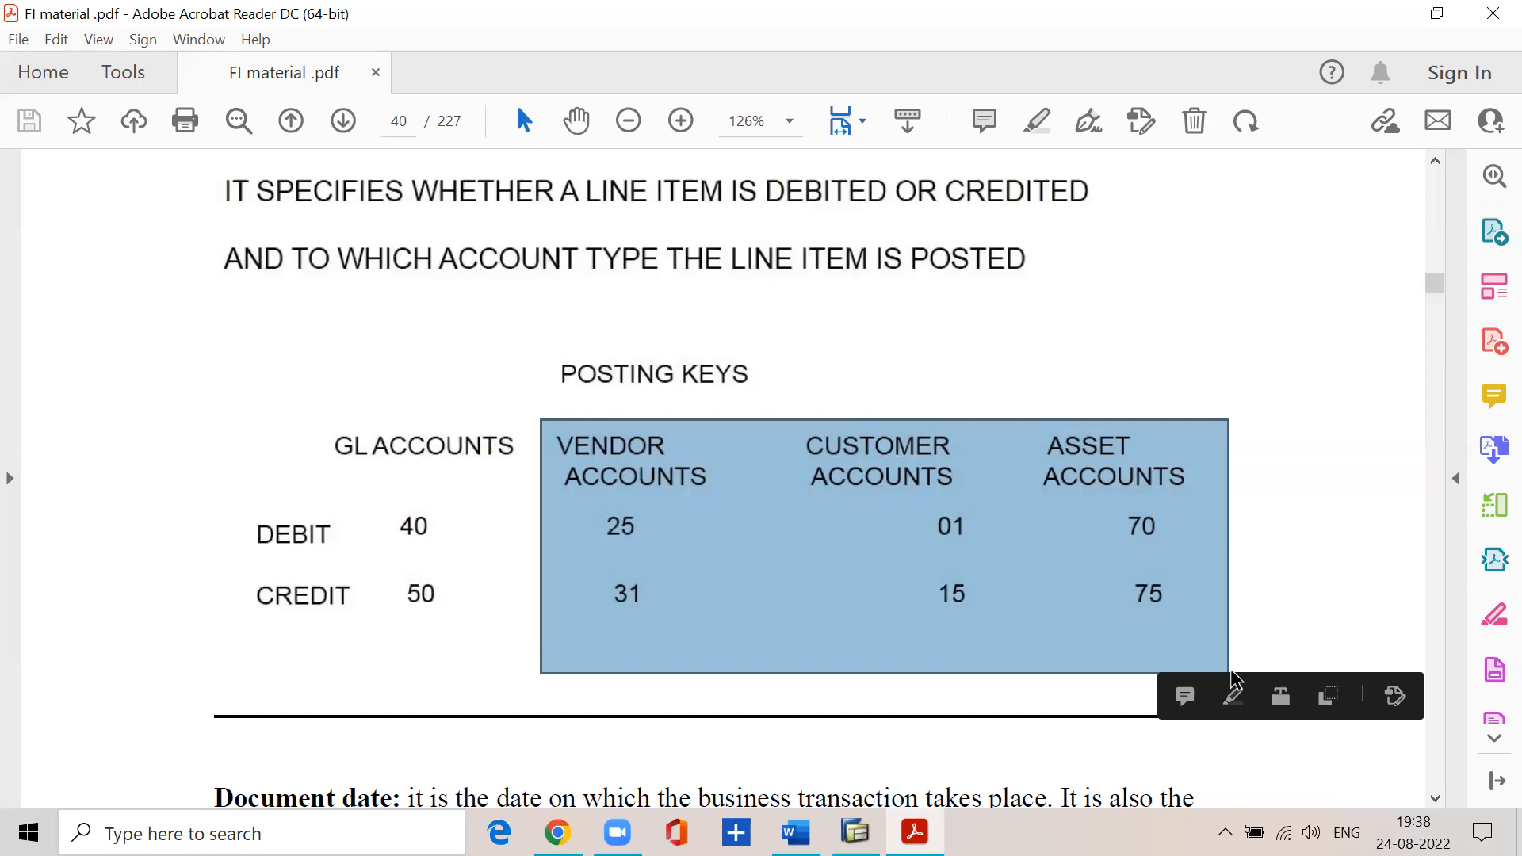
drag(398, 507, 442, 569)
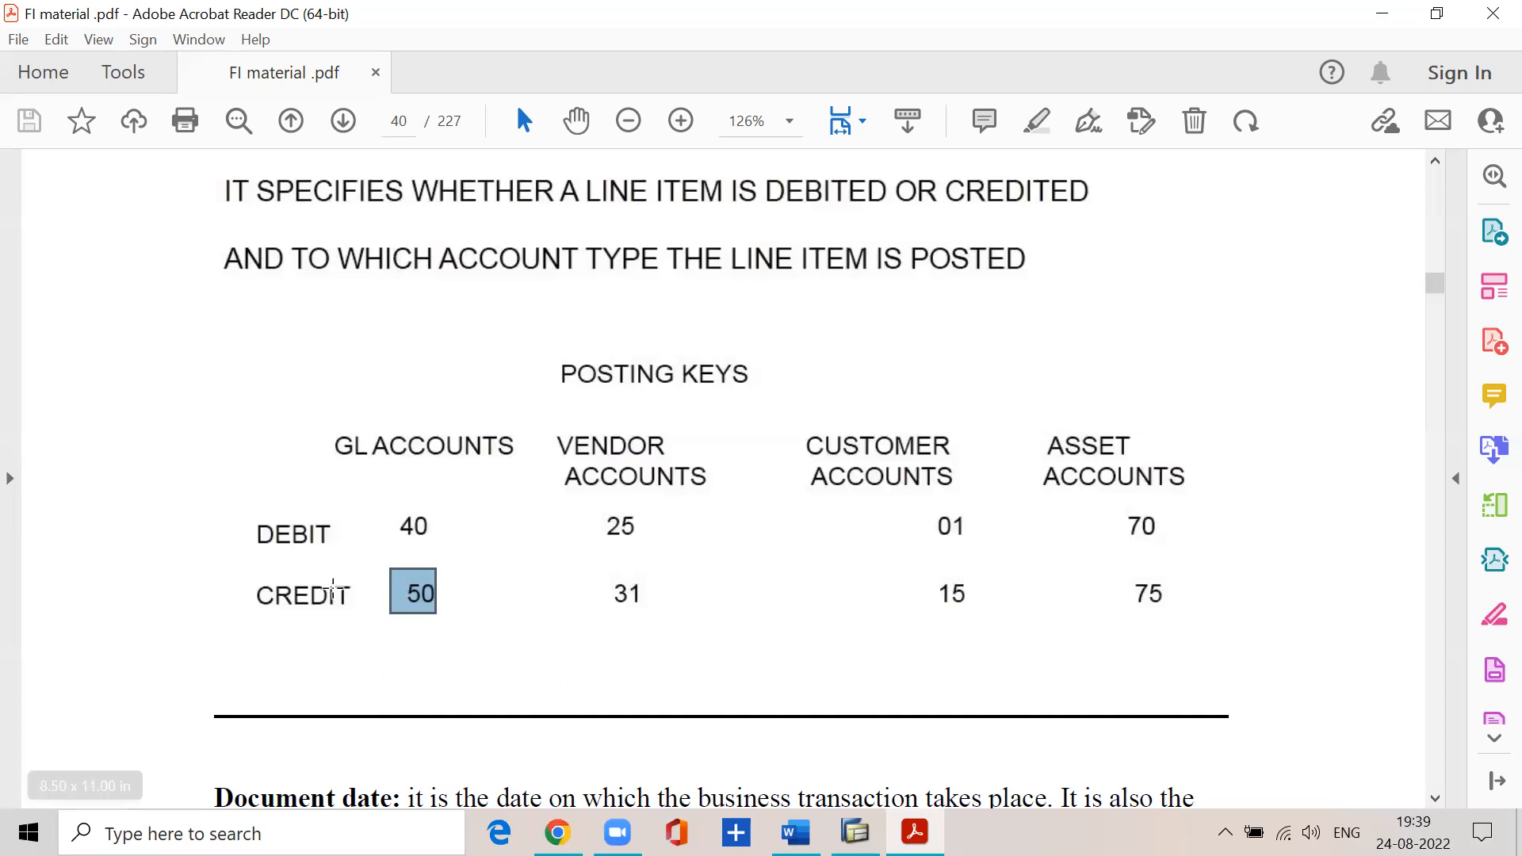
drag(373, 493, 1226, 672)
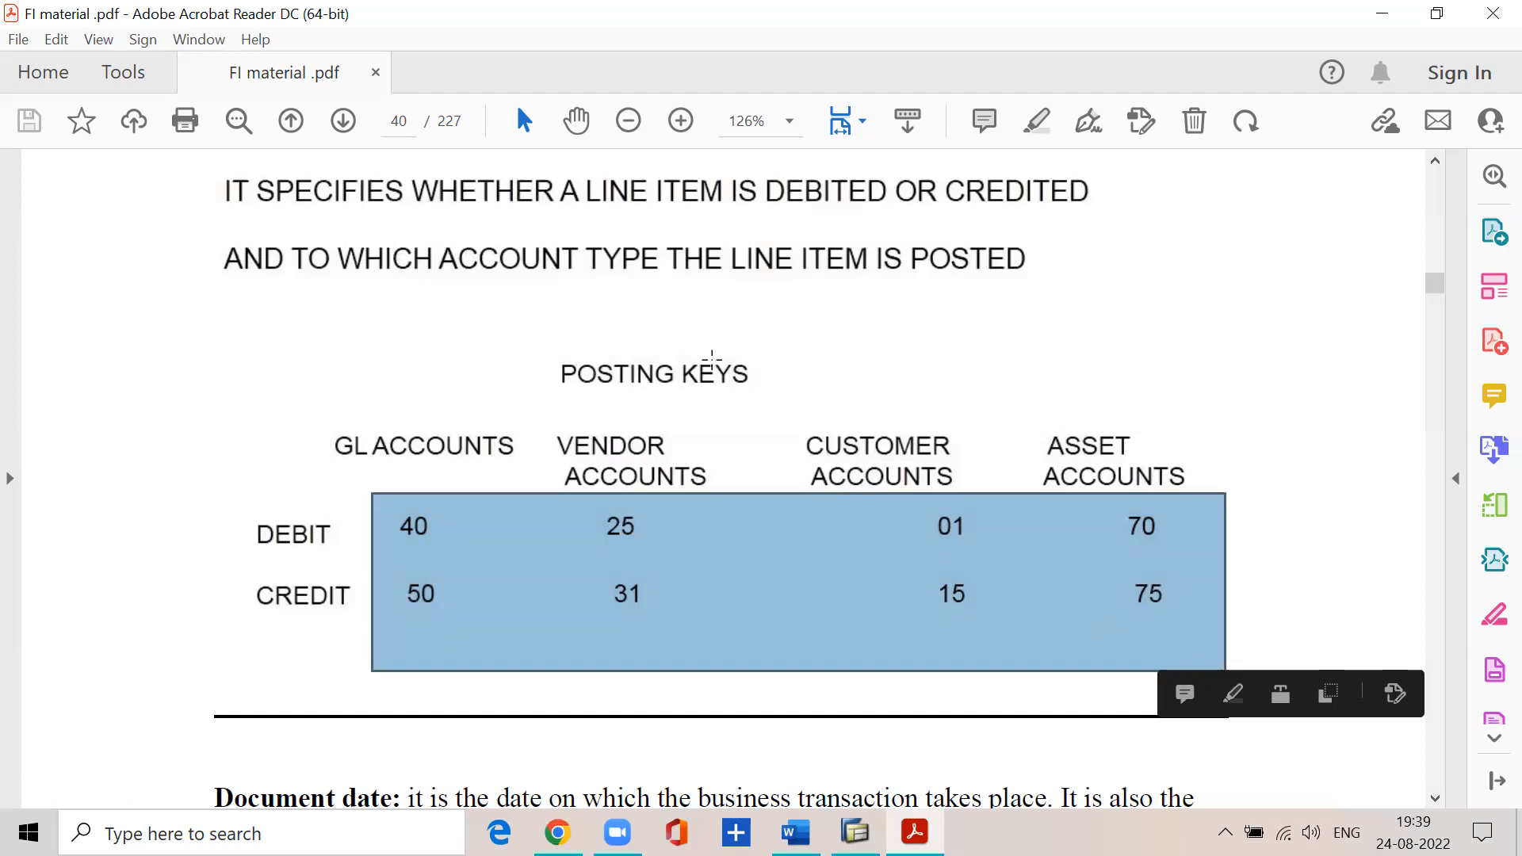
click(656, 385)
click(456, 505)
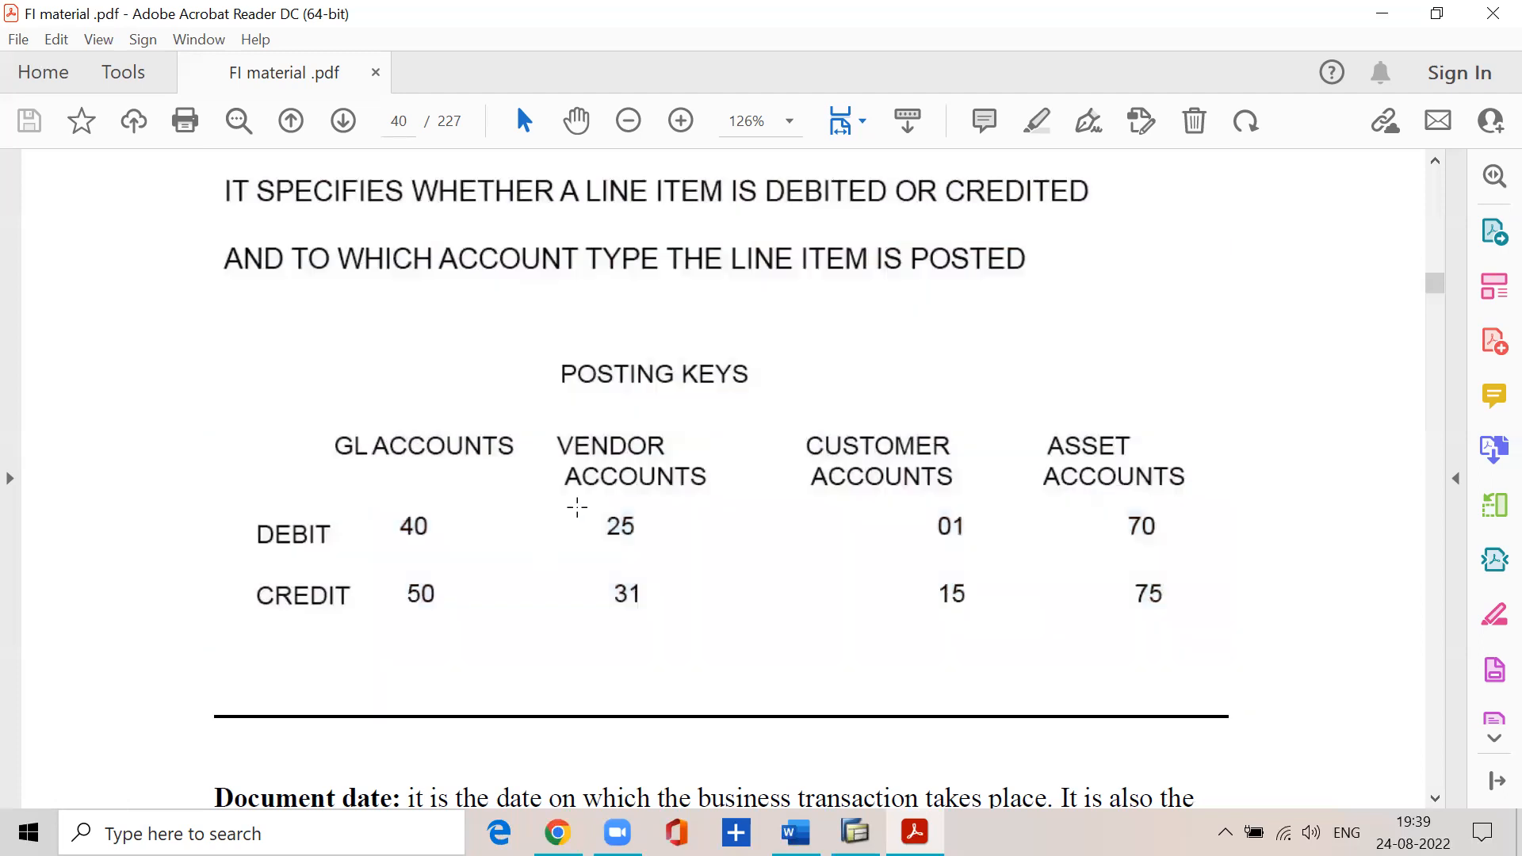
- Review the cash to share capital posting example on page 39 and the general posting path with T.code F-02 on page 41
scroll(577, 508, up, 15)
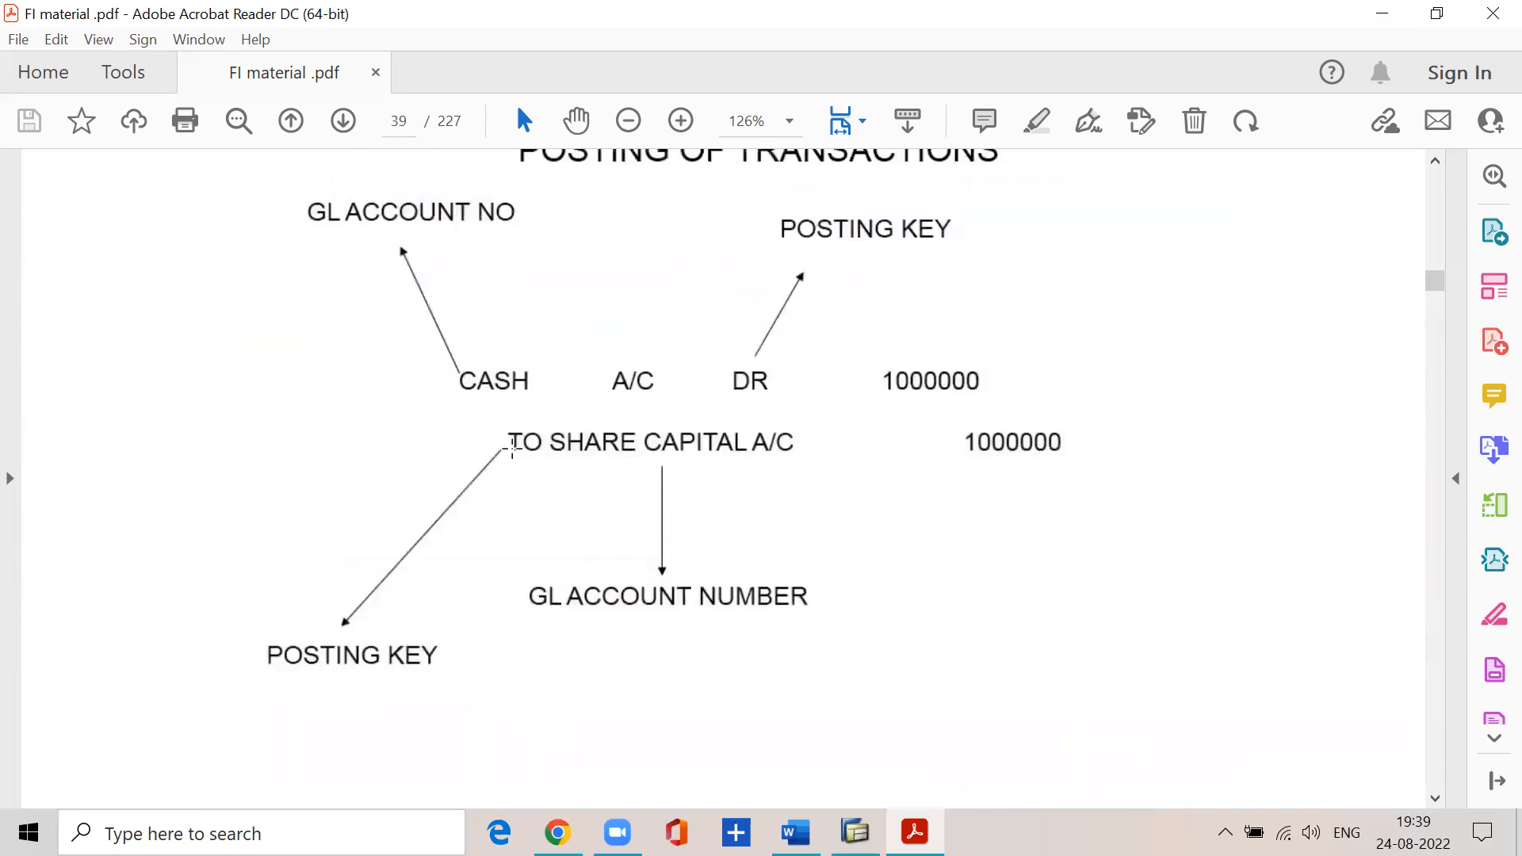
drag(445, 343, 897, 511)
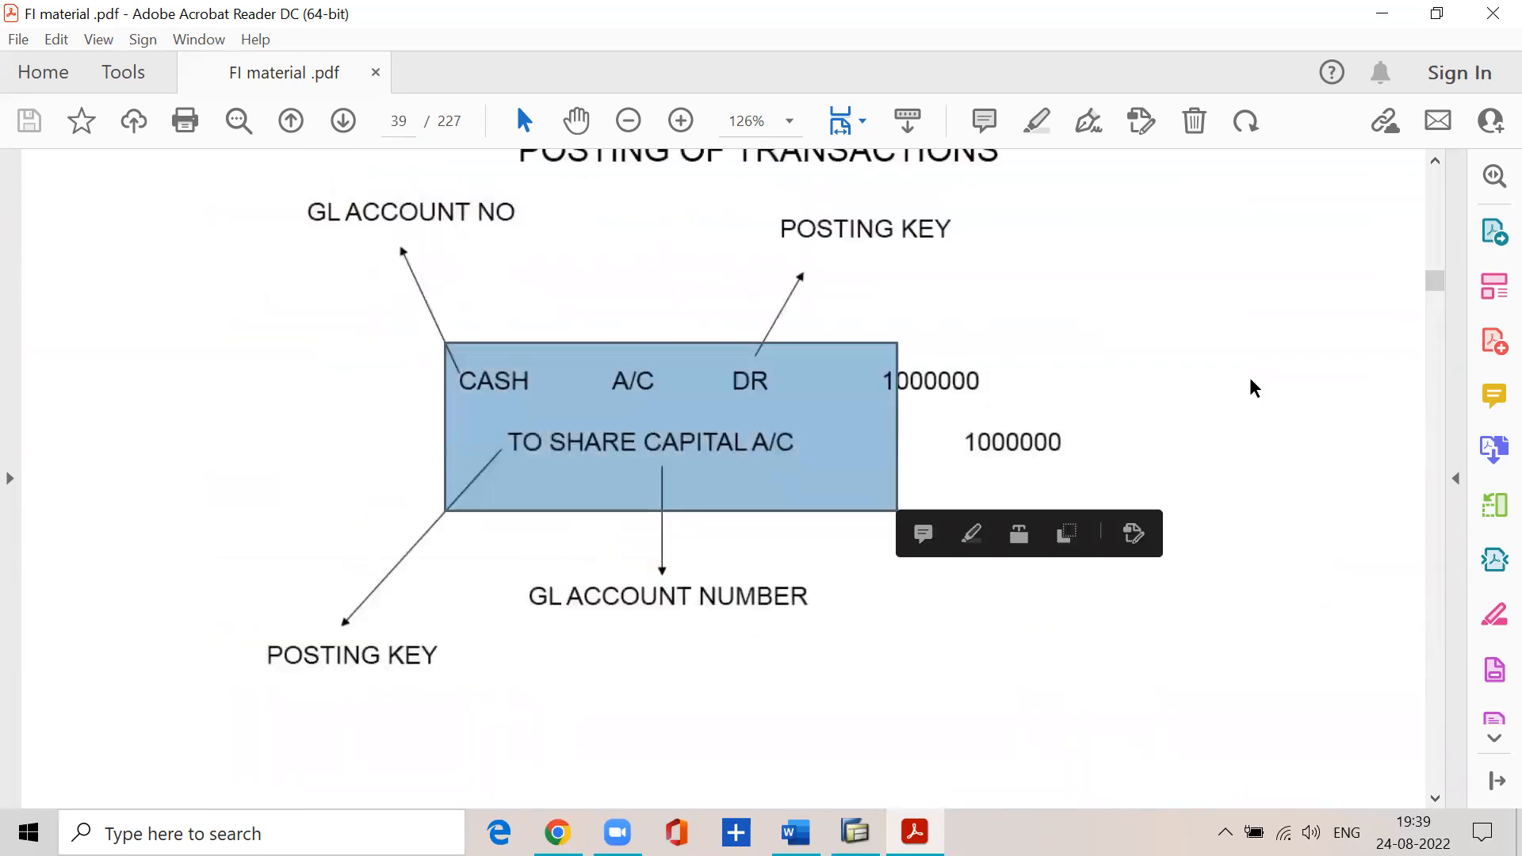
scroll(476, 595, down, 8)
scroll(440, 580, down, 15)
scroll(436, 574, down, 15)
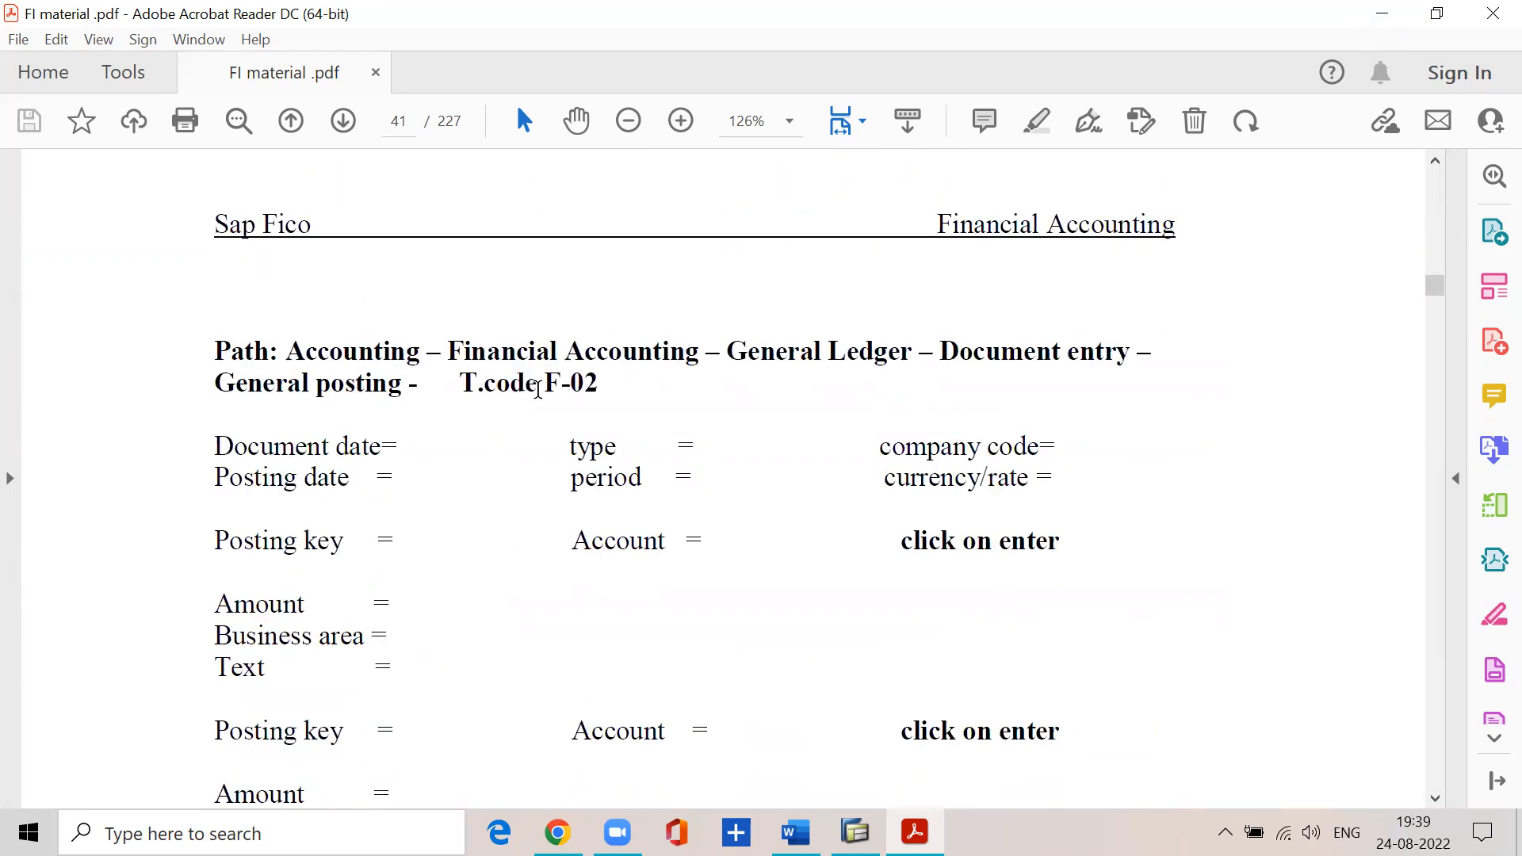
drag(538, 388, 607, 382)
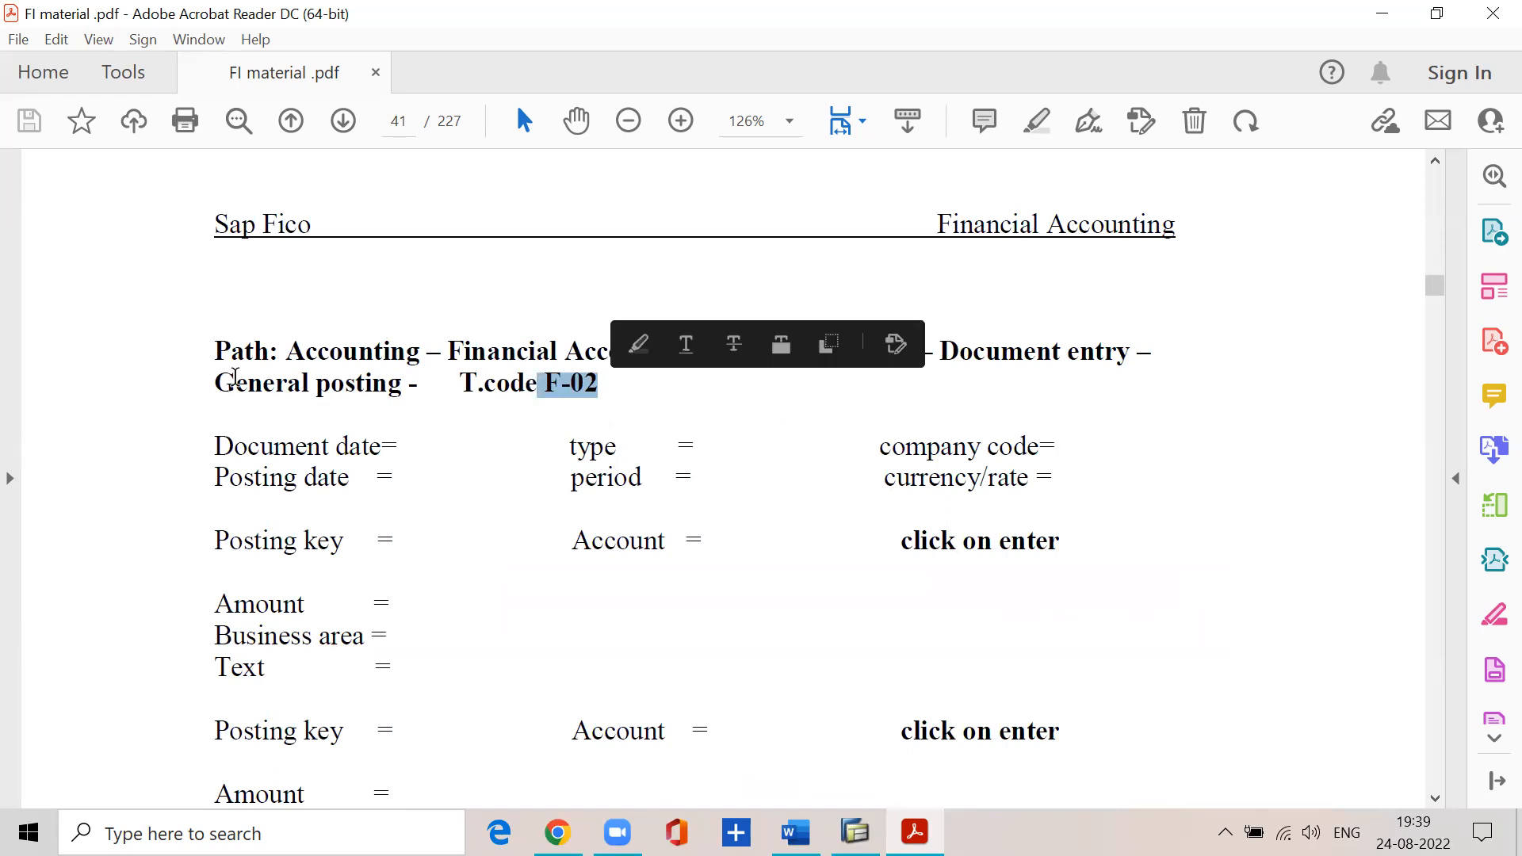
drag(285, 353, 426, 354)
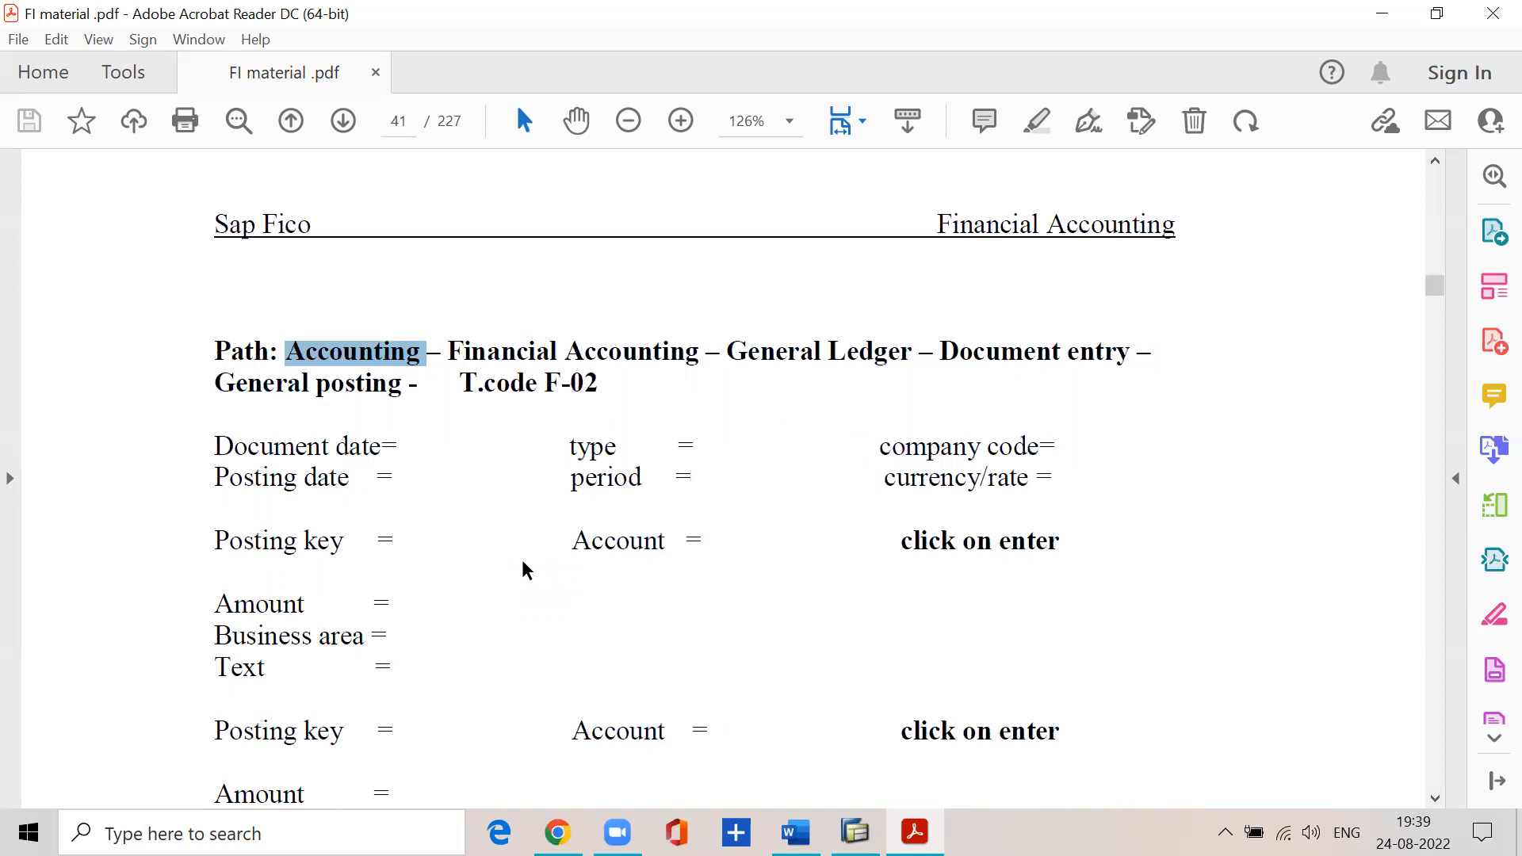
click(349, 361)
- Switch to SAP and open the G/L account posting transaction with /nf-02
click(1386, 17)
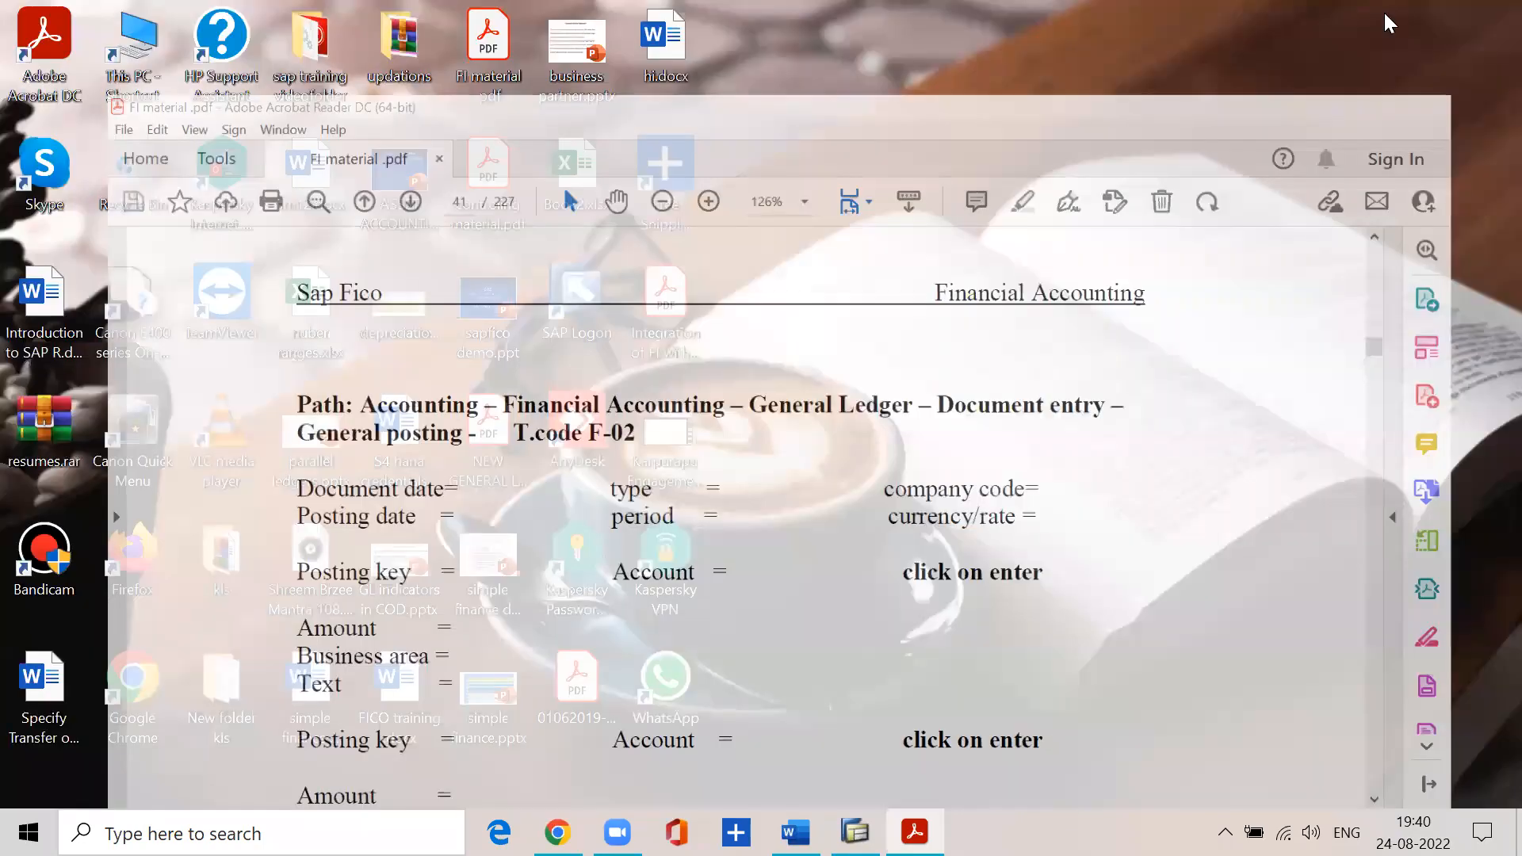
click(856, 832)
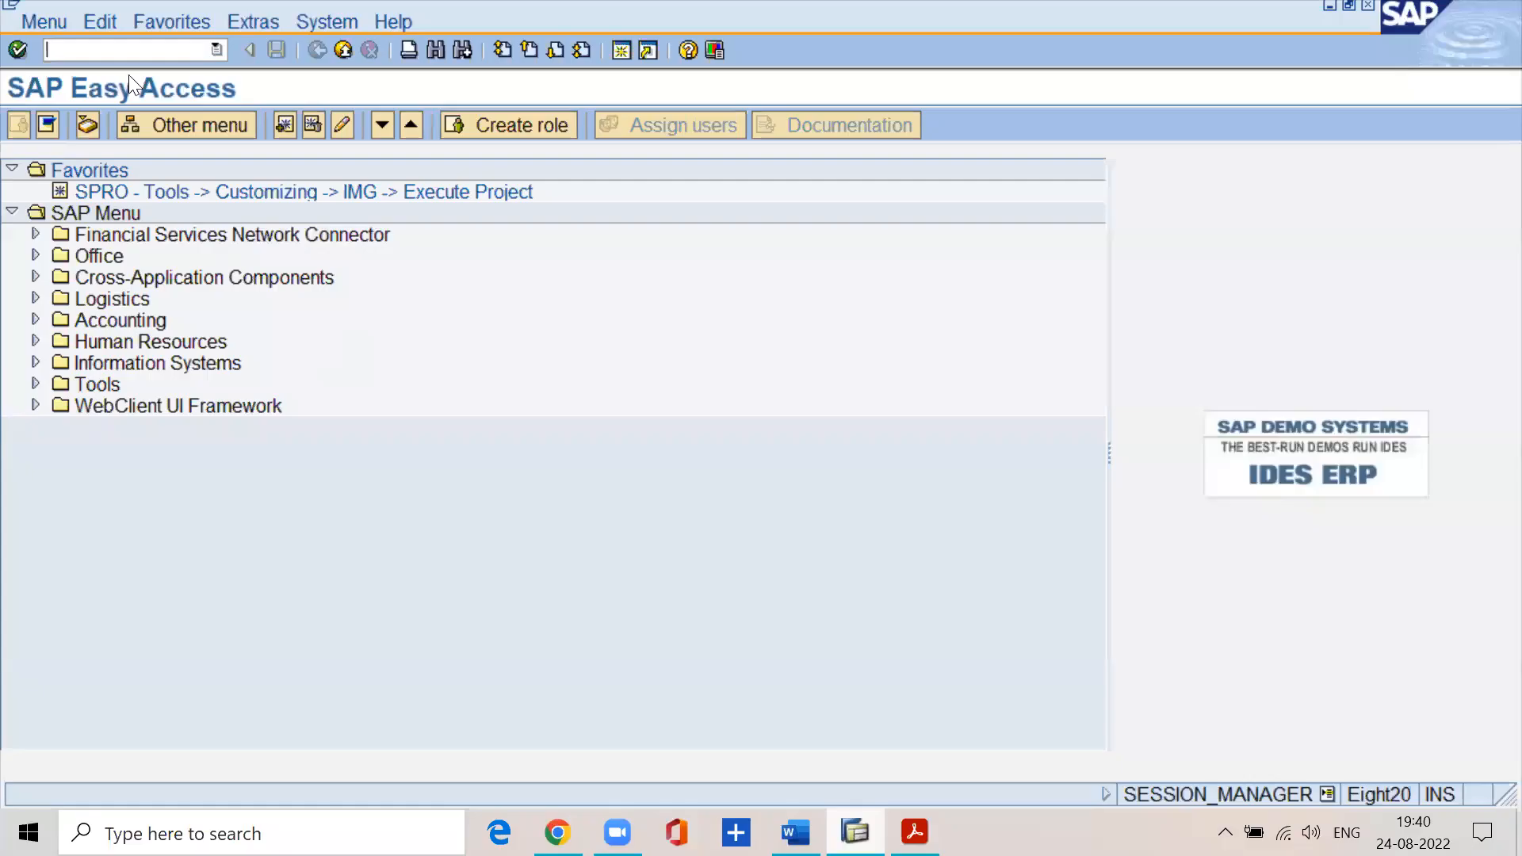
text(/nf-02)
key(Return)
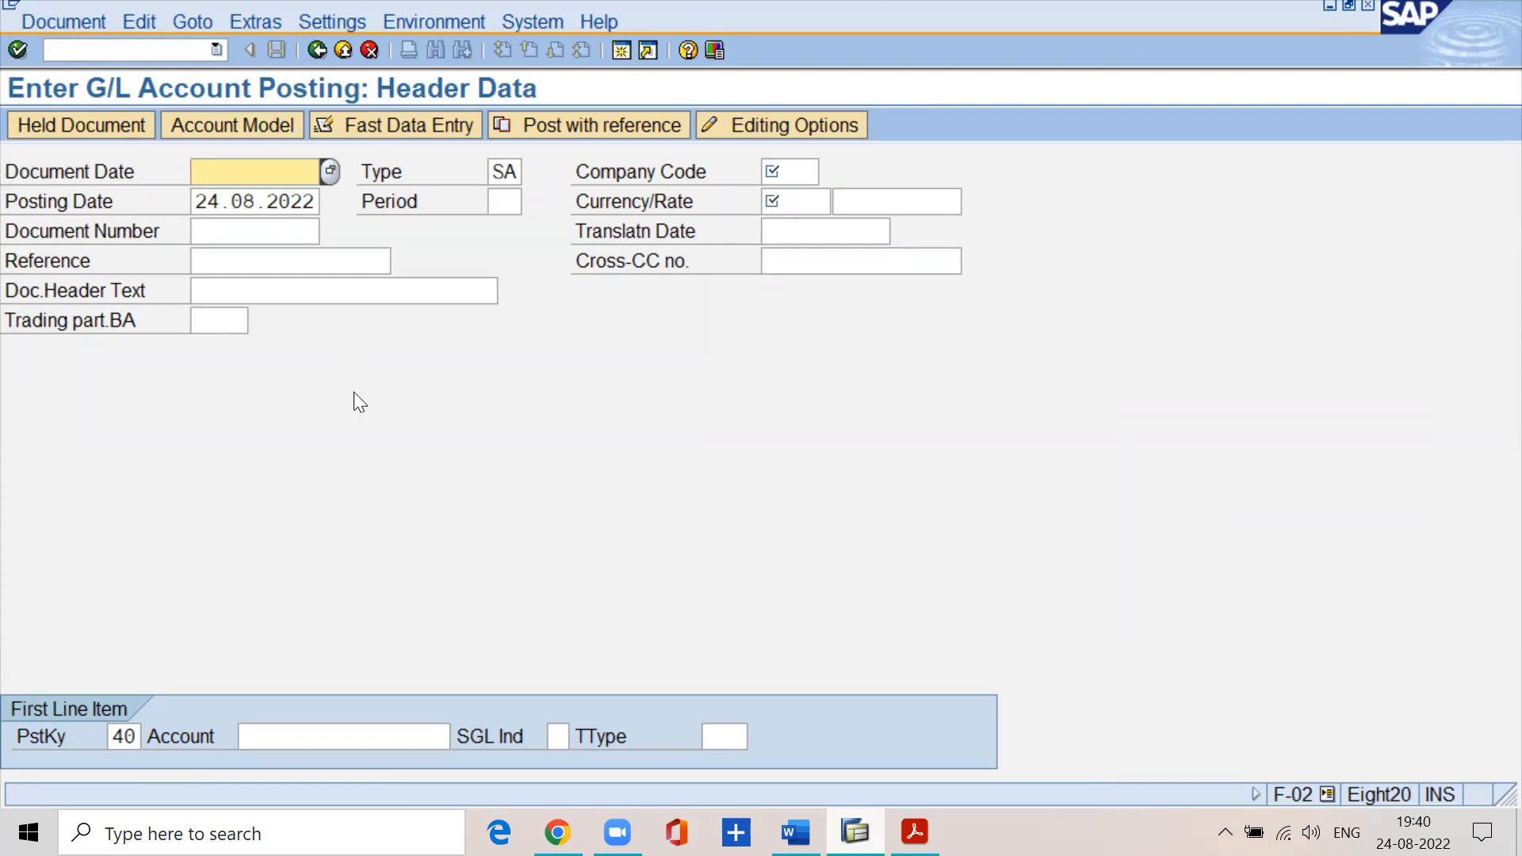
- Return to the FI material PDF, go to page 20 and find the passage on the parts of an accounting document on page 19
click(915, 833)
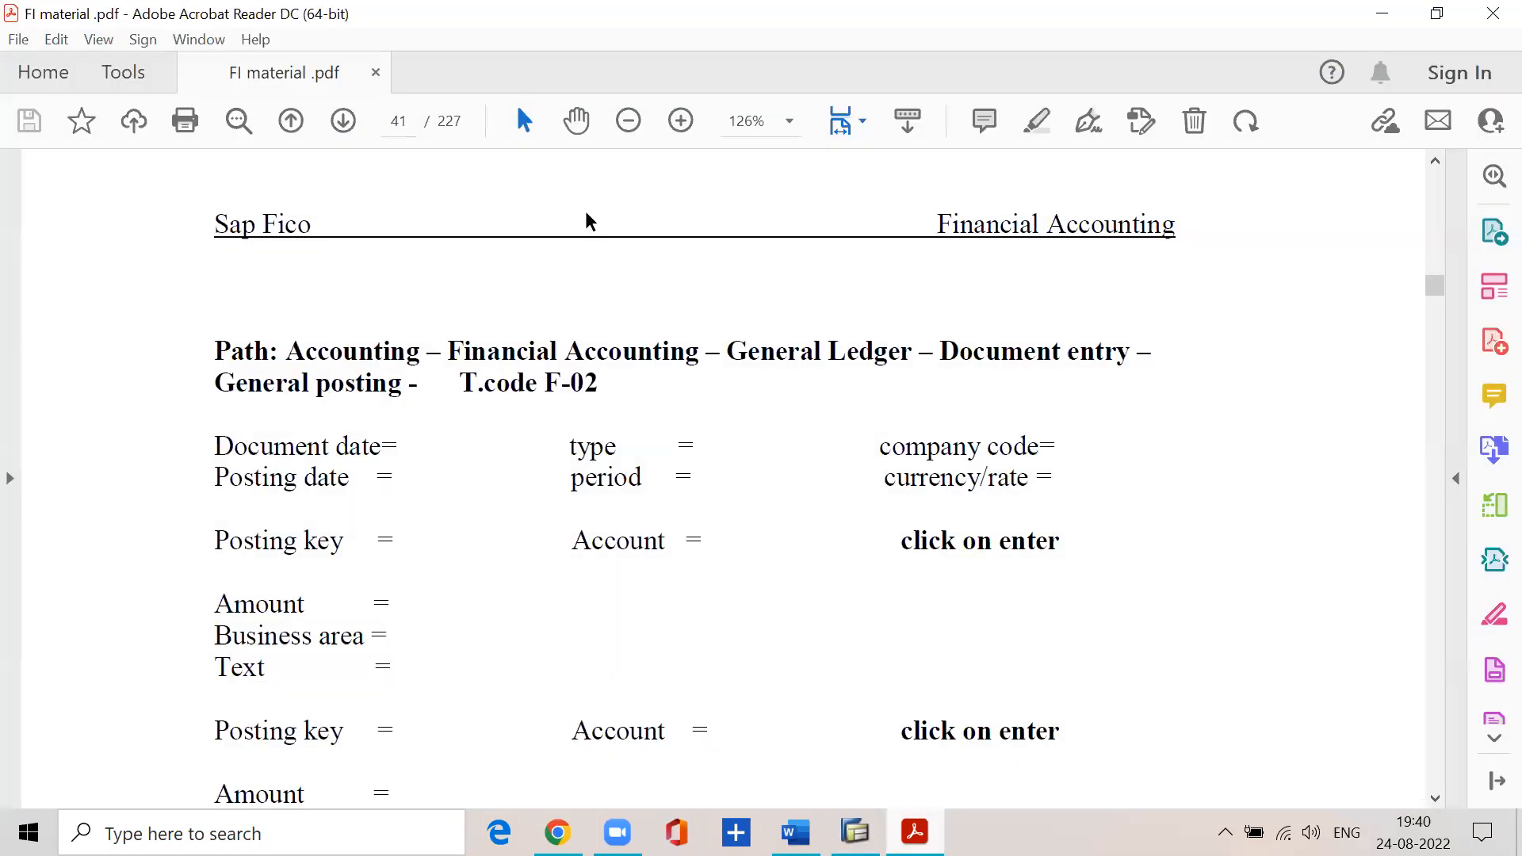
click(413, 125)
text(20)
key(Return)
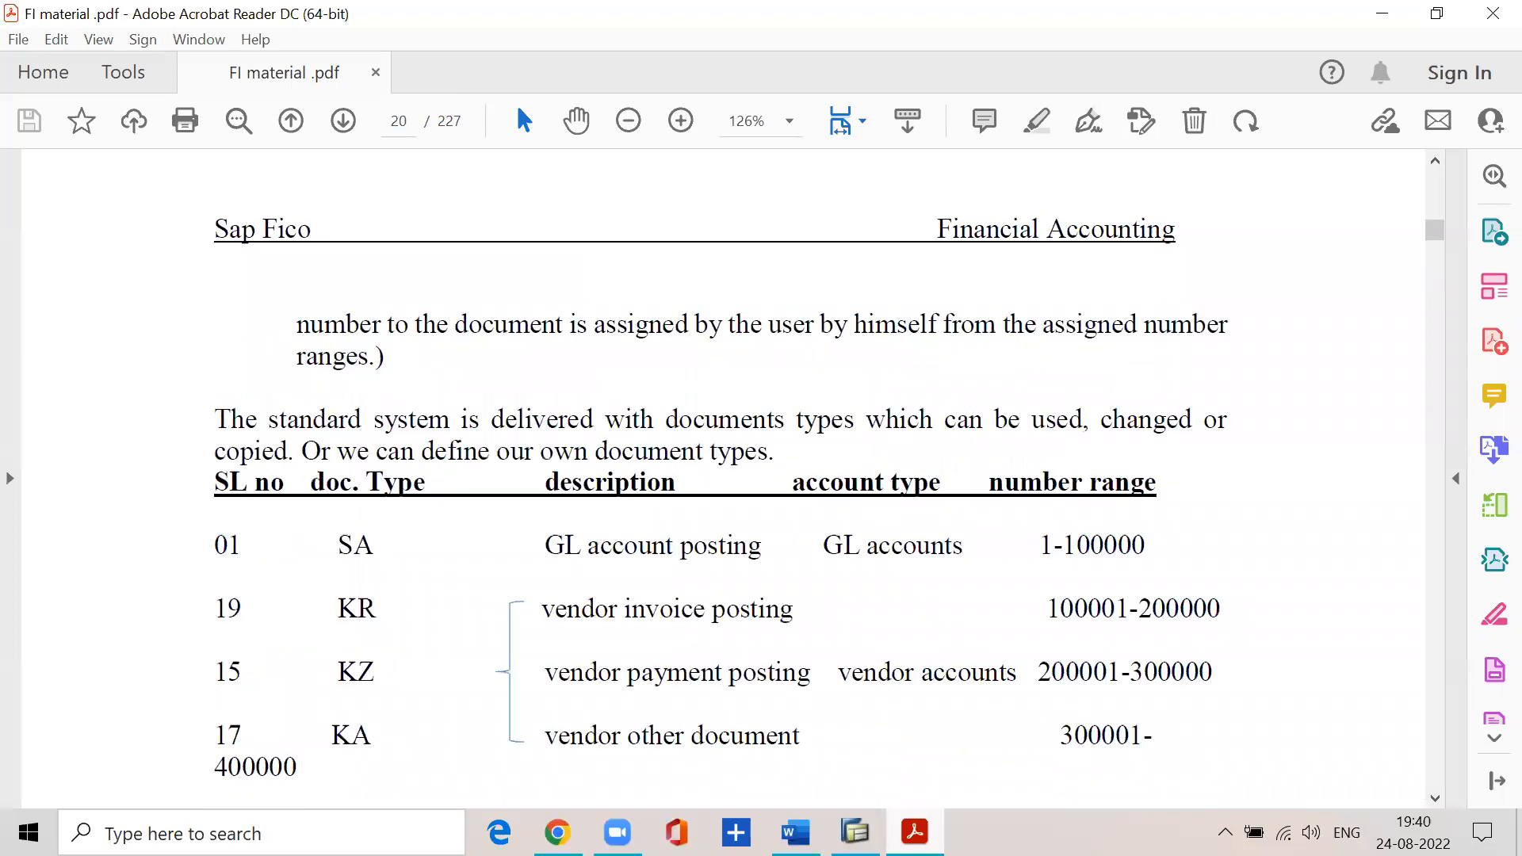
scroll(512, 736, up, 15)
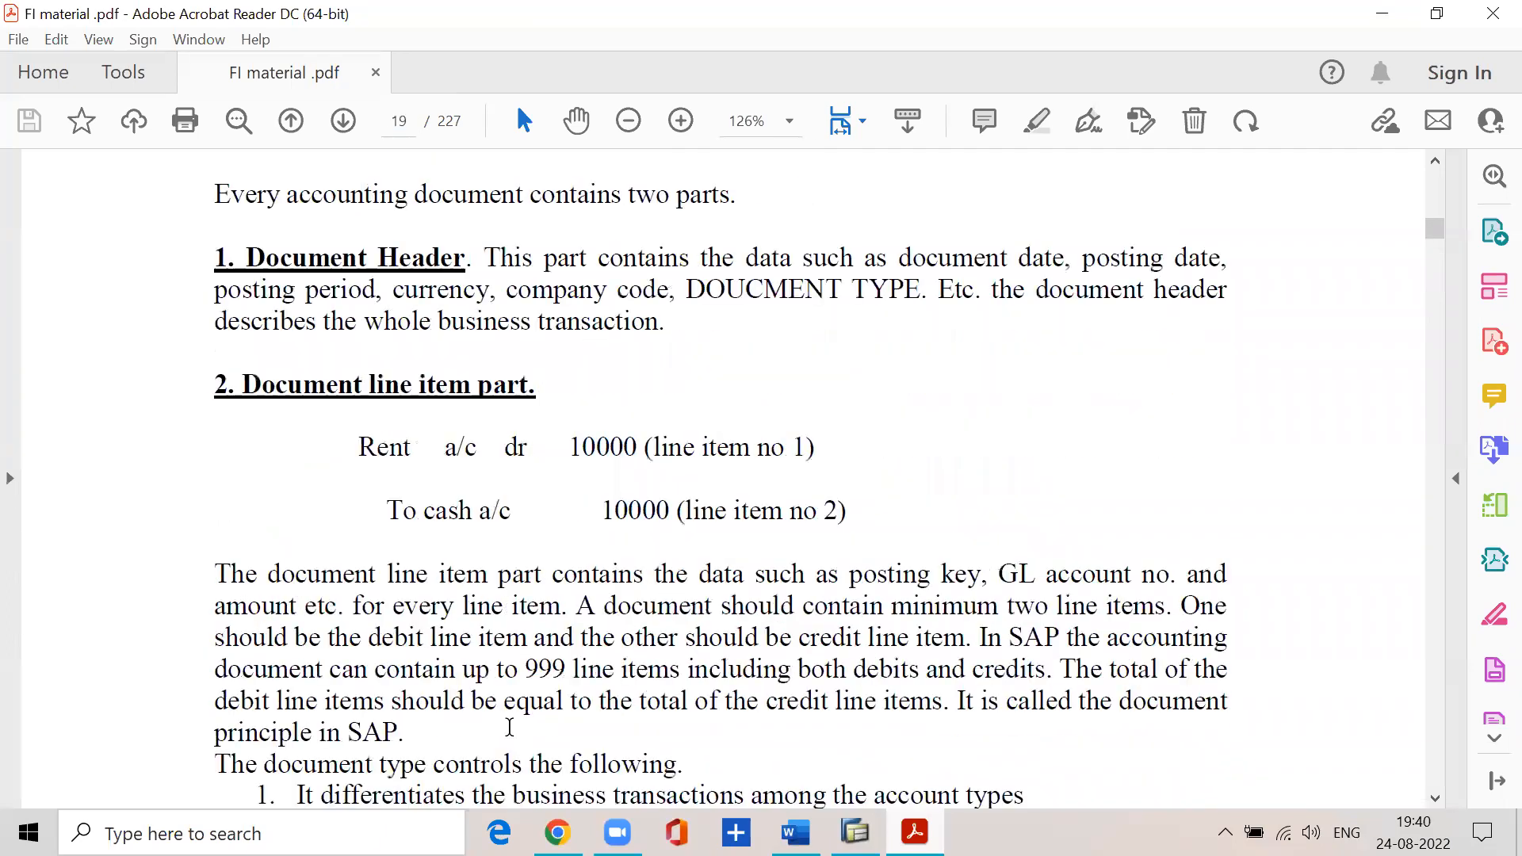
scroll(510, 727, up, 3)
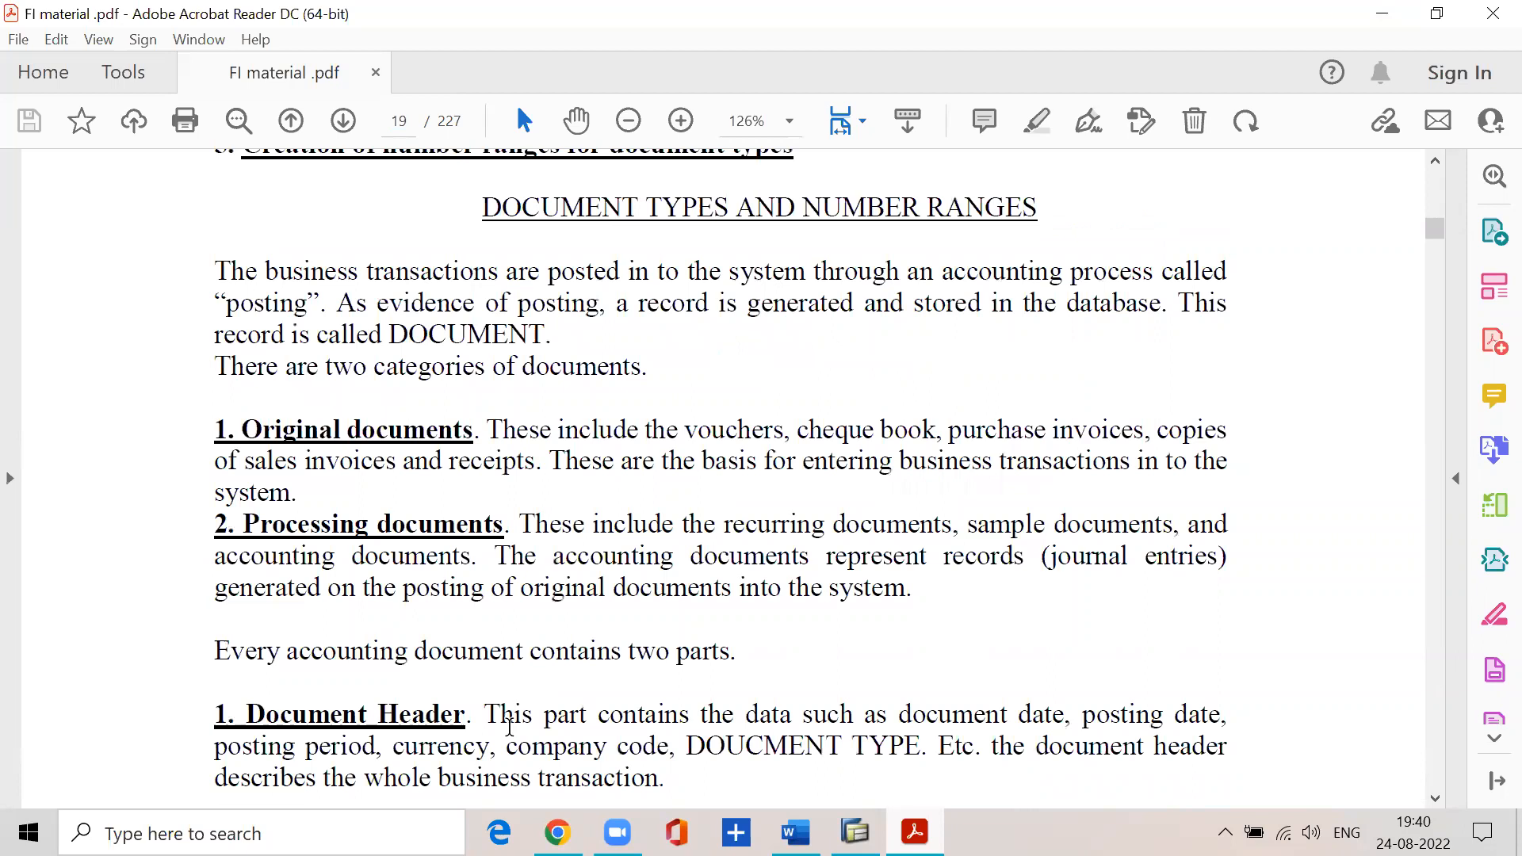
scroll(510, 727, down, 3)
- Mark the sentence on the two document parts and the Document Header and Document line item part headings
drag(215, 499, 708, 491)
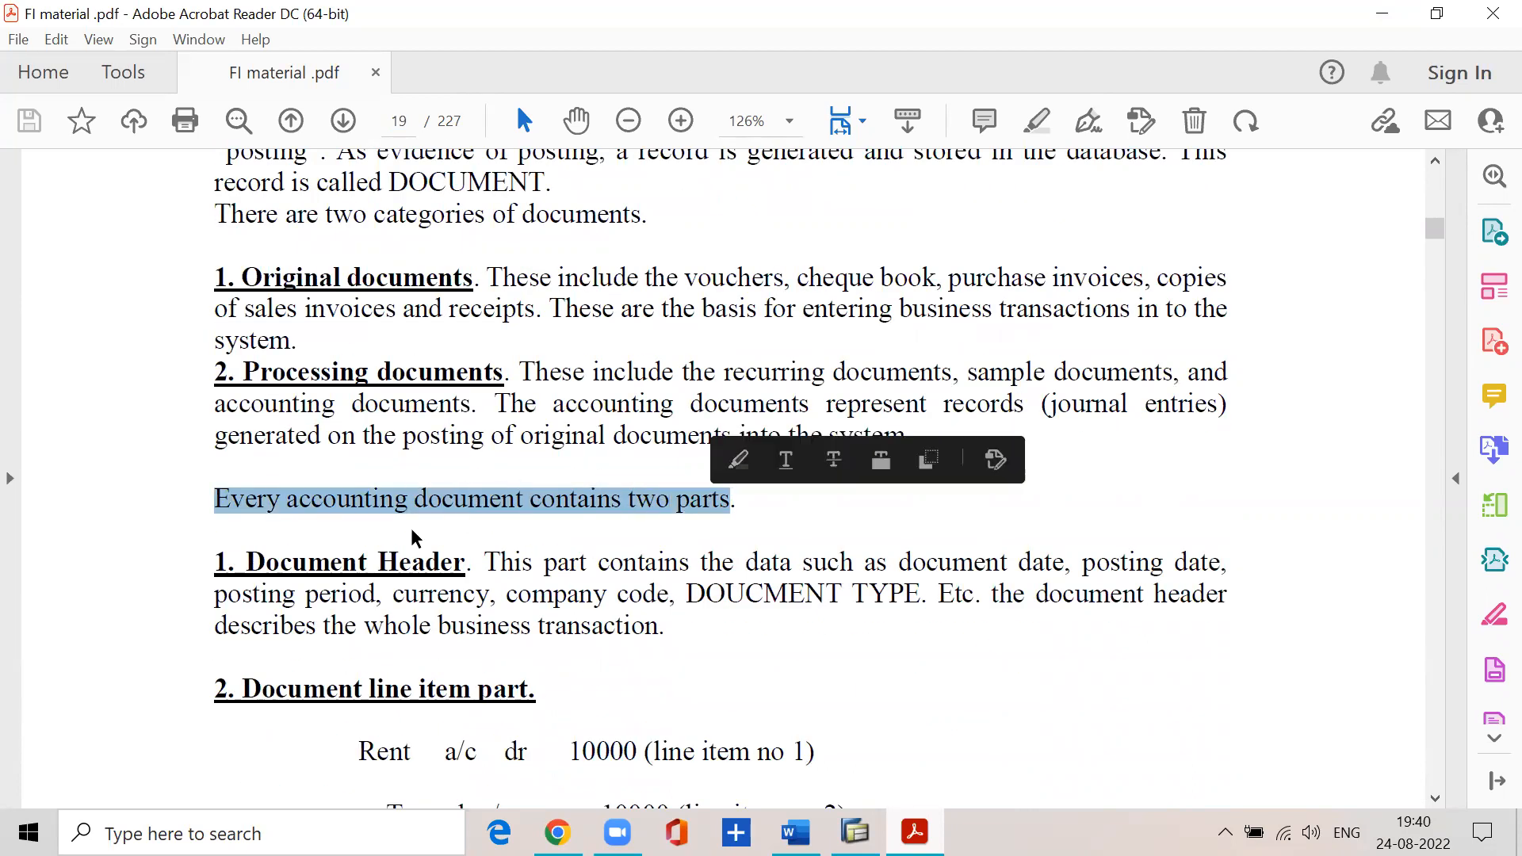
drag(220, 565, 441, 567)
drag(238, 690, 562, 682)
click(563, 682)
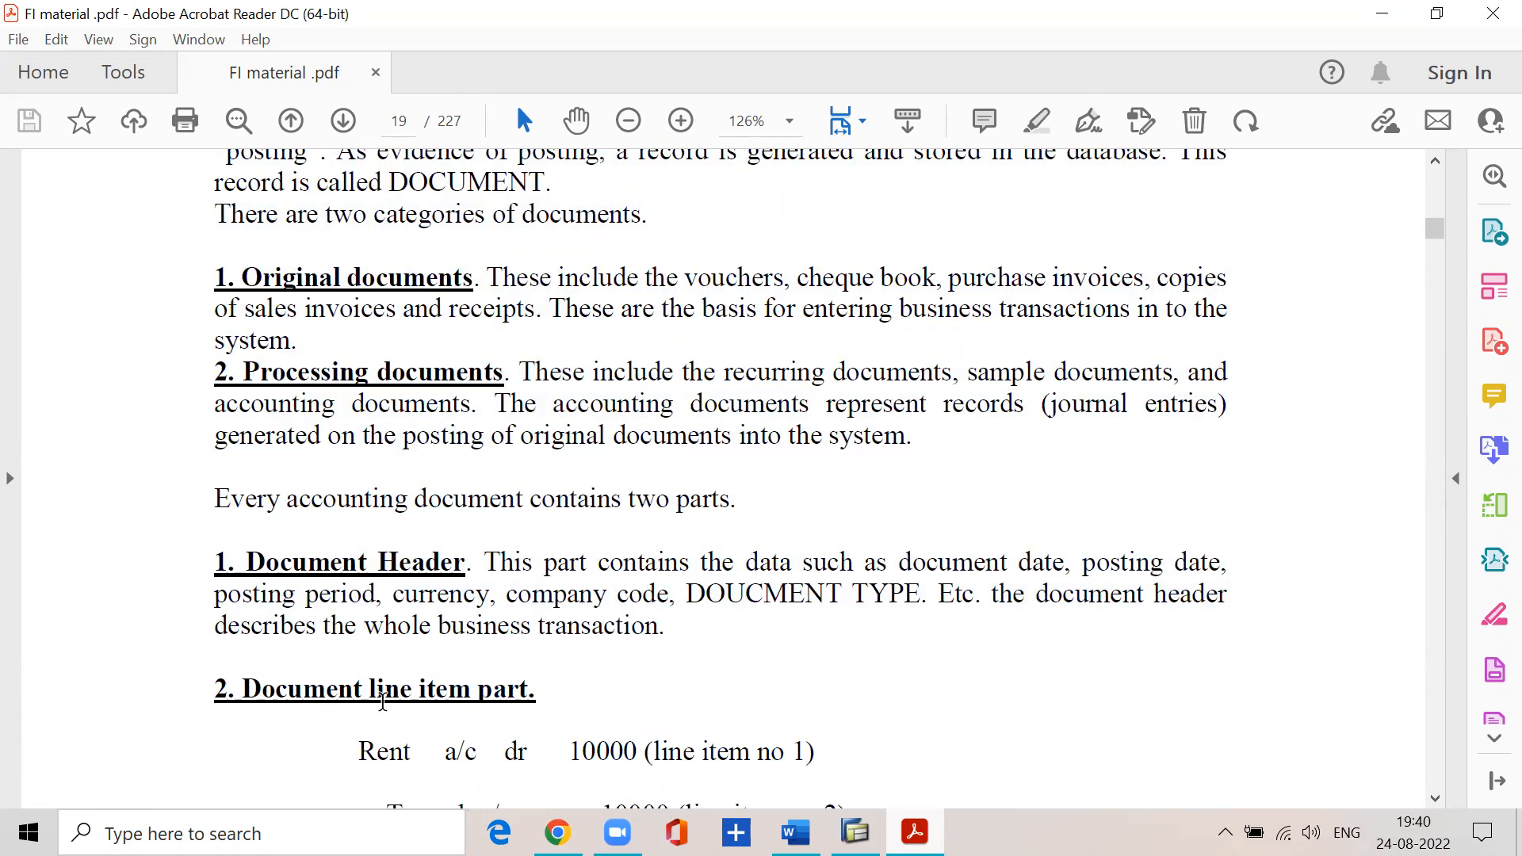
drag(243, 564, 469, 568)
drag(242, 690, 536, 690)
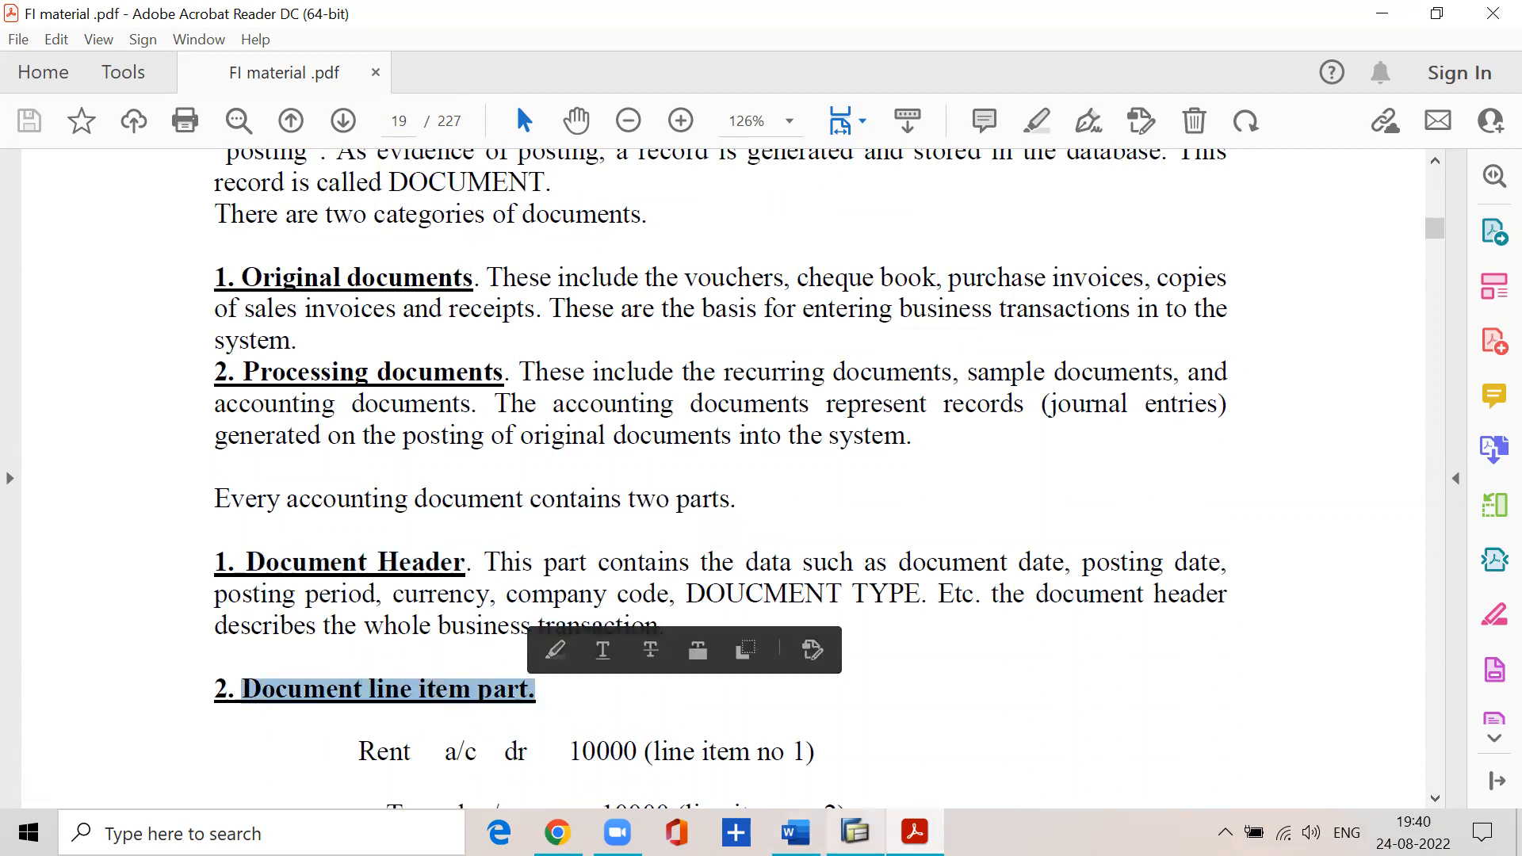
- Switch back to SAP and copy a snip of the posting header fields, from Document Date to Cross-CC no
click(854, 832)
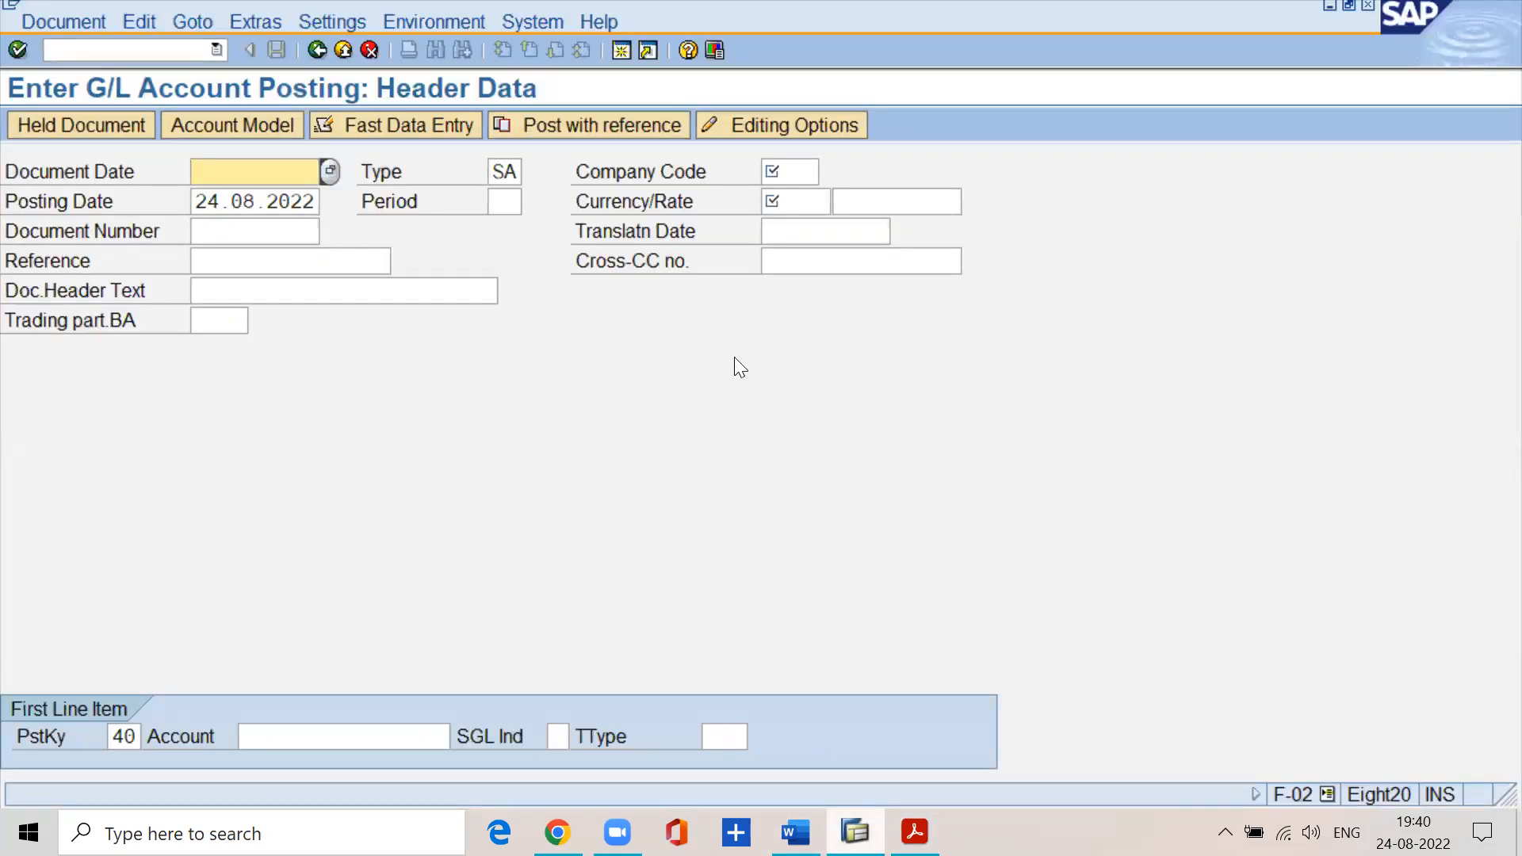
click(914, 832)
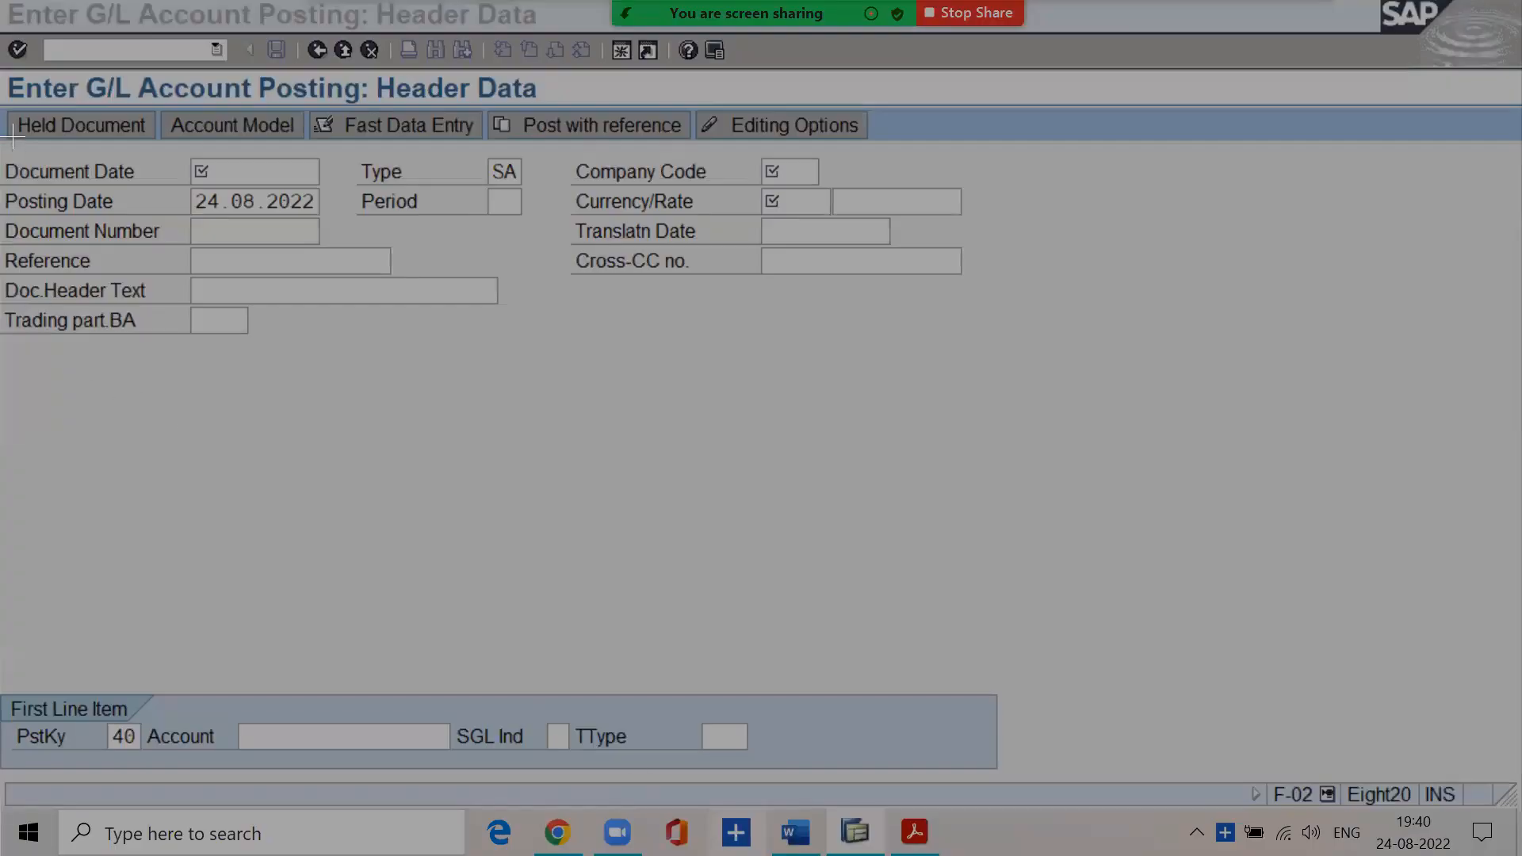
mouse_move(2, 140)
mouse_down()
mouse_move(72, 364)
mouse_move(1017, 352)
mouse_up()
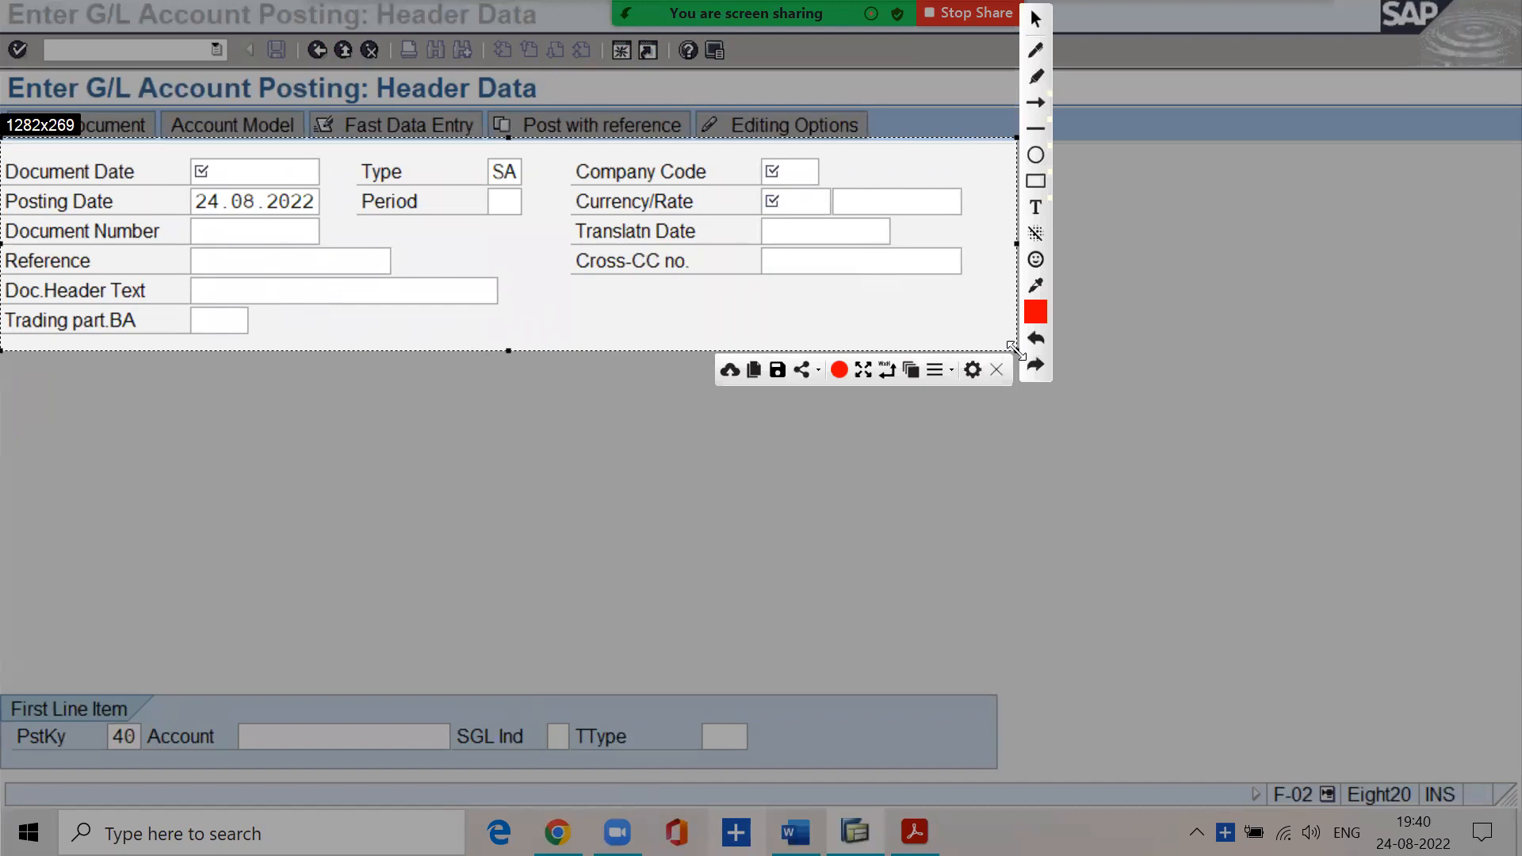
key(ctrl+c)
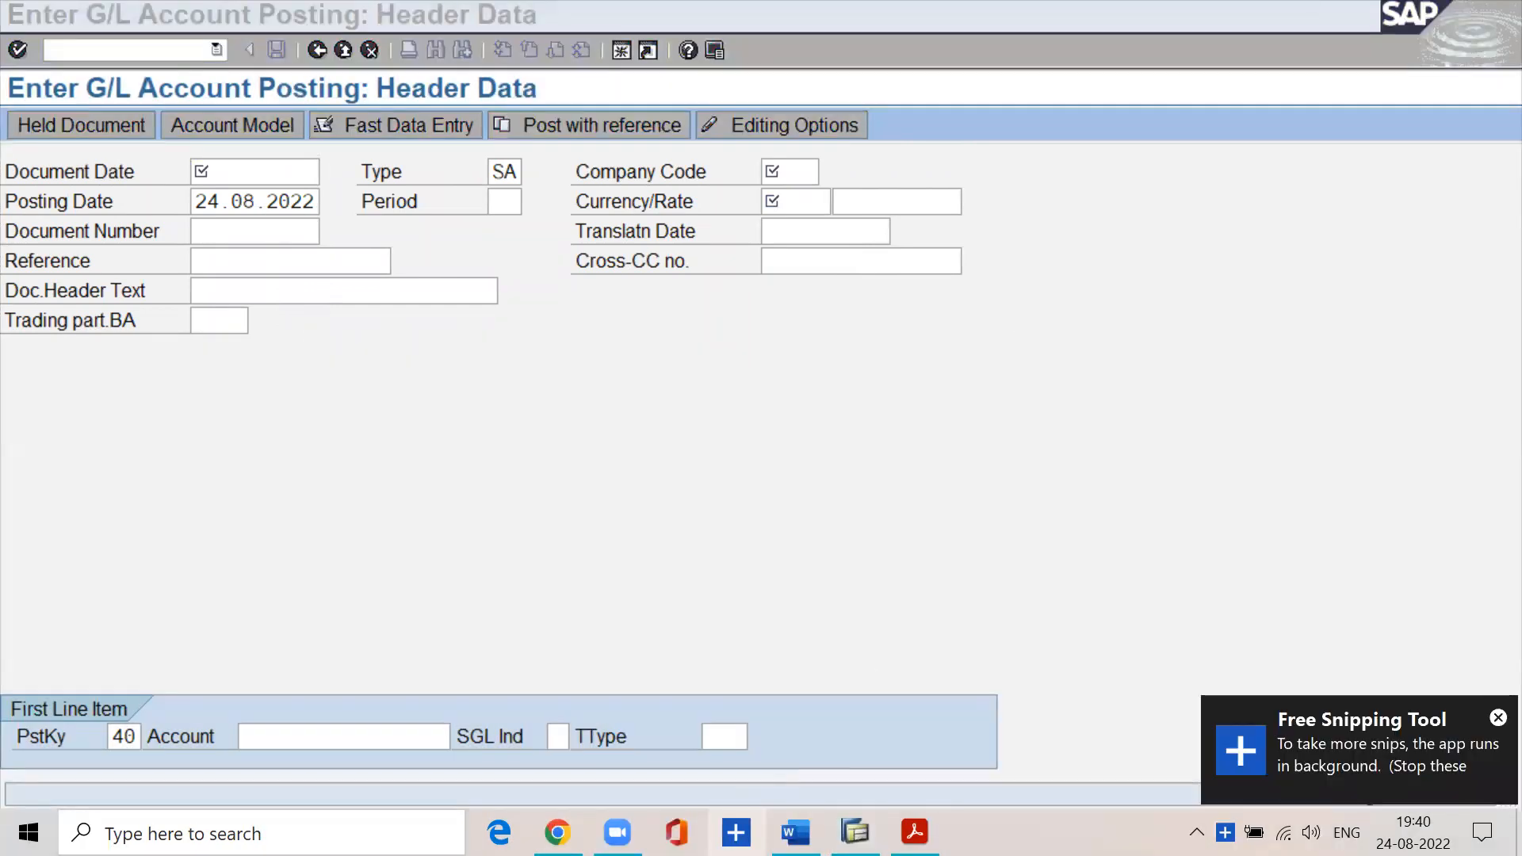
- Copy a snip of the First Line Item area and place the cursor in the Posting Date field
click(731, 830)
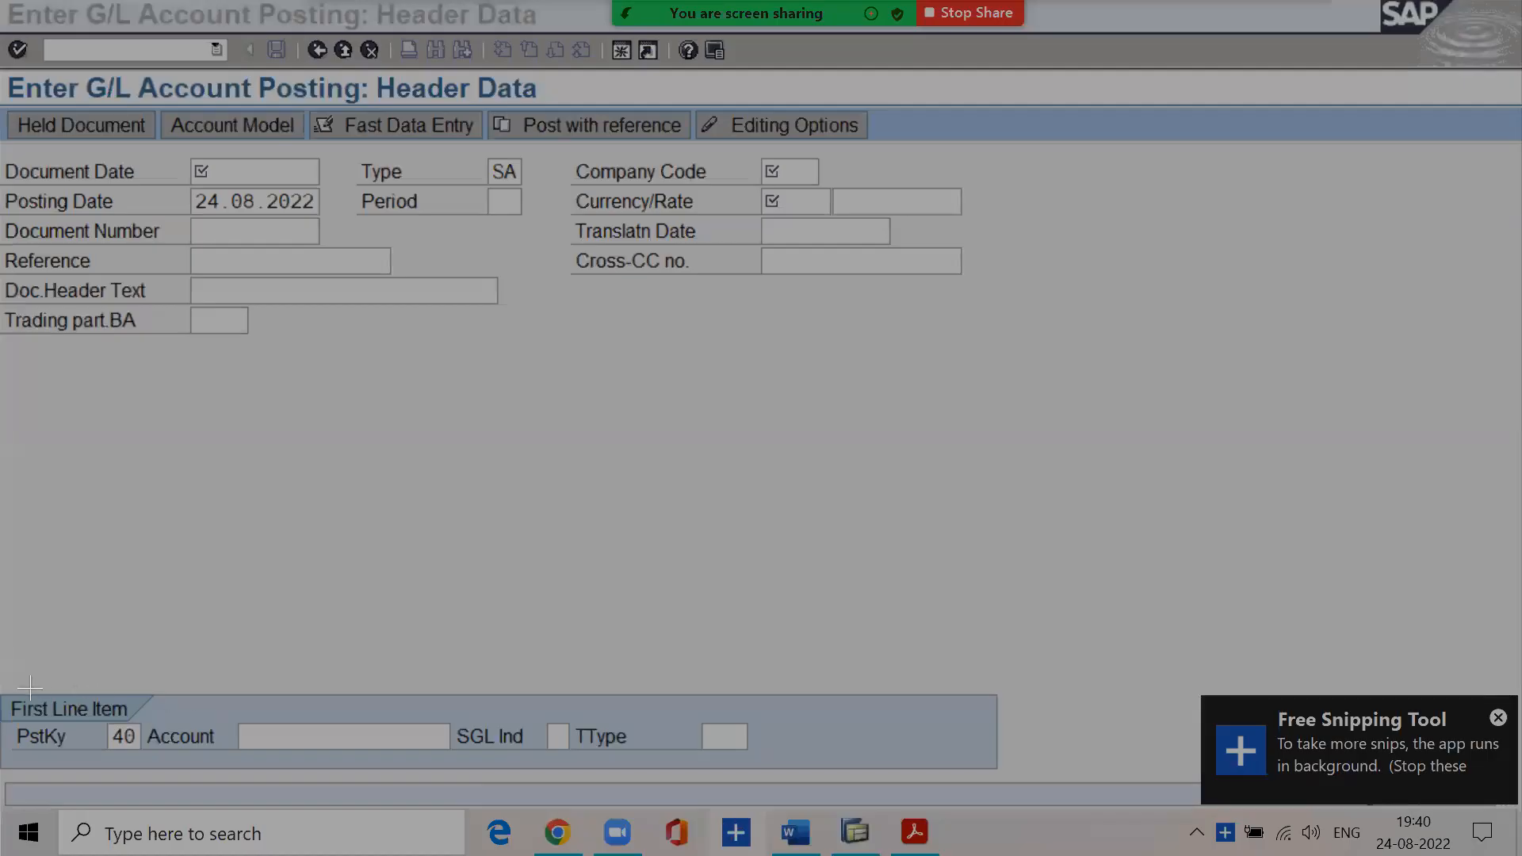
mouse_move(4, 679)
mouse_down()
mouse_move(103, 764)
mouse_move(889, 761)
mouse_up()
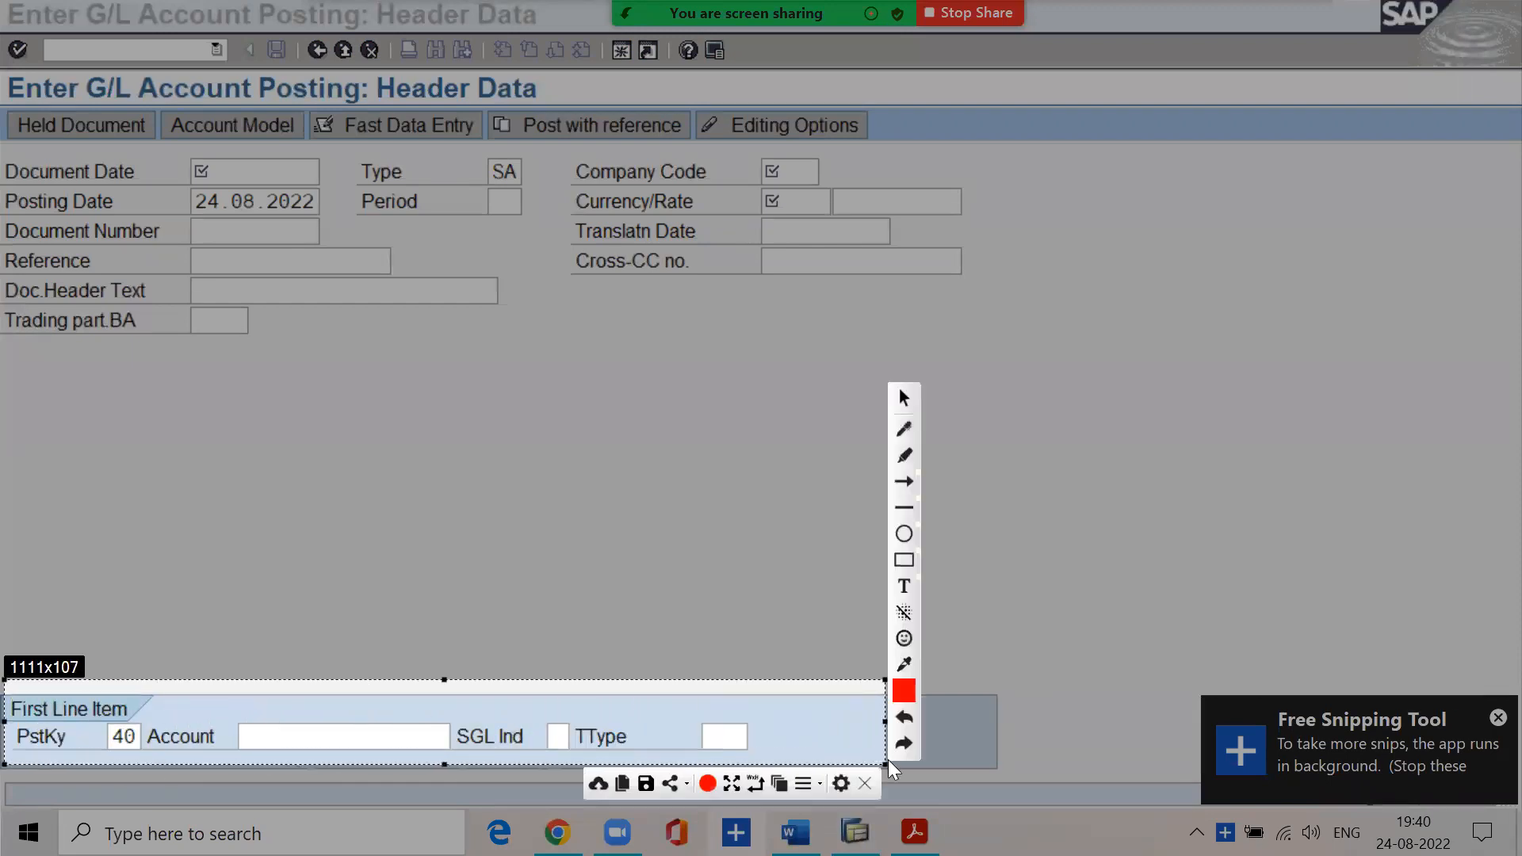
key(ctrl+c)
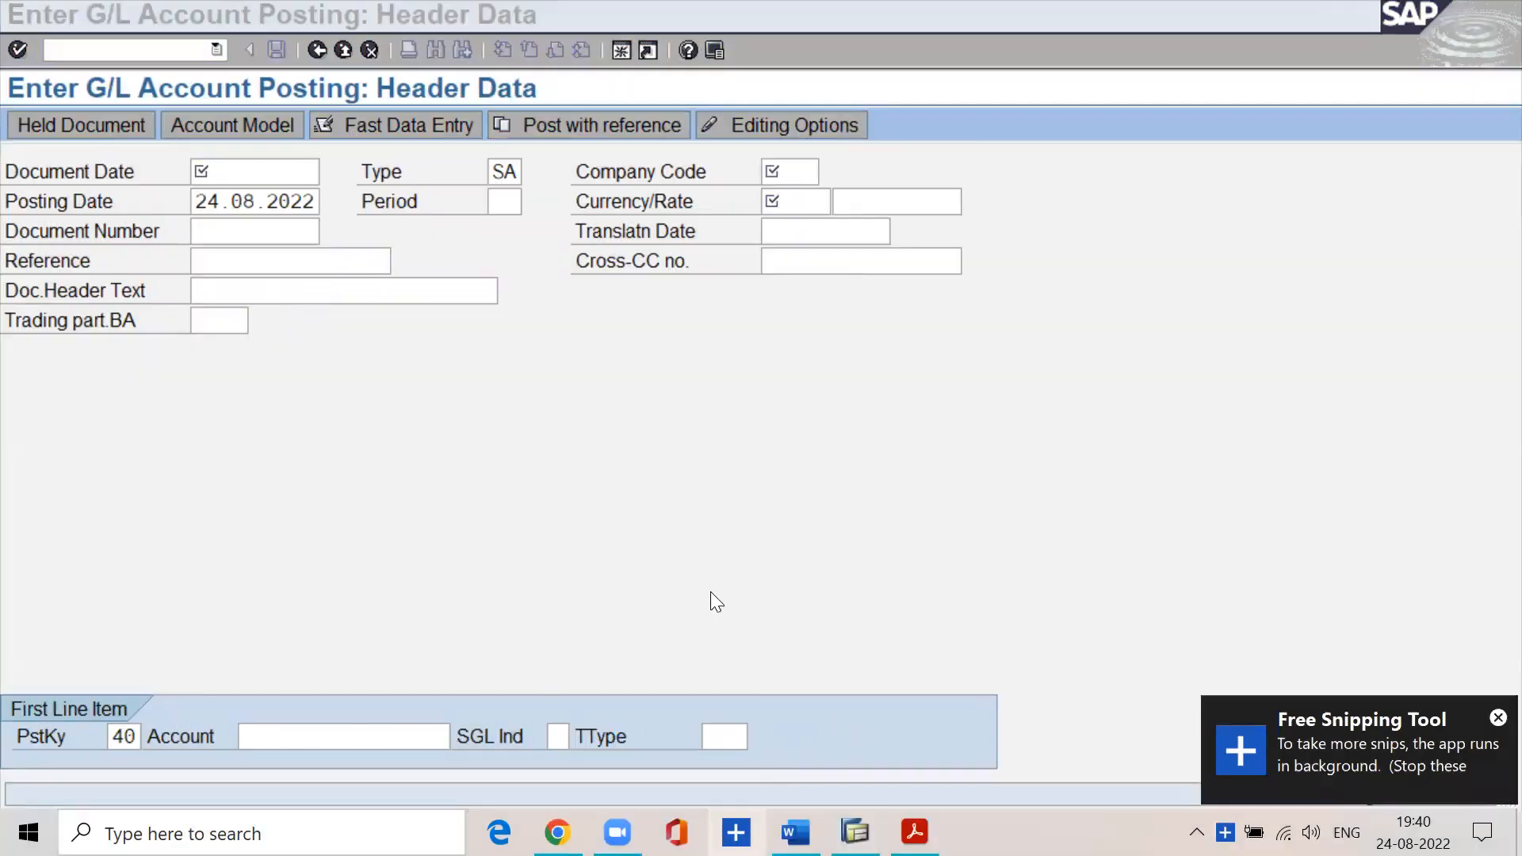
click(1494, 717)
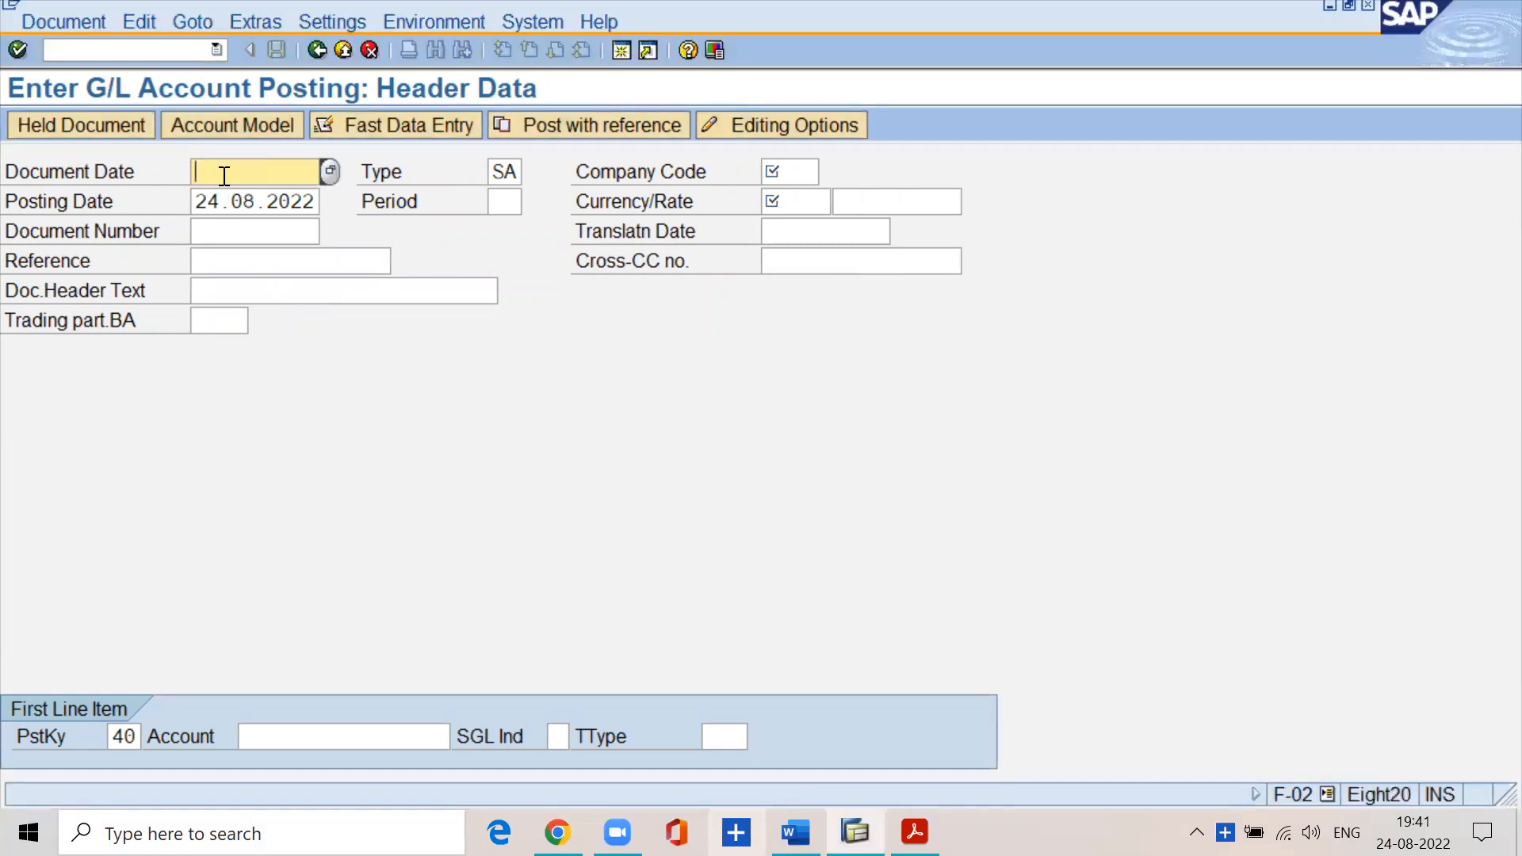
click(227, 201)
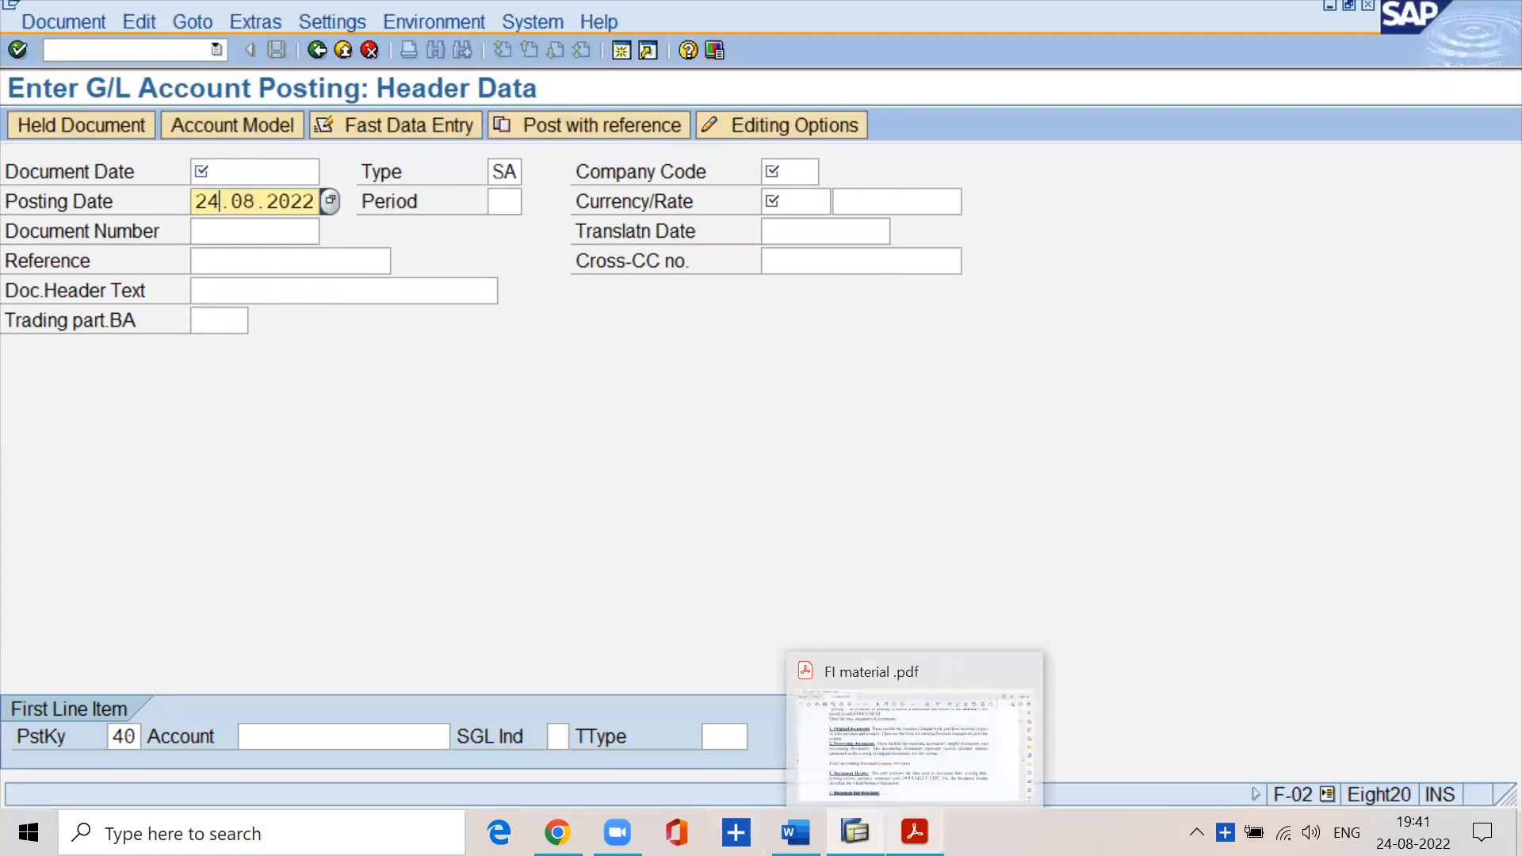
- Return to the FI material PDF and go to page 40 with the document date and posting date definitions
click(912, 737)
key(ctrl+shift+n)
text(40)
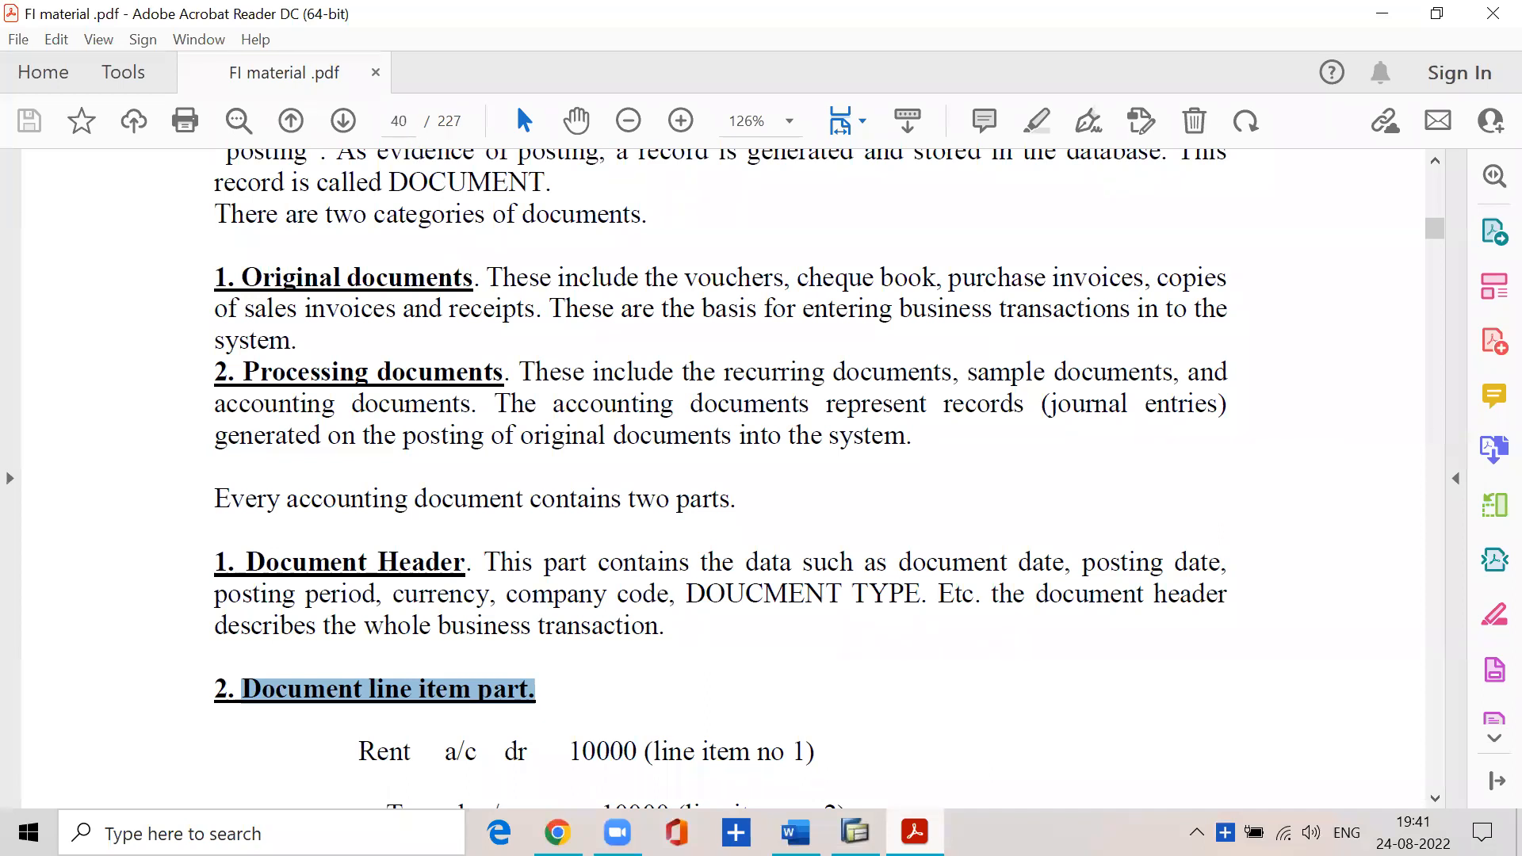
key(Return)
scroll(435, 379, down, 6)
scroll(434, 379, down, 4)
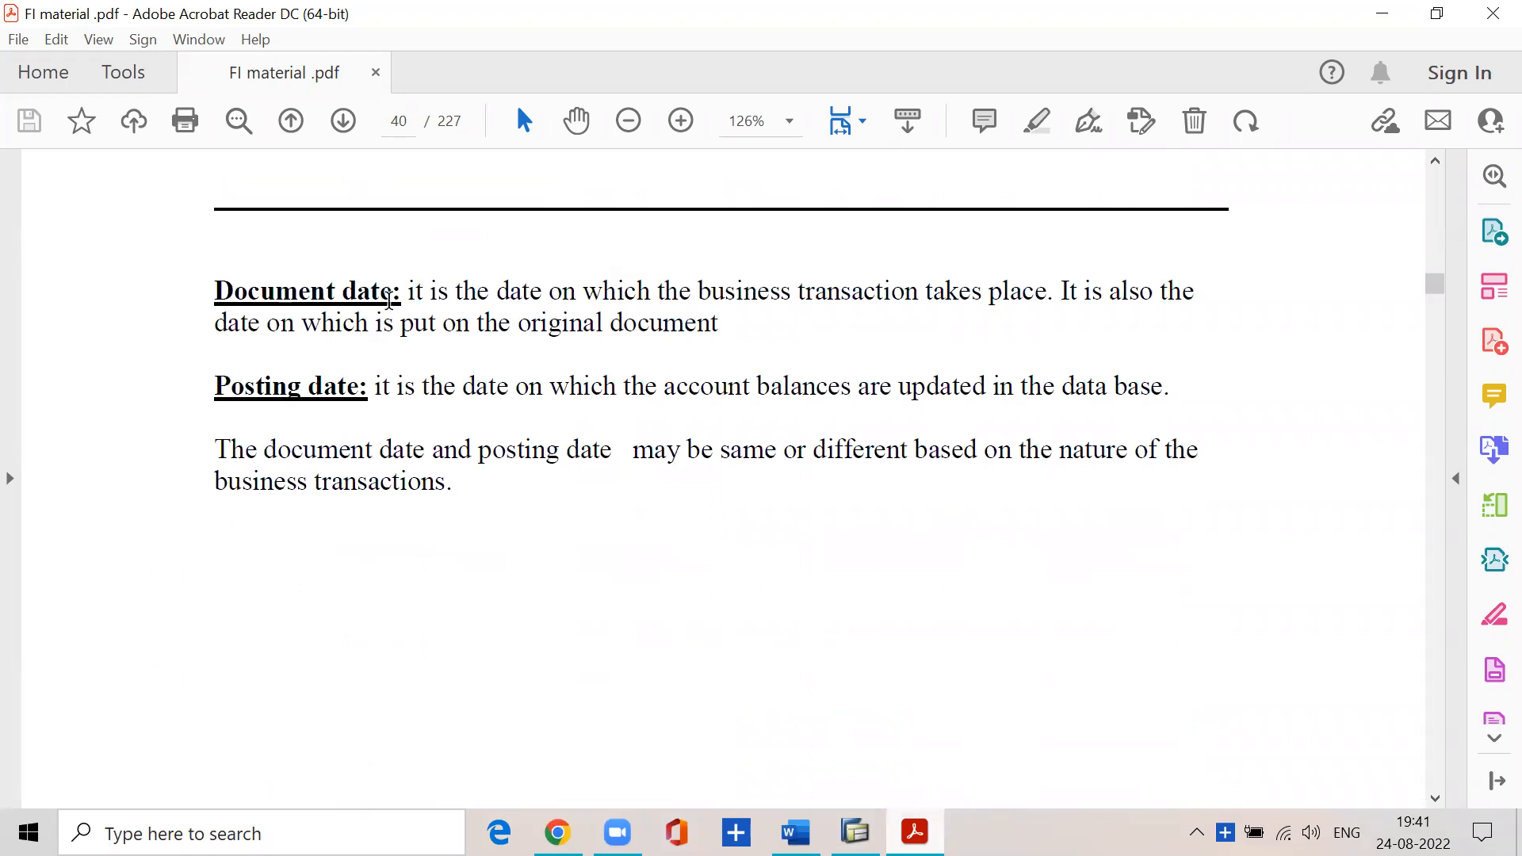
- Mark the text of the document date definition and of the posting date definition
drag(406, 298, 1169, 295)
drag(265, 323, 295, 325)
click(306, 361)
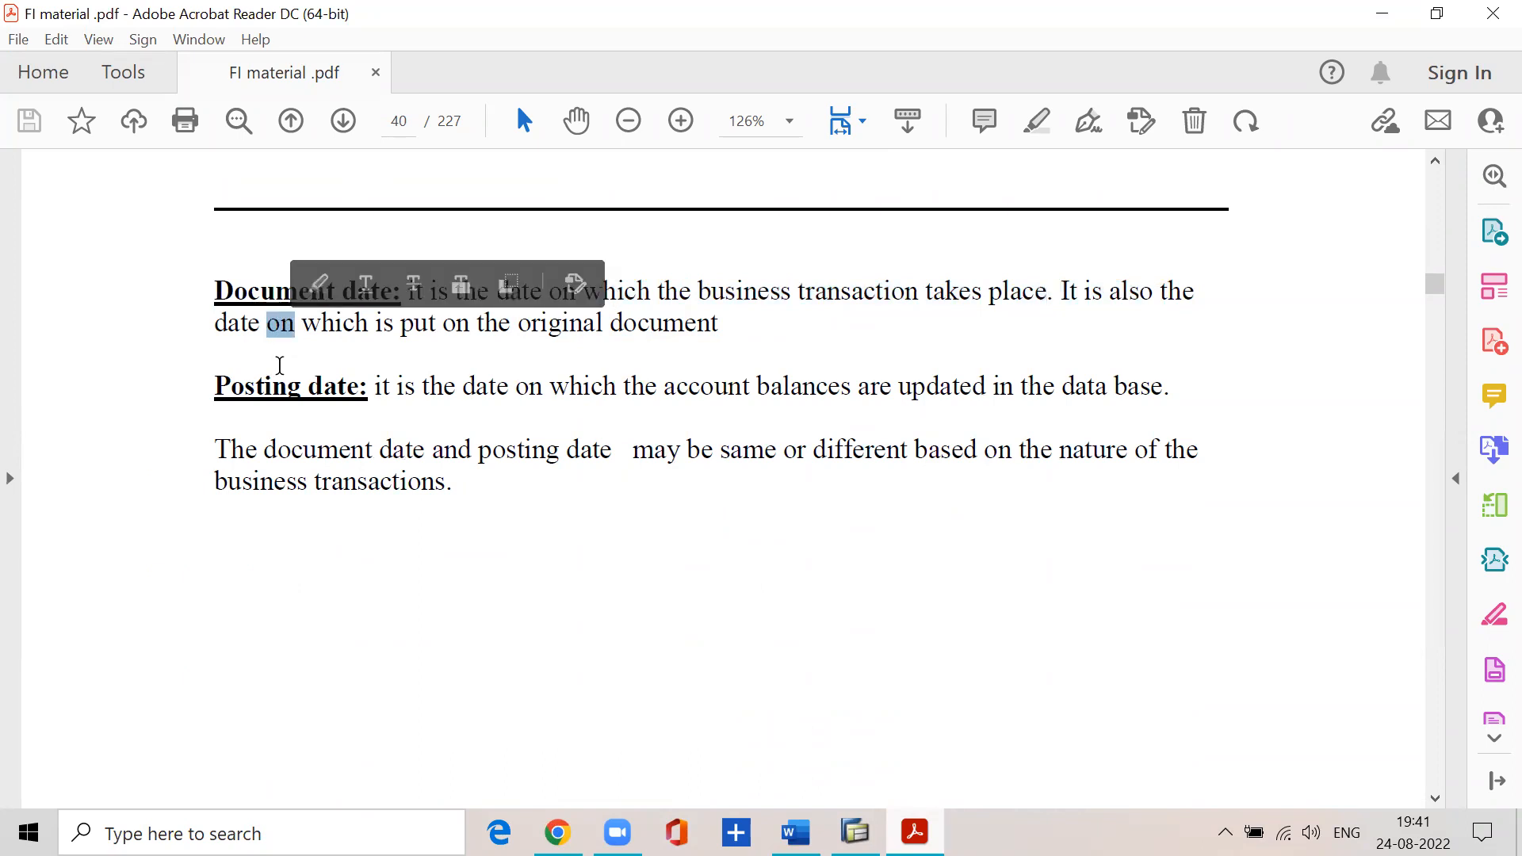
click(424, 361)
drag(405, 293, 1194, 293)
click(304, 330)
drag(303, 330, 718, 327)
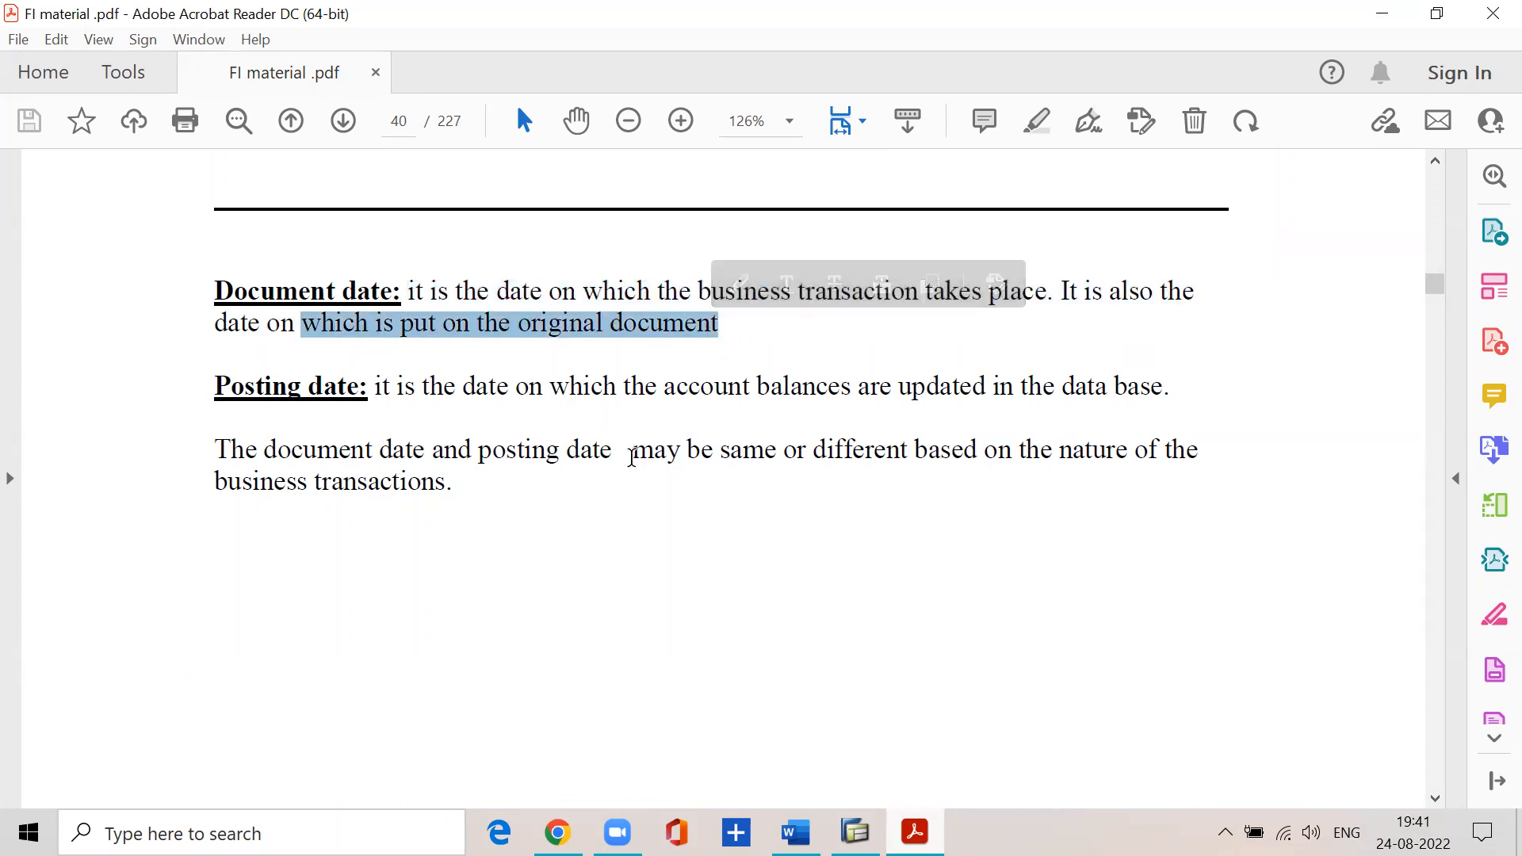
click(365, 390)
drag(372, 390, 1159, 392)
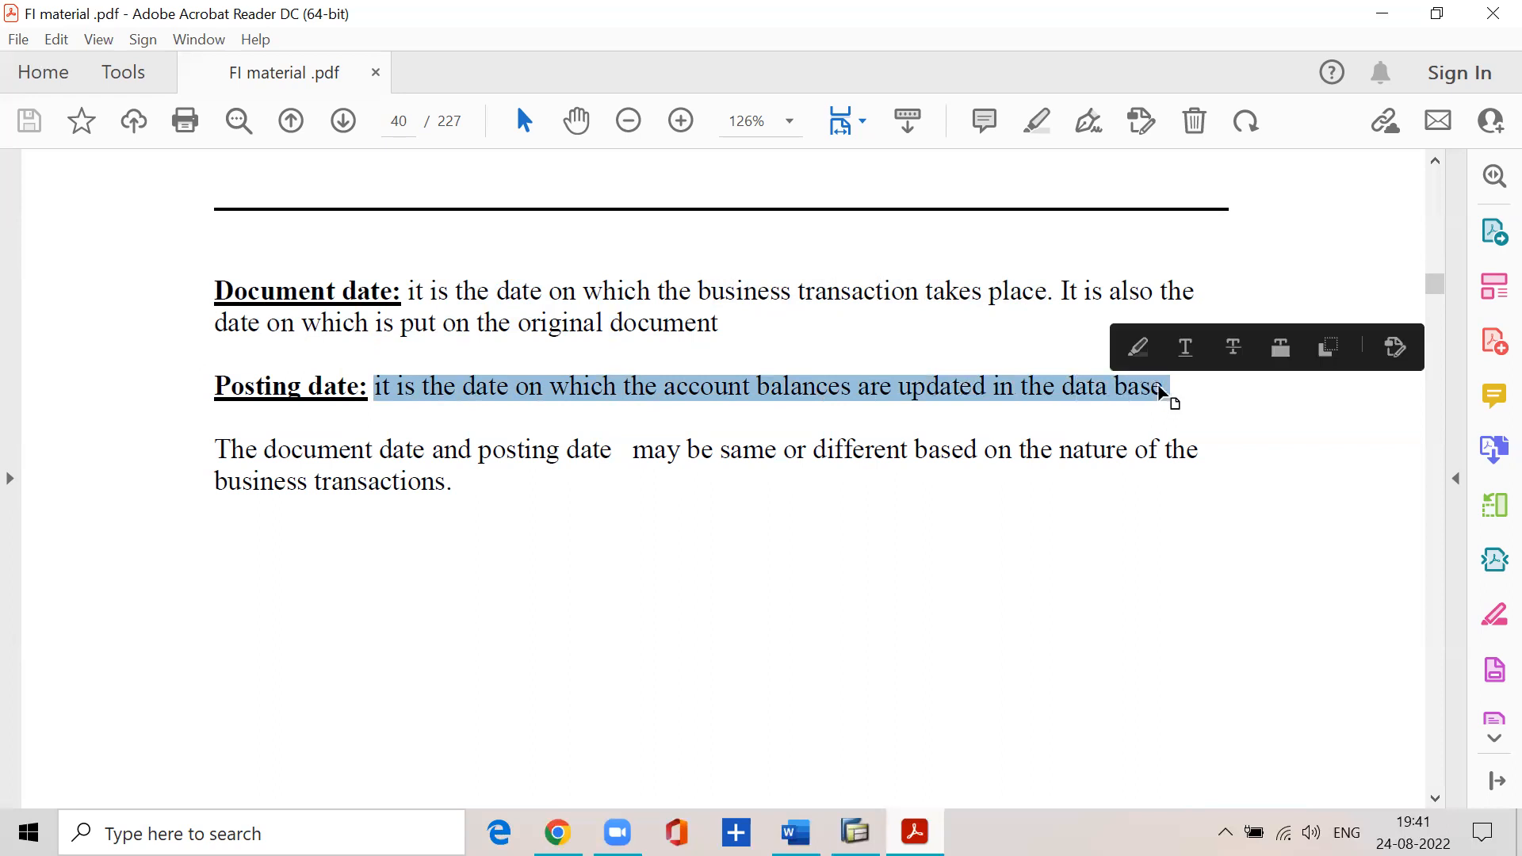
- Open a new blank document in Word and maximize its window
click(285, 833)
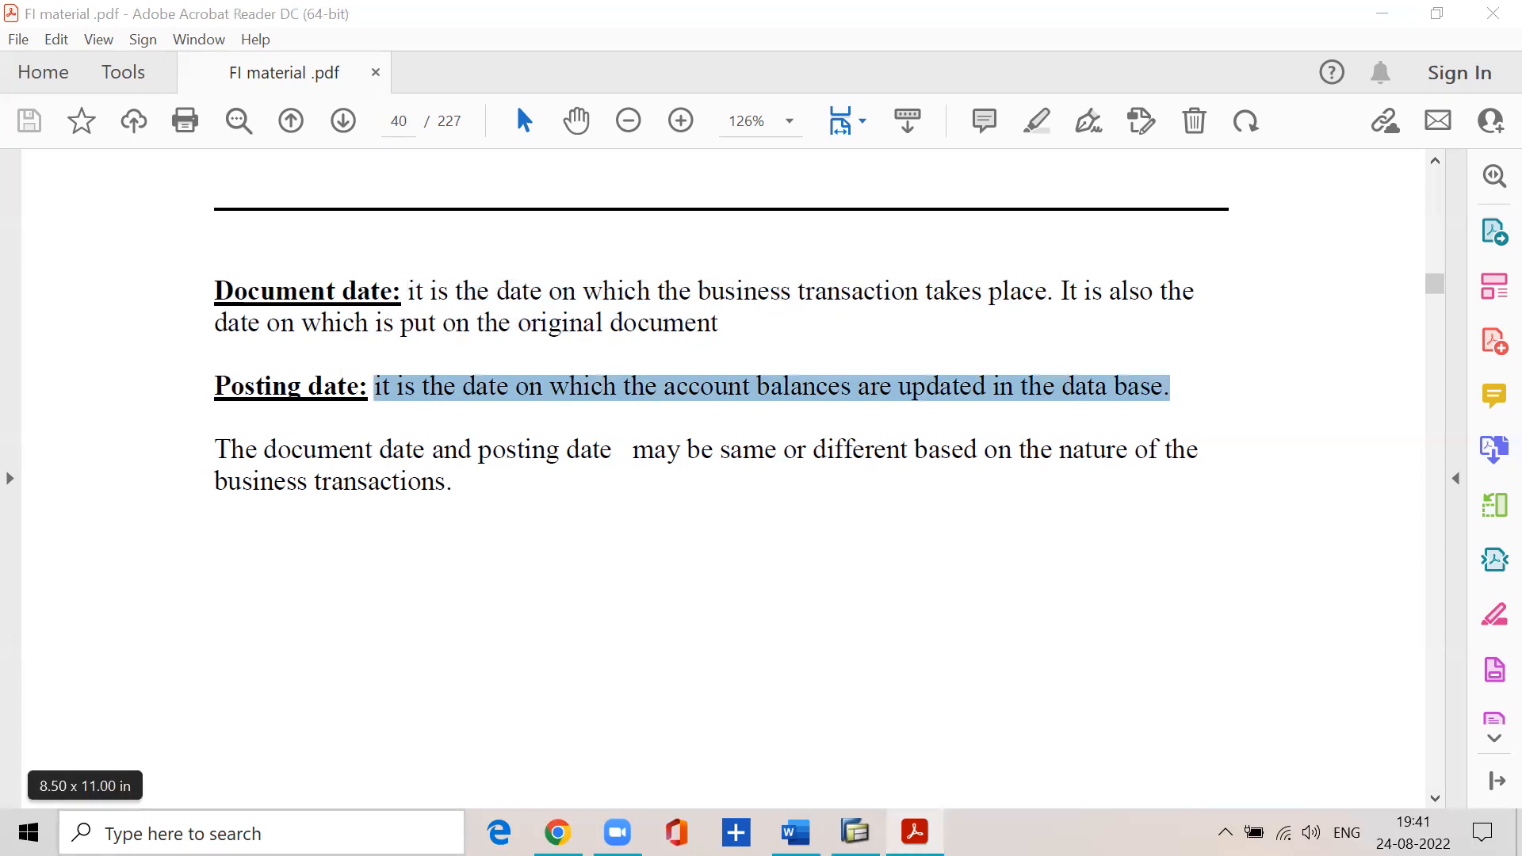
click(215, 657)
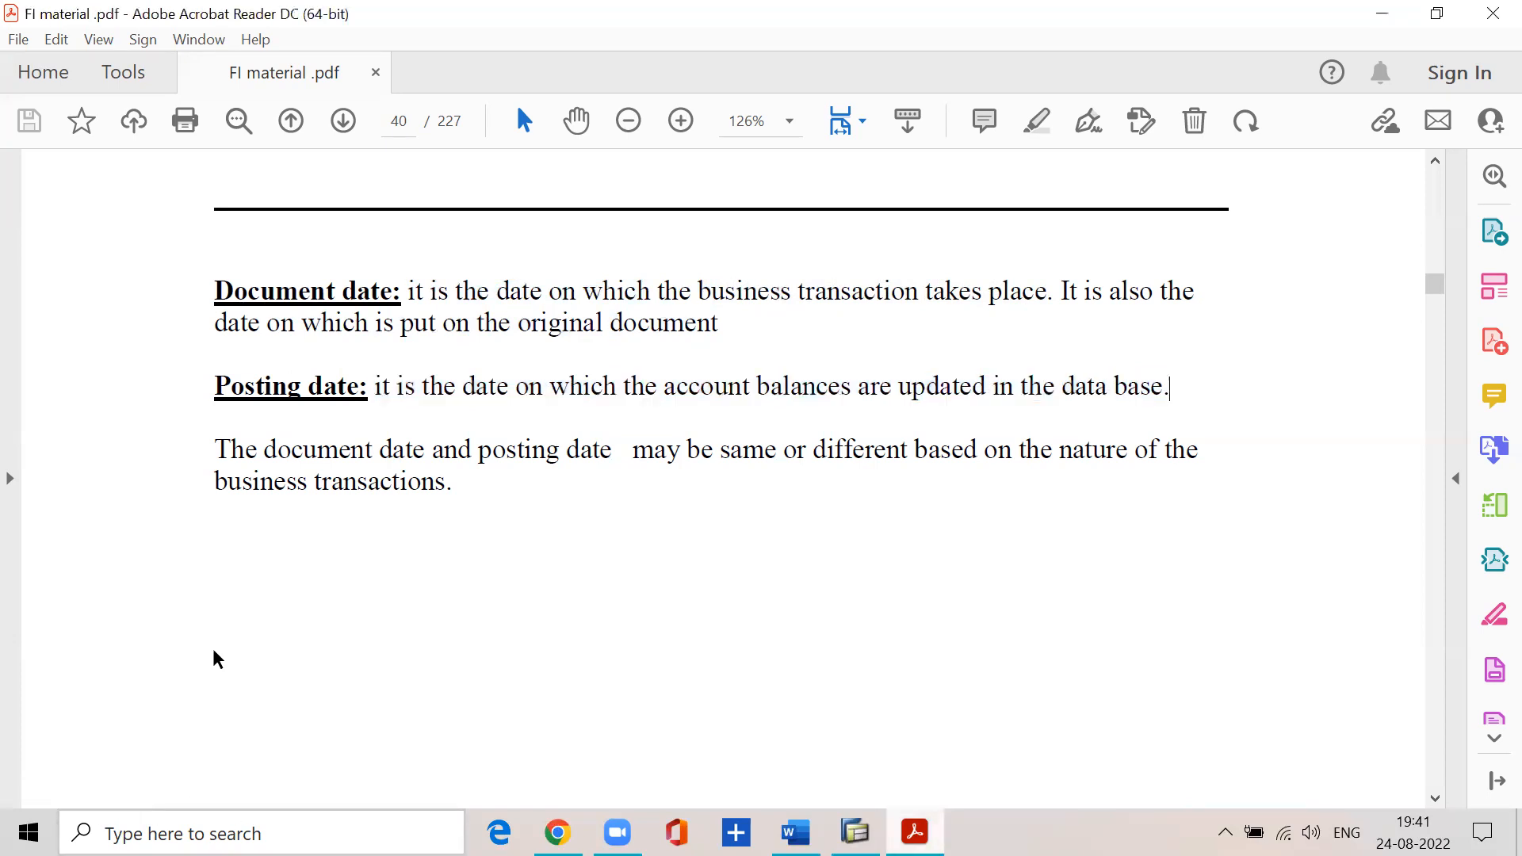
click(349, 833)
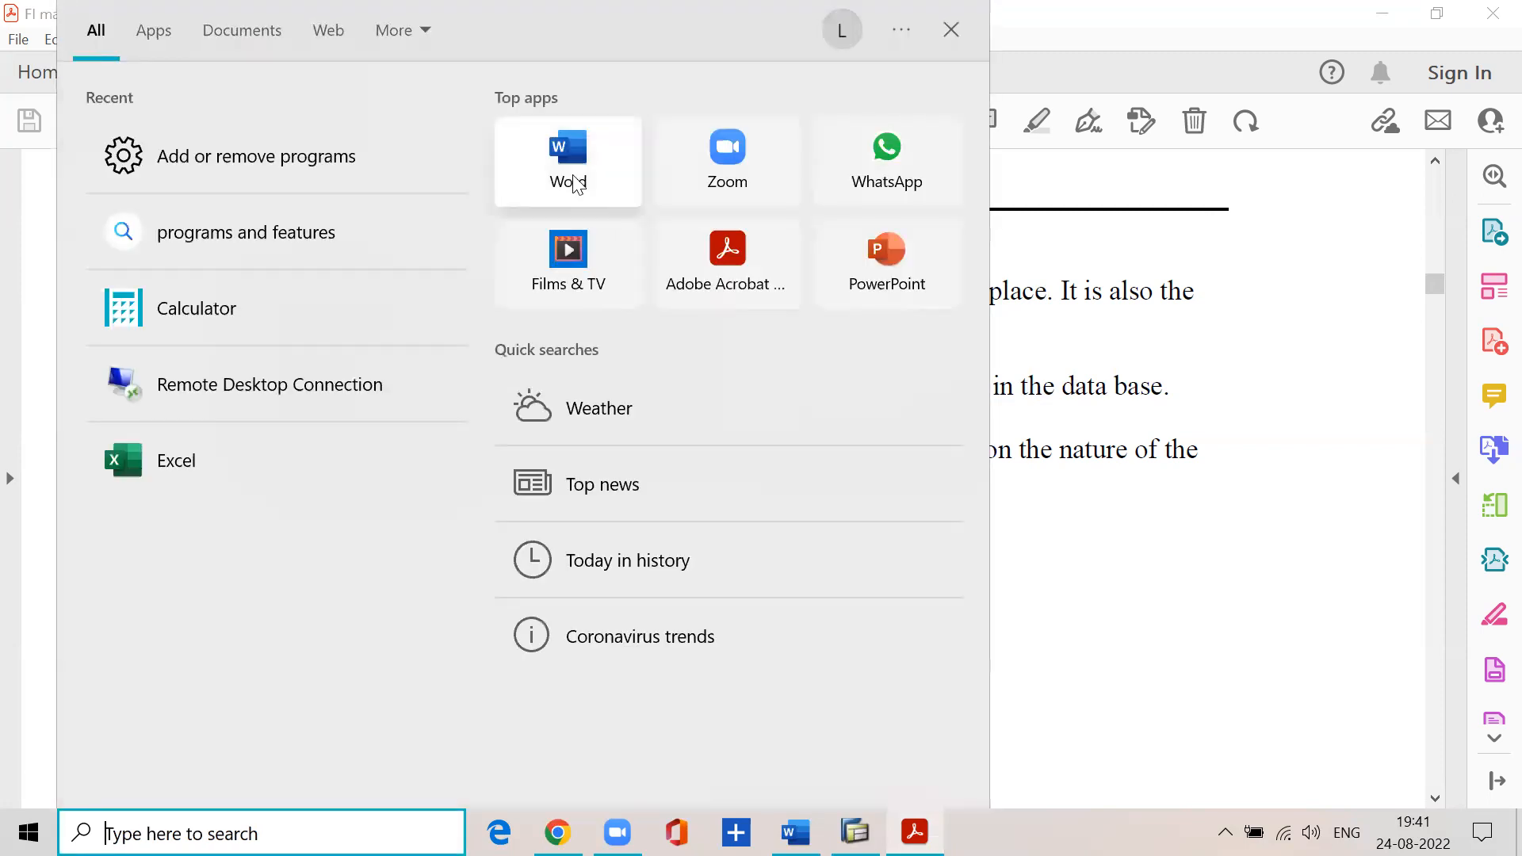
click(573, 171)
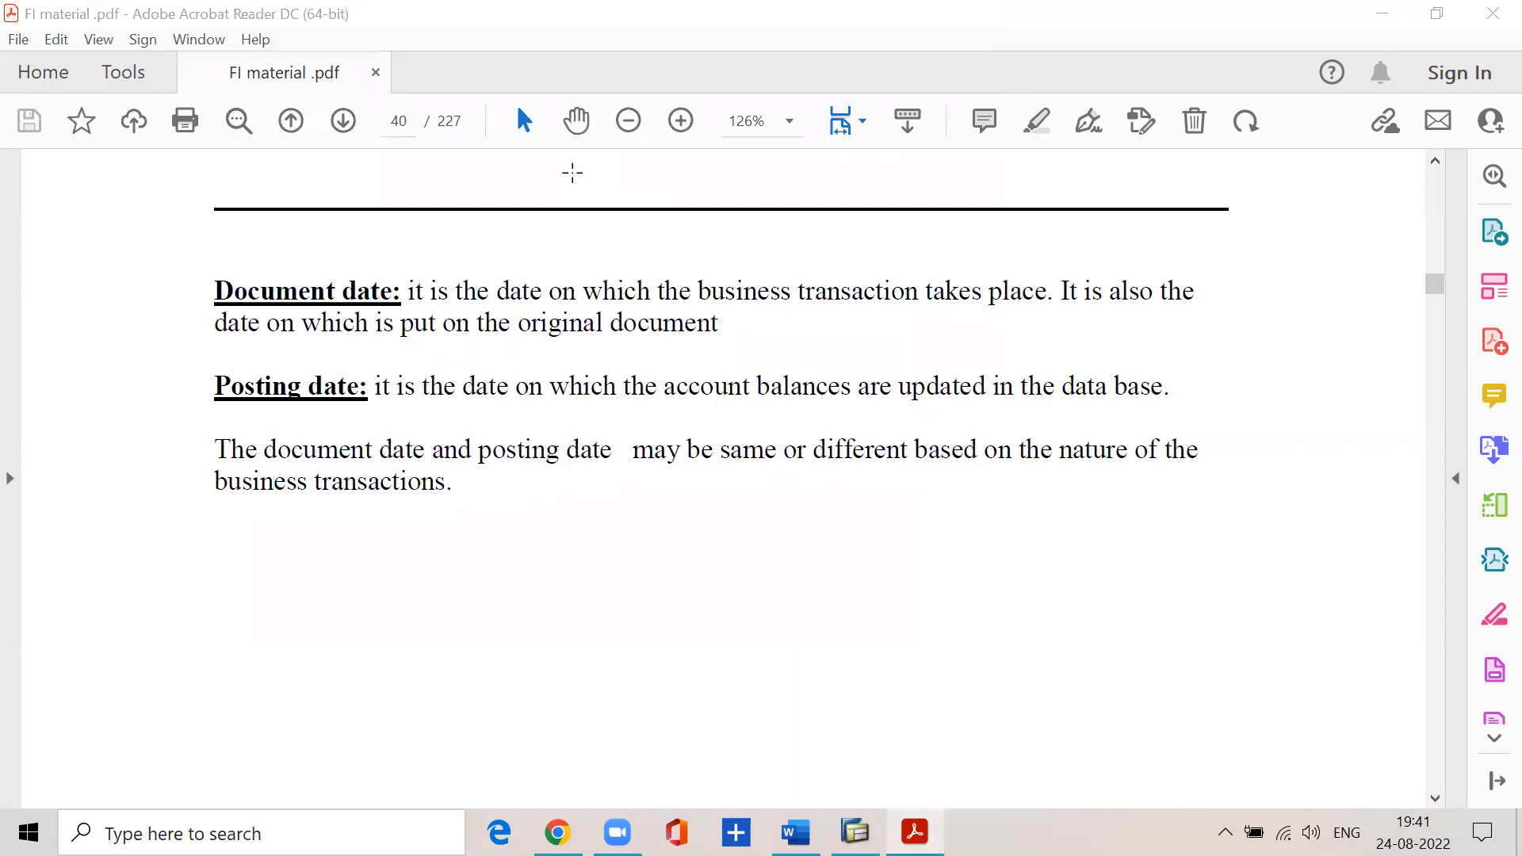
click(545, 476)
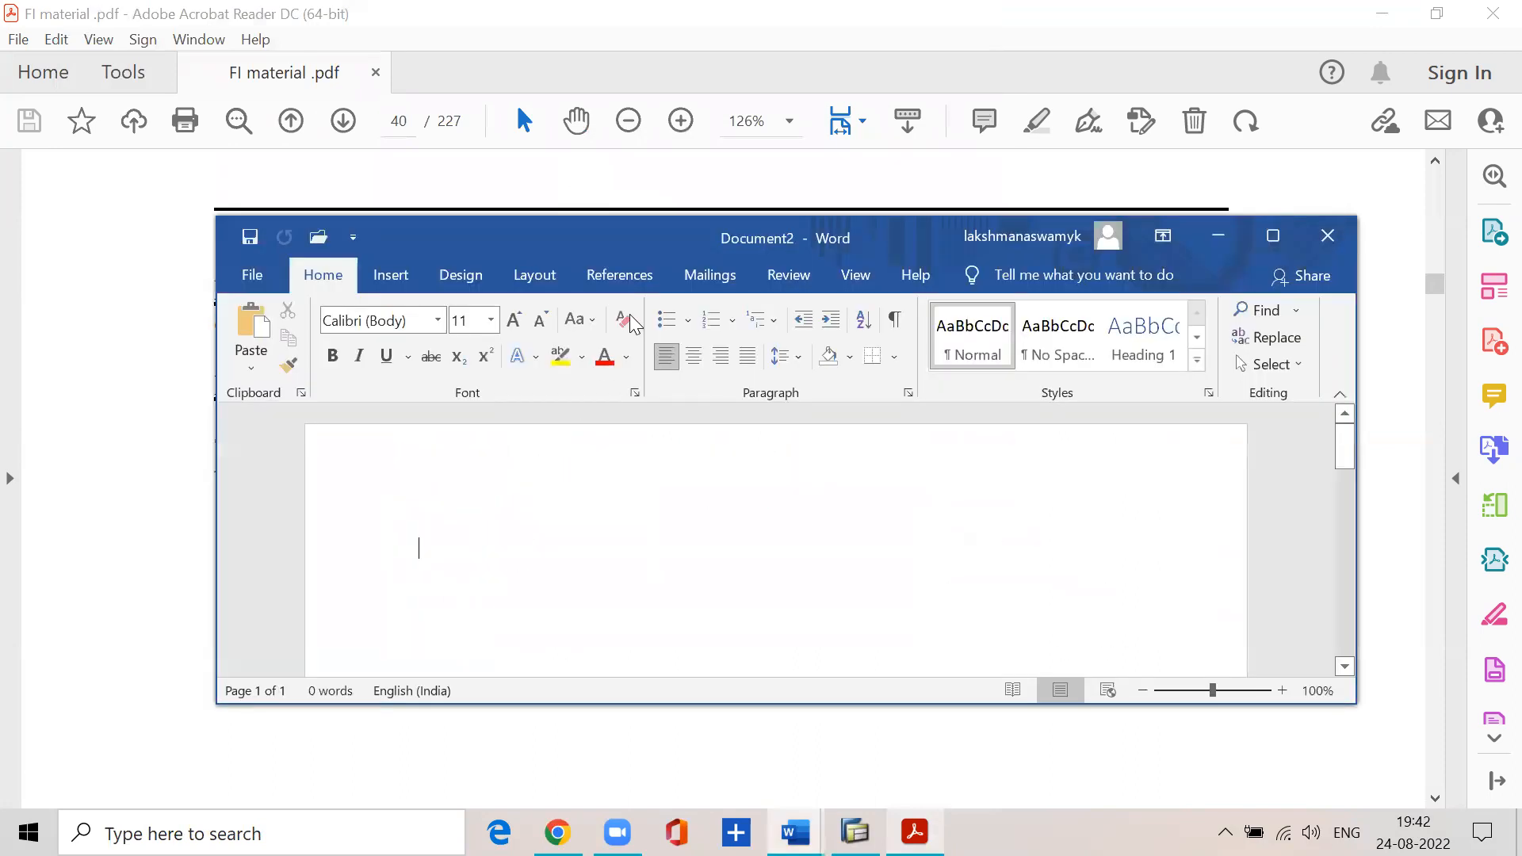
double_click(650, 228)
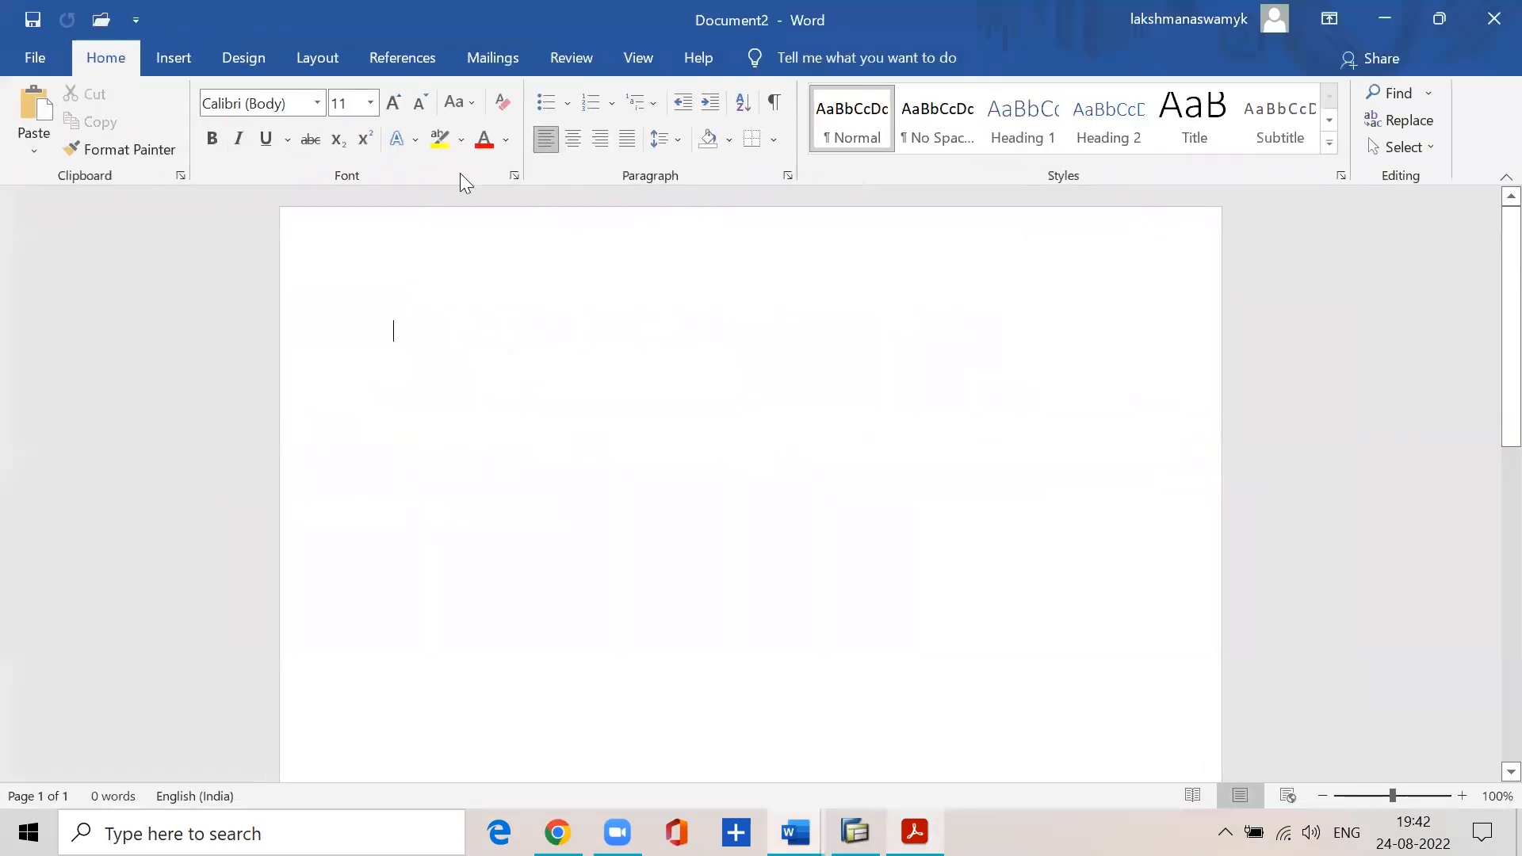
- Set the font size to 24 and write the first line "We are in hyderababd"
click(371, 103)
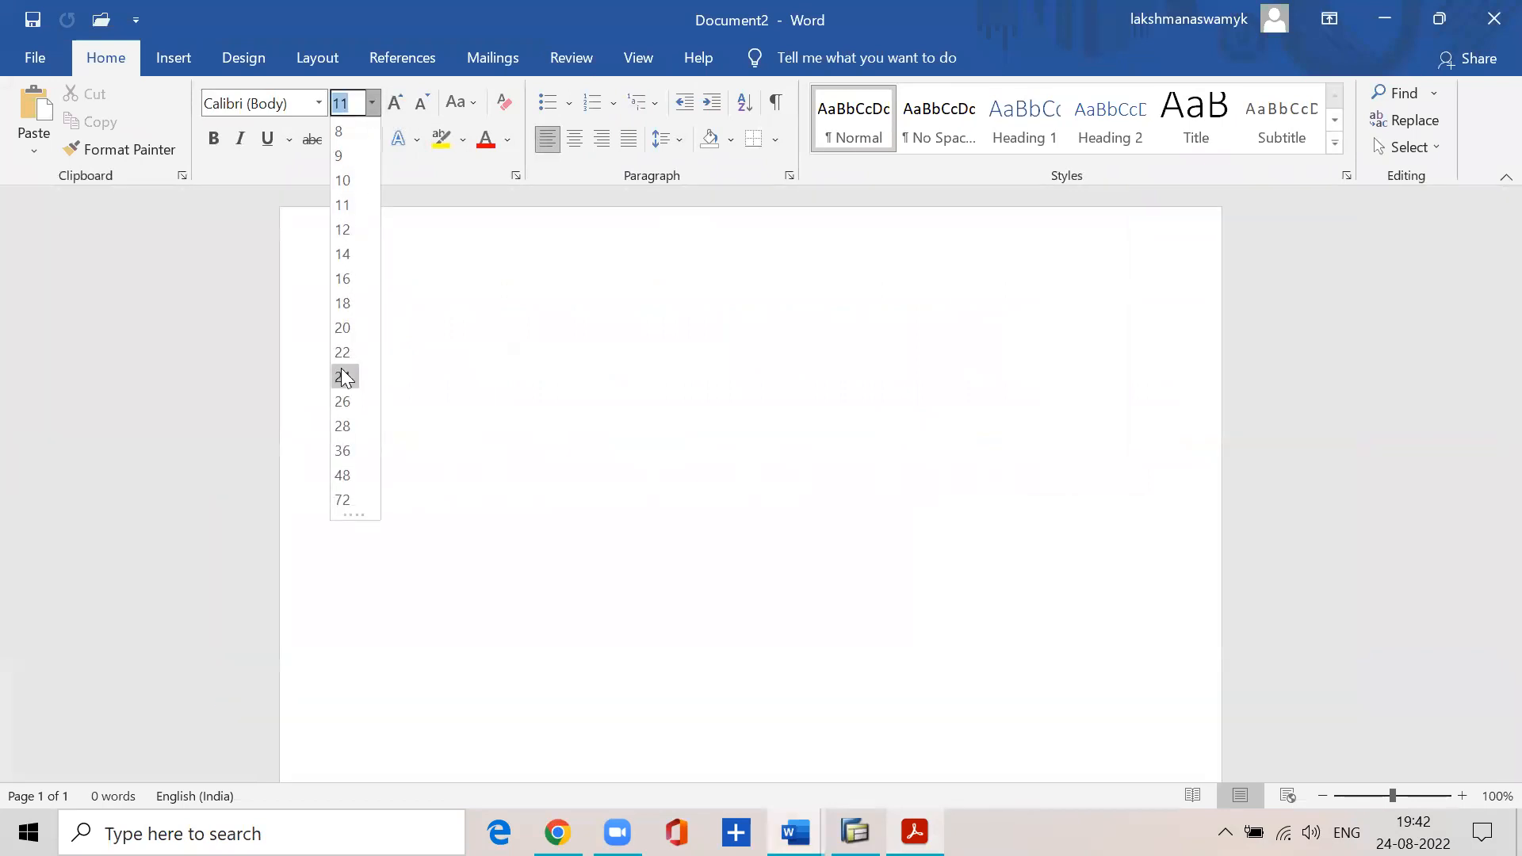
click(344, 376)
text(We ha)
key(BackSpace)
key(BackSpace)
text(are in hyderababd)
key(Return)
- Write the second line "Vendor is in Mumbai"
text(vendir)
key(BackSpace)
key(BackSpace)
key(BackSpace)
text(o r i)
key(BackSpace)
key(BackSpace)
key(BackSpace)
key(BackSpace)
text(r is in )
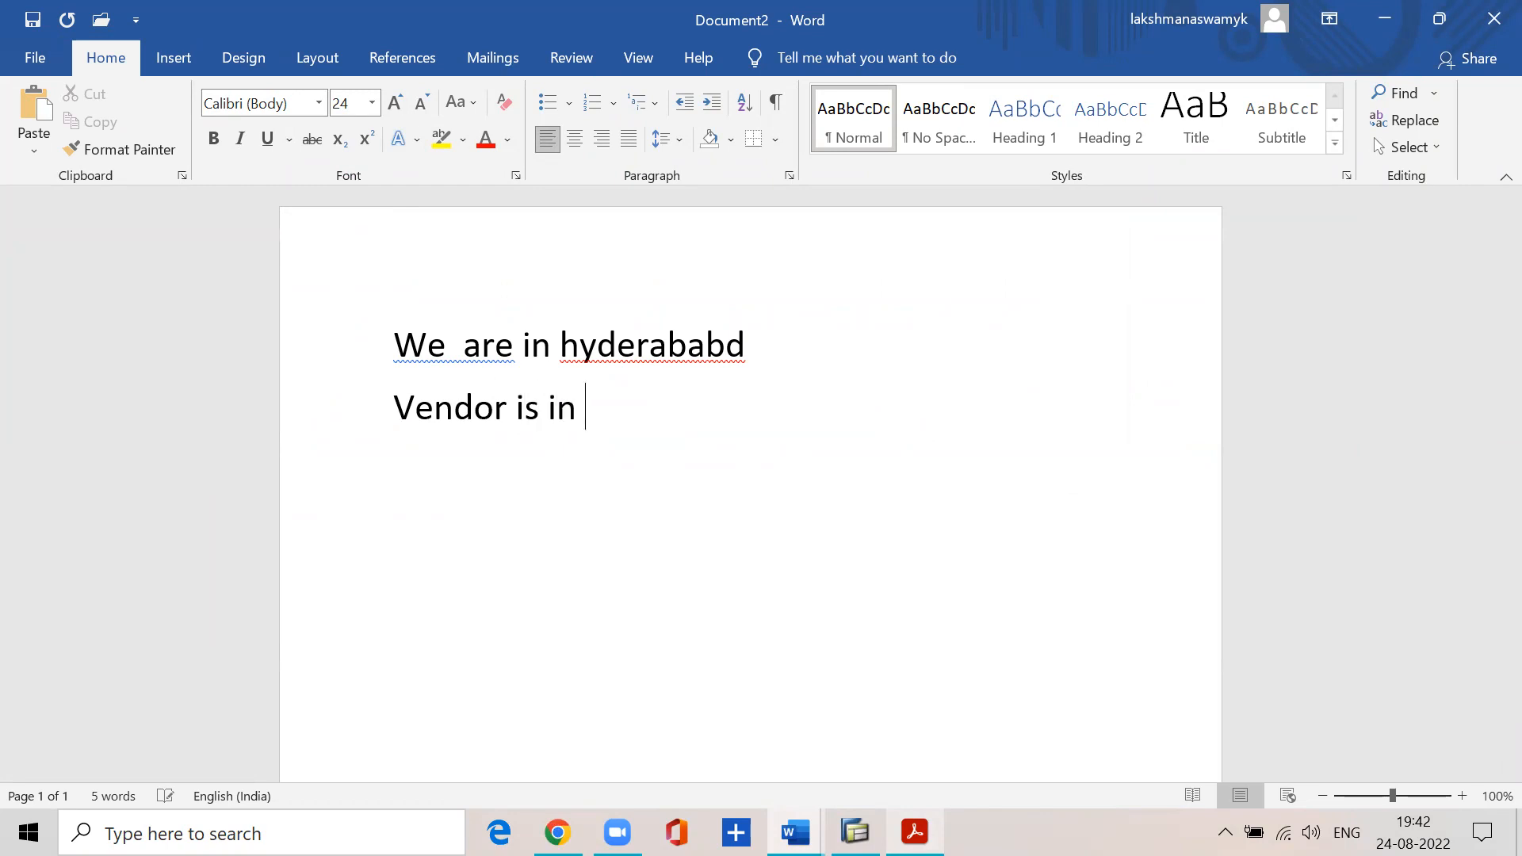
text(mumbai)
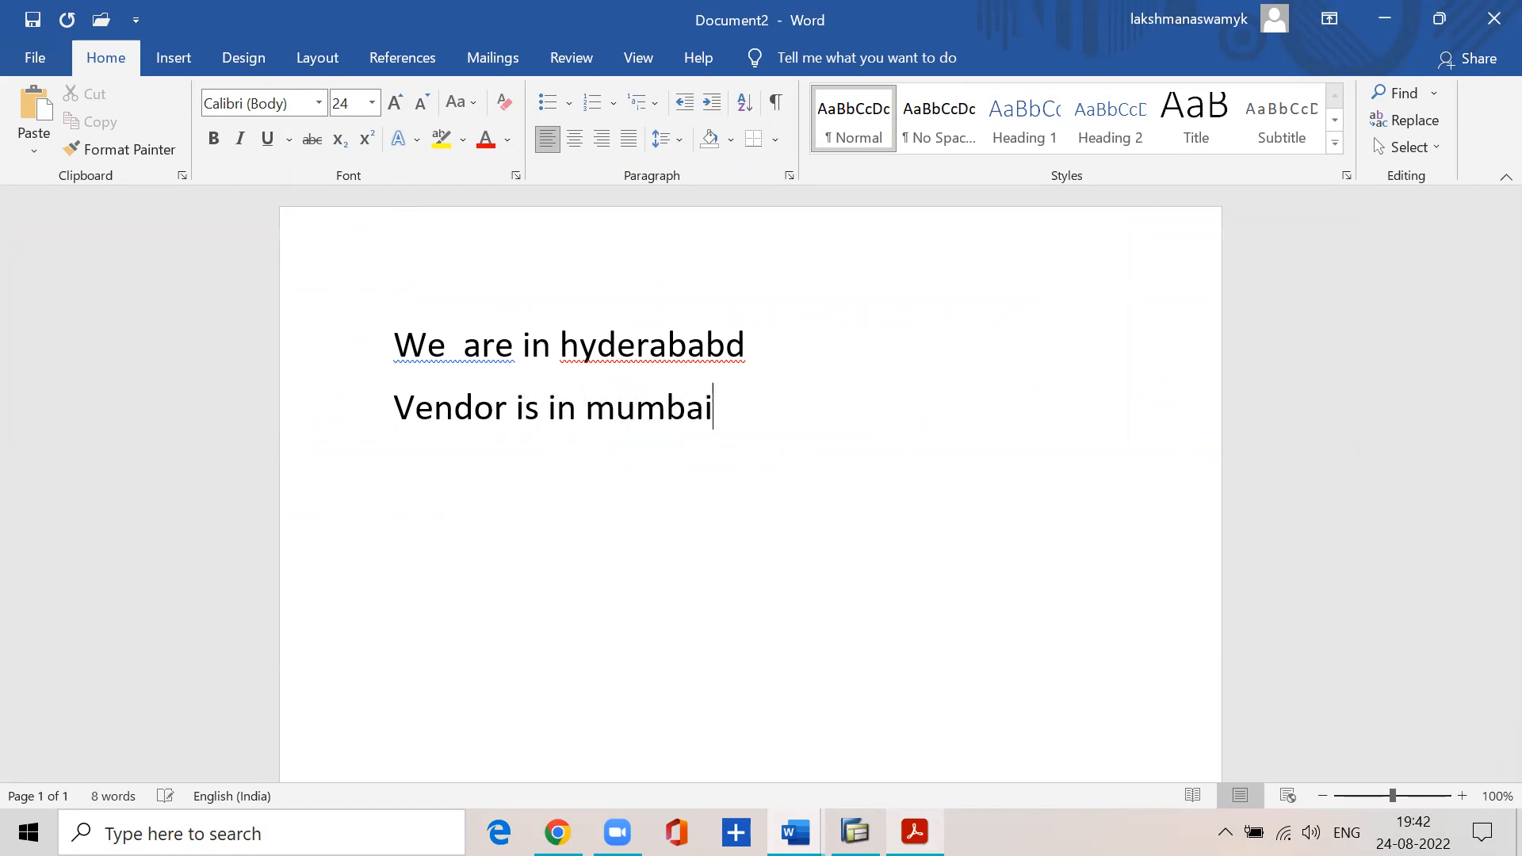
key(Return)
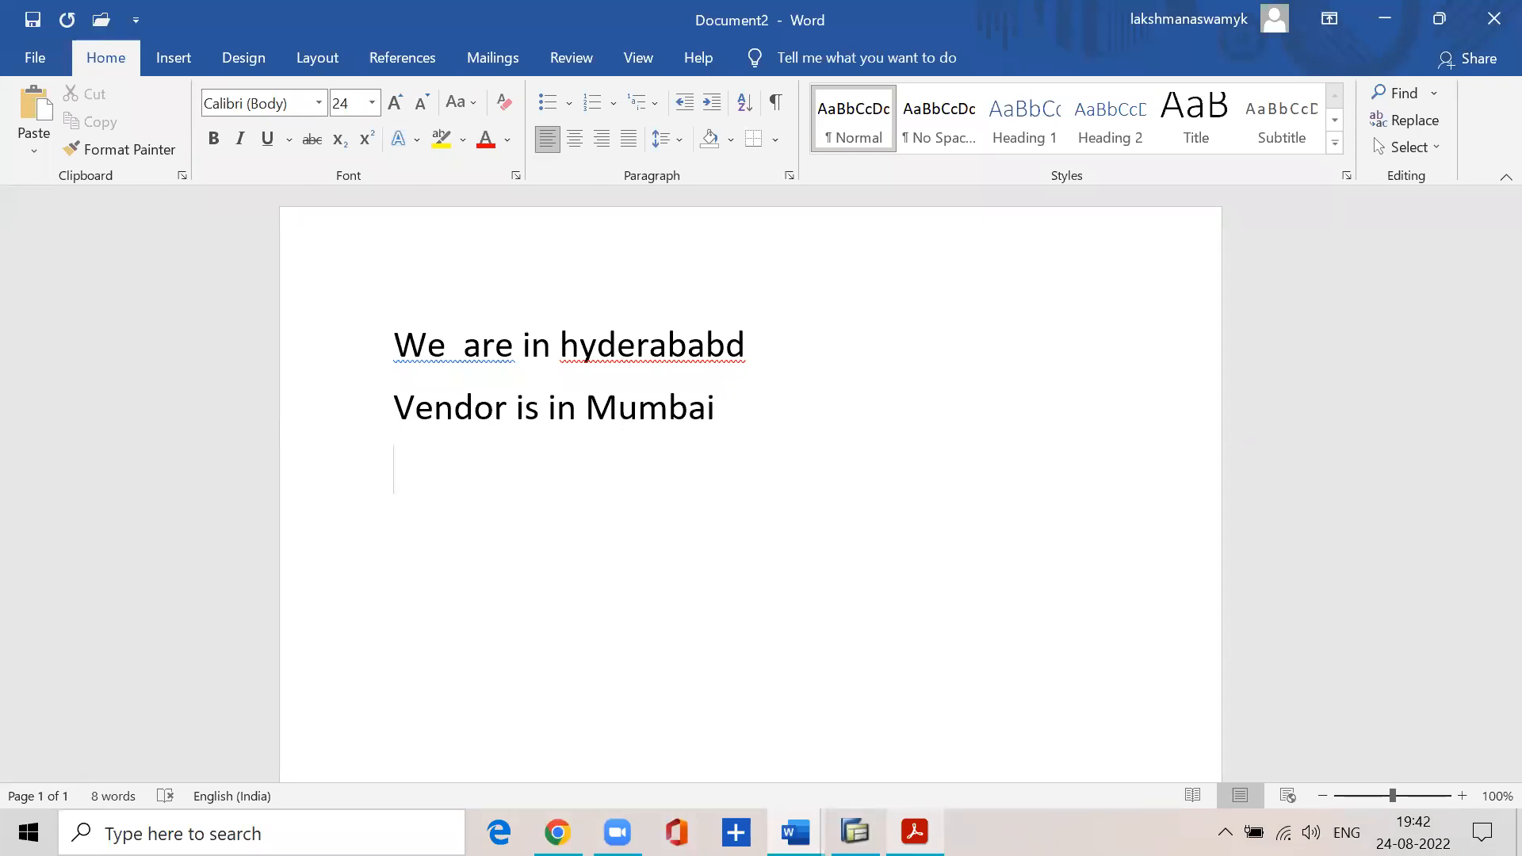
- Write the third line "Vendor despatched the goods on 20th august 2022"
text(vednor)
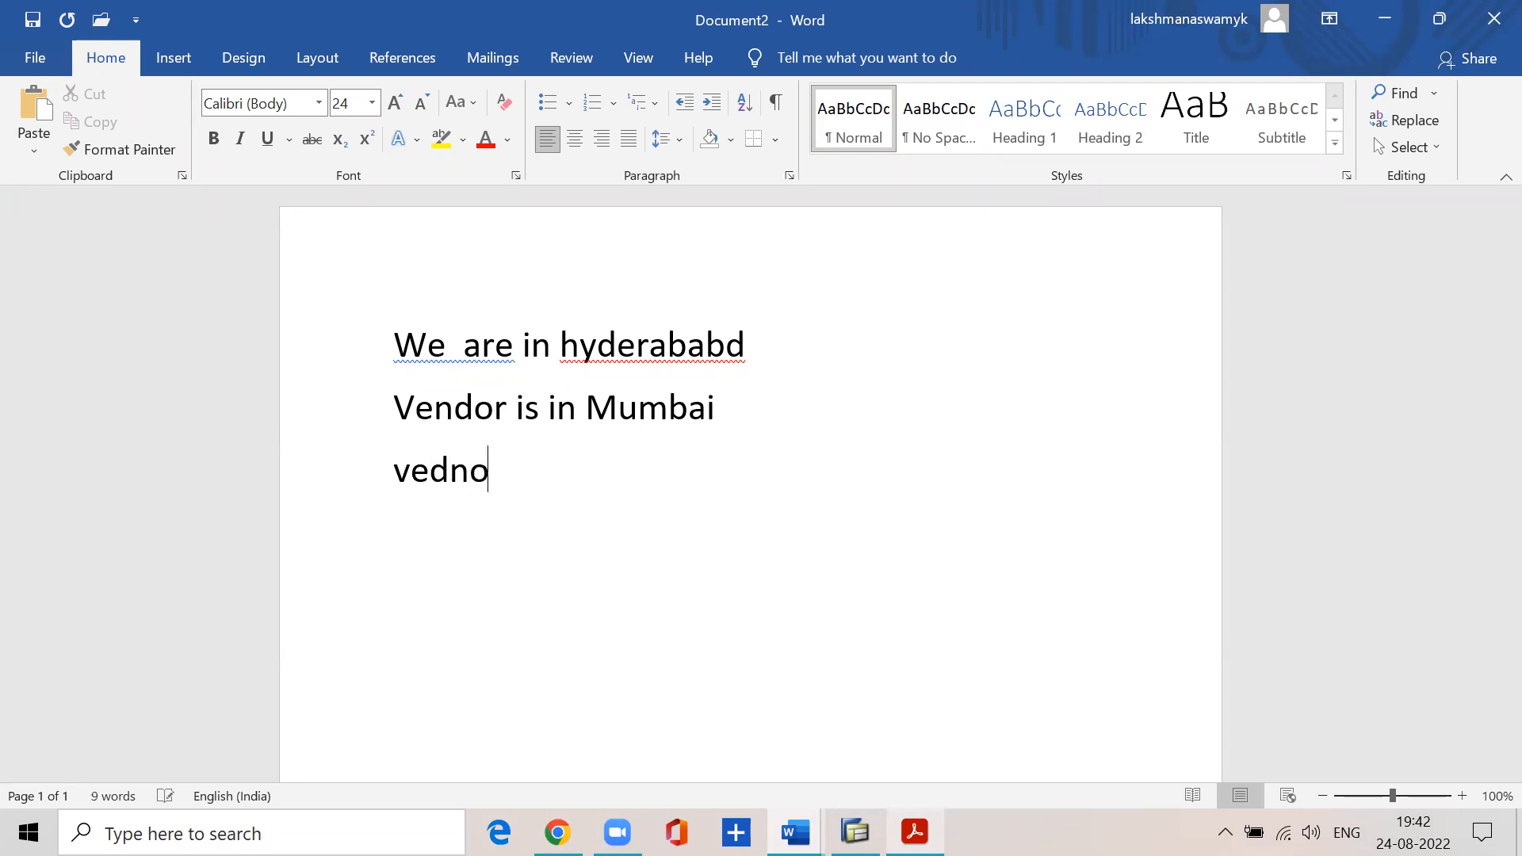
key(BackSpace)
key(BackSpace)
key(BackSpace)
key(BackSpace)
key(BackSpace)
text(ndor desp)
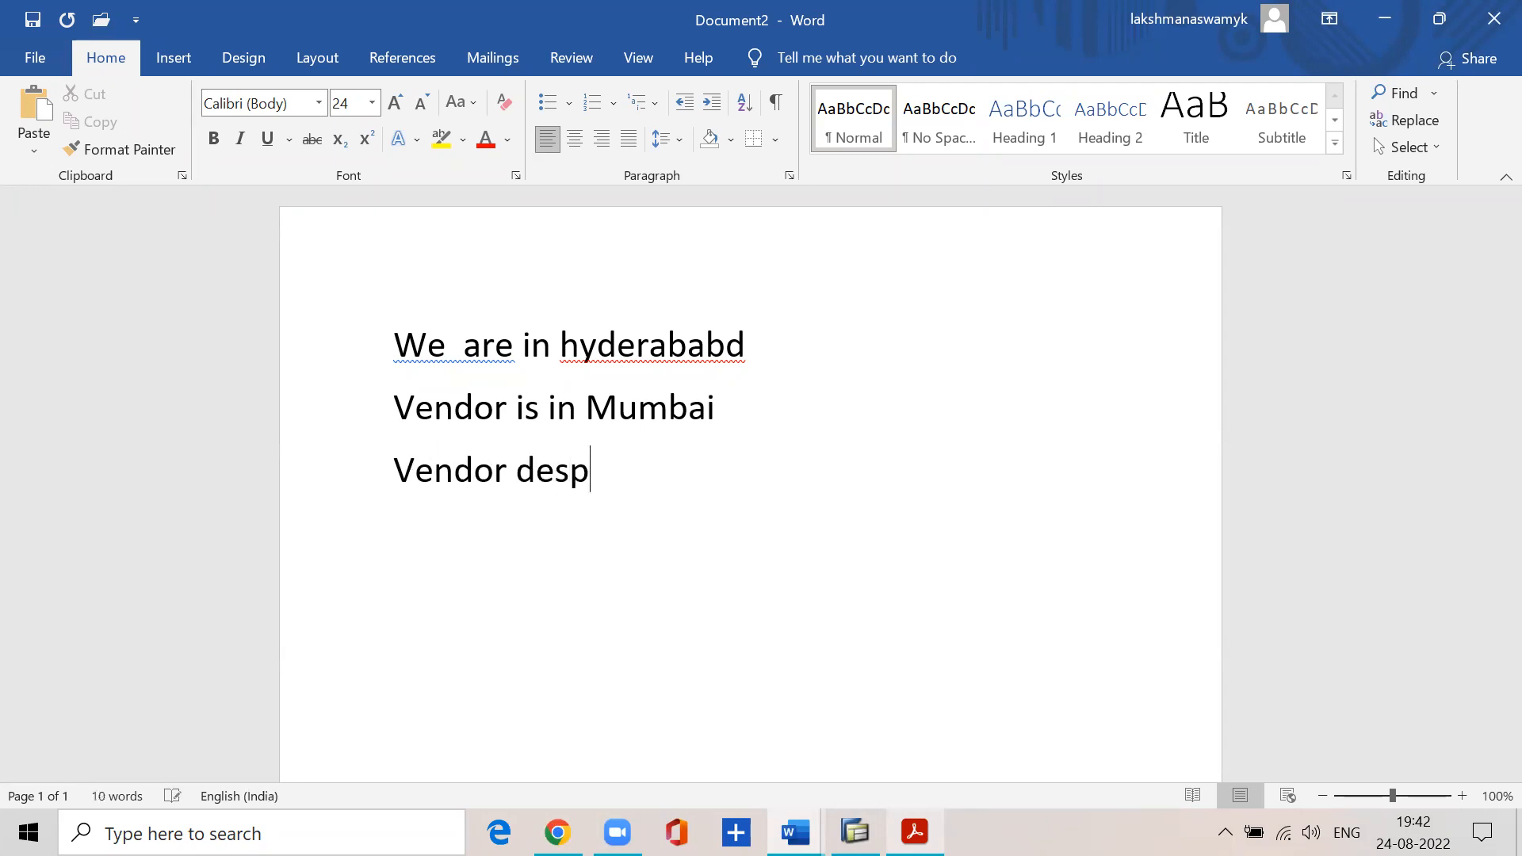
key(BackSpace)
text(patched the goods  on)
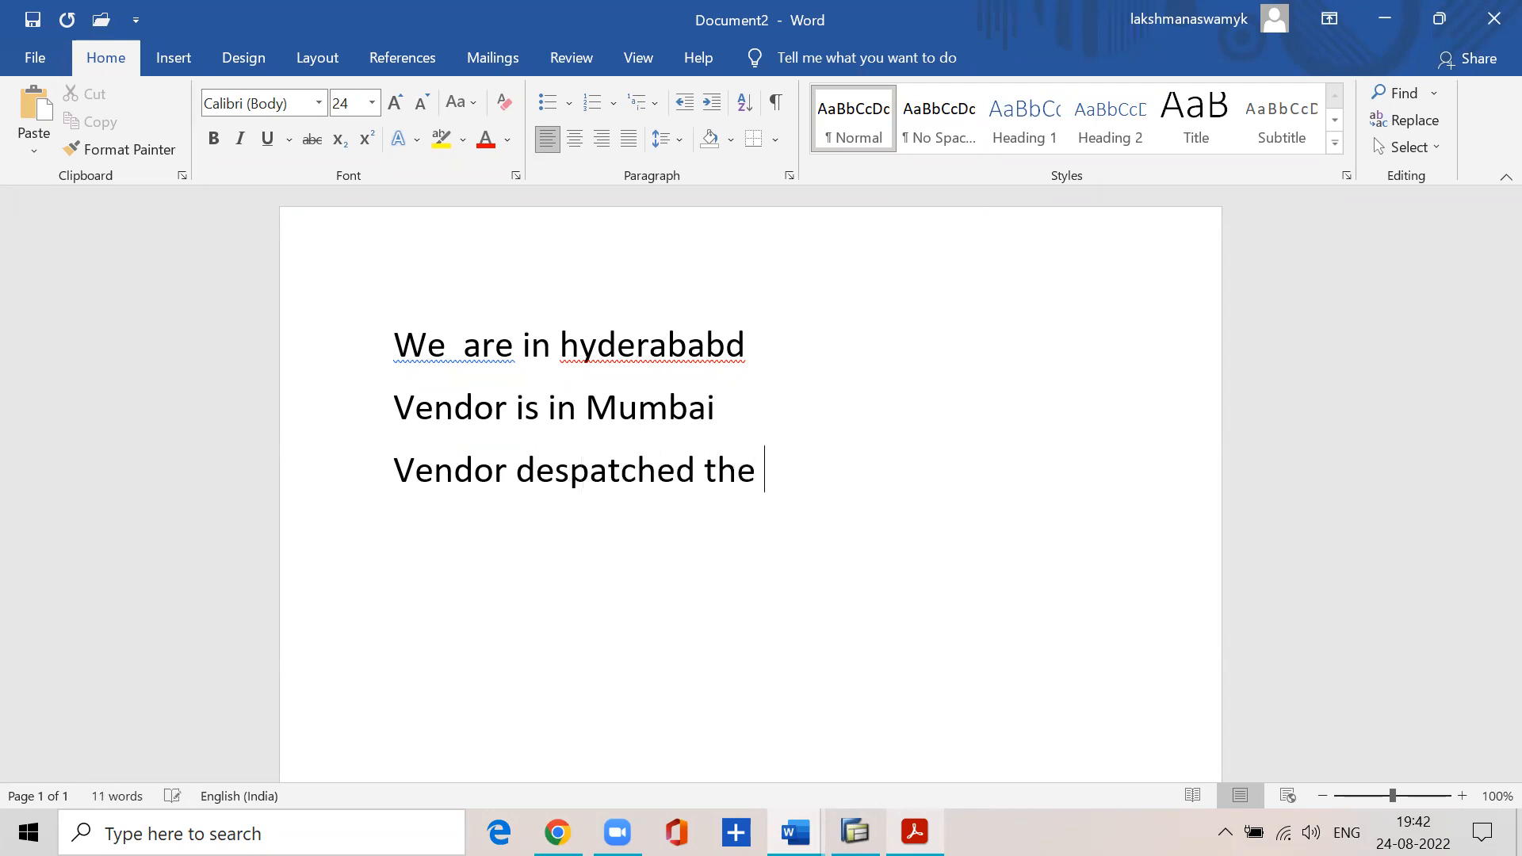
text( 20th )
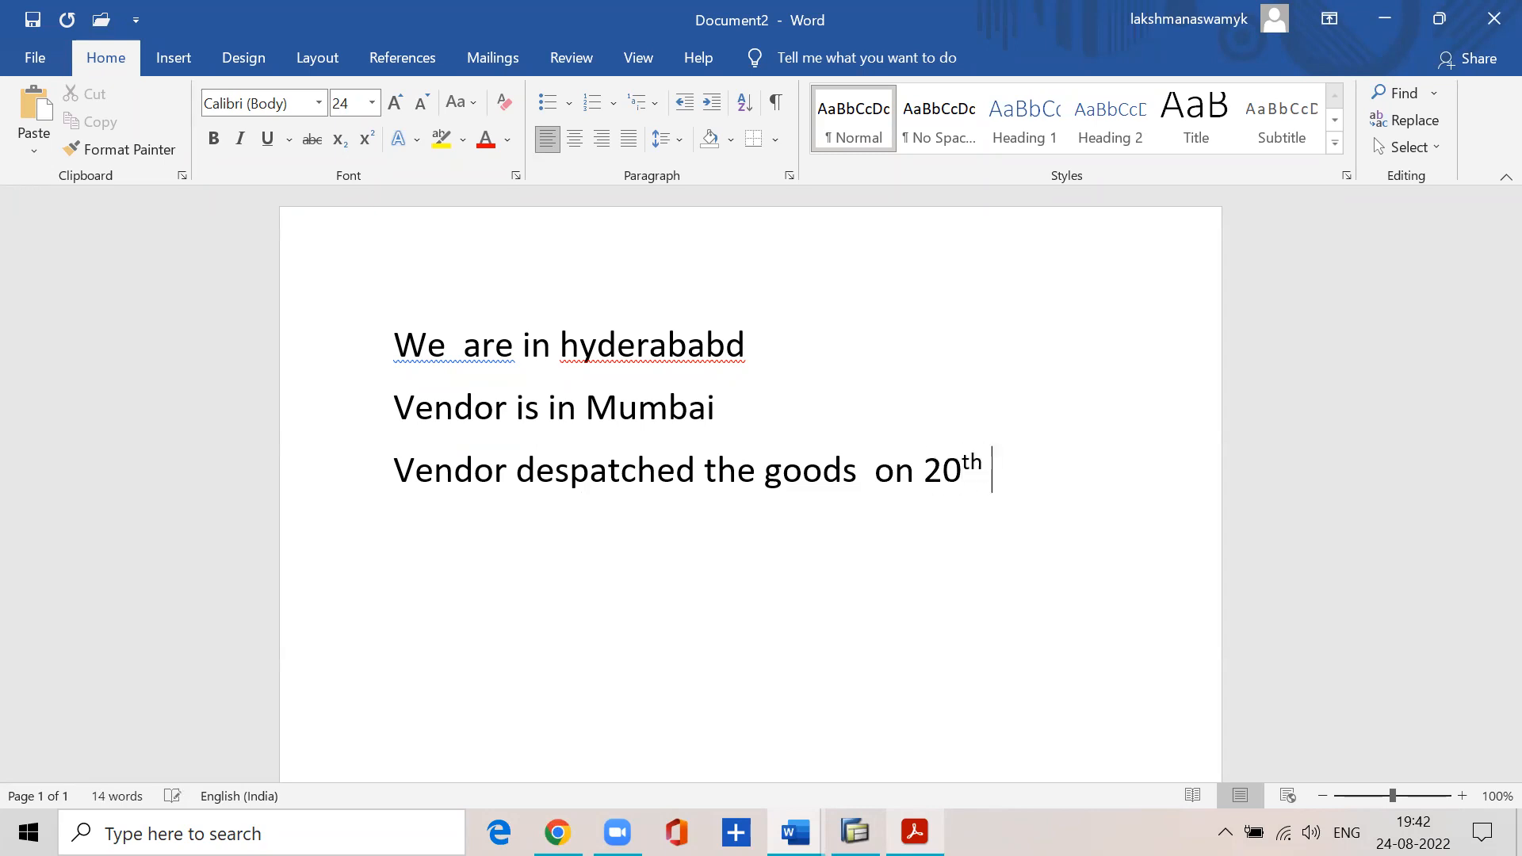
text(augus)
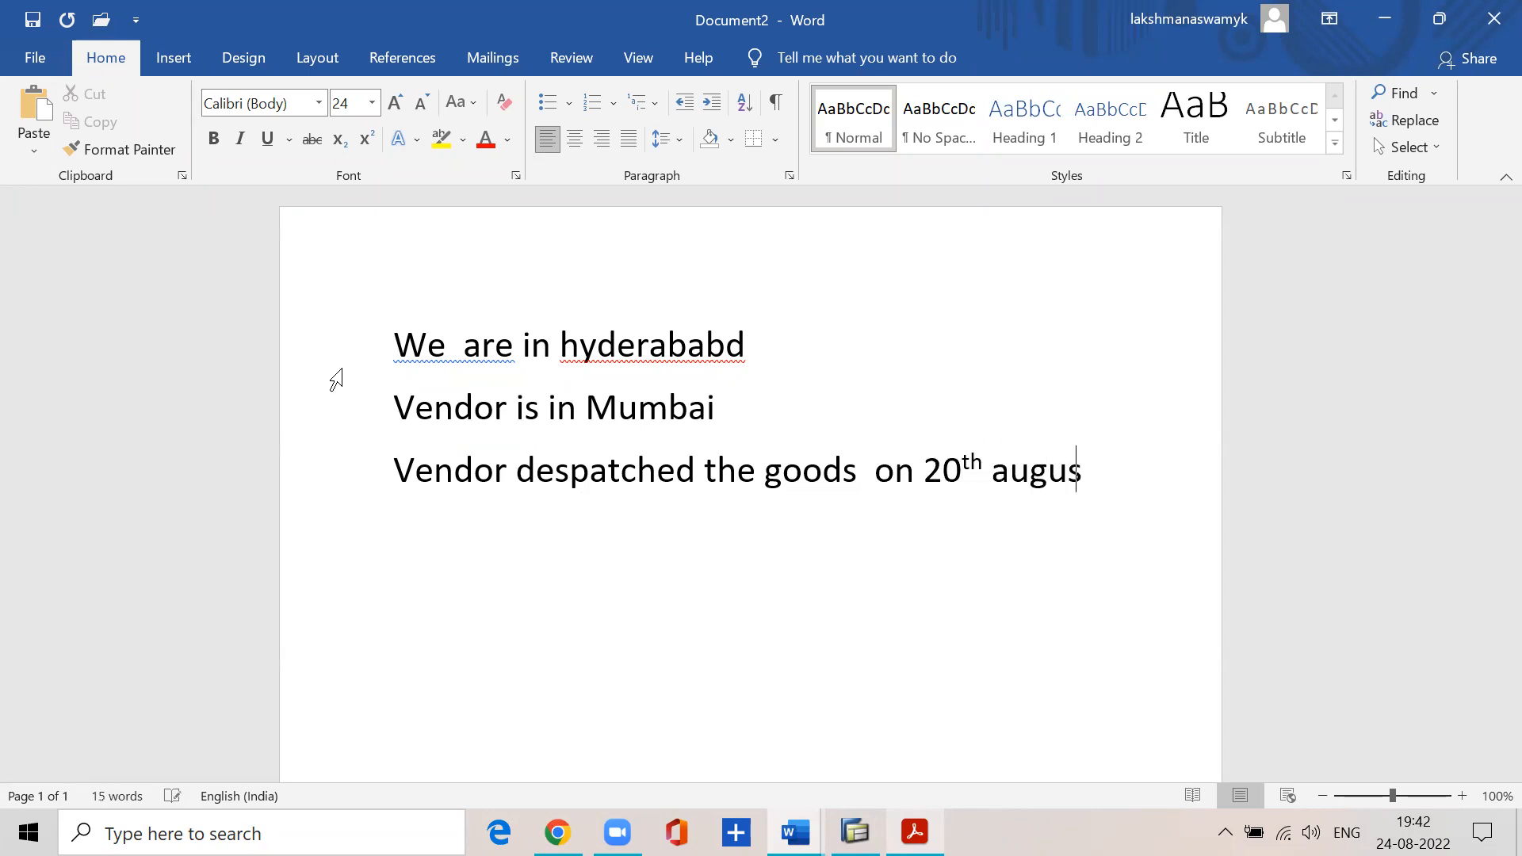
text(t 2022)
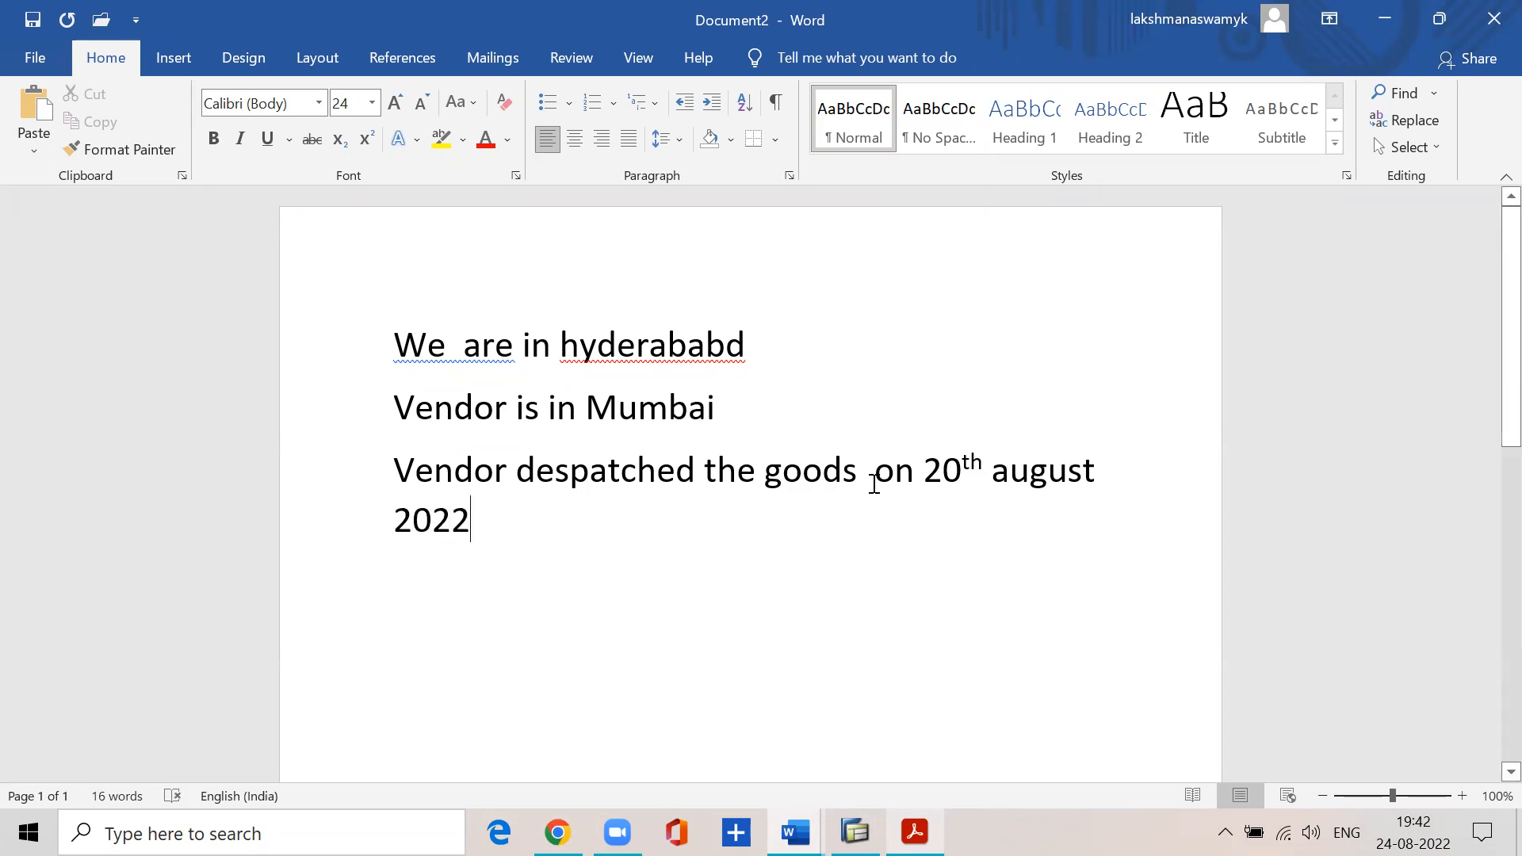
- Mark the despatch date at the end of the third line, first "on 20th august" and then "2022"
drag(917, 467, 1086, 480)
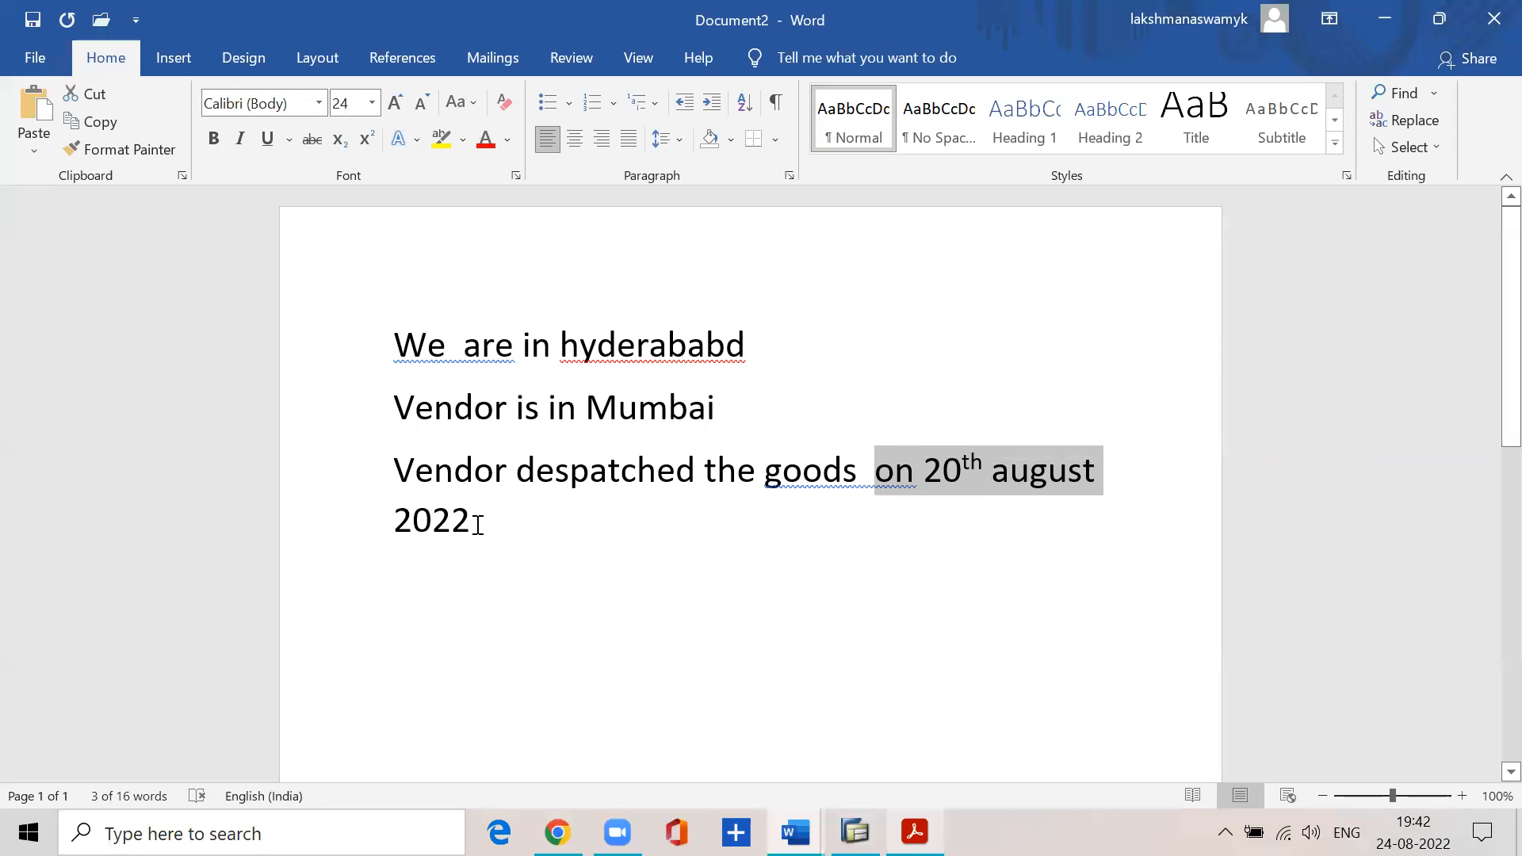
click(476, 524)
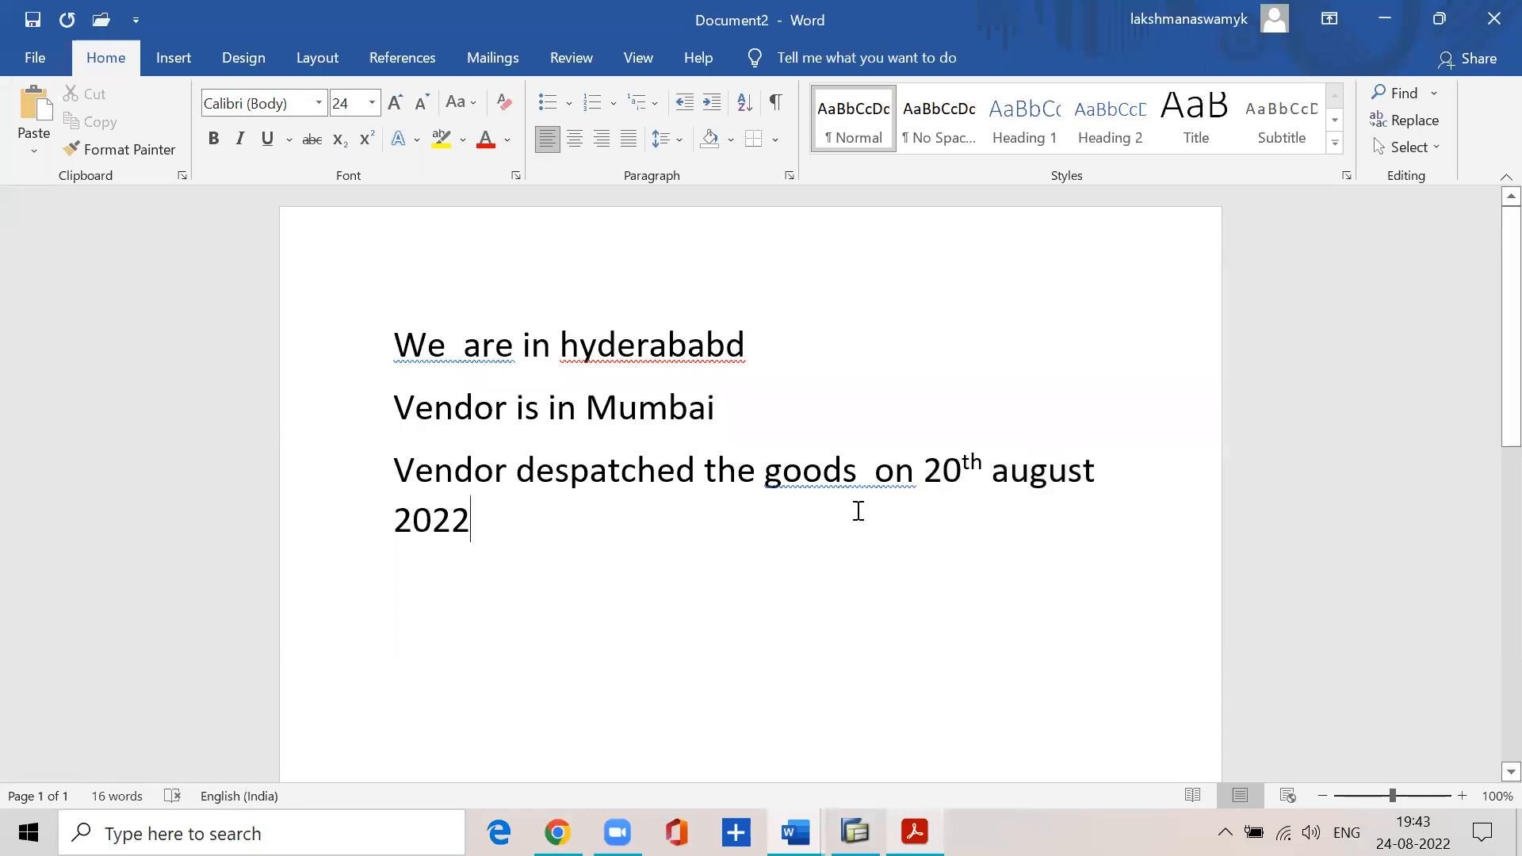
drag(912, 469, 1074, 485)
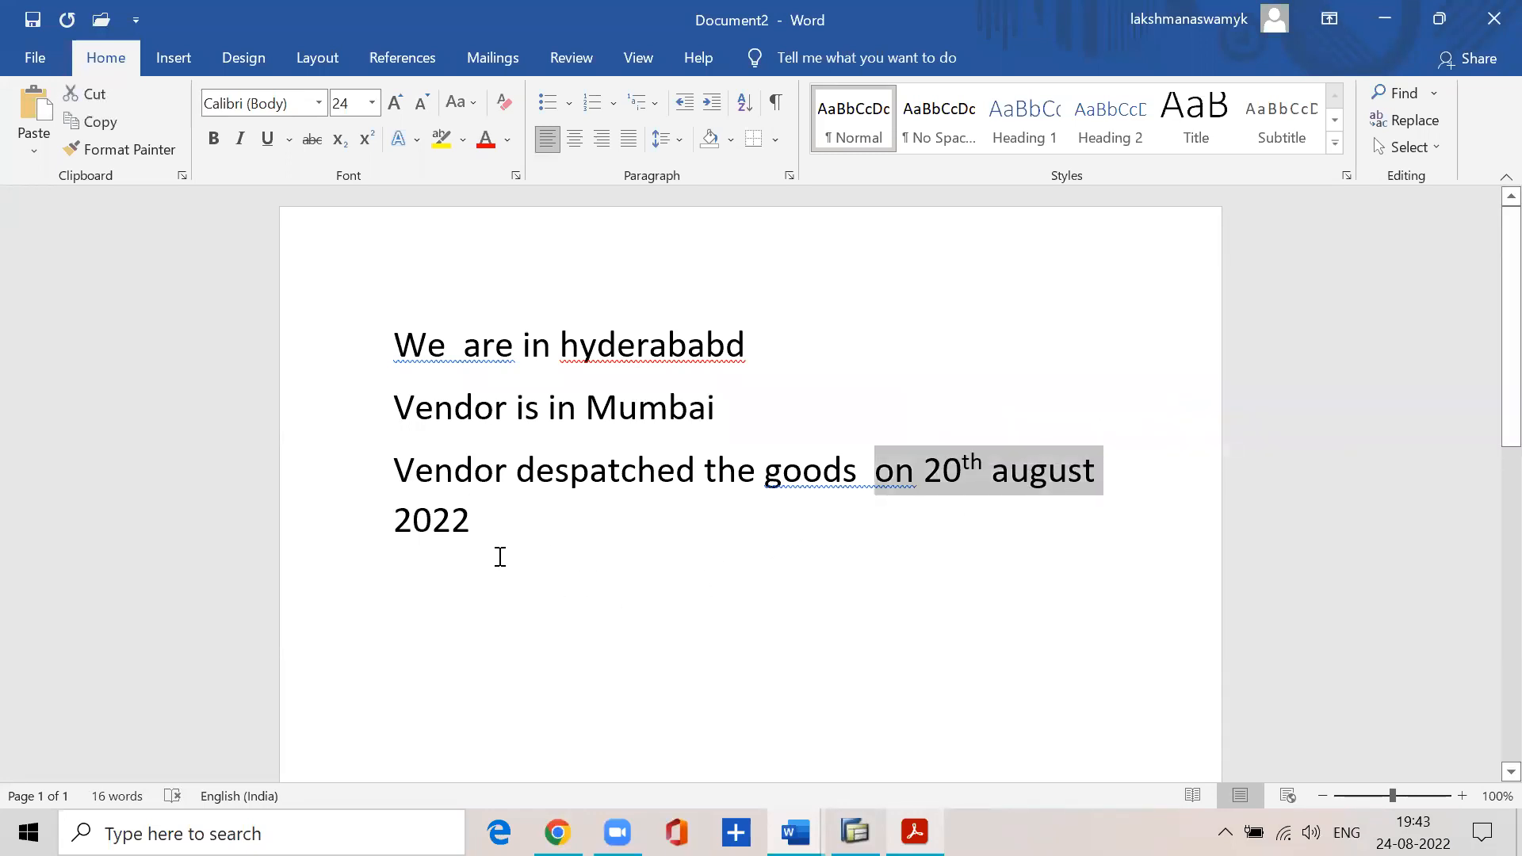
drag(394, 520, 474, 512)
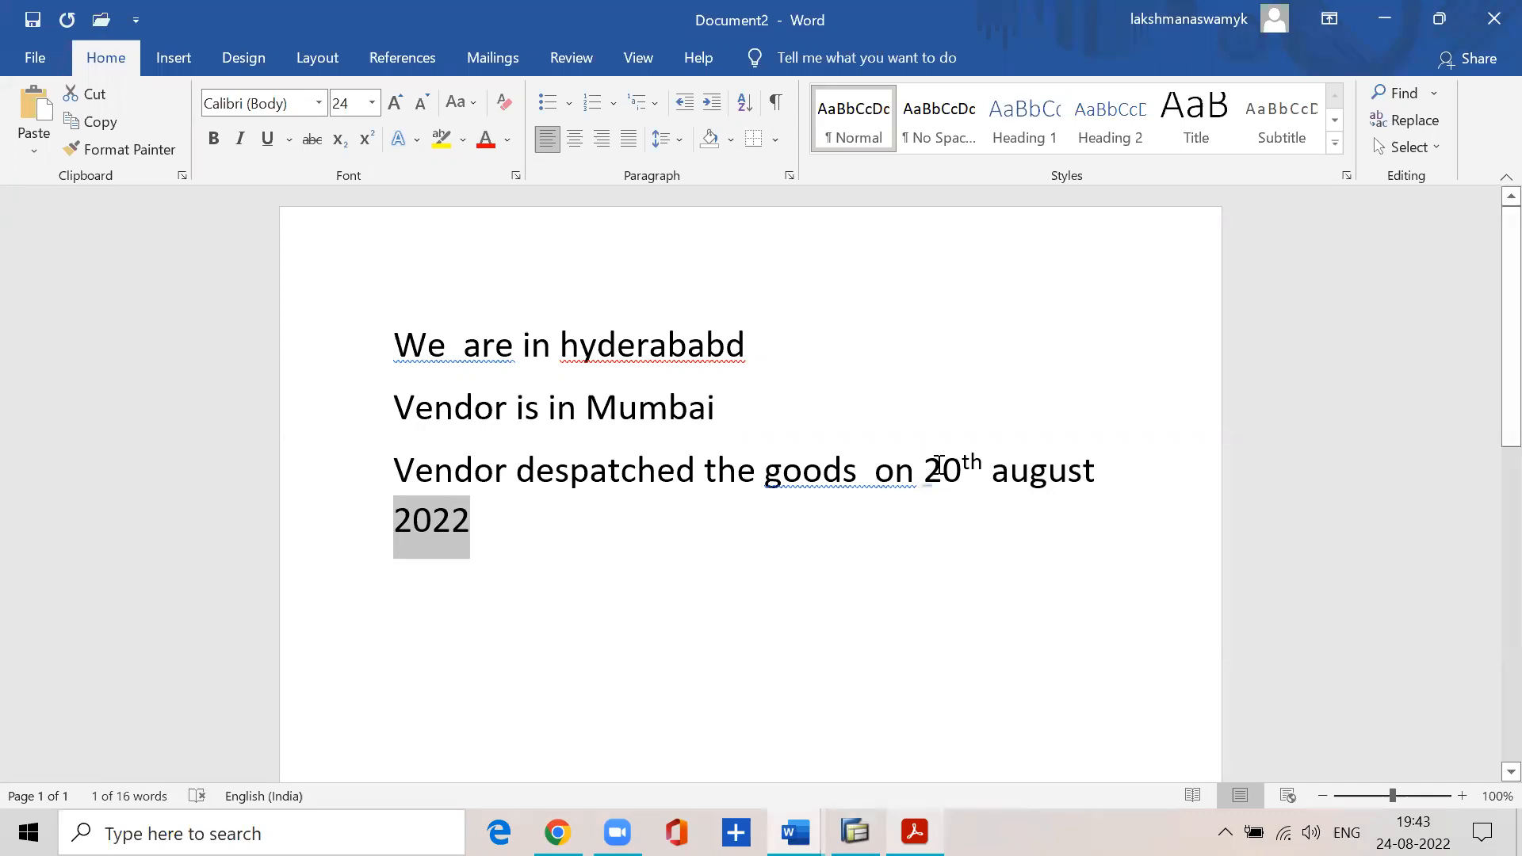
- Color the despatch date "20th august 2022" red and append "--- dd" to it
drag(924, 472, 1102, 472)
click(486, 140)
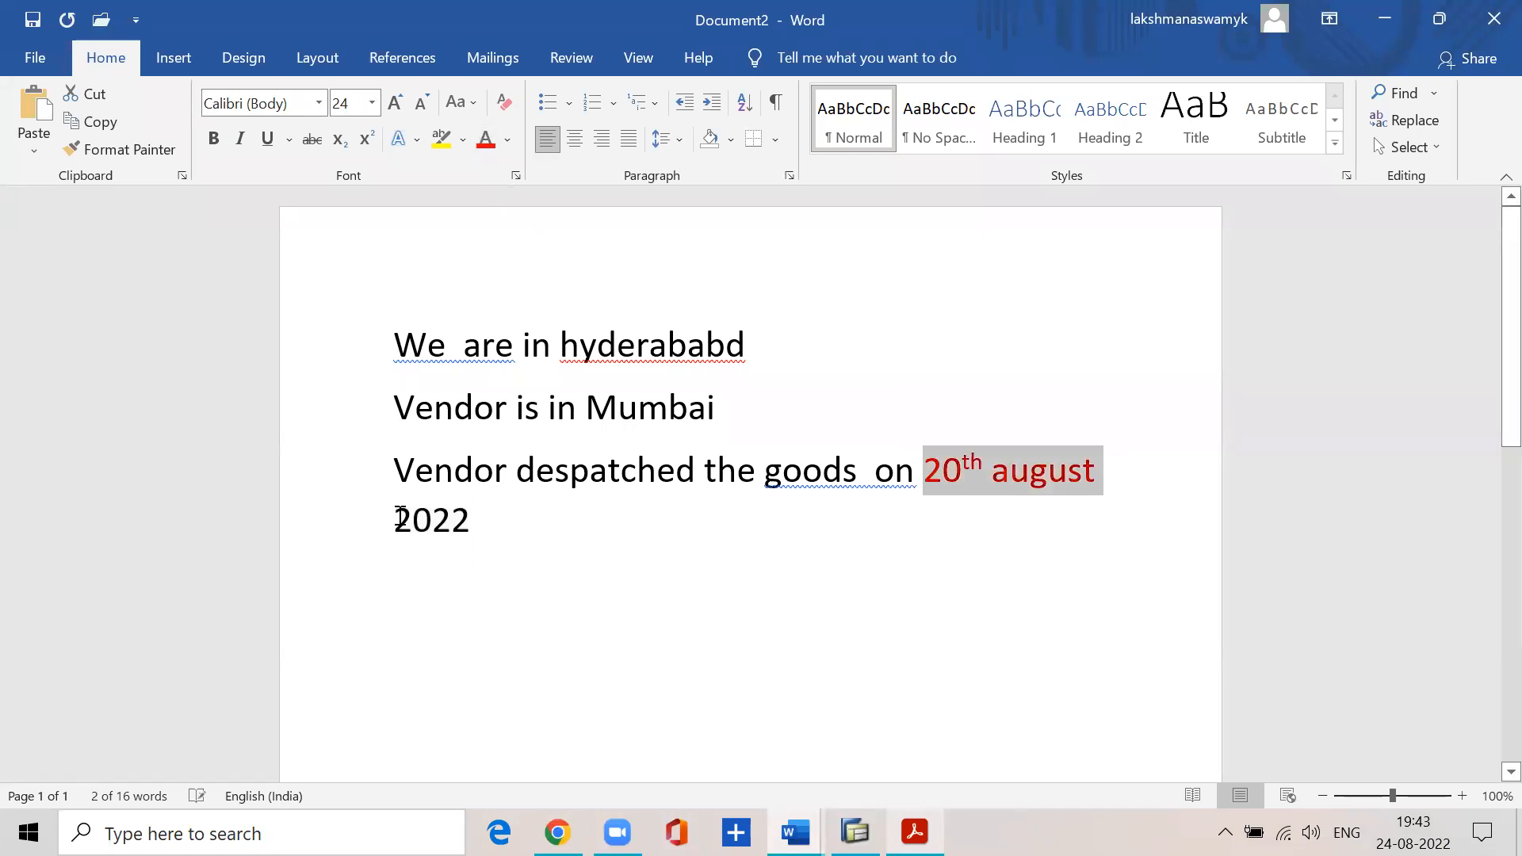
drag(398, 516, 472, 515)
click(486, 140)
click(501, 528)
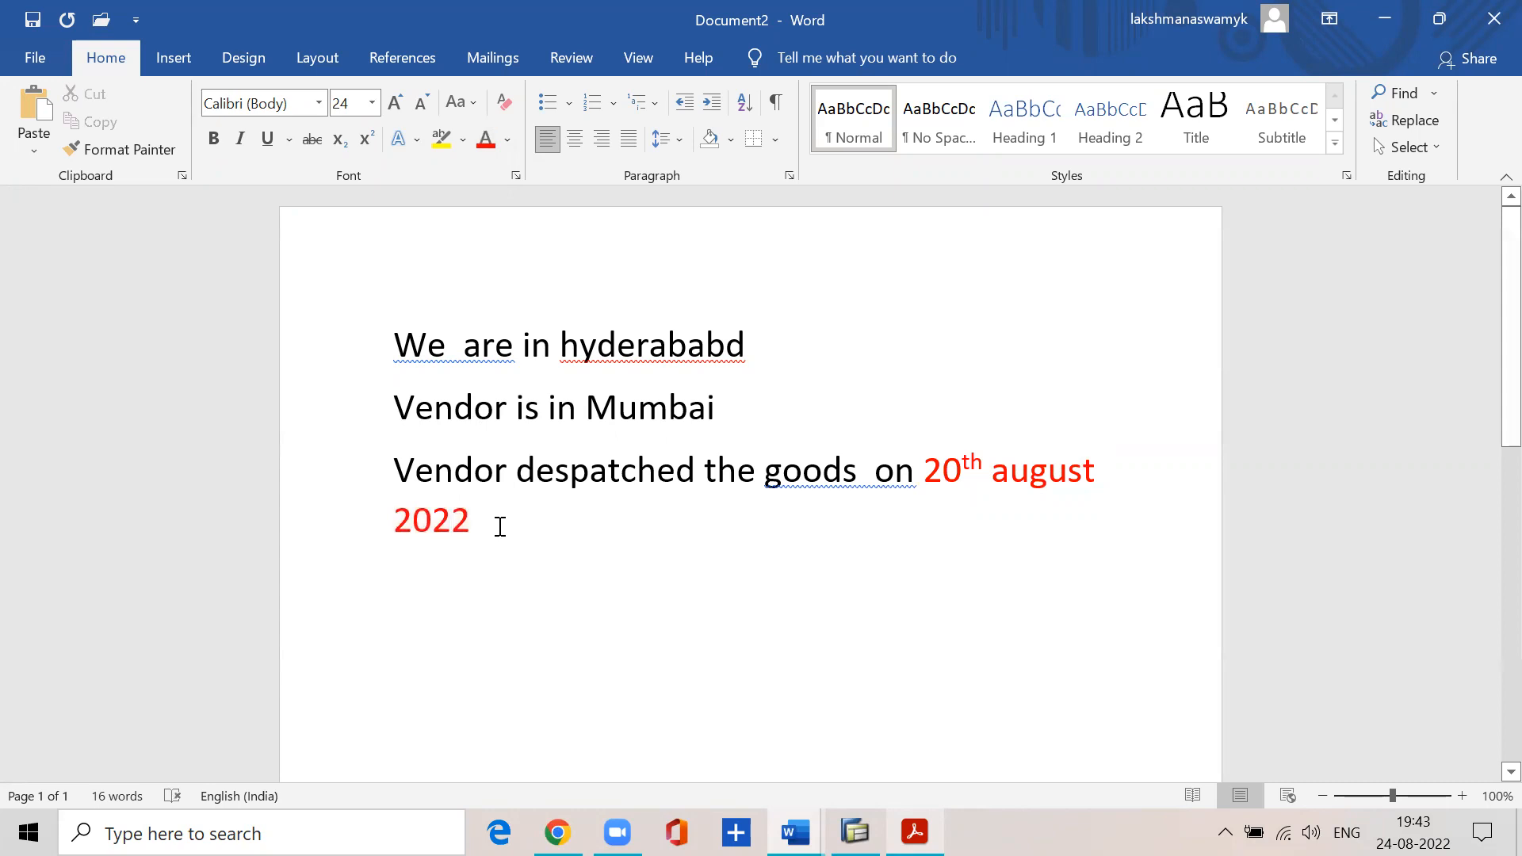
text(--- dd)
- Write the debit line "Debit raw material a/c" below the despatch line
text(debit)
text( raw mat)
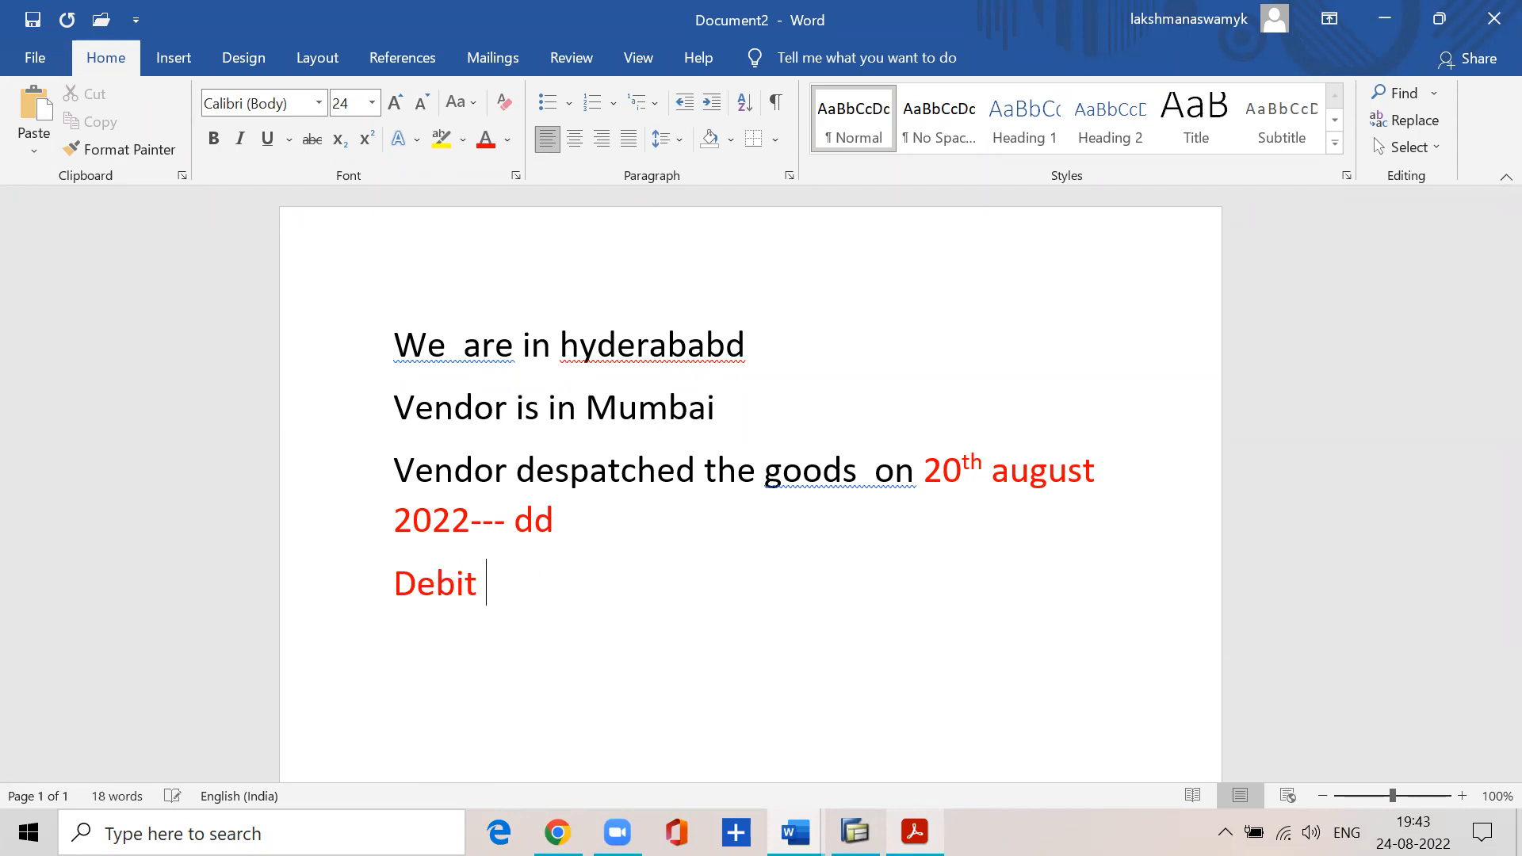
text(erial ac)
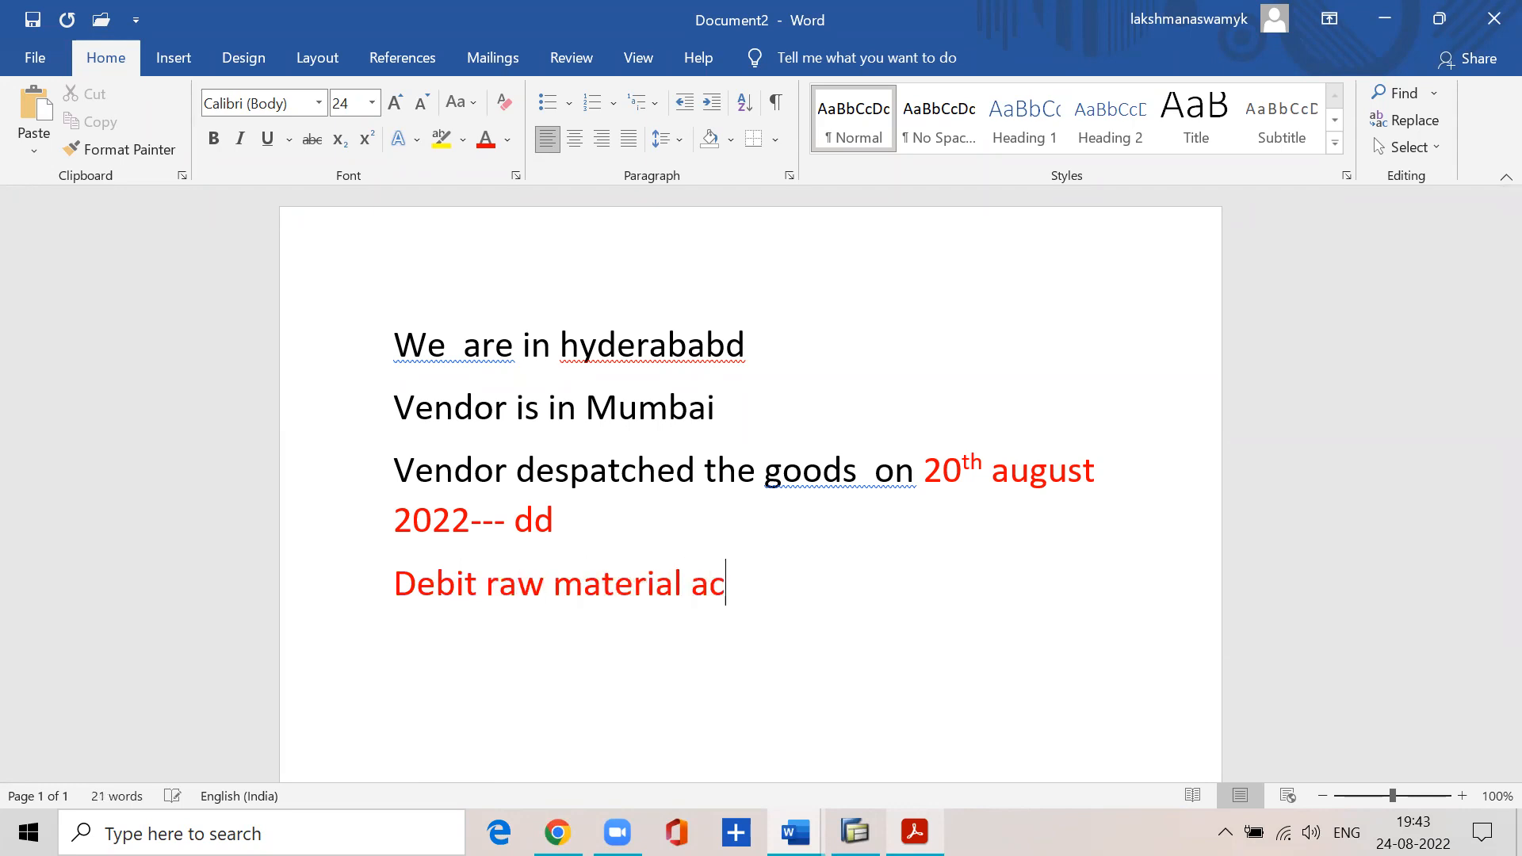
key(BackSpace)
text(/c)
- Write the credit line "Credit vendor a/c" below the debit line
key(Return)
text(c)
text(redit vendot a/)
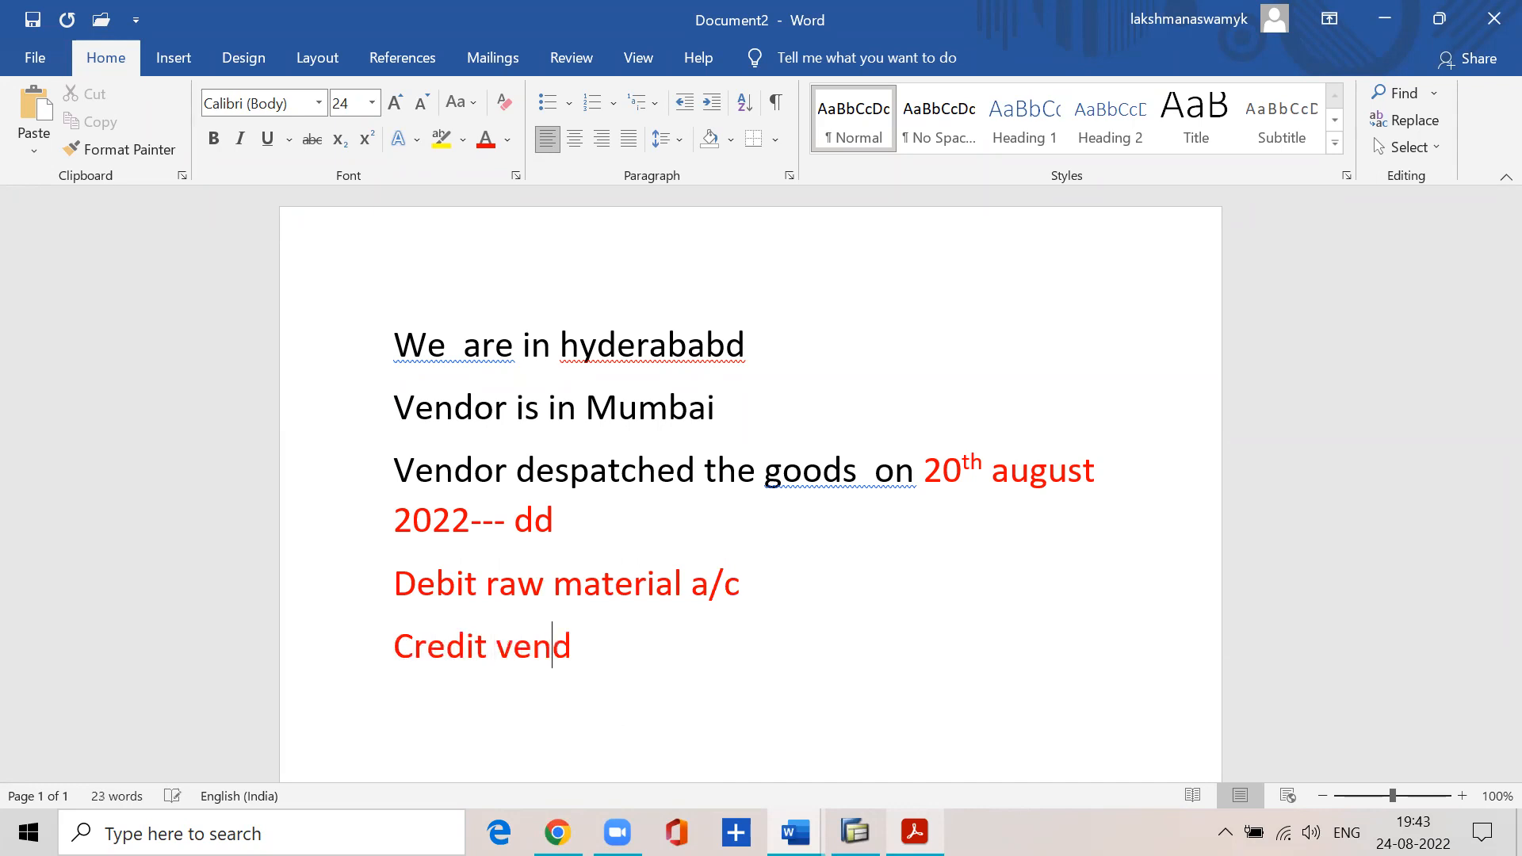
key(BackSpace)
key(BackSpace)
key(BackSpace)
key(BackSpace)
text(r a/c)
- Insert the line "We posted this entry on 24.8.2022 pd" between the despatch date and the debit line
click(578, 515)
key(Return)
text(We )
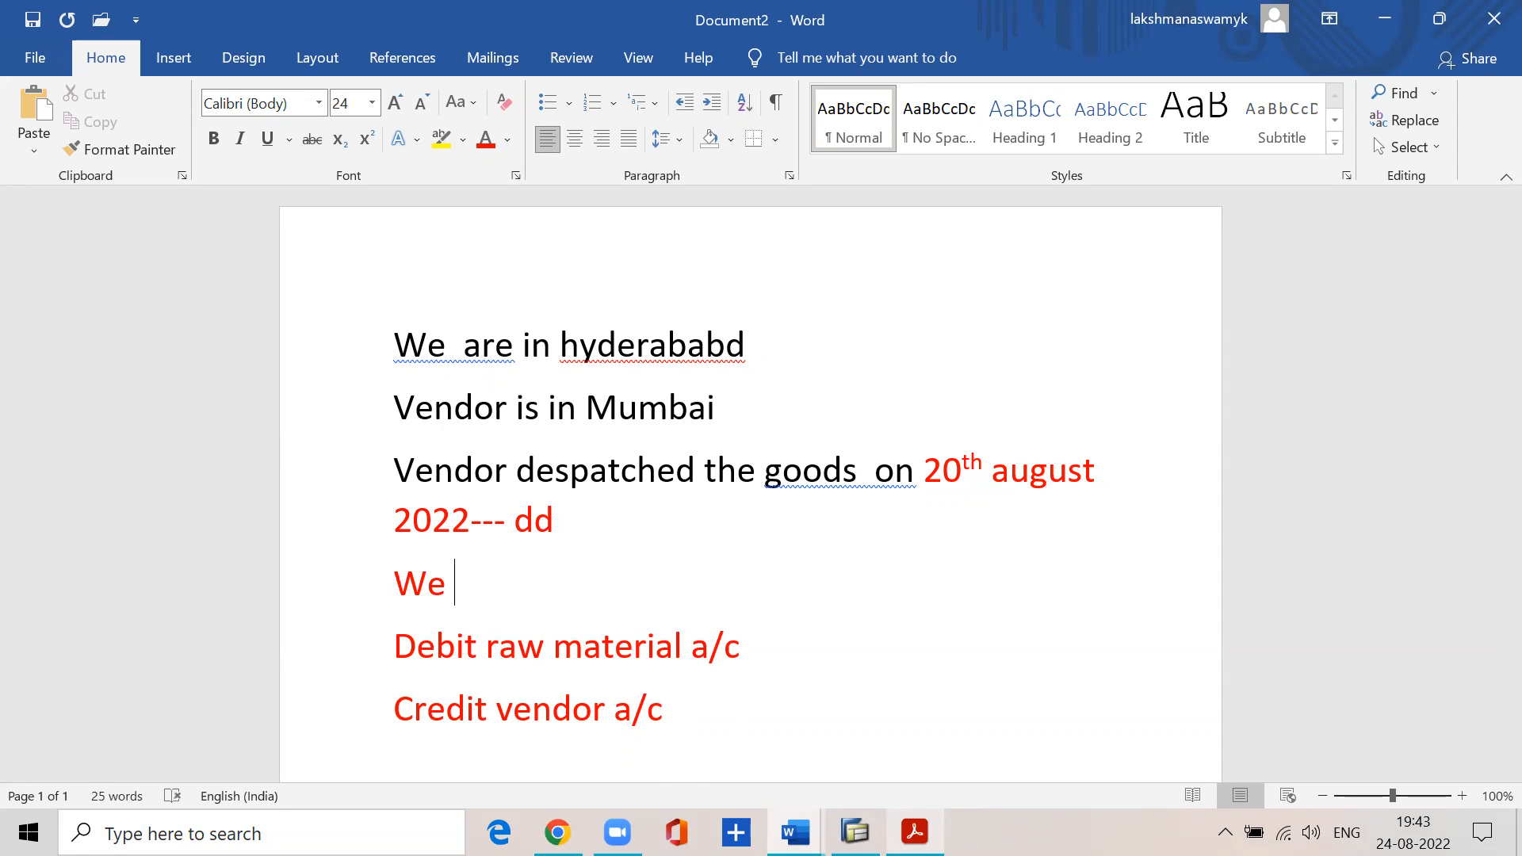
text(on)
key(BackSpace)
key(BackSpace)
key(BackSpace)
text(posted this entr)
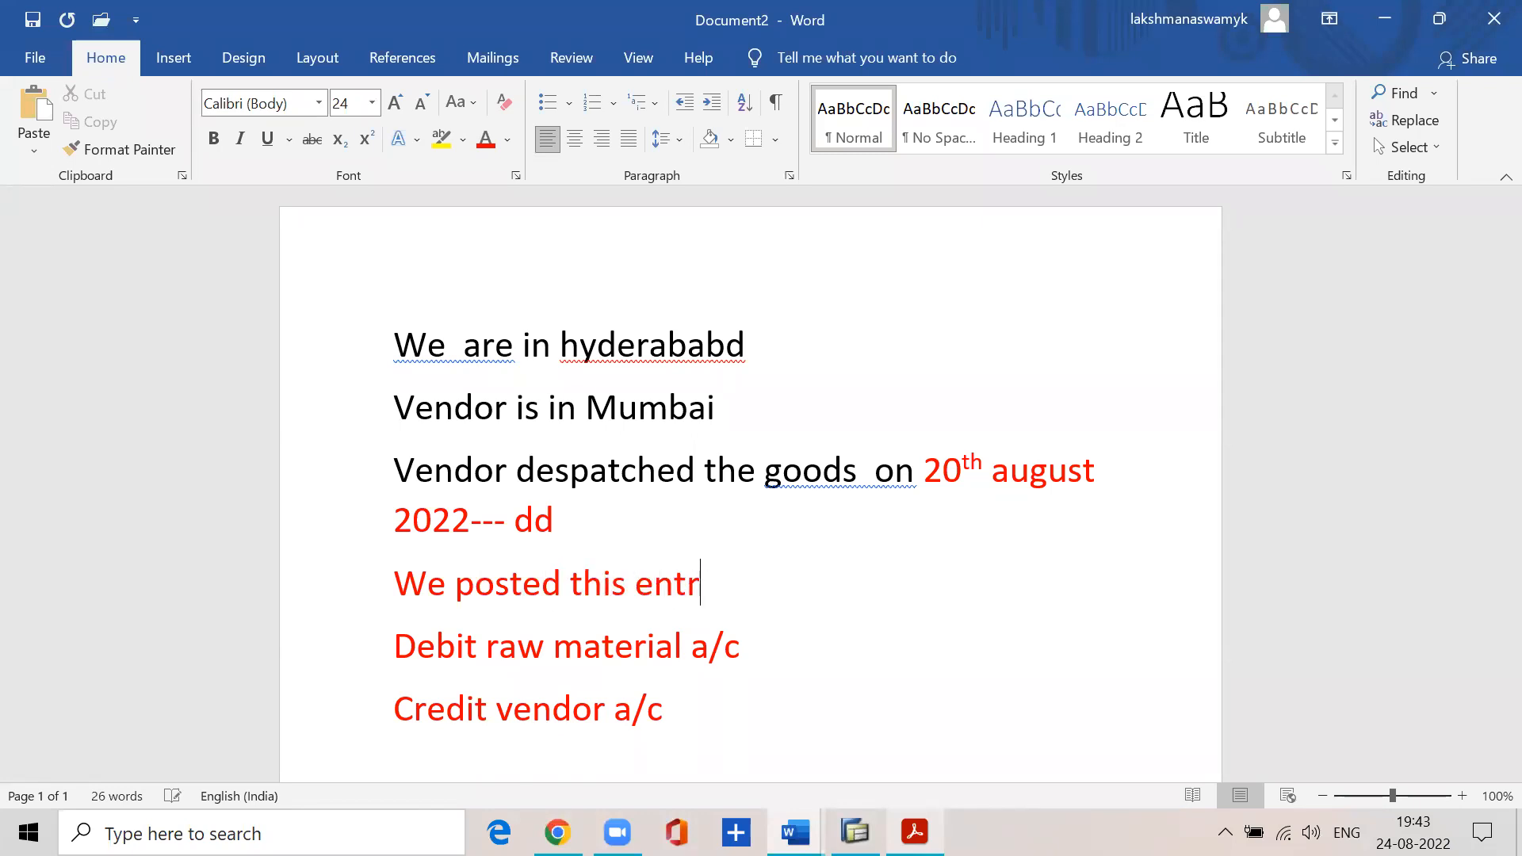
text(y on 24.8.2022 pd)
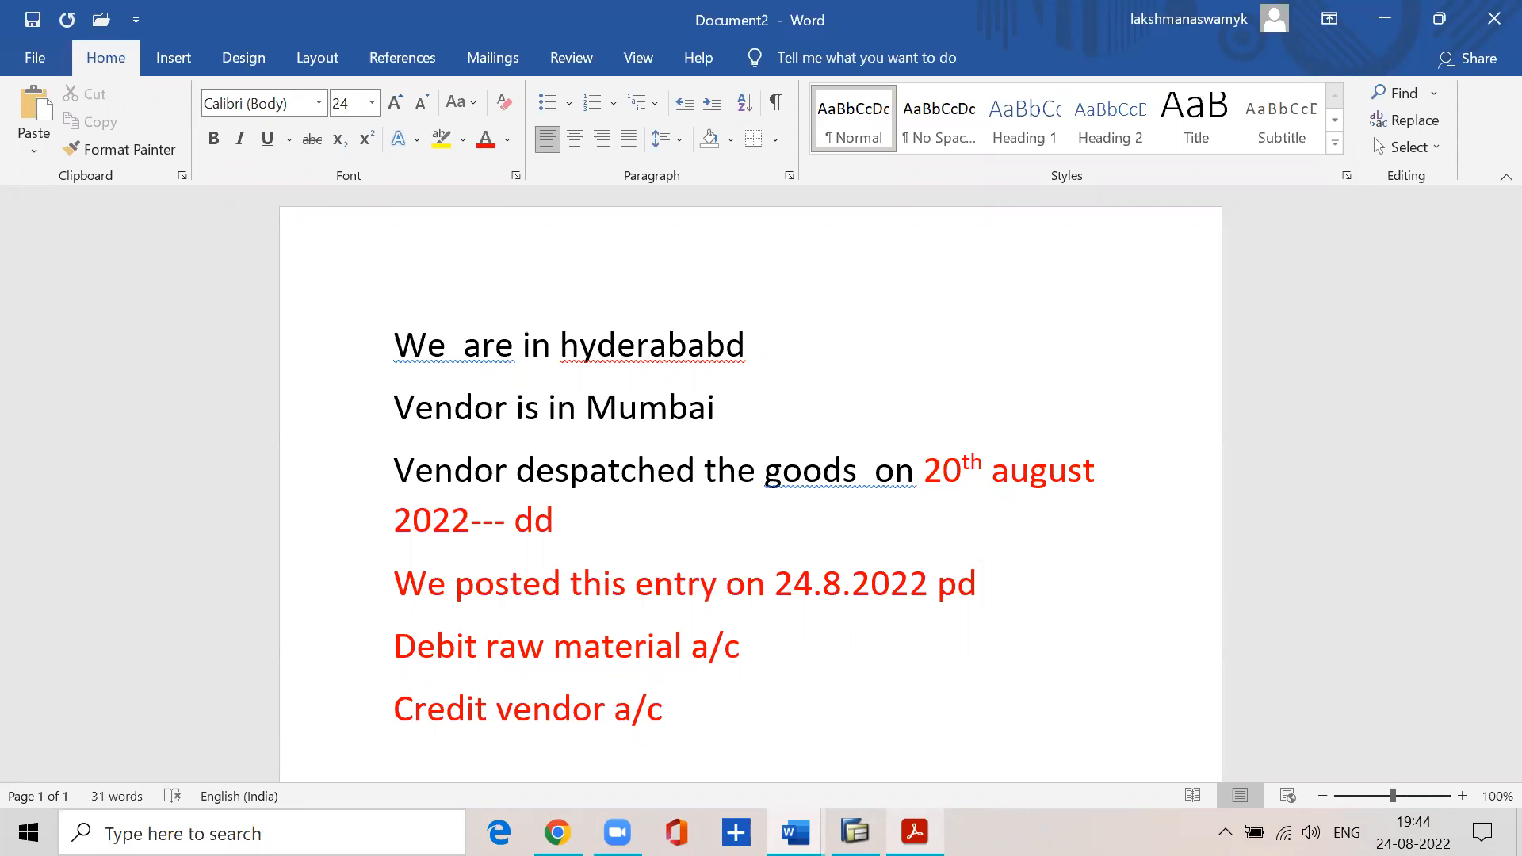
- Mark "raw material a/c", "vendor a/c" and the posting date one after another to point them out
drag(484, 647, 749, 638)
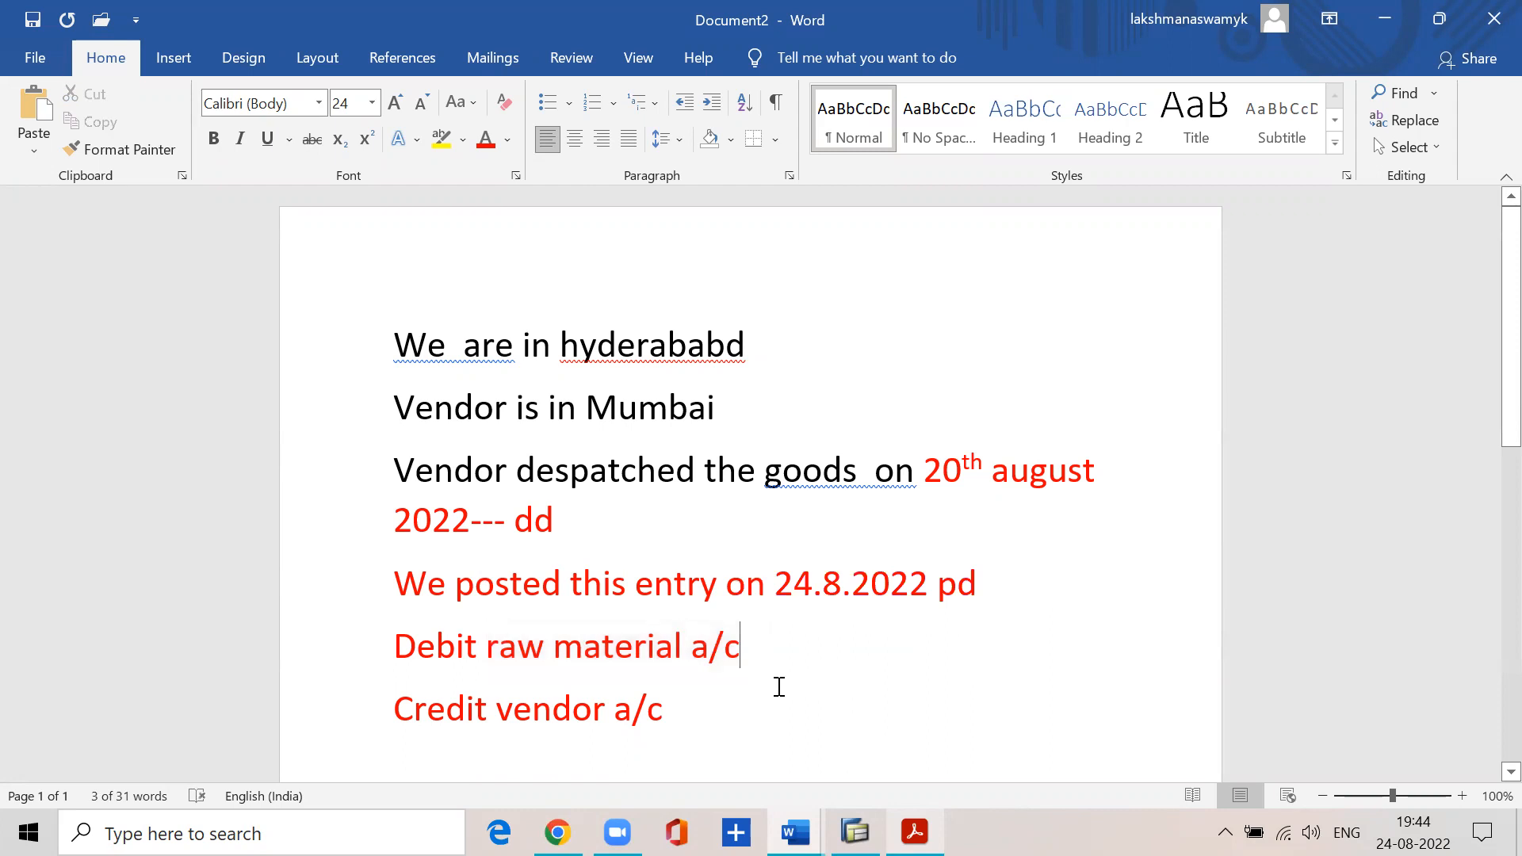
drag(498, 711, 664, 708)
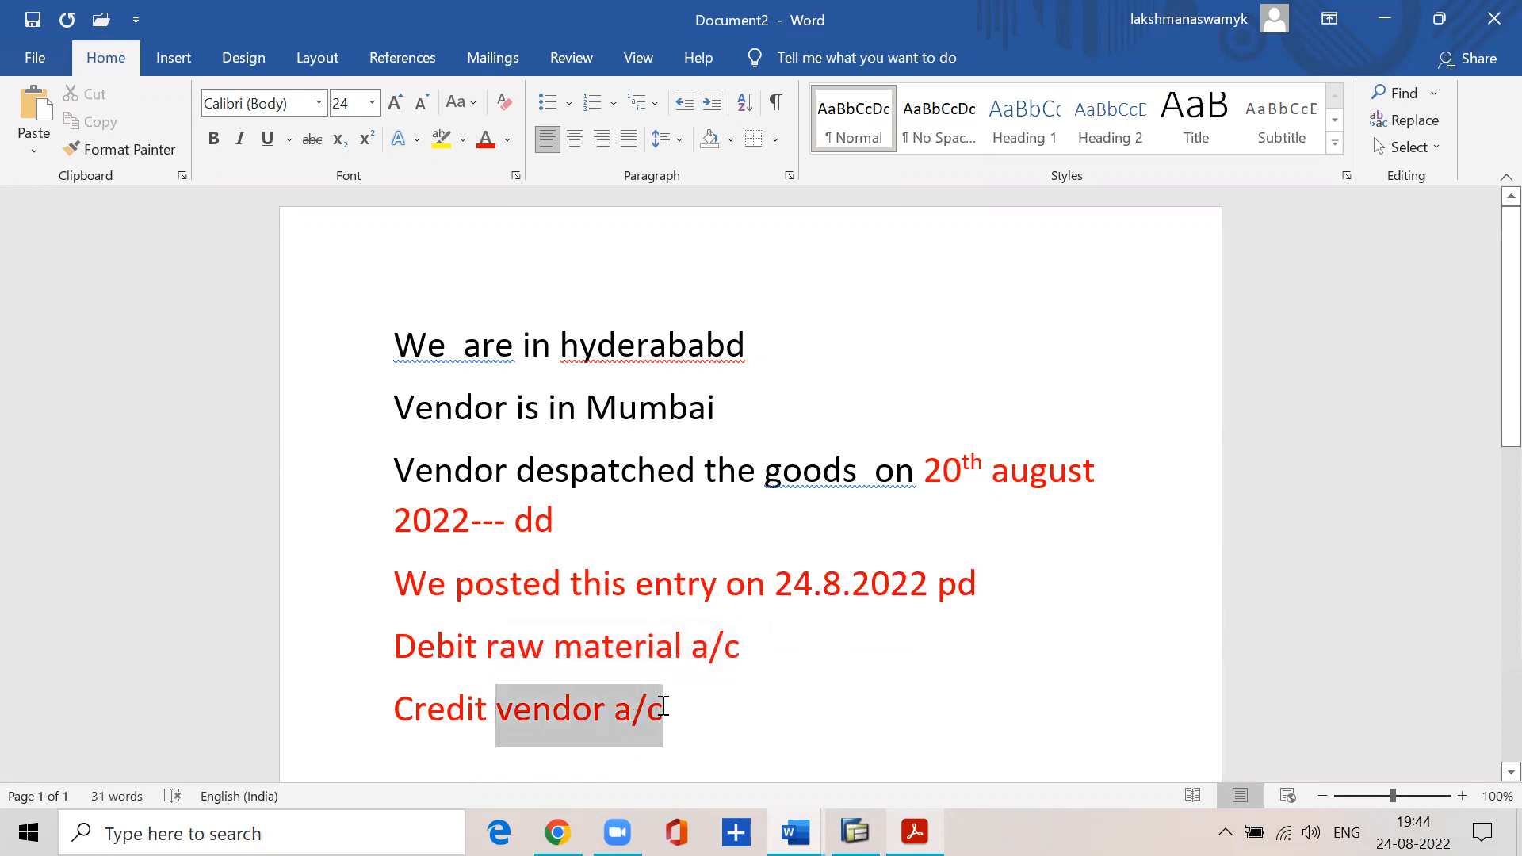
drag(803, 585, 932, 585)
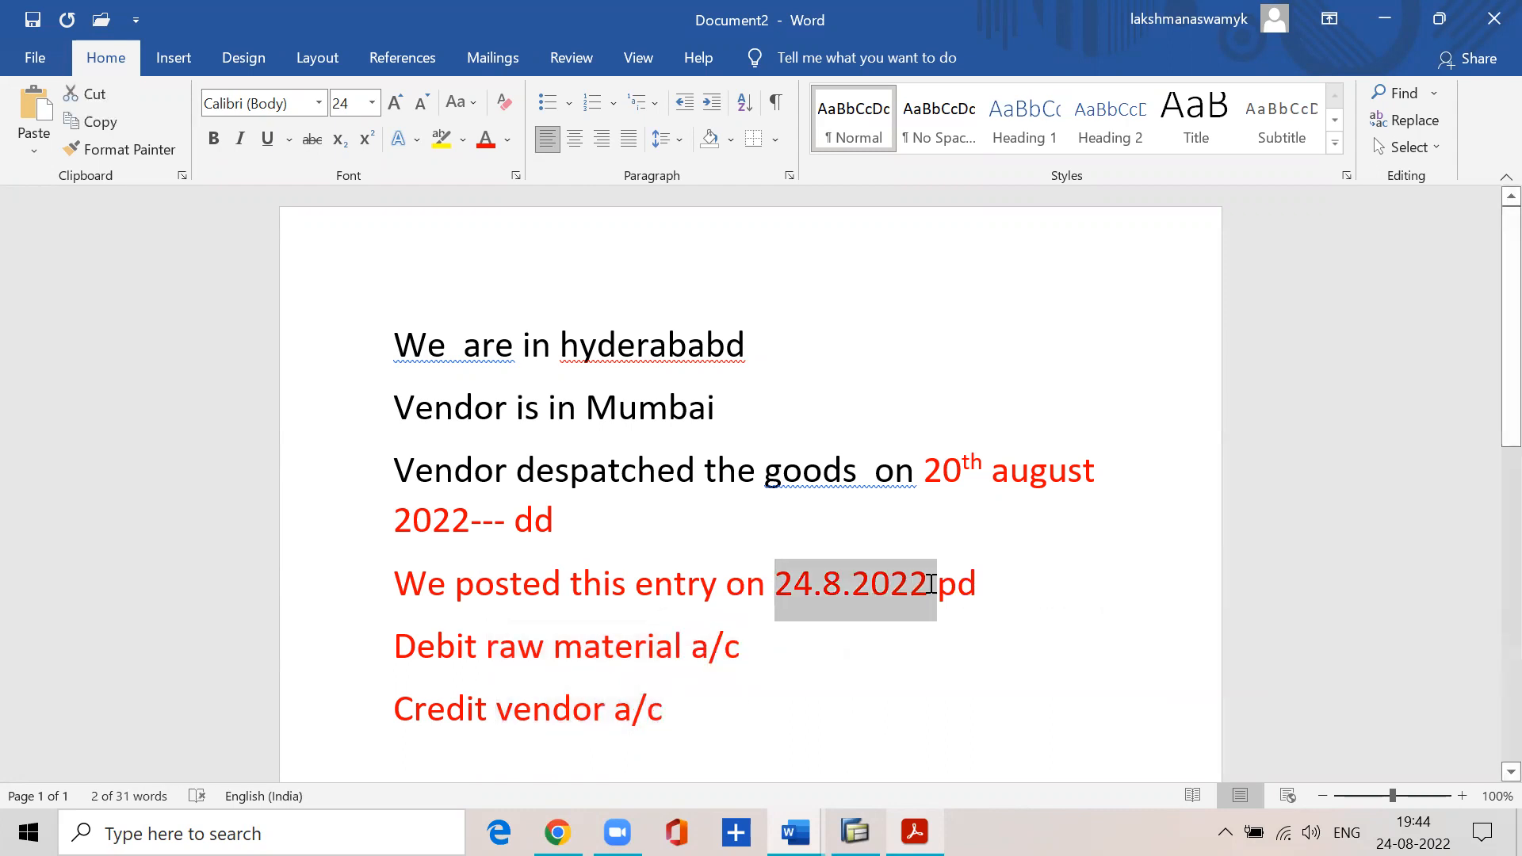
click(867, 672)
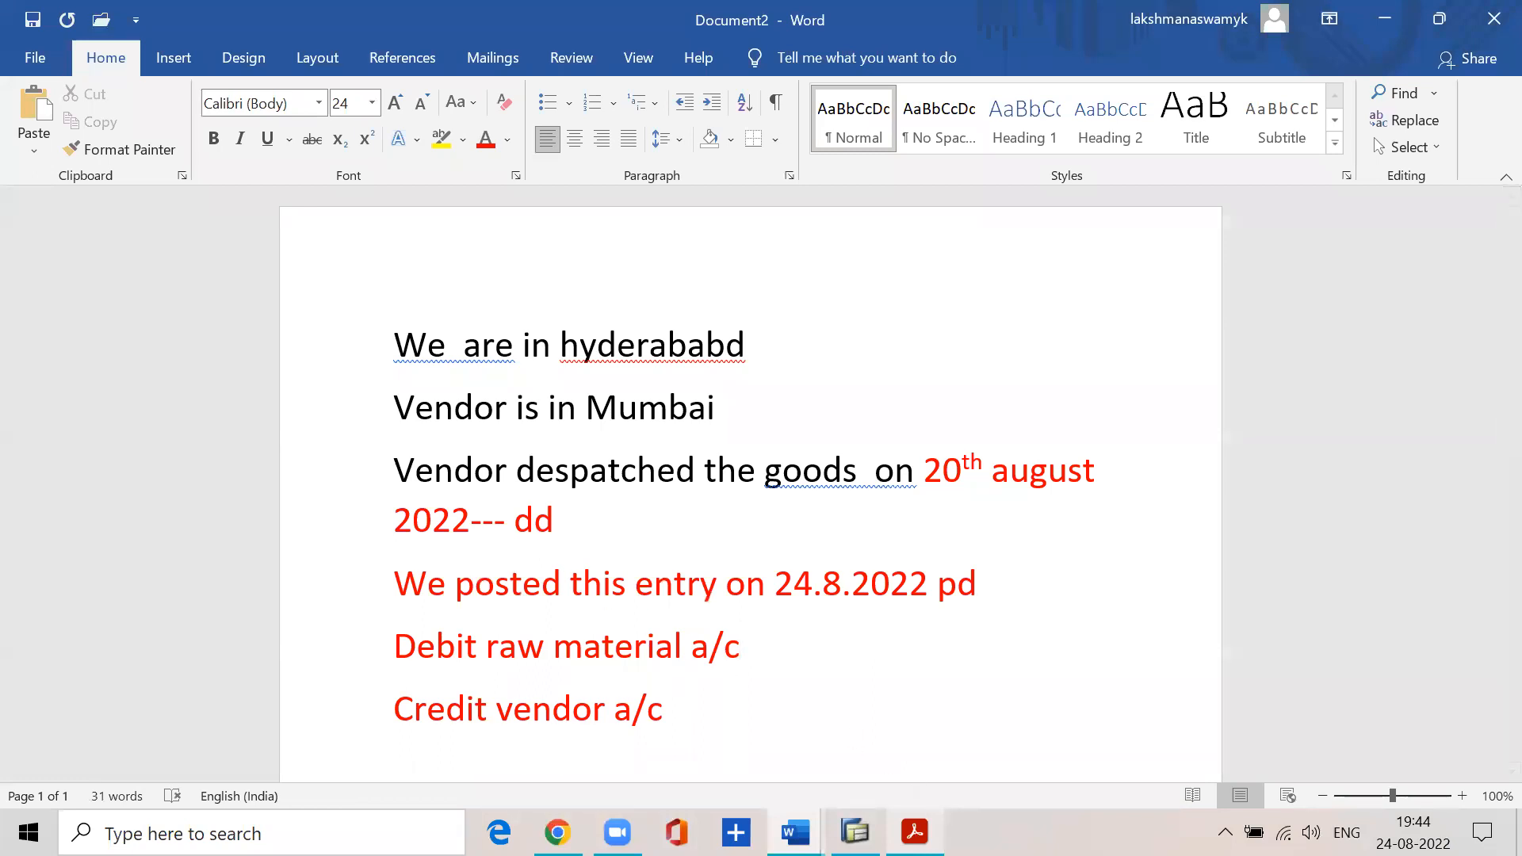
- Switch to the FI material PDF and mark the sentence on whether document date and posting date may be same or different
click(915, 832)
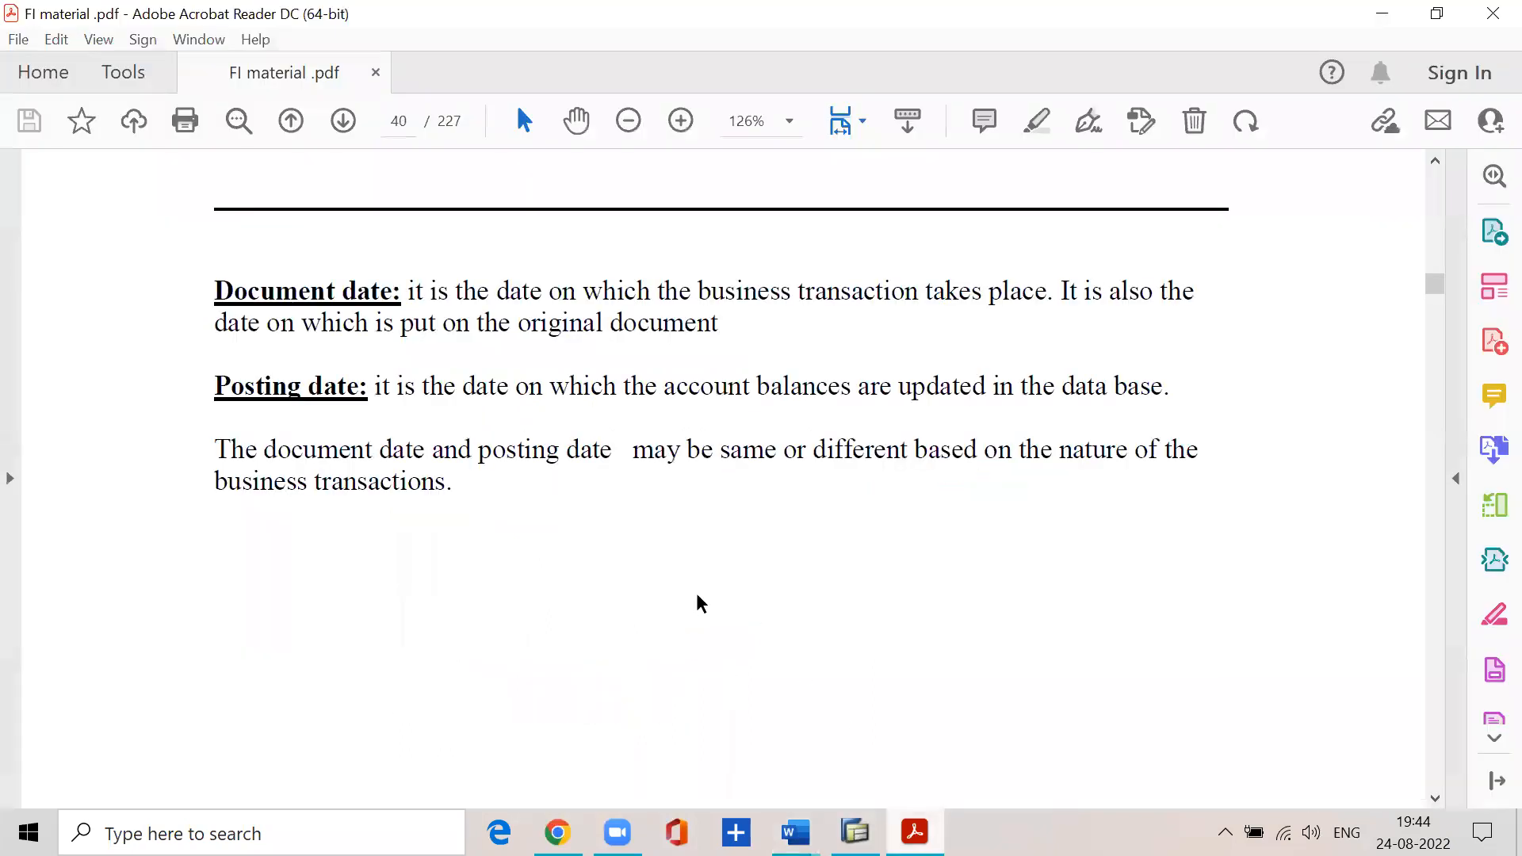
drag(215, 449, 1198, 455)
click(498, 489)
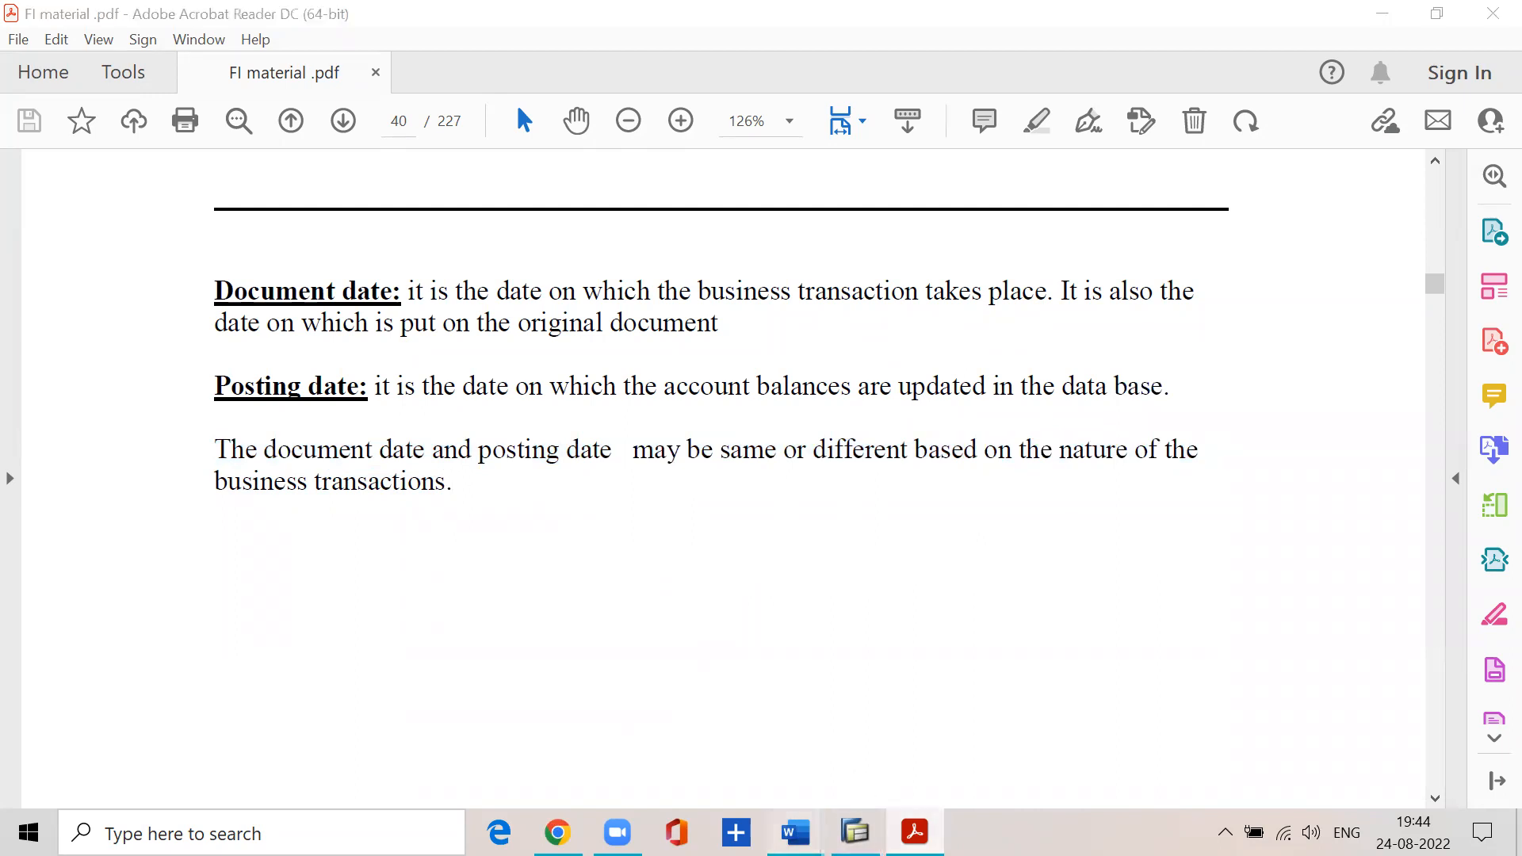
- Switch back to the Word document and color the posting date "24.8.2022" green
mouse_move(795, 832)
click(899, 742)
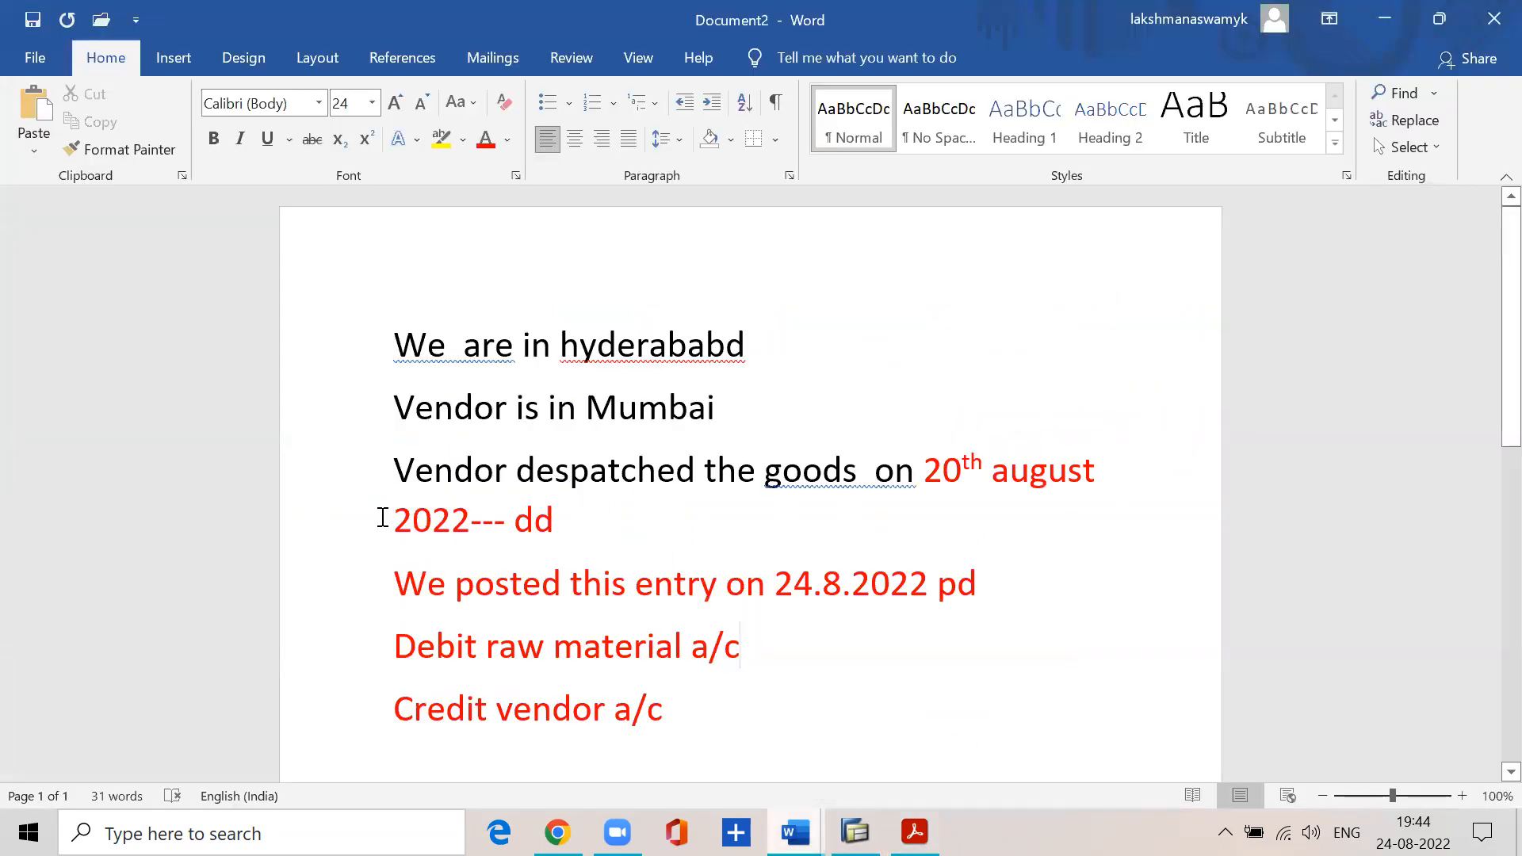
drag(781, 586, 928, 588)
click(508, 141)
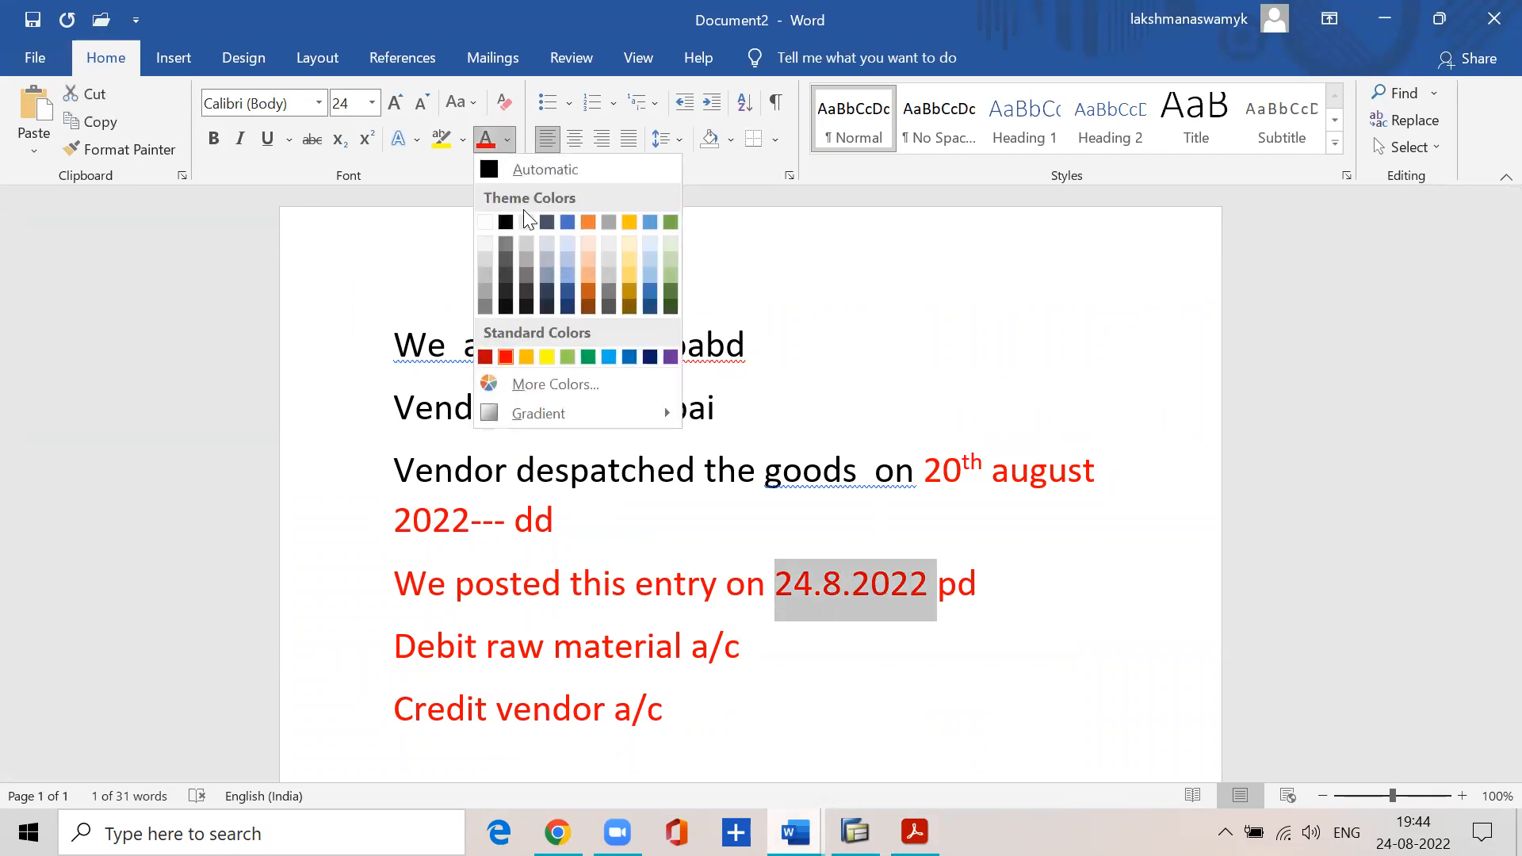
click(589, 354)
click(834, 669)
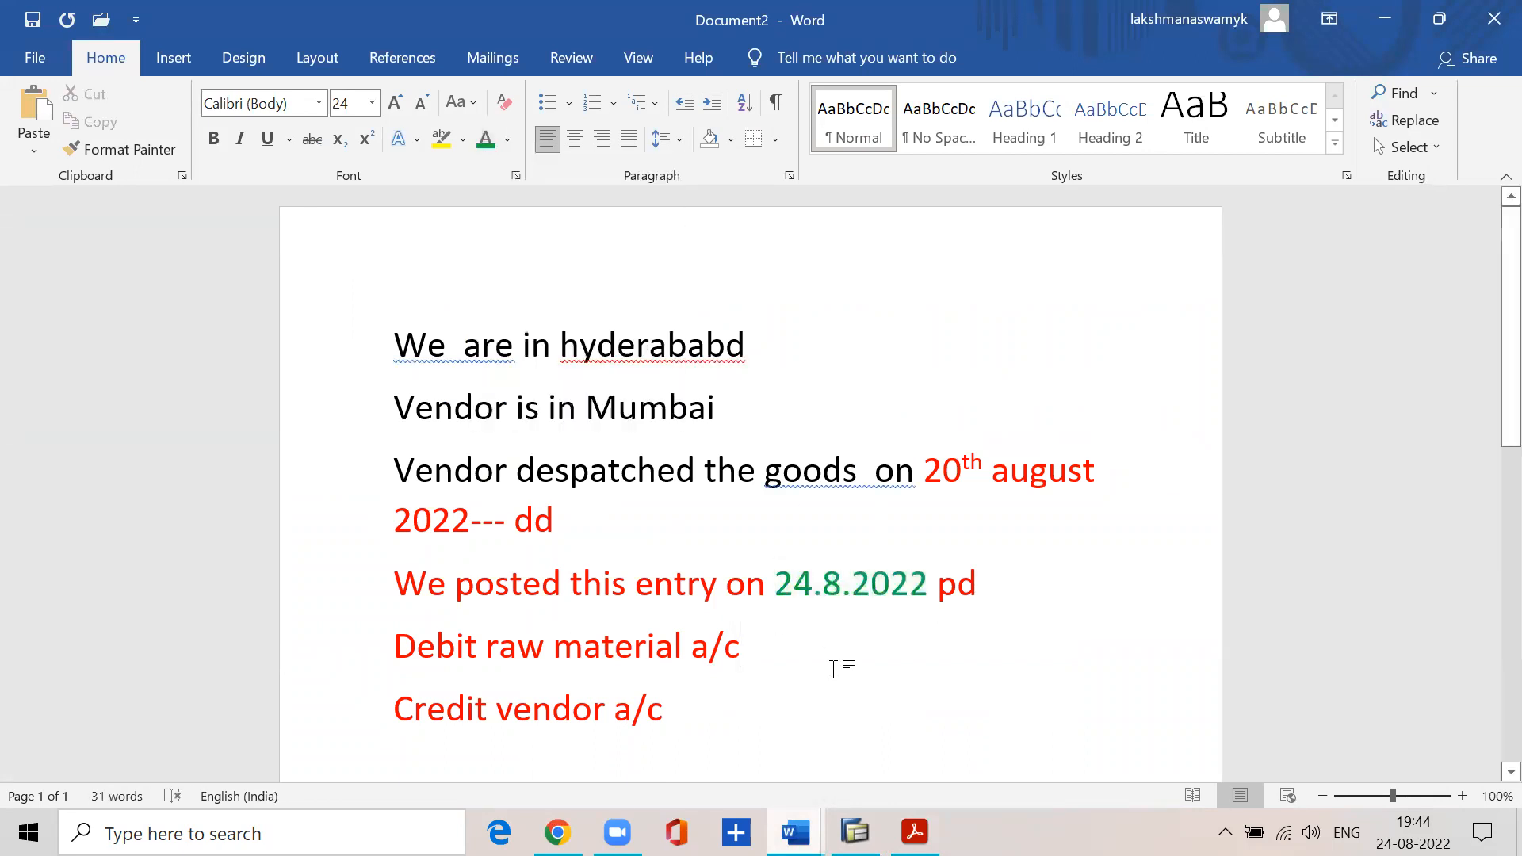
- Return to the FI material PDF and show the F-02 general posting path with its field list on page 41
scroll(694, 640, down, 3)
click(681, 473)
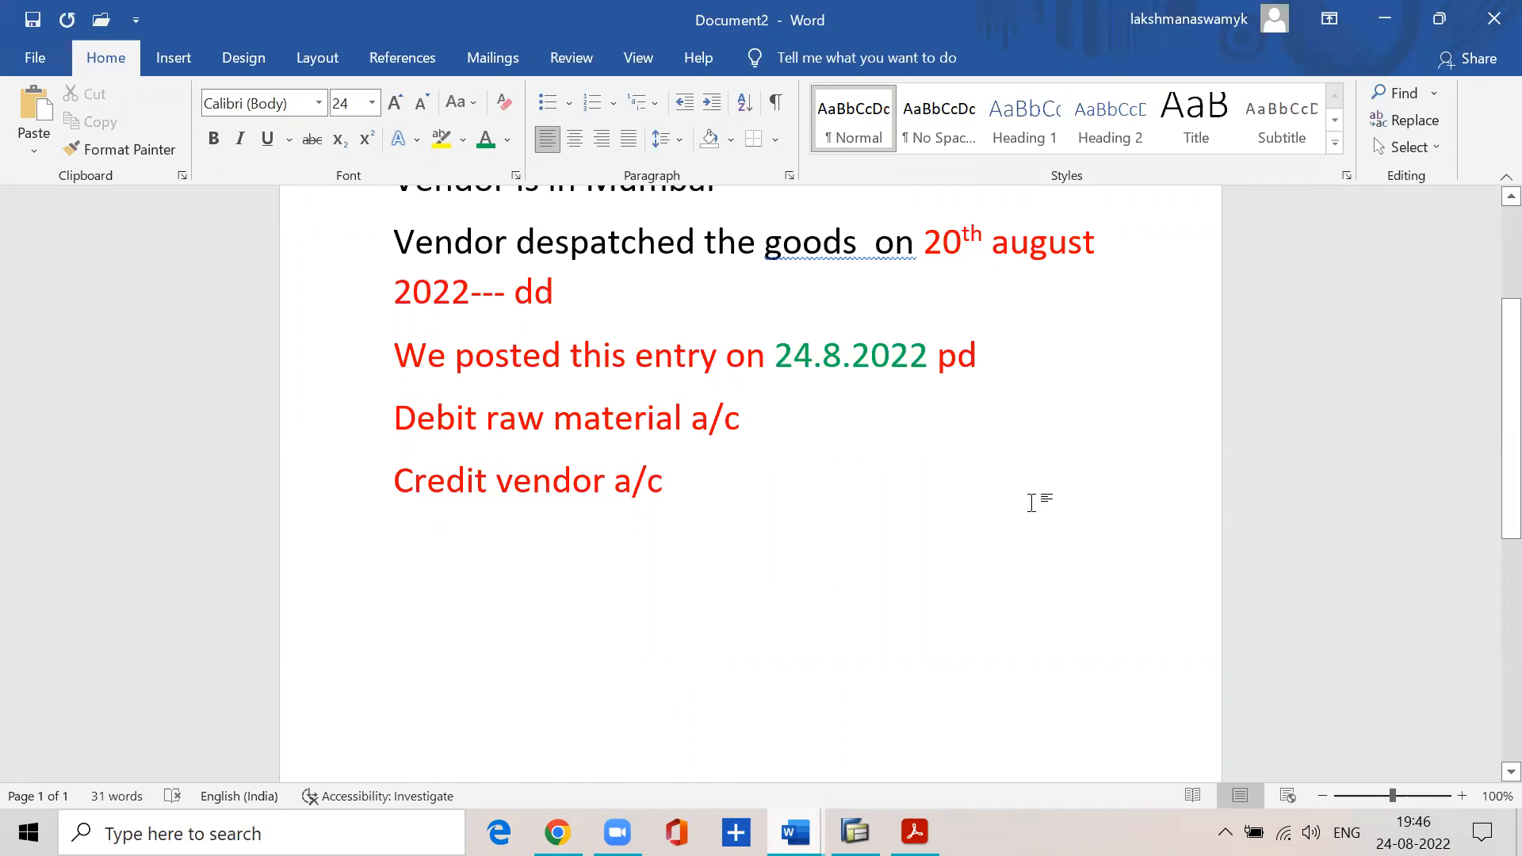
click(1385, 18)
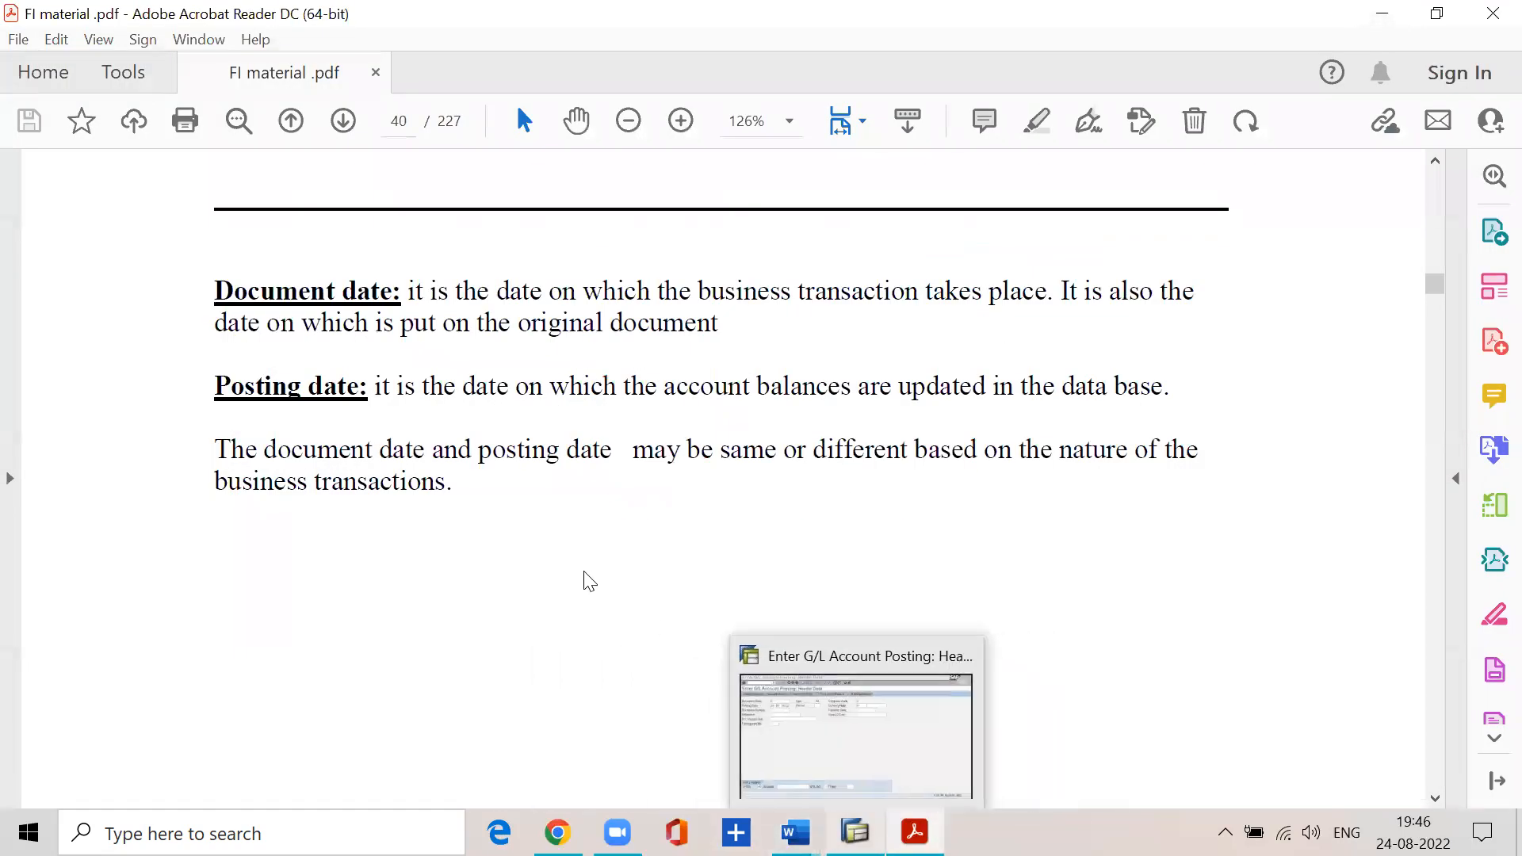
scroll(589, 581, down, 2)
scroll(586, 579, down, 8)
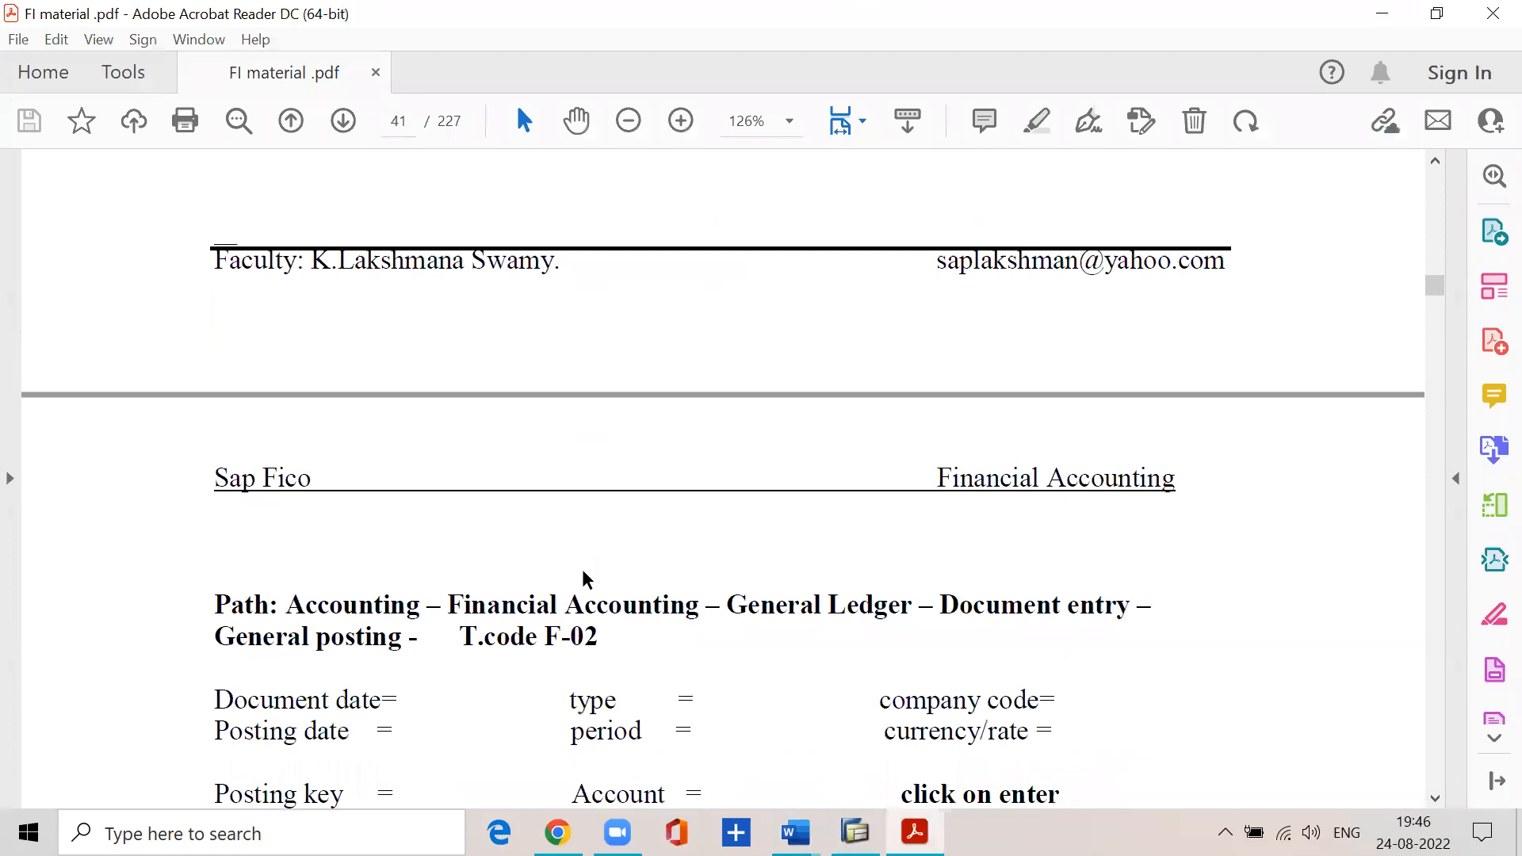
scroll(587, 579, down, 3)
click(402, 449)
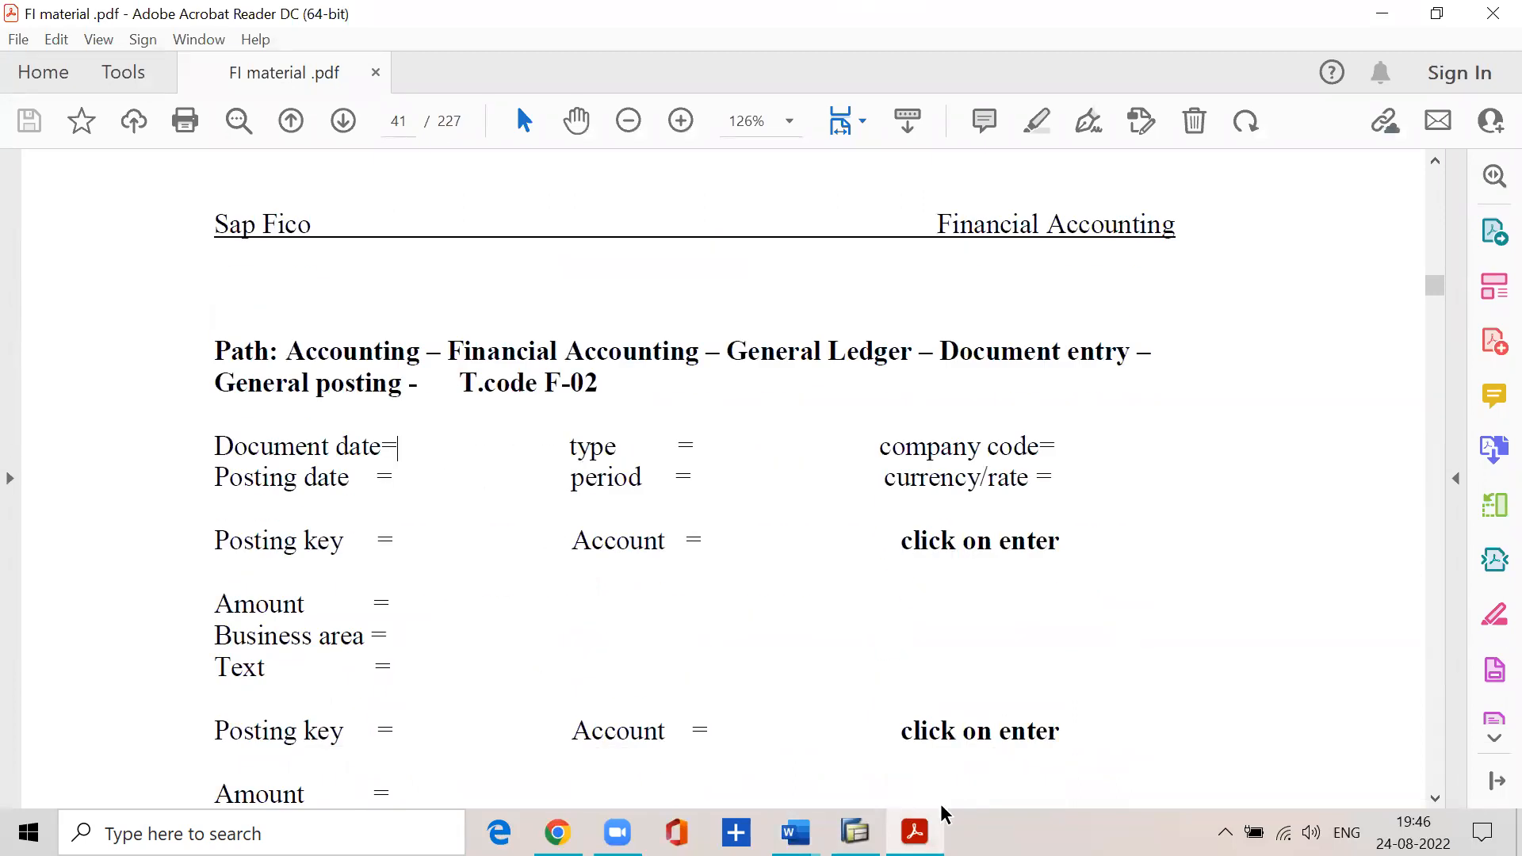
- Switch to the SAP F-02 header screen and enter document date 24.8.2022 and company code sskv, keeping document type SA
click(855, 832)
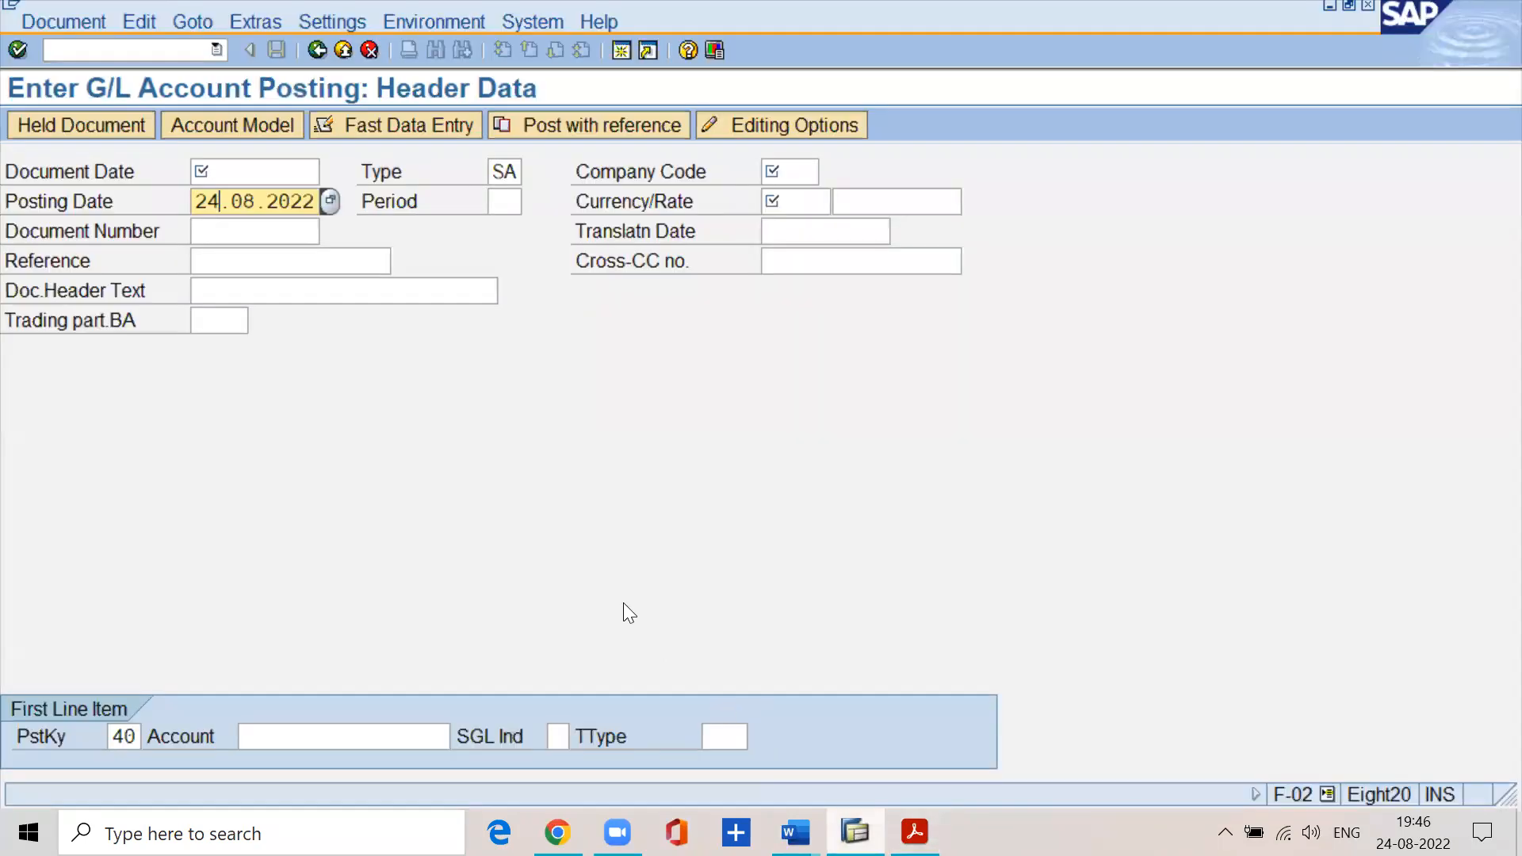
click(286, 174)
text(24.8.2022)
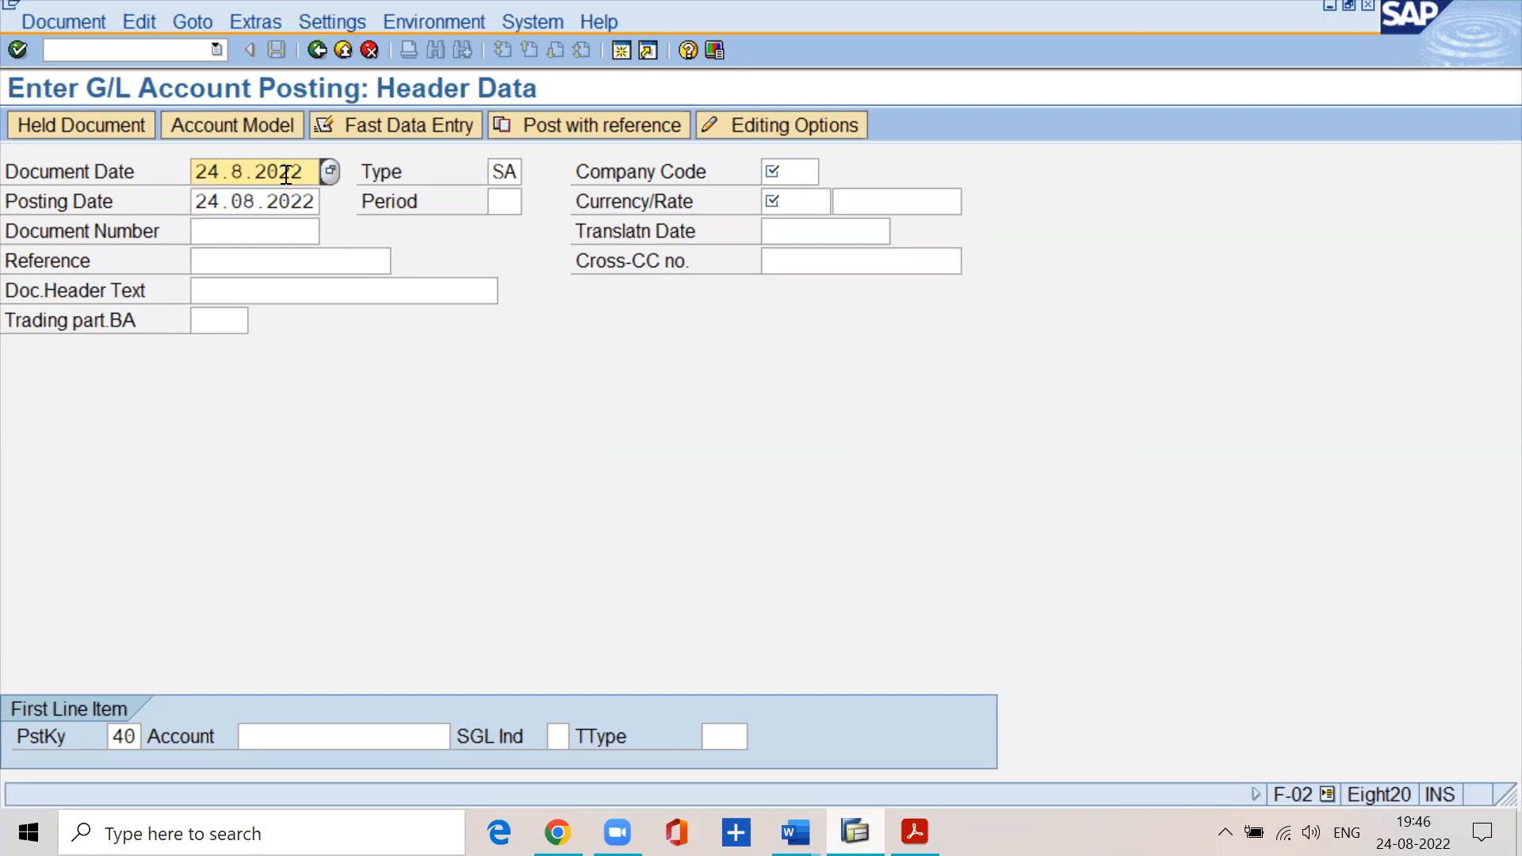
key(Tab)
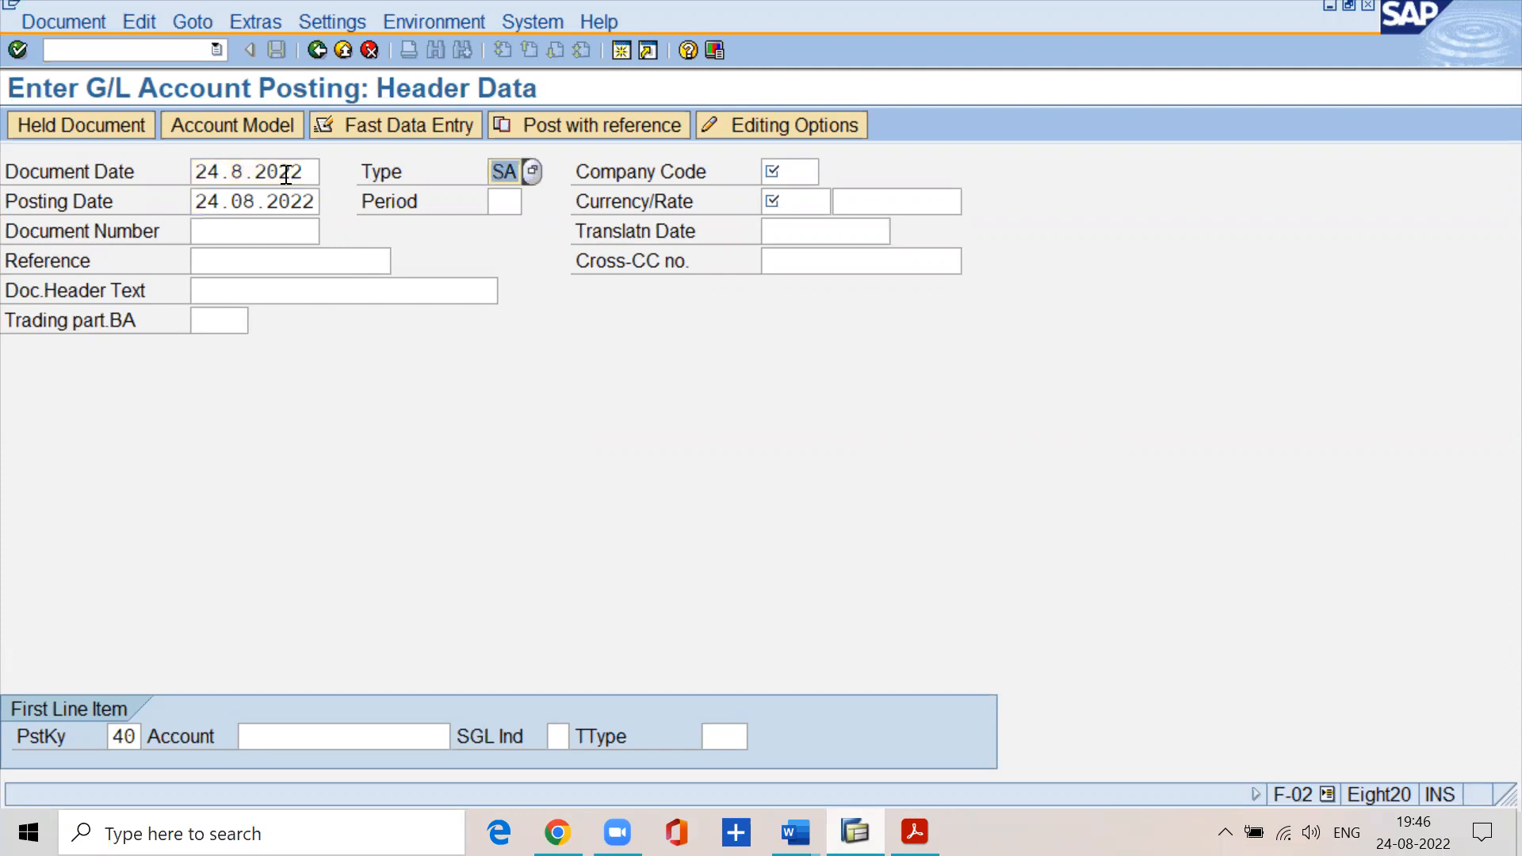
key(Tab)
text(sskv)
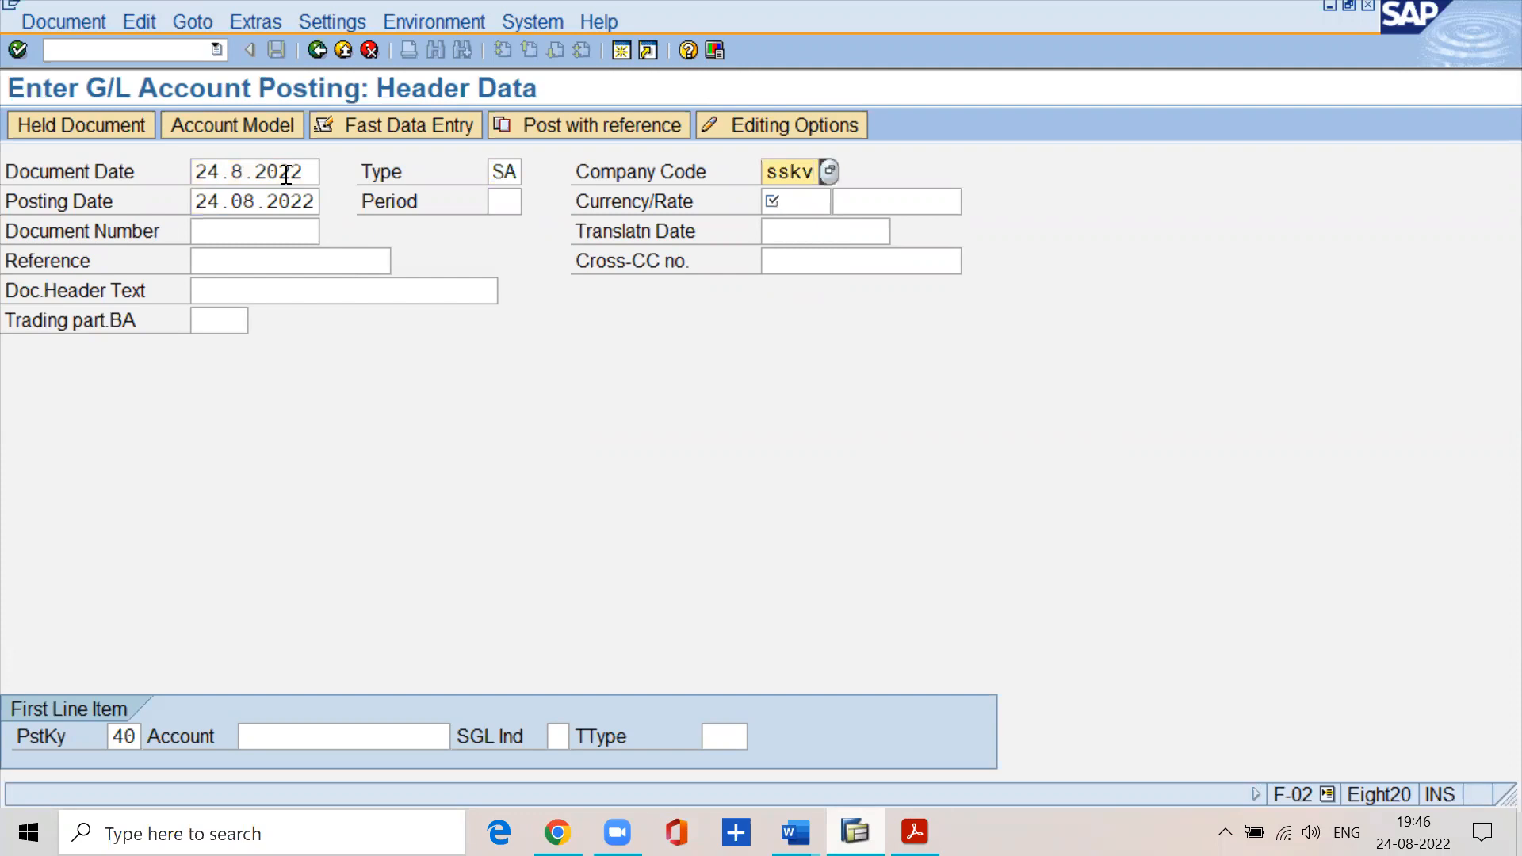
key(Tab)
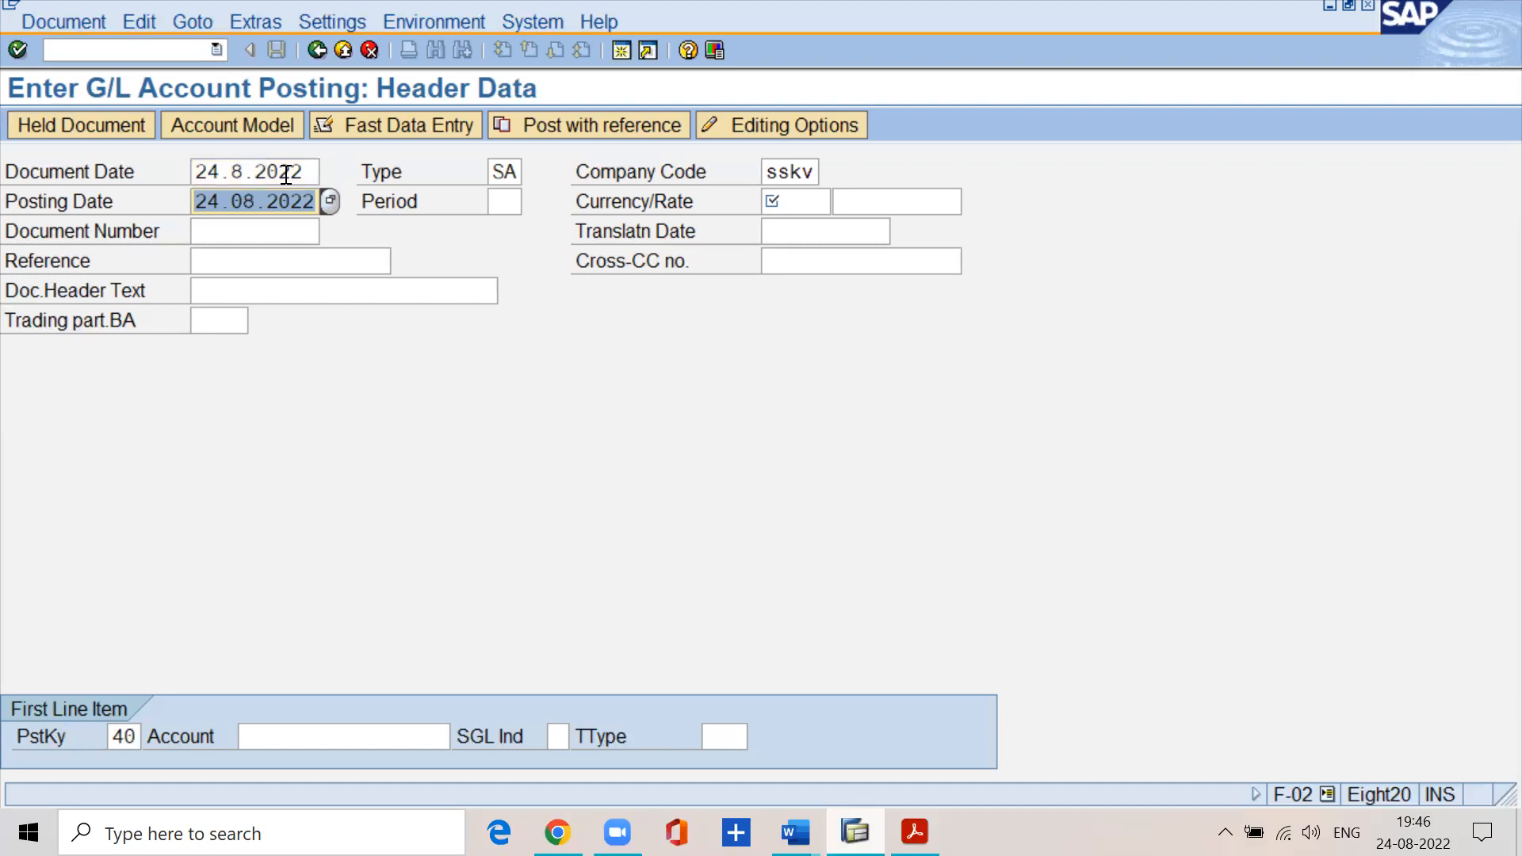
key(Tab)
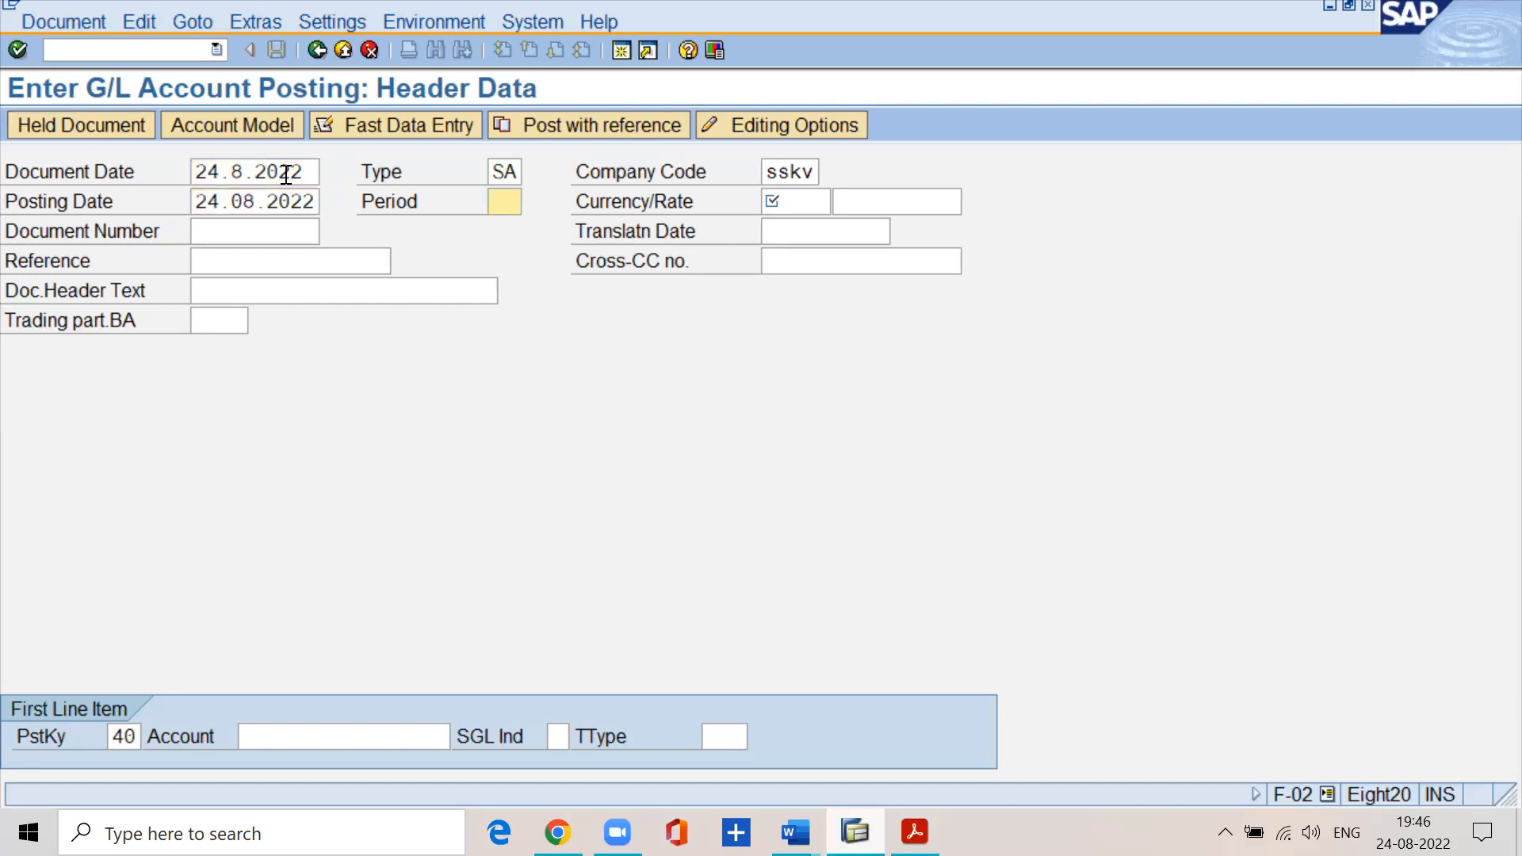
text(5)
key(BackSpace)
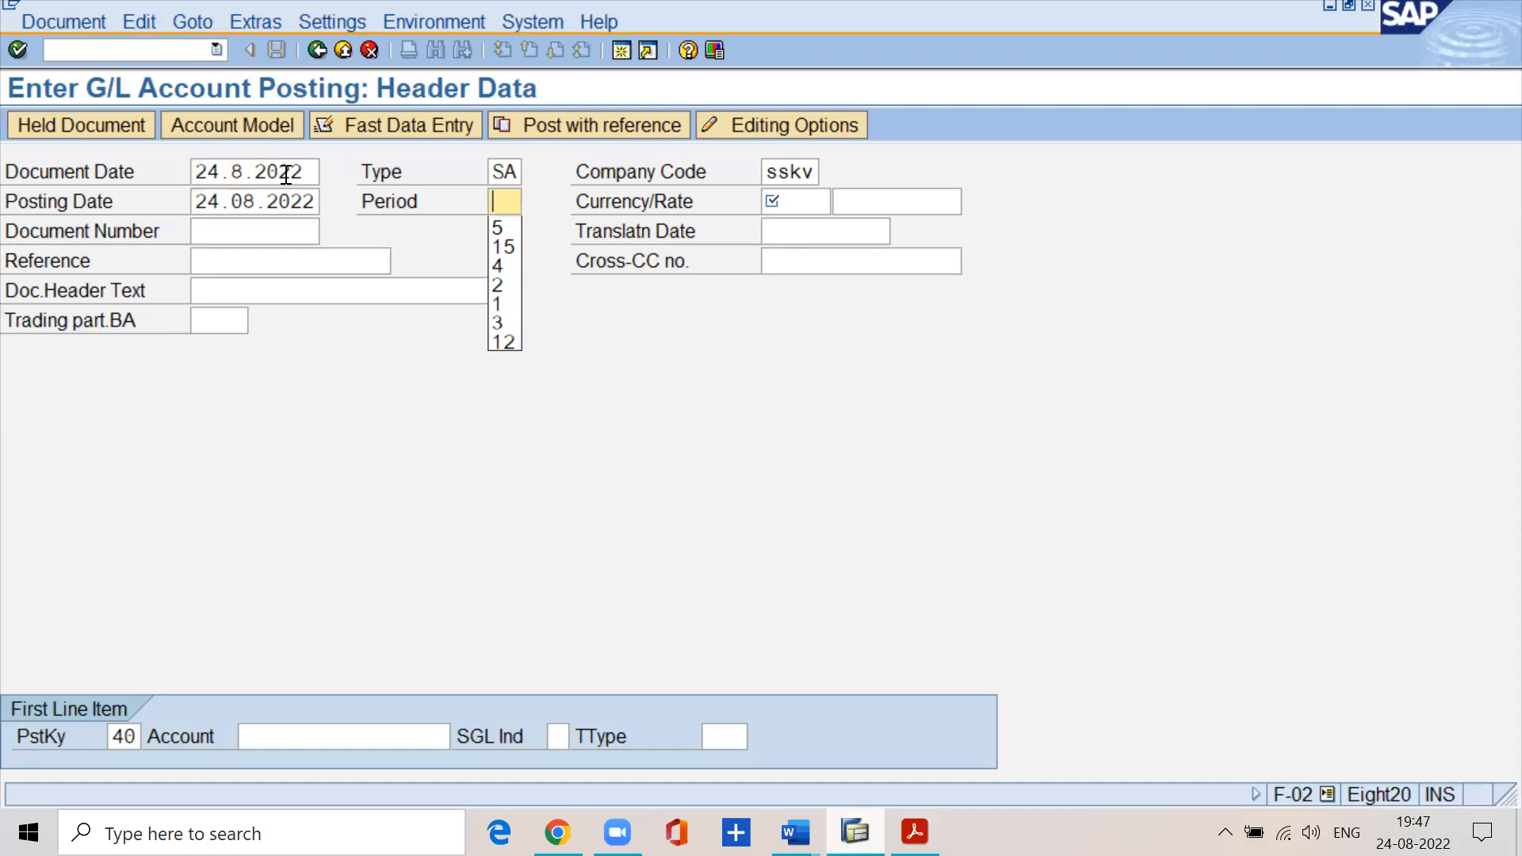
click(466, 503)
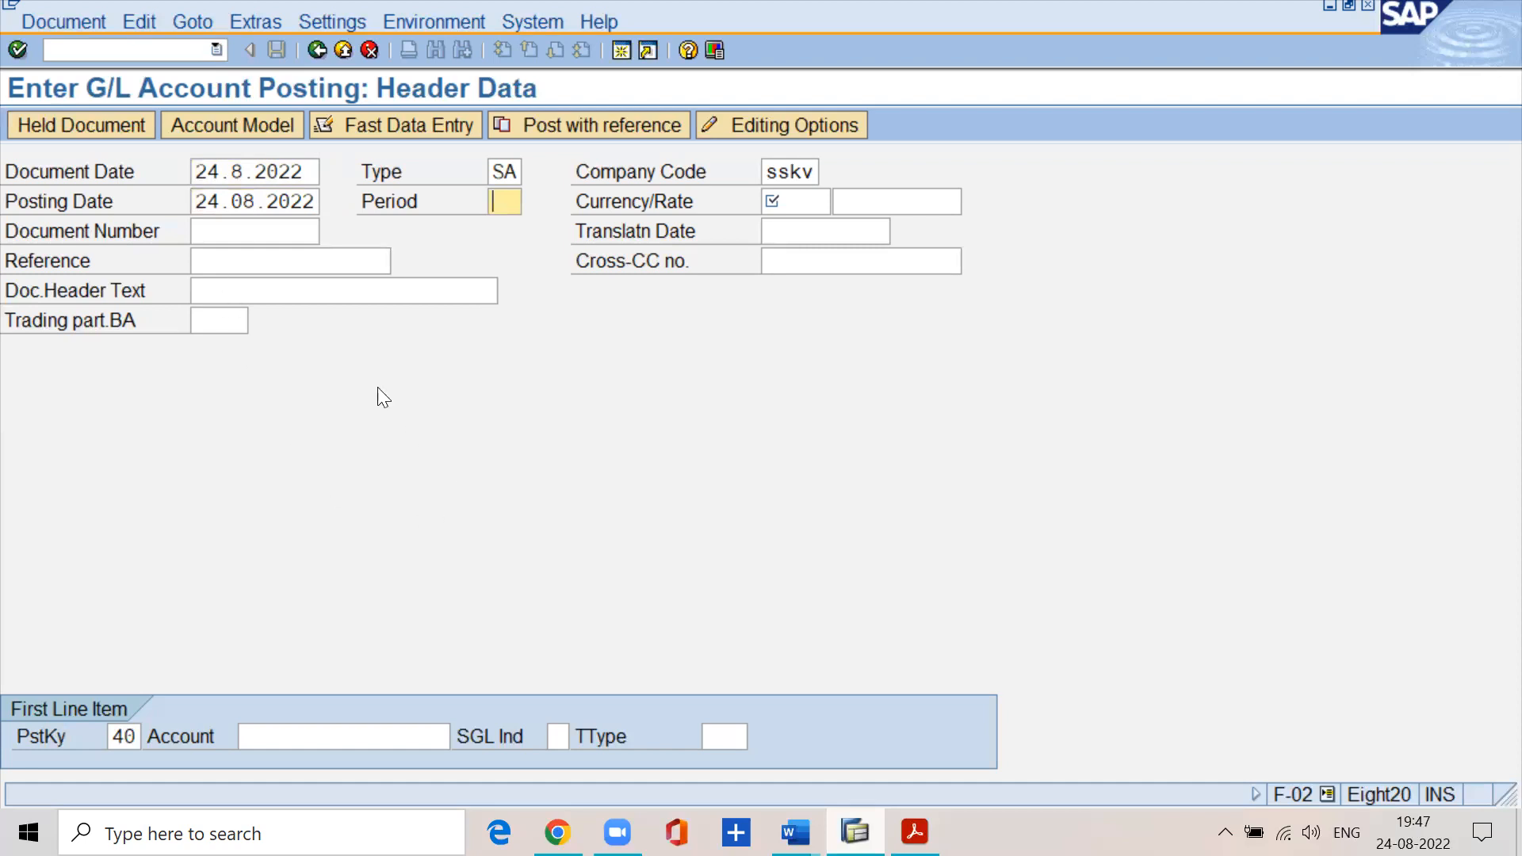
- Point out the posting date, and enter period 5 and currency inr in the document header
drag(313, 203, 190, 203)
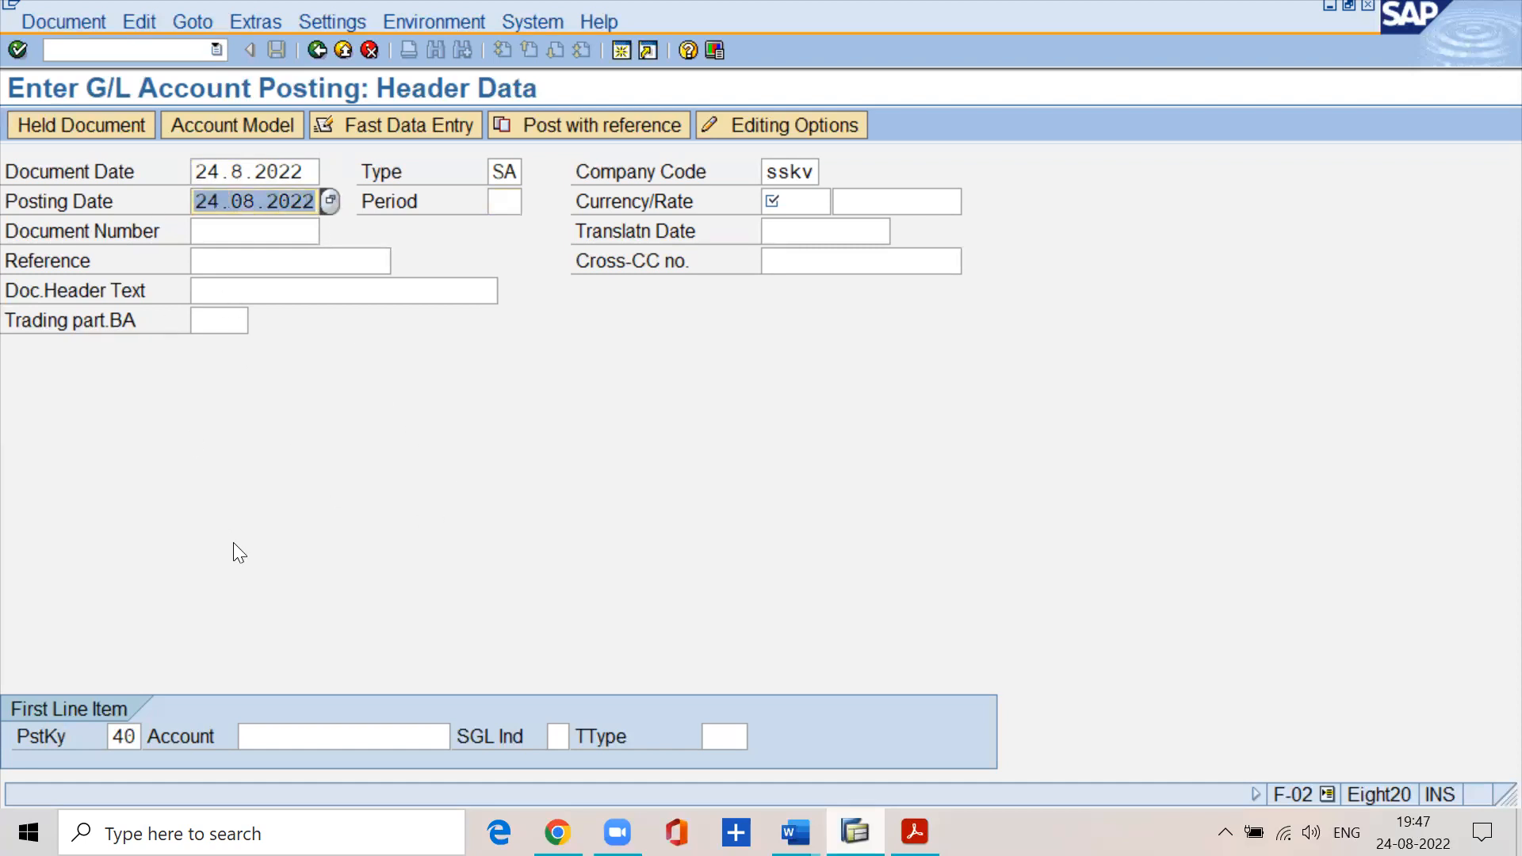
click(508, 202)
text(5)
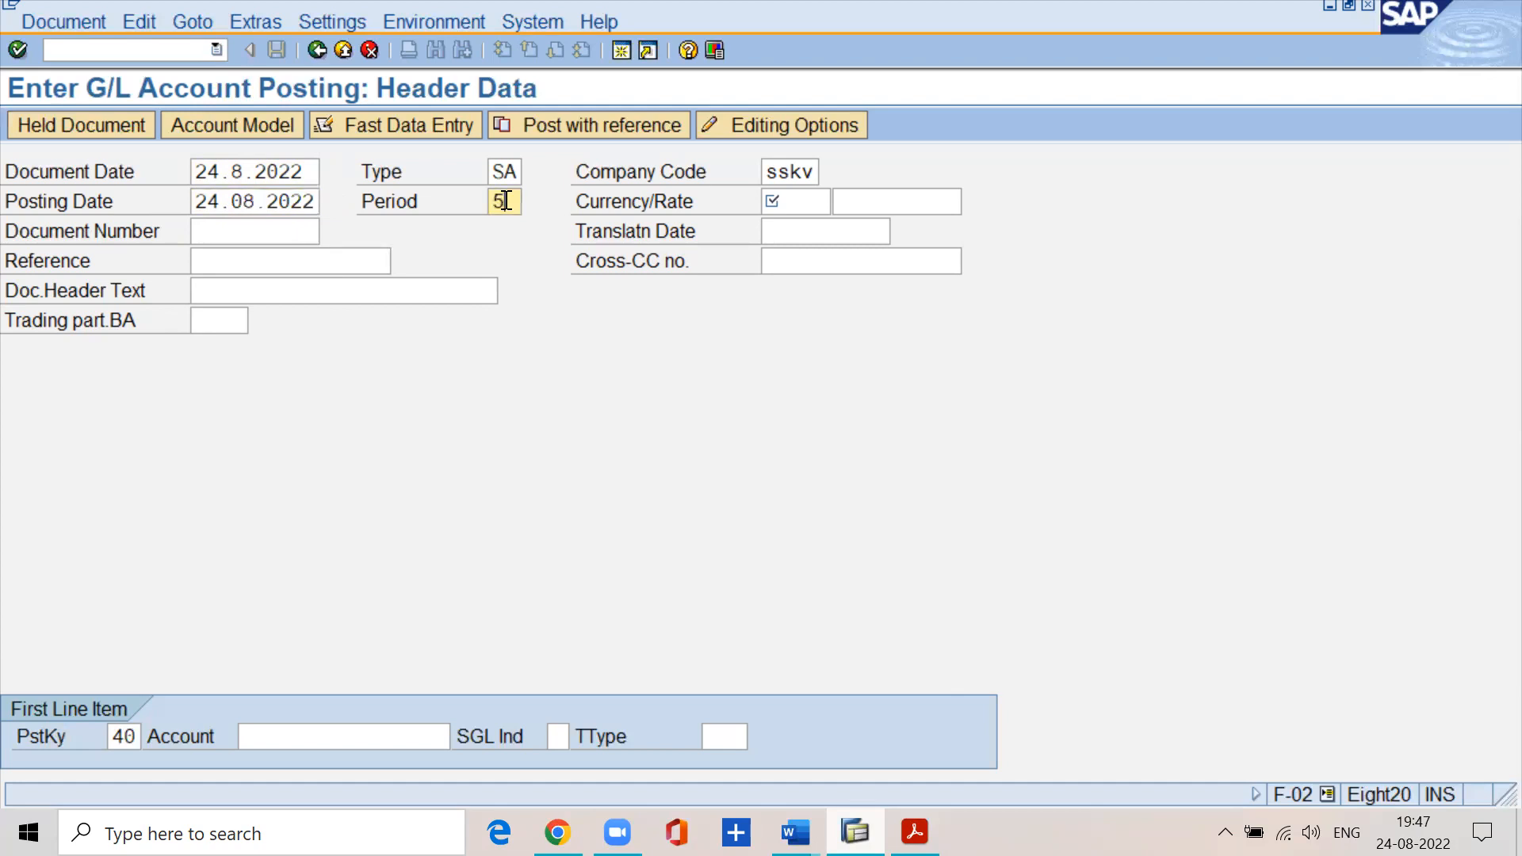
key(Tab)
text(inr)
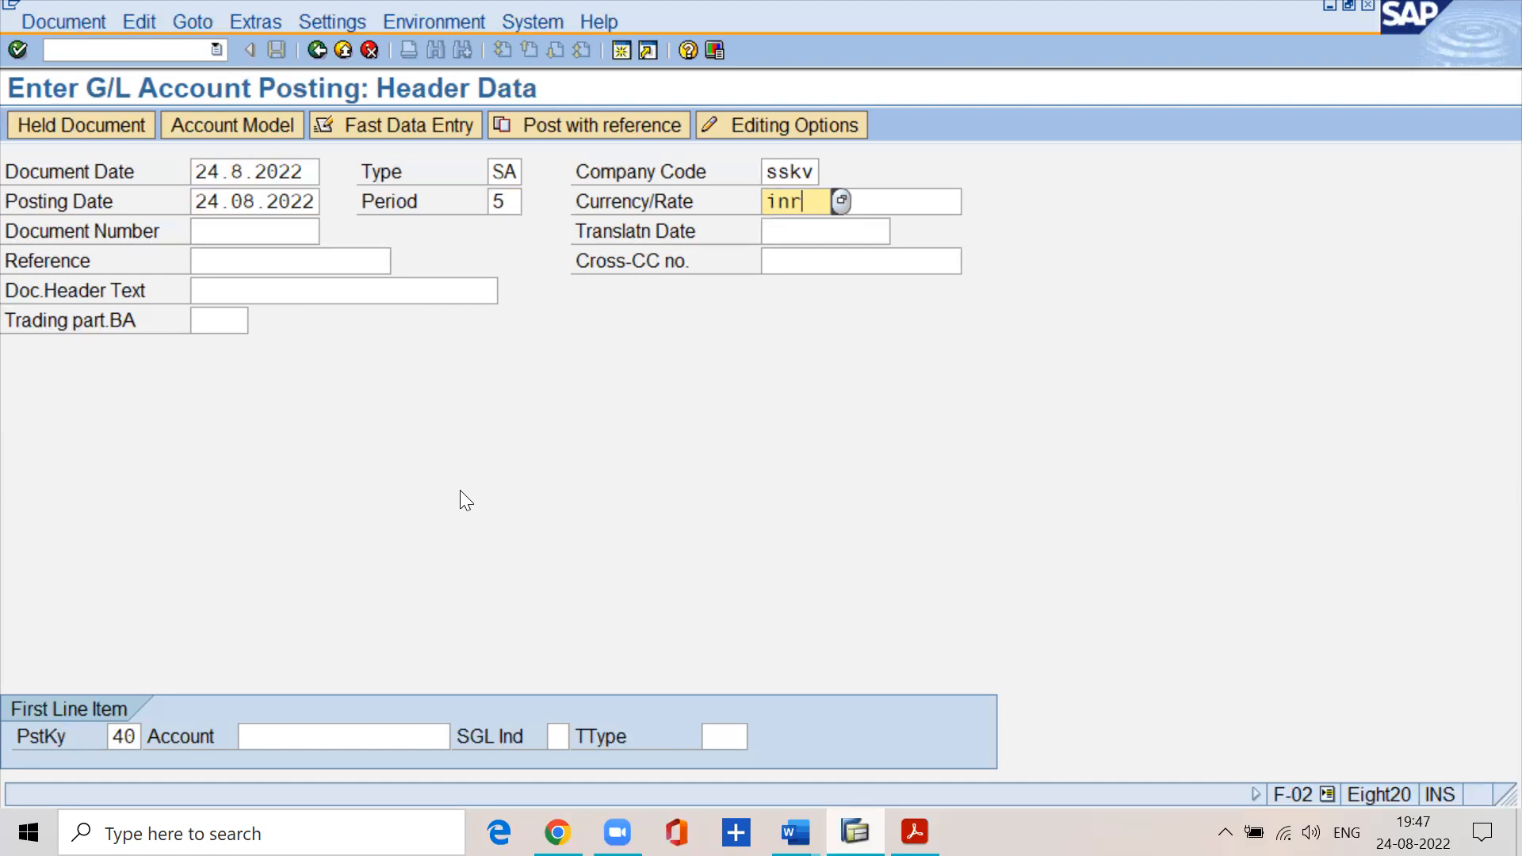
- Switch to the FI material PDF and mark the cash debit line, then key 40 for GL debits in the posting keys table
click(914, 832)
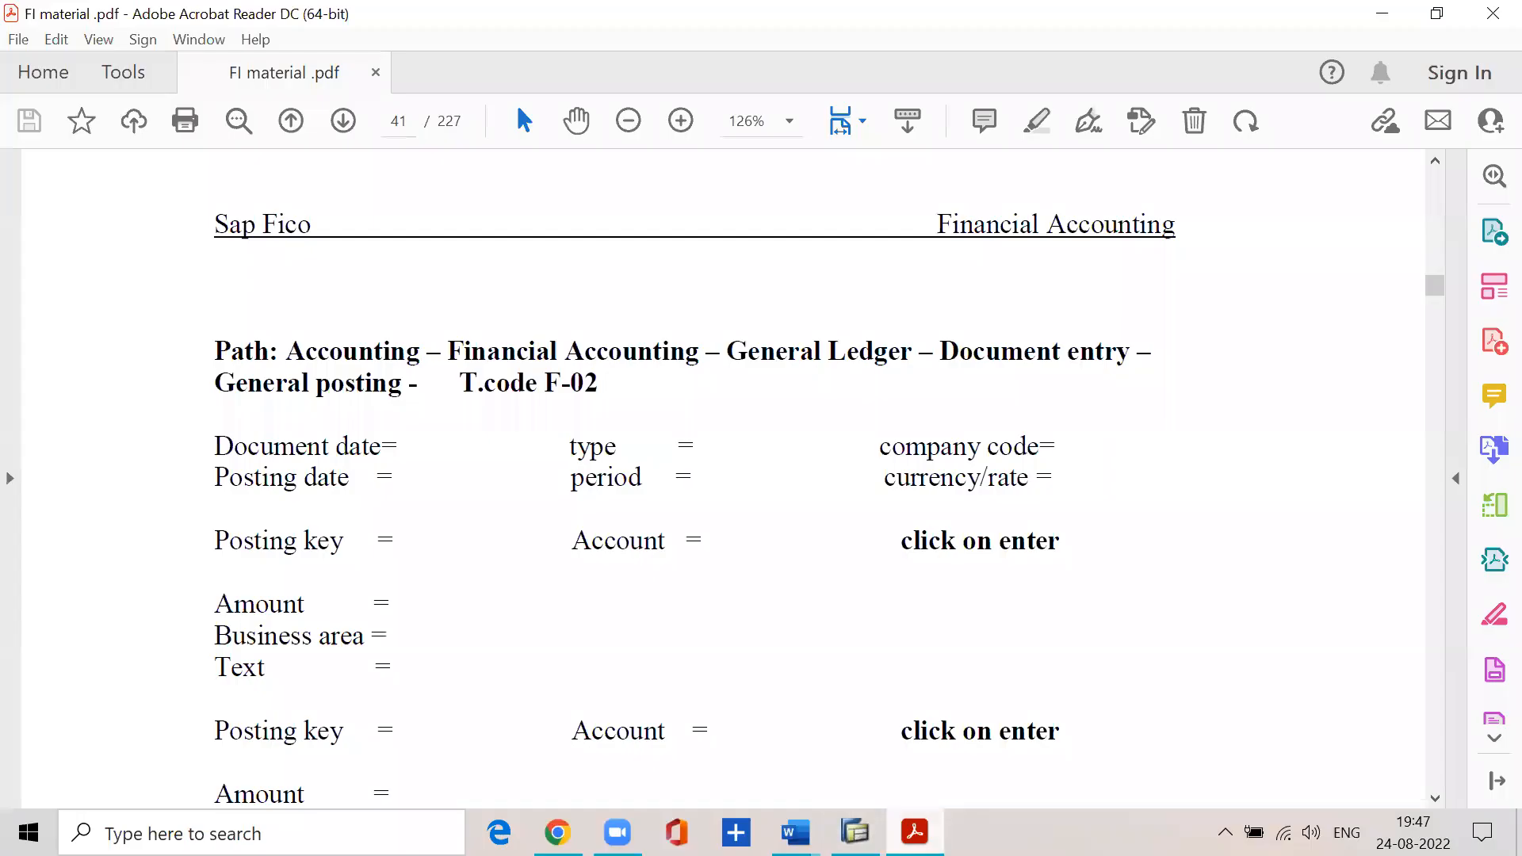
scroll(447, 578, up, 20)
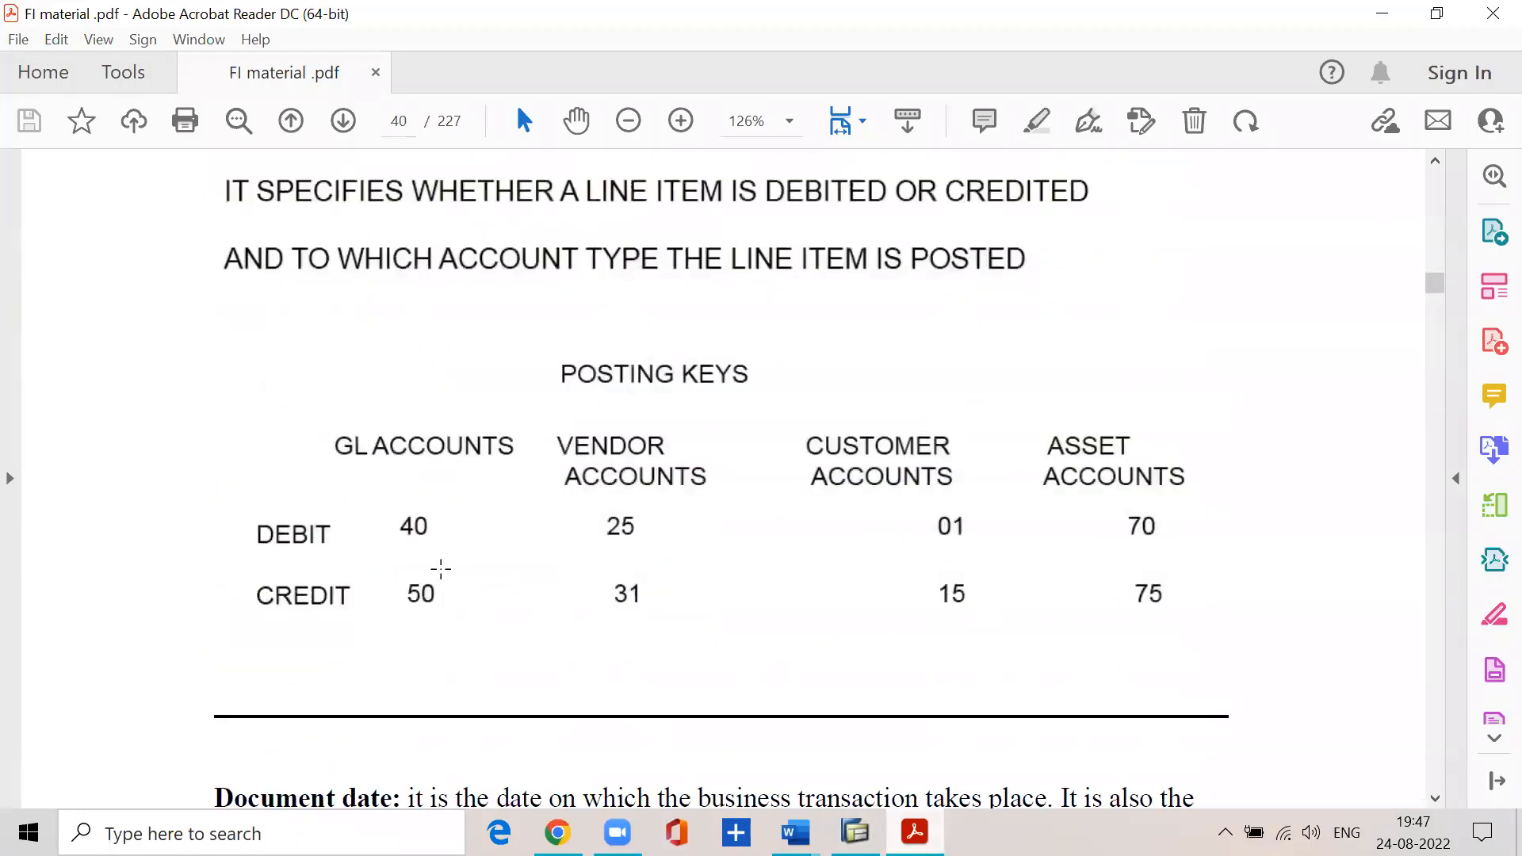
scroll(447, 579, up, 10)
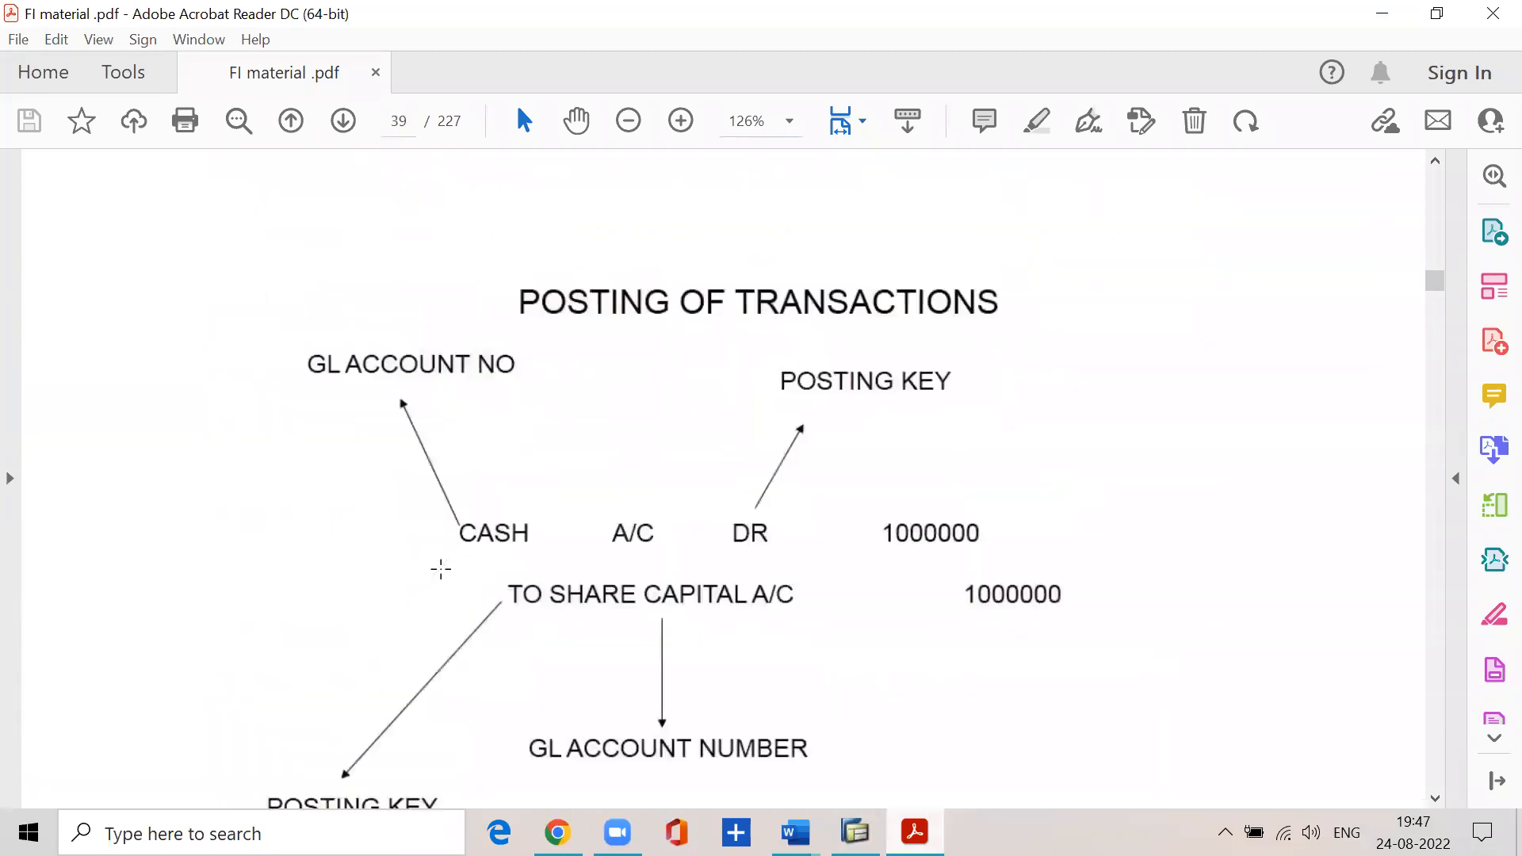
drag(449, 556, 833, 656)
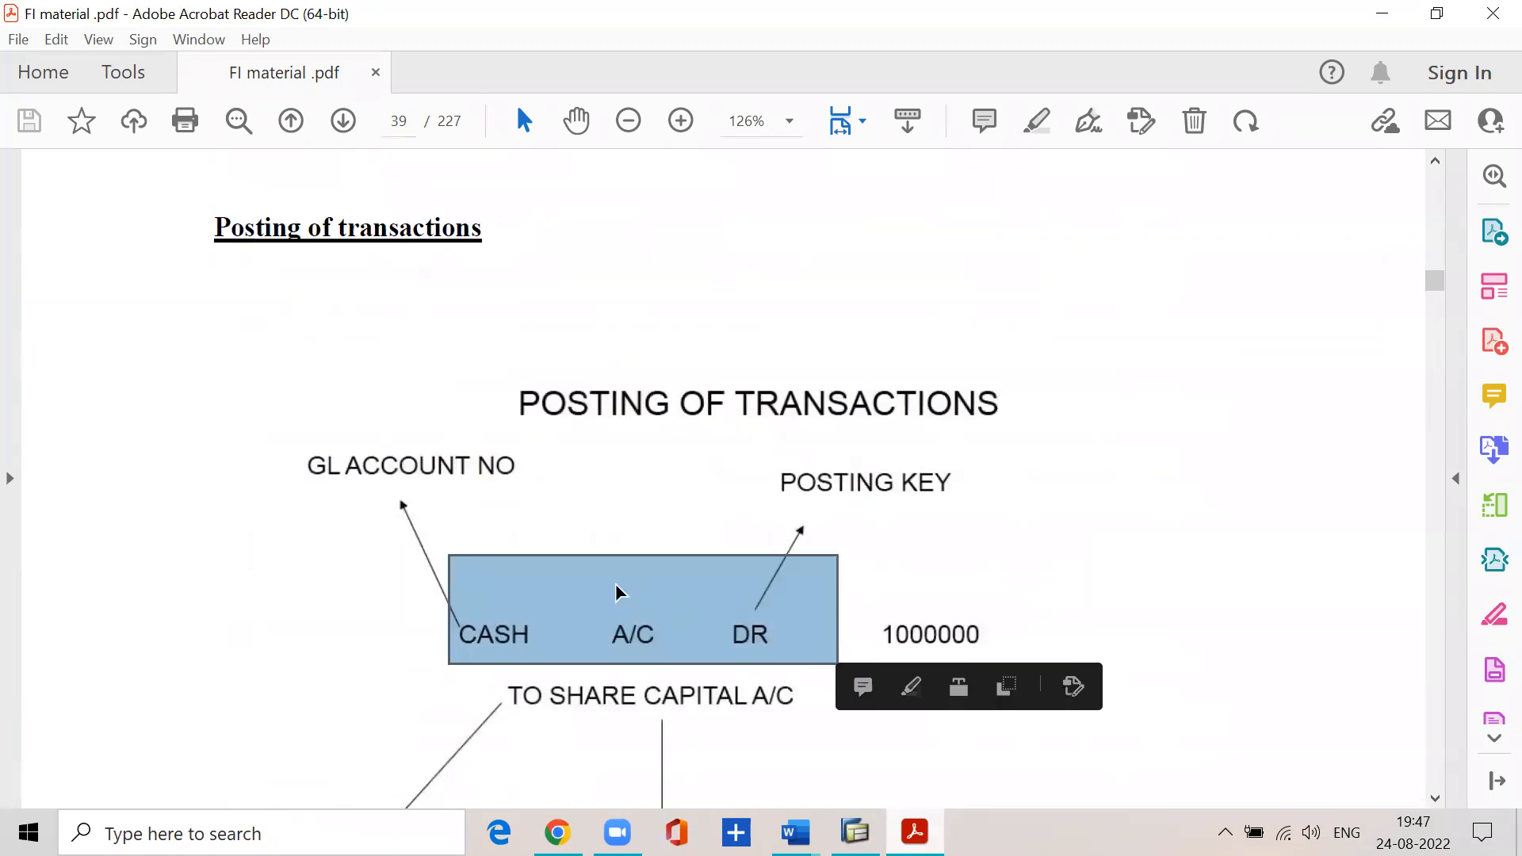
scroll(561, 578, down, 9)
scroll(536, 569, down, 15)
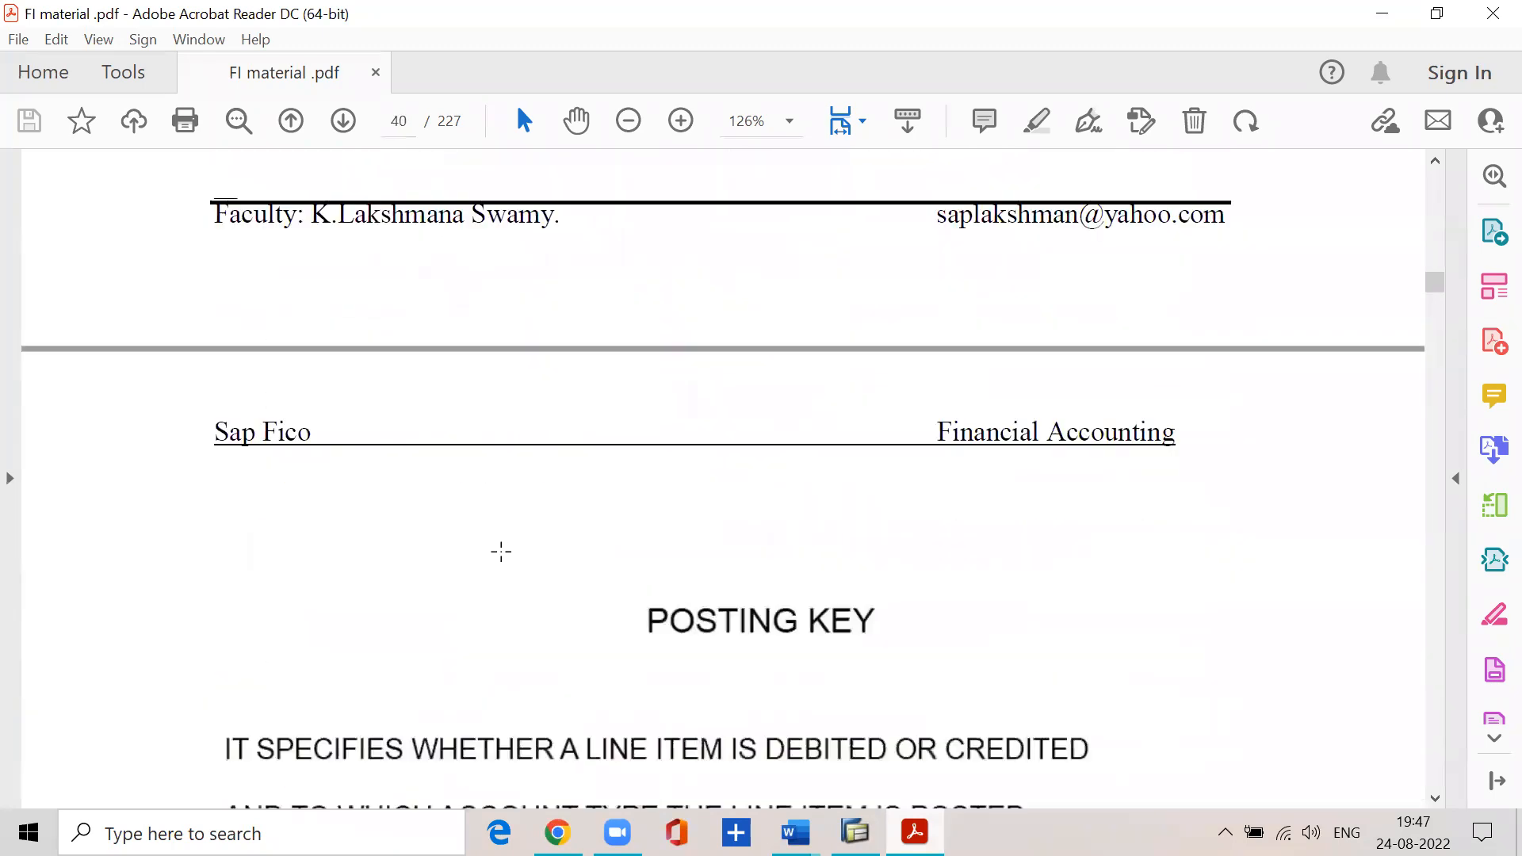
drag(386, 346, 465, 410)
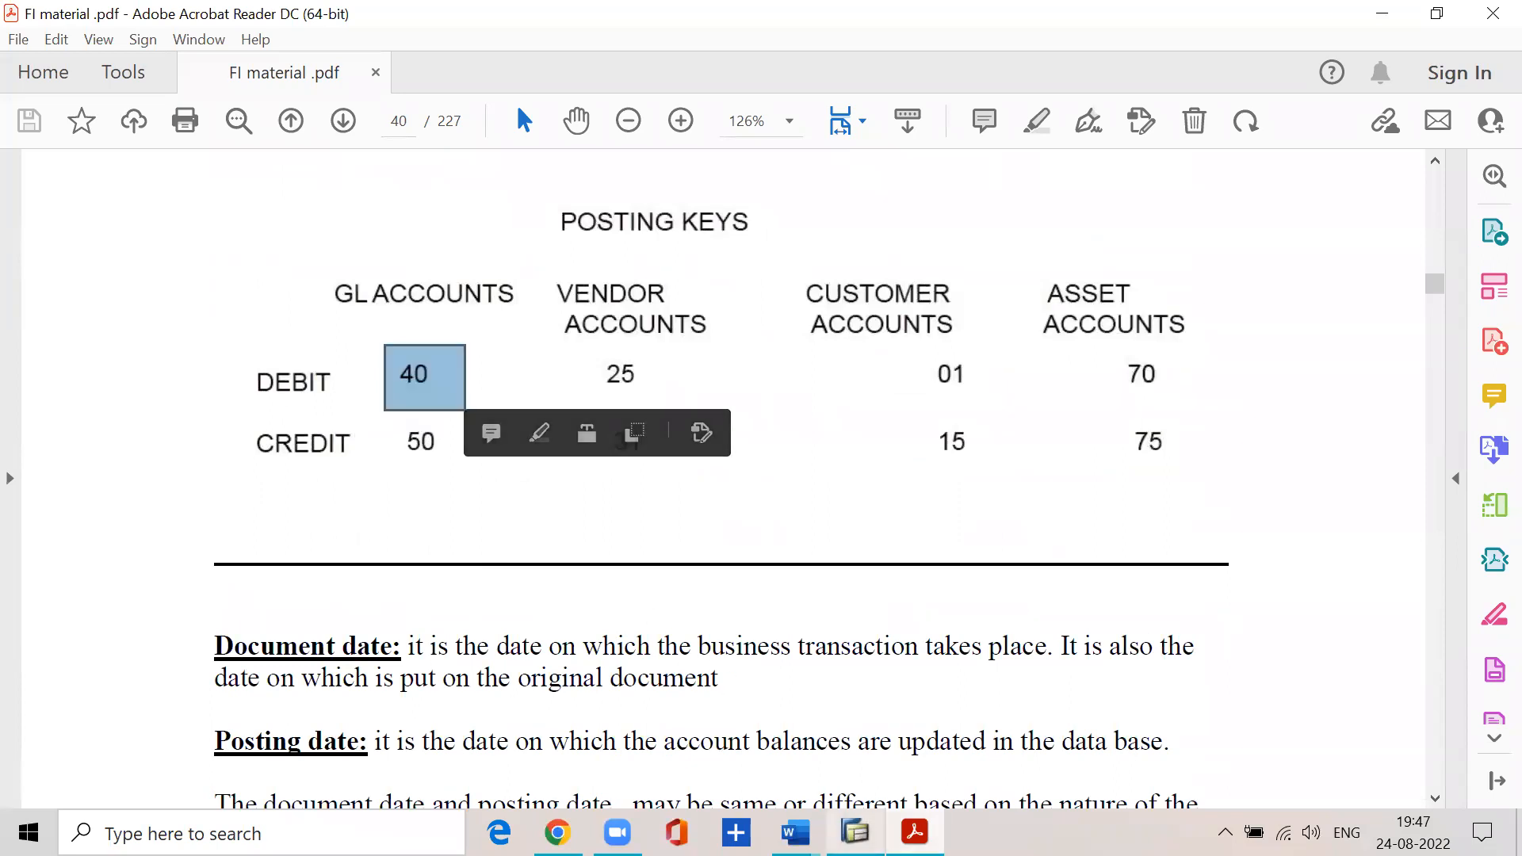
- Switch back to SAP and choose posting key 40, Debit entry, from the value list for the first line item
click(856, 832)
click(136, 733)
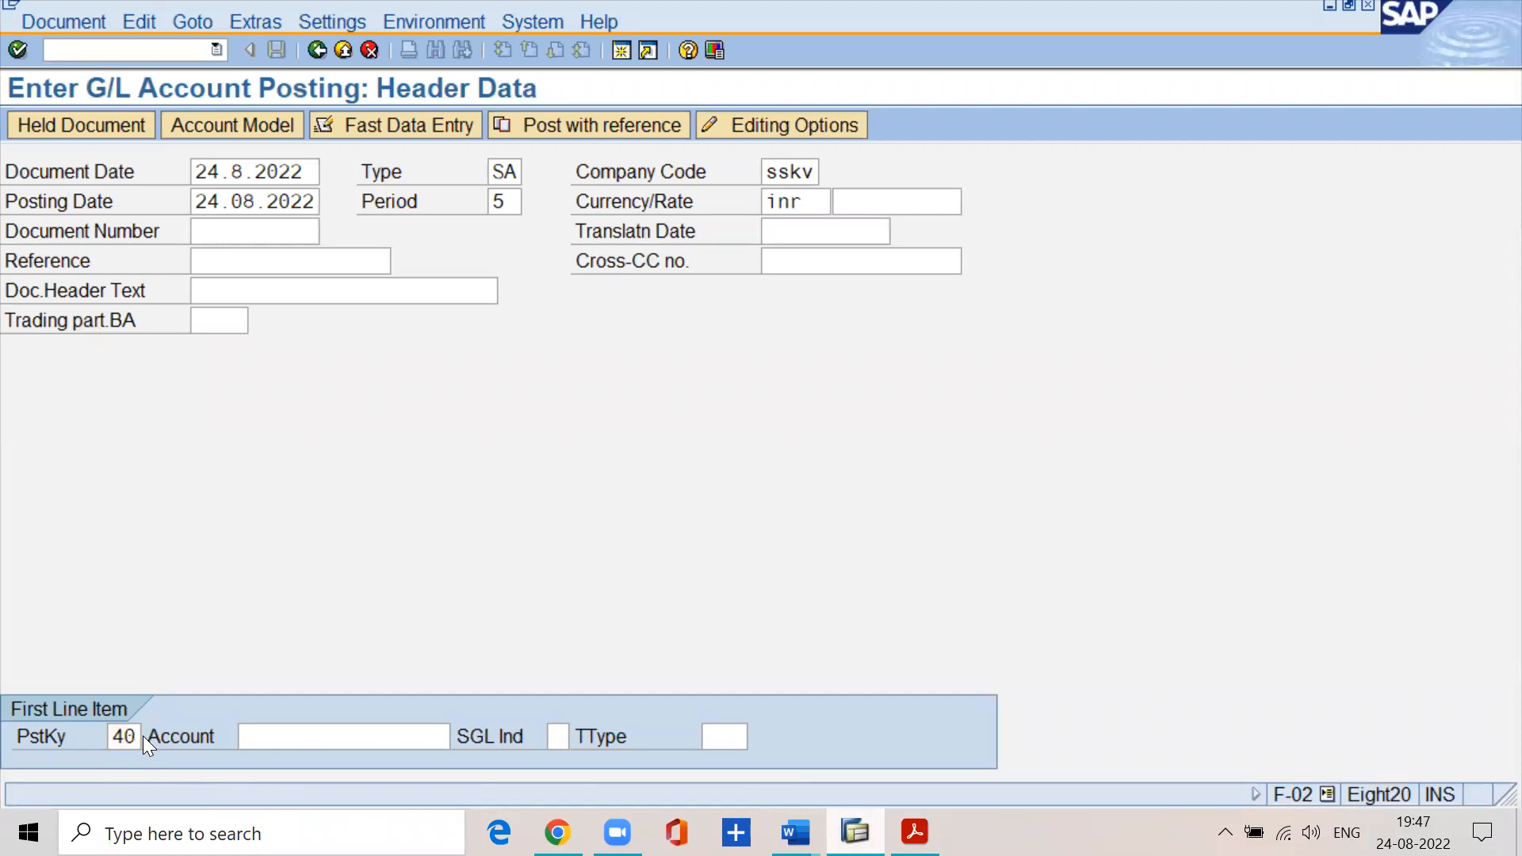
click(150, 736)
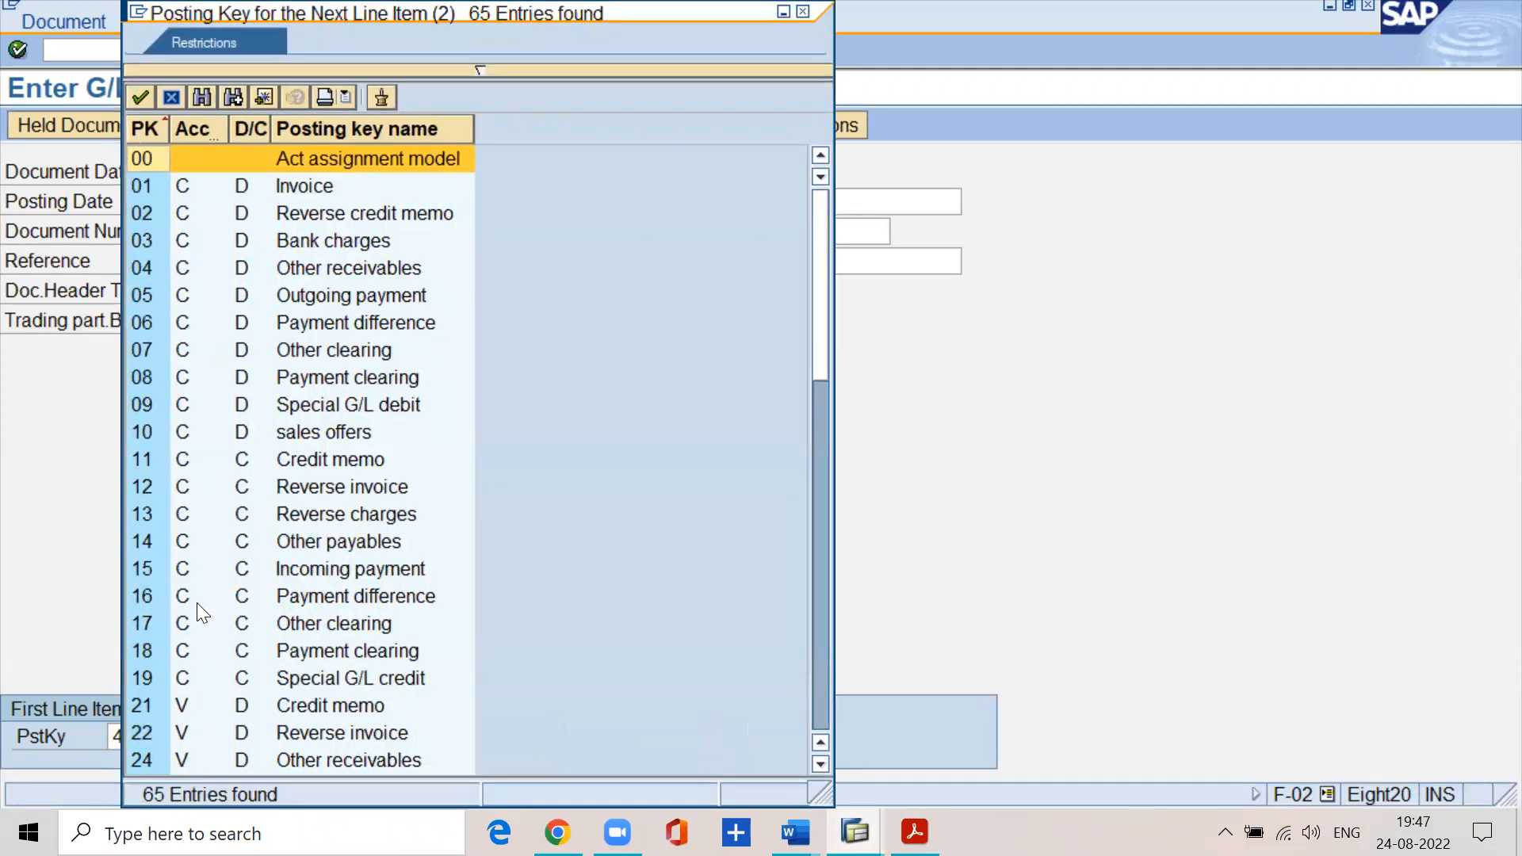
scroll(188, 588, down, 5)
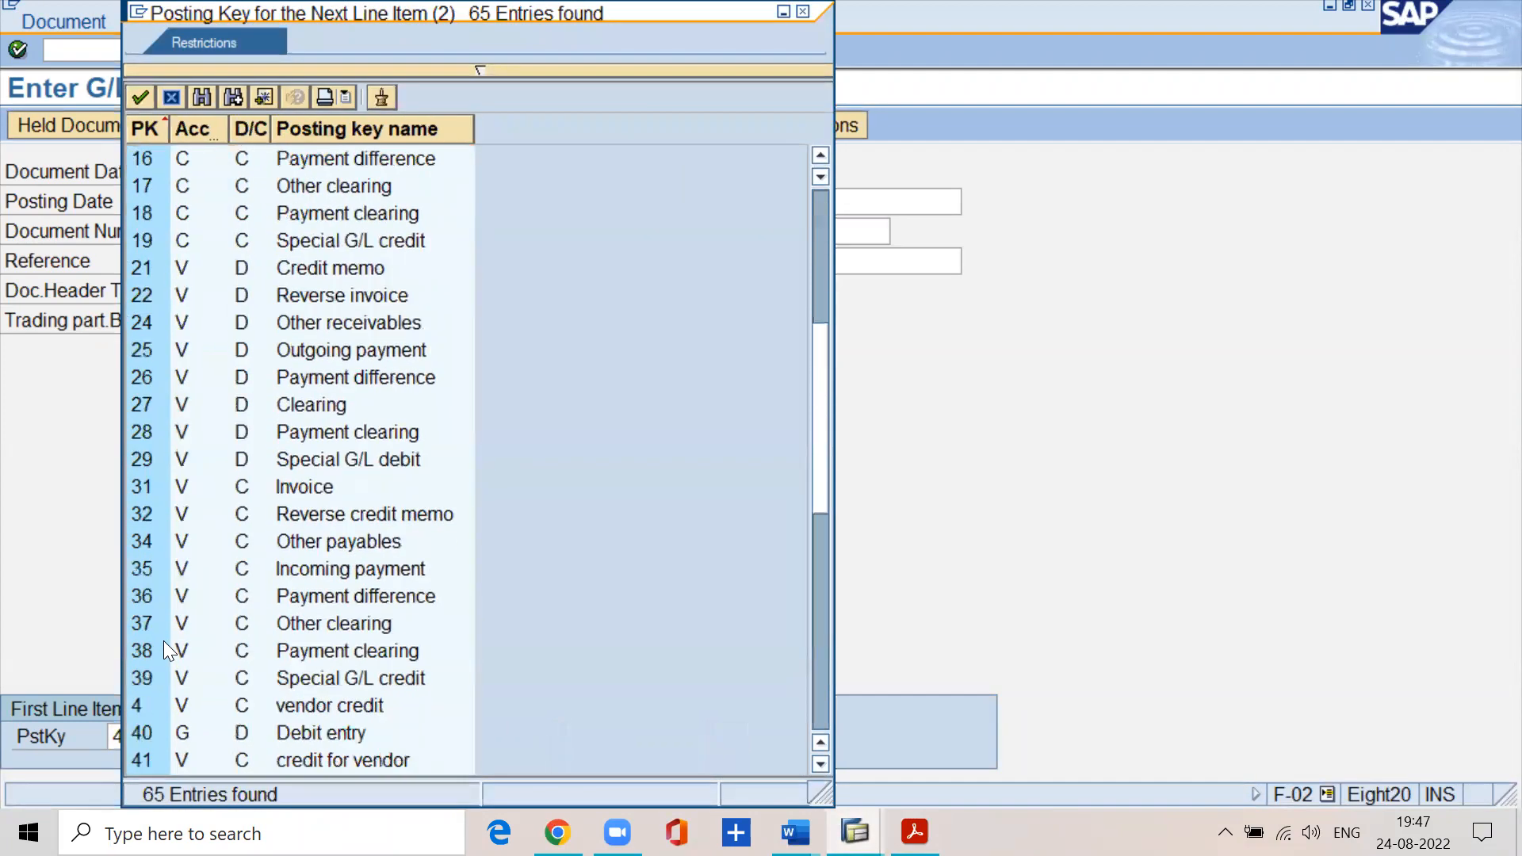
click(140, 734)
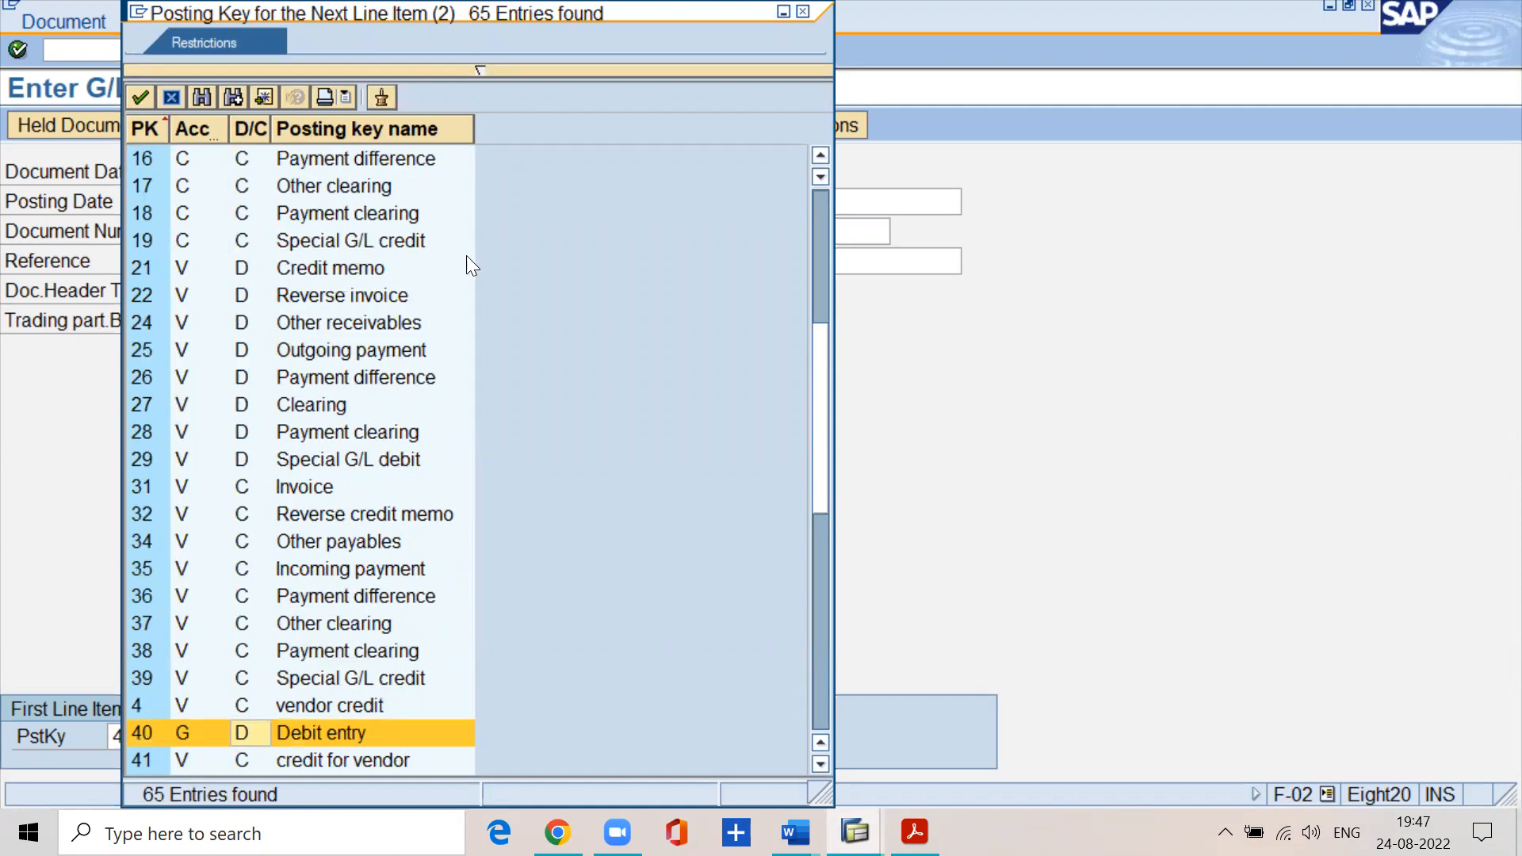
key(Return)
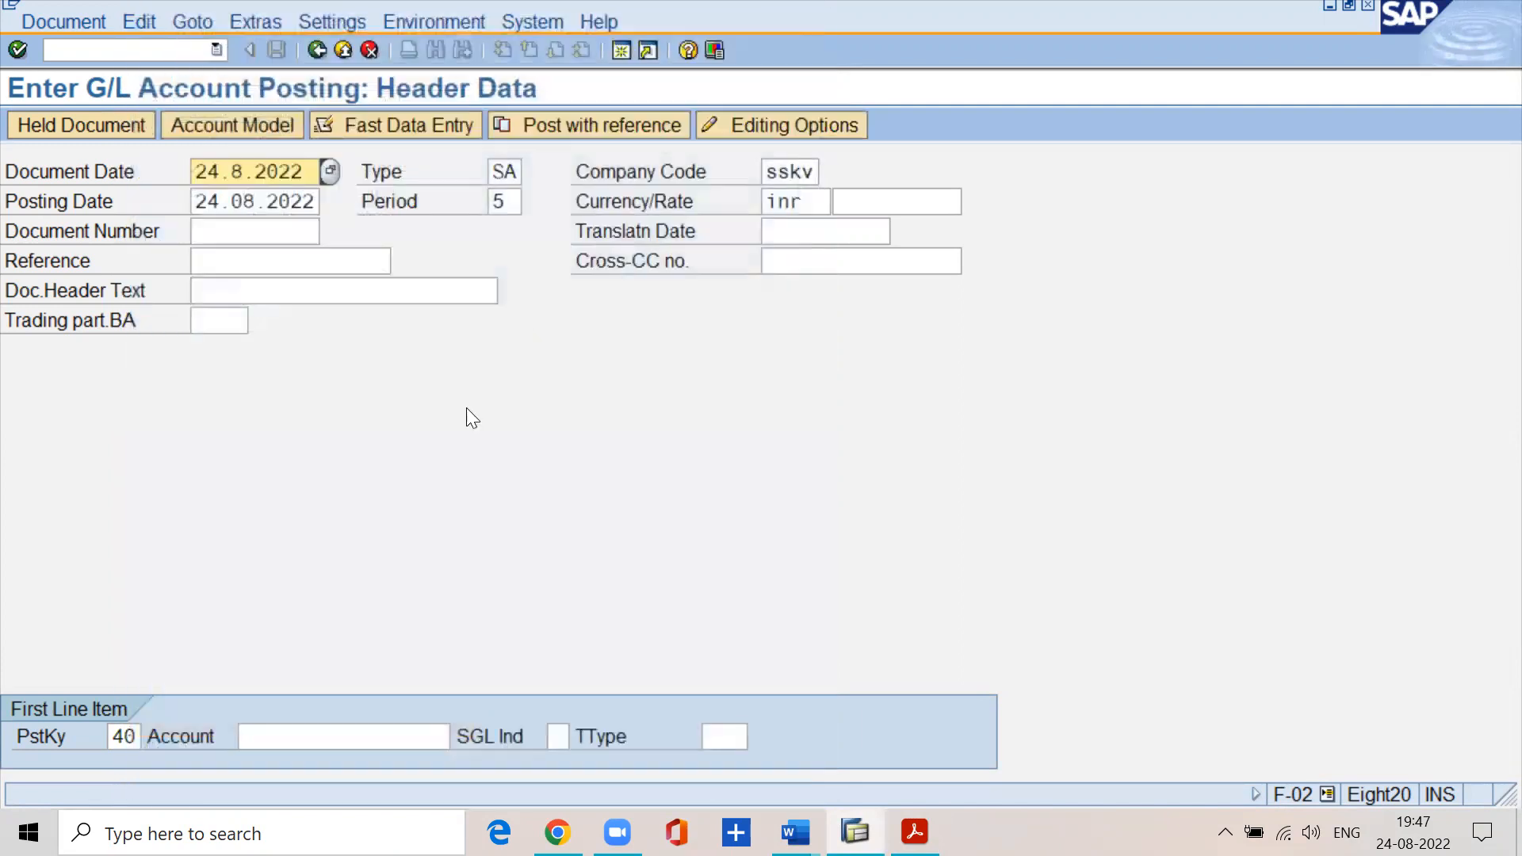
click(135, 738)
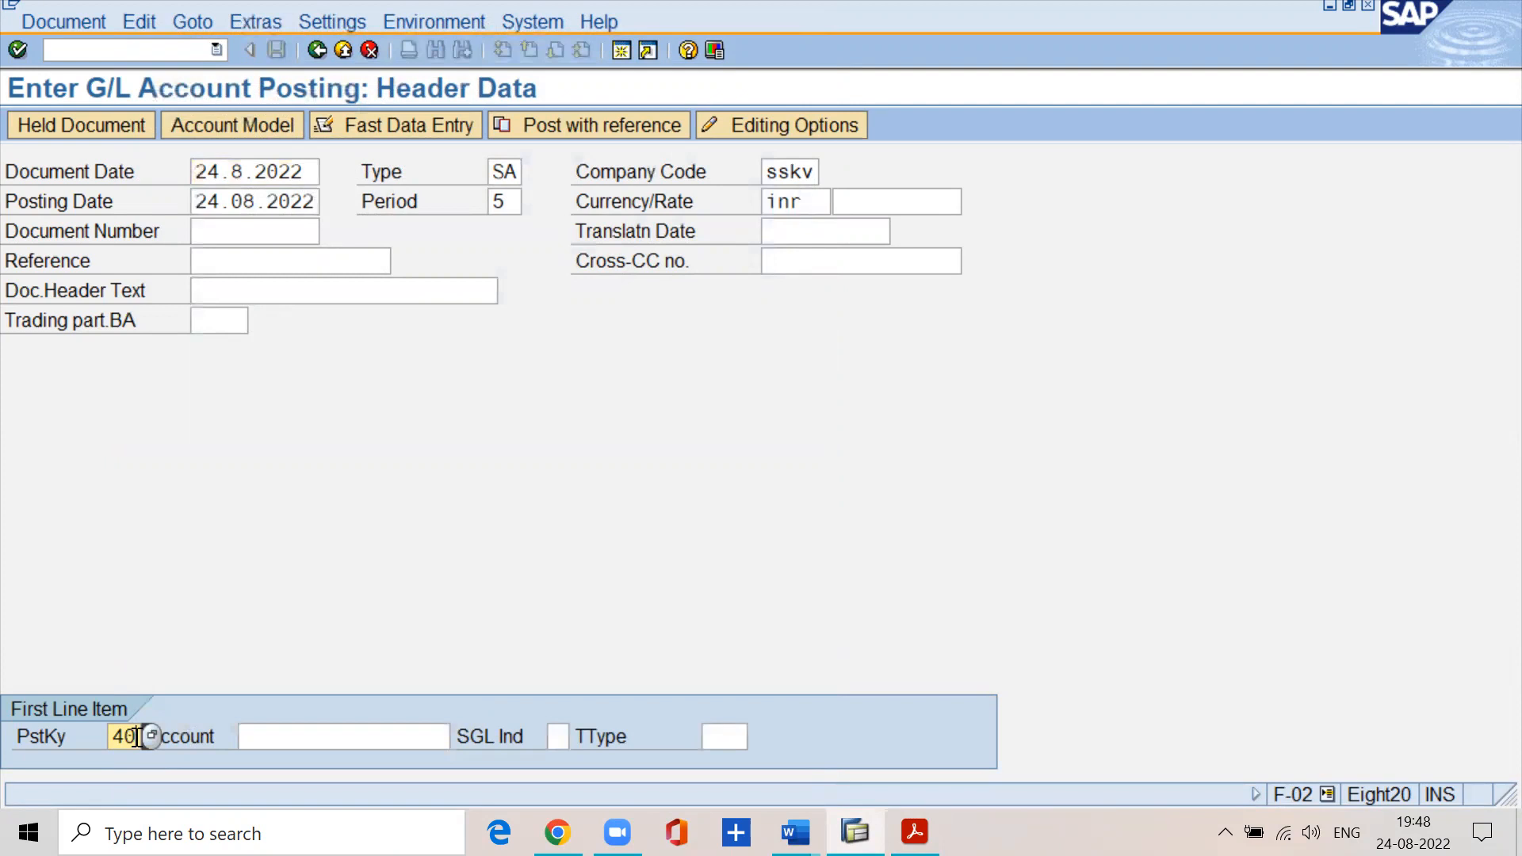
key(Tab)
text(200100)
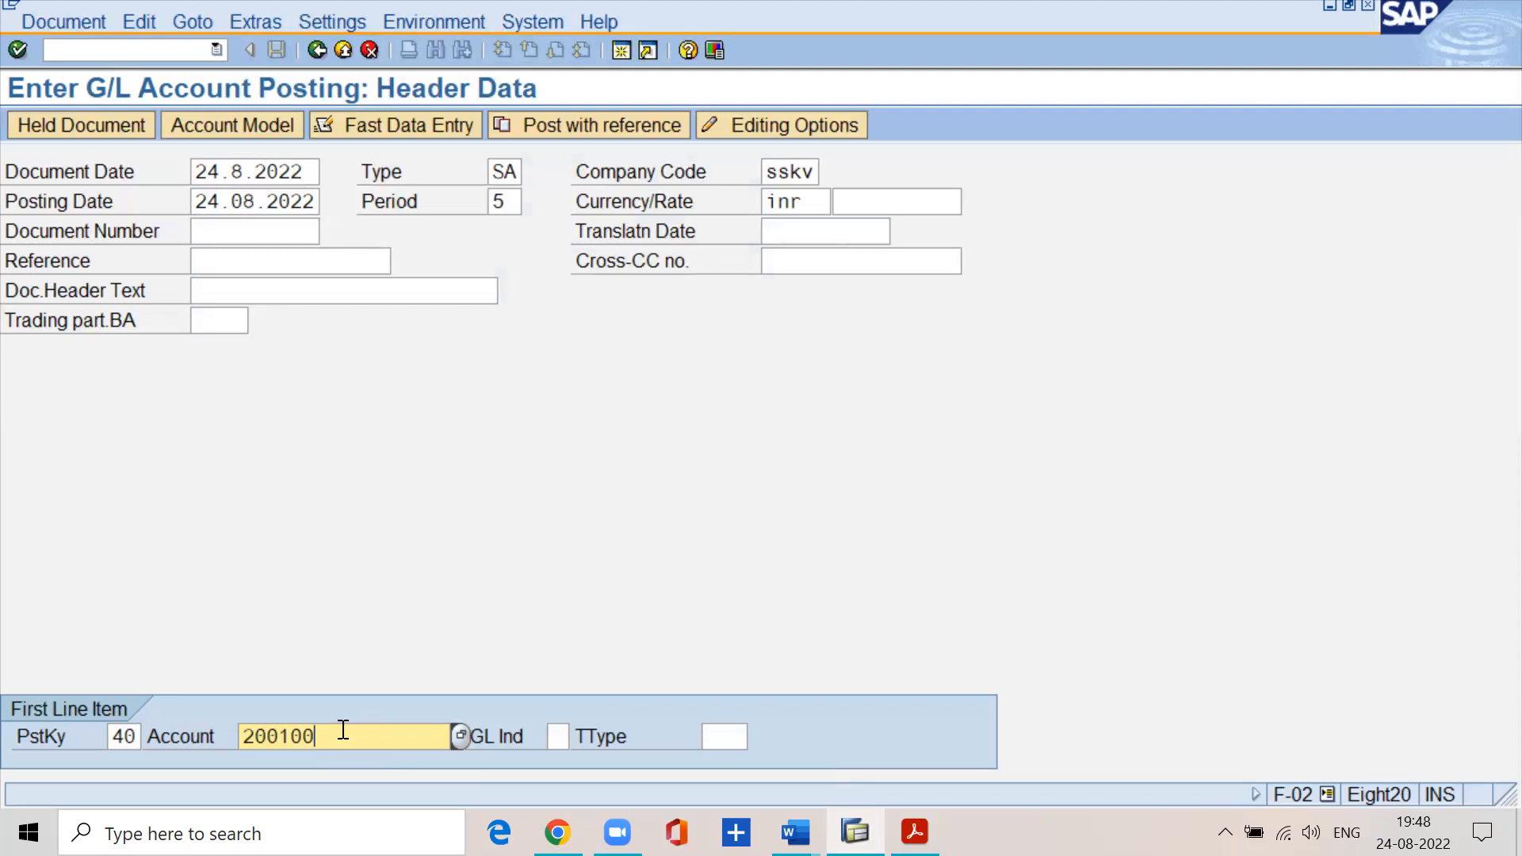
key(BackSpace)
key(BackSpace)
key(BackSpace)
key(BackSpace)
key(BackSpace)
key(BackSpace)
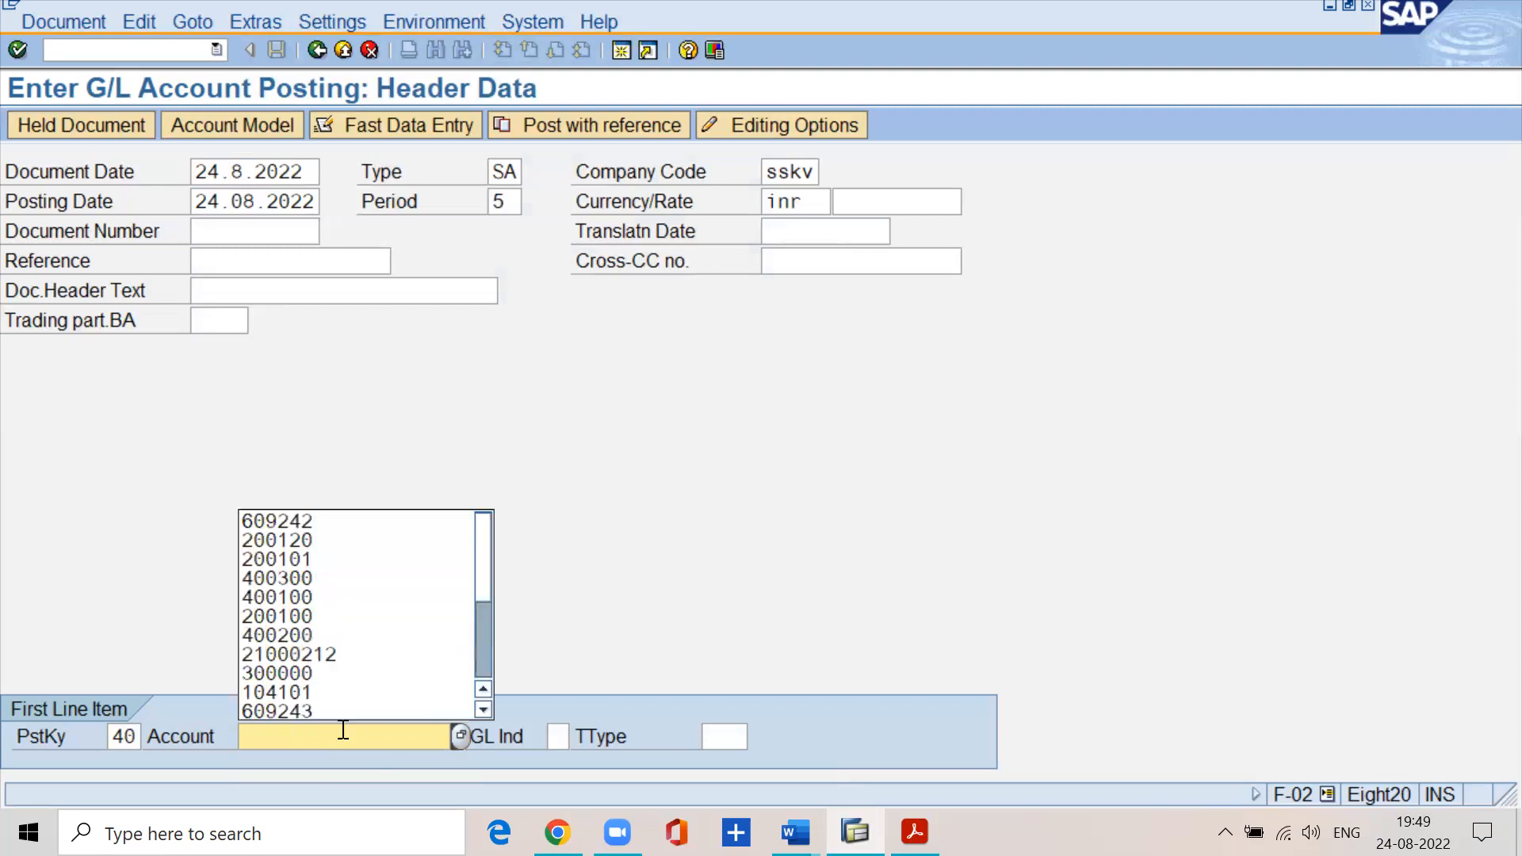
- Look up G/L accounts by description in chart of accounts SSKV and choose cash a/c 200100 for the first line item
key(F4)
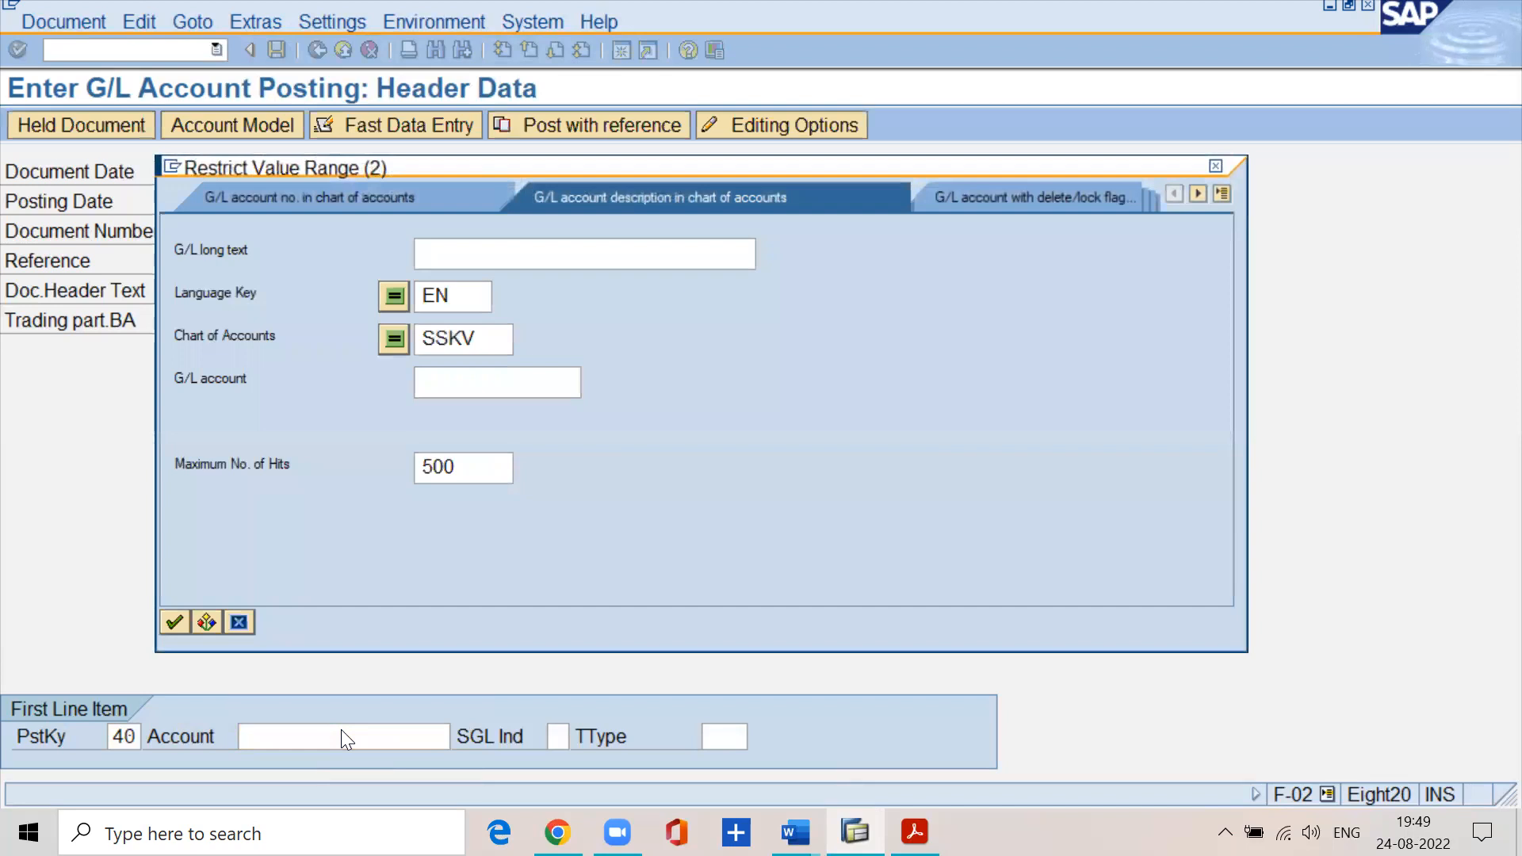
click(444, 337)
double_click(443, 338)
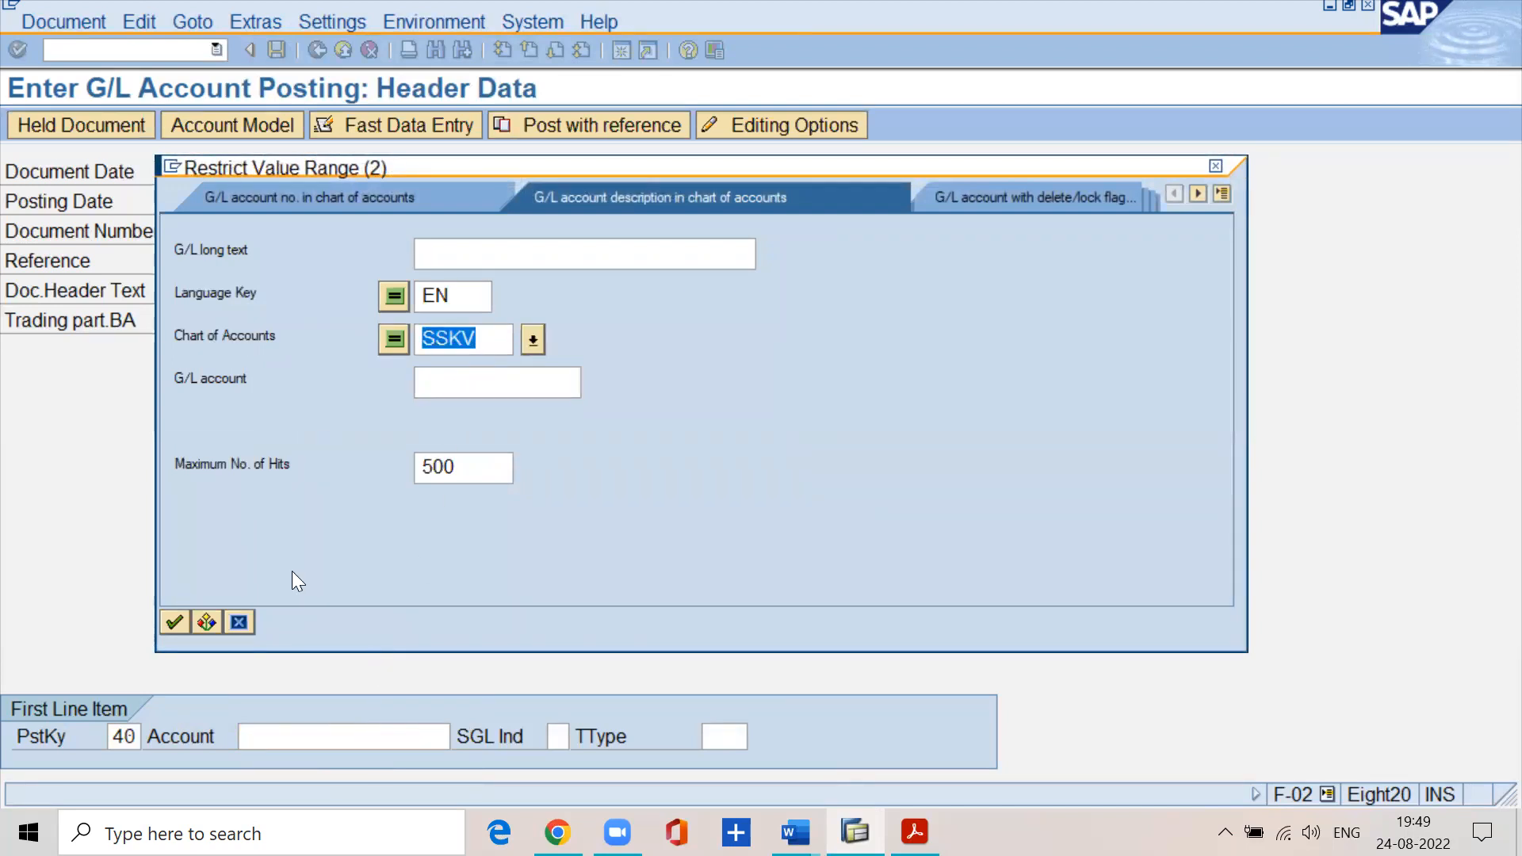
key(Return)
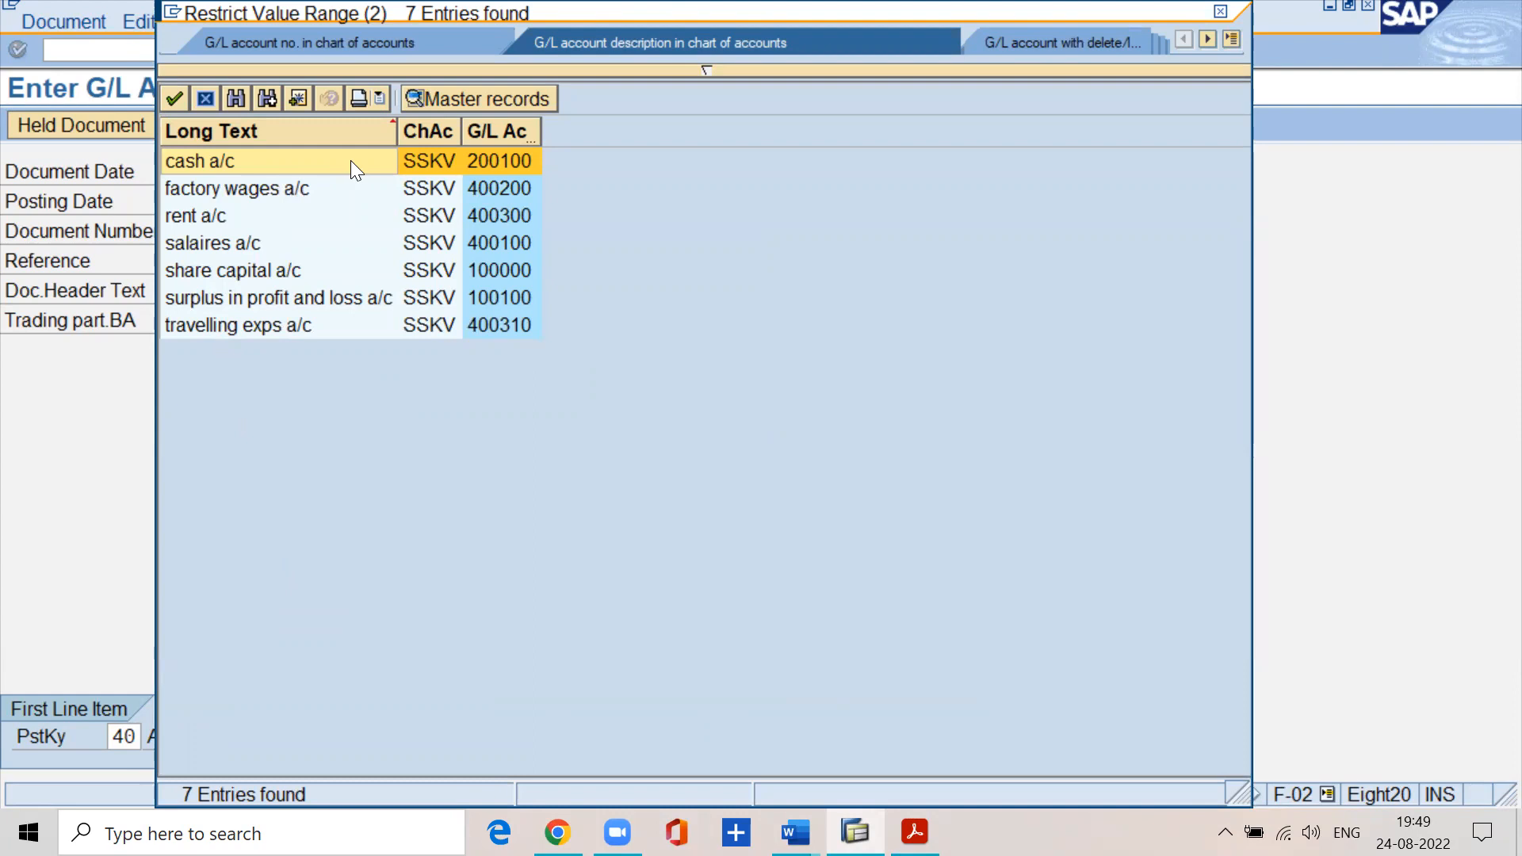
click(490, 163)
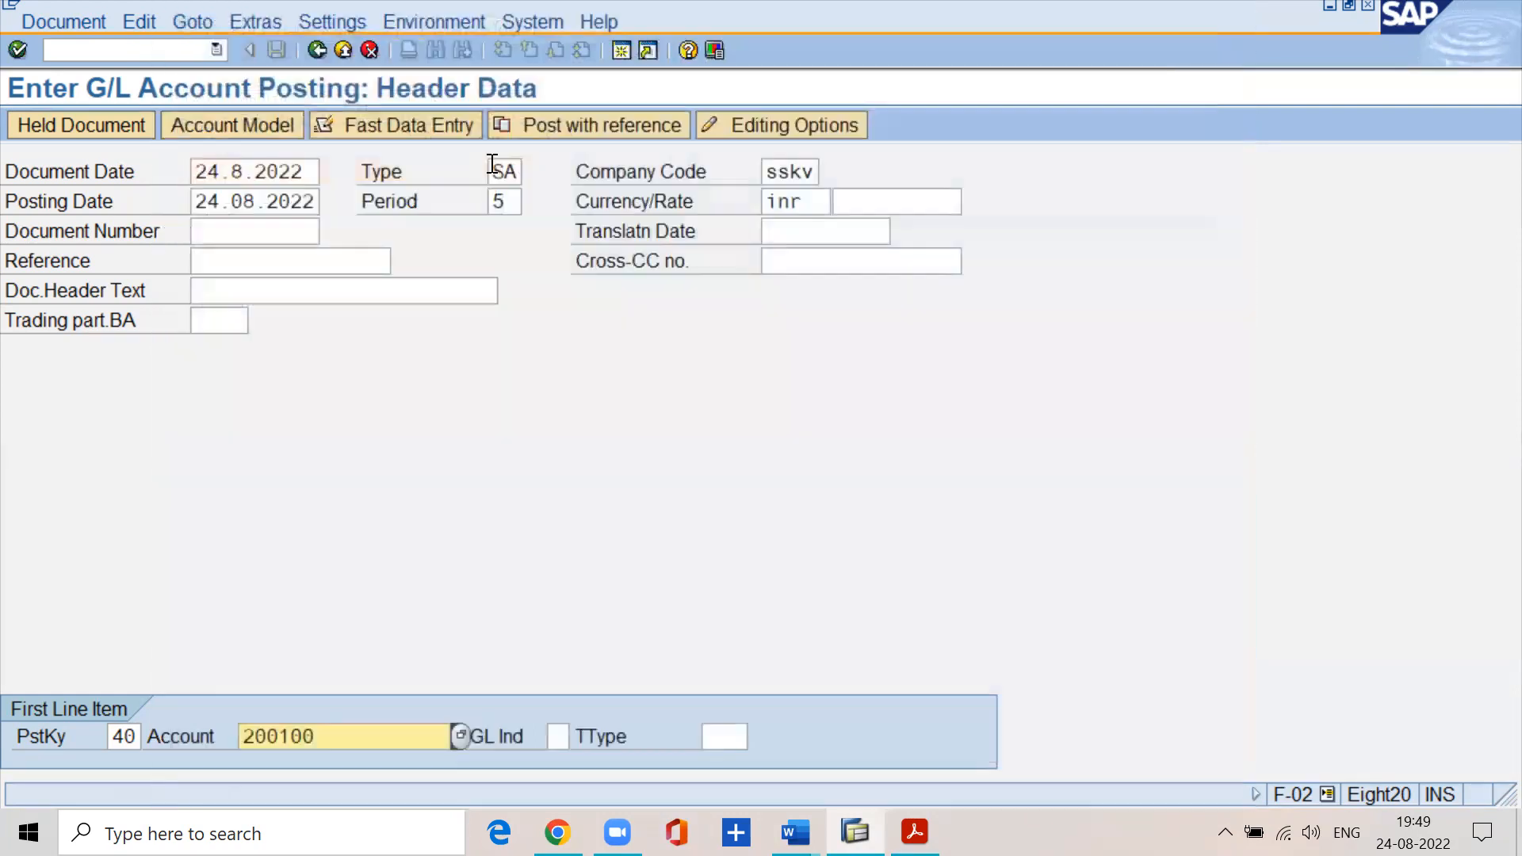
click(341, 734)
- Switch to the FI material PDF, mark the "click on enter" instruction for the first line item on page 41, and return to SAP
click(914, 832)
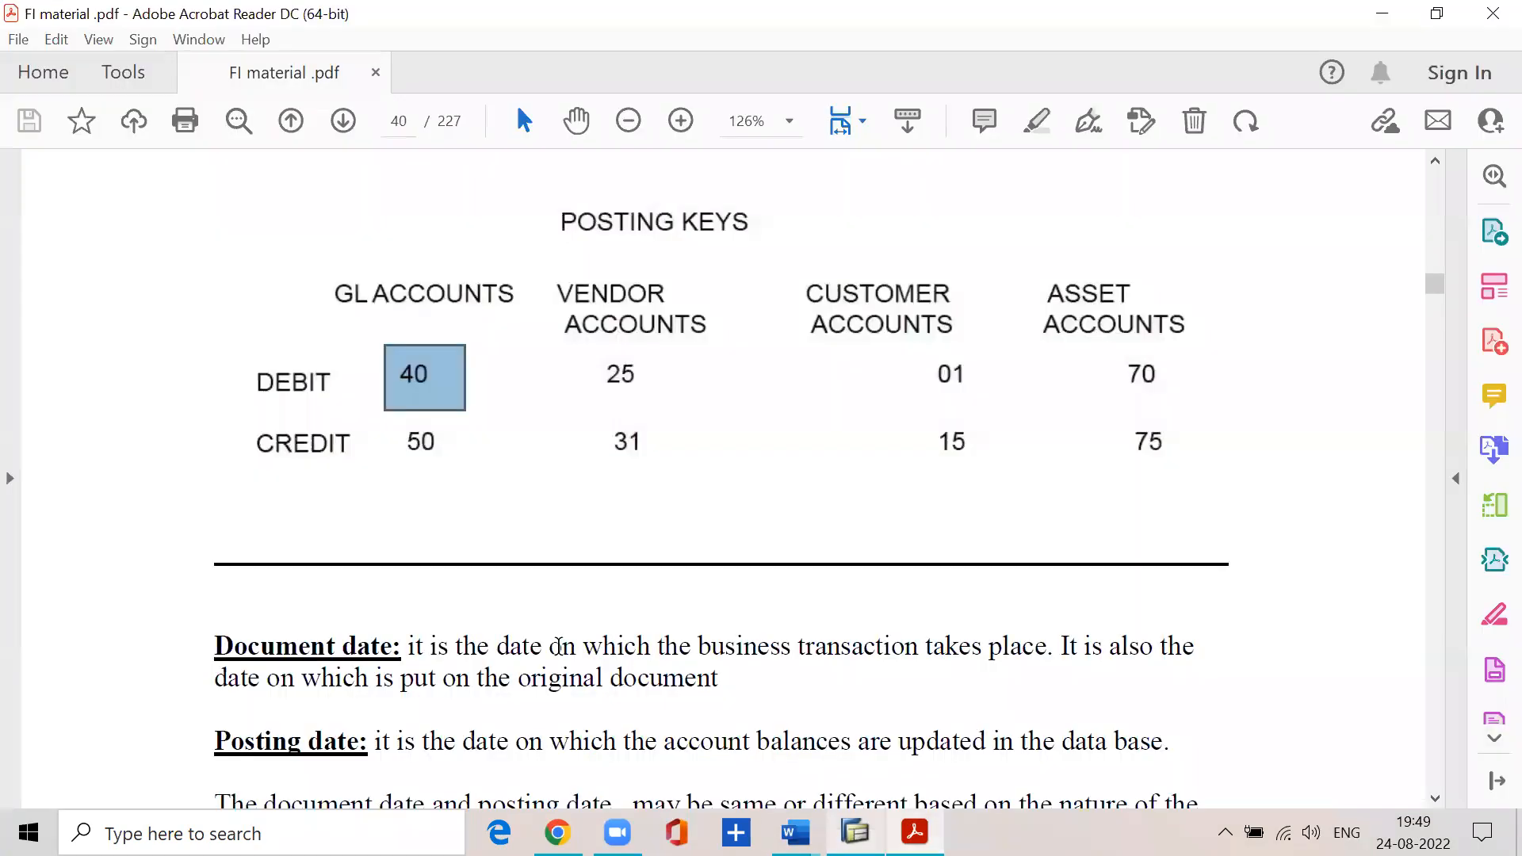
scroll(537, 635, down, 10)
scroll(533, 630, down, 5)
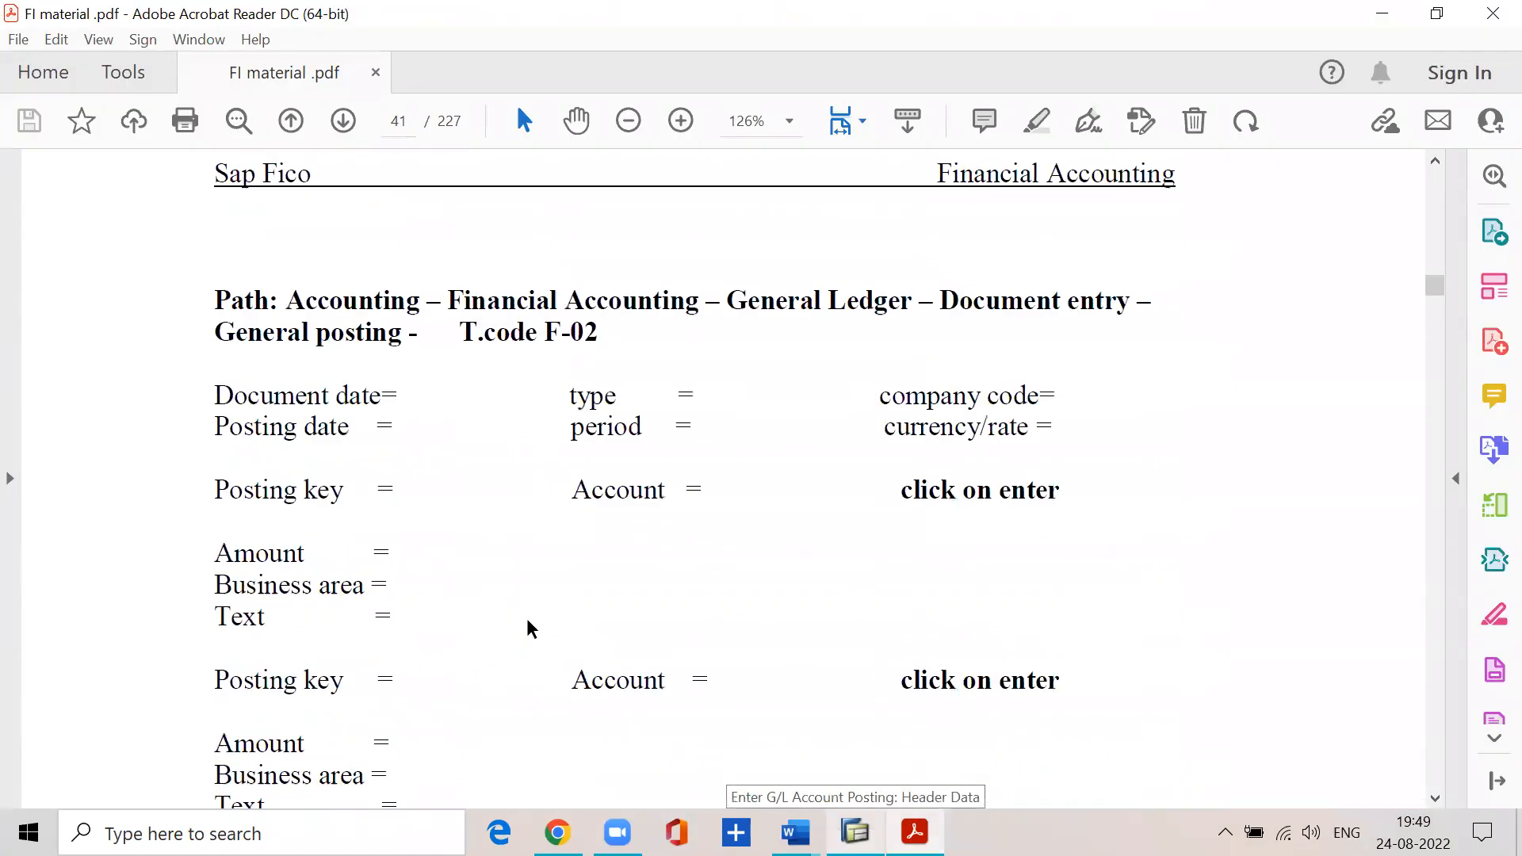
drag(901, 493, 1061, 498)
click(1377, 17)
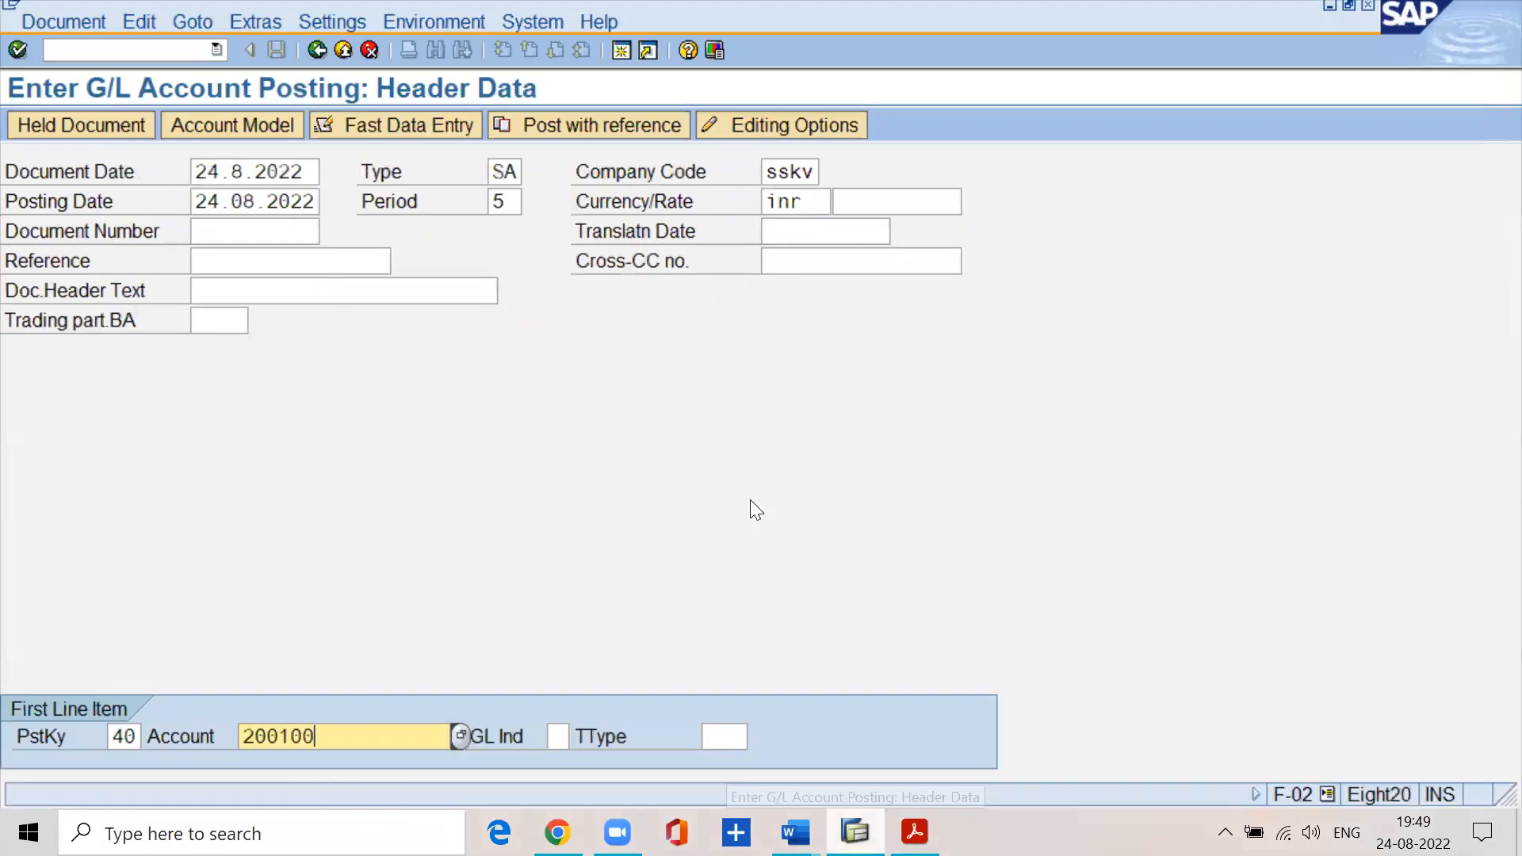
- Proceed to the cash debit line item, point out its G/L account and company code, and set the amount to 3000000 INR
key(Return)
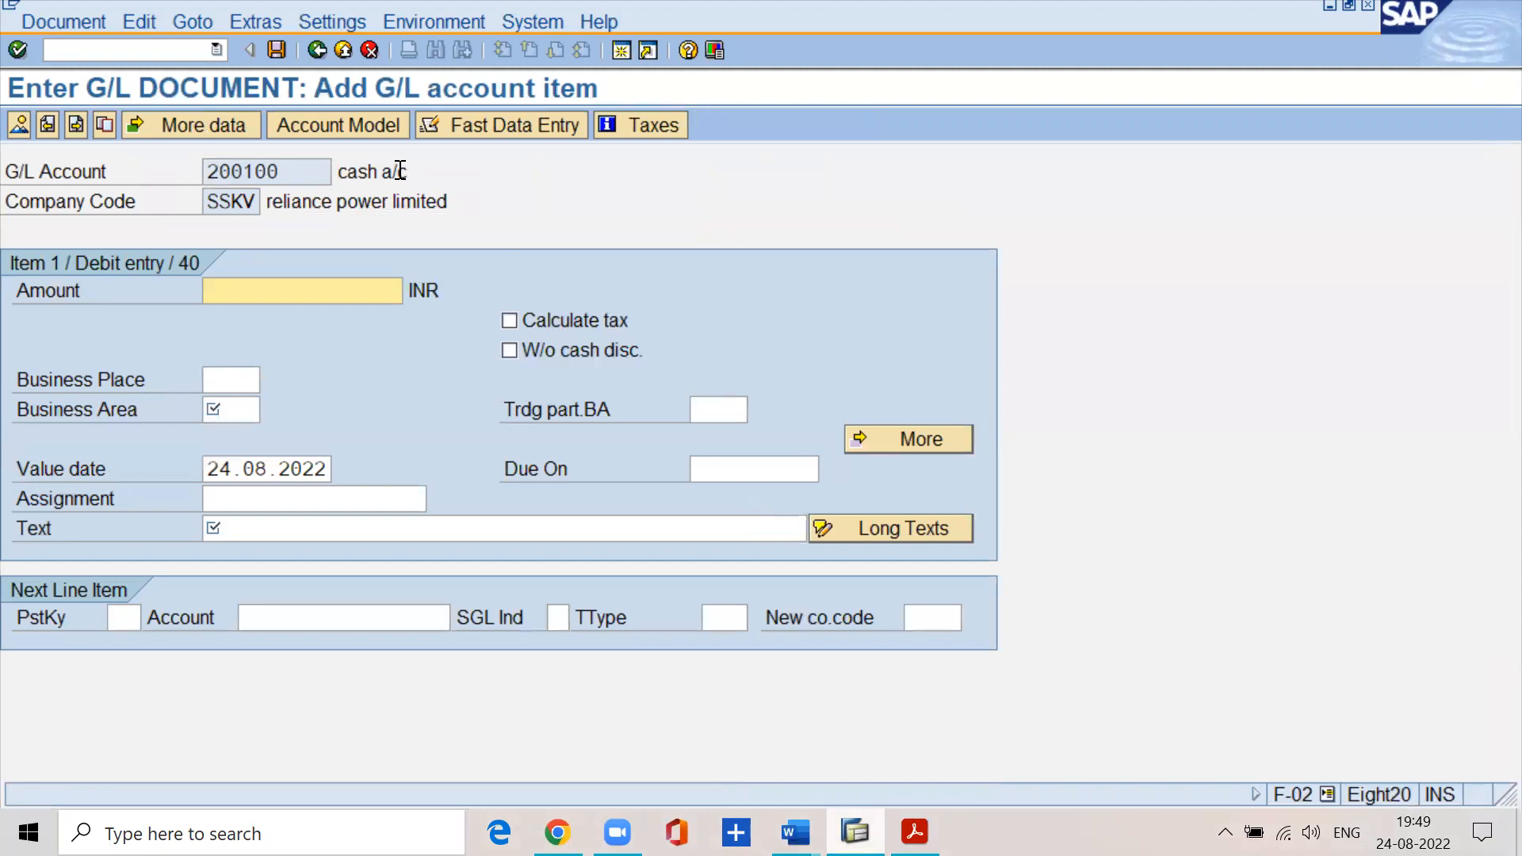
drag(286, 169, 177, 171)
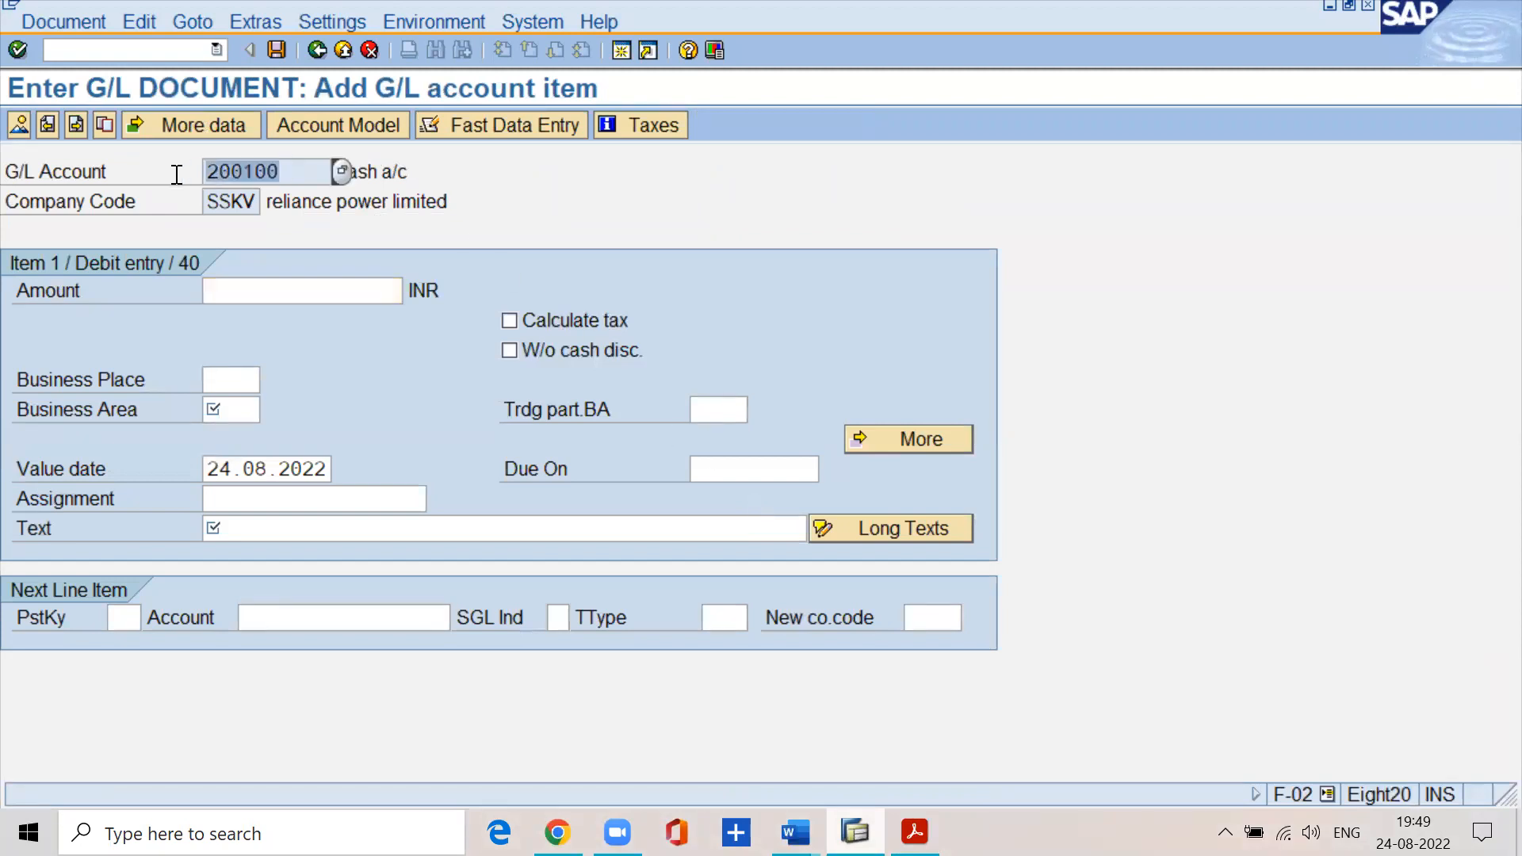
drag(259, 205, 194, 202)
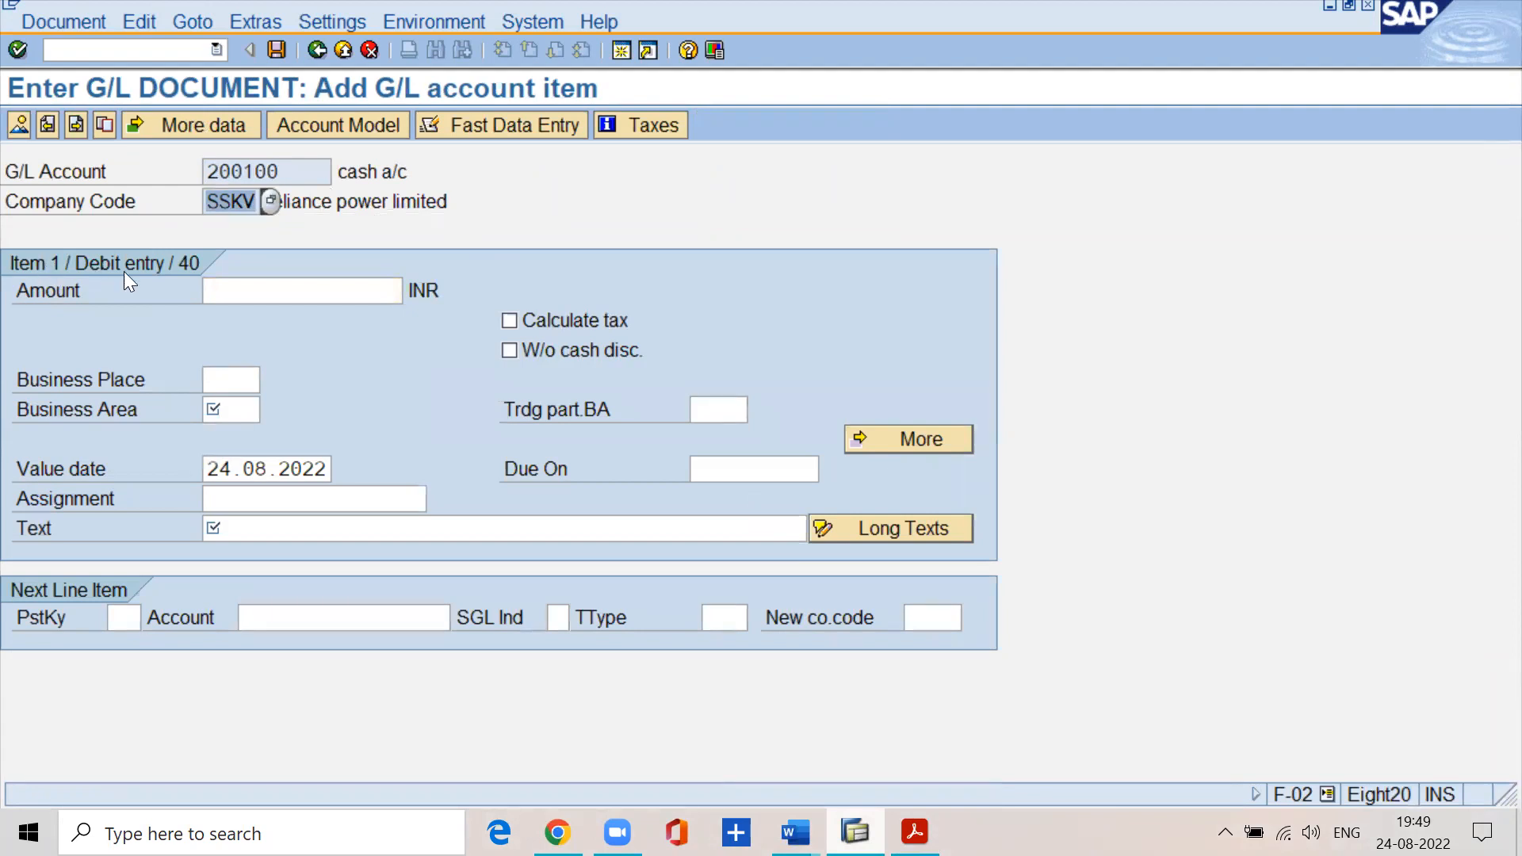
click(246, 299)
text(3000000)
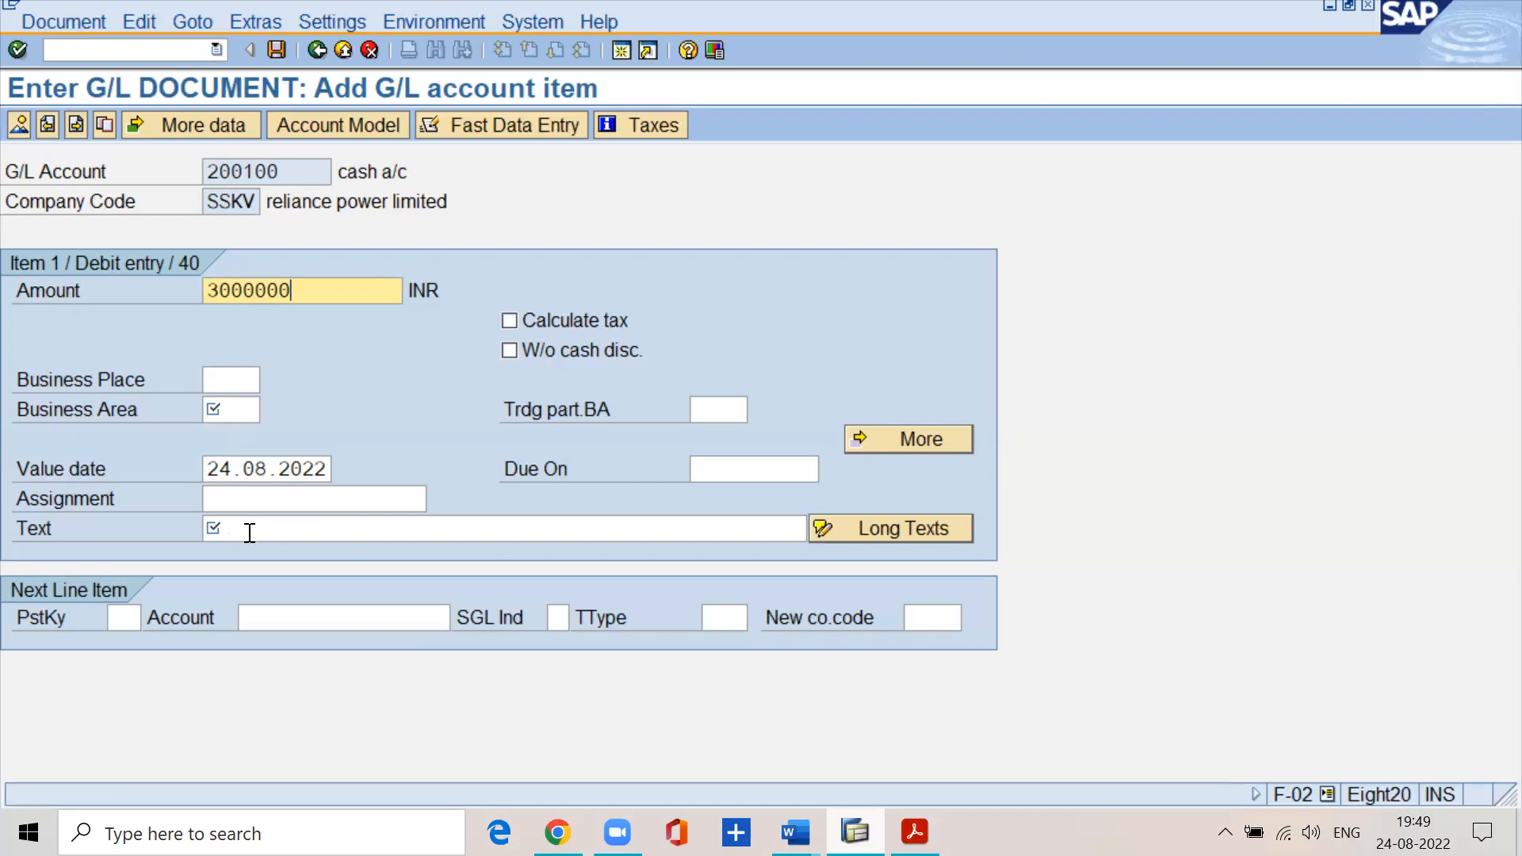
click(713, 468)
click(703, 409)
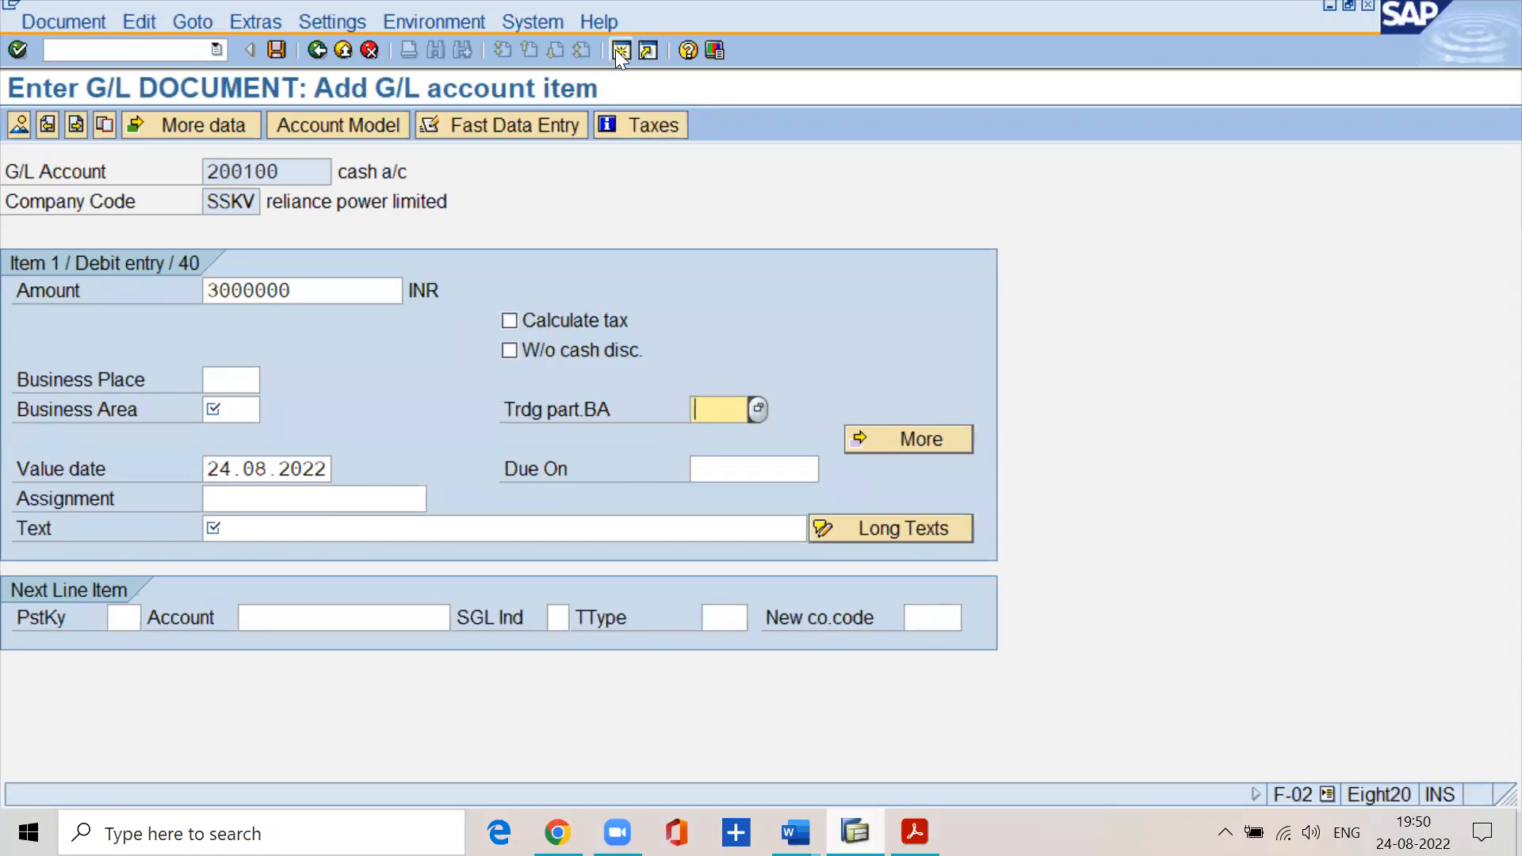
- Open G/L account maintenance FS00 in a new session and enter G/L account 200100
drag(287, 172, 176, 171)
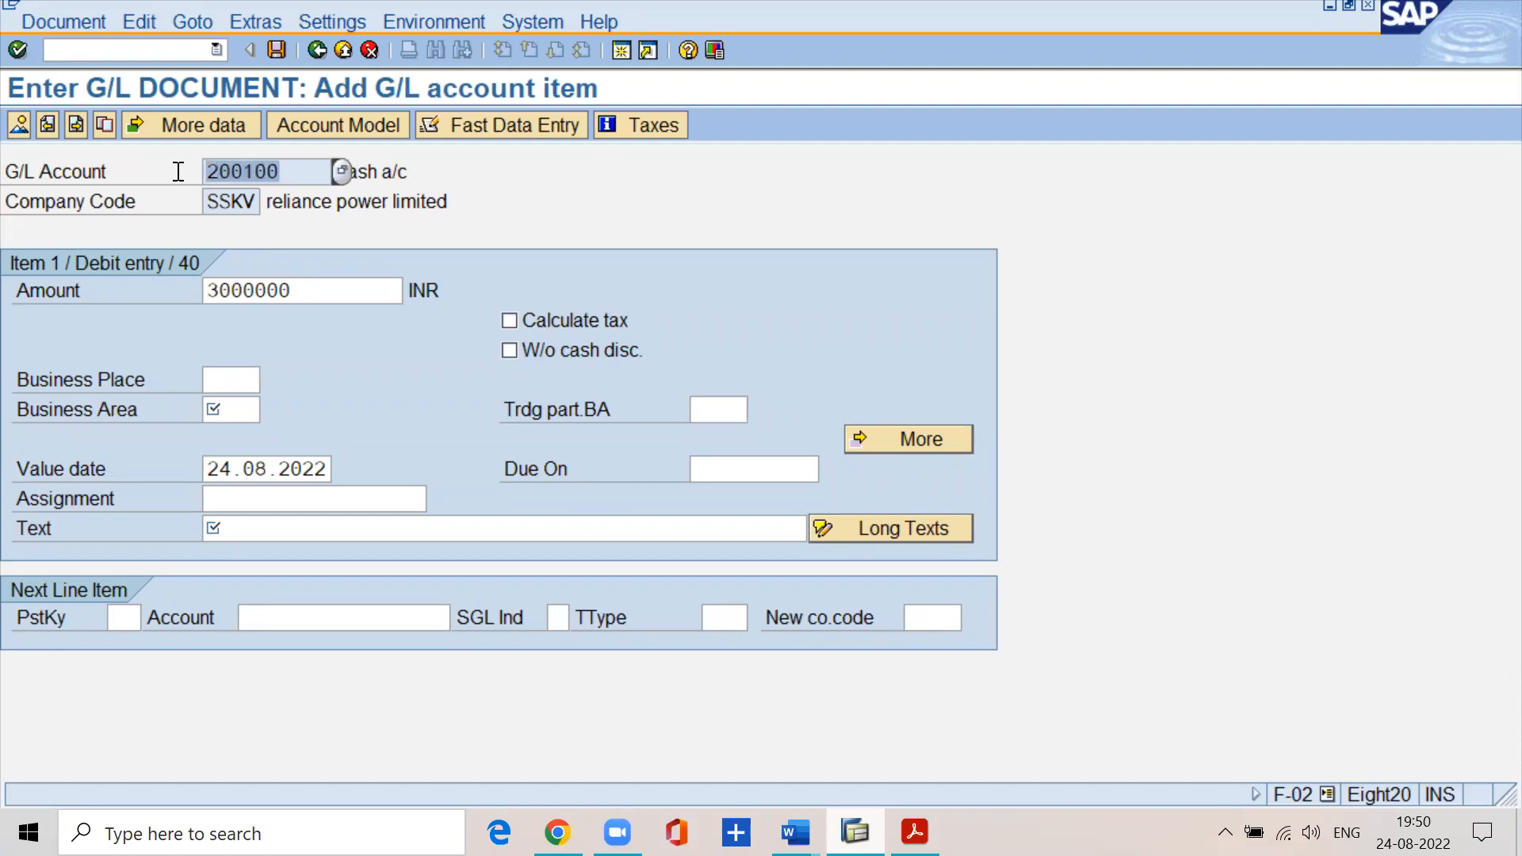
click(621, 51)
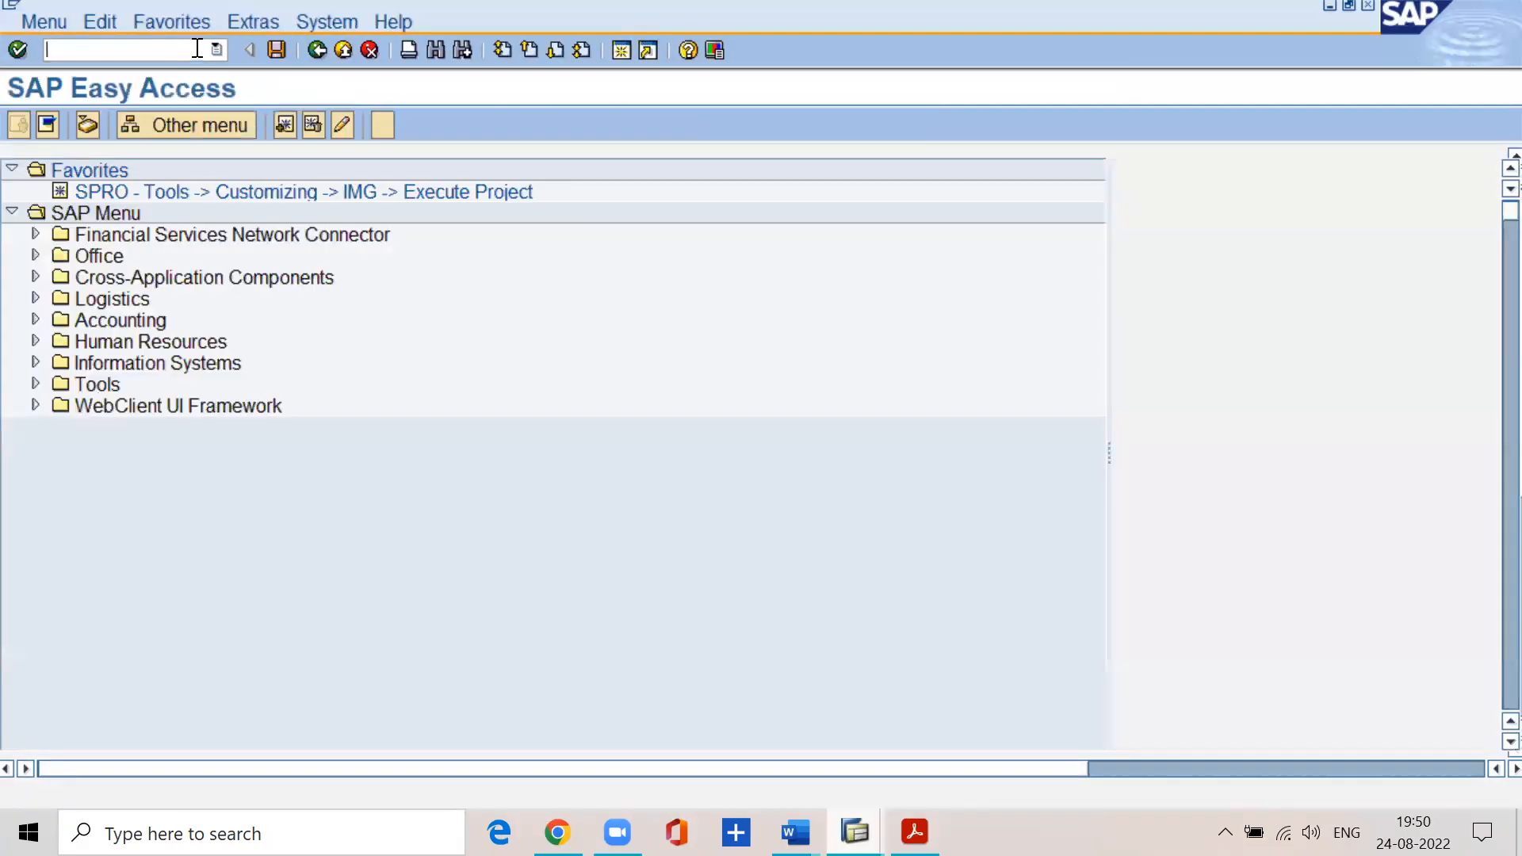
text(fs00)
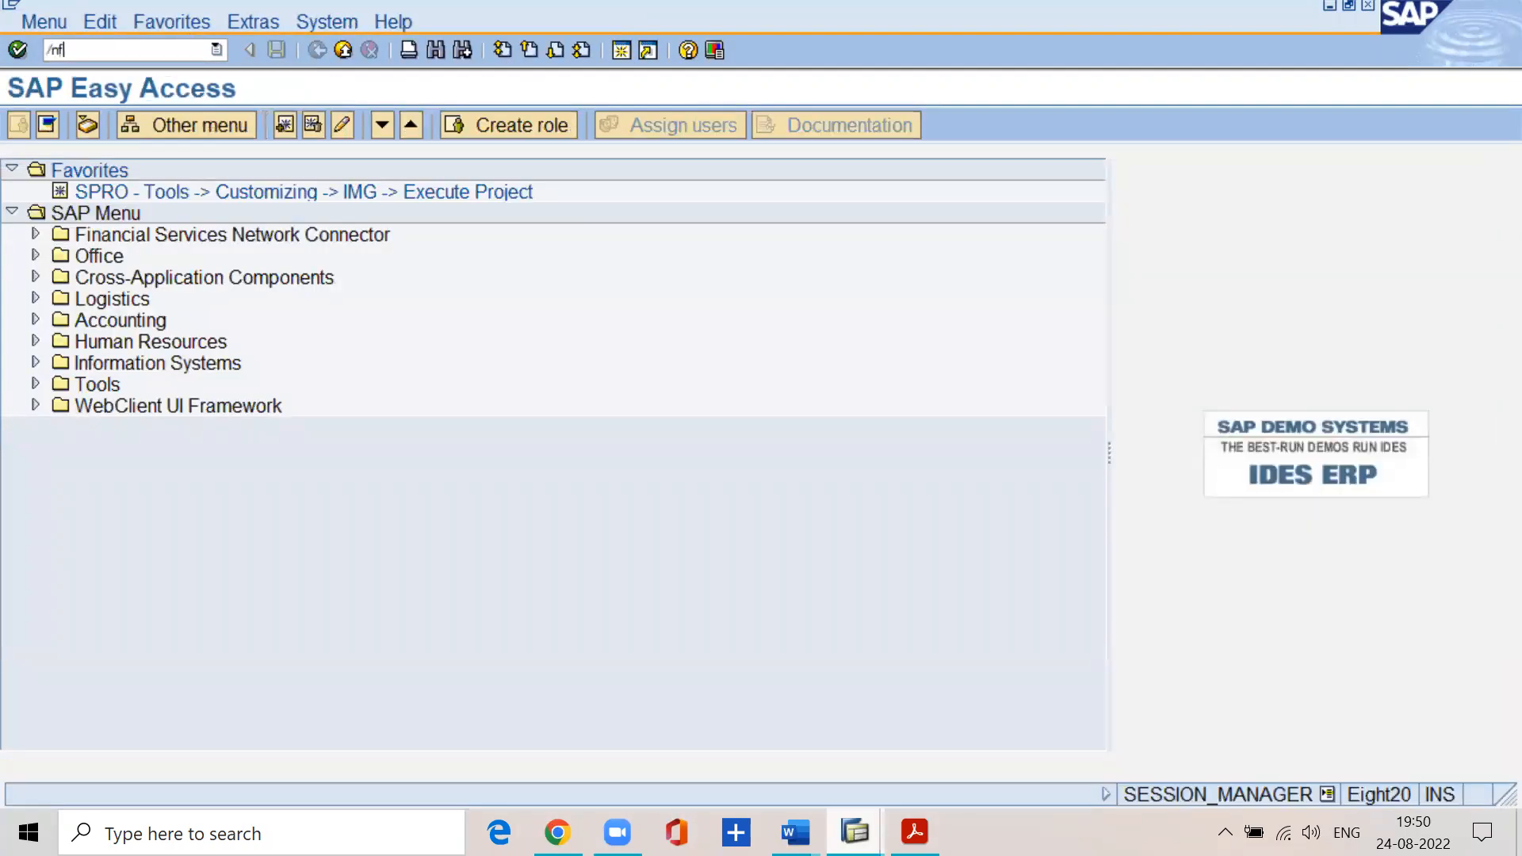
key(Return)
click(269, 171)
key(BackSpace)
key(BackSpace)
key(BackSpace)
key(BackSpace)
key(BackSpace)
key(BackSpace)
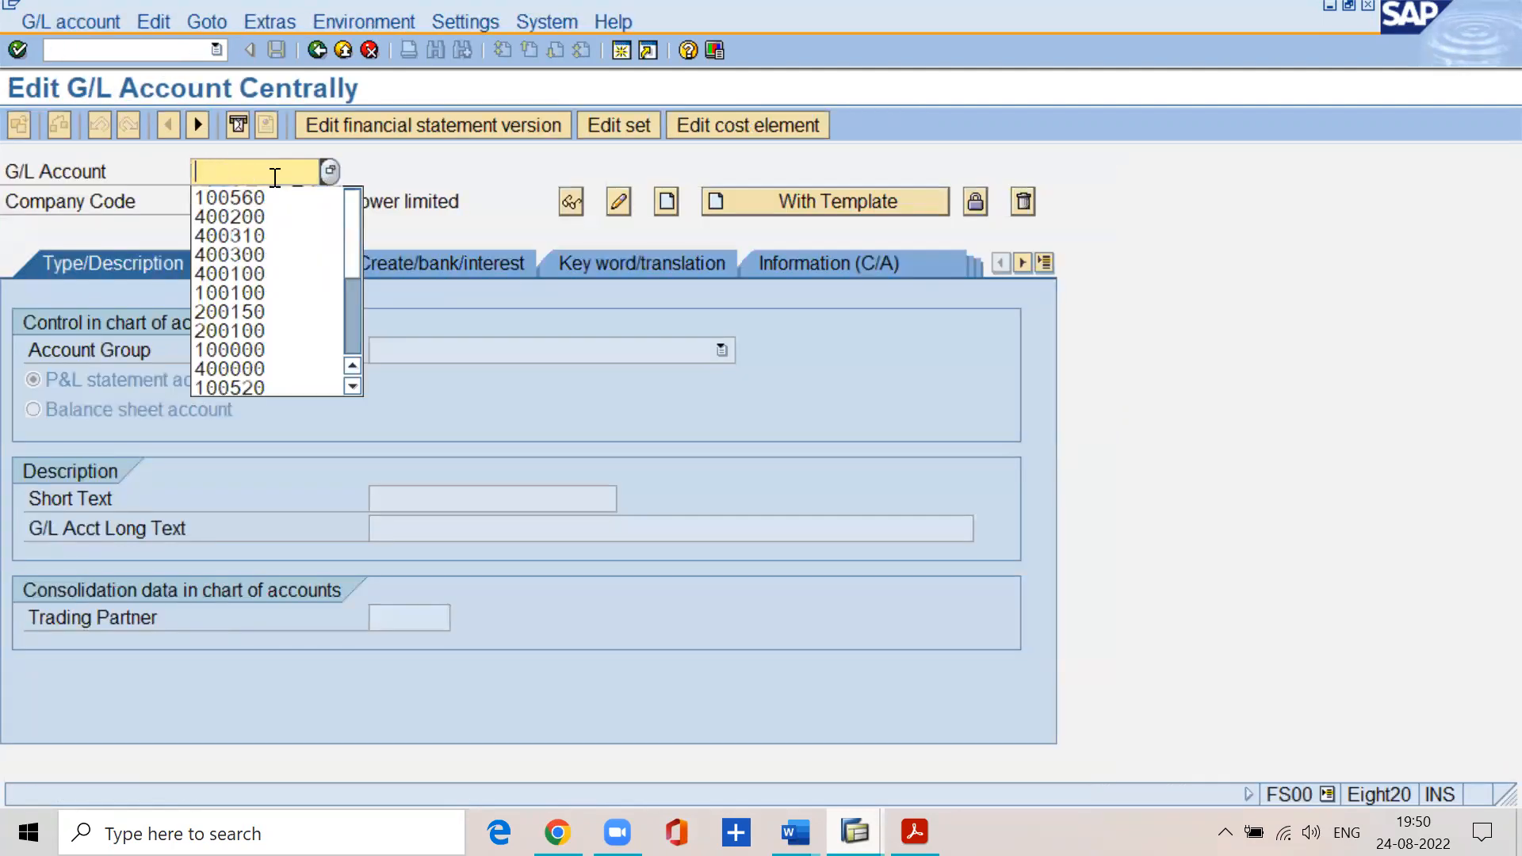
text(200100)
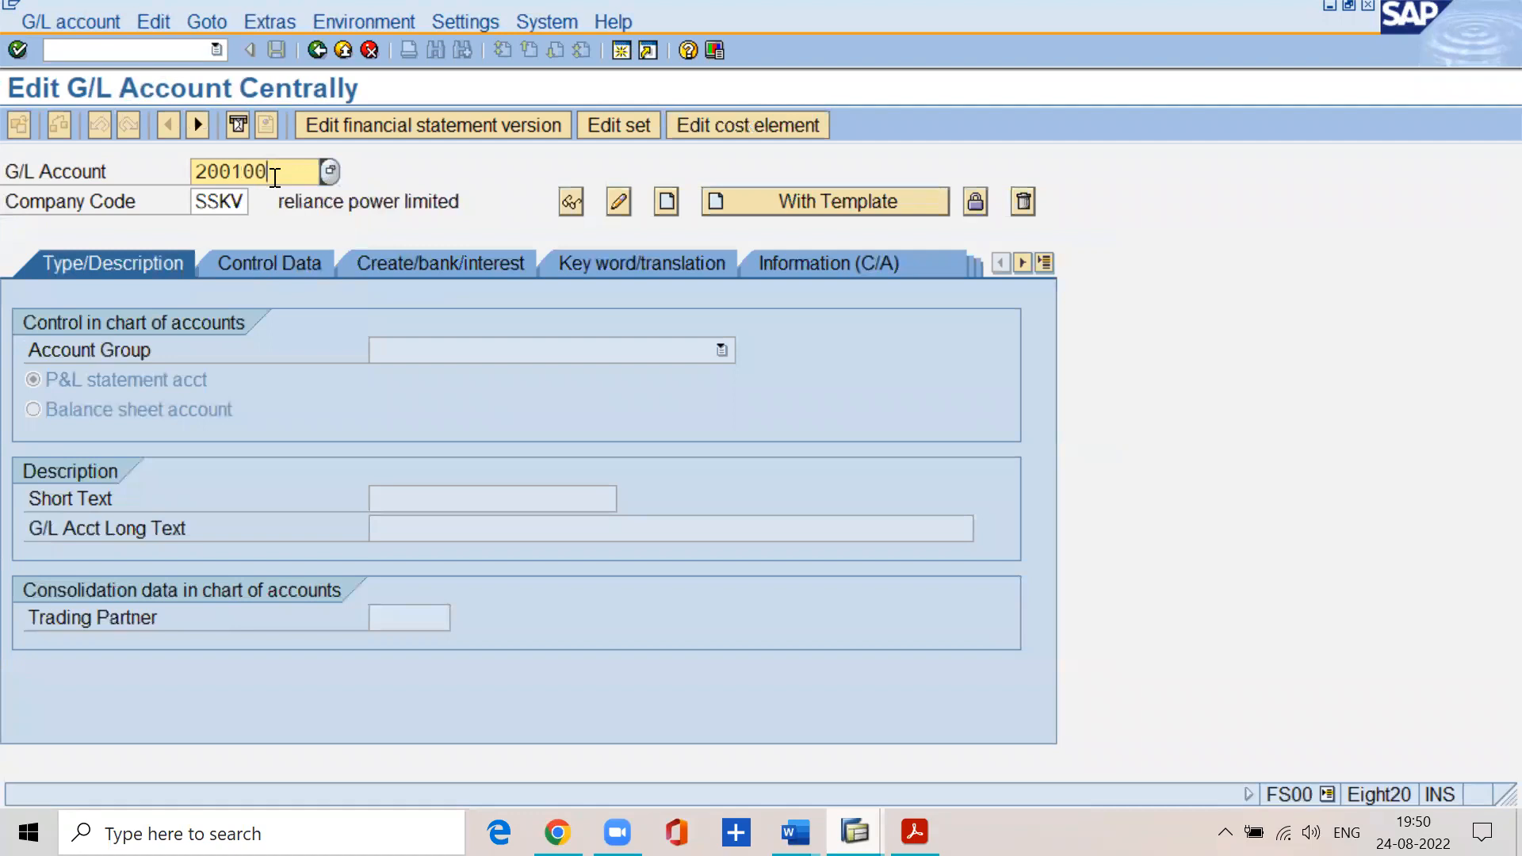
- Open the cash account in change mode and point out its field status group among the document creation settings
click(94, 18)
click(78, 128)
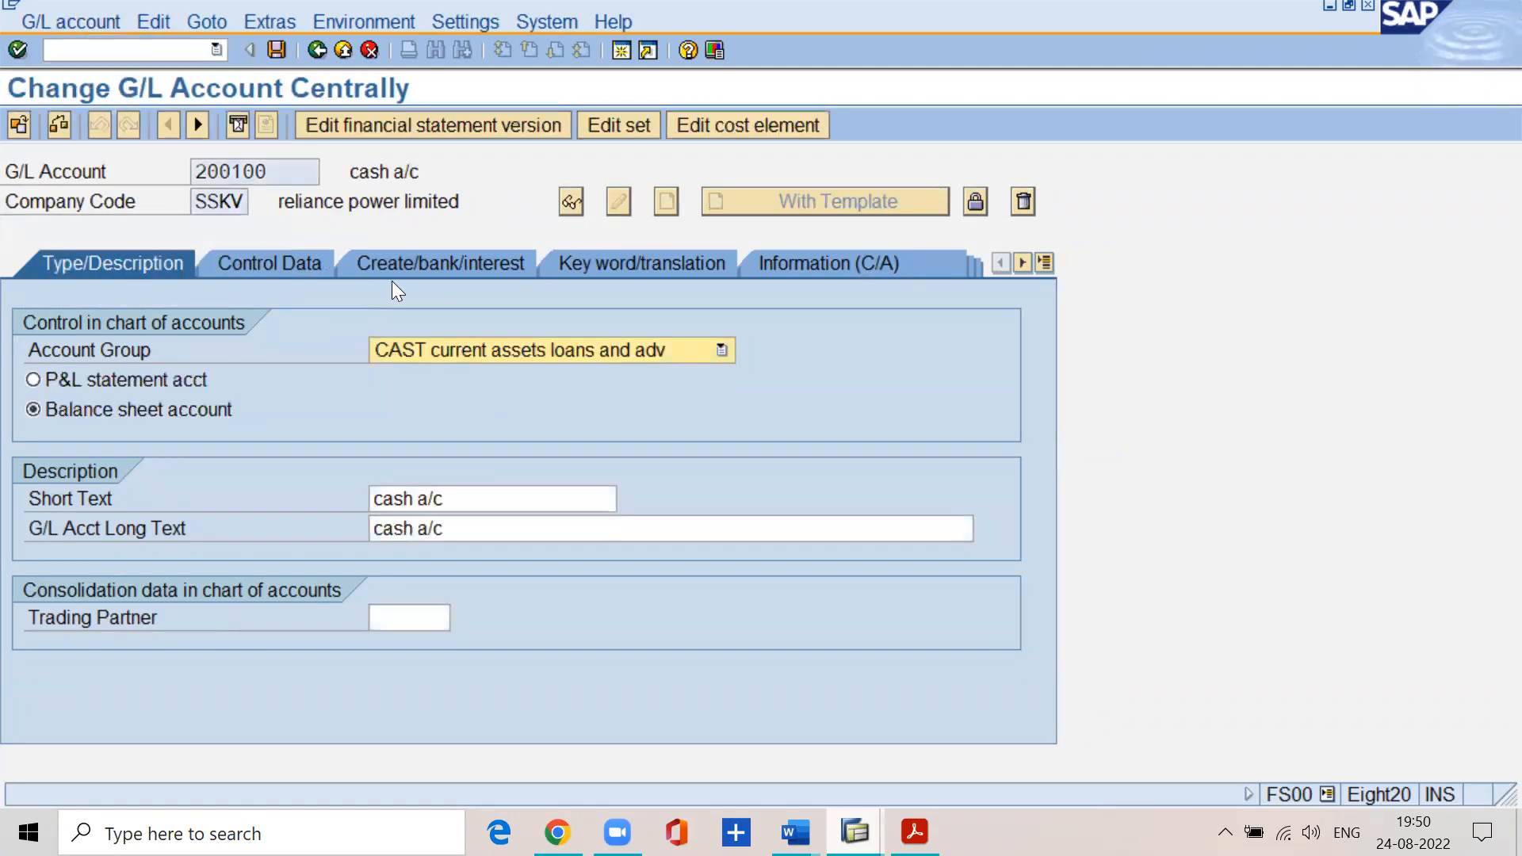
click(404, 265)
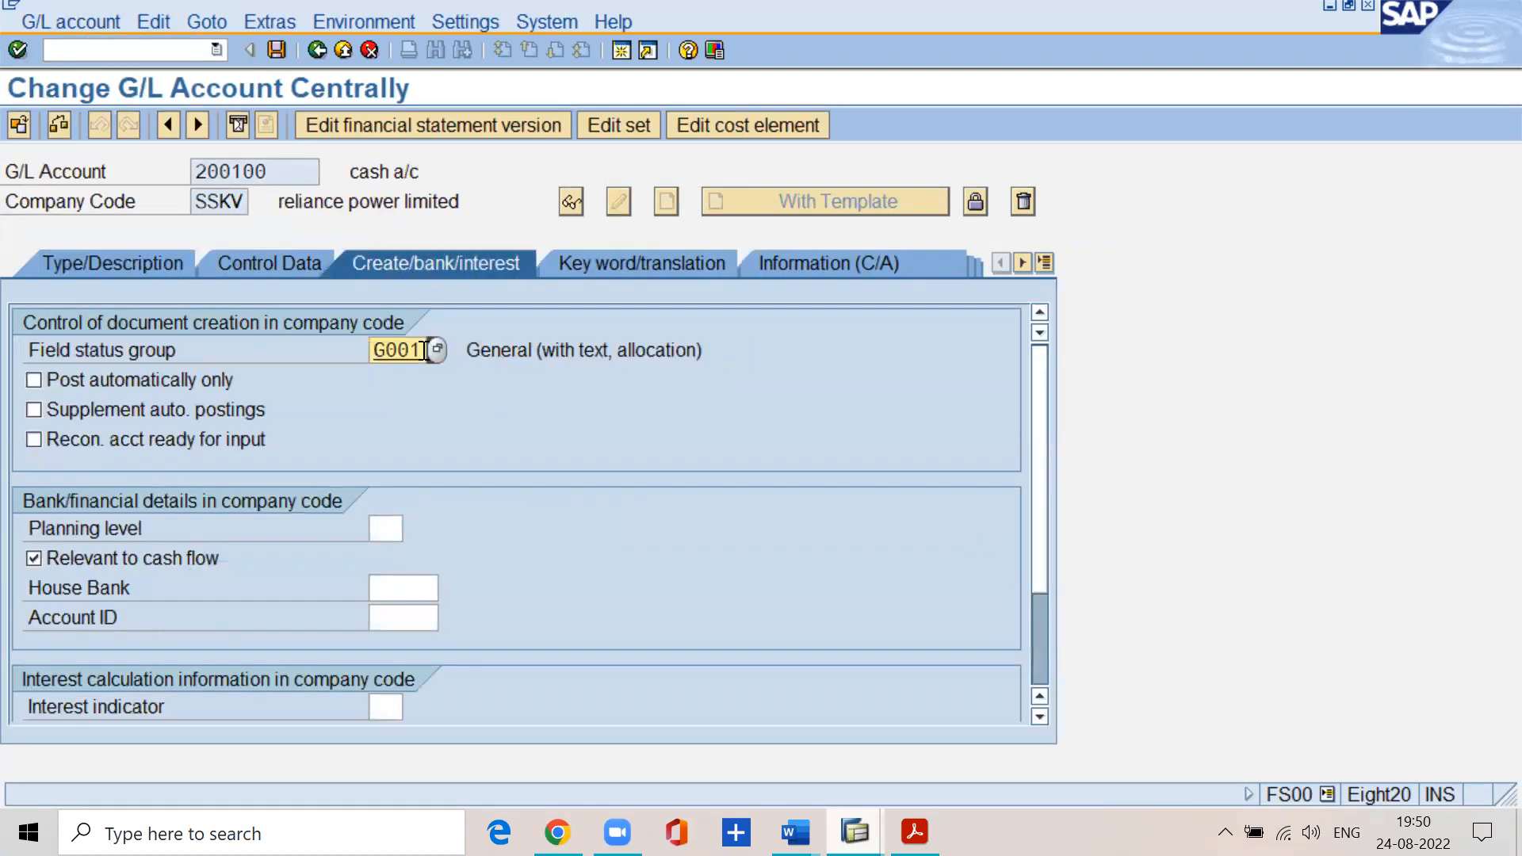
drag(425, 351, 299, 351)
- Open the field status variants overview in a new session with transaction /nobc4
click(621, 51)
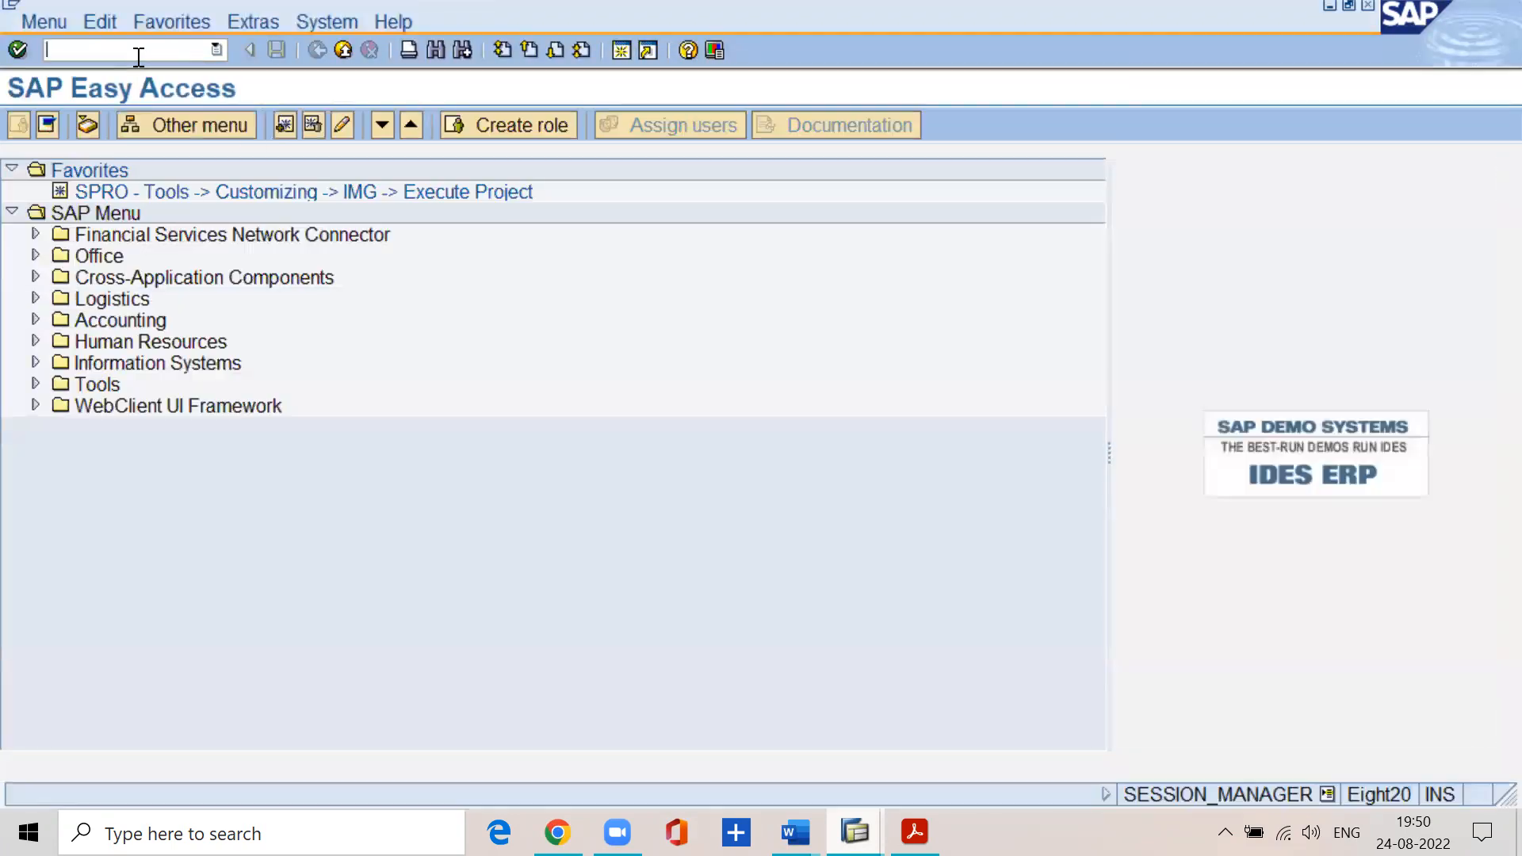
text(/nobc4)
key(Return)
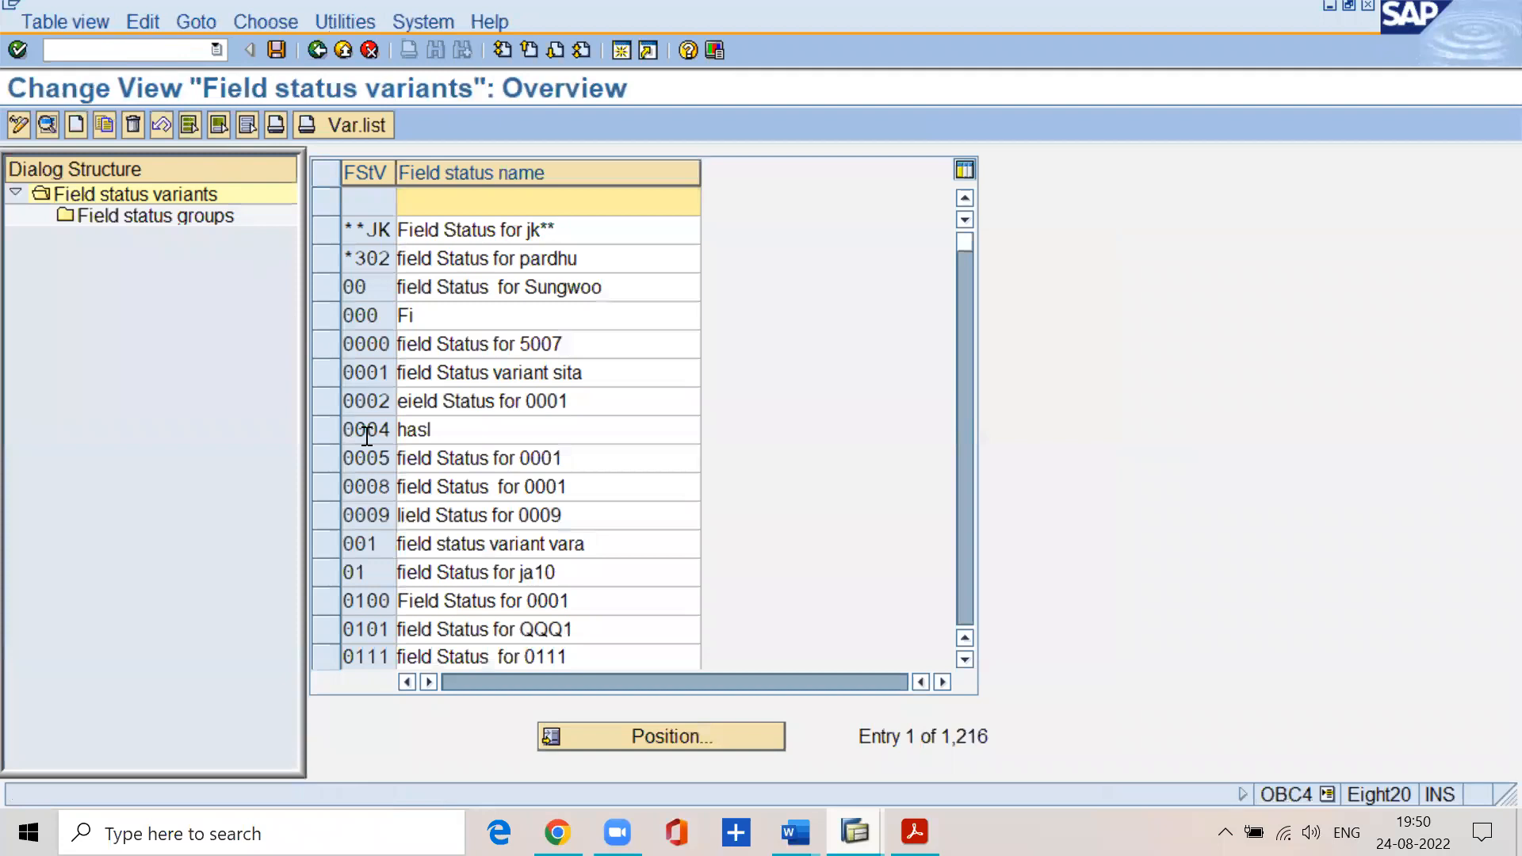
- Find field status variant SSKV in the overview and open its field status group G001
click(579, 734)
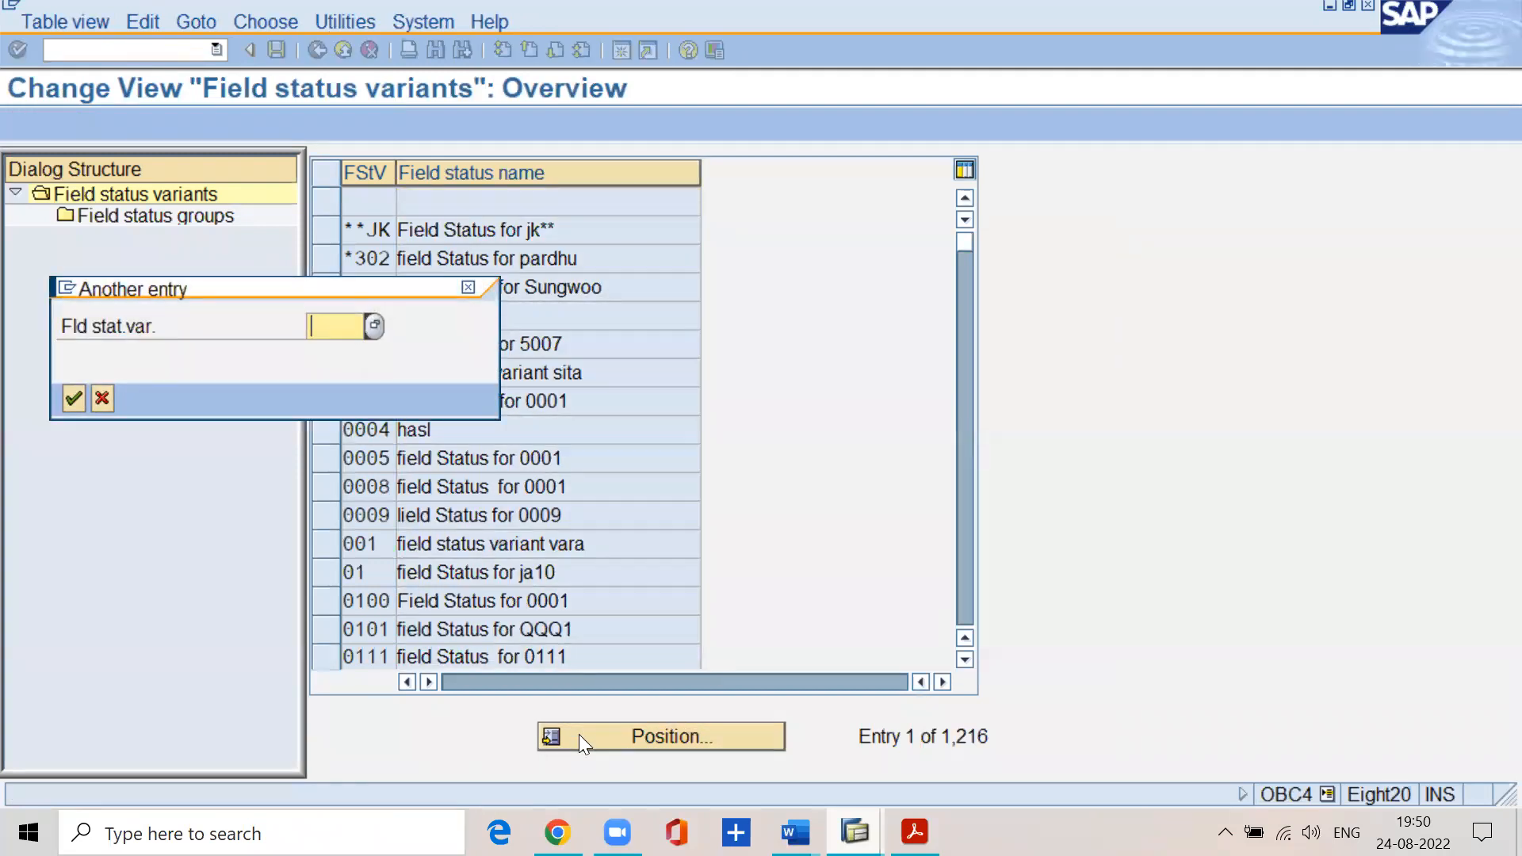
text(sskv)
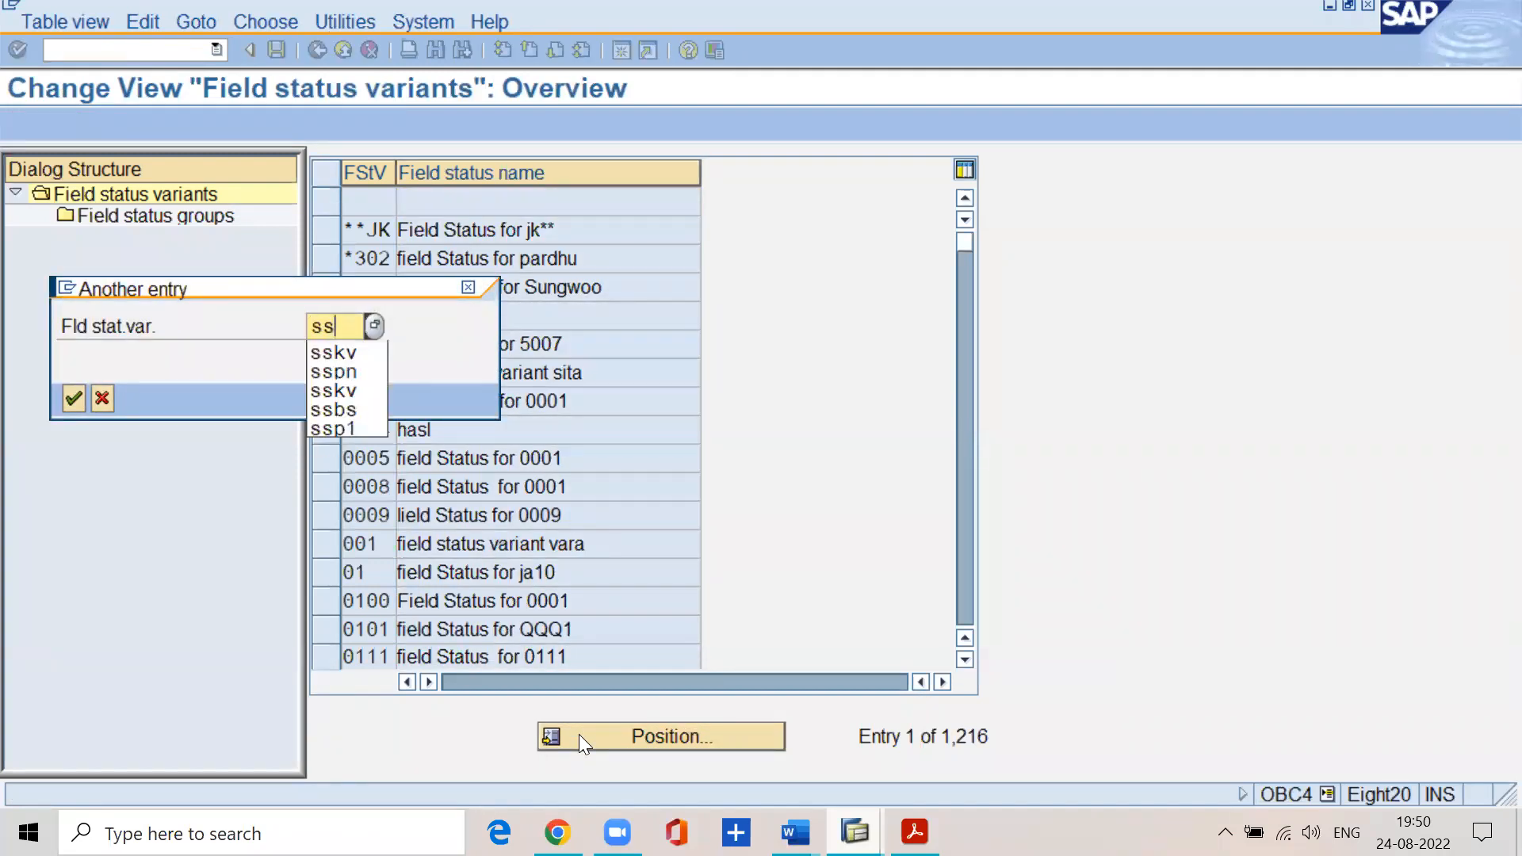
key(Return)
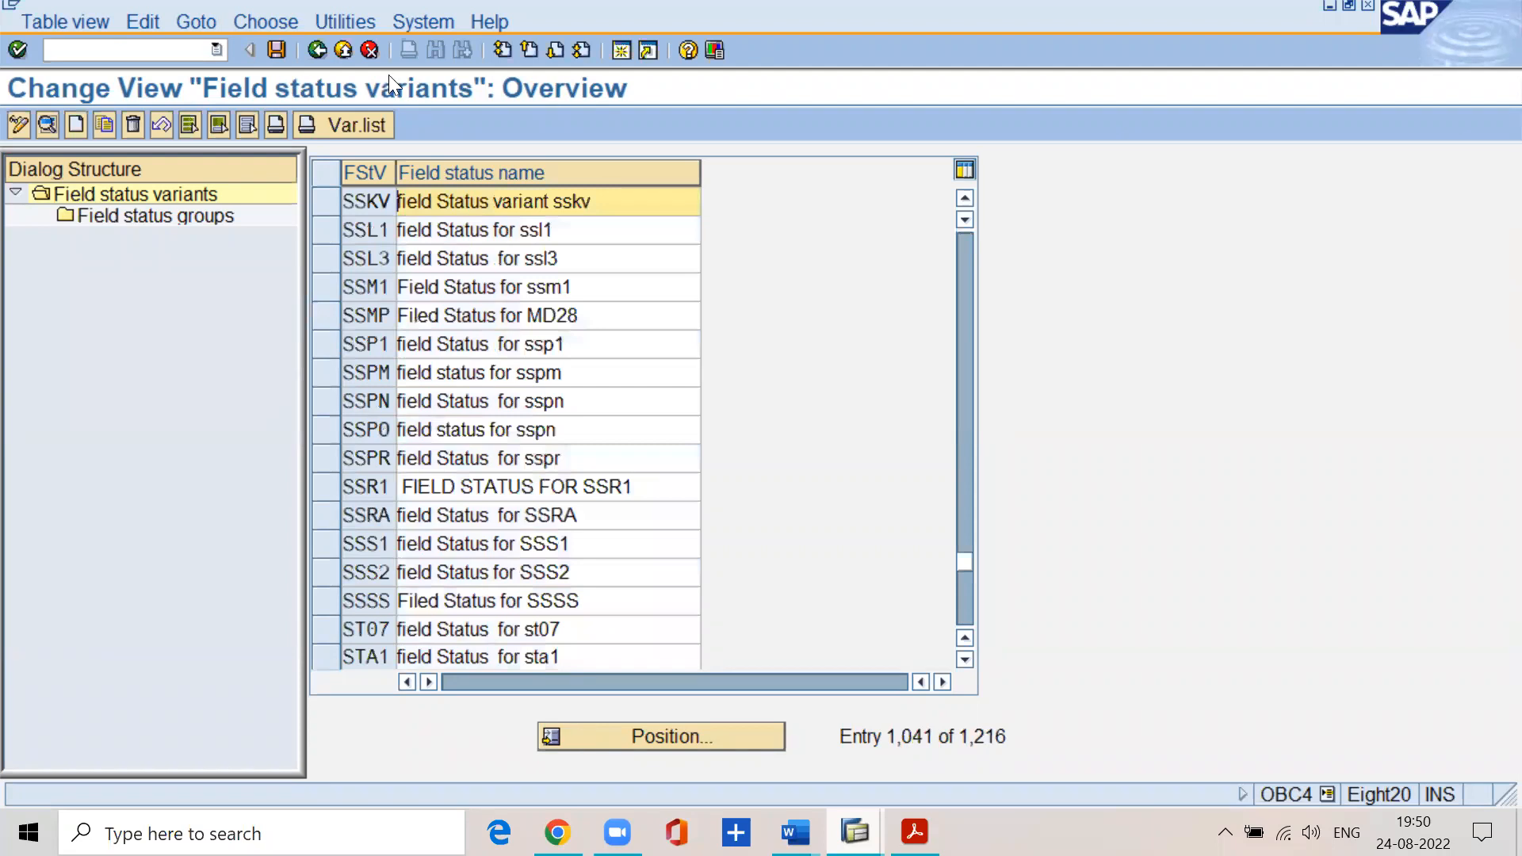
click(324, 199)
click(195, 213)
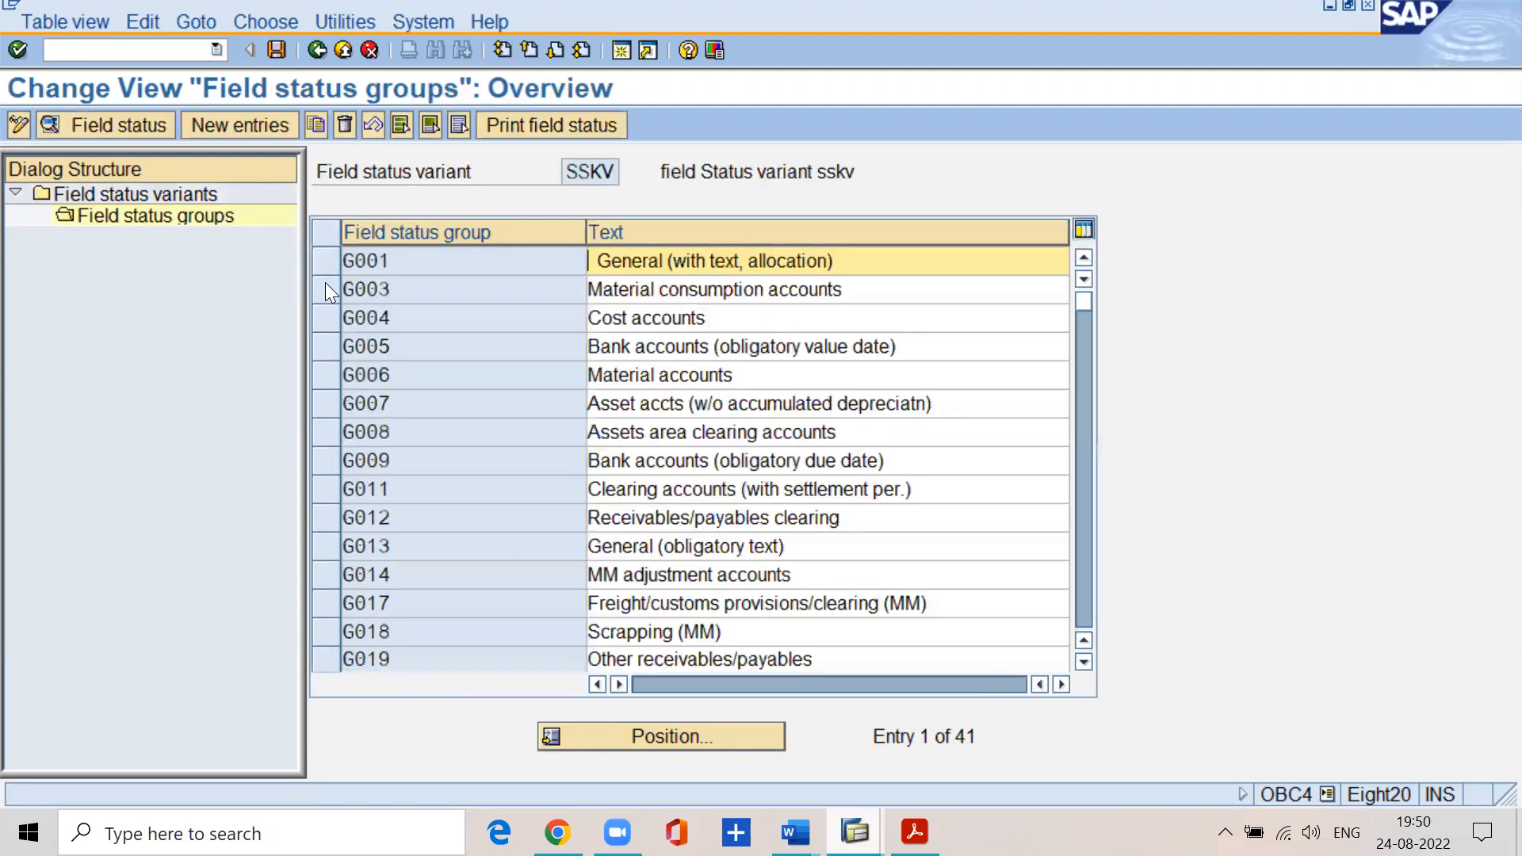
double_click(424, 260)
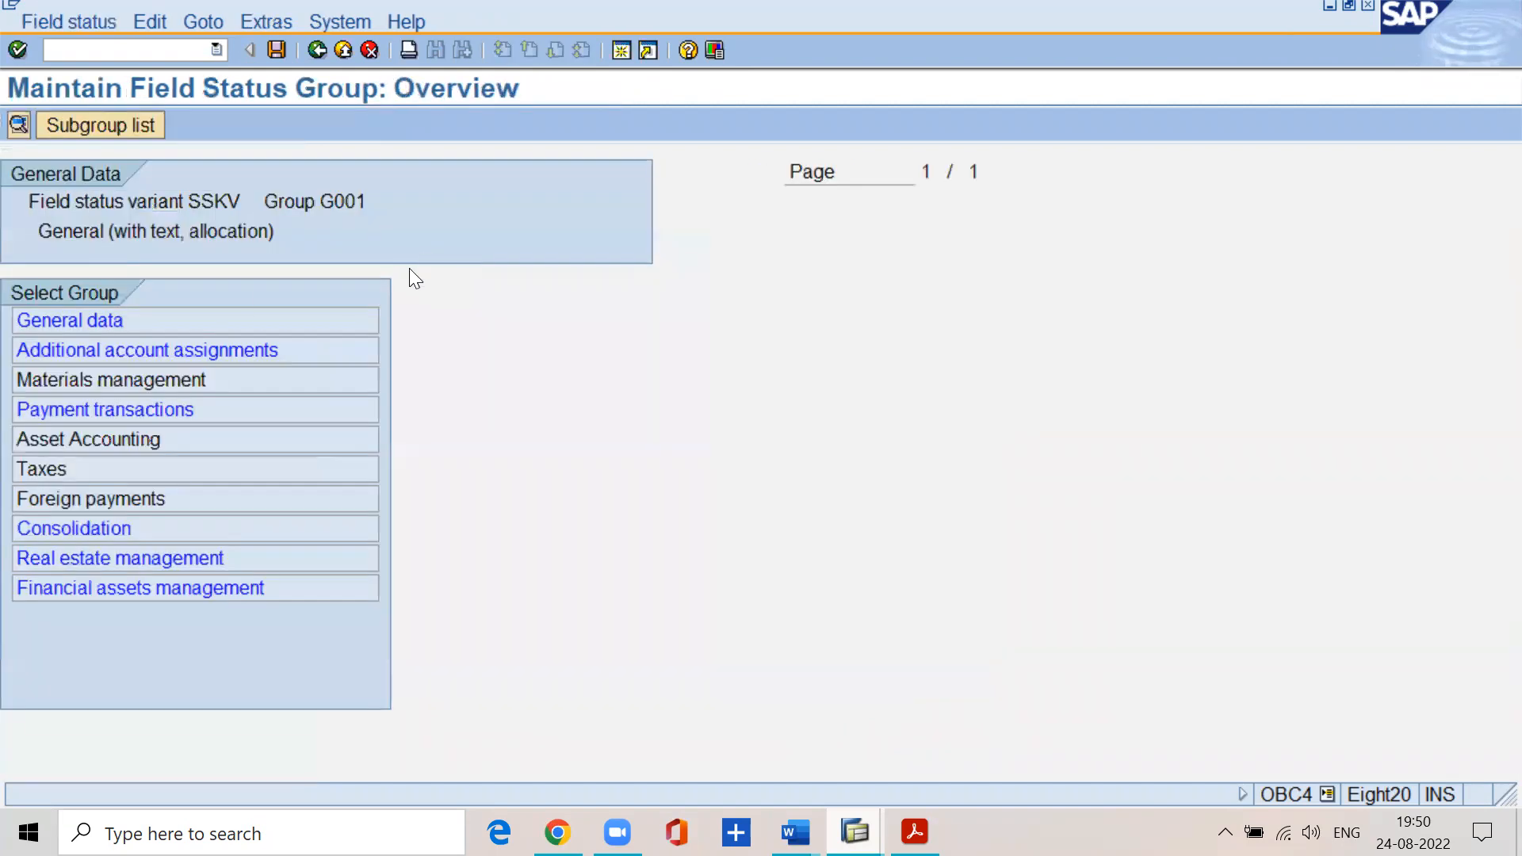
- Point out the Text field's required entry status in group G001's general data, then open the additional account assignments
click(105, 320)
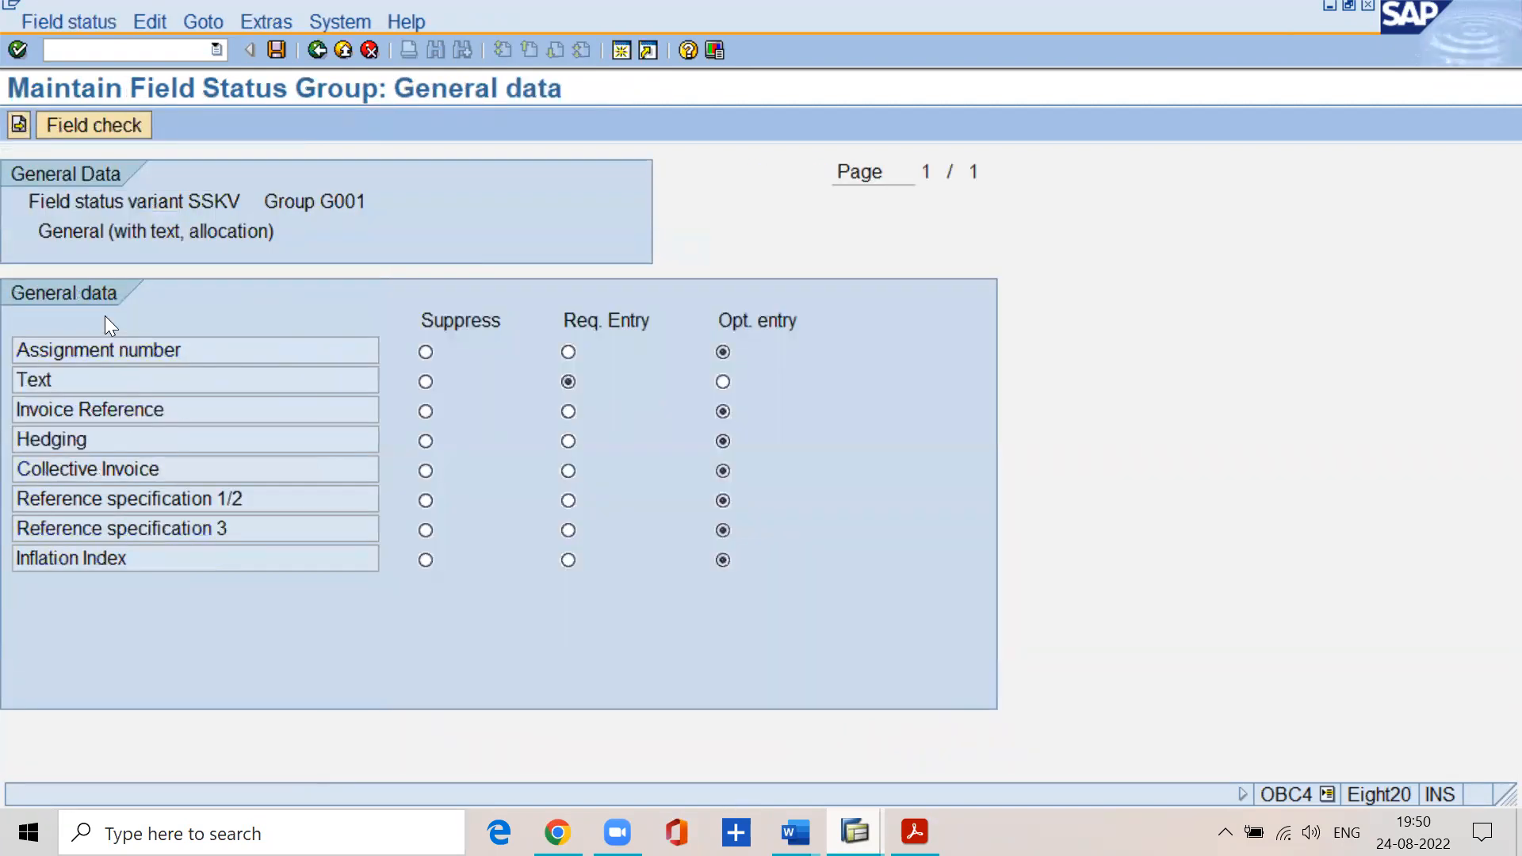
drag(85, 384, 4, 394)
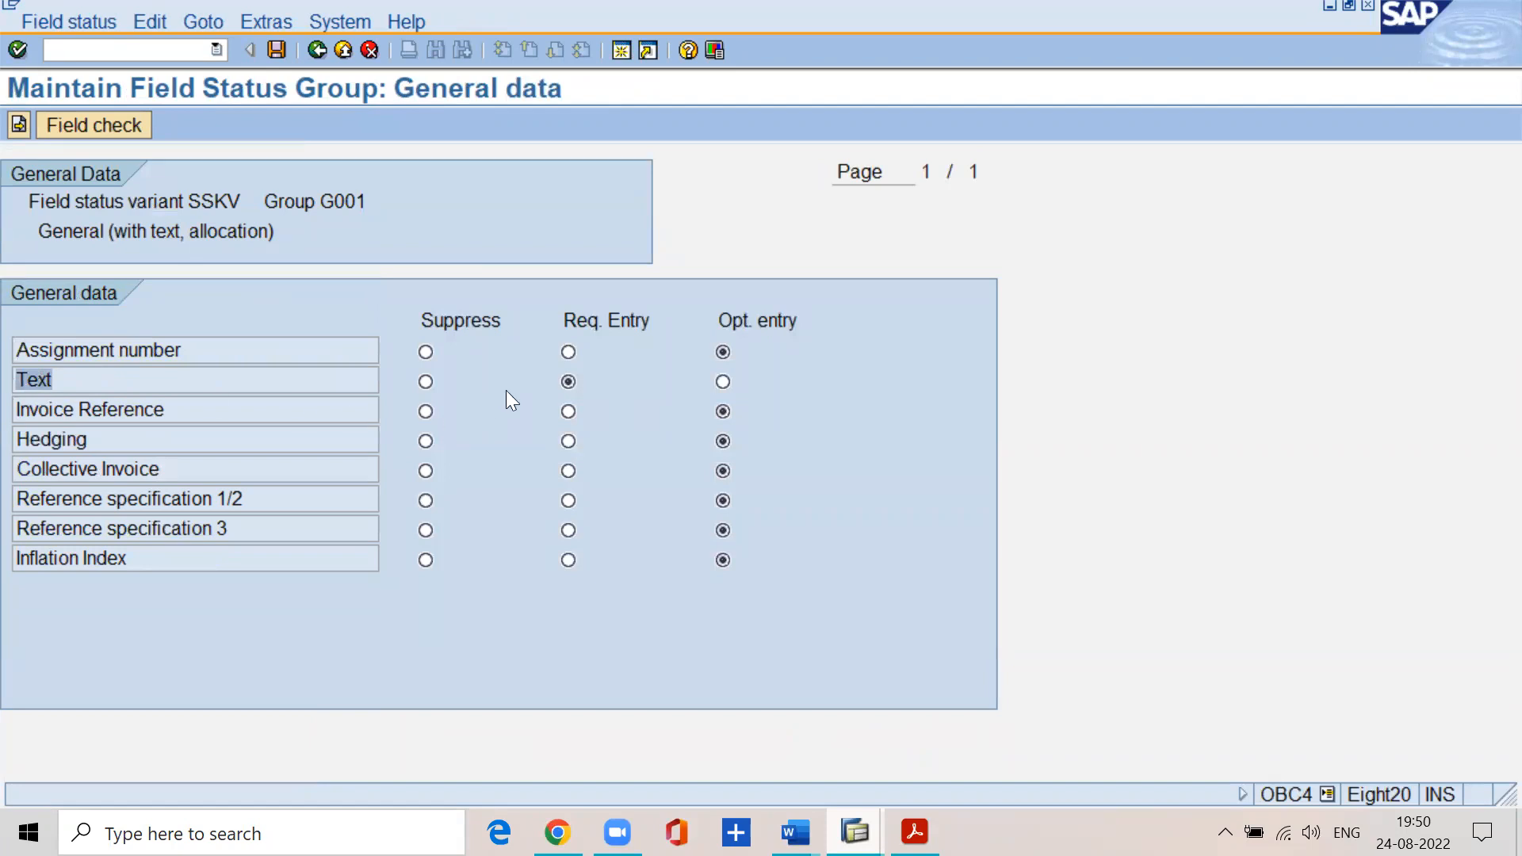
click(570, 382)
drag(315, 200, 374, 199)
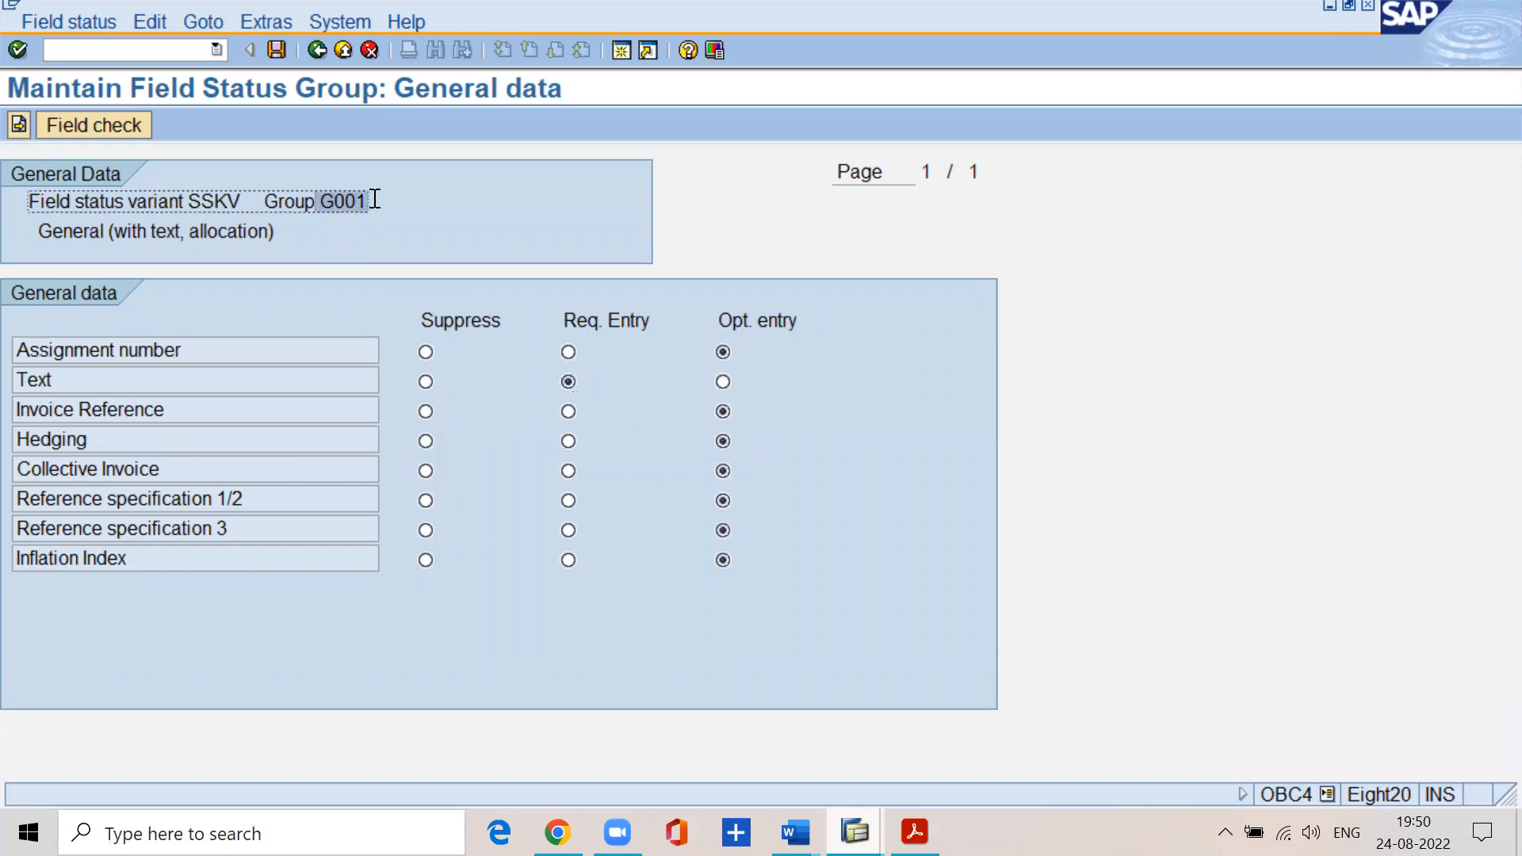
drag(119, 378, 13, 388)
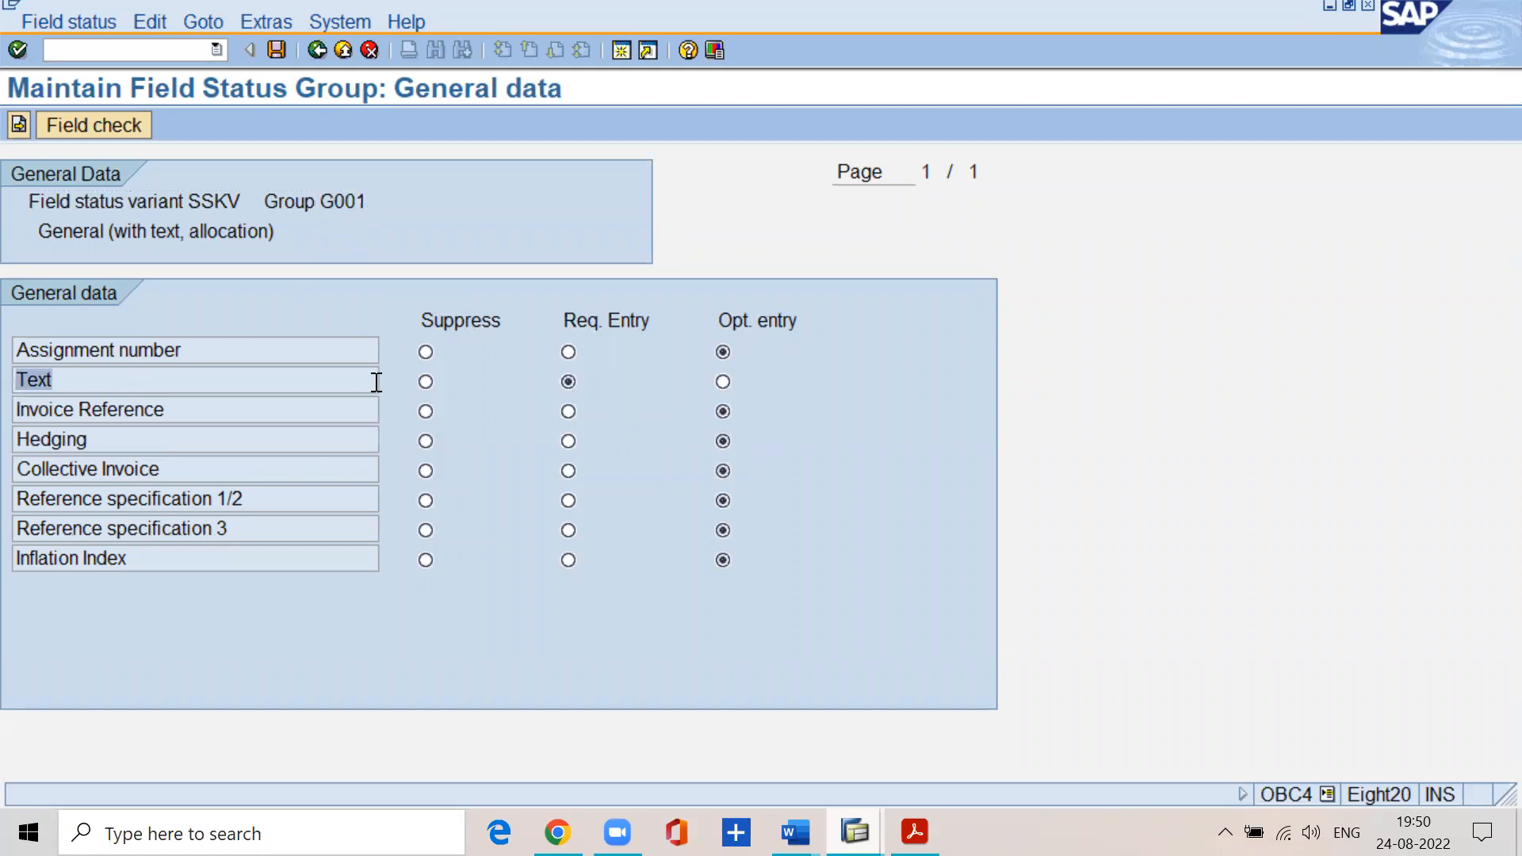
click(327, 50)
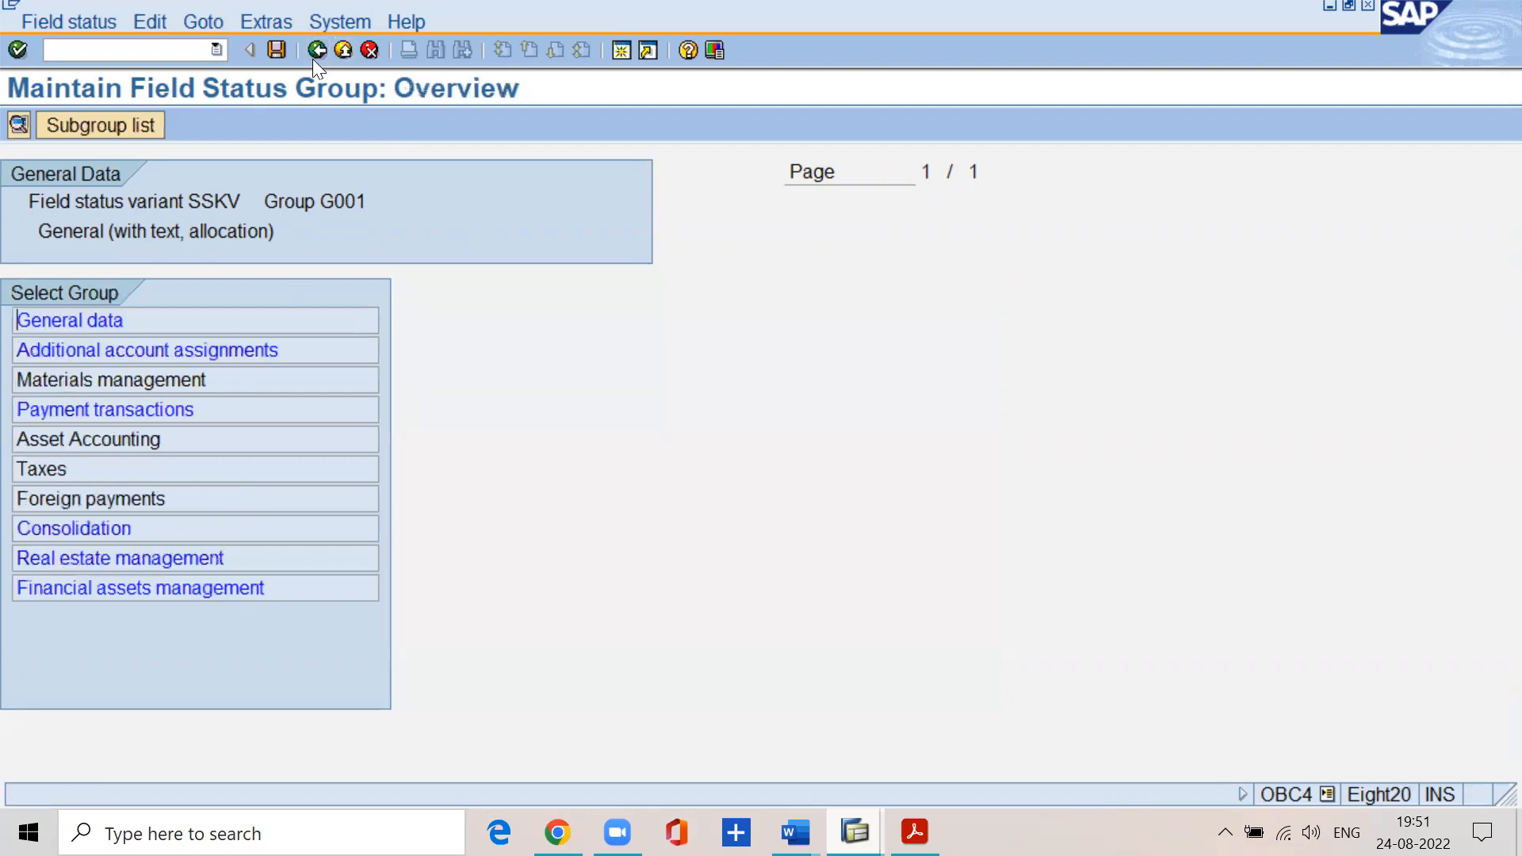
double_click(249, 349)
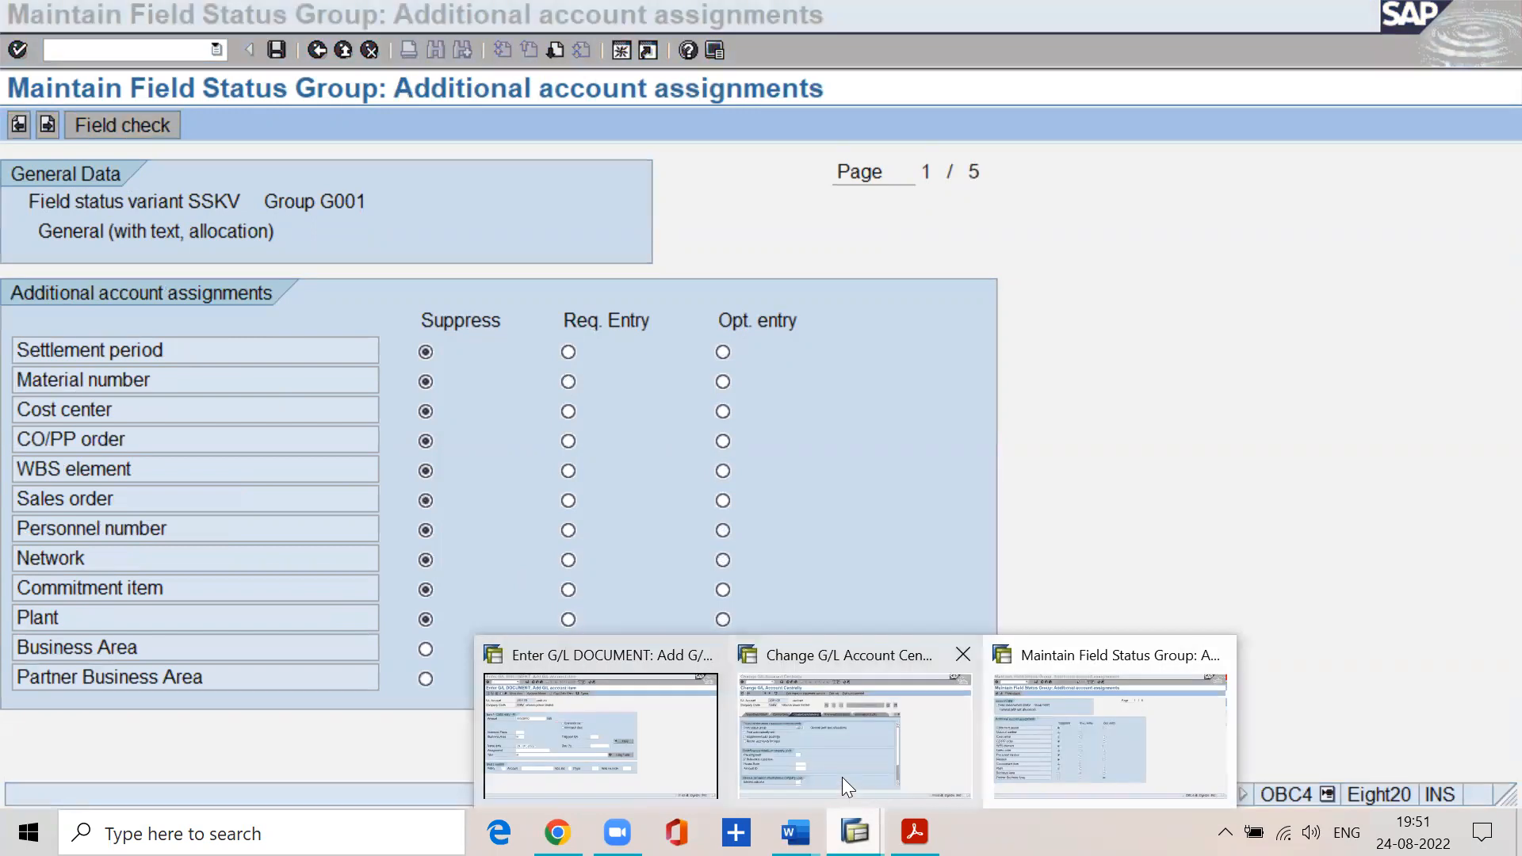
- Point out the field status group and G/L account number in the cash account master, then return to the G/L document session
click(837, 766)
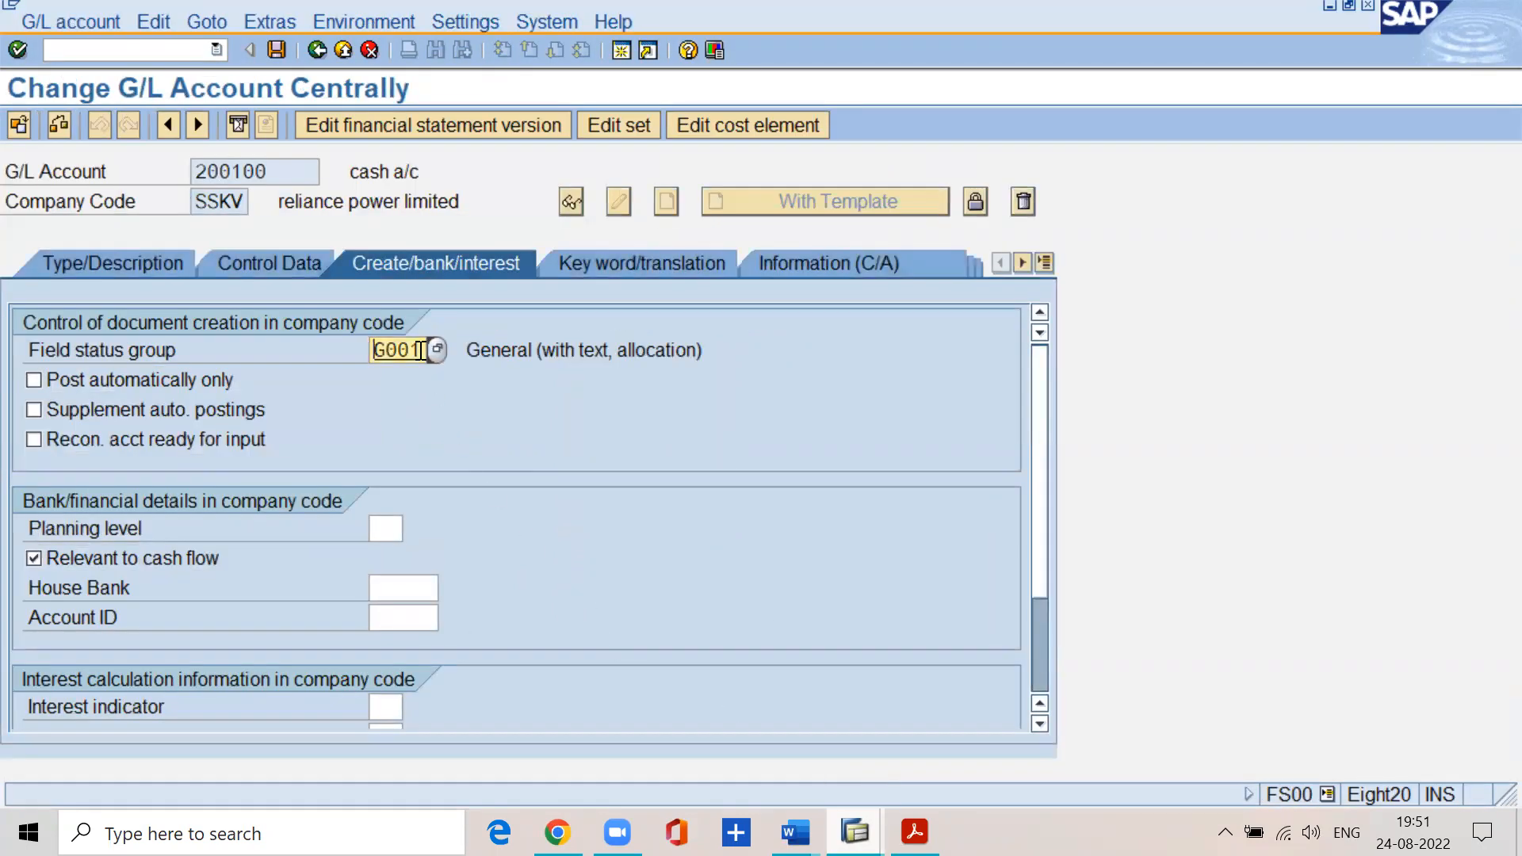
drag(424, 350, 347, 356)
drag(265, 171, 157, 173)
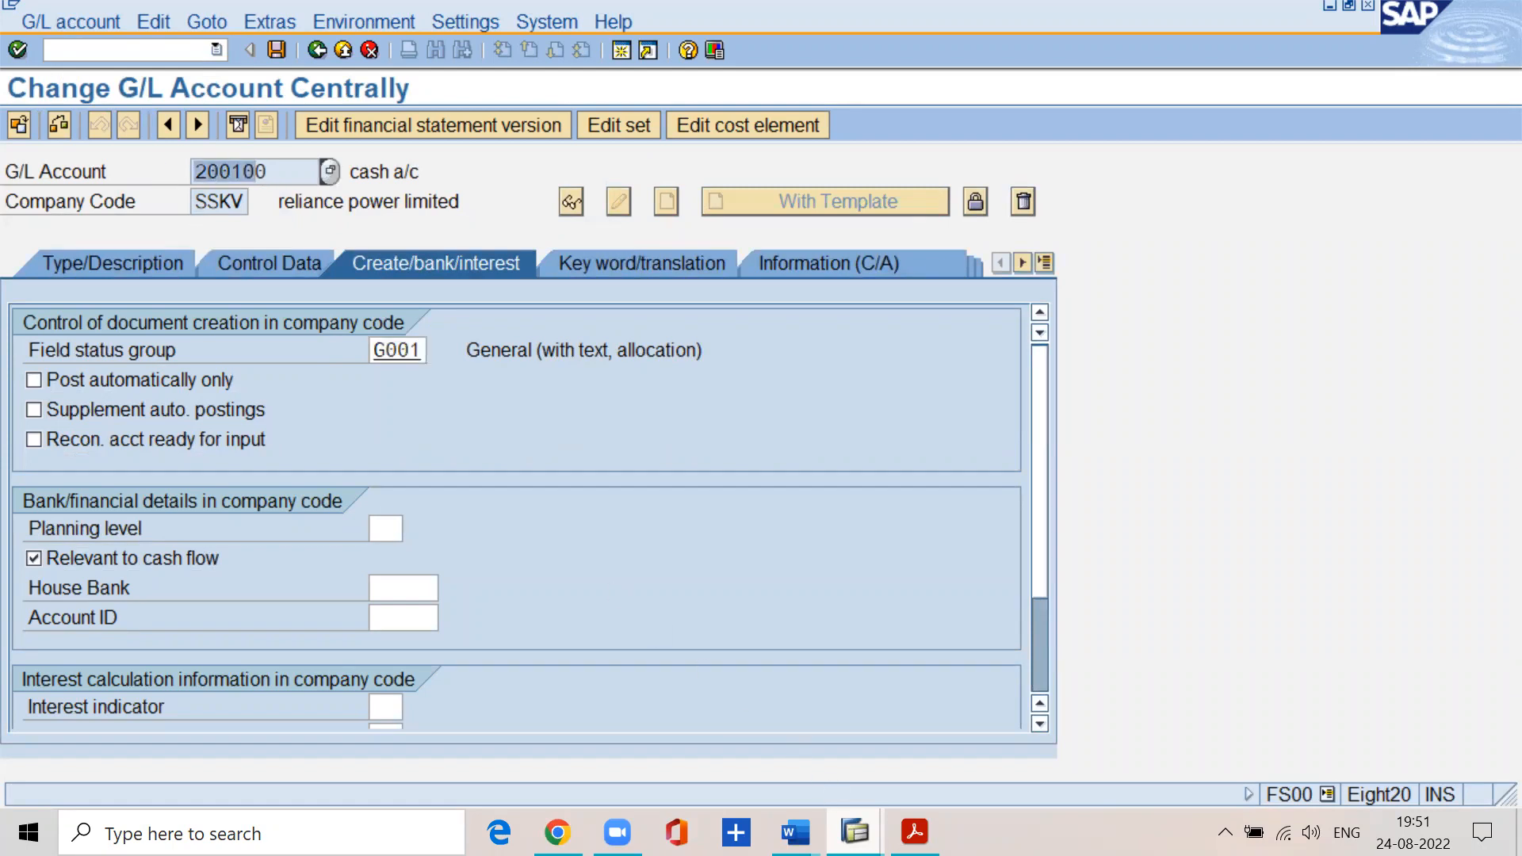
mouse_move(854, 832)
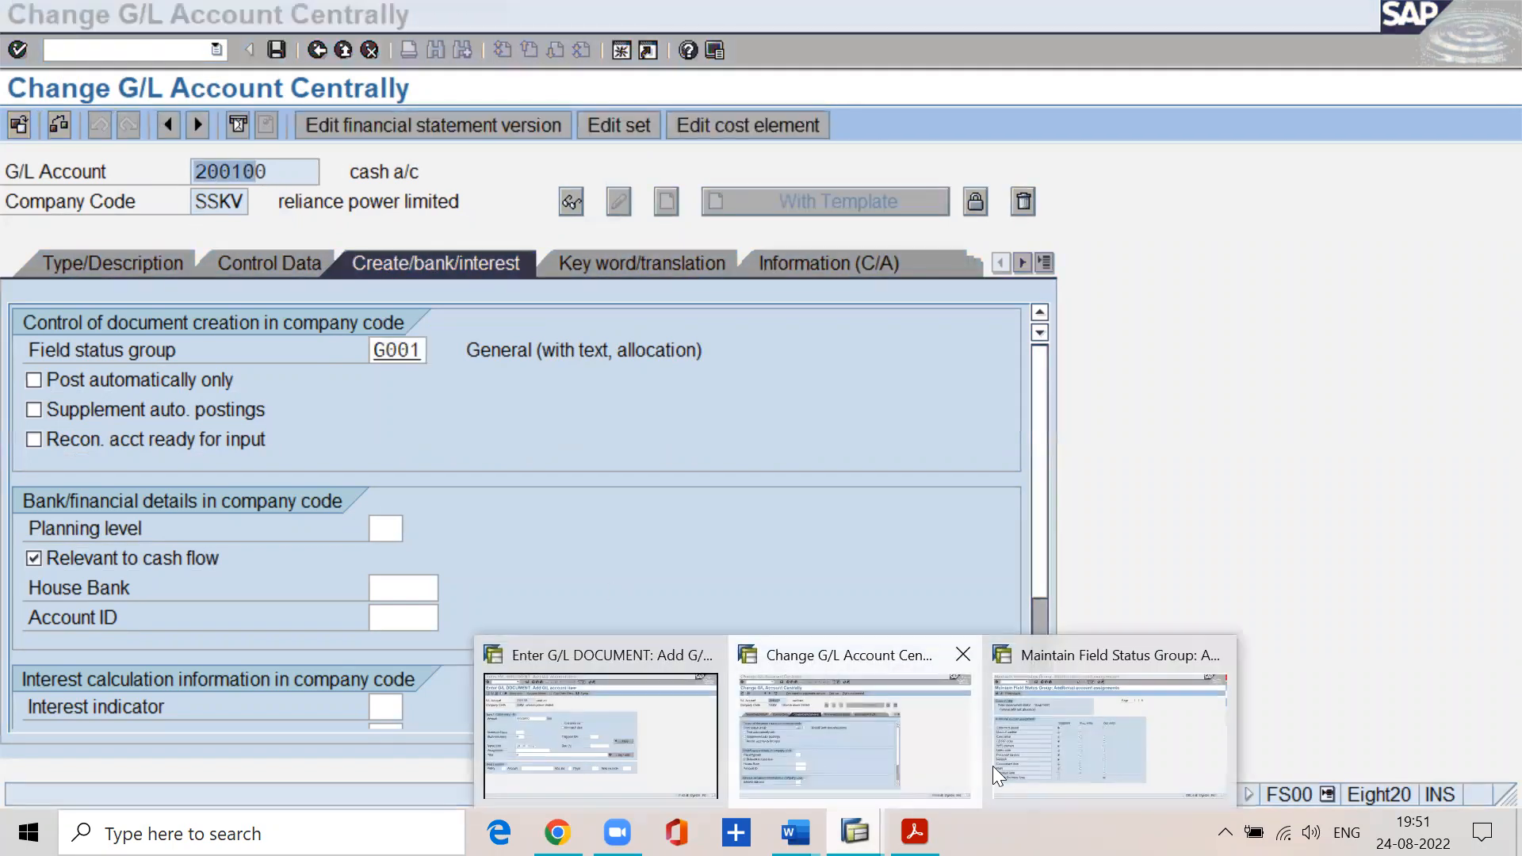
click(645, 747)
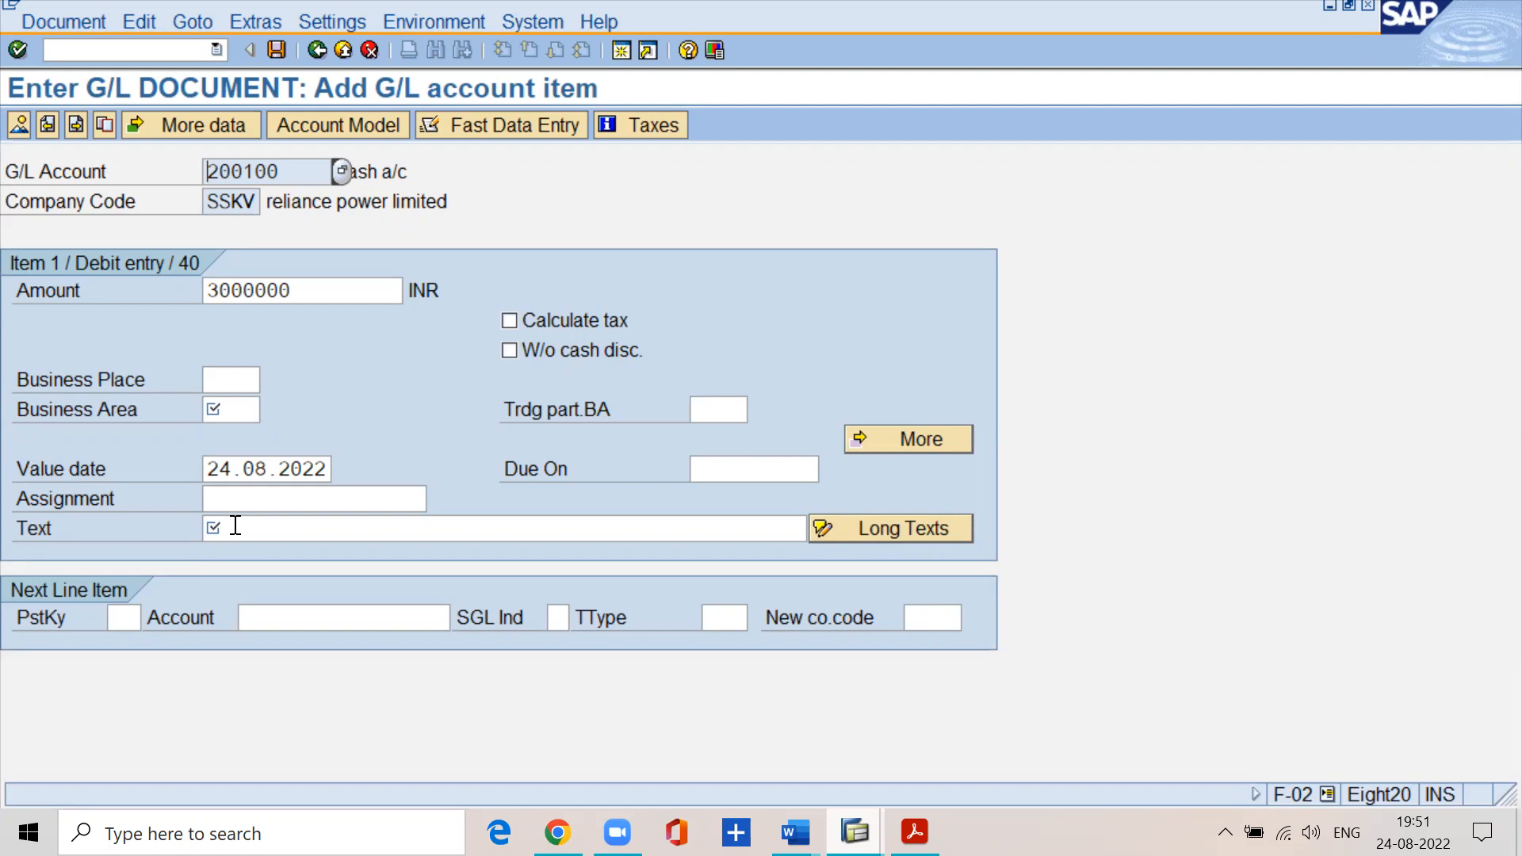
- Switch to FI material .pdf in Acrobat Reader, go to page 22, and read on to the field status explanation on page 23
click(914, 833)
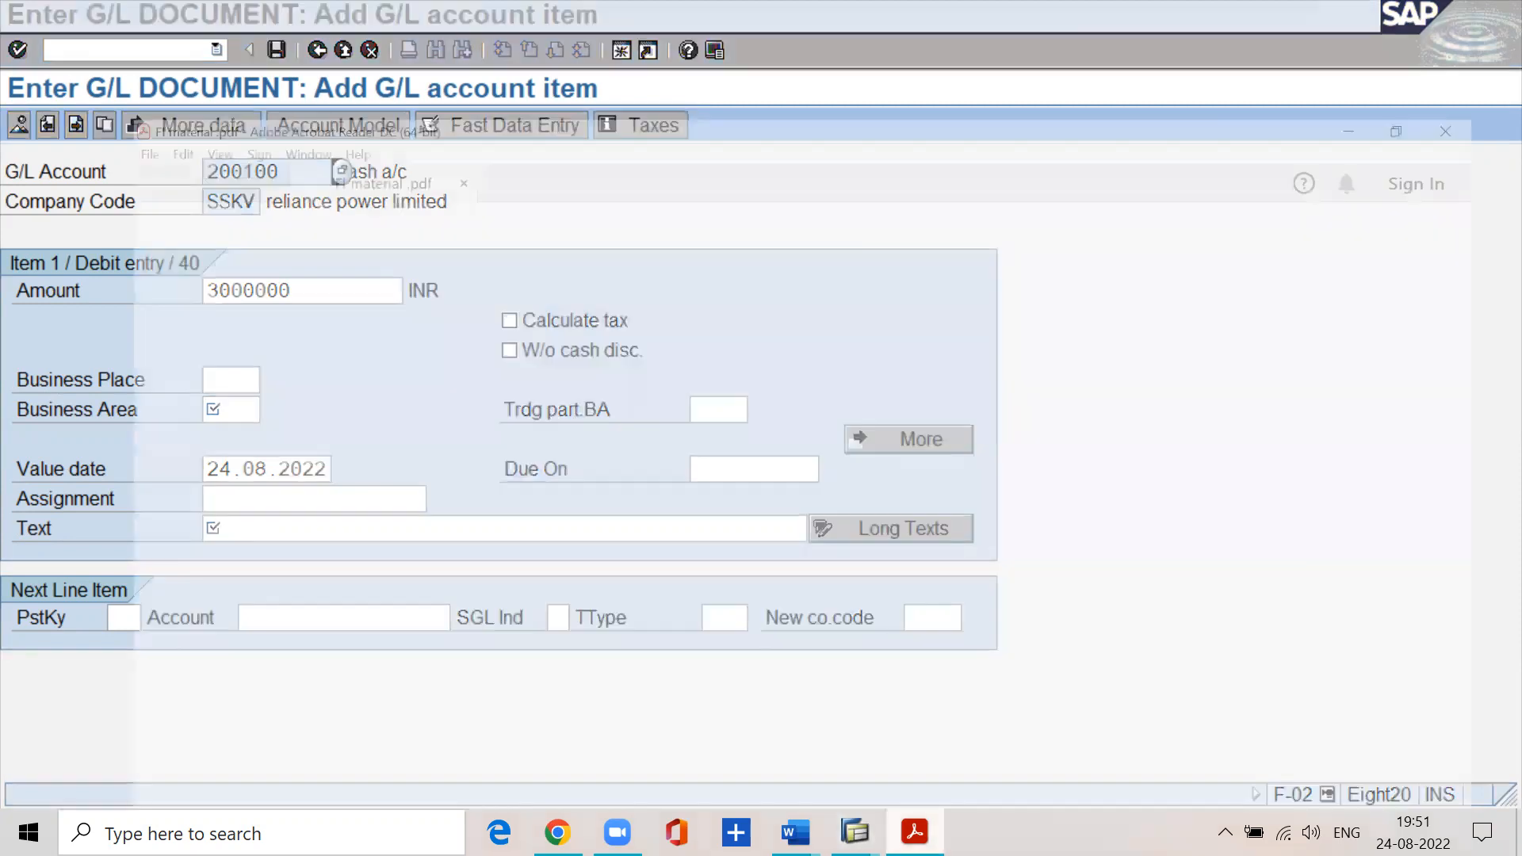
click(401, 120)
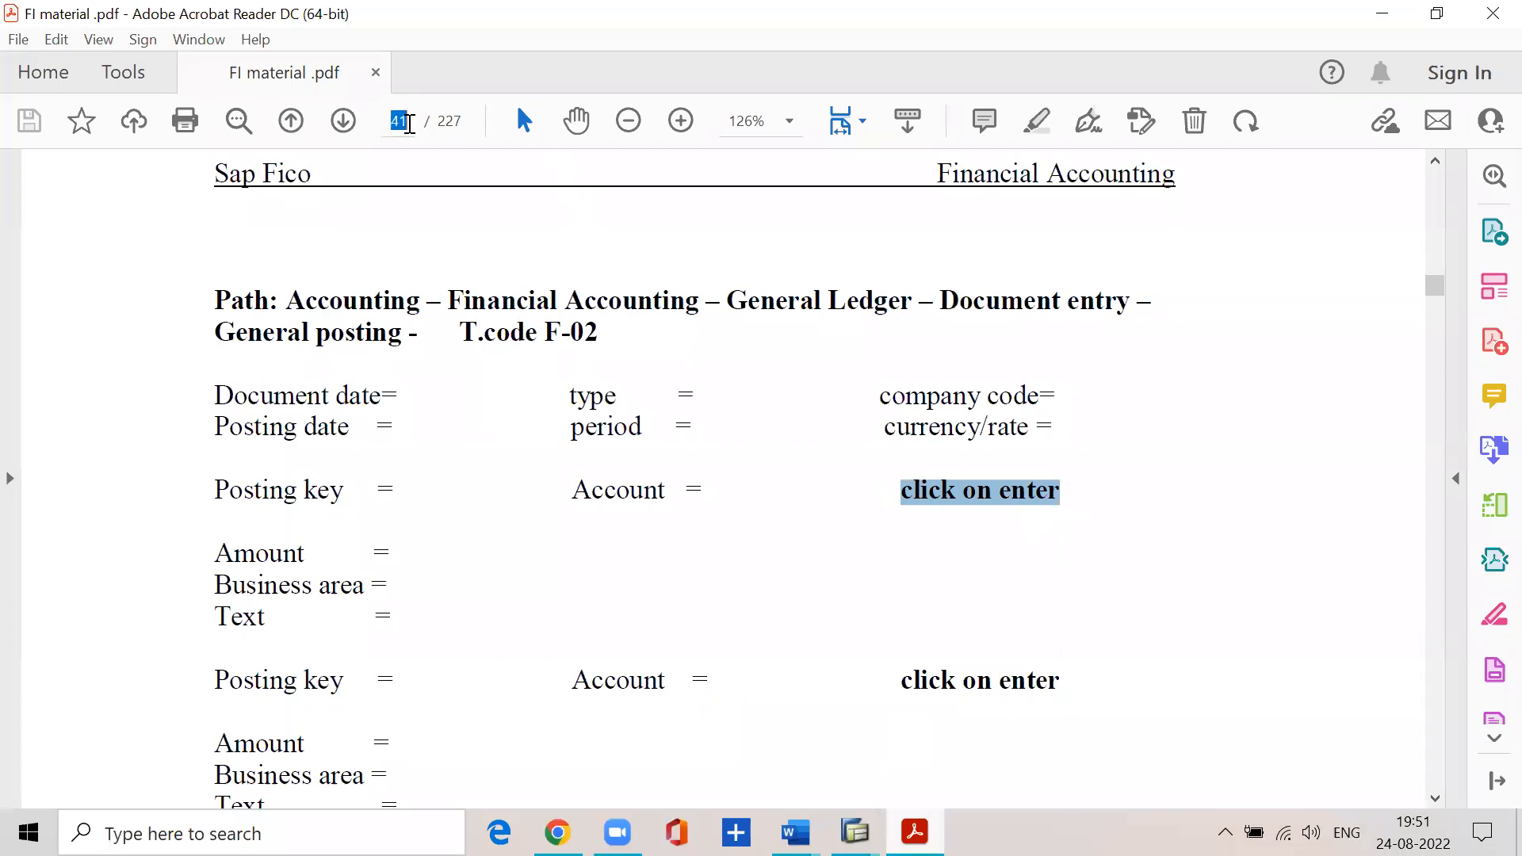
text(22)
key(Return)
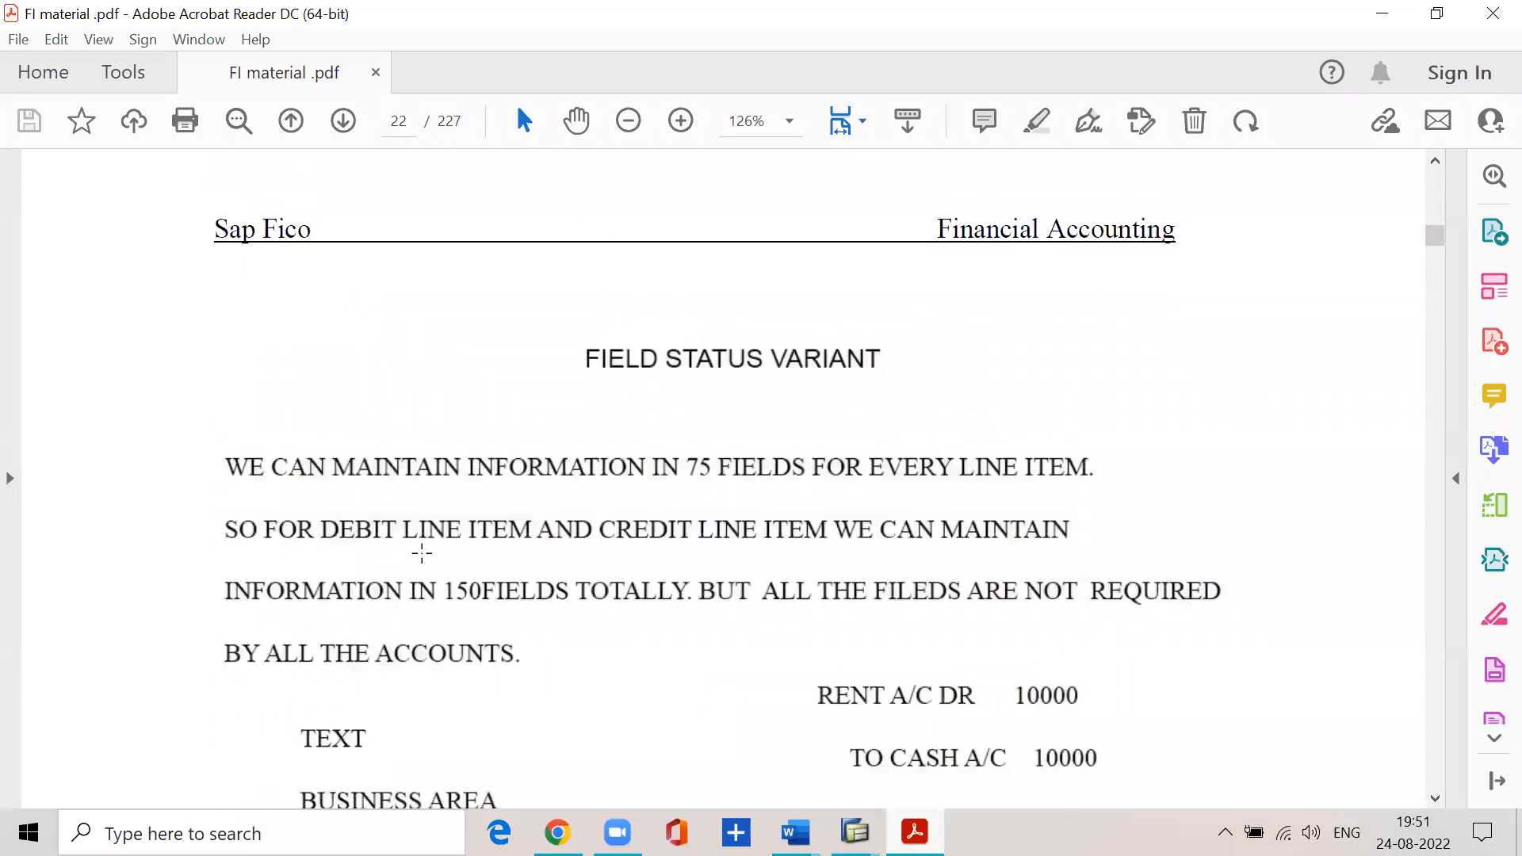
scroll(413, 582, down, 6)
scroll(410, 580, down, 15)
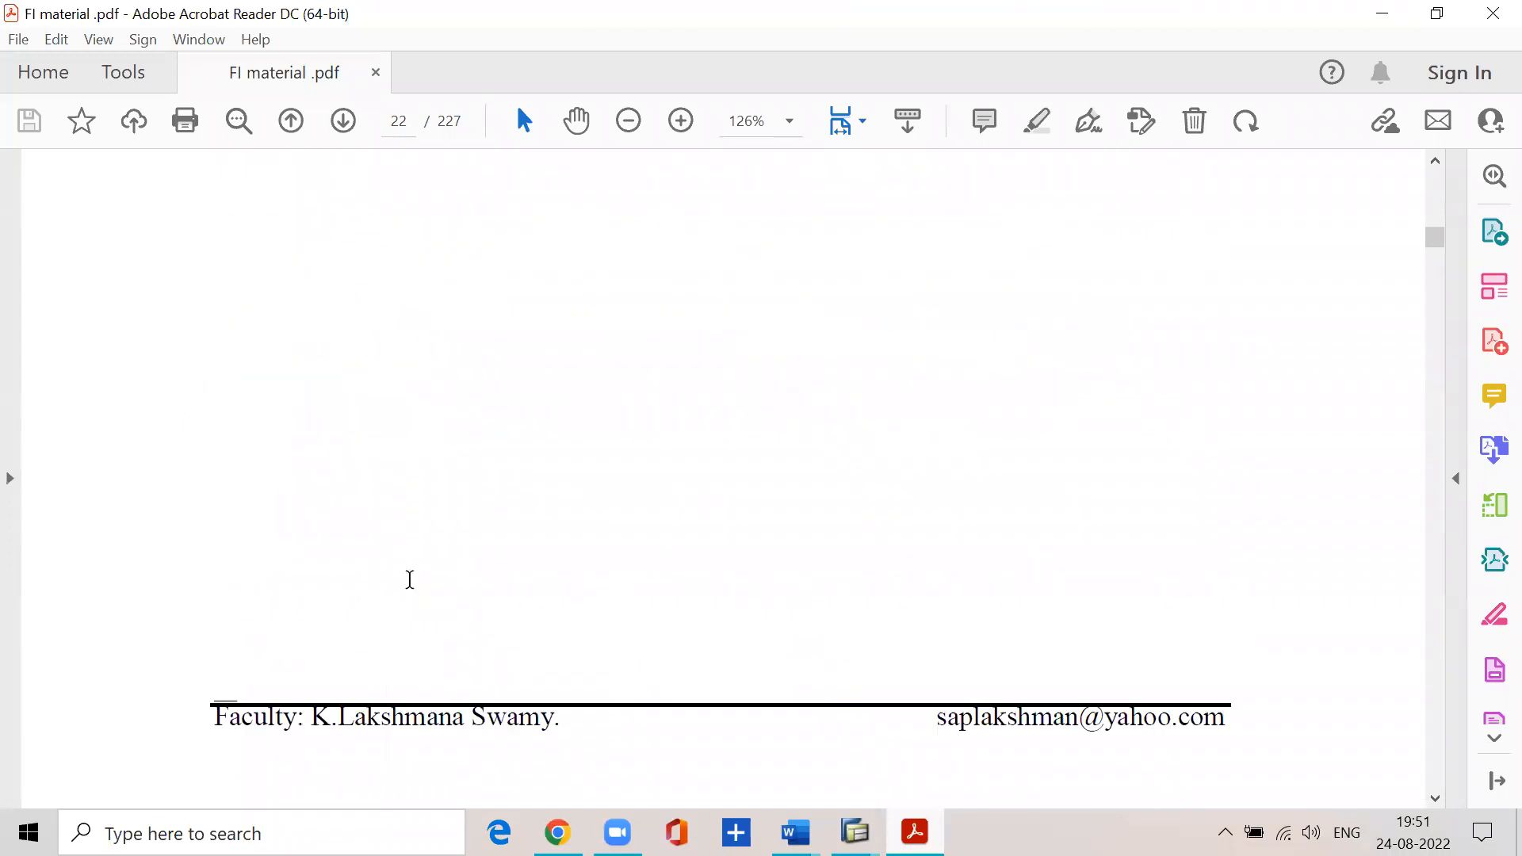
scroll(411, 583, up, 10)
scroll(409, 588, down, 12)
scroll(407, 590, down, 15)
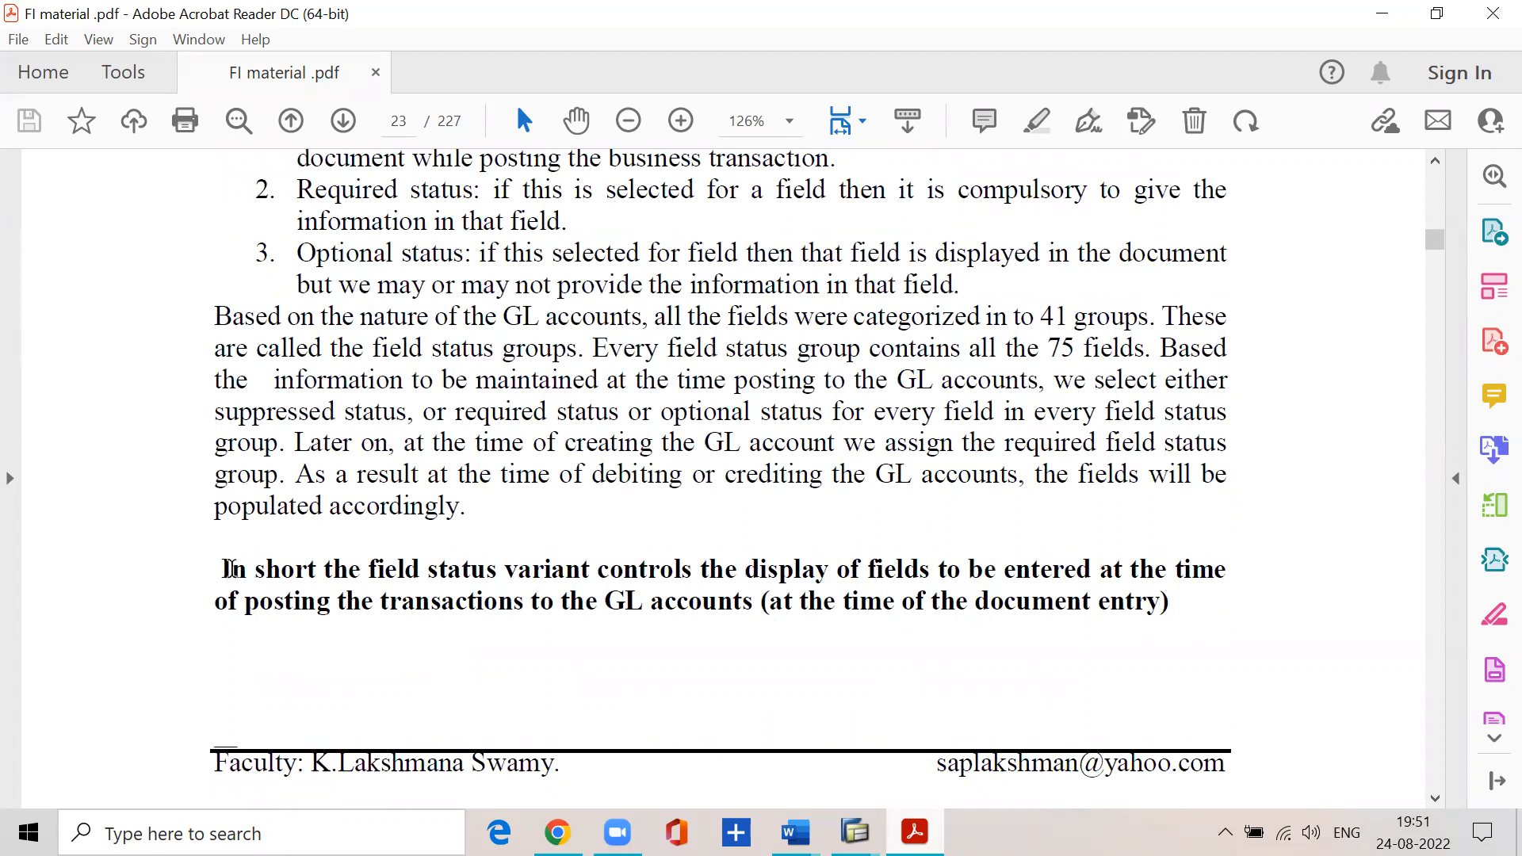
- Highlight the bold summary sentence on how the field status variant controls field display during document entry
drag(227, 569, 1225, 572)
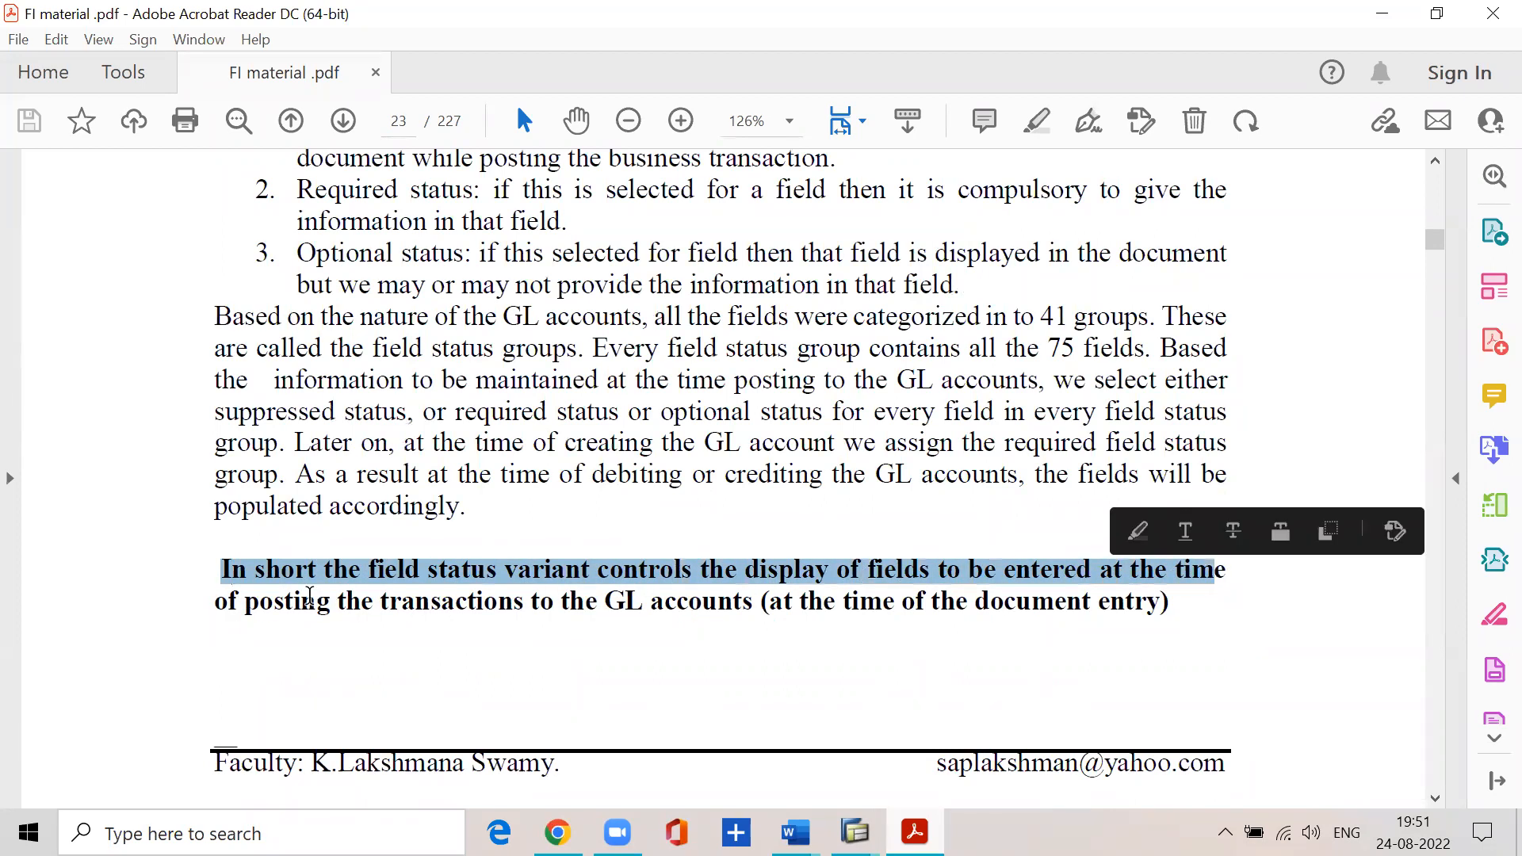
click(340, 606)
drag(341, 607, 1167, 605)
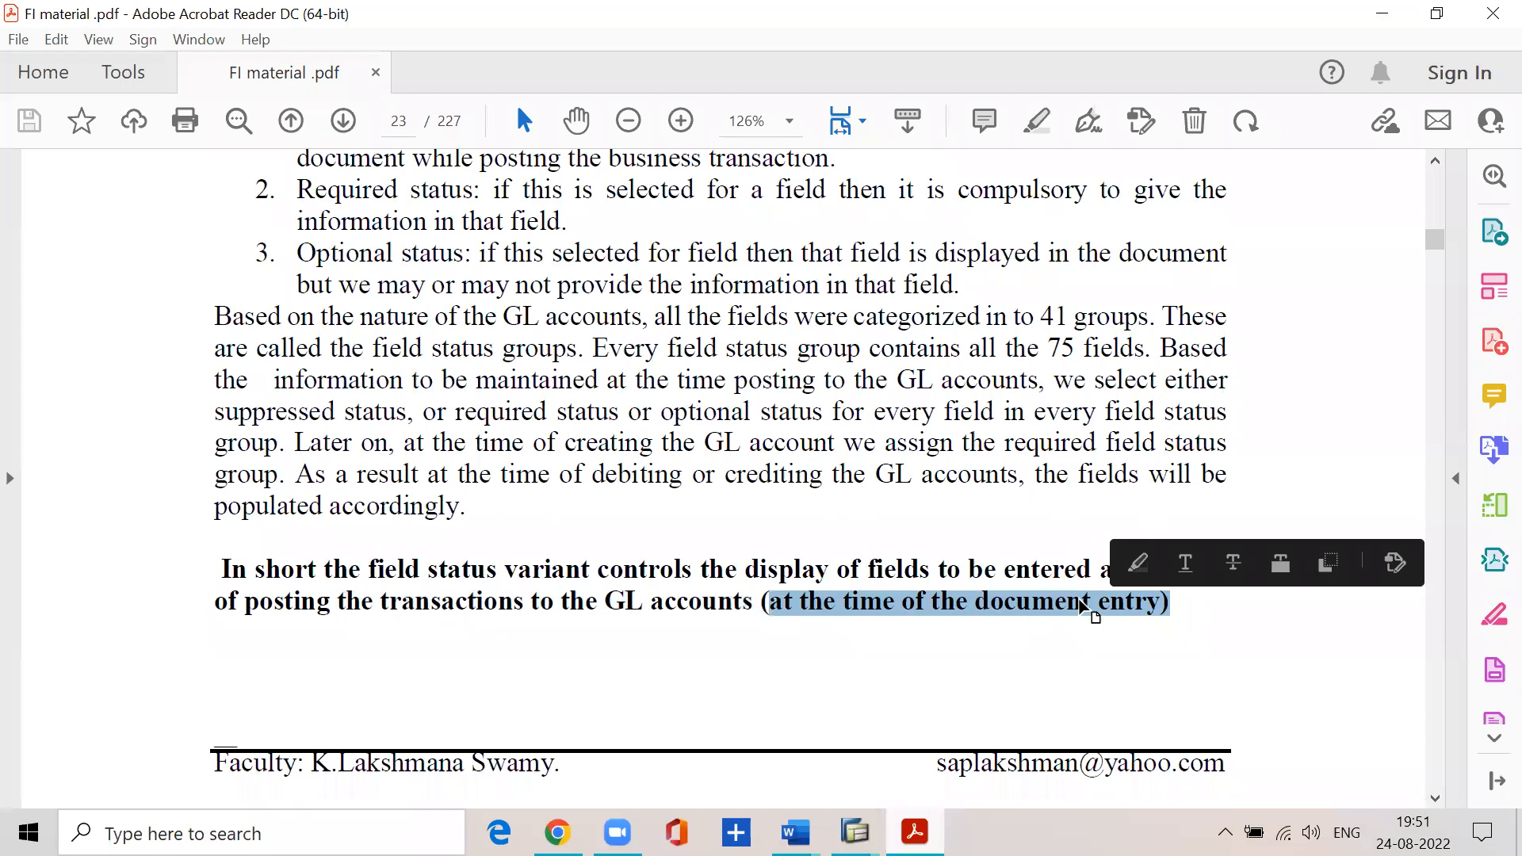
- Return to the SAP G/L document and set the debit item's business area to sskv and text to "being share capital received"
click(855, 833)
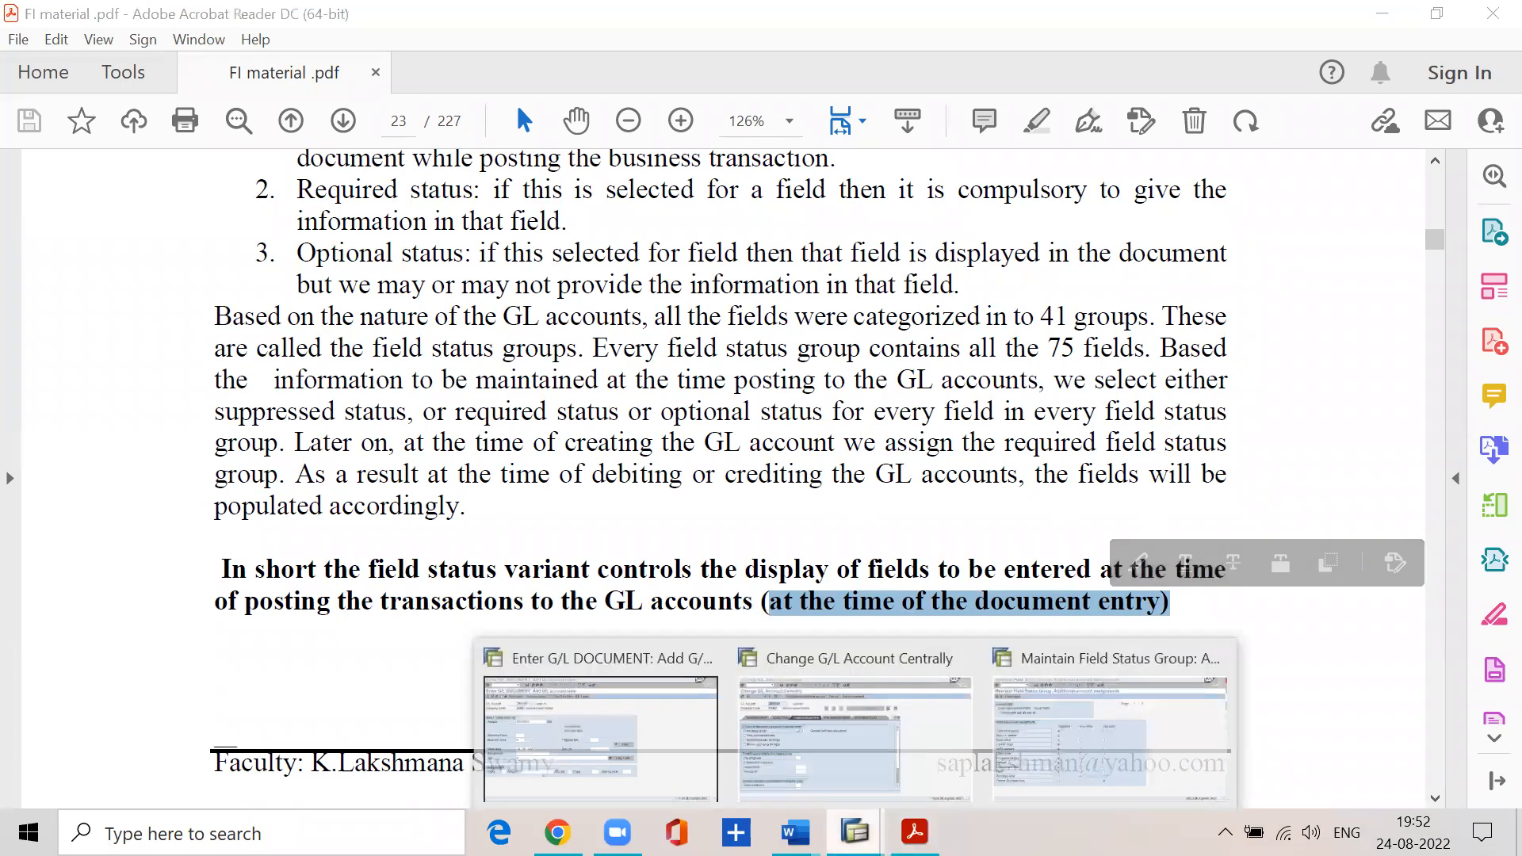
click(667, 746)
click(226, 383)
click(226, 408)
text(sskv)
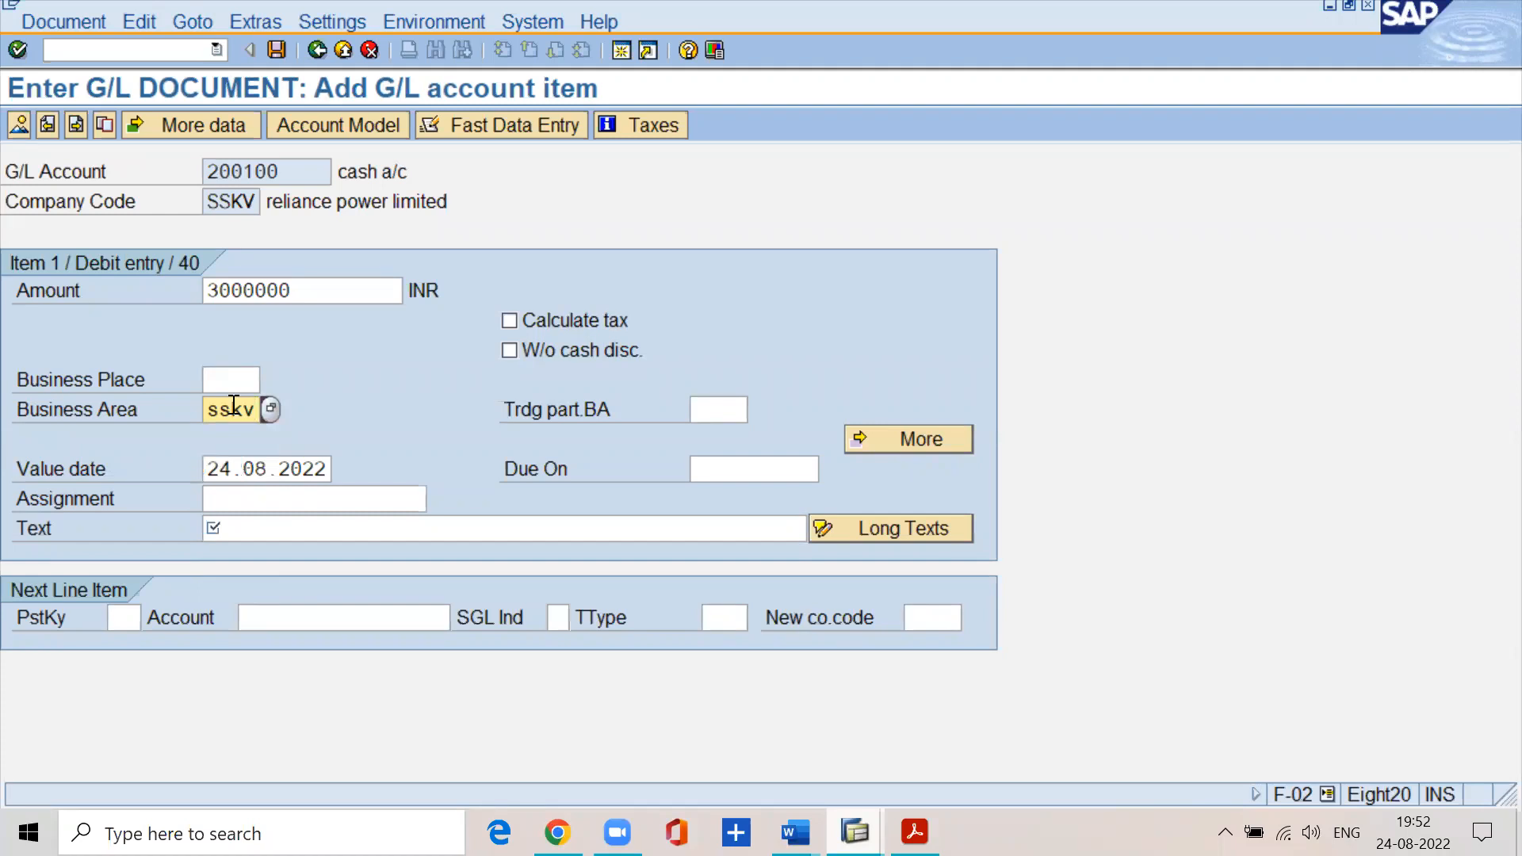
key(Tab)
key(Tab)
key(Tab)
key(Tab)
key(Tab)
key(Tab)
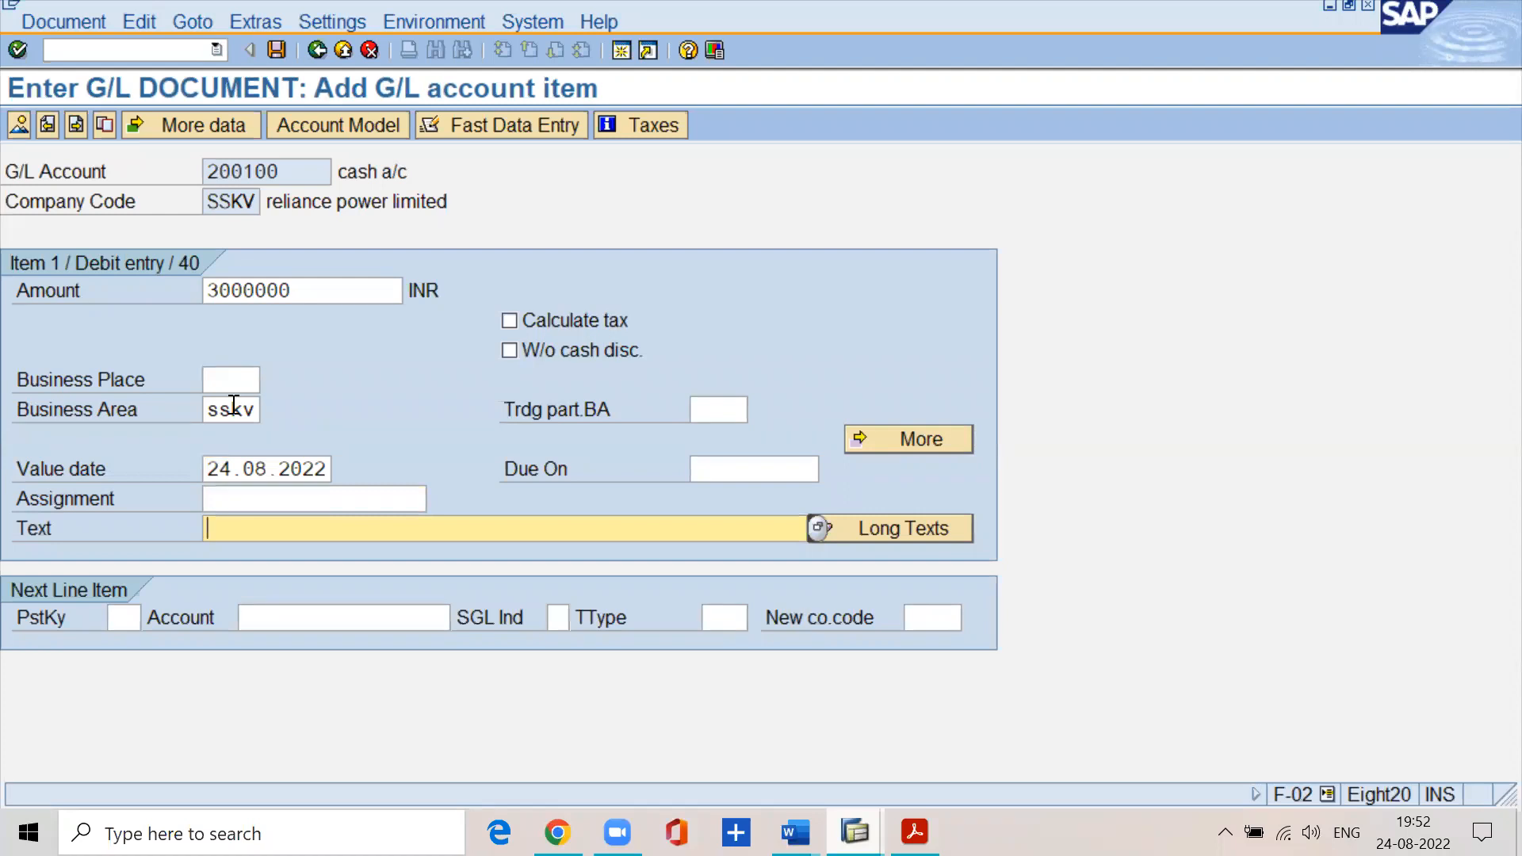
text(being share capital received)
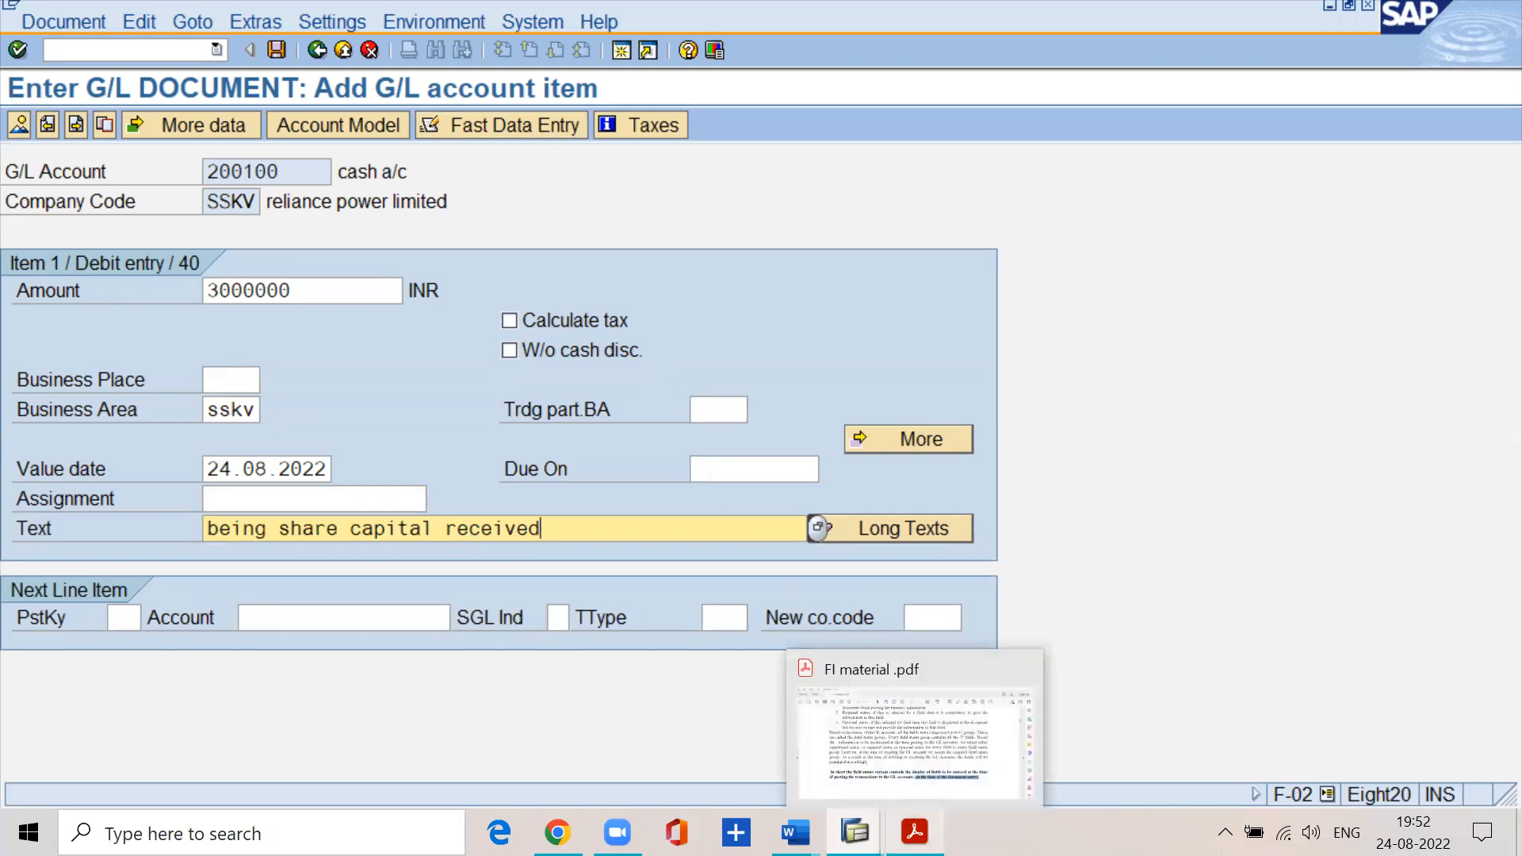
- Switch back to the FI material PDF, go to page 40, and point out the cash and share capital entry on page 39
click(914, 833)
scroll(440, 165, up, 2)
click(401, 121)
text(40)
key(Return)
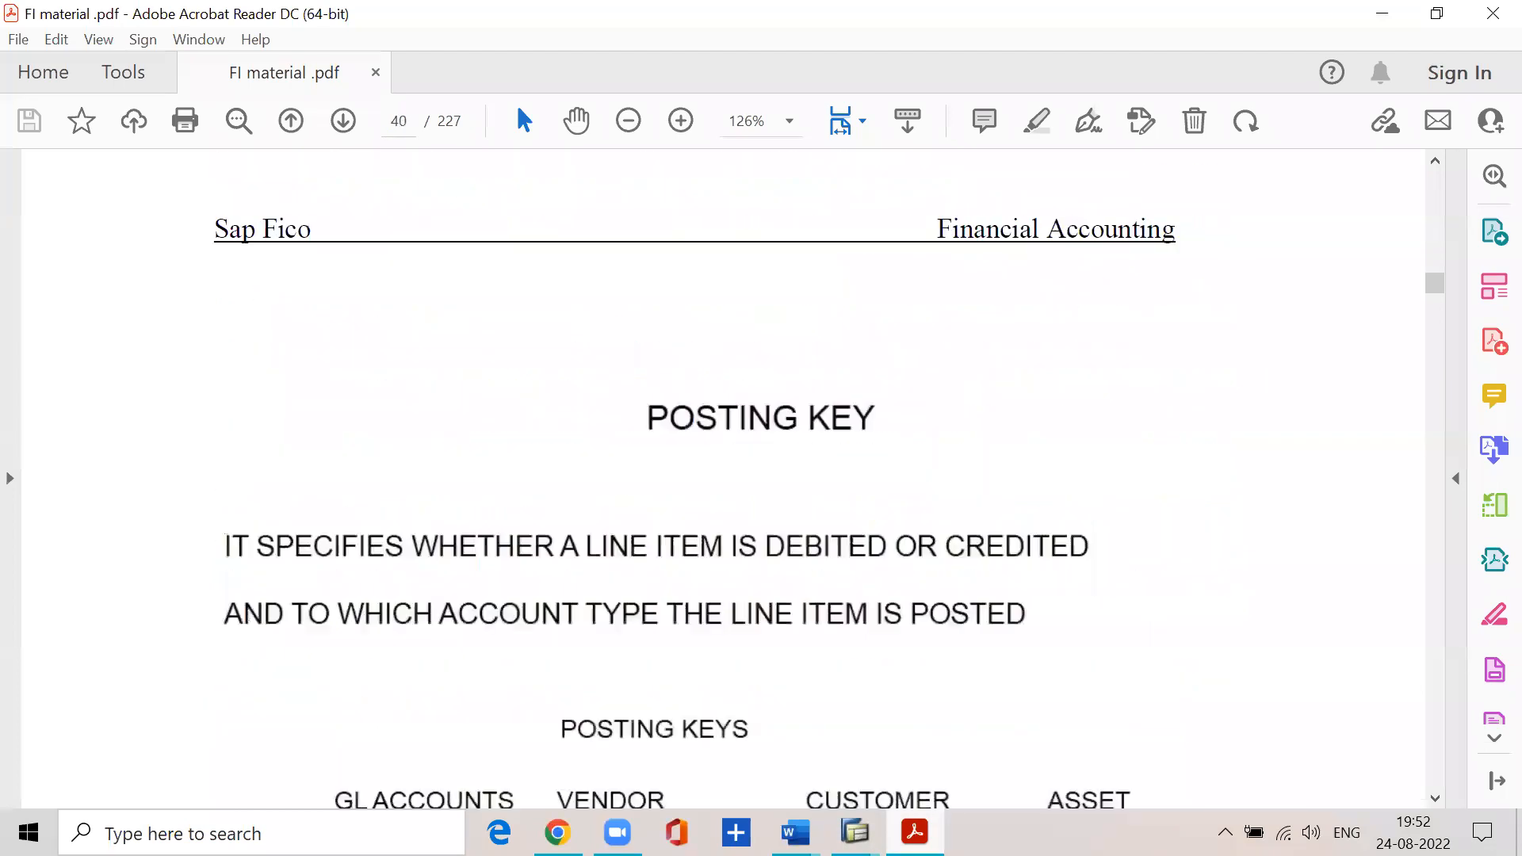
scroll(394, 654, down, 2)
scroll(394, 655, up, 10)
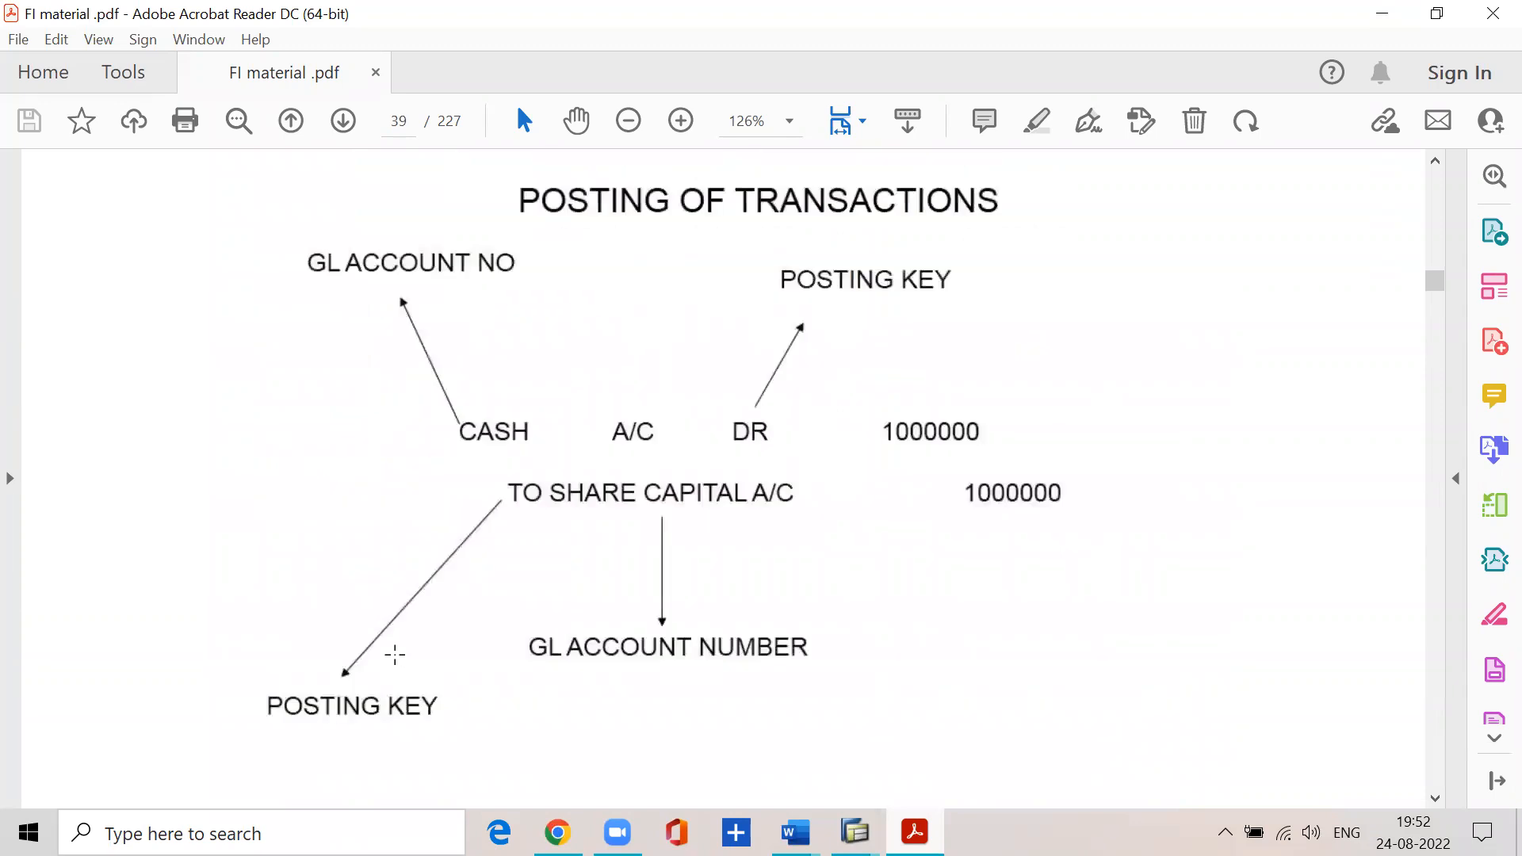
drag(444, 413, 1023, 444)
drag(555, 466, 817, 512)
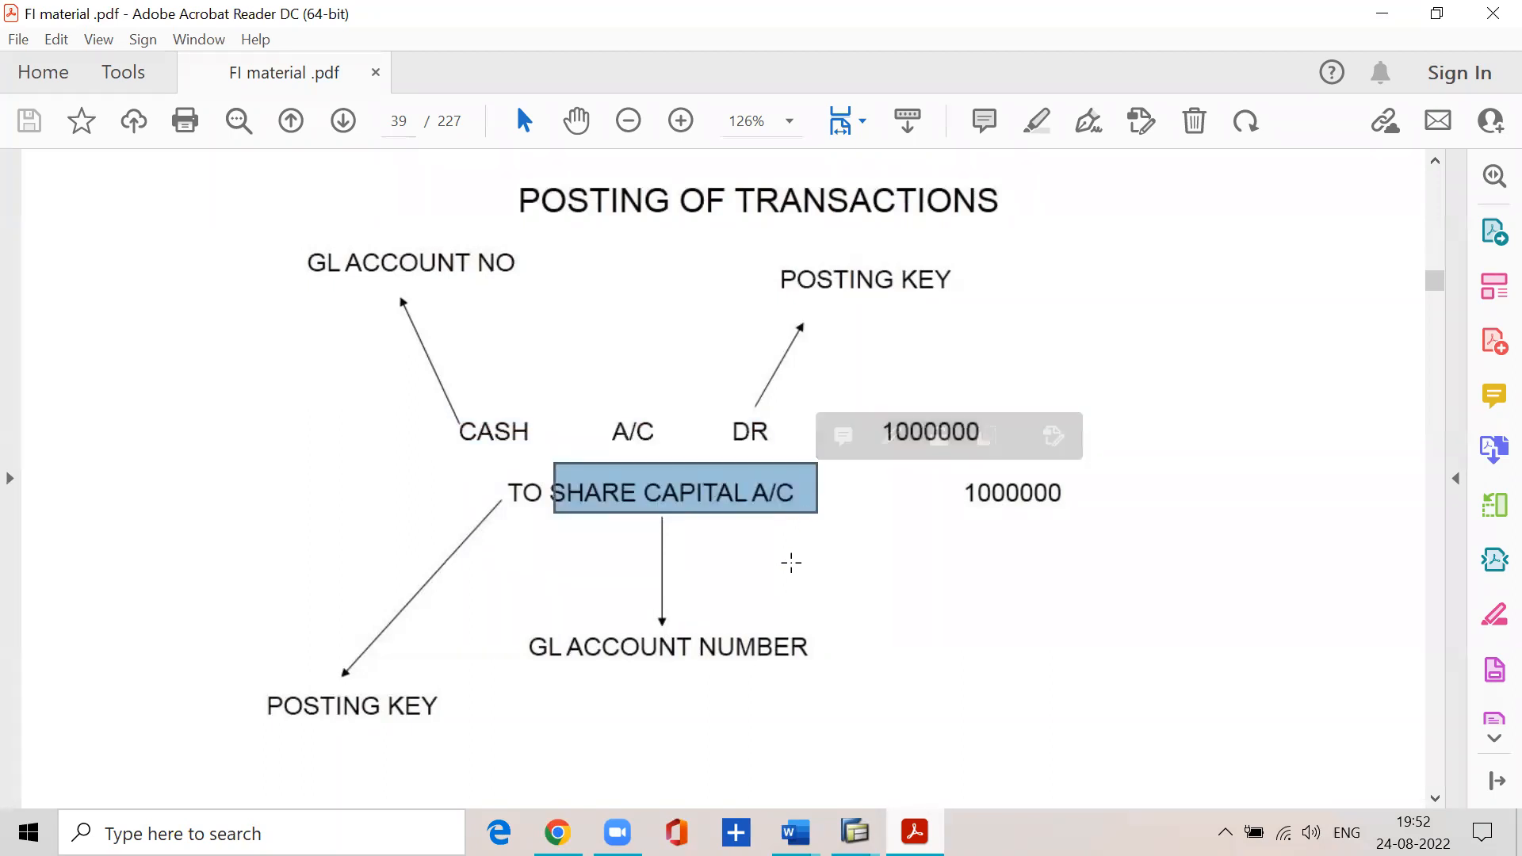
- Go to the posting keys table on page 40 and mark the G/L accounts credit key 50
scroll(791, 563, down, 10)
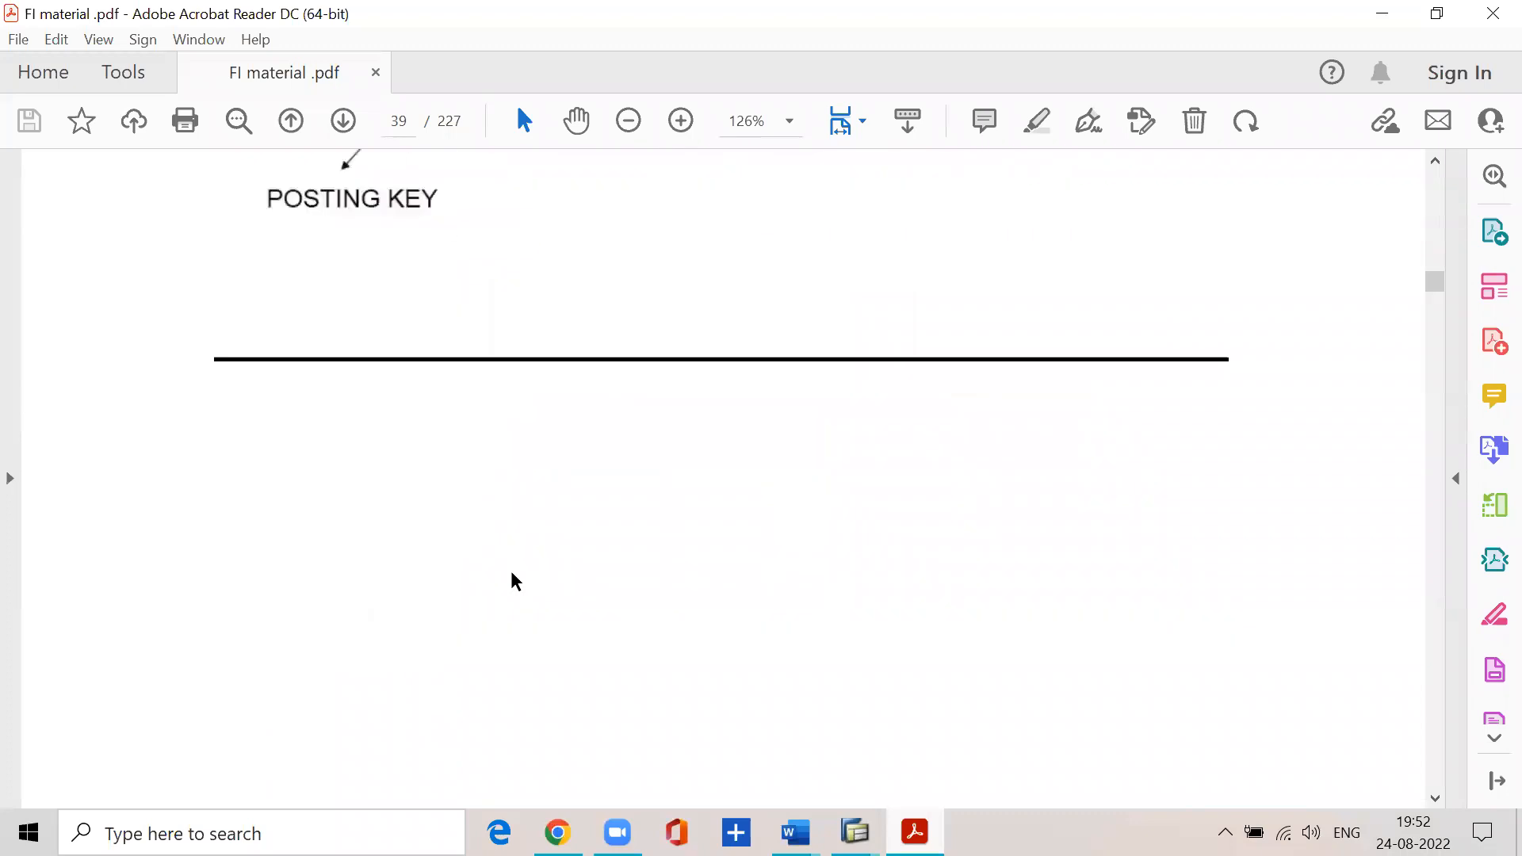
scroll(507, 583, down, 8)
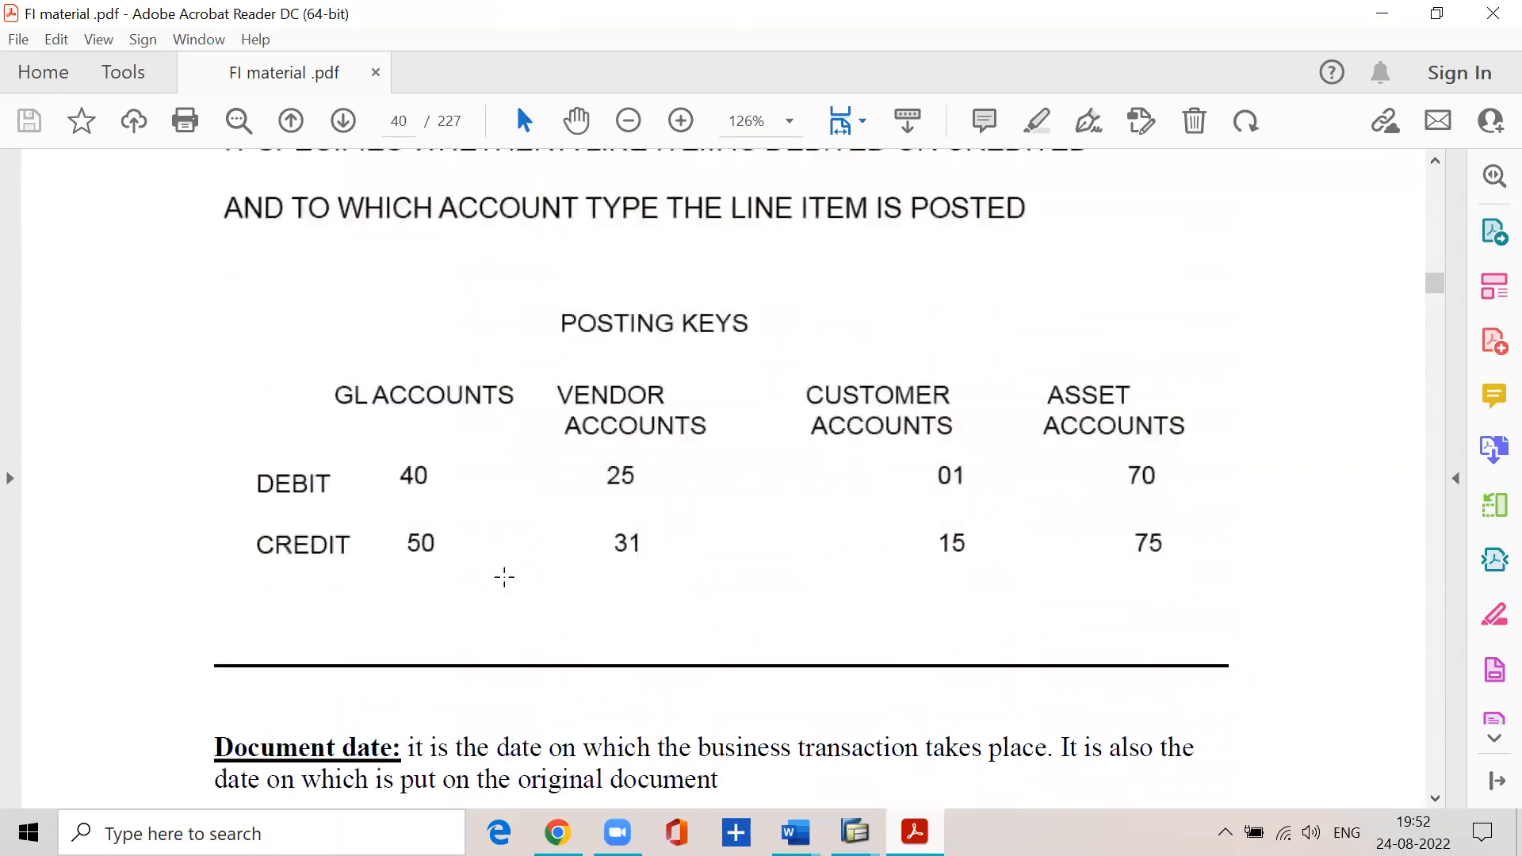
drag(401, 543, 443, 566)
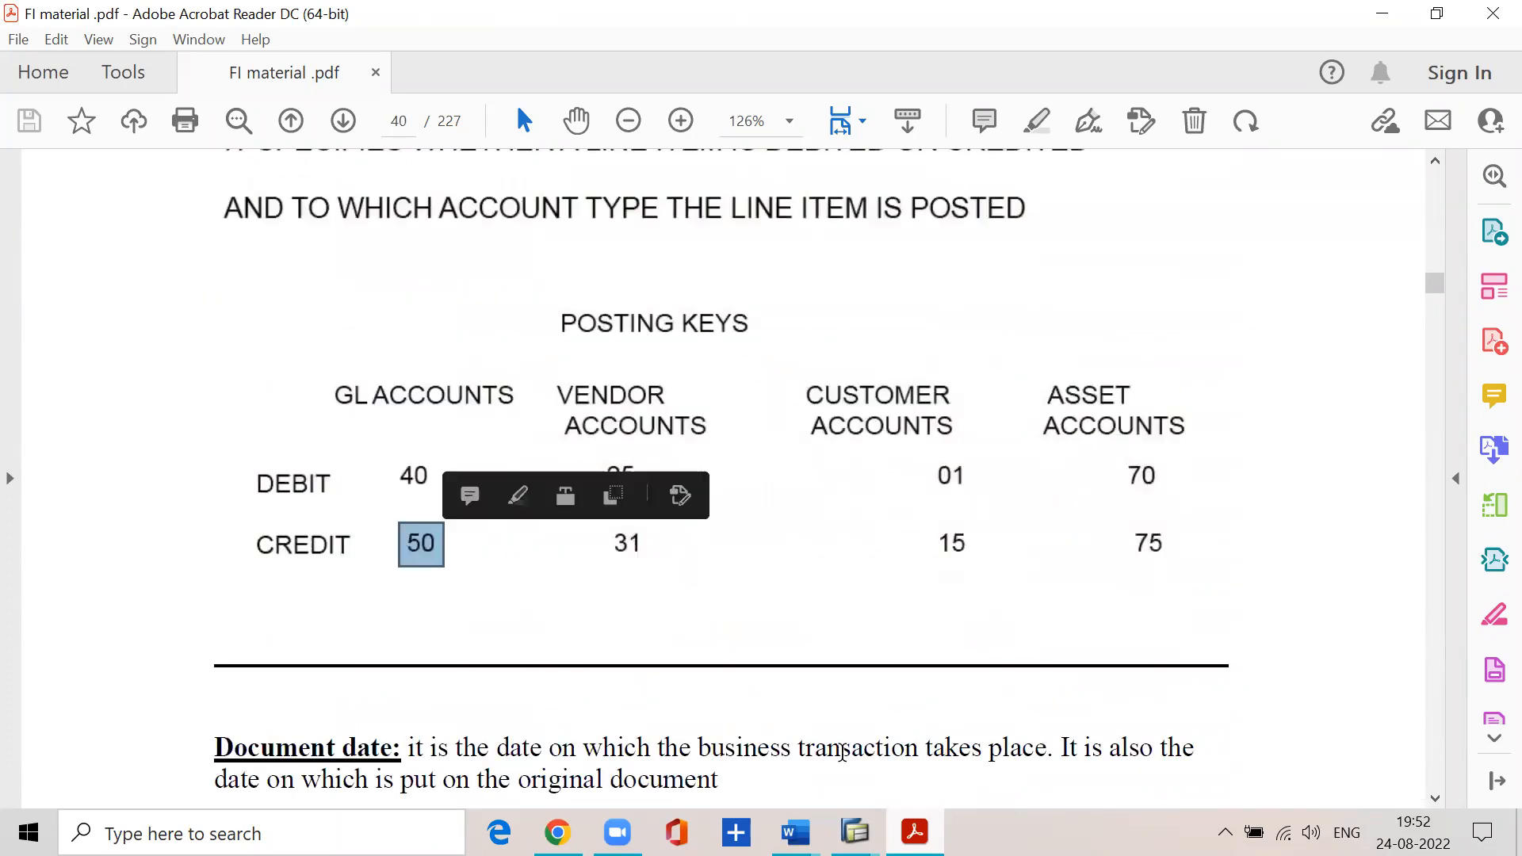
- Return to the SAP G/L document and enter posting key 50 and account 100000 for the next line item
click(856, 833)
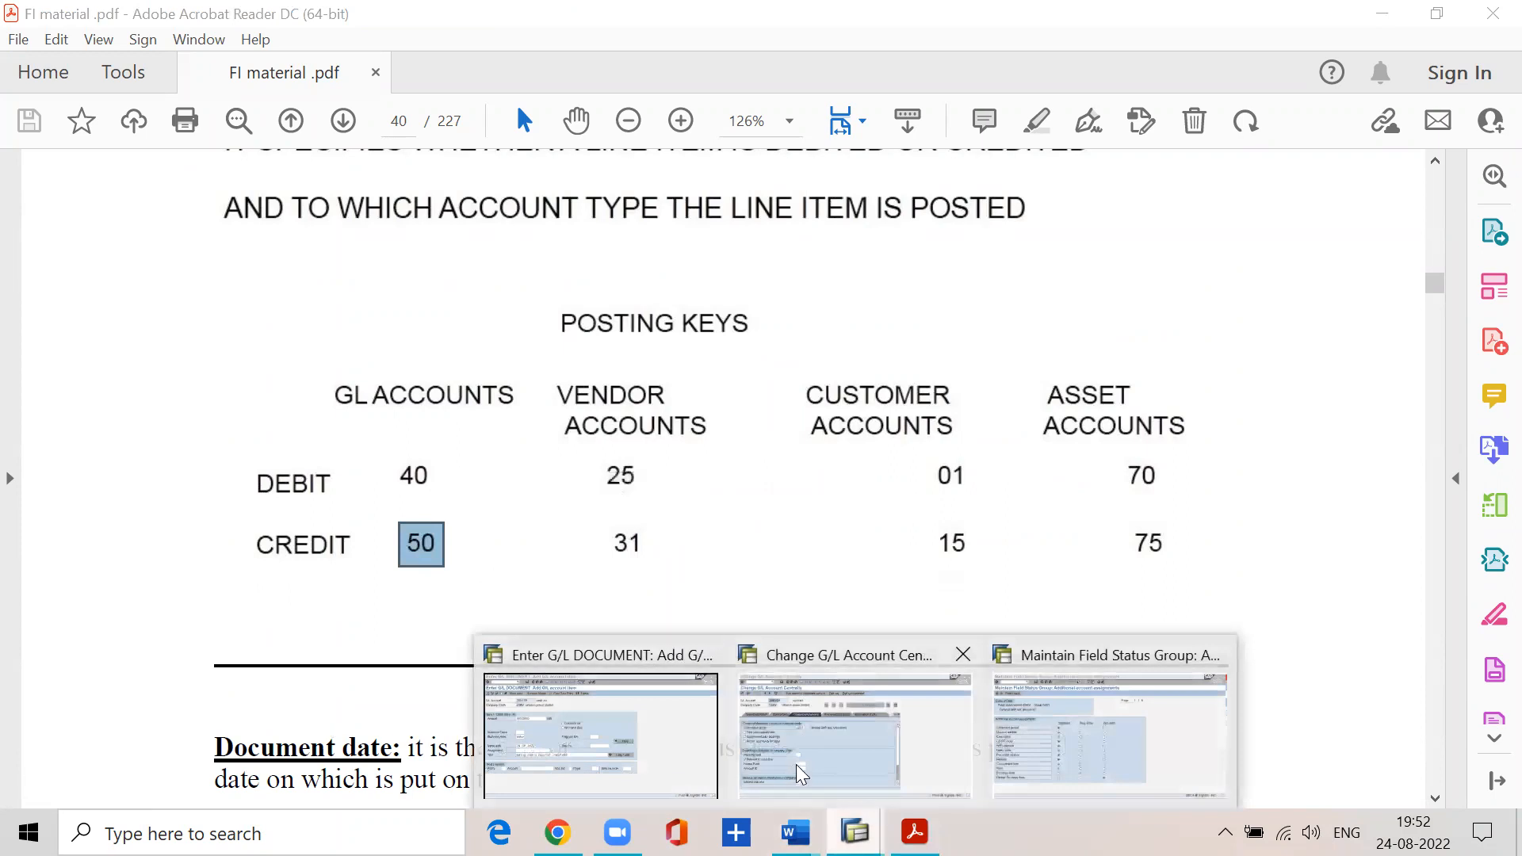
click(646, 761)
click(125, 617)
text(50)
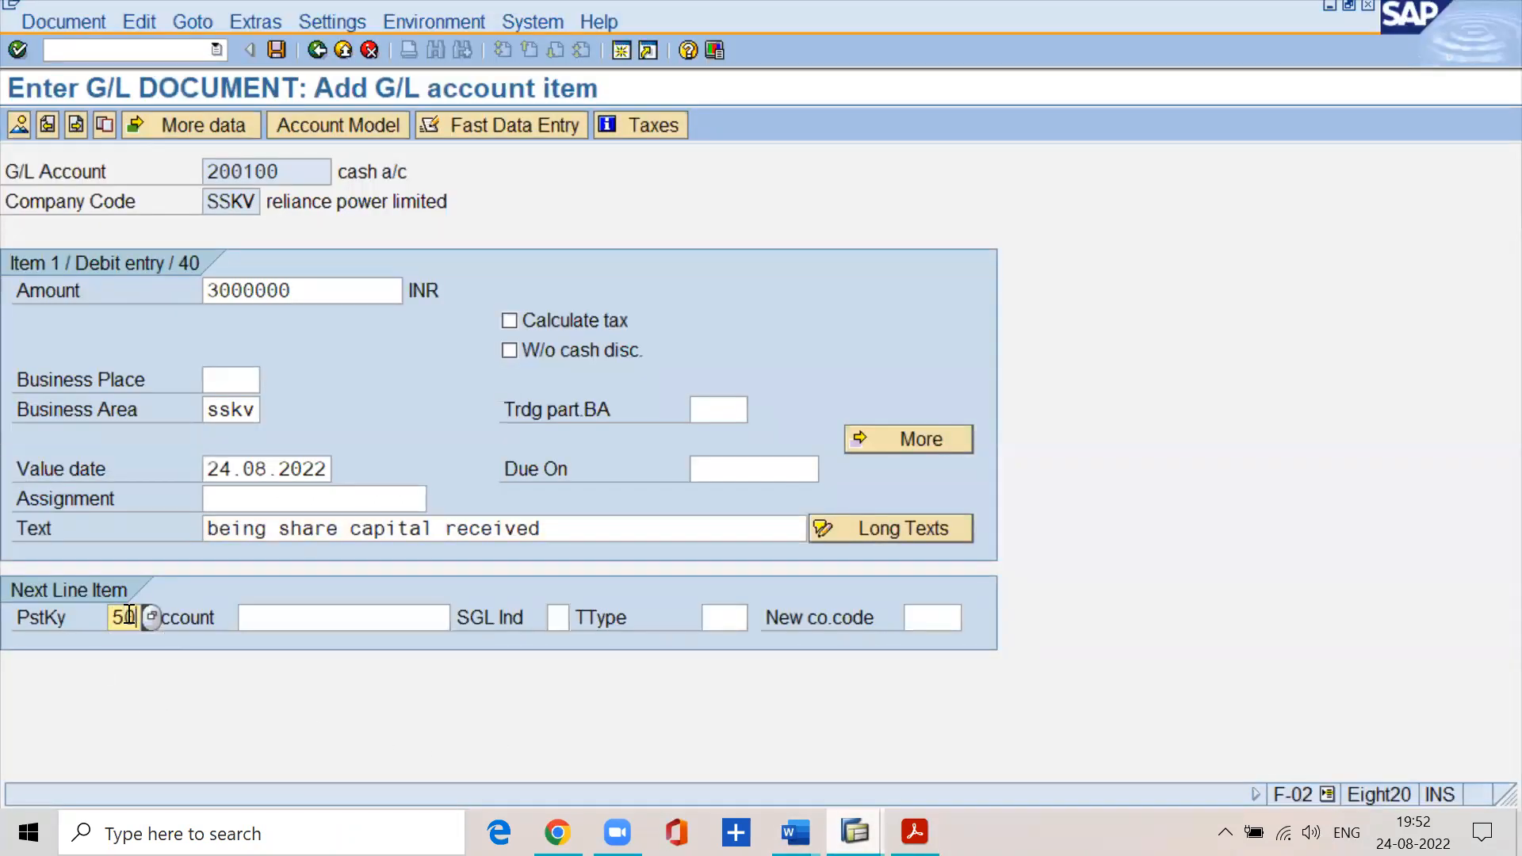
key(Tab)
text(100000)
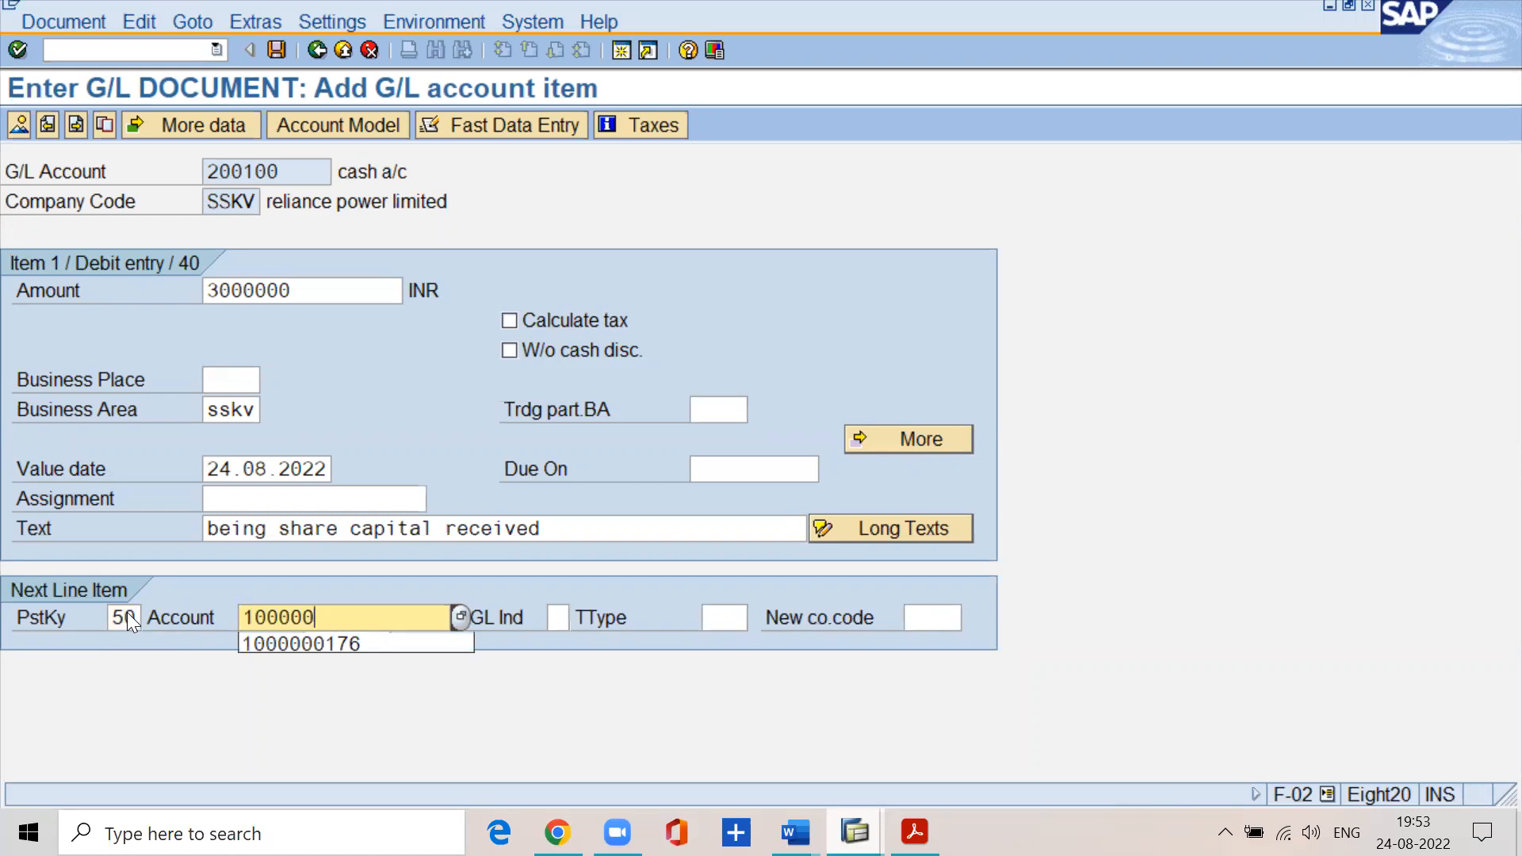
- Continue to the share capital credit item and set its amount to 3000000
key(Return)
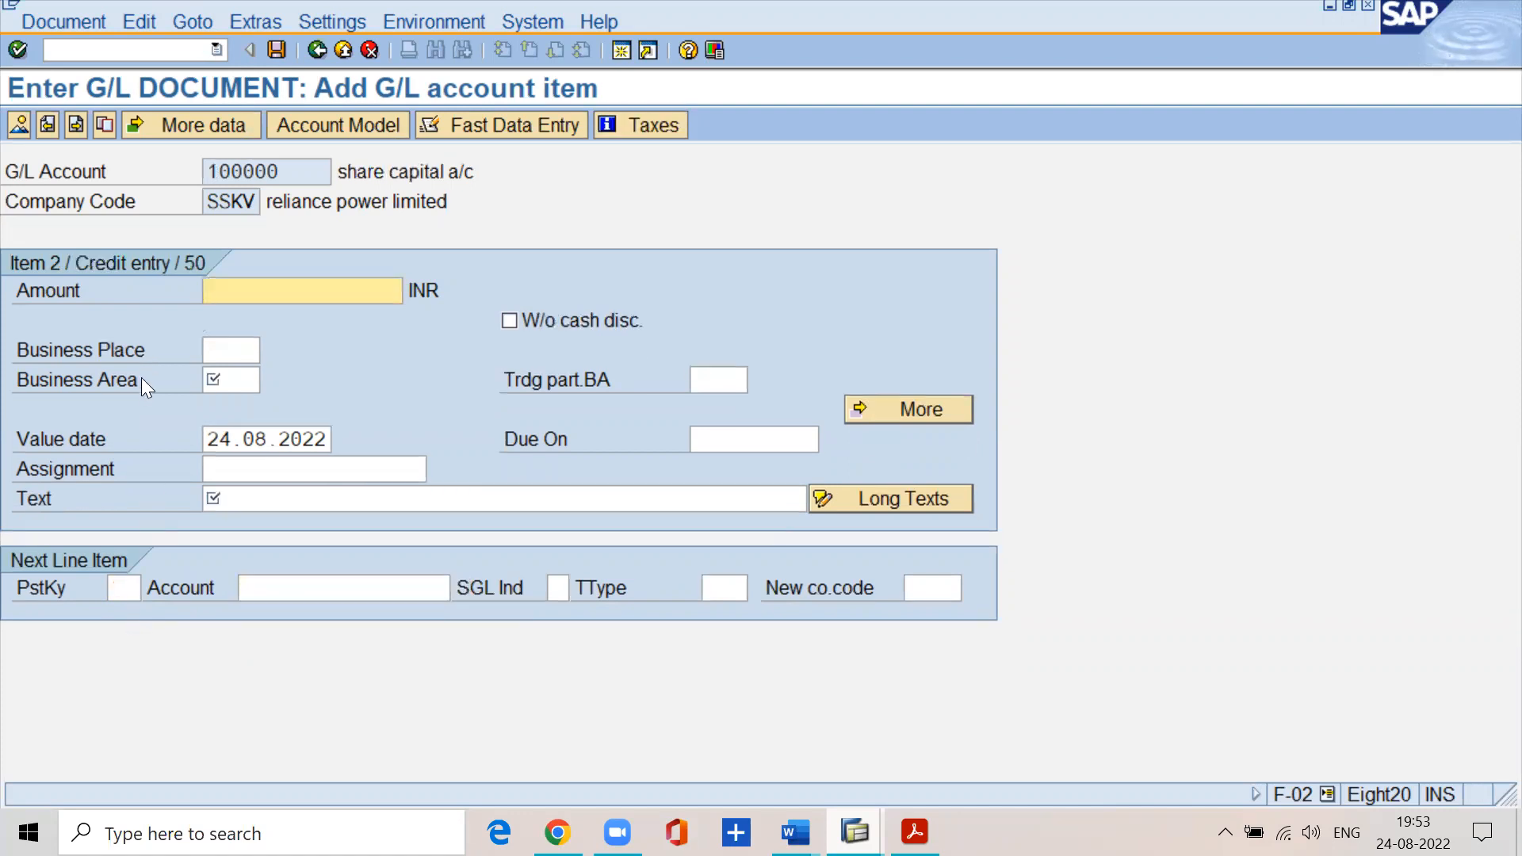
click(288, 171)
drag(285, 172, 210, 198)
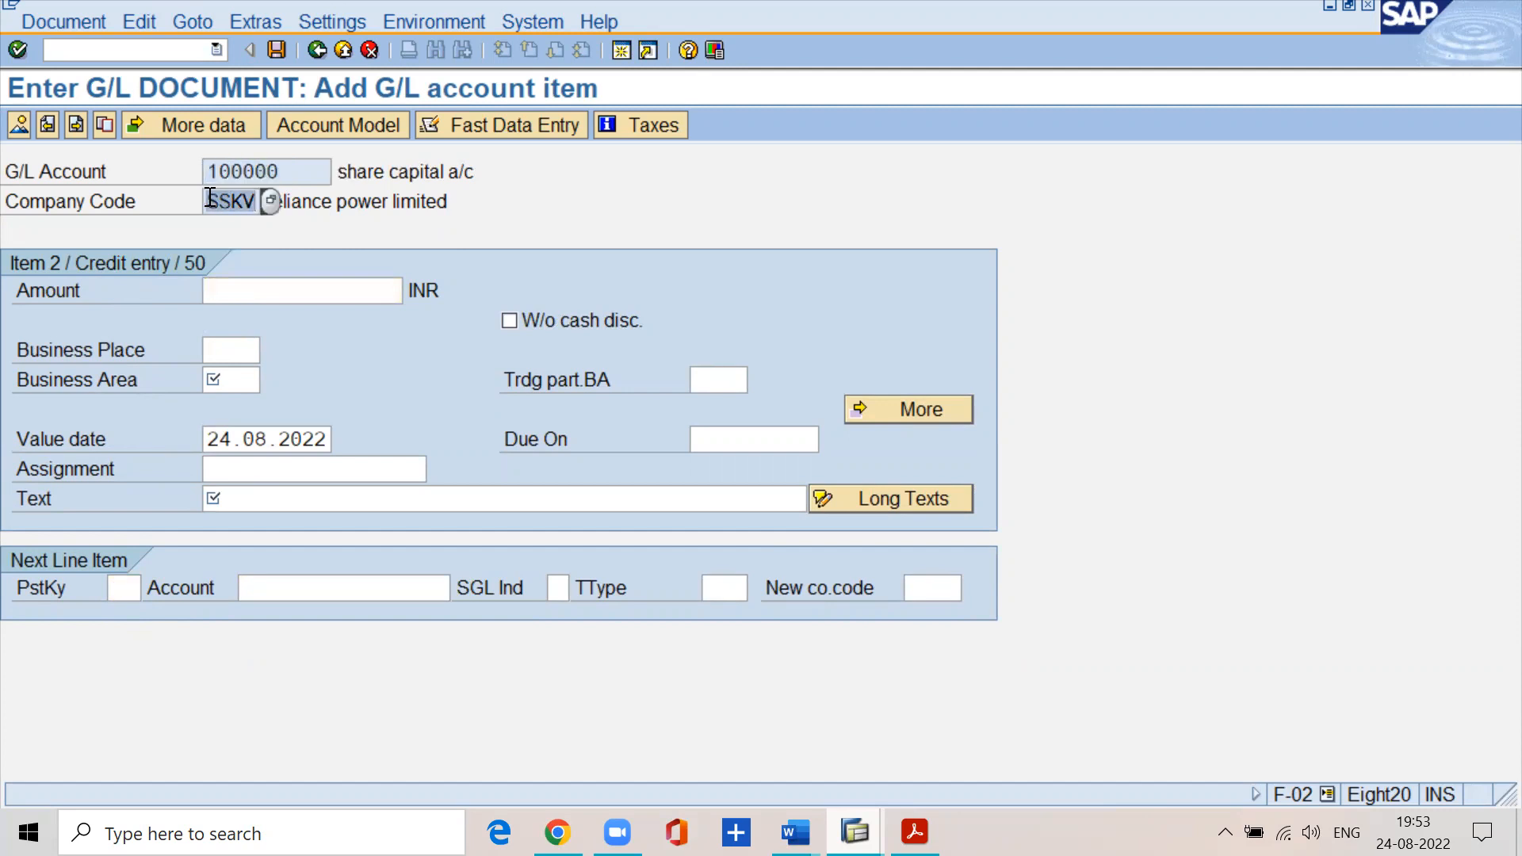
click(222, 291)
text(3000000)
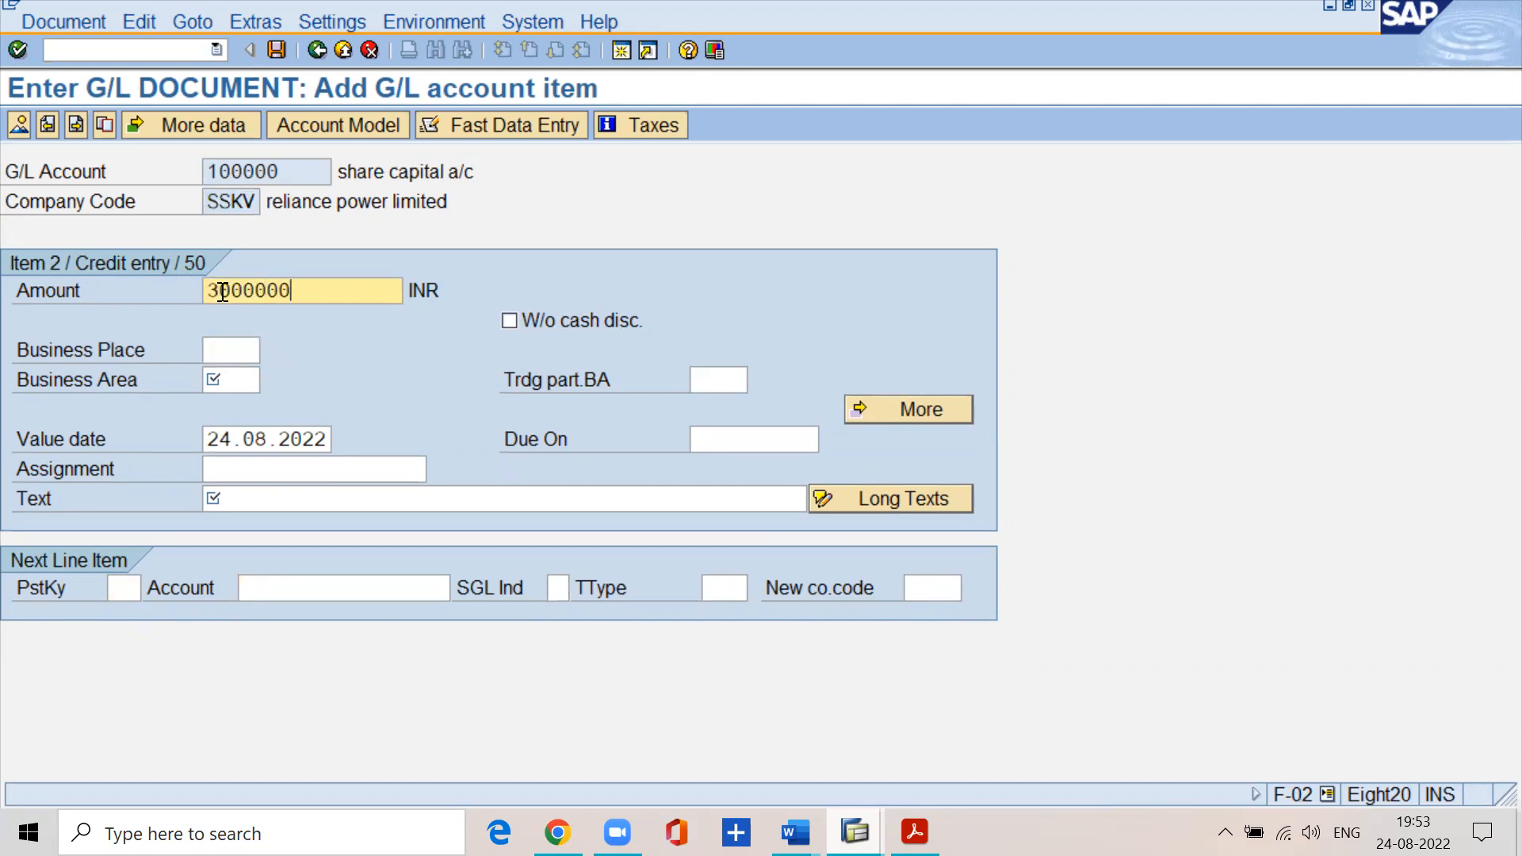
- Point out G/L account 100000 and set the credit item's business area to sskv
drag(293, 171, 199, 177)
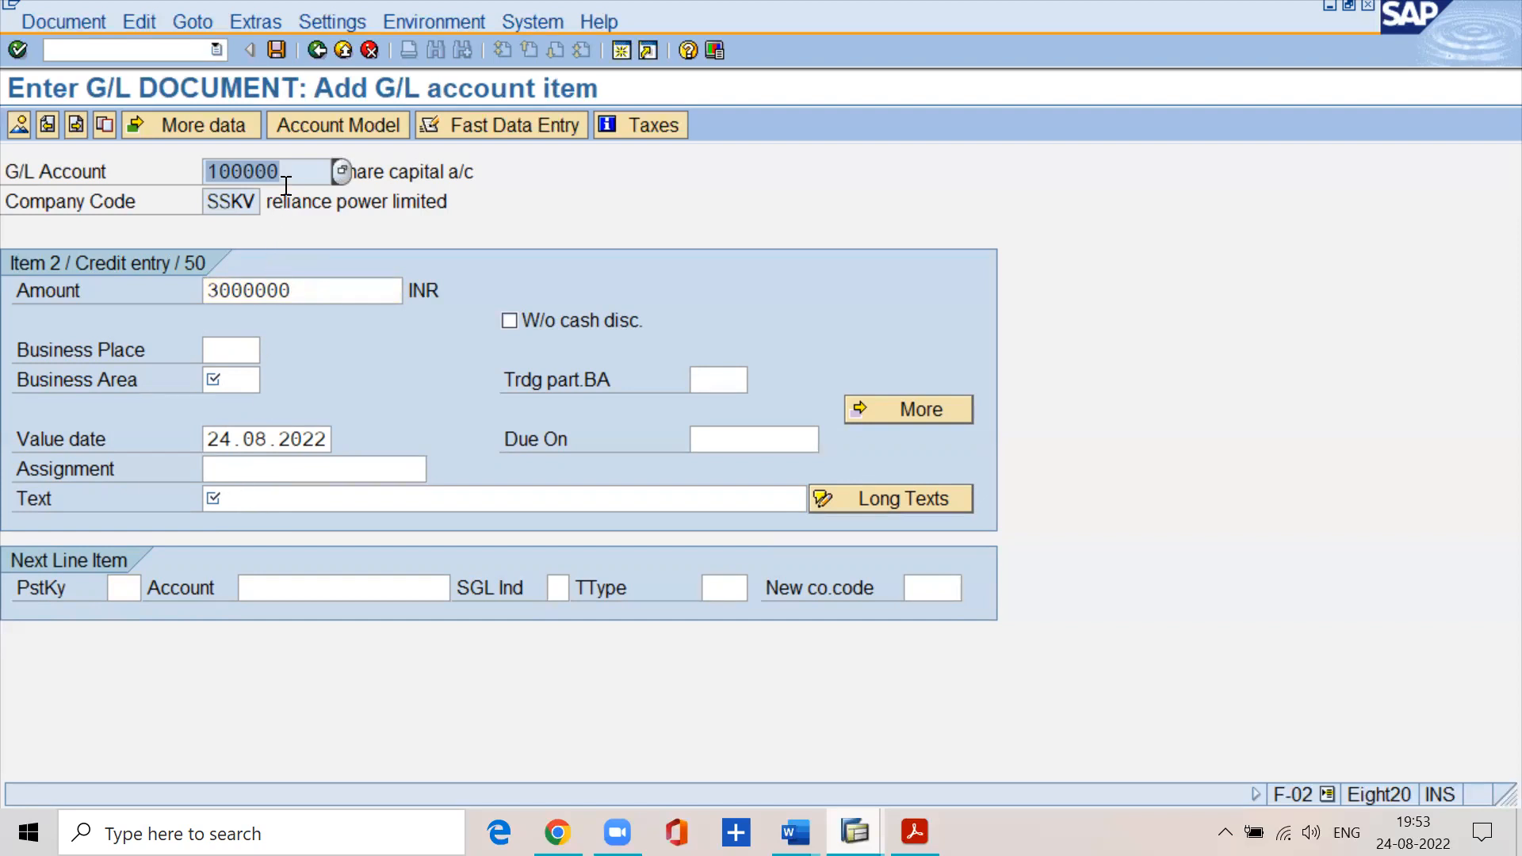
drag(290, 171, 207, 172)
click(242, 508)
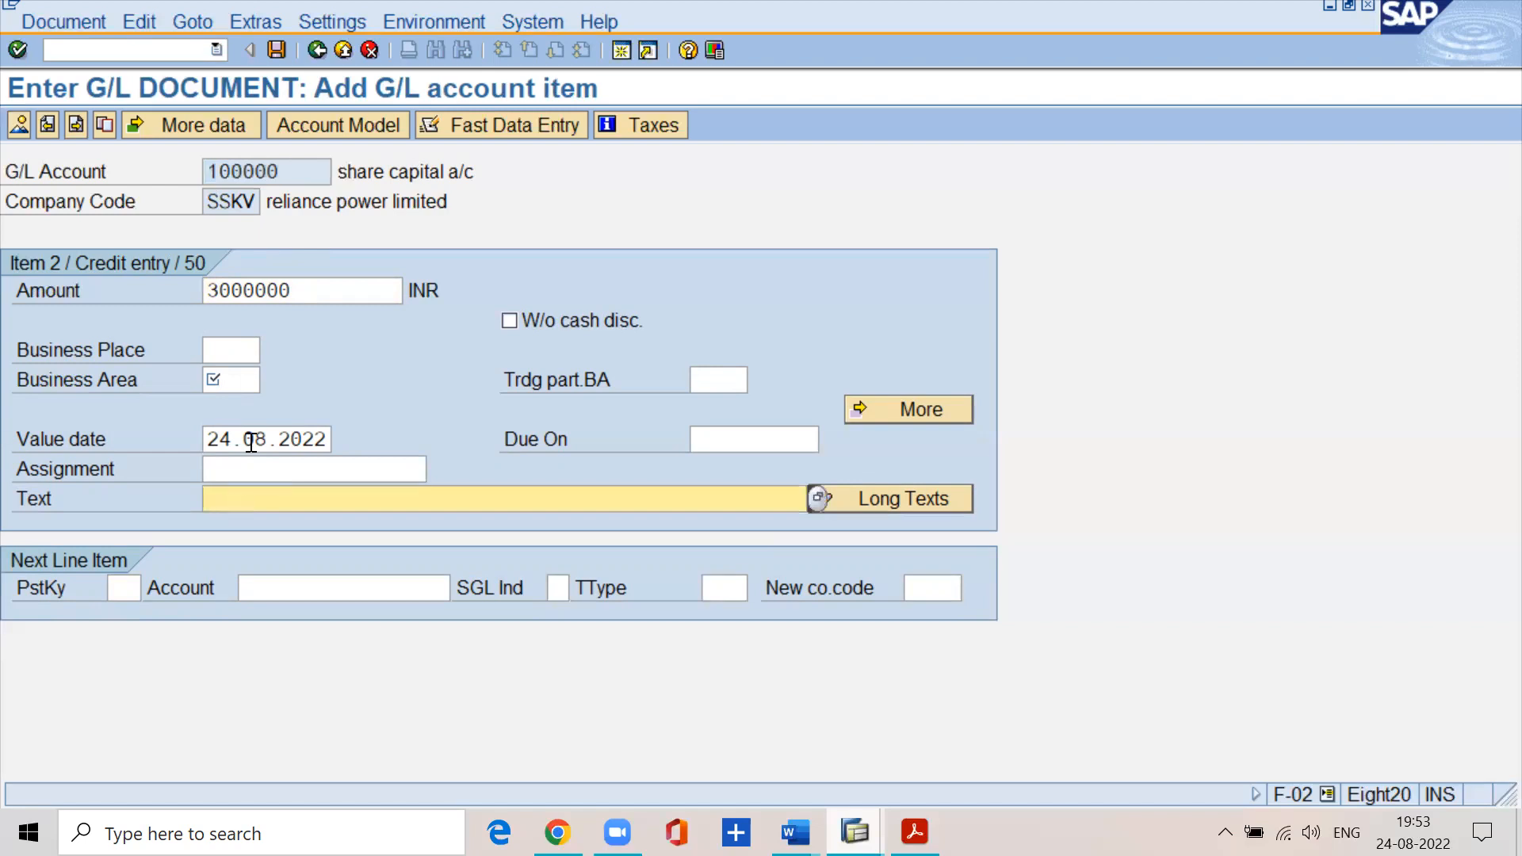
click(299, 172)
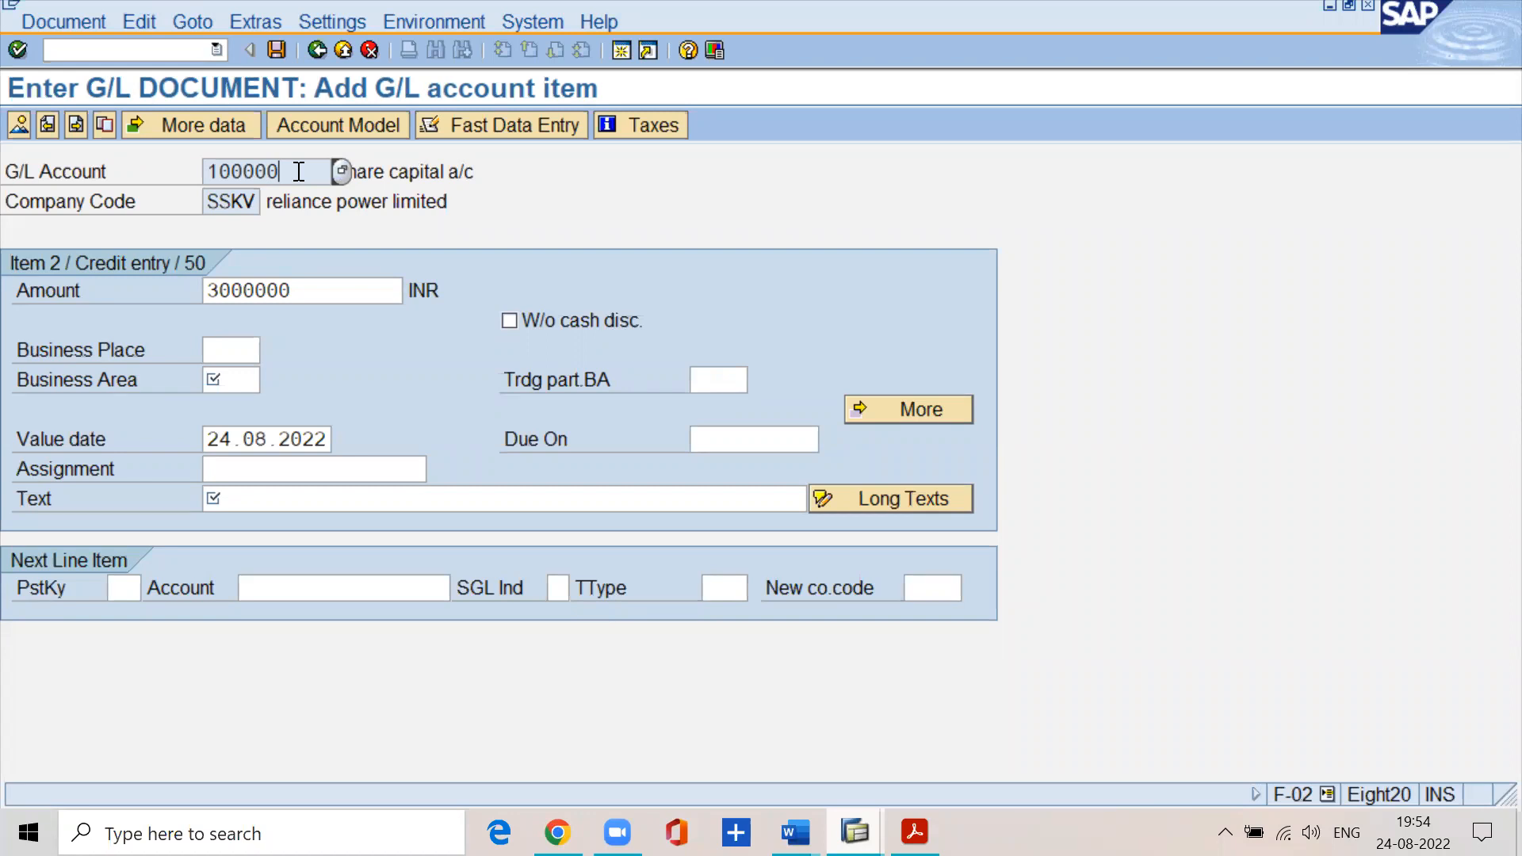
click(238, 388)
text(sskv)
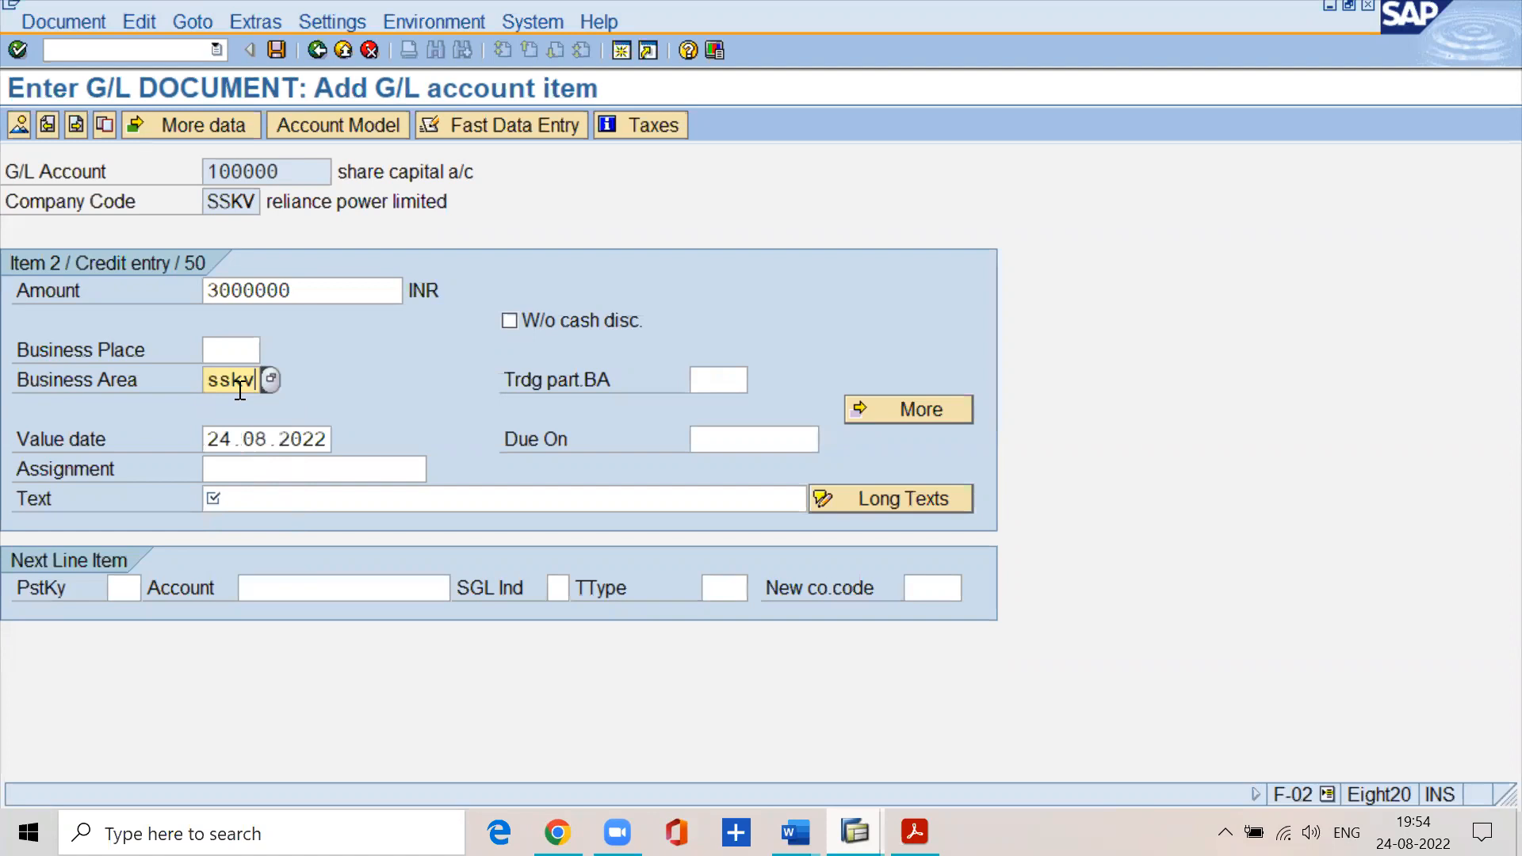
- Set the credit item's text to "being share cpaital received"
key(Tab)
key(Tab)
key(Tab)
key(Tab)
key(Tab)
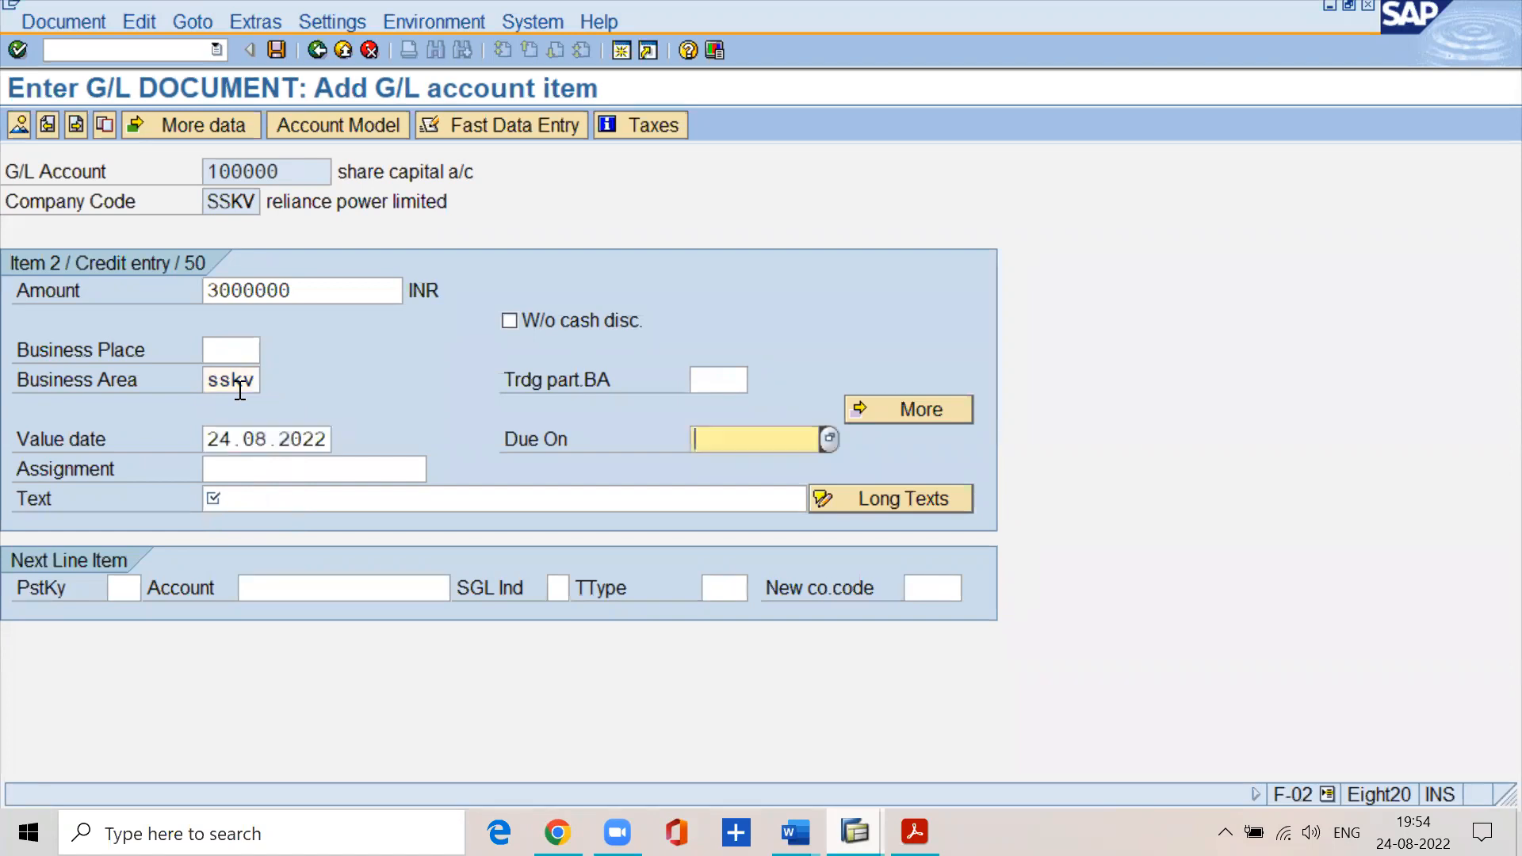
text(being )
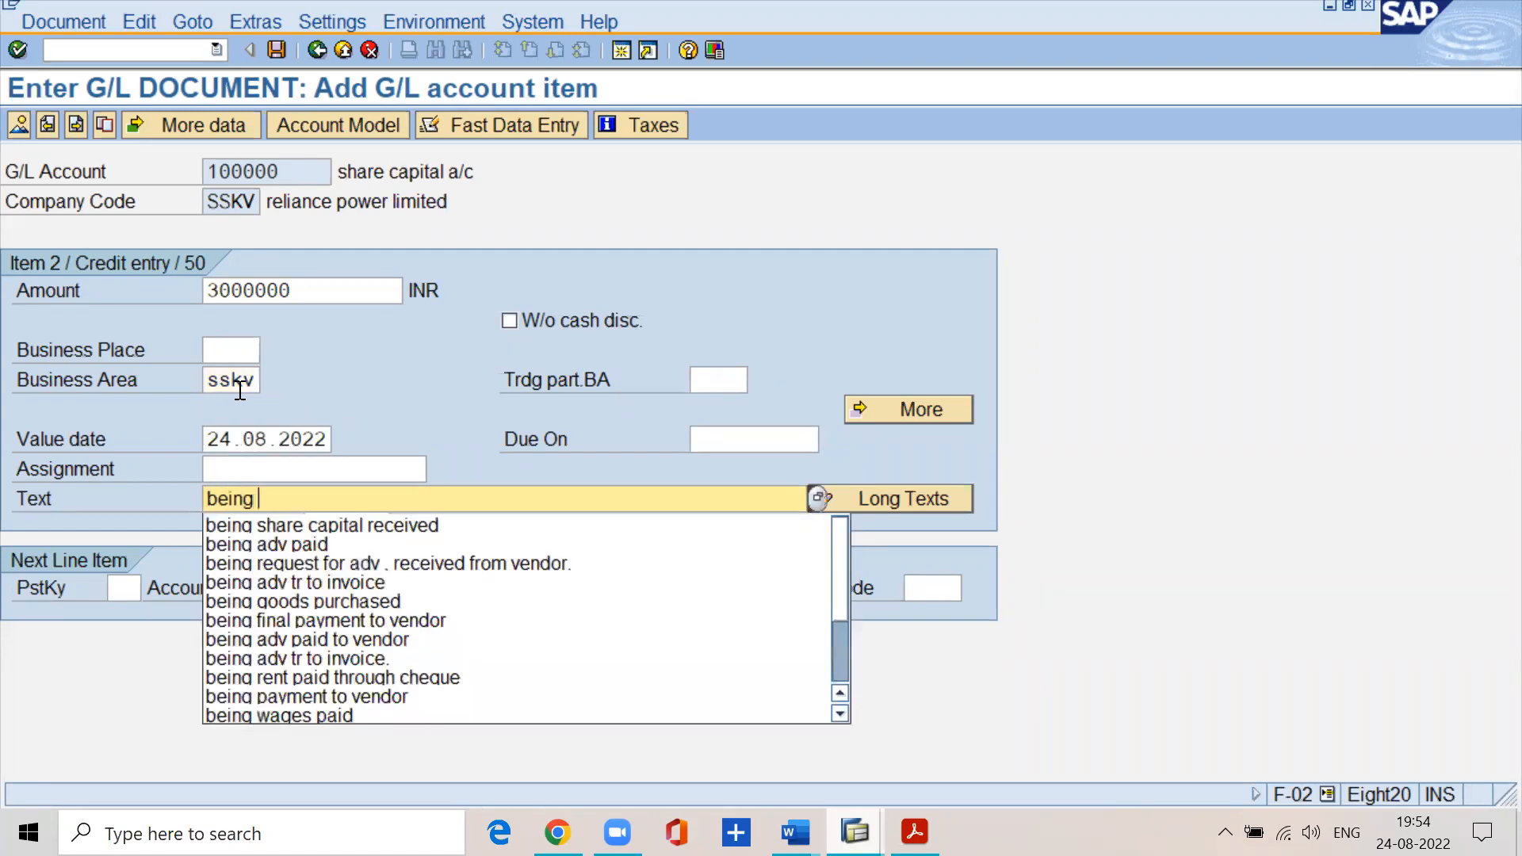
text(dhare)
key(BackSpace)
key(BackSpace)
key(BackSpace)
key(BackSpace)
key(BackSpace)
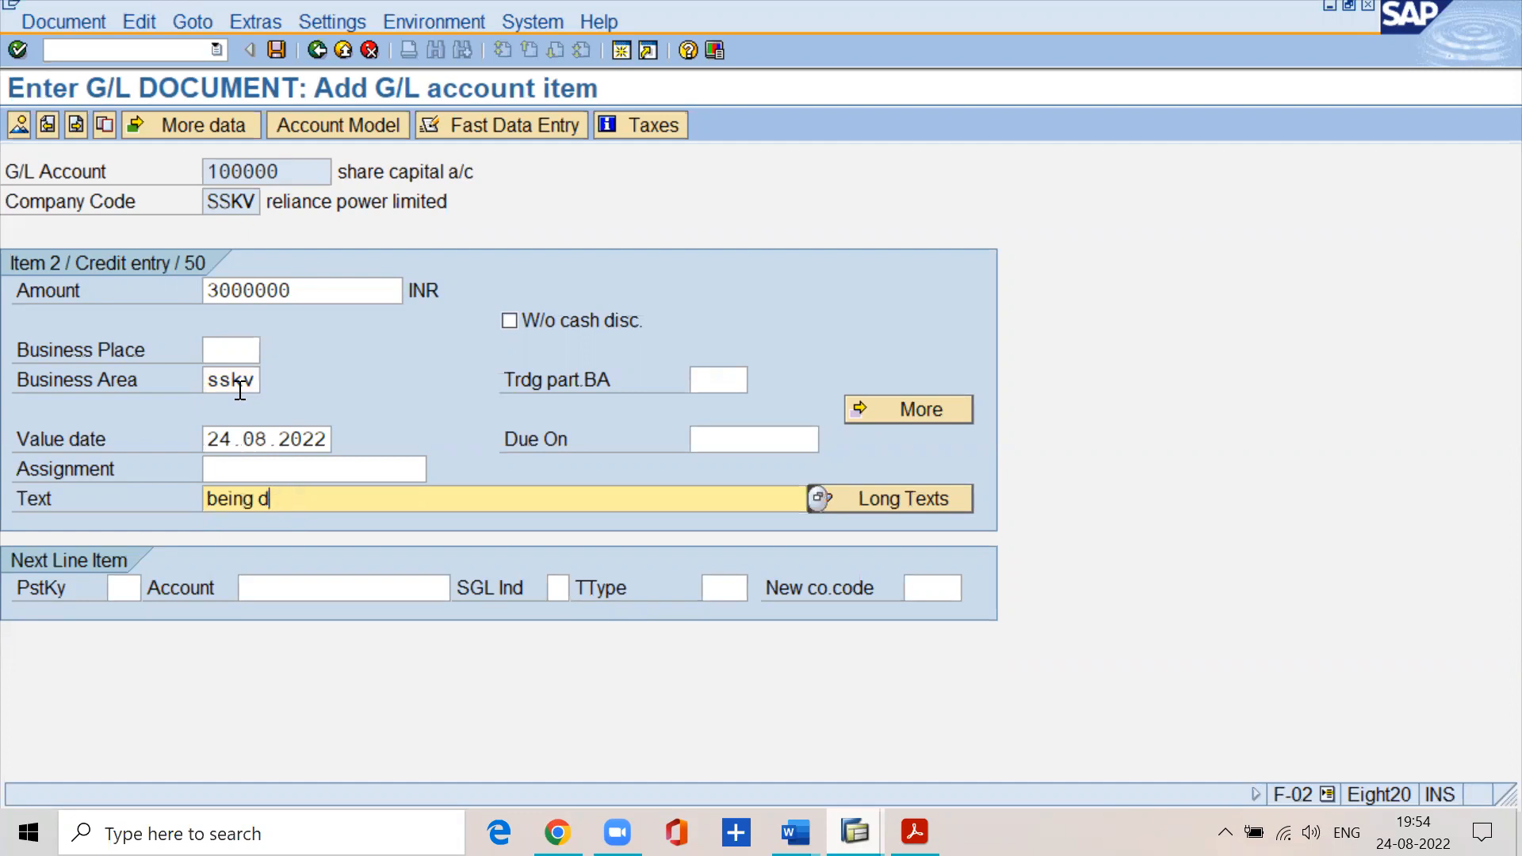
text(share cpaital)
key(BackSpace)
key(BackSpace)
text(al rec)
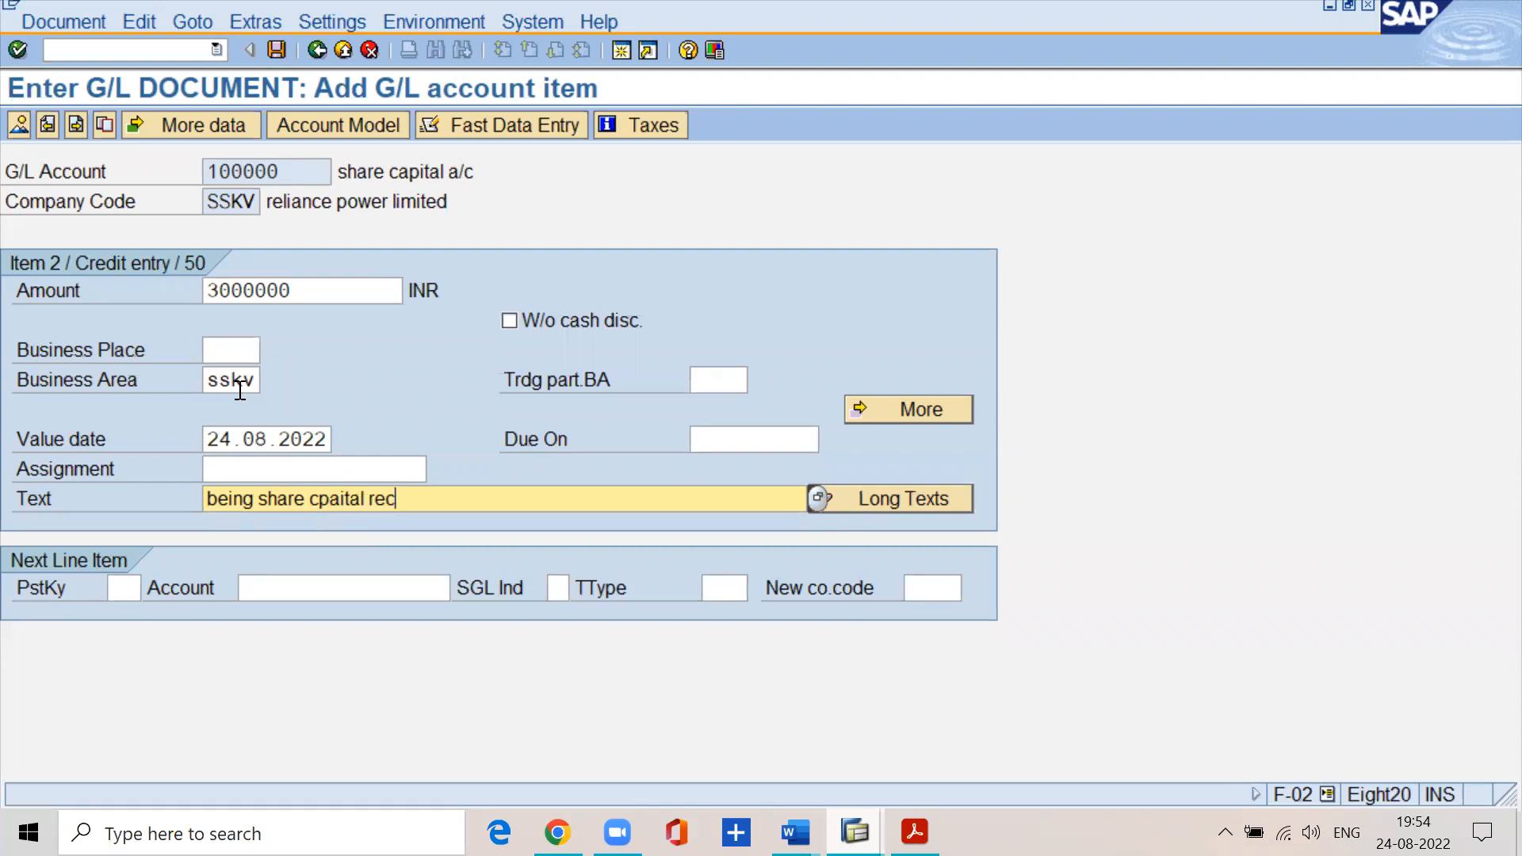
text(eived)
- Switch to the FI material PDF and mark the "Display Document overview" instruction on page 41
click(914, 832)
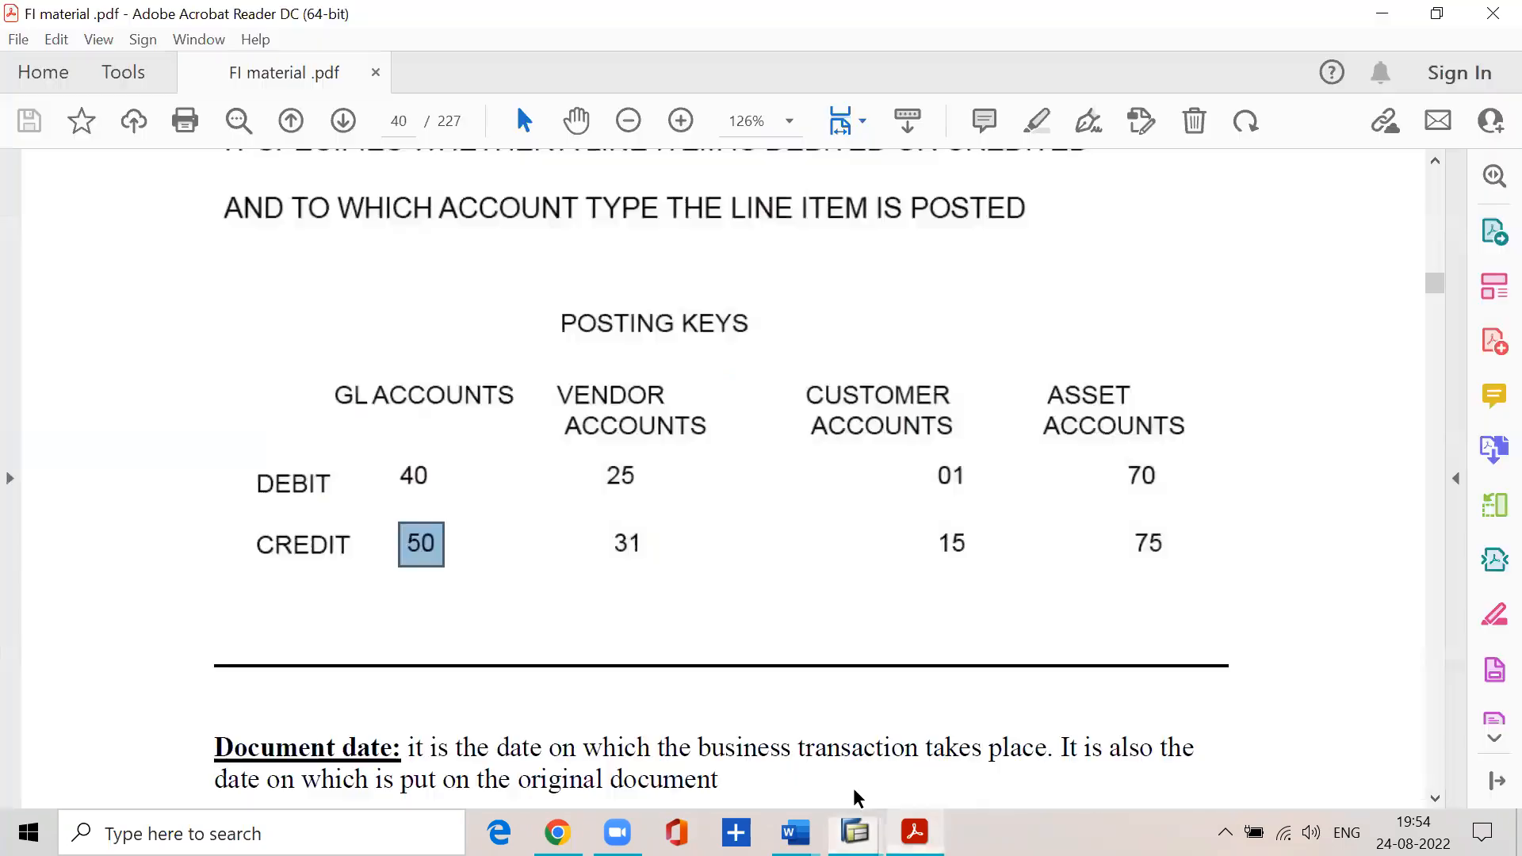
scroll(569, 627, down, 20)
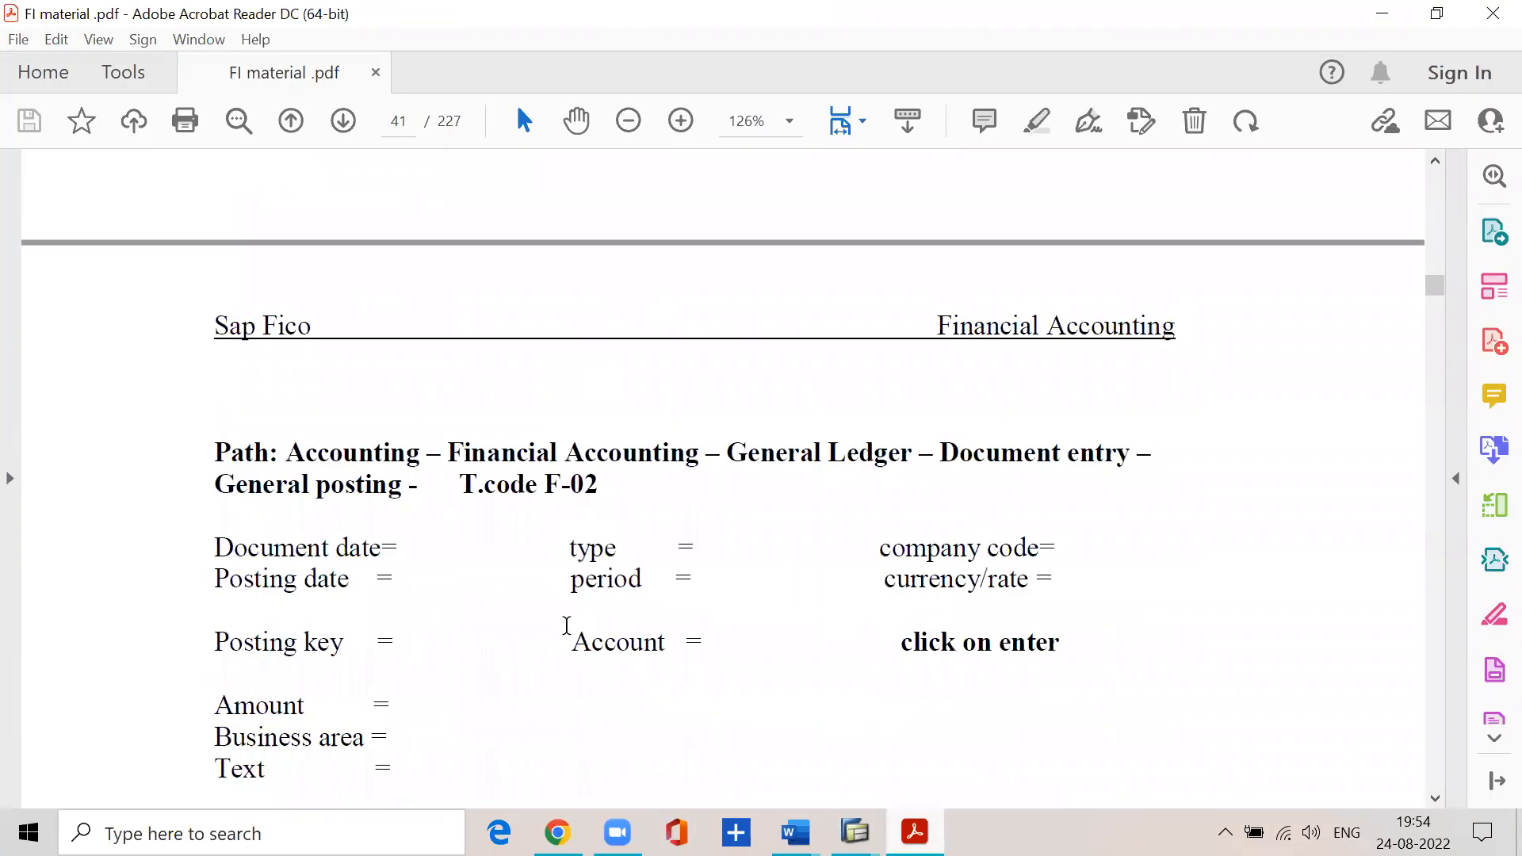
scroll(570, 634, down, 5)
drag(315, 513, 1035, 520)
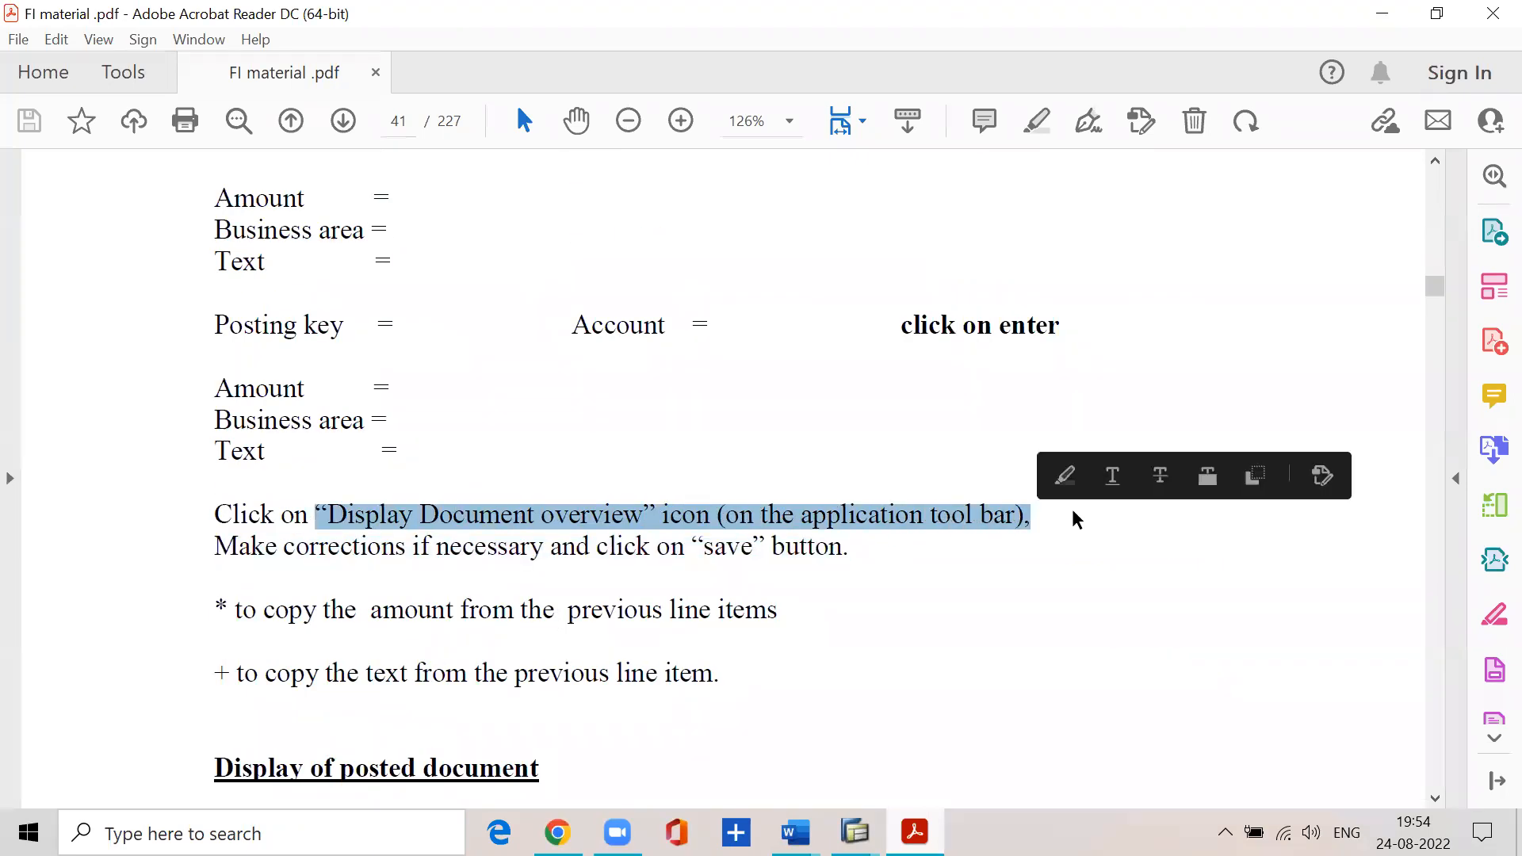
- Return to SAP, display the document overview, and point out both line items' account names and posting keys
click(1382, 14)
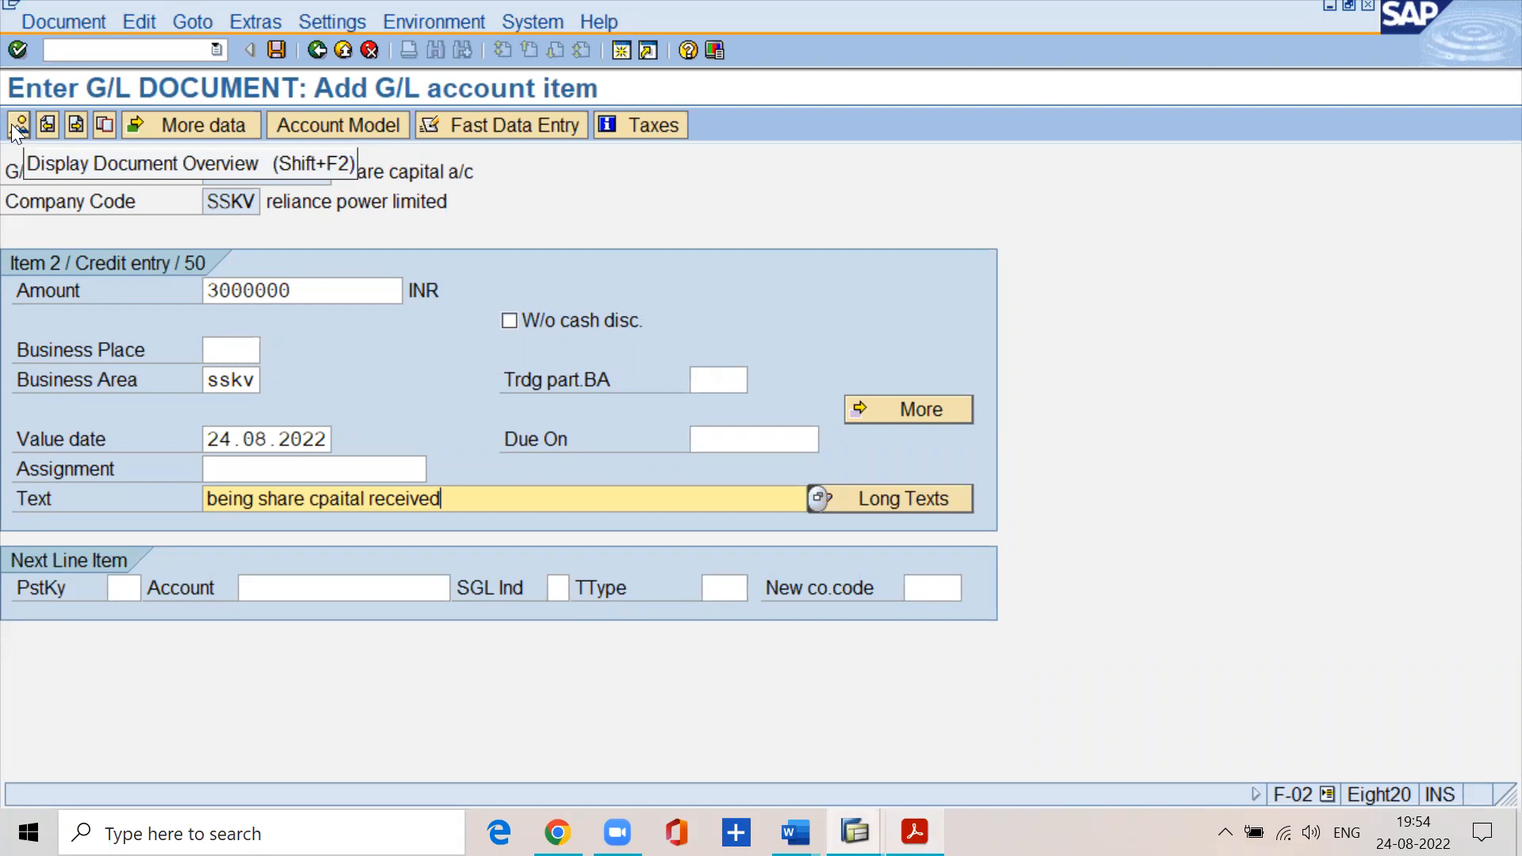
click(16, 127)
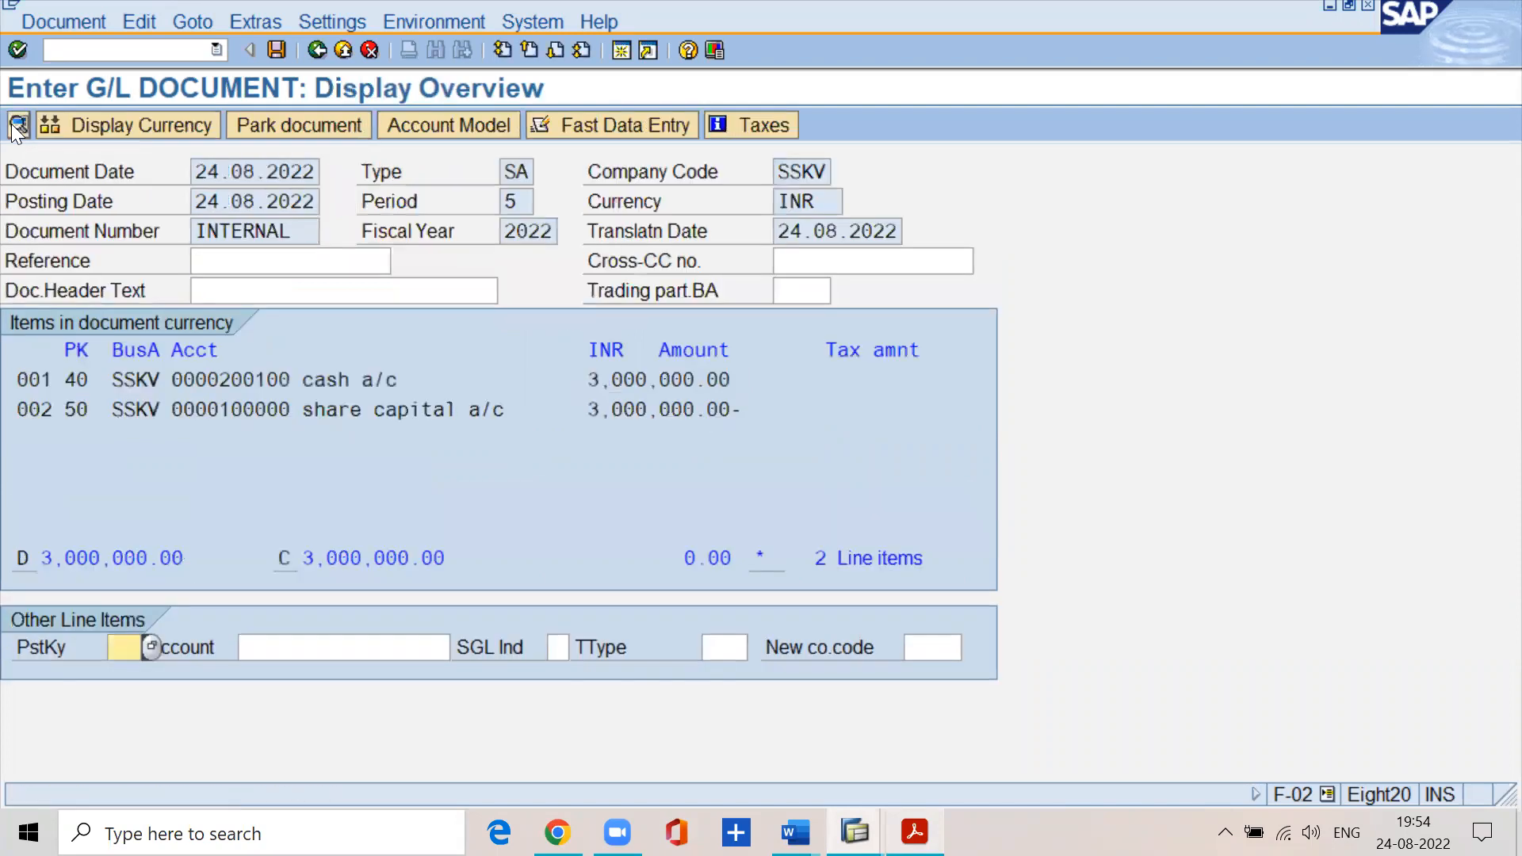
drag(297, 380, 408, 388)
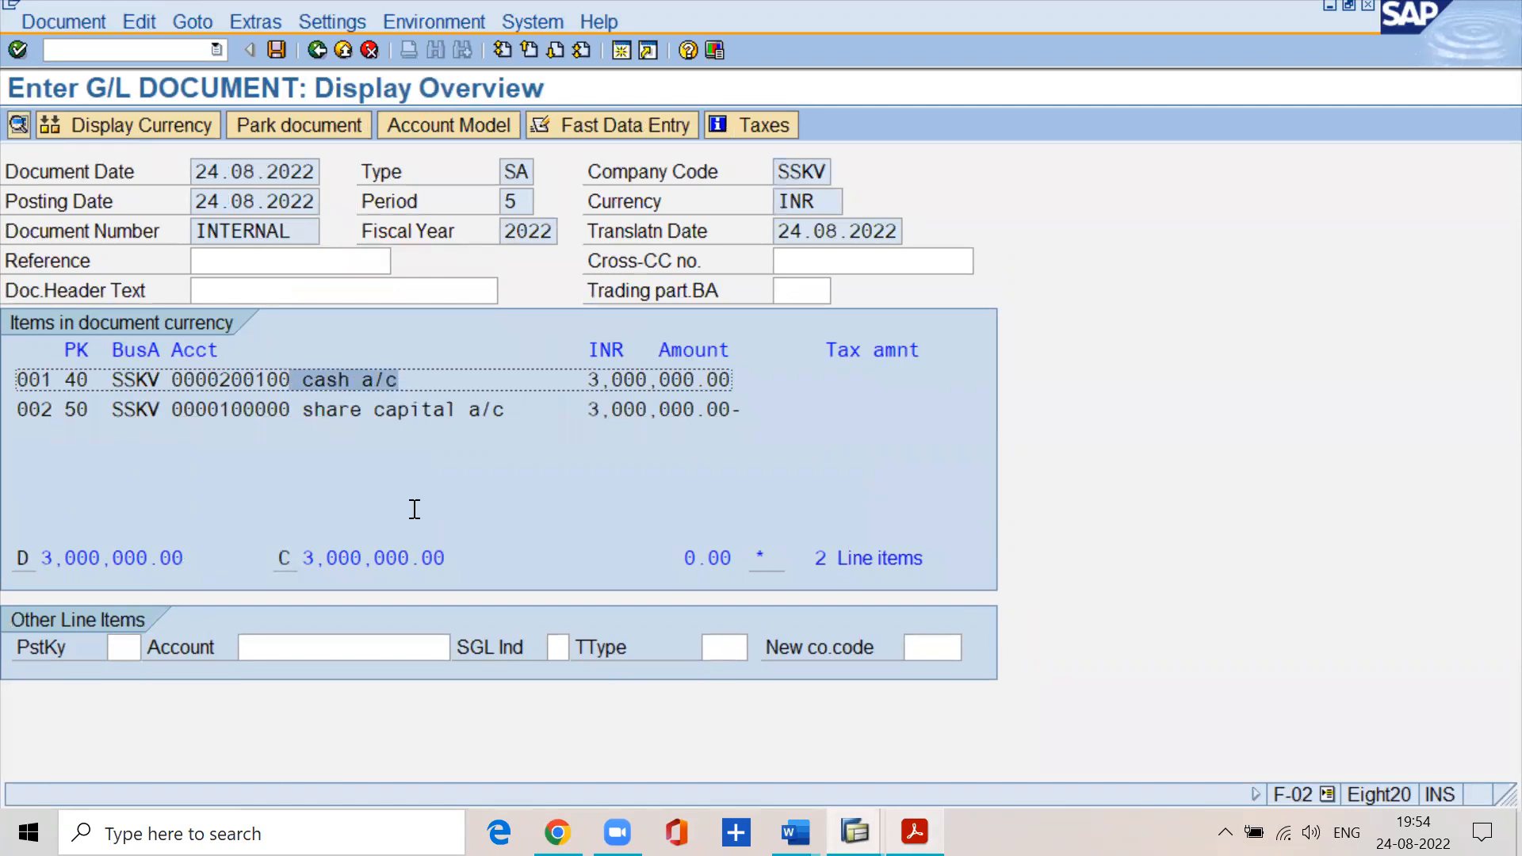
drag(93, 380, 54, 380)
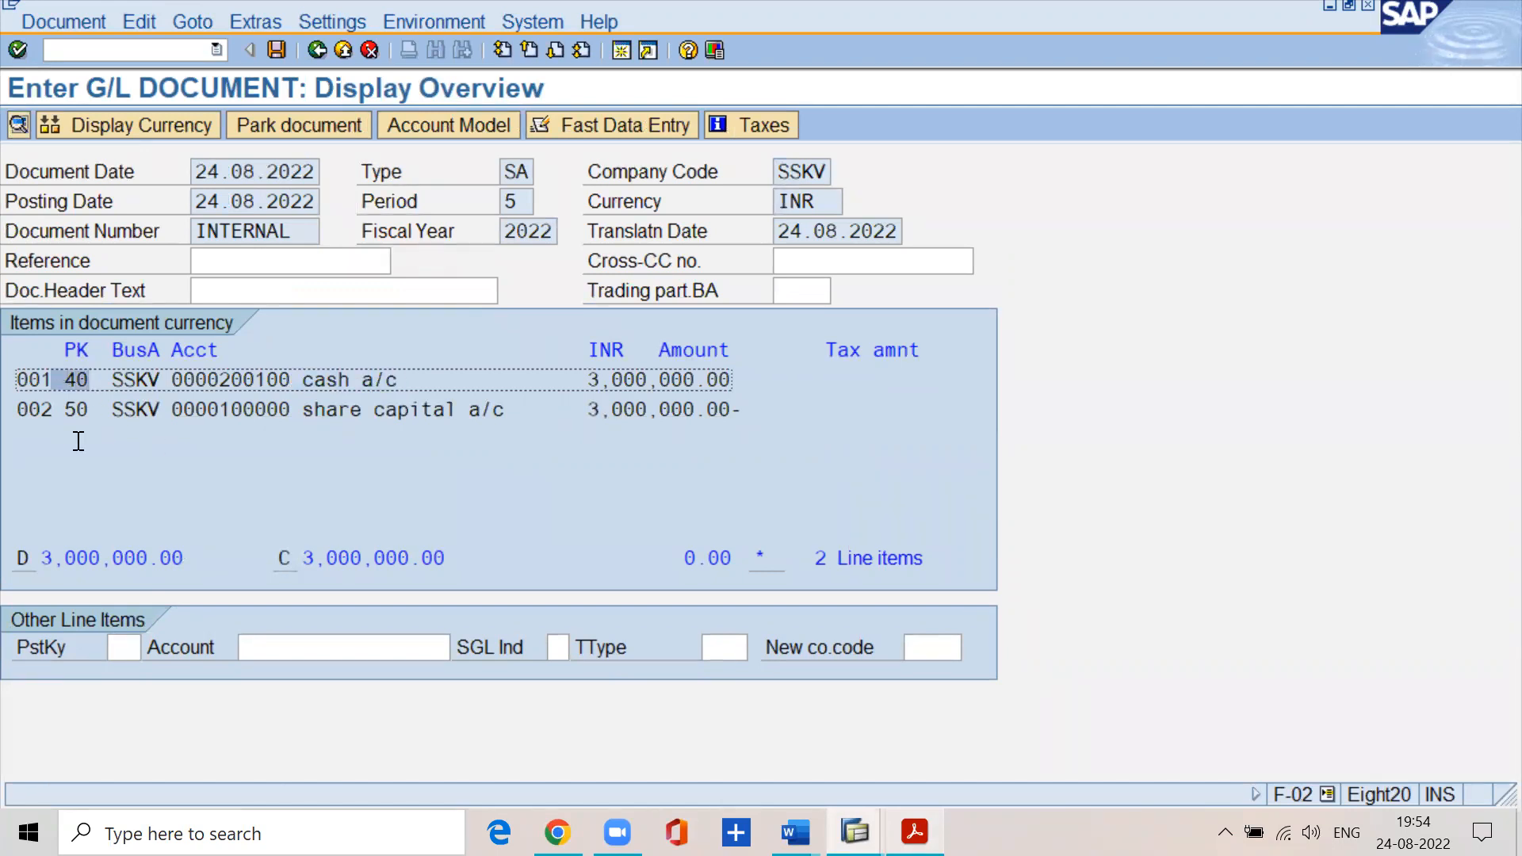
click(299, 407)
drag(299, 408, 515, 417)
drag(97, 409, 63, 410)
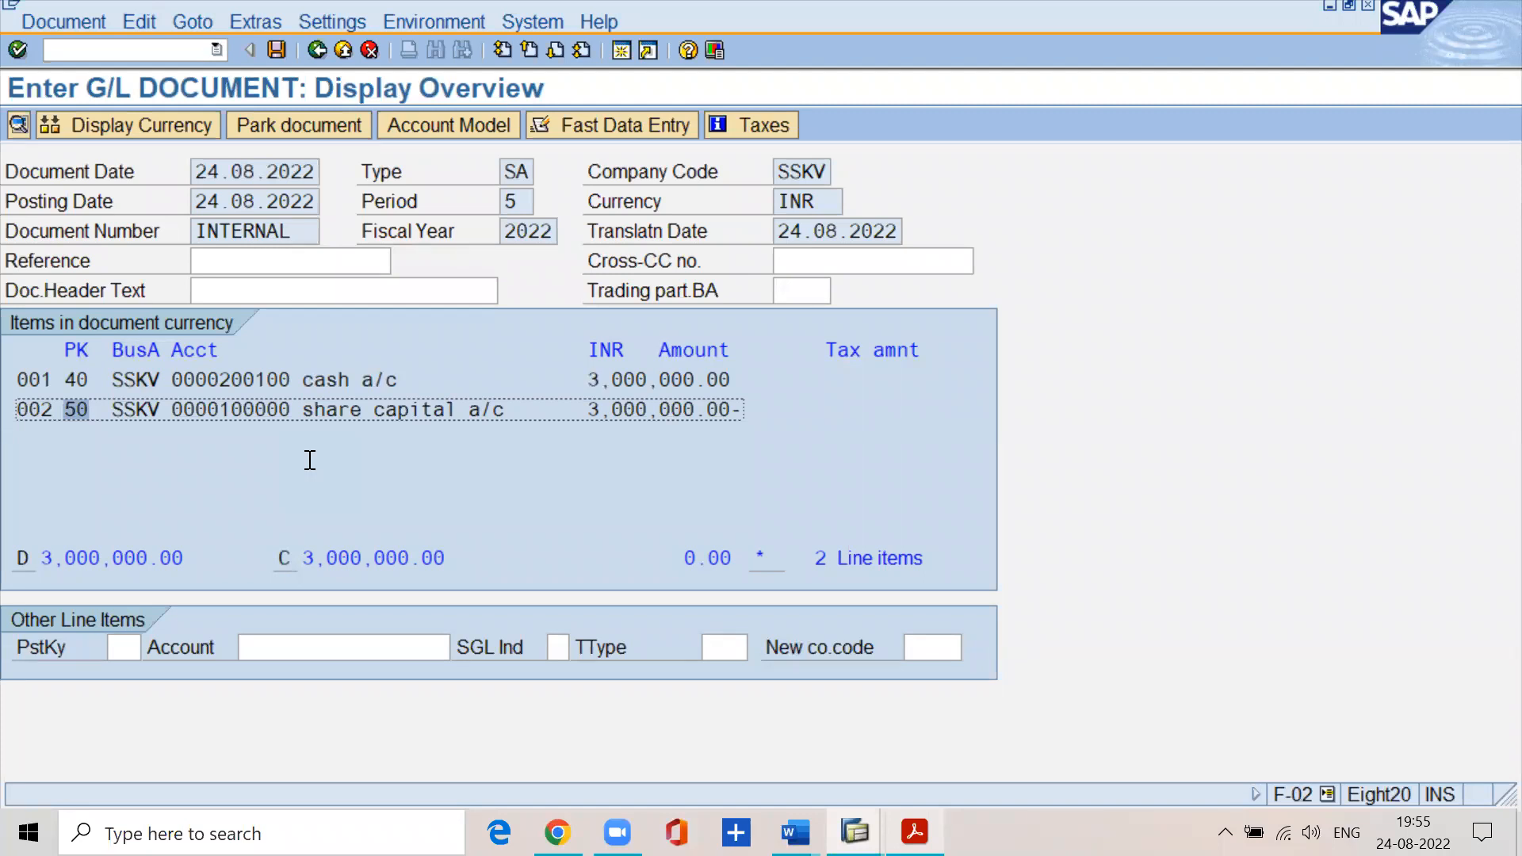
- Check the debit total, credit total and balance, then view the cash line item and go back to the overview
drag(564, 381, 754, 372)
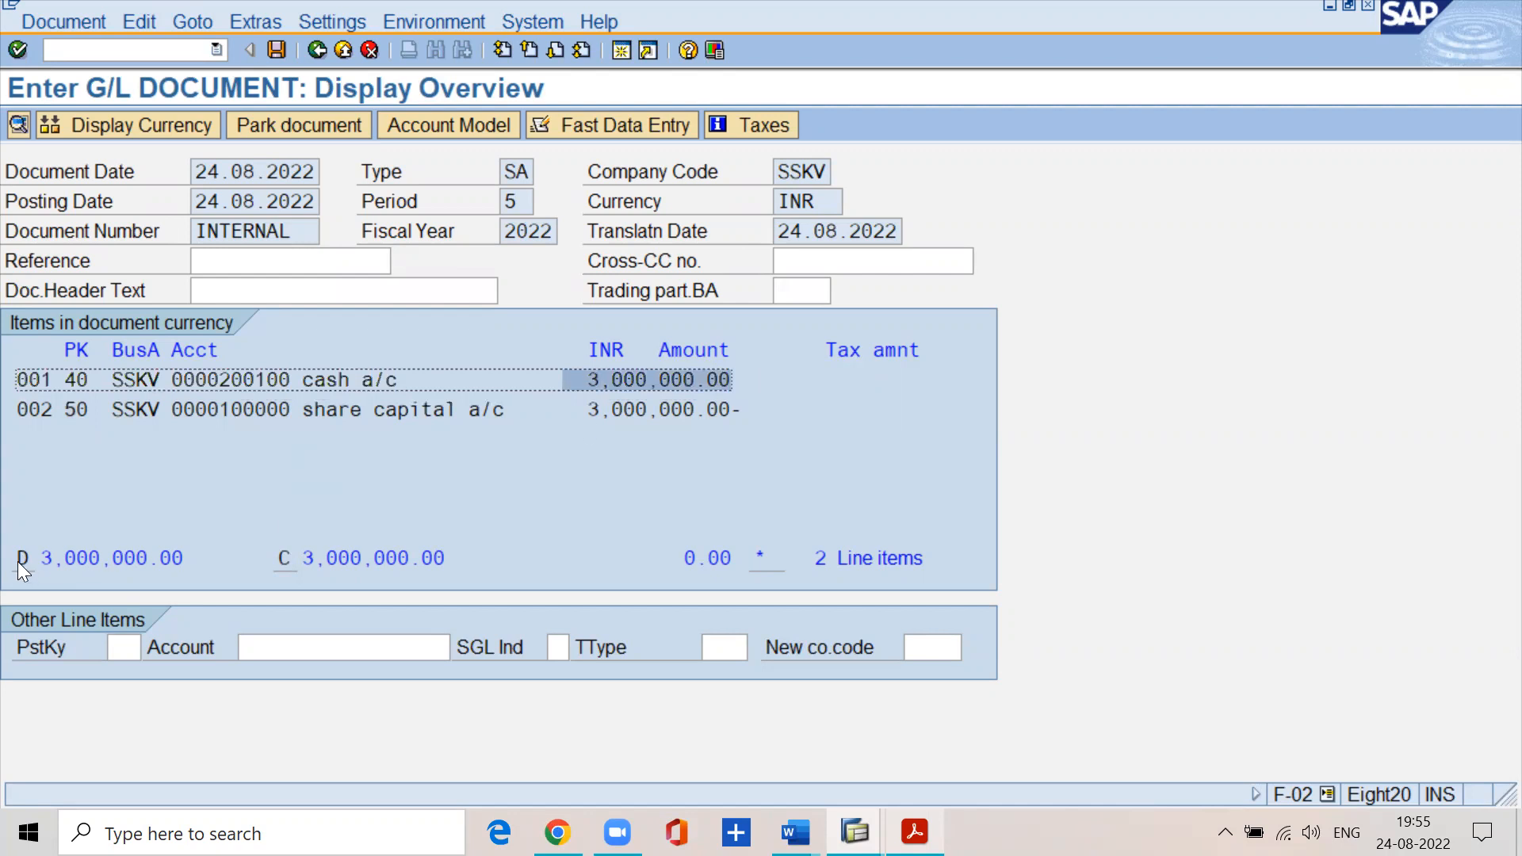
drag(39, 559, 180, 564)
drag(301, 558, 444, 555)
drag(674, 558, 748, 559)
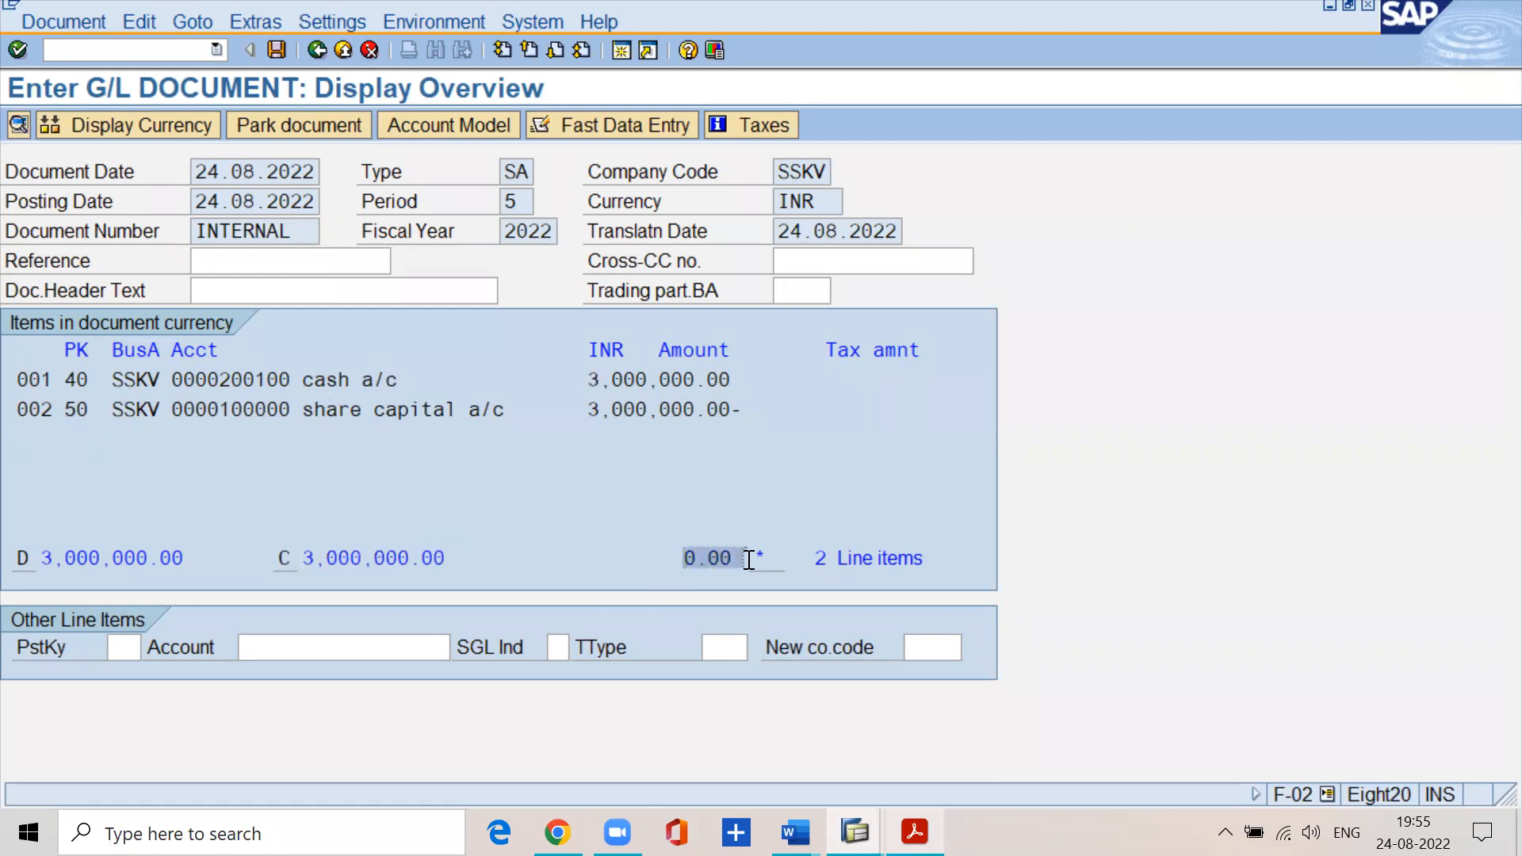
click(187, 559)
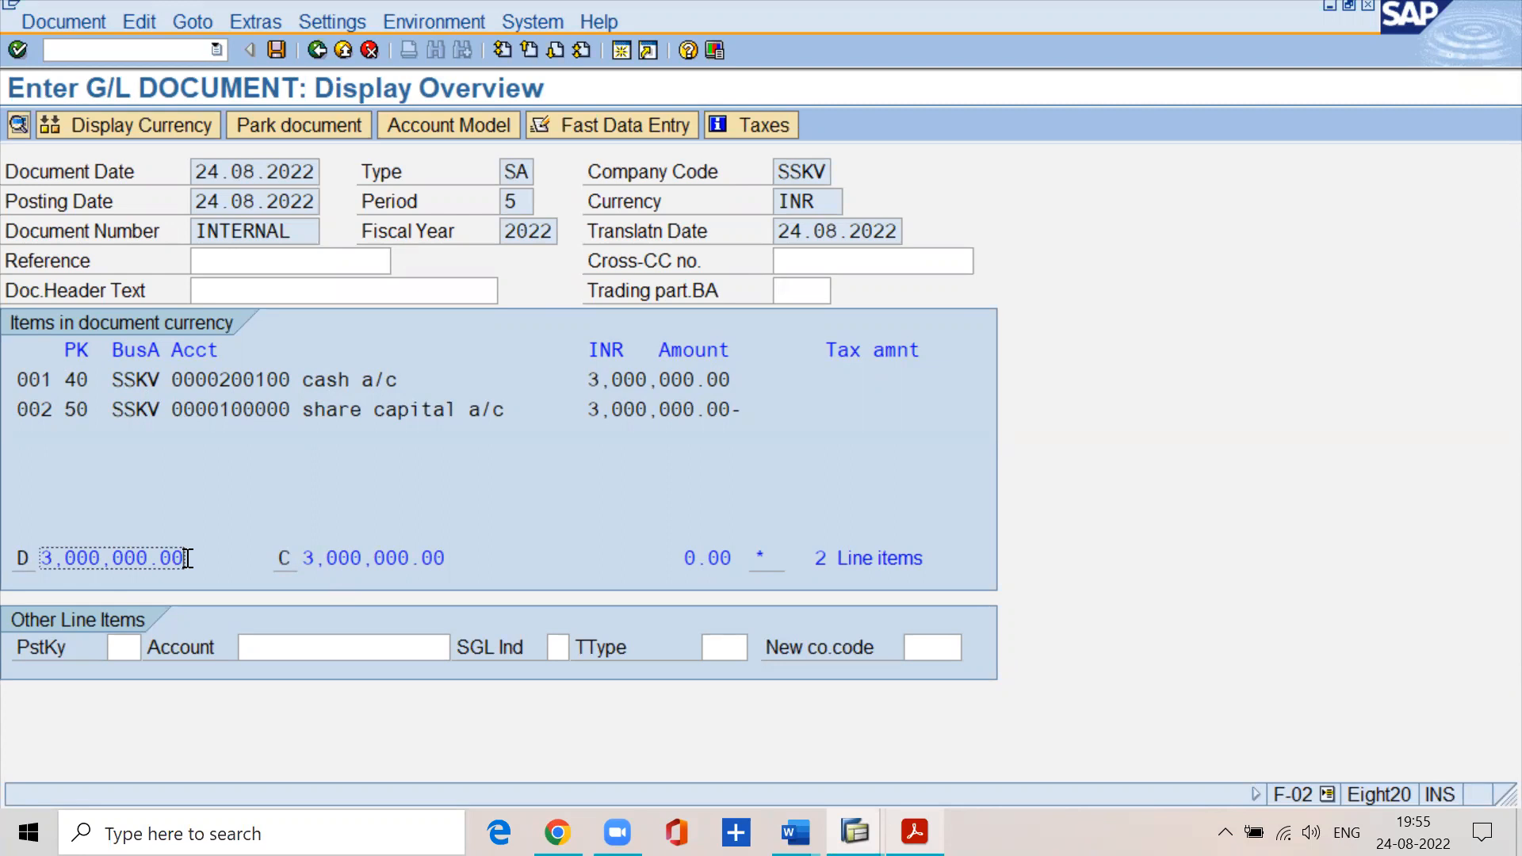
double_click(341, 379)
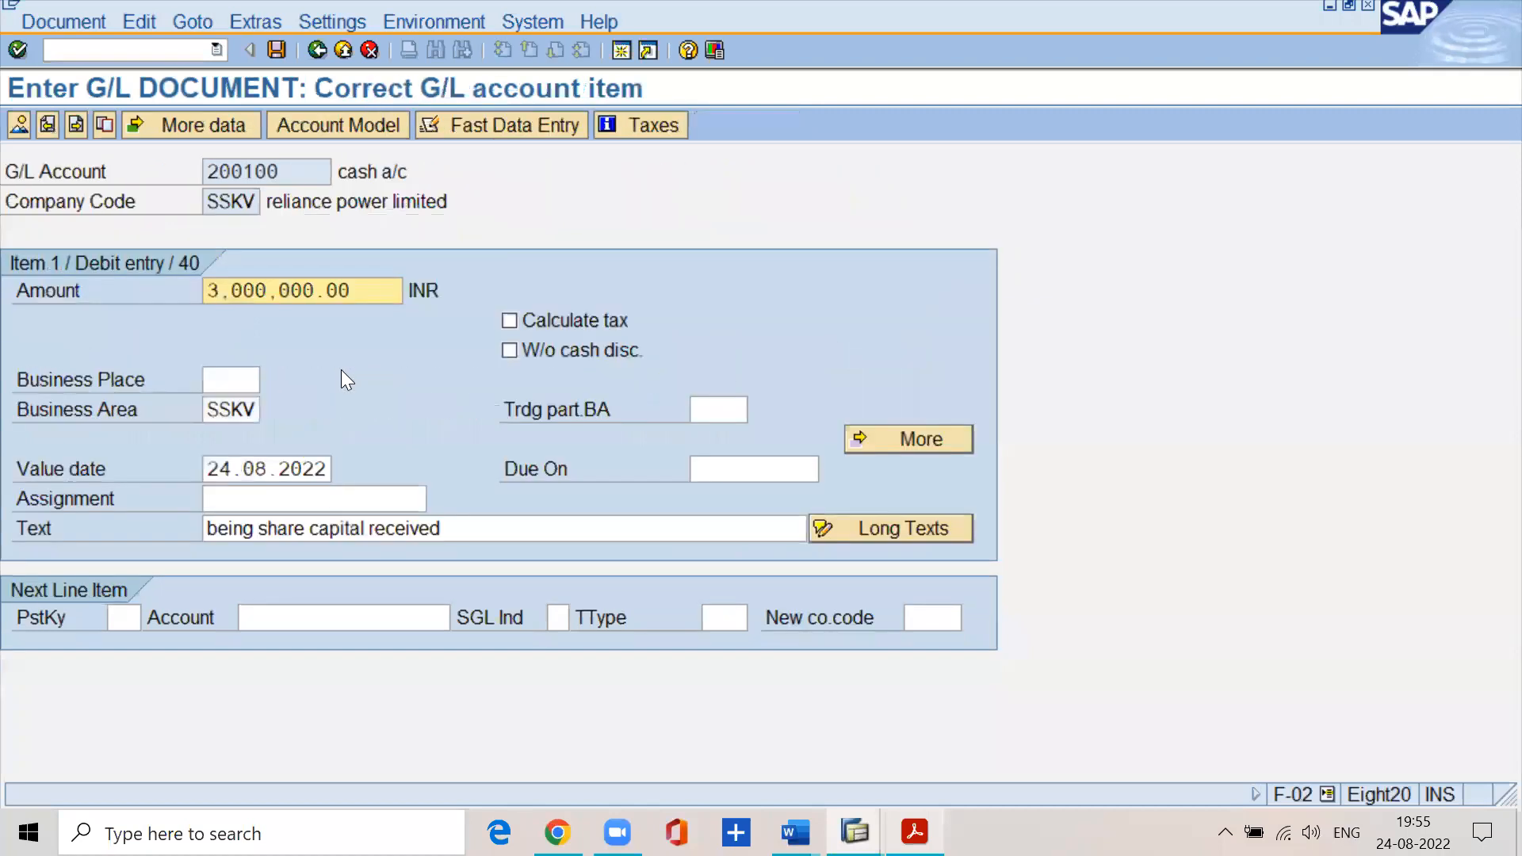
click(316, 50)
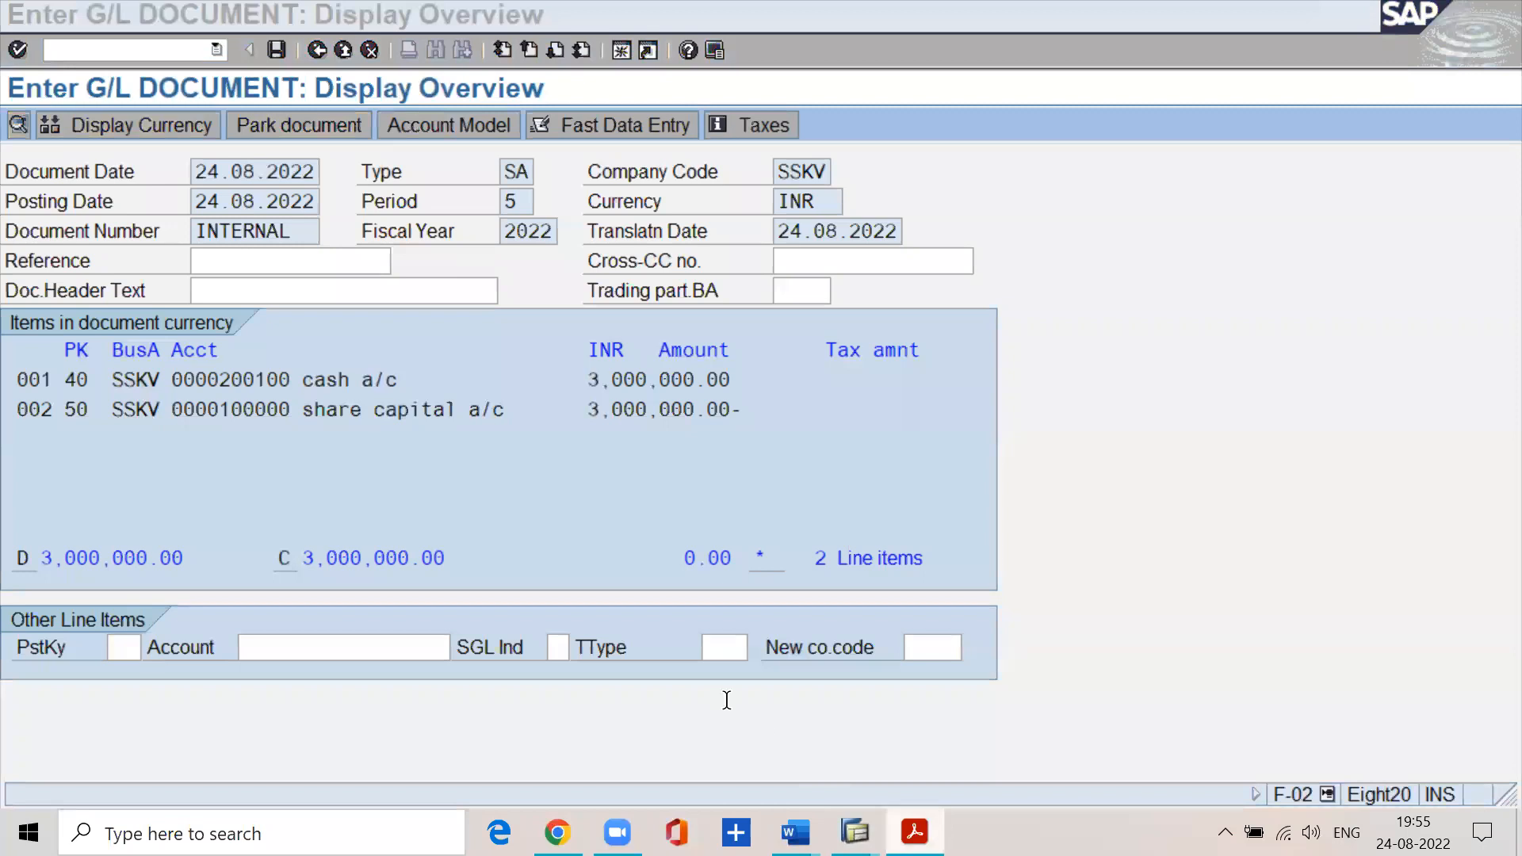
- Mark the correction and save instruction on page 41 of the PDF, then return to SAP and post the document
key(alt+Tab)
drag(215, 565, 845, 562)
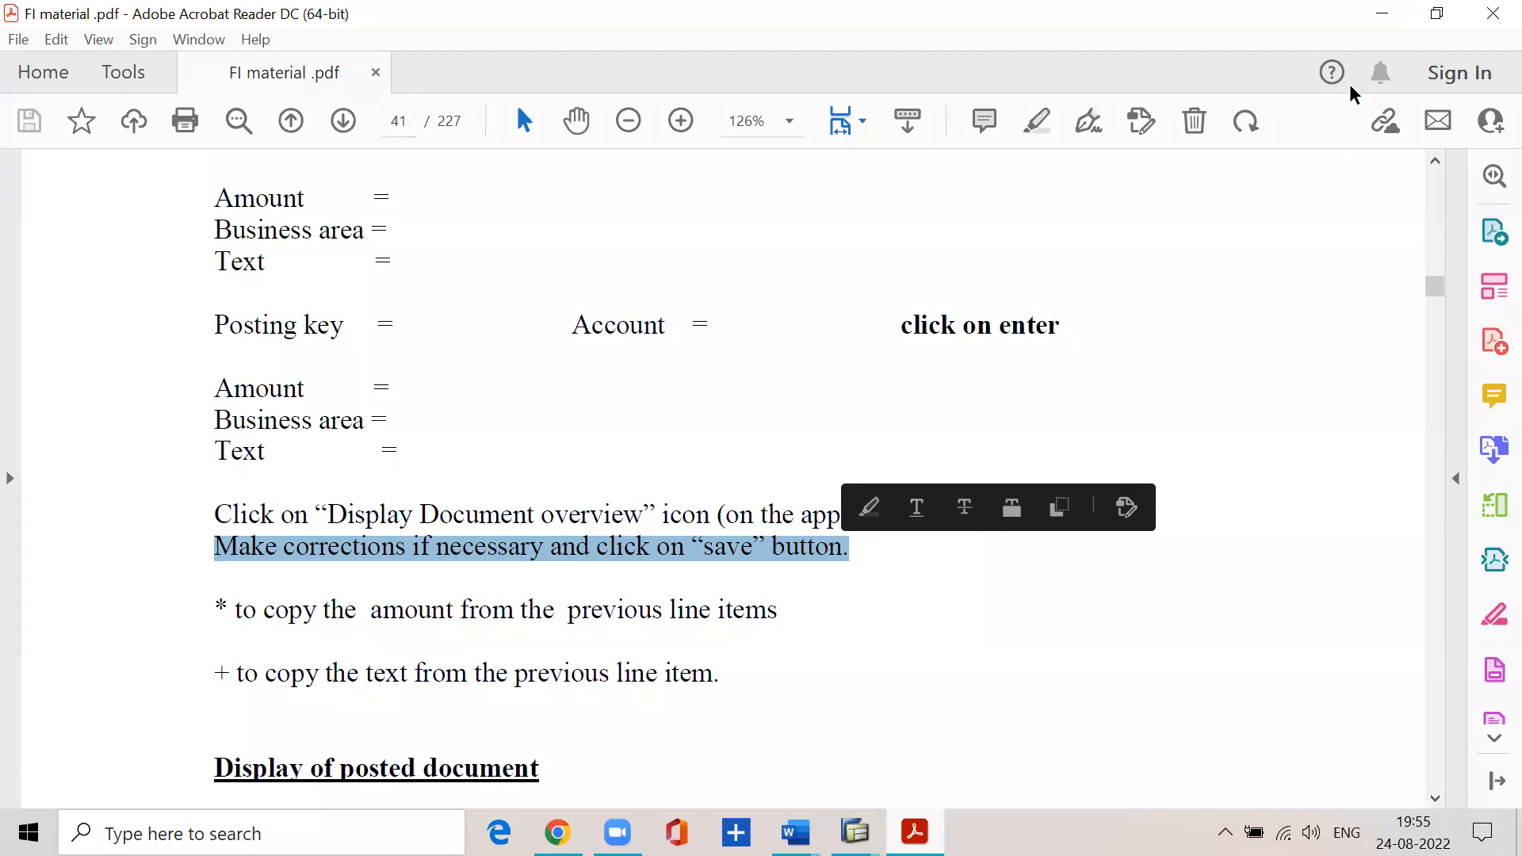
click(1382, 14)
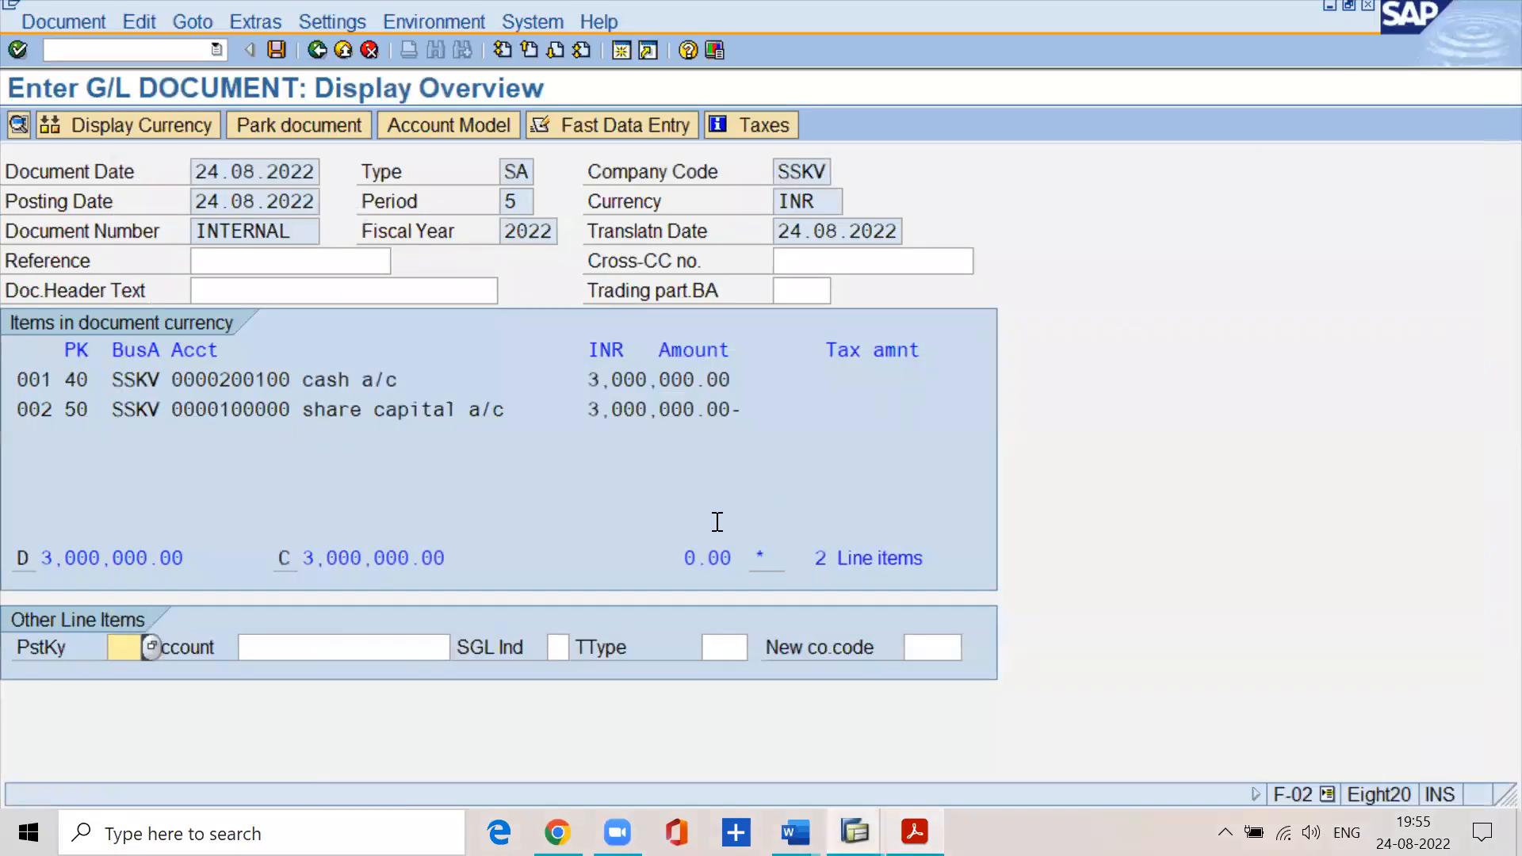
click(275, 52)
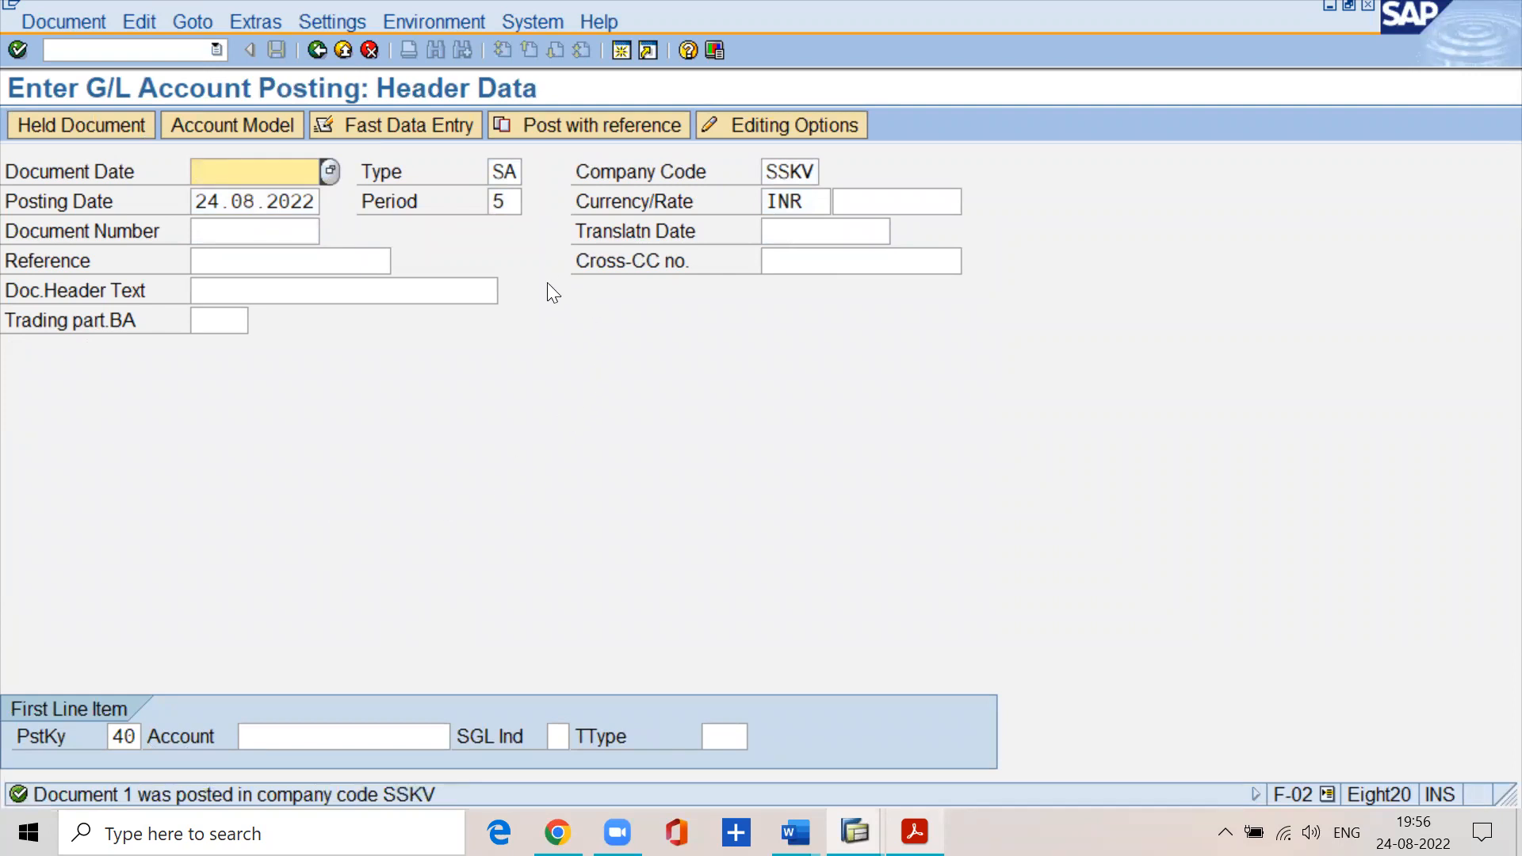
- Point out document type SA, then open a new SAP session and start transaction OBA7
double_click(518, 174)
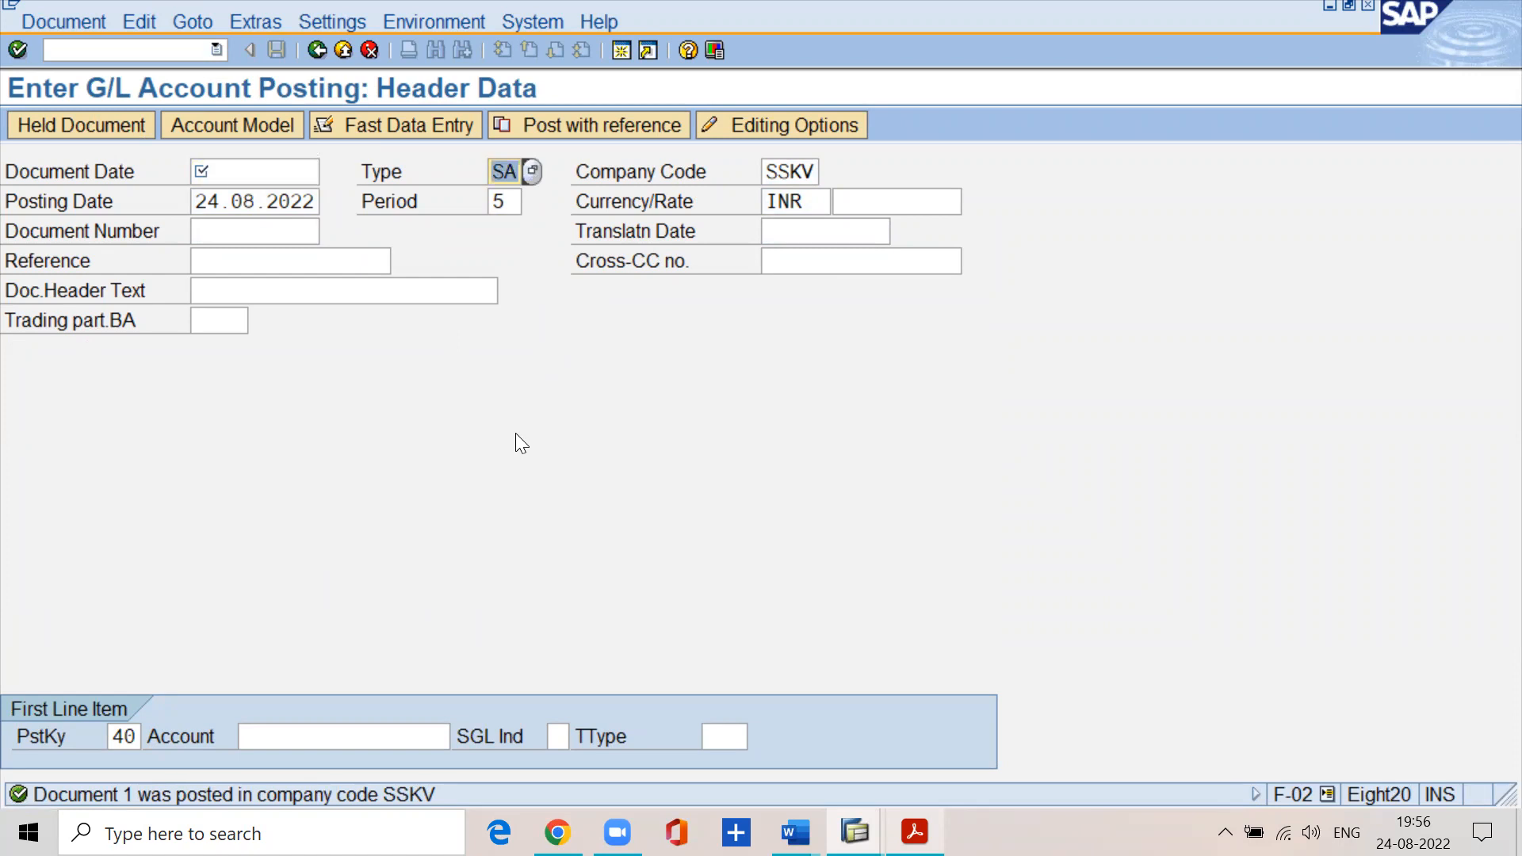
click(614, 50)
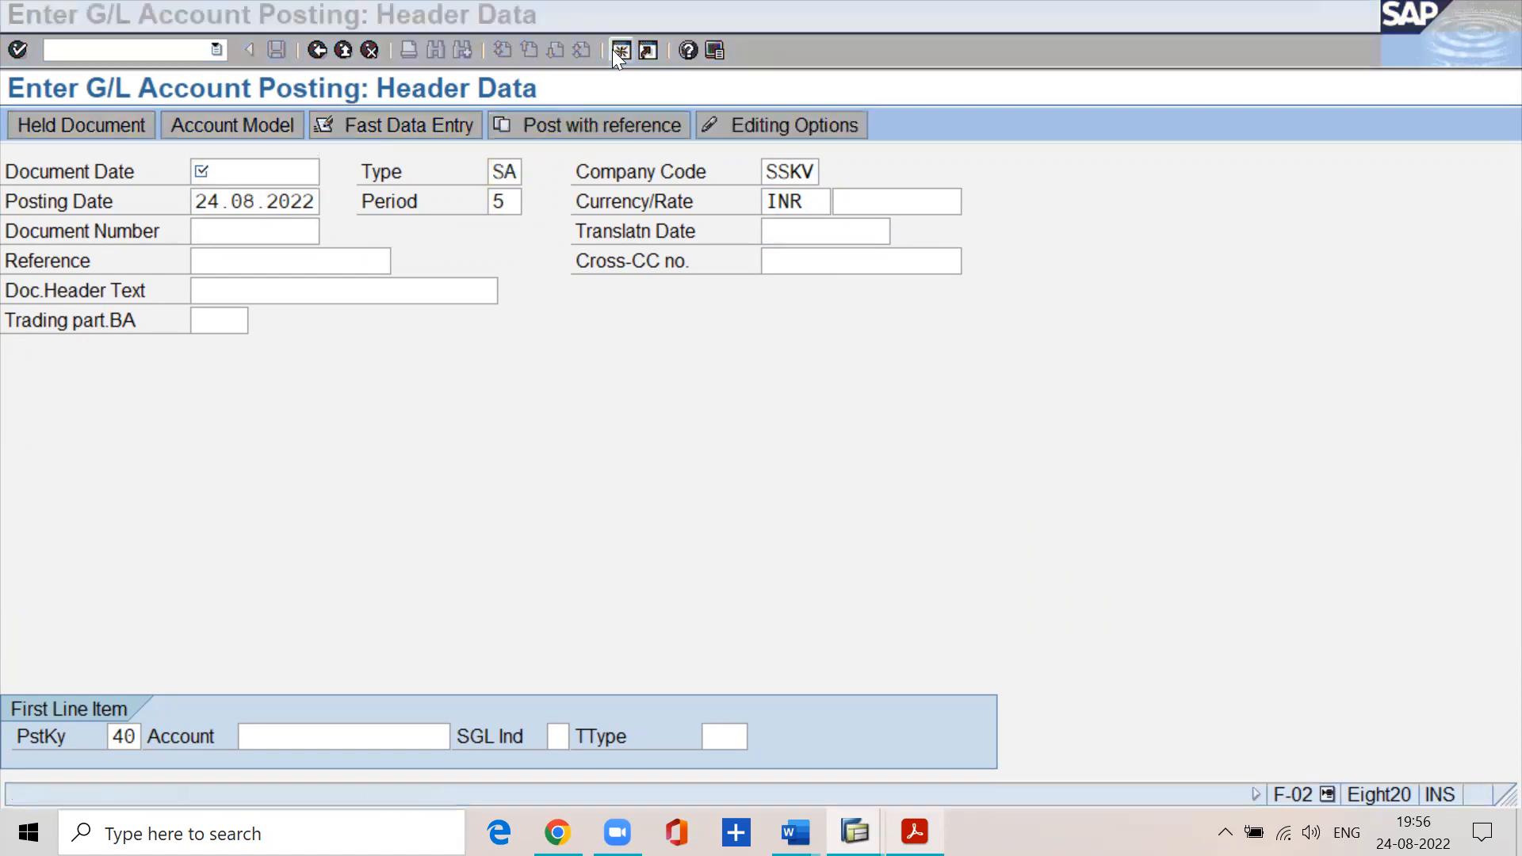
click(174, 45)
text(/noba7)
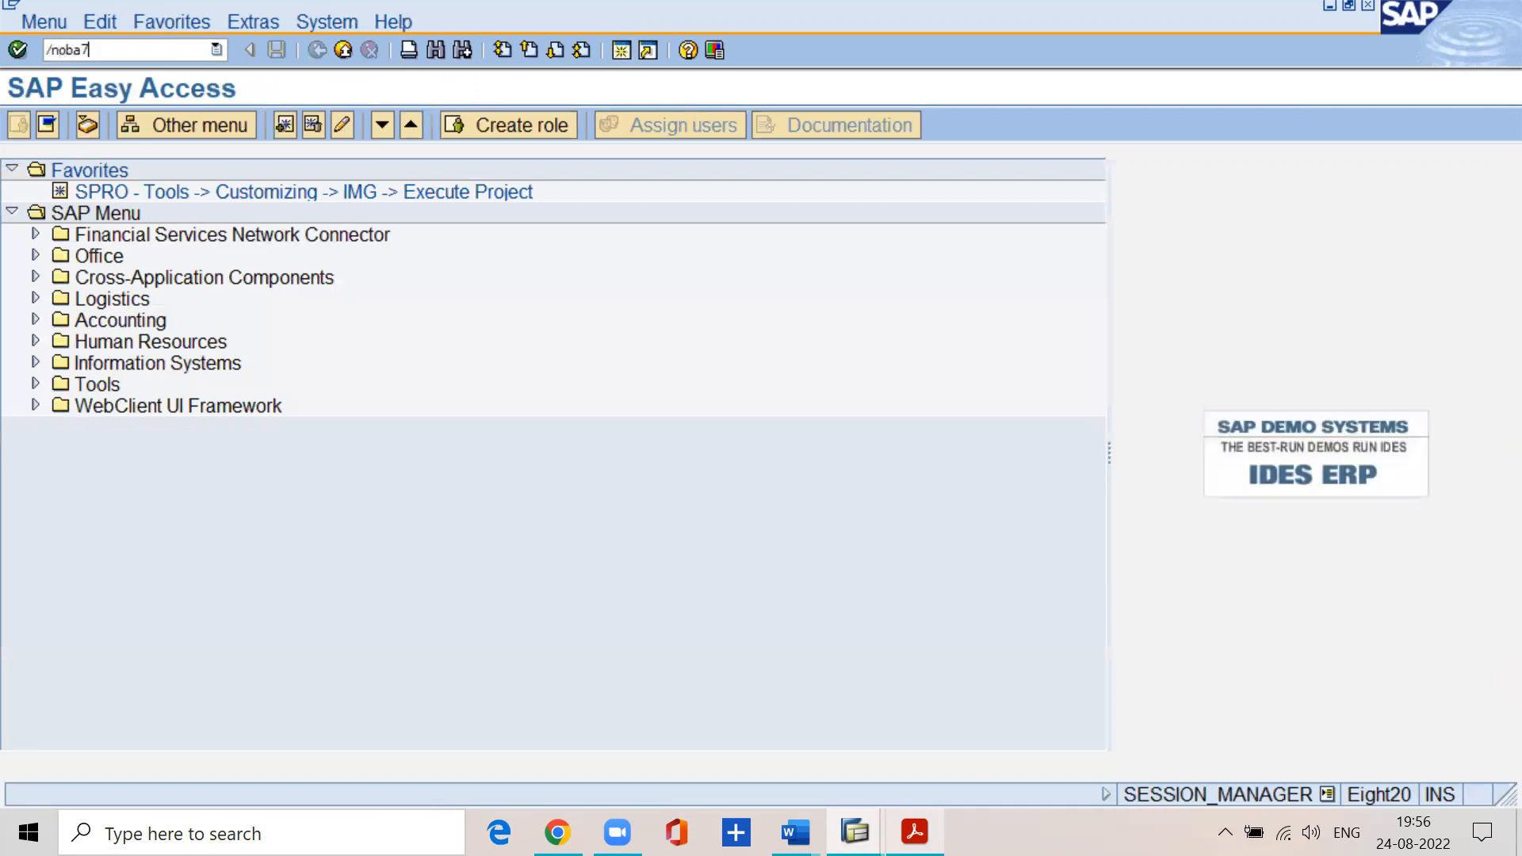
key(Return)
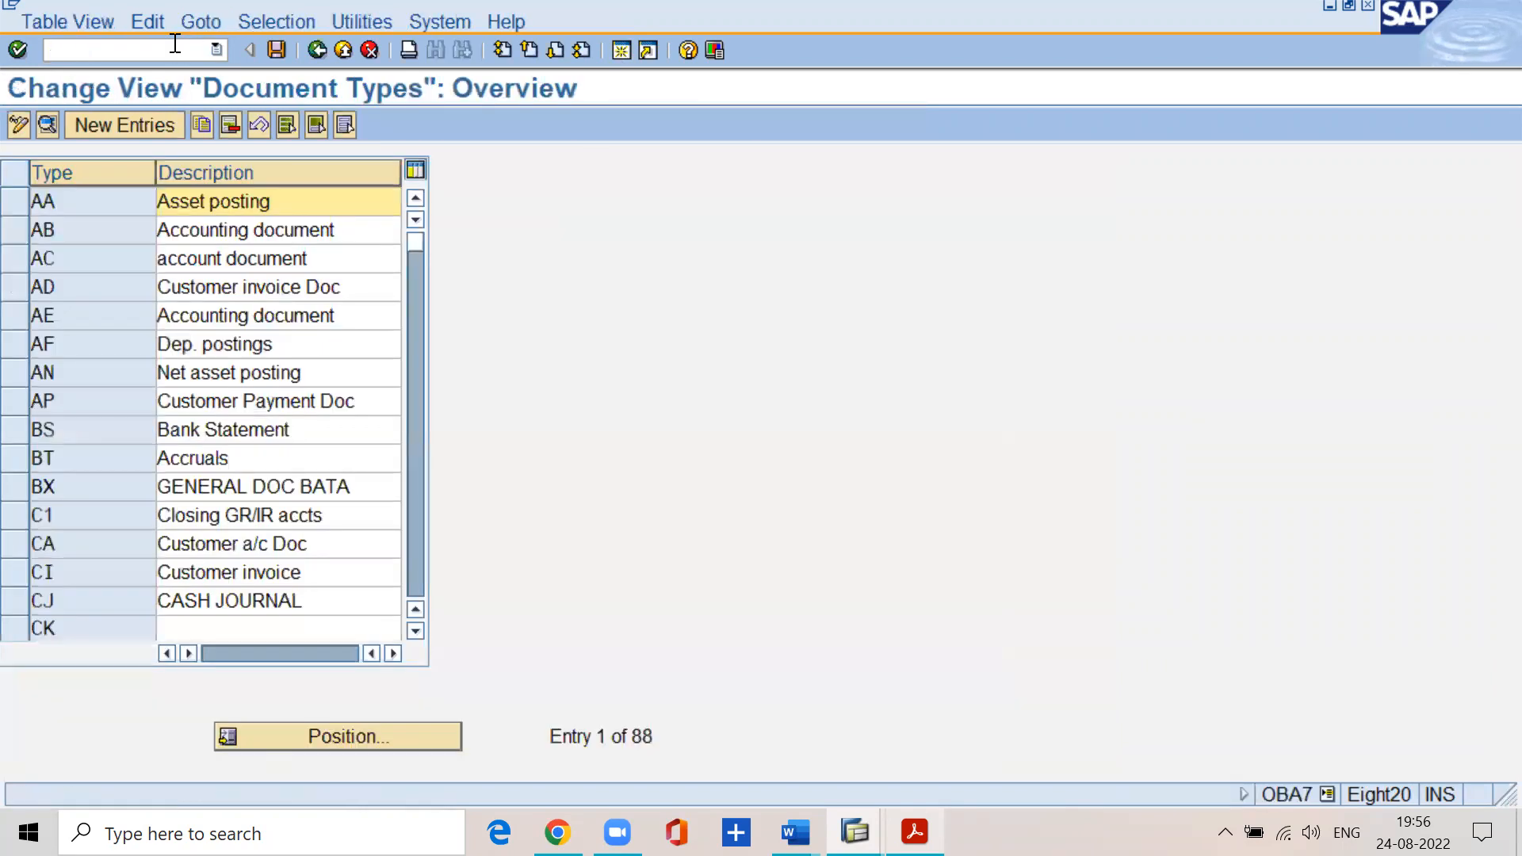
- Find document type SA in the document types overview and open its details
click(433, 732)
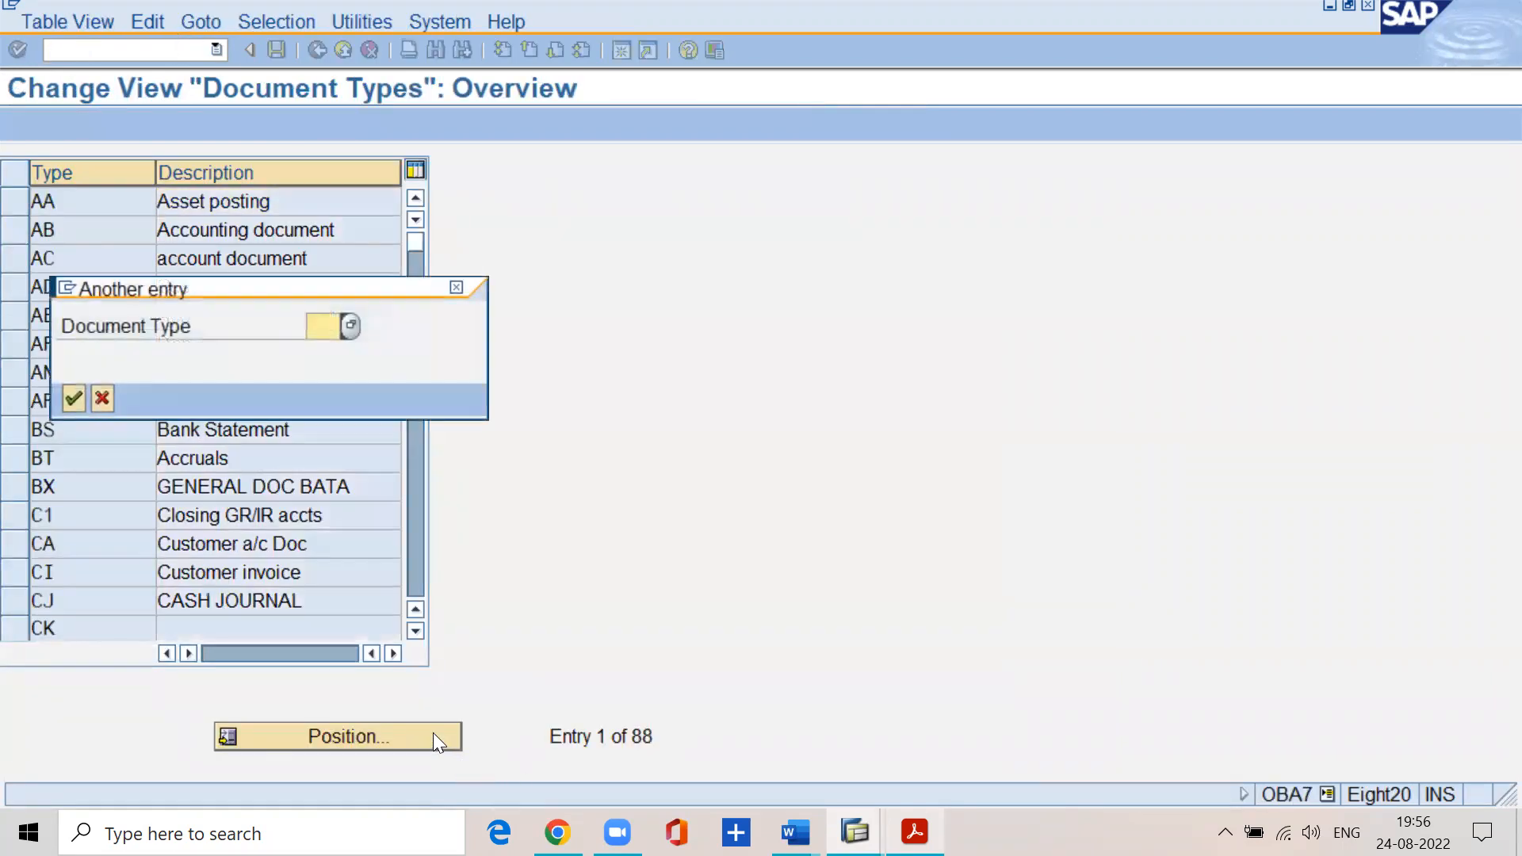
text(sa)
key(Return)
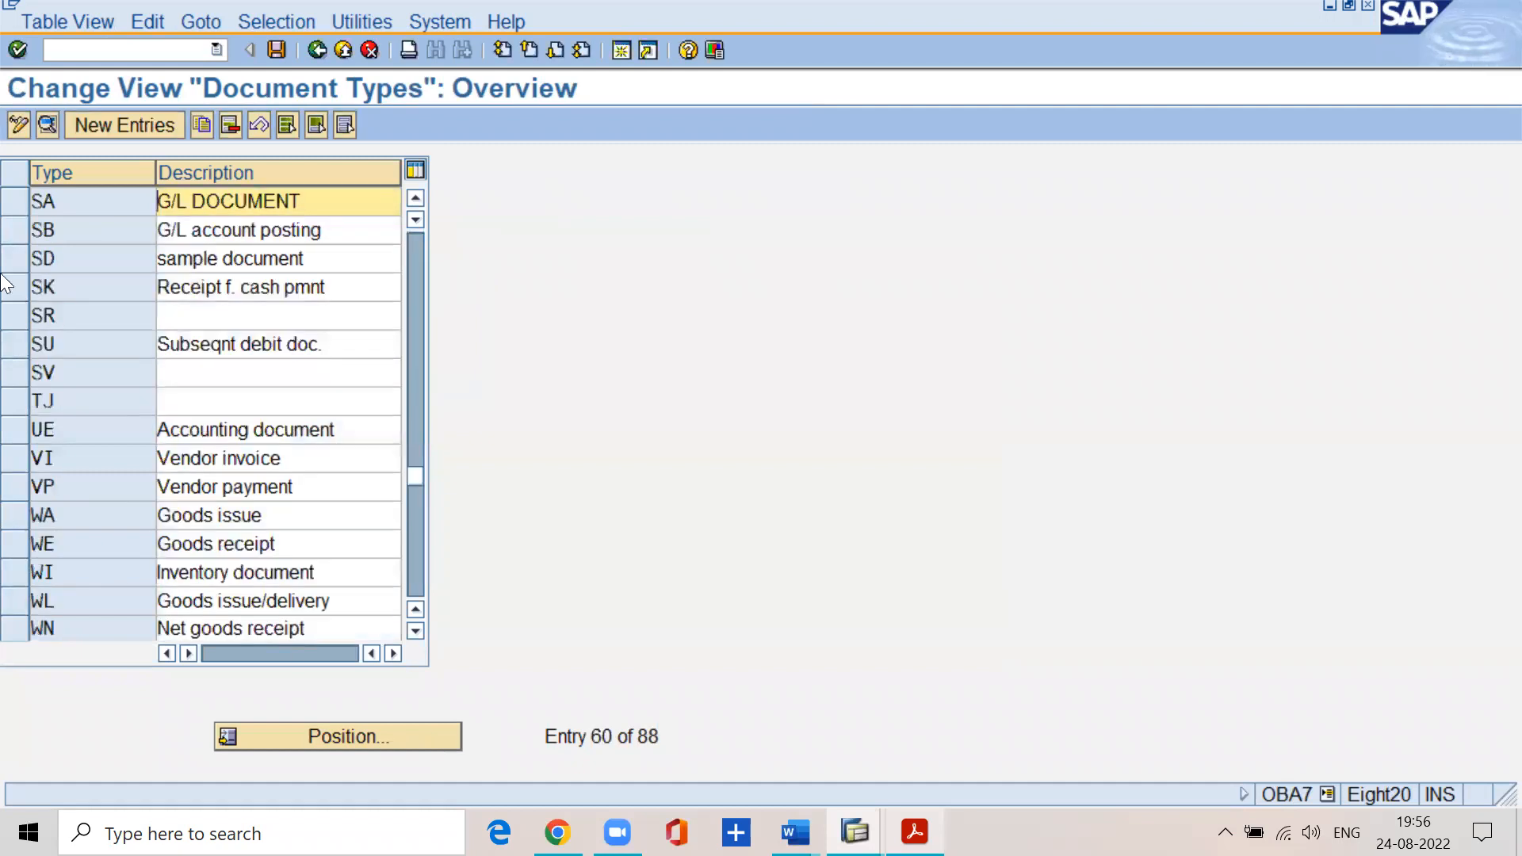
click(11, 204)
click(46, 129)
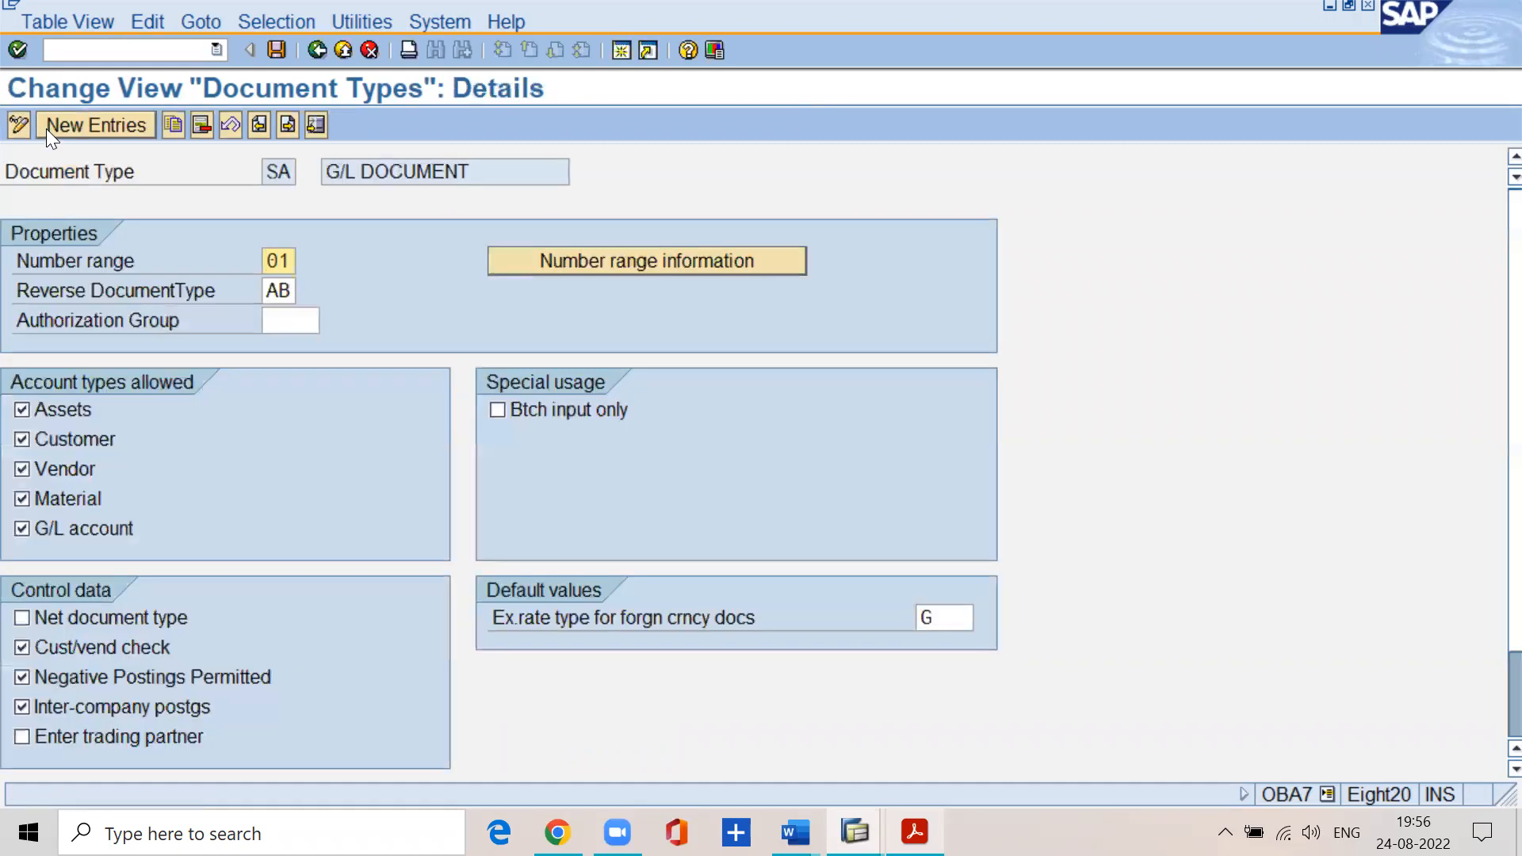
- Open the number range intervals for company code SSKV and check interval 01's year, from number, to number and current status
click(541, 255)
text(sskv)
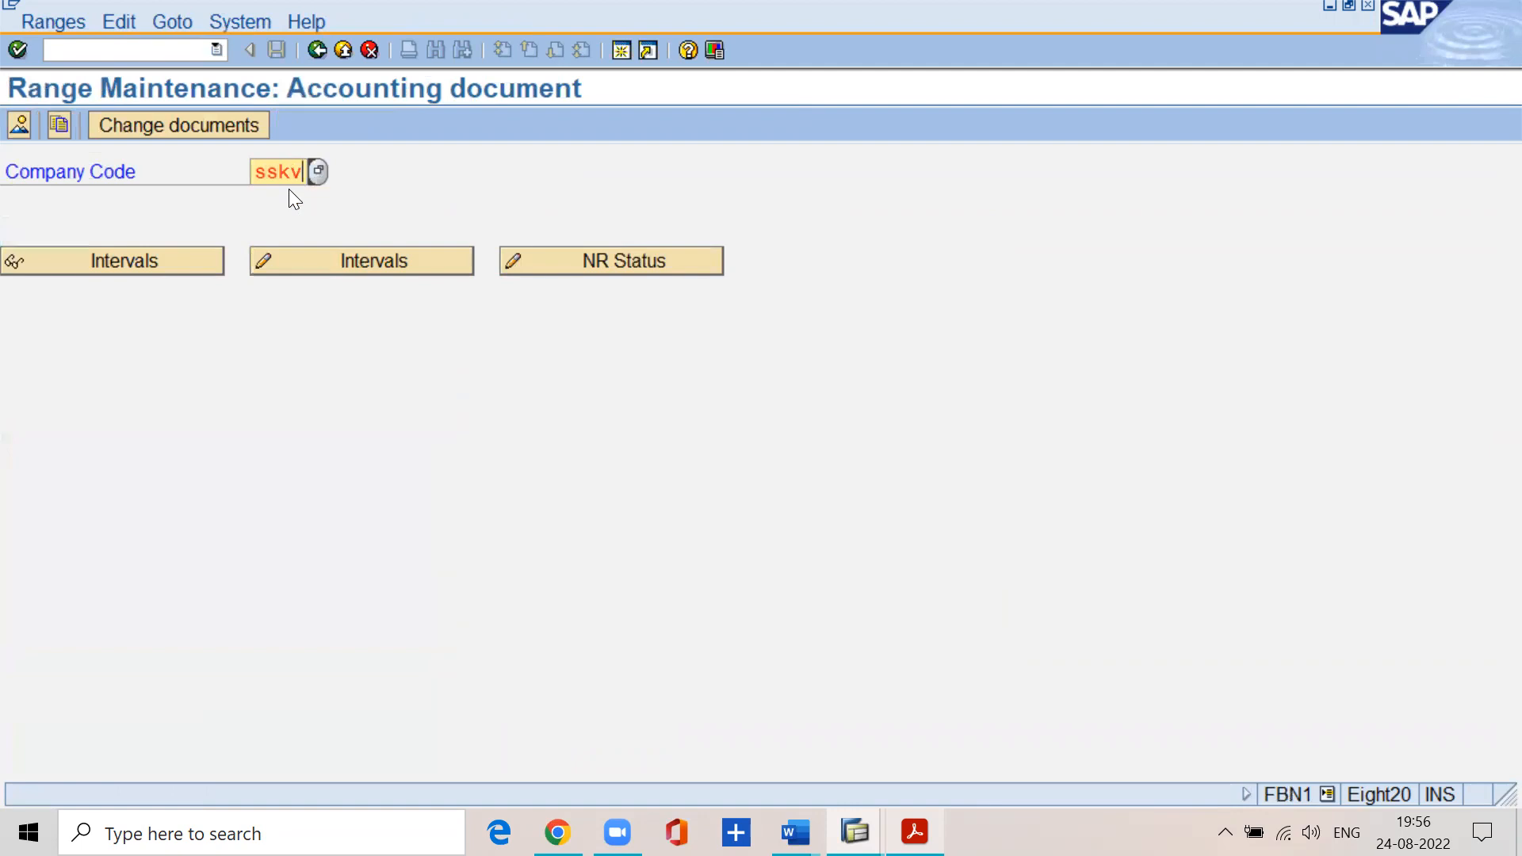
click(344, 258)
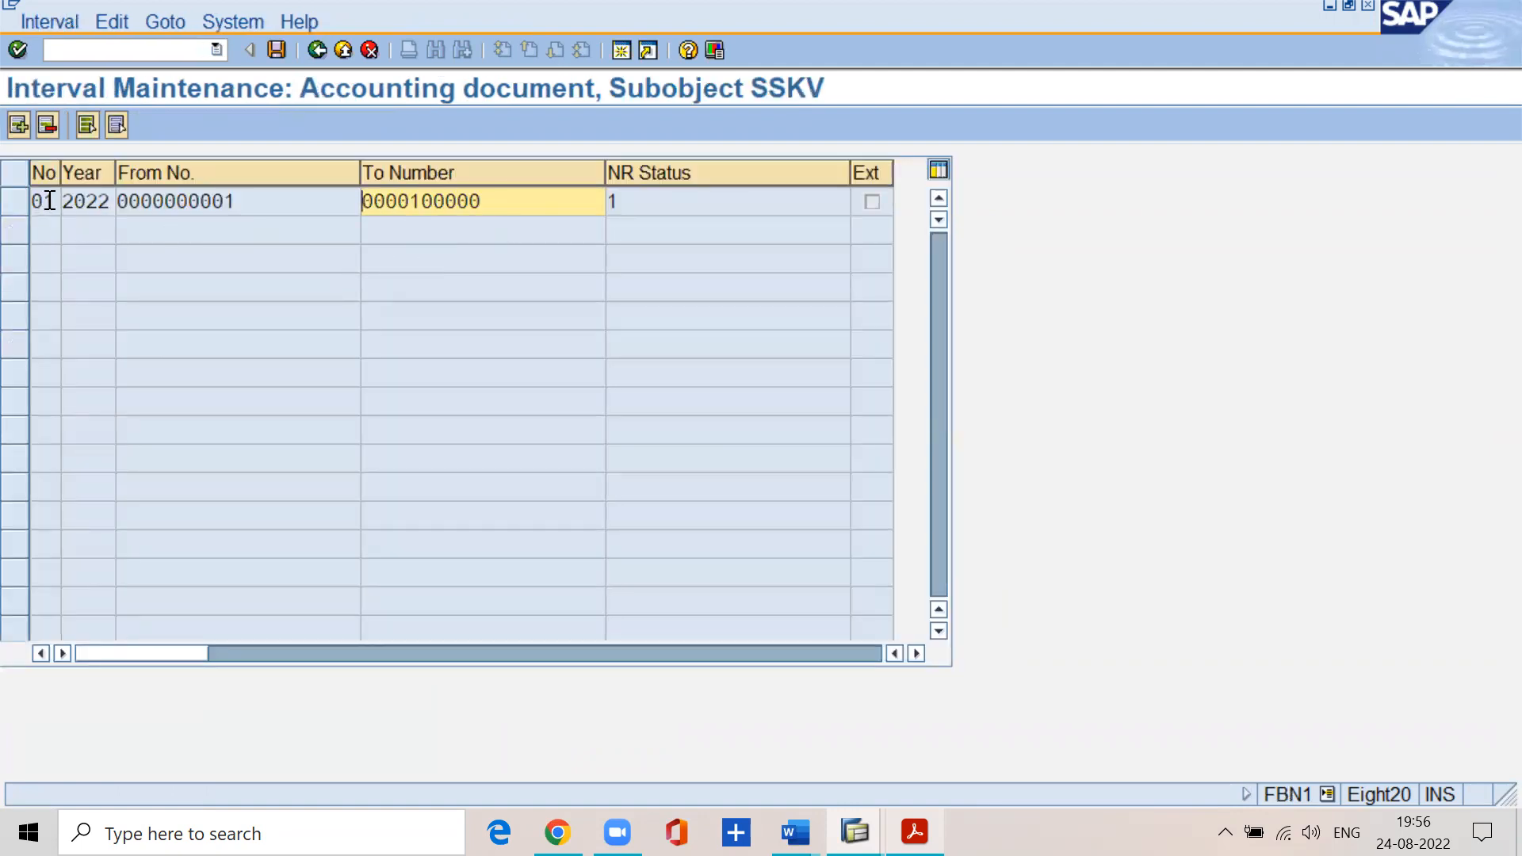
click(243, 202)
click(503, 199)
click(640, 196)
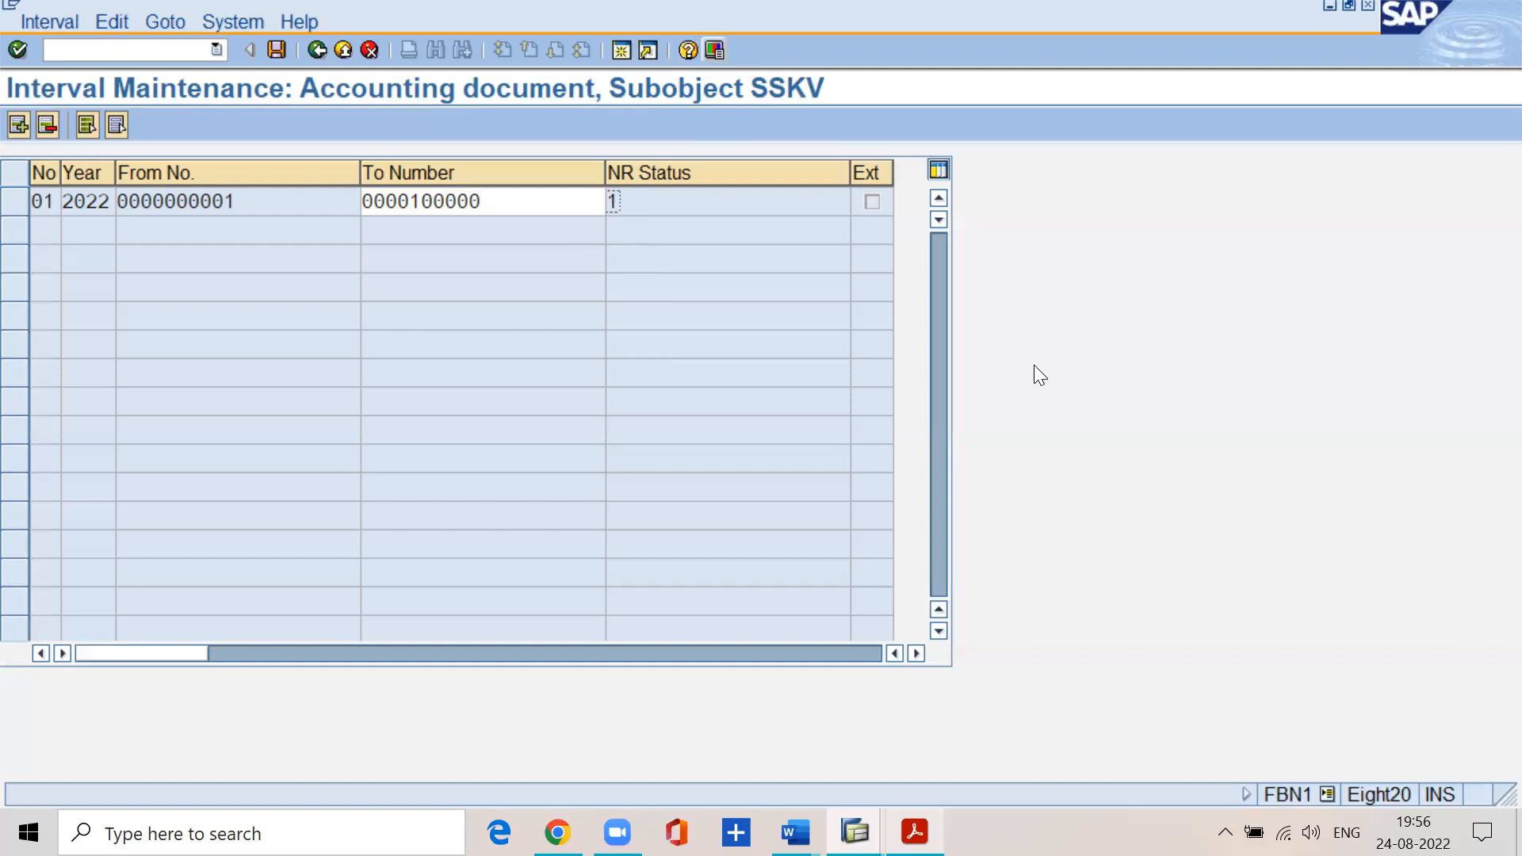
- Close the other open SAP sessions and return to the G/L account posting header screen
key(alt+Tab)
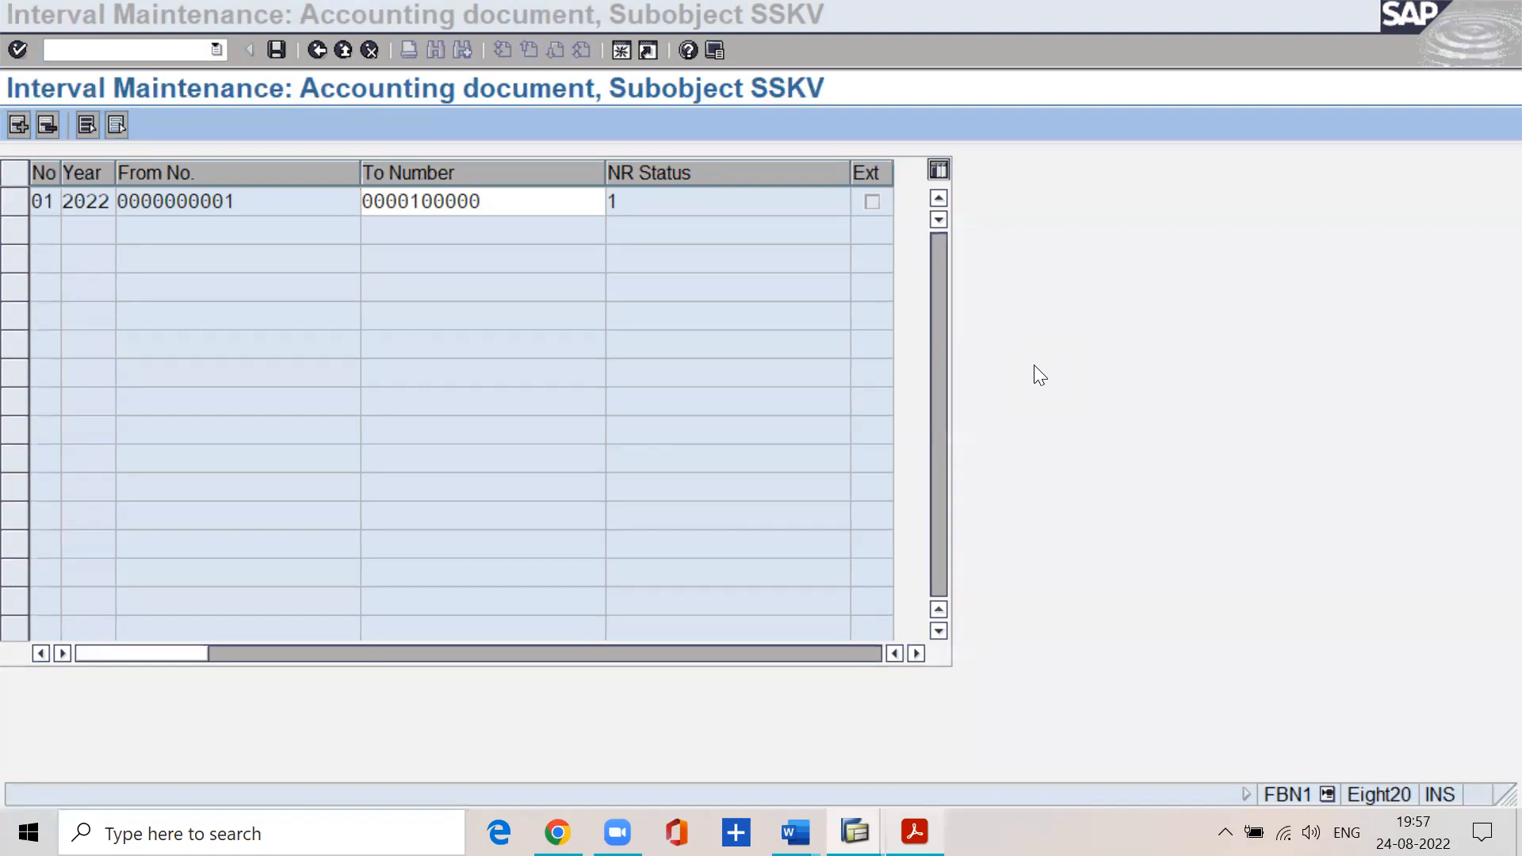
click(914, 832)
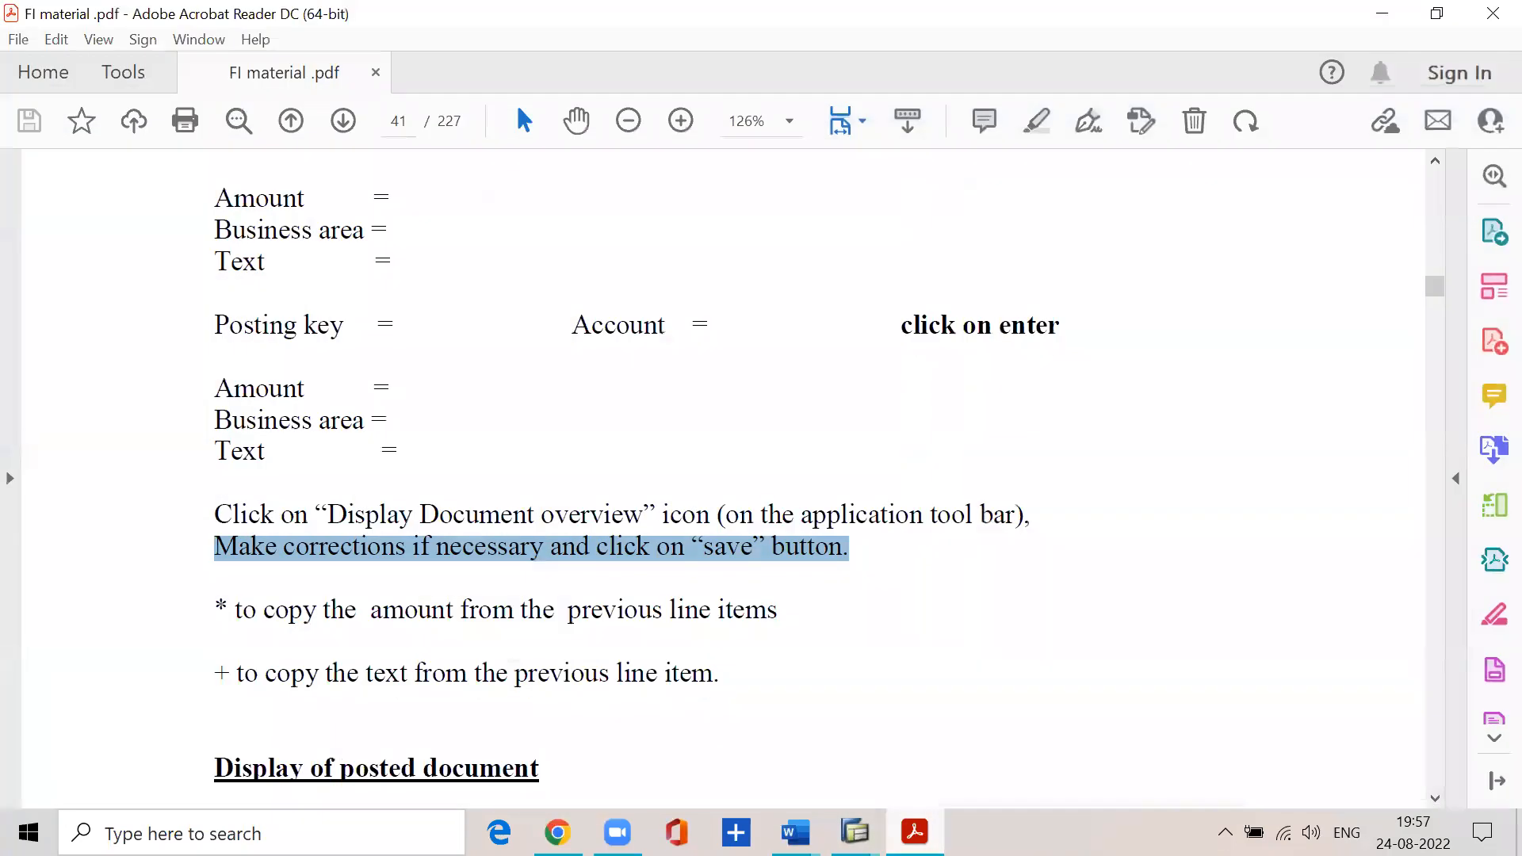
mouse_move(855, 832)
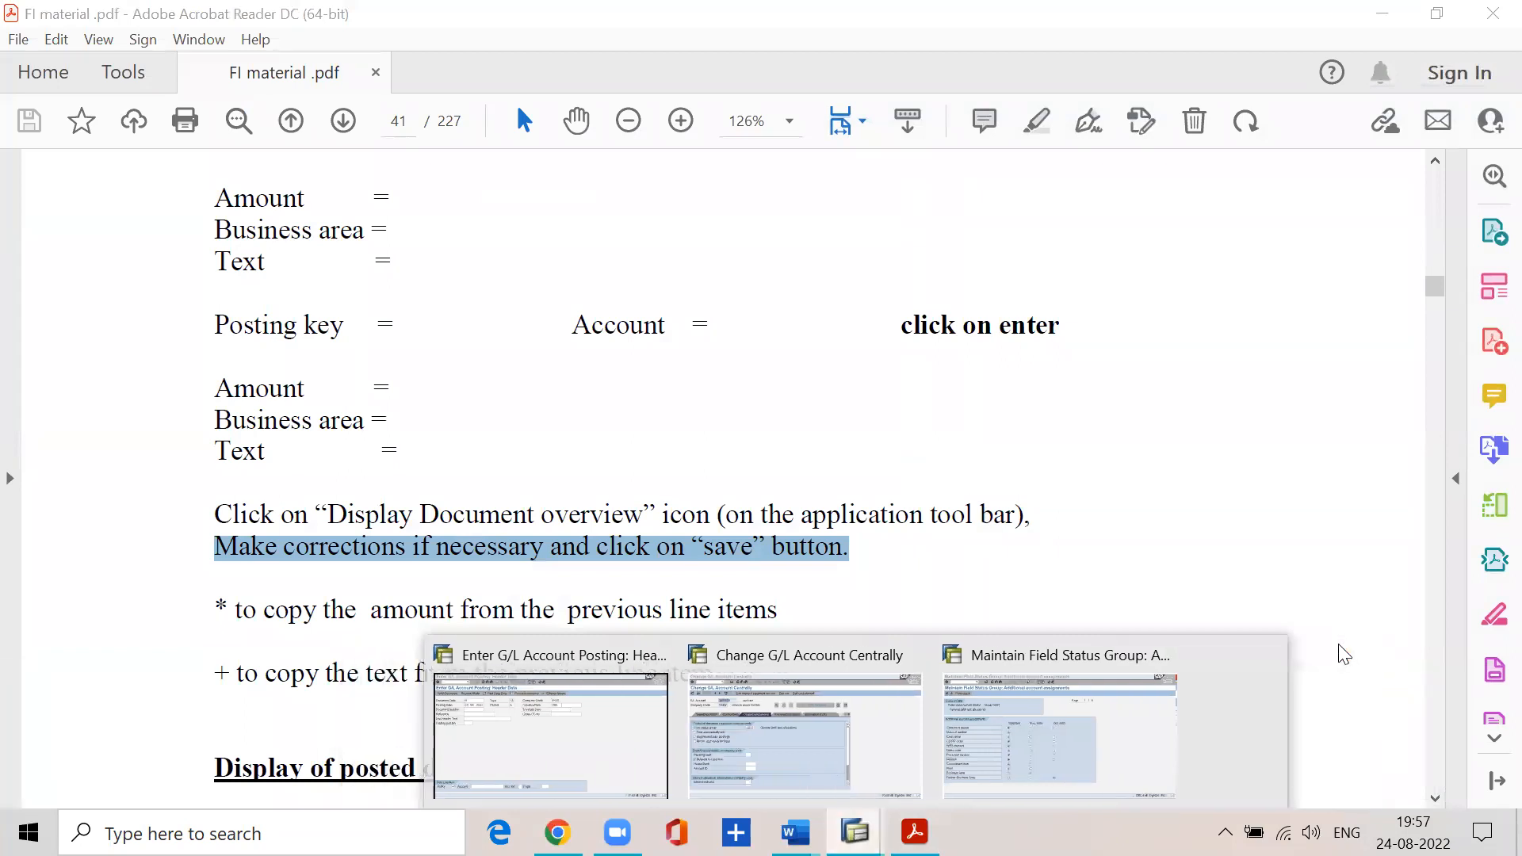
click(1219, 654)
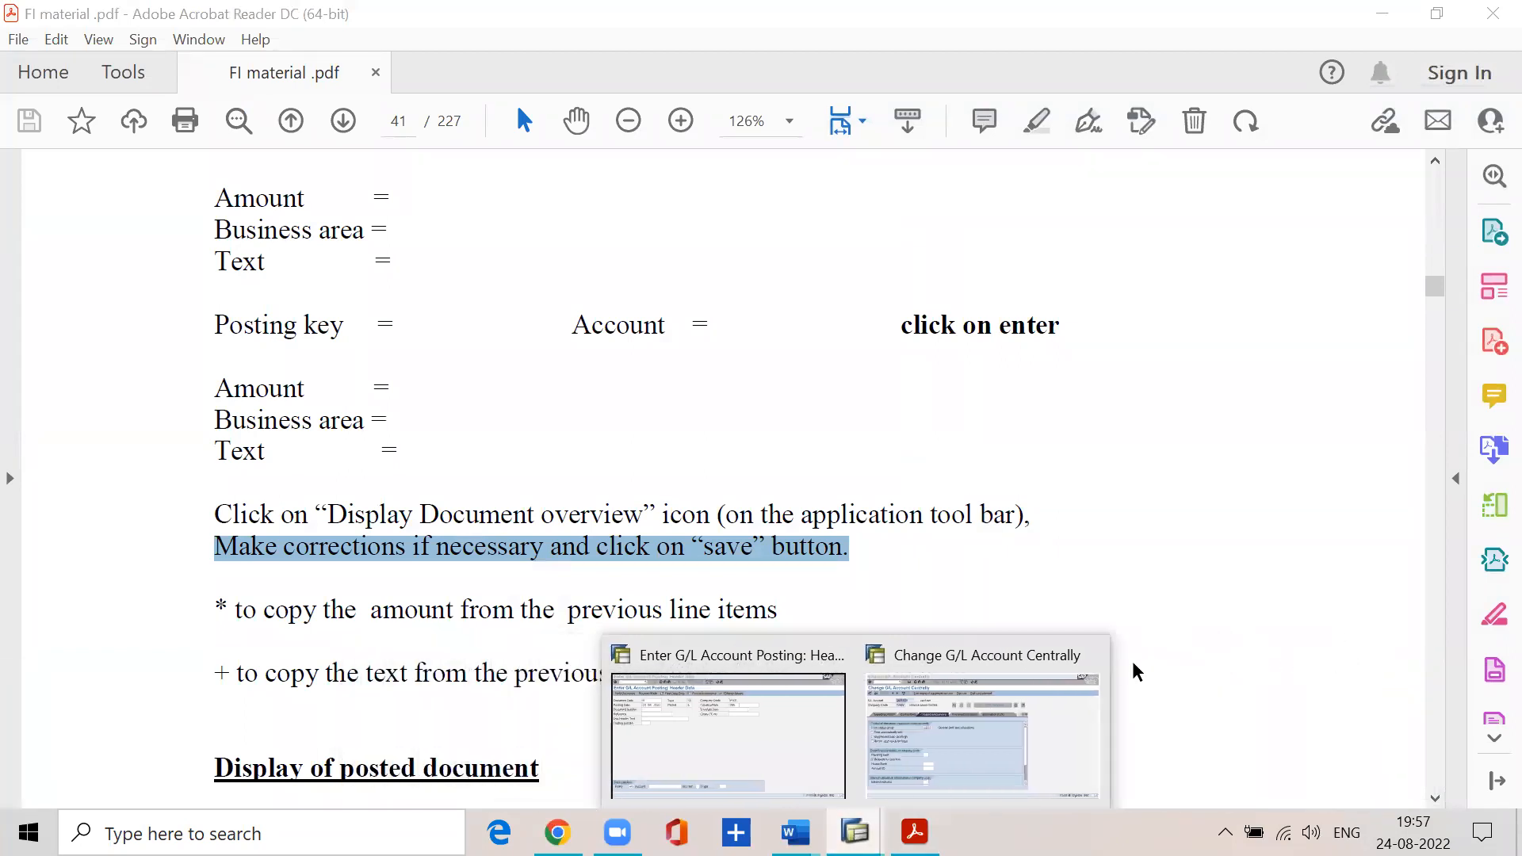
click(1091, 655)
click(761, 714)
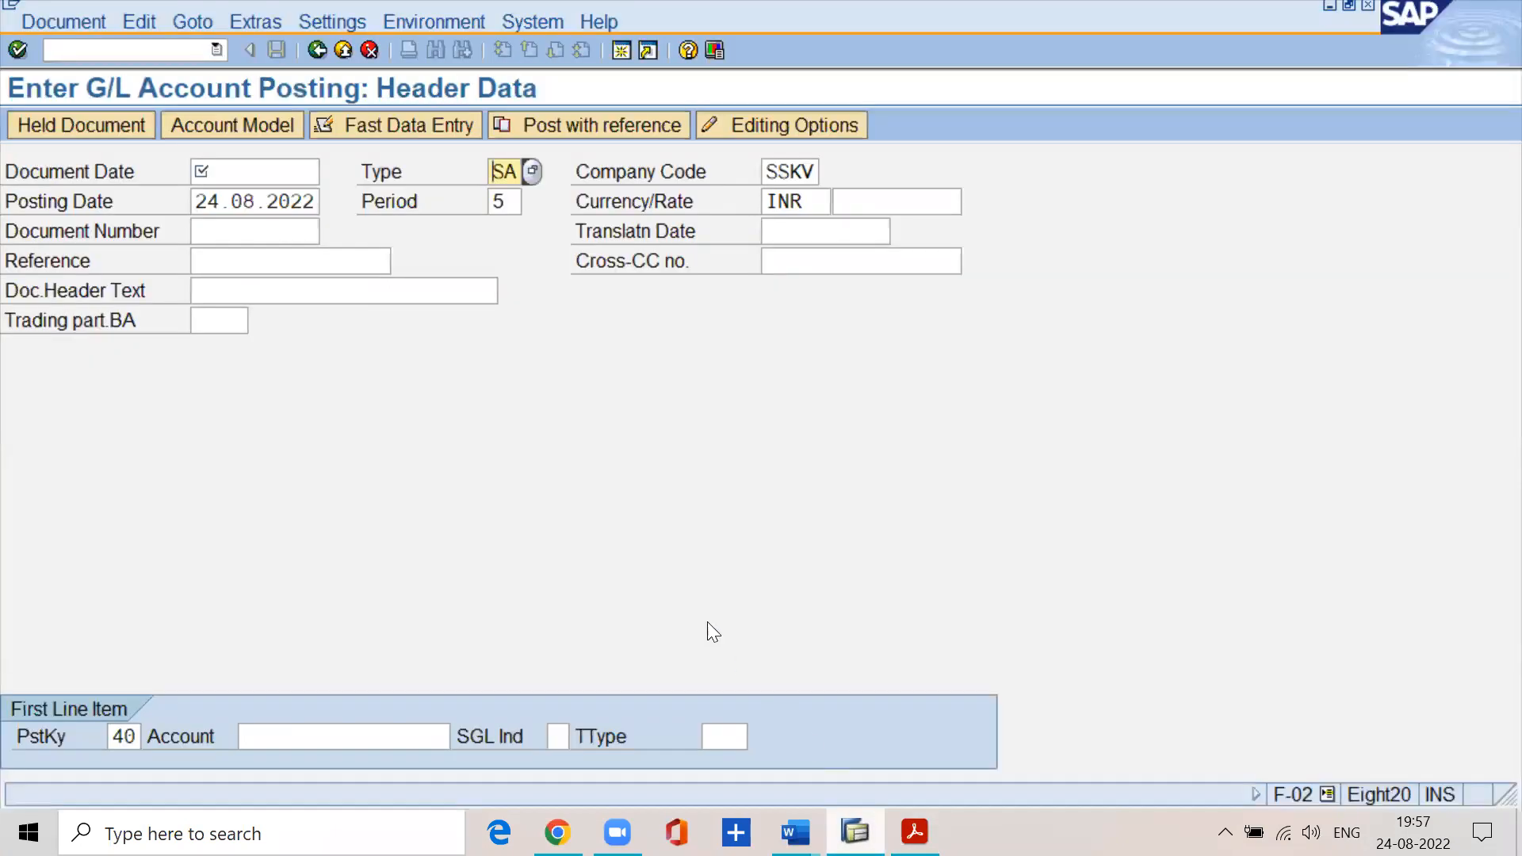
- Set the document date to 24.8.2022 and go through the remaining header fields, keeping their defaults, to the first line item
click(272, 171)
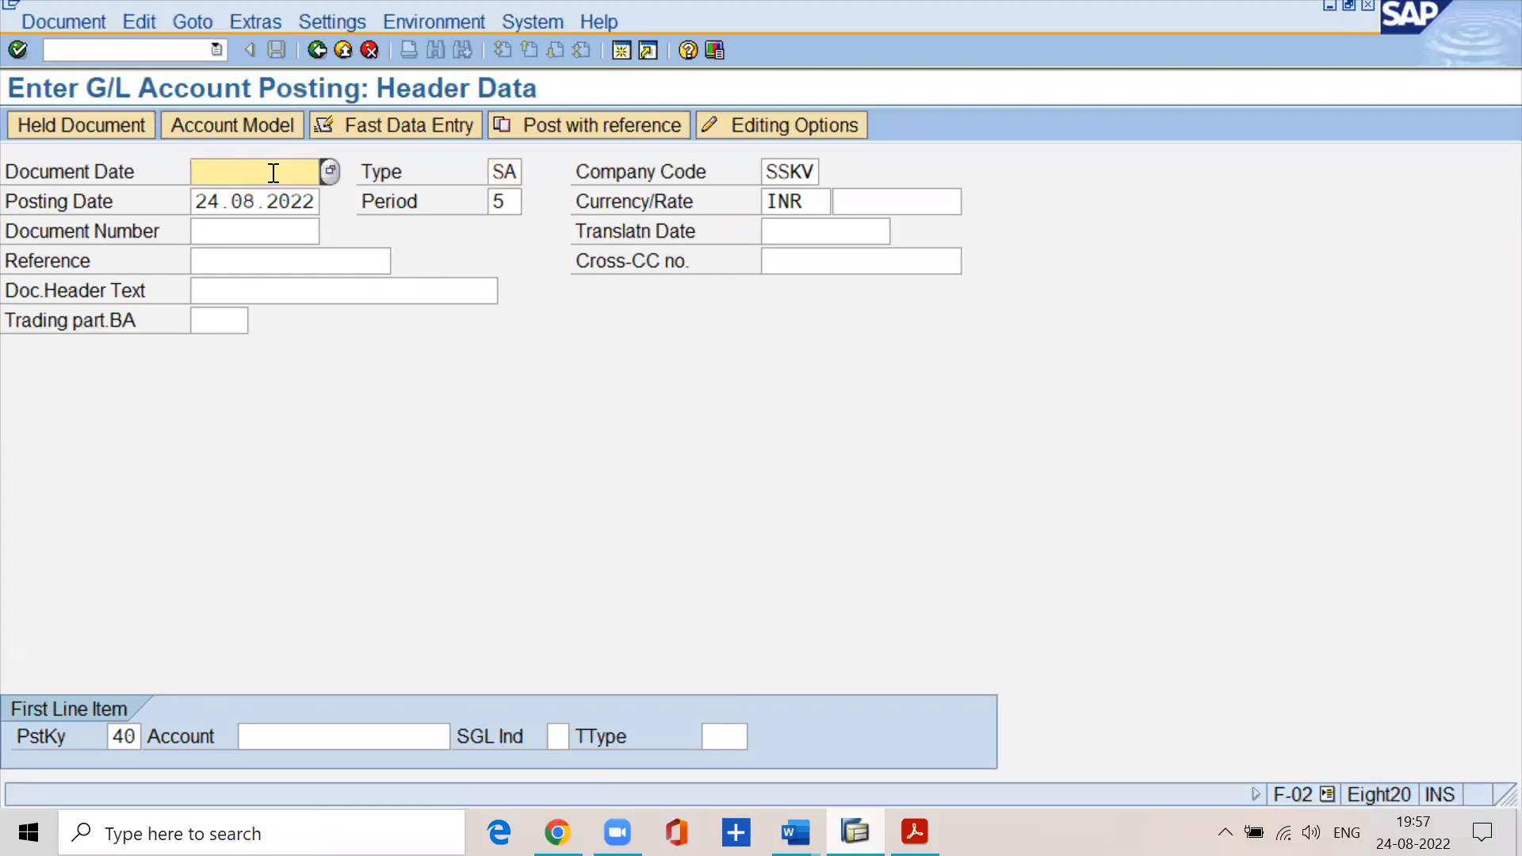
text(24.8.2022)
key(Tab)
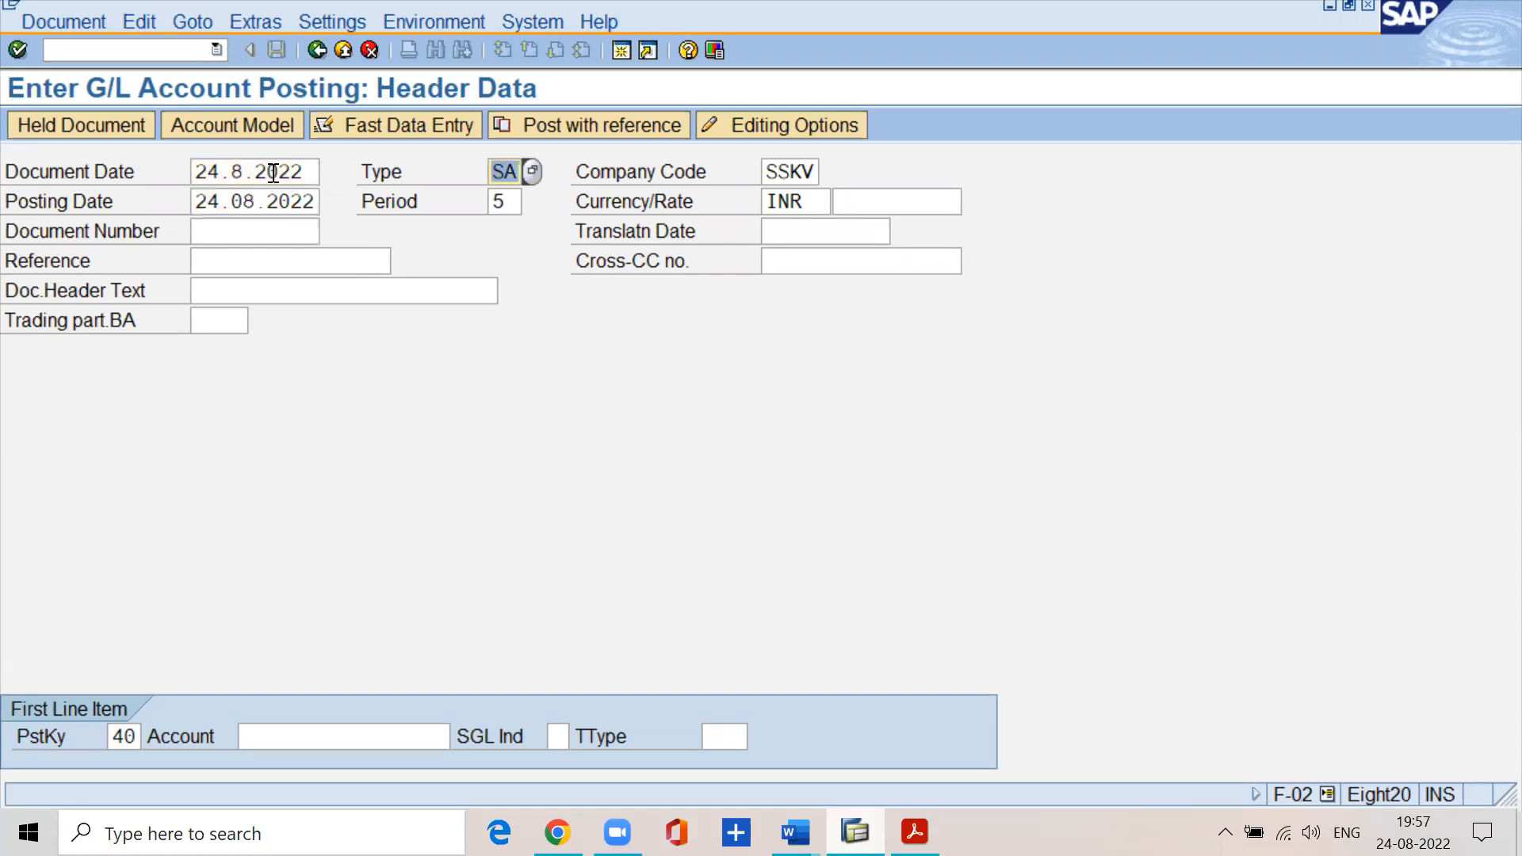
key(Tab)
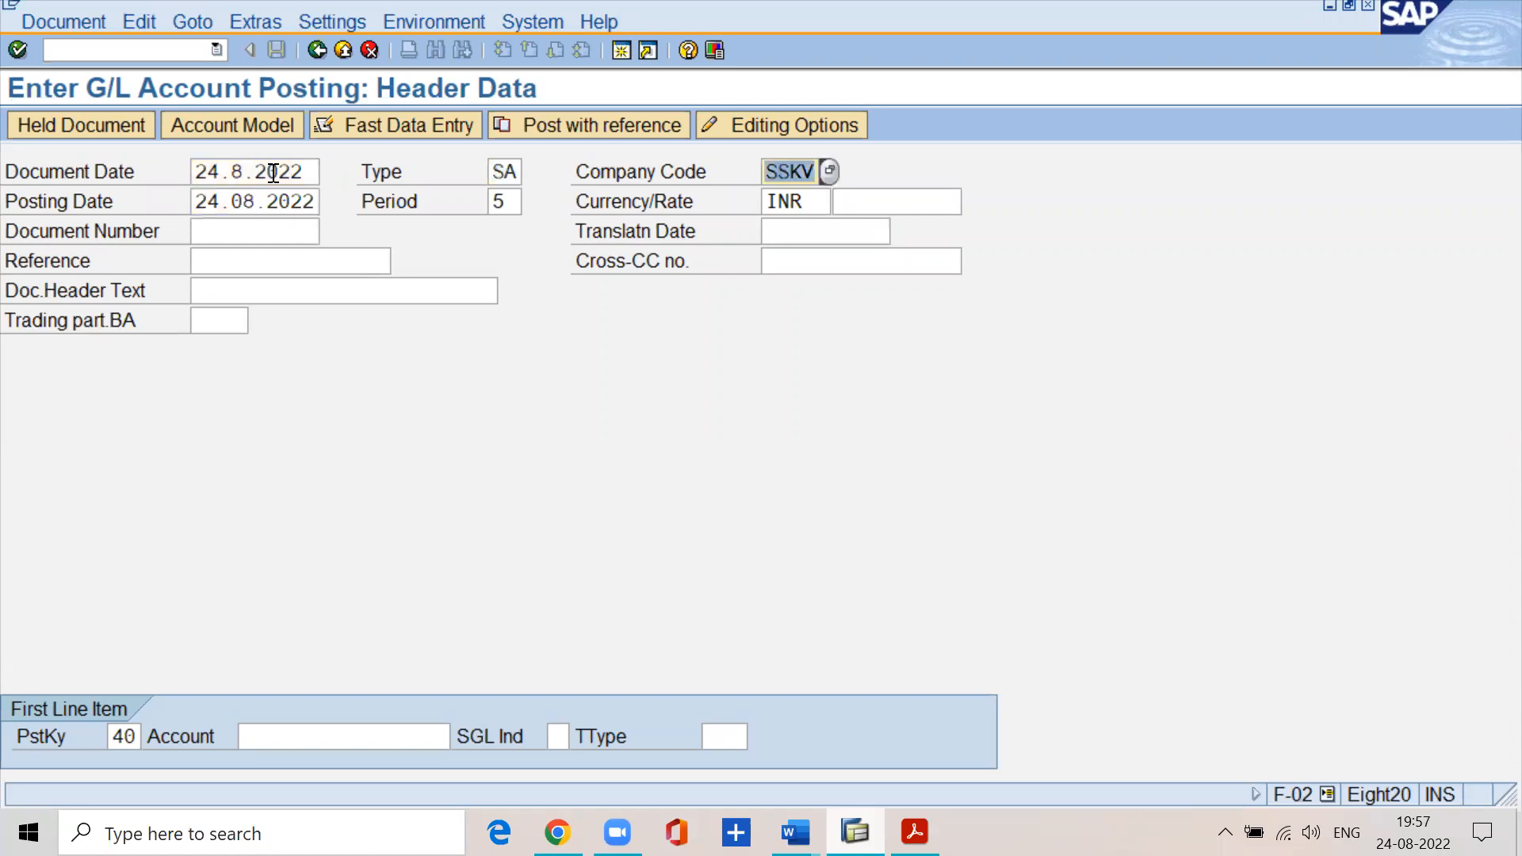
key(Tab)
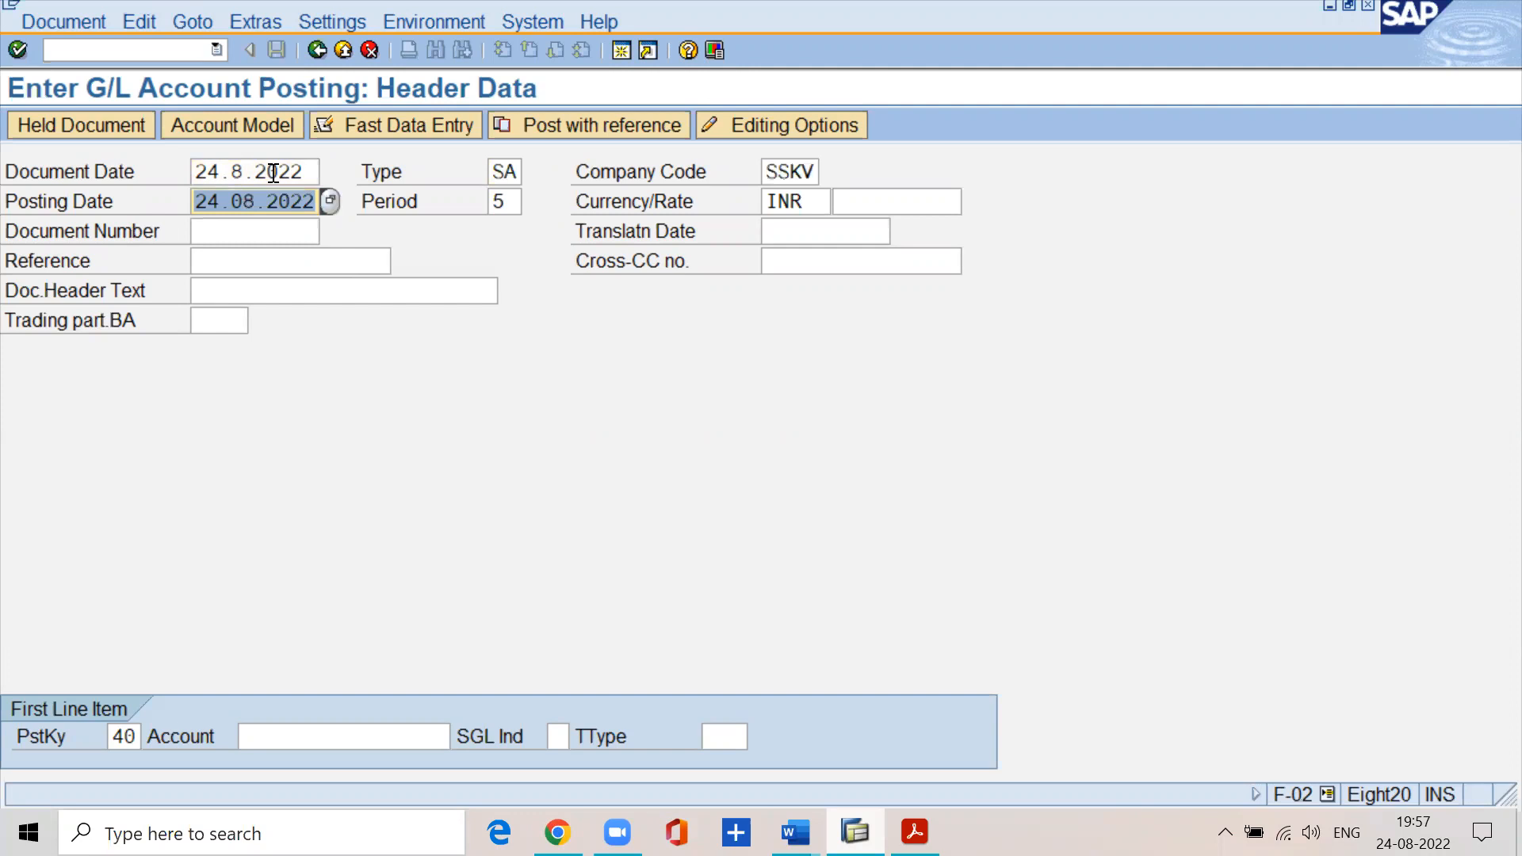
key(Tab)
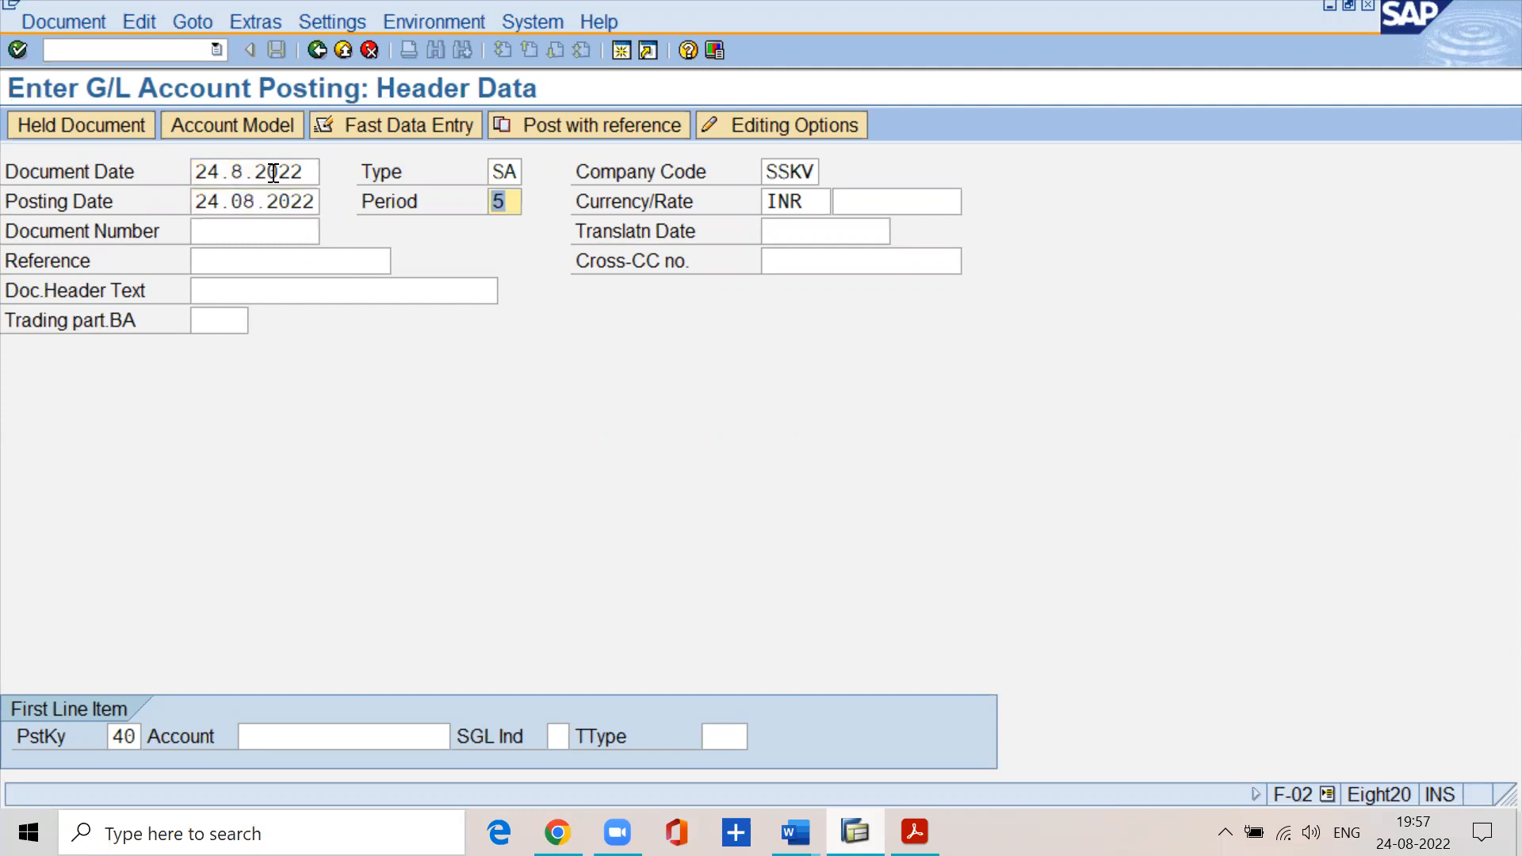
key(Tab)
key(Tab)
key(Tab)
key(Tab)
key(Tab)
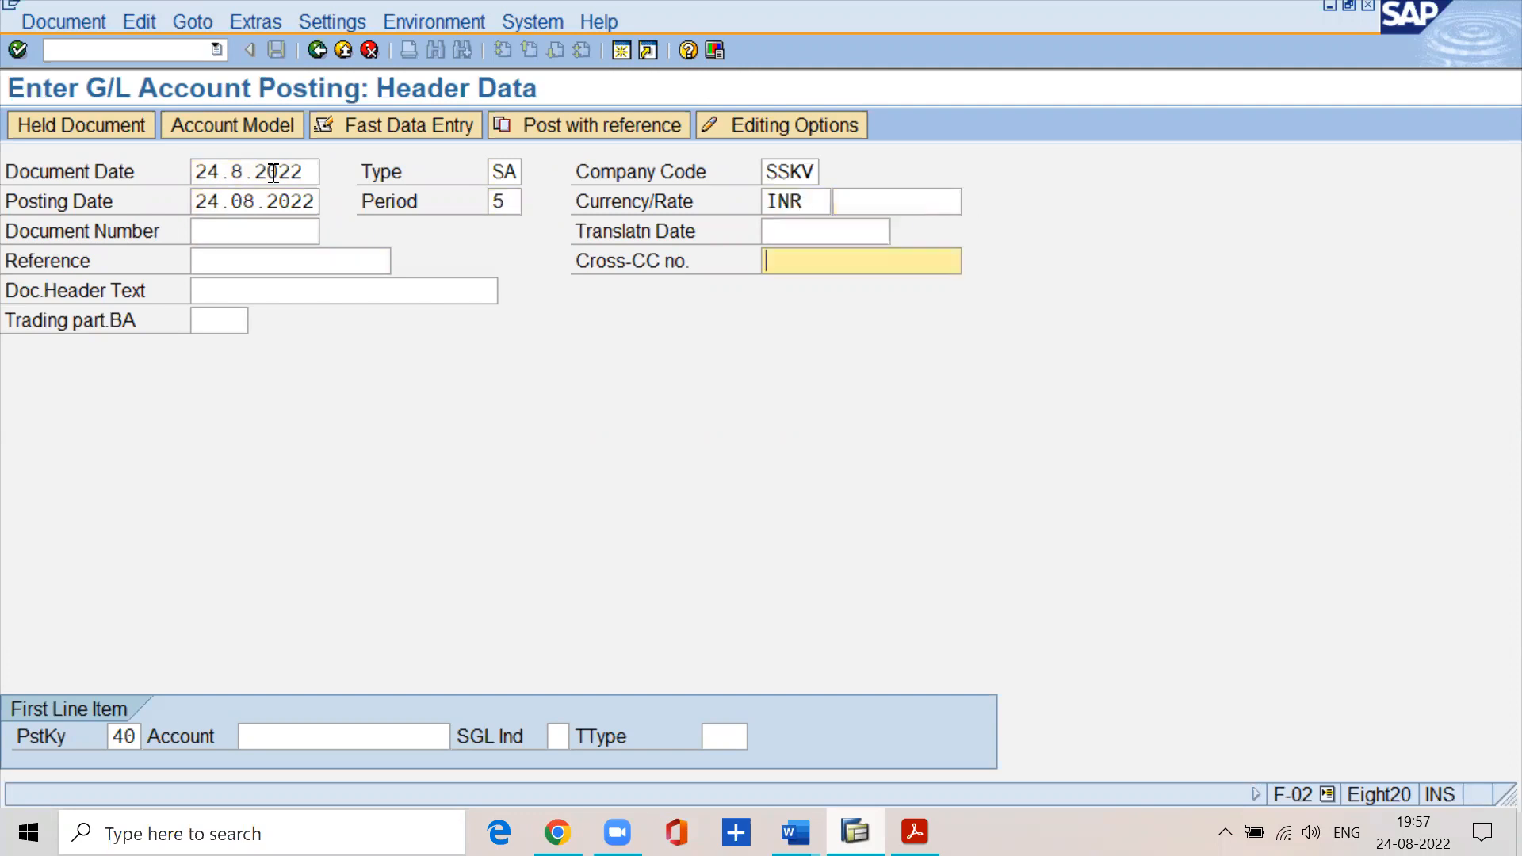
key(Tab)
key(Tab)
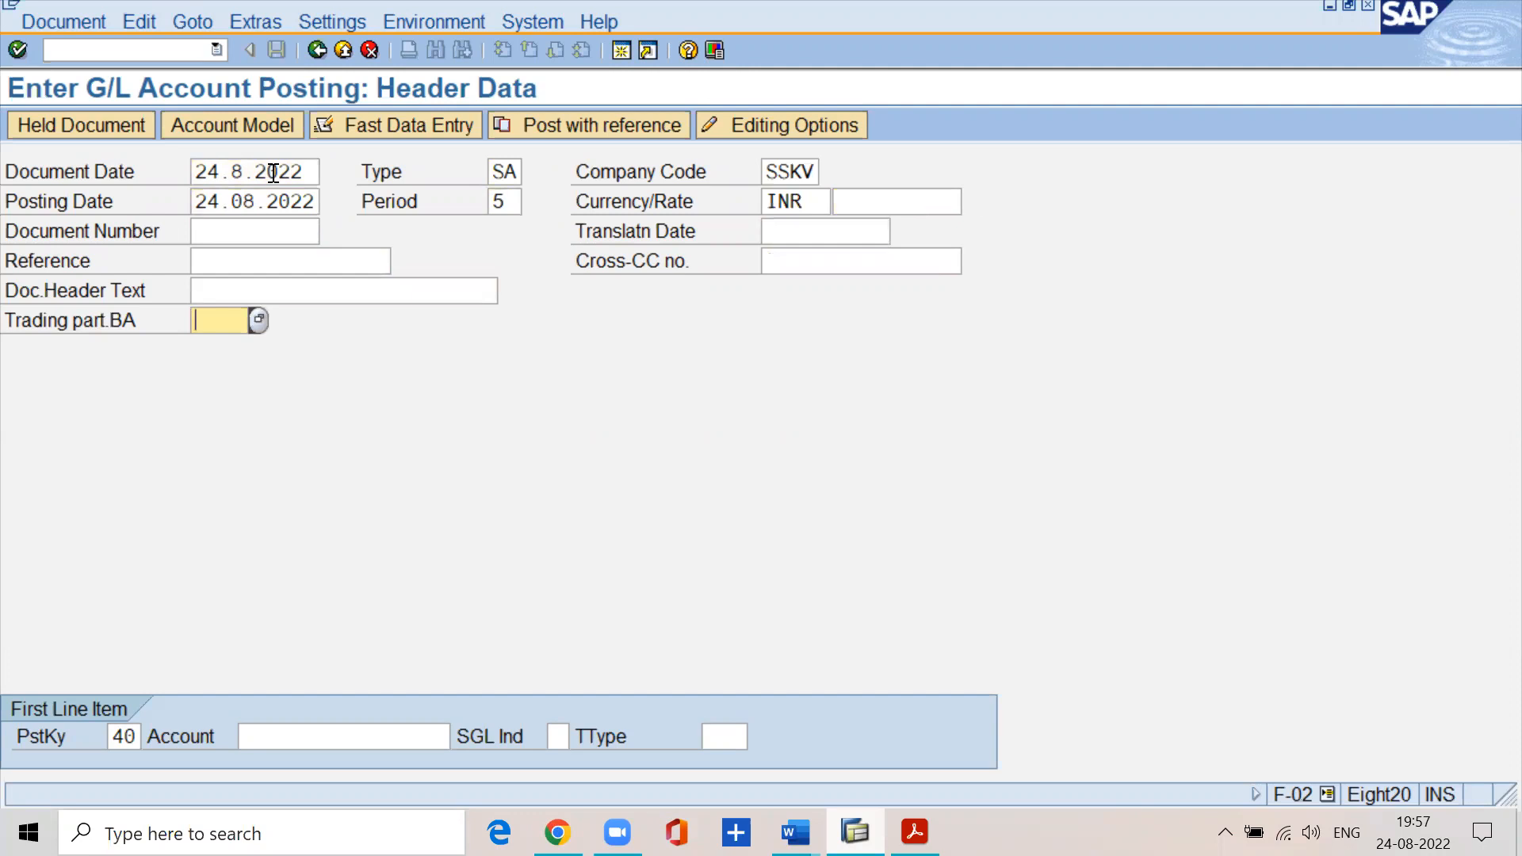
key(Tab)
key(Tab)
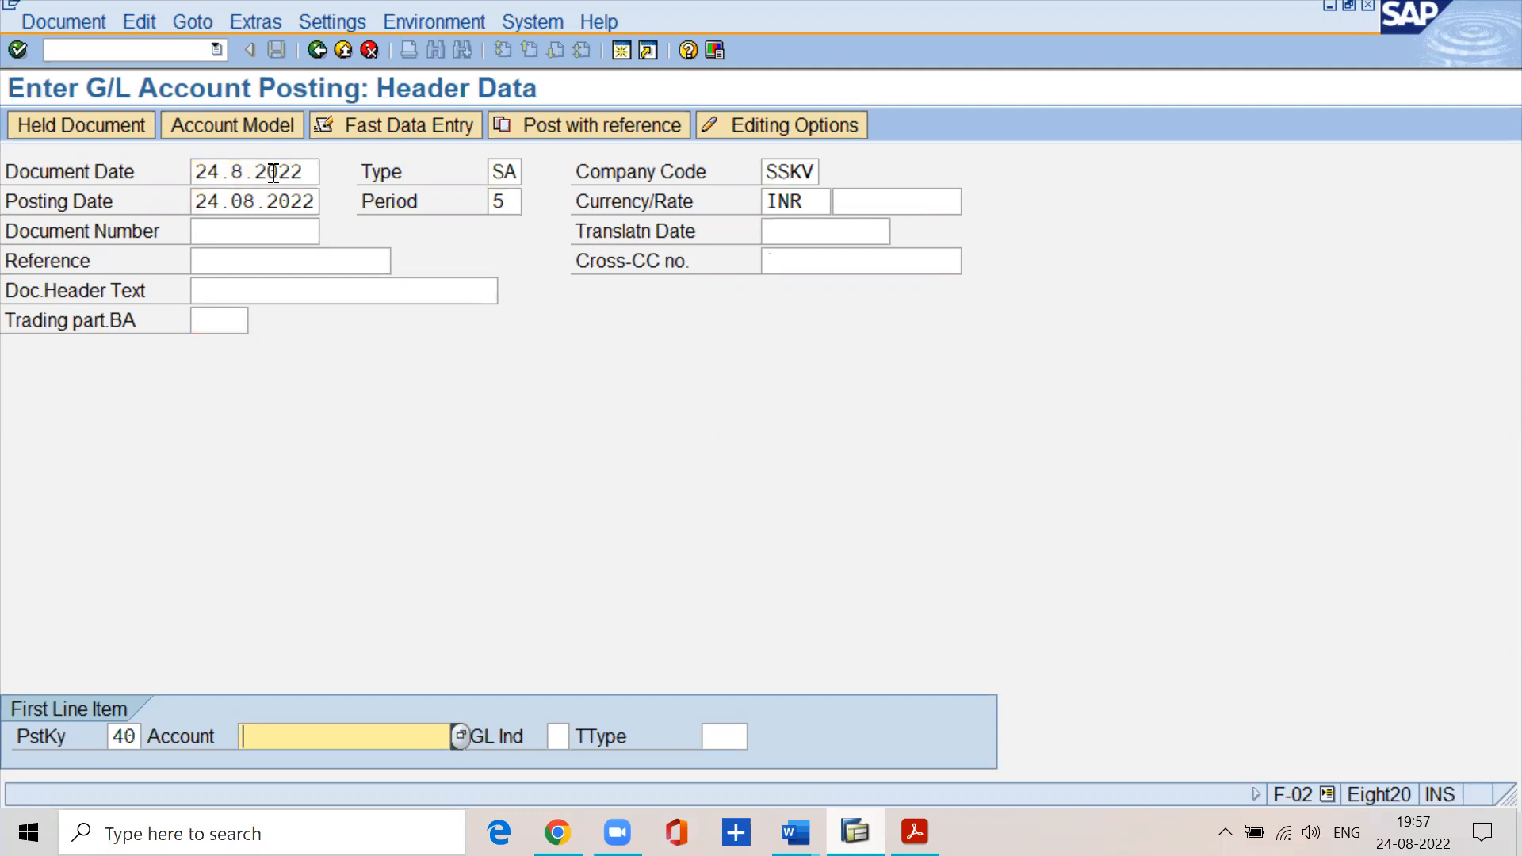
- Start the first line item with posting key 40 and the salaries G/L account 400100
click(134, 738)
click(292, 735)
text(400100)
key(Return)
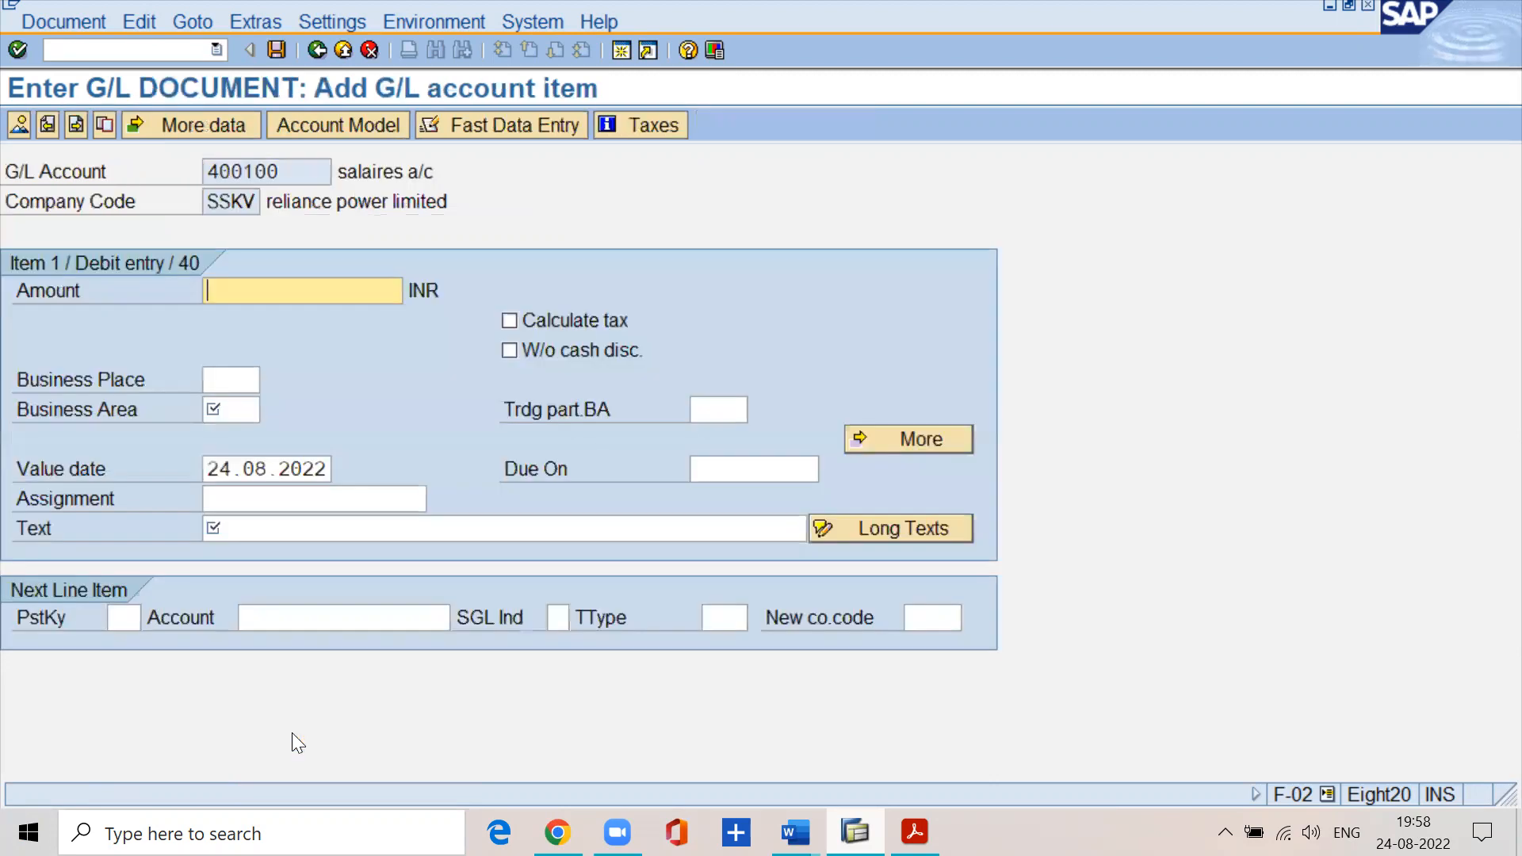
- Fill in the salaries debit item with amount 25000, business area sskv and text "being salaires paid"
text(25000)
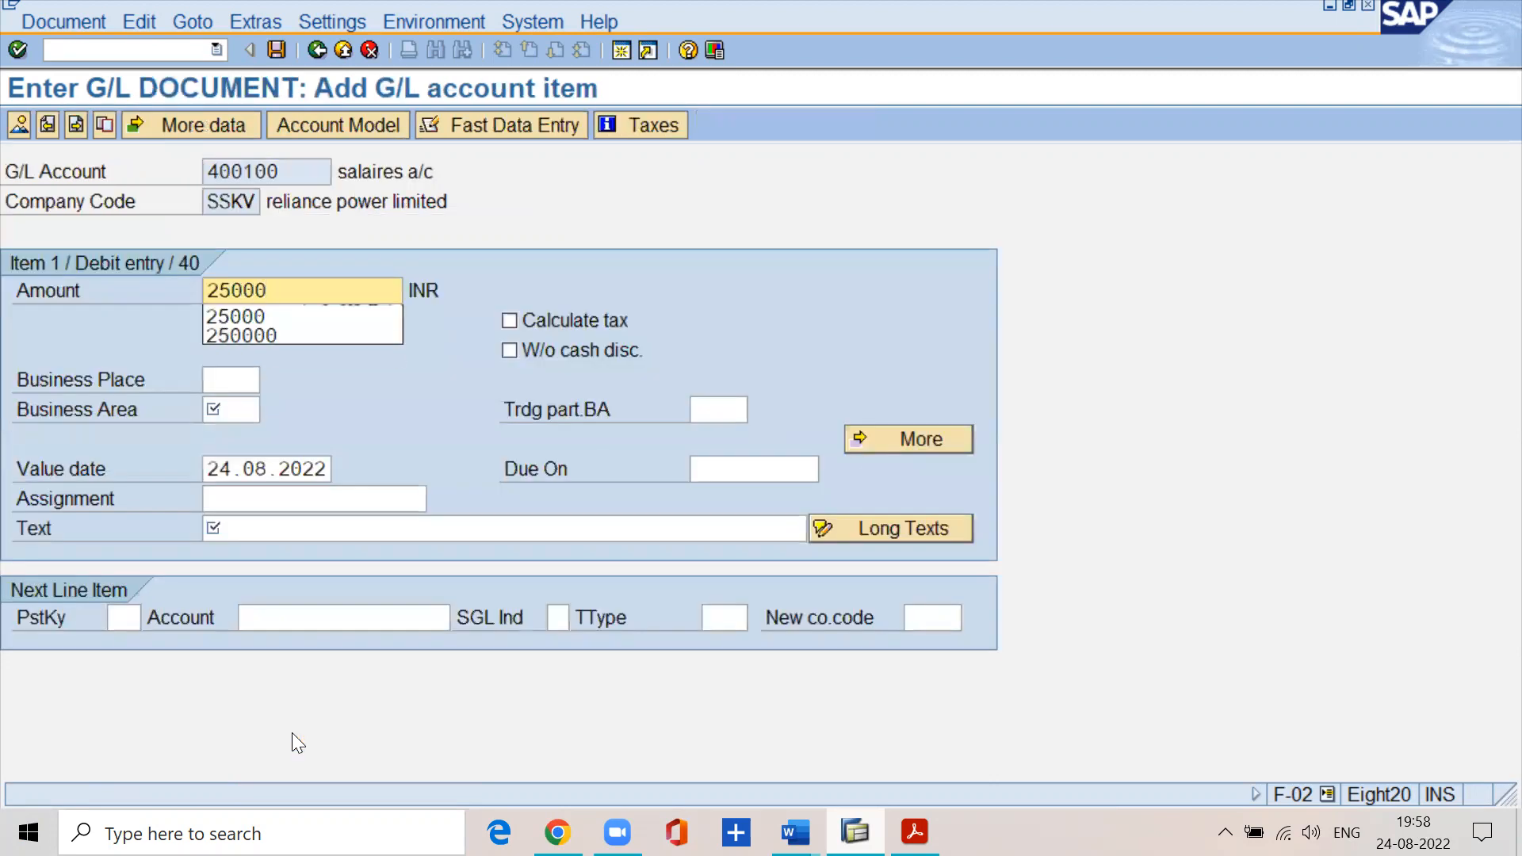
key(Tab)
key(Tab)
key(Tab)
key(Tab)
text(sskv)
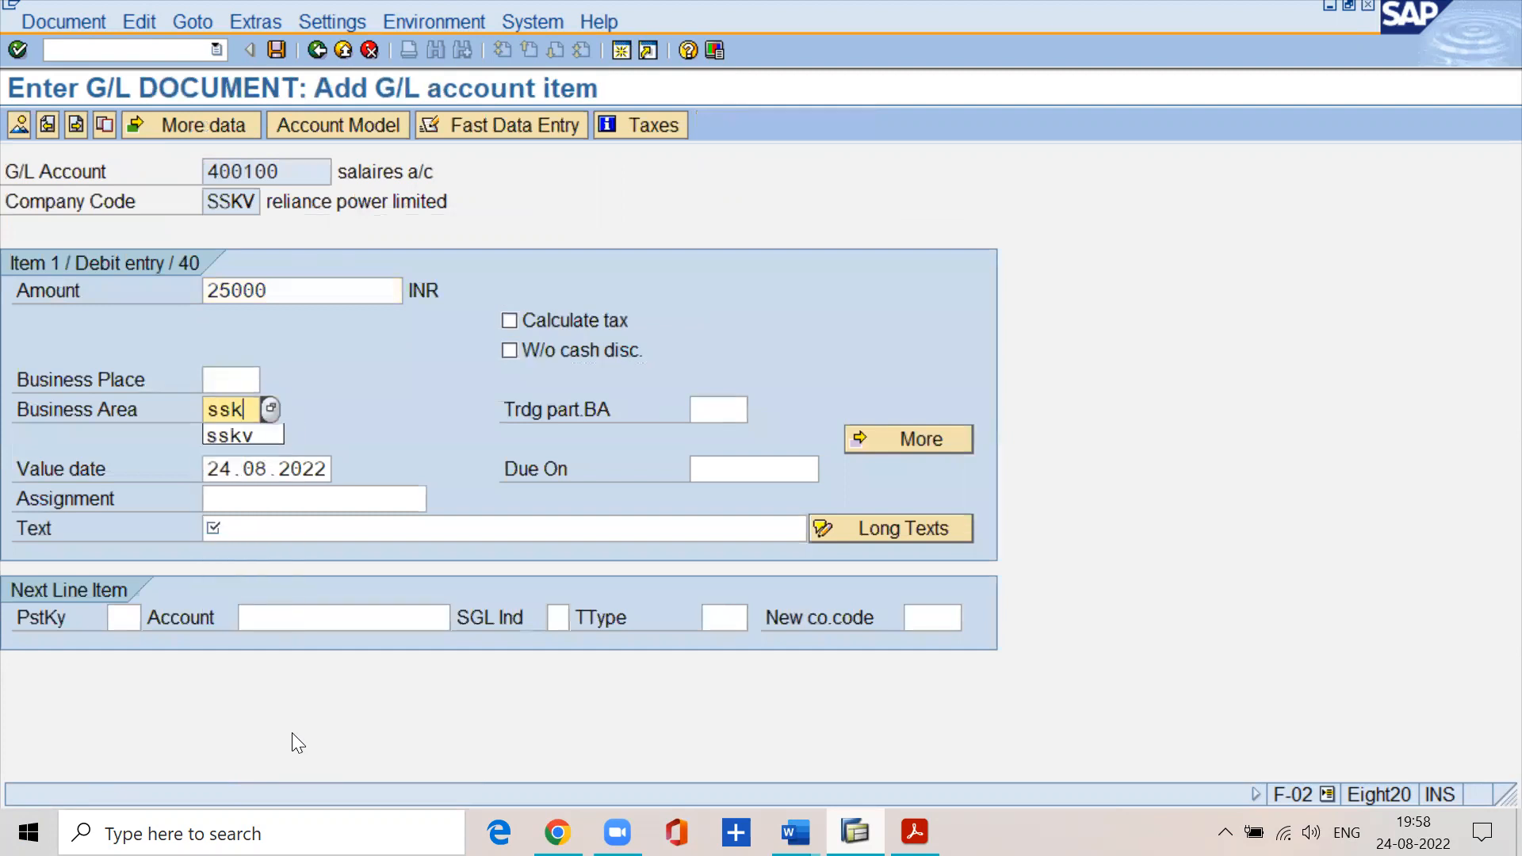
key(Tab)
key(Tab)
key(Tab)
key(Tab)
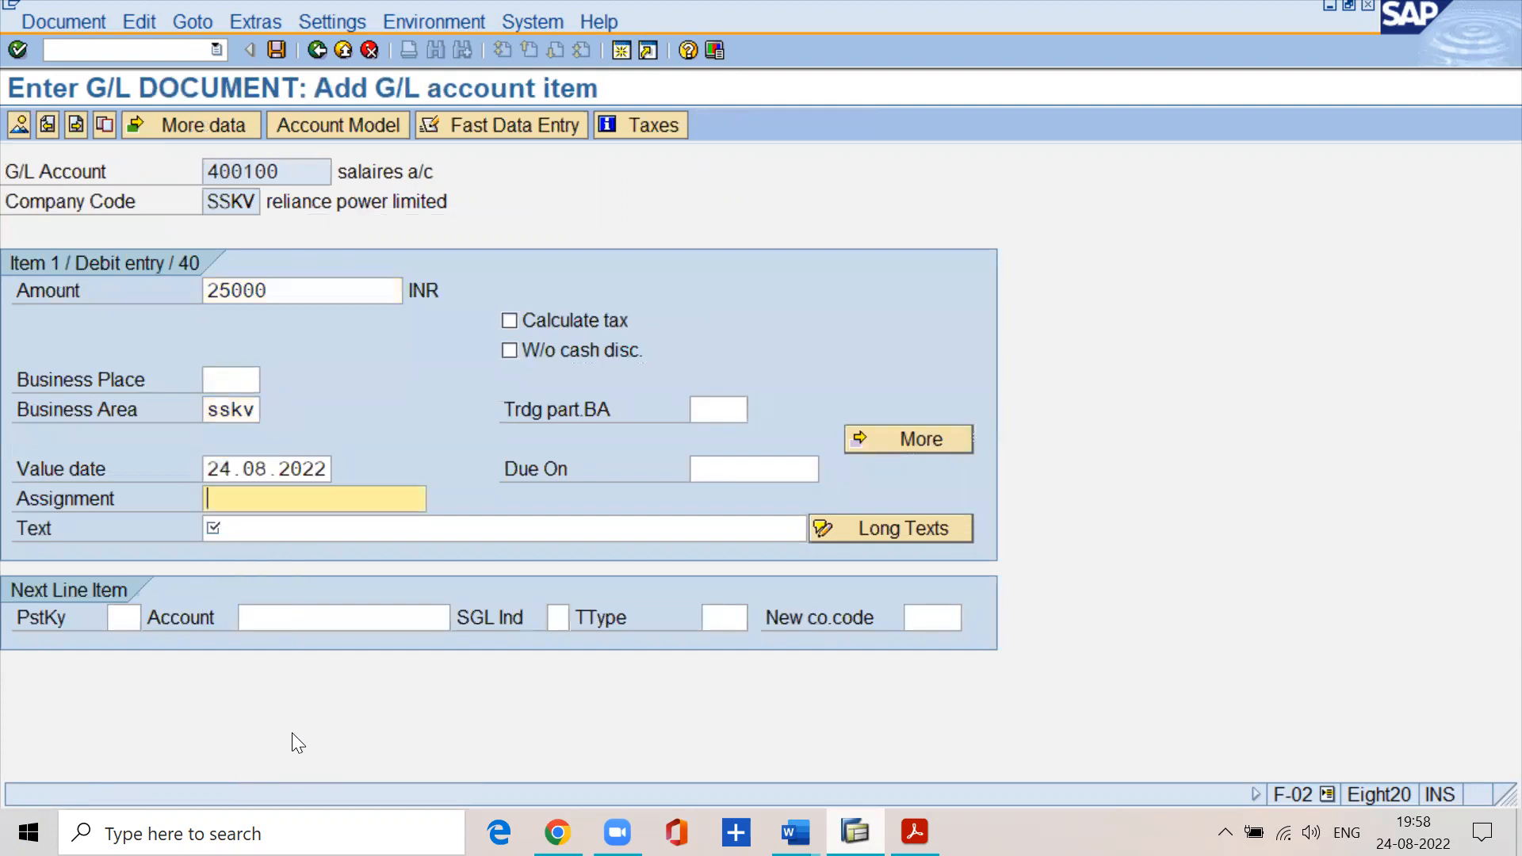
text(being )
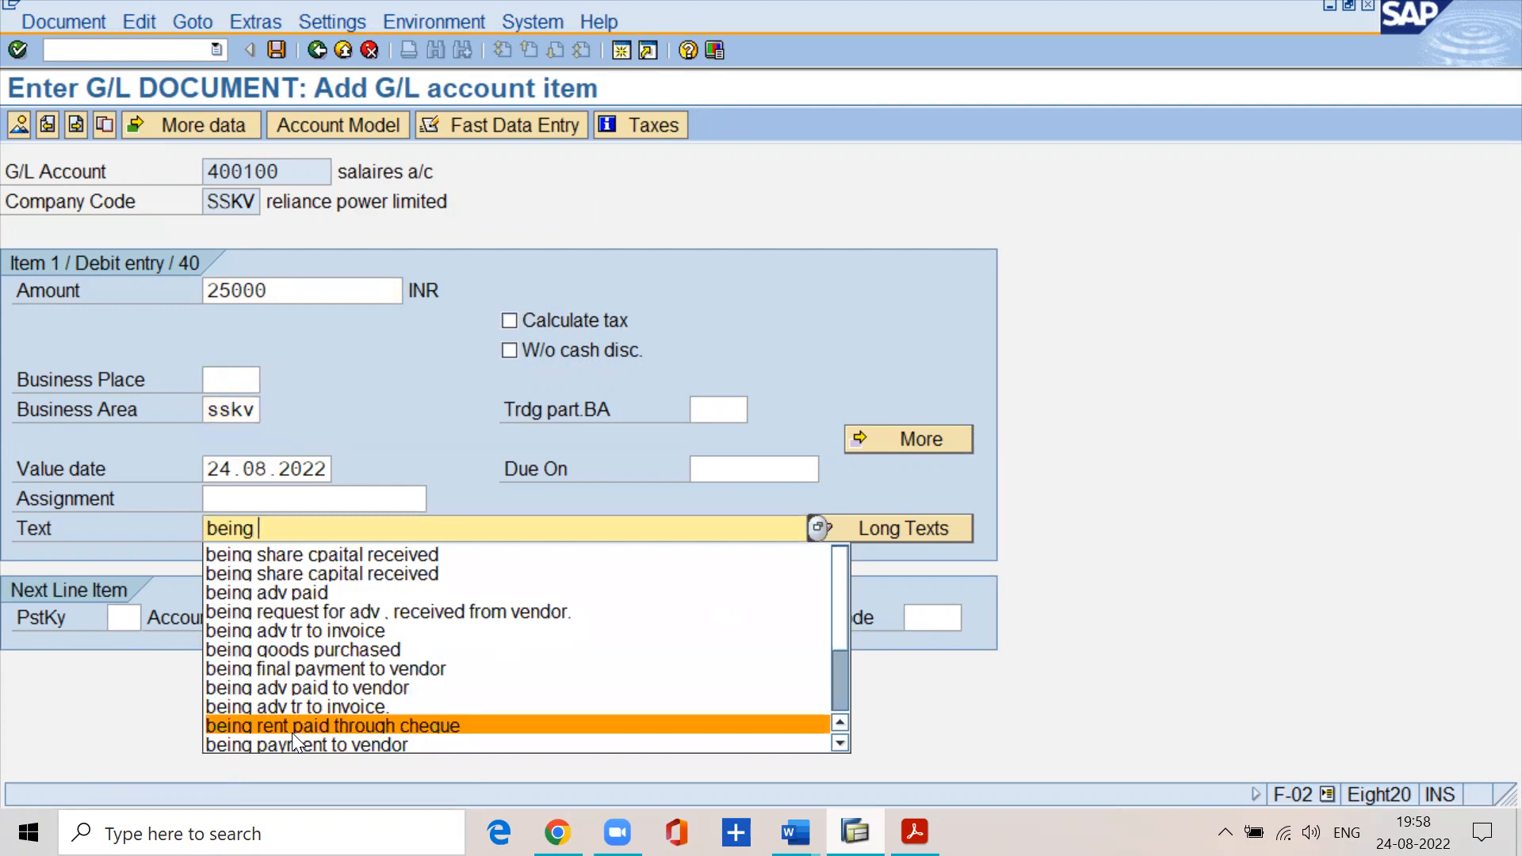
text(salaires paid)
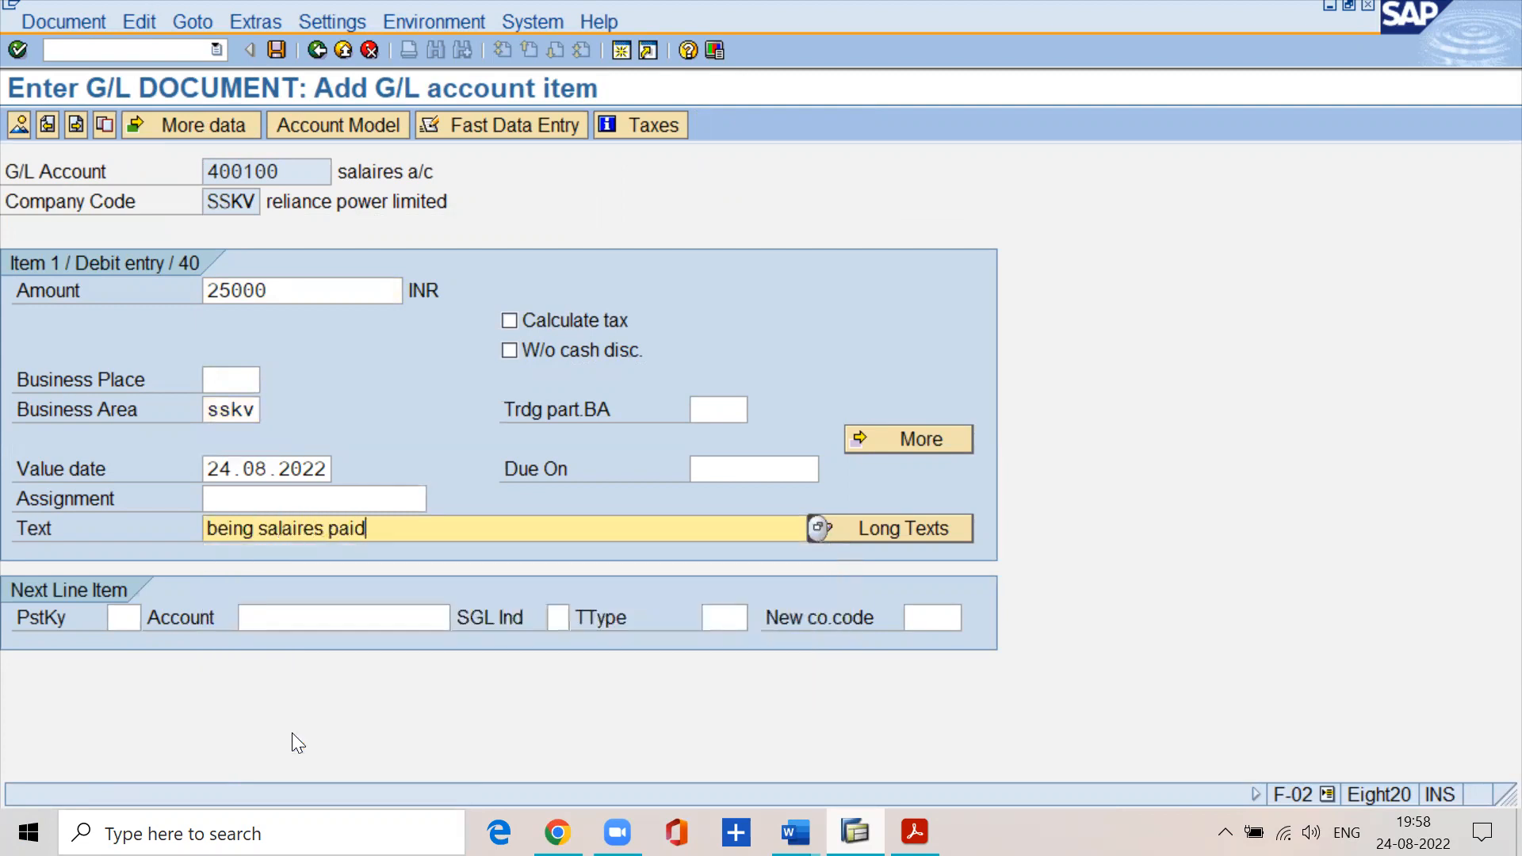
- Add the next line item with posting key 50 and the cash G/L account 200100
click(128, 626)
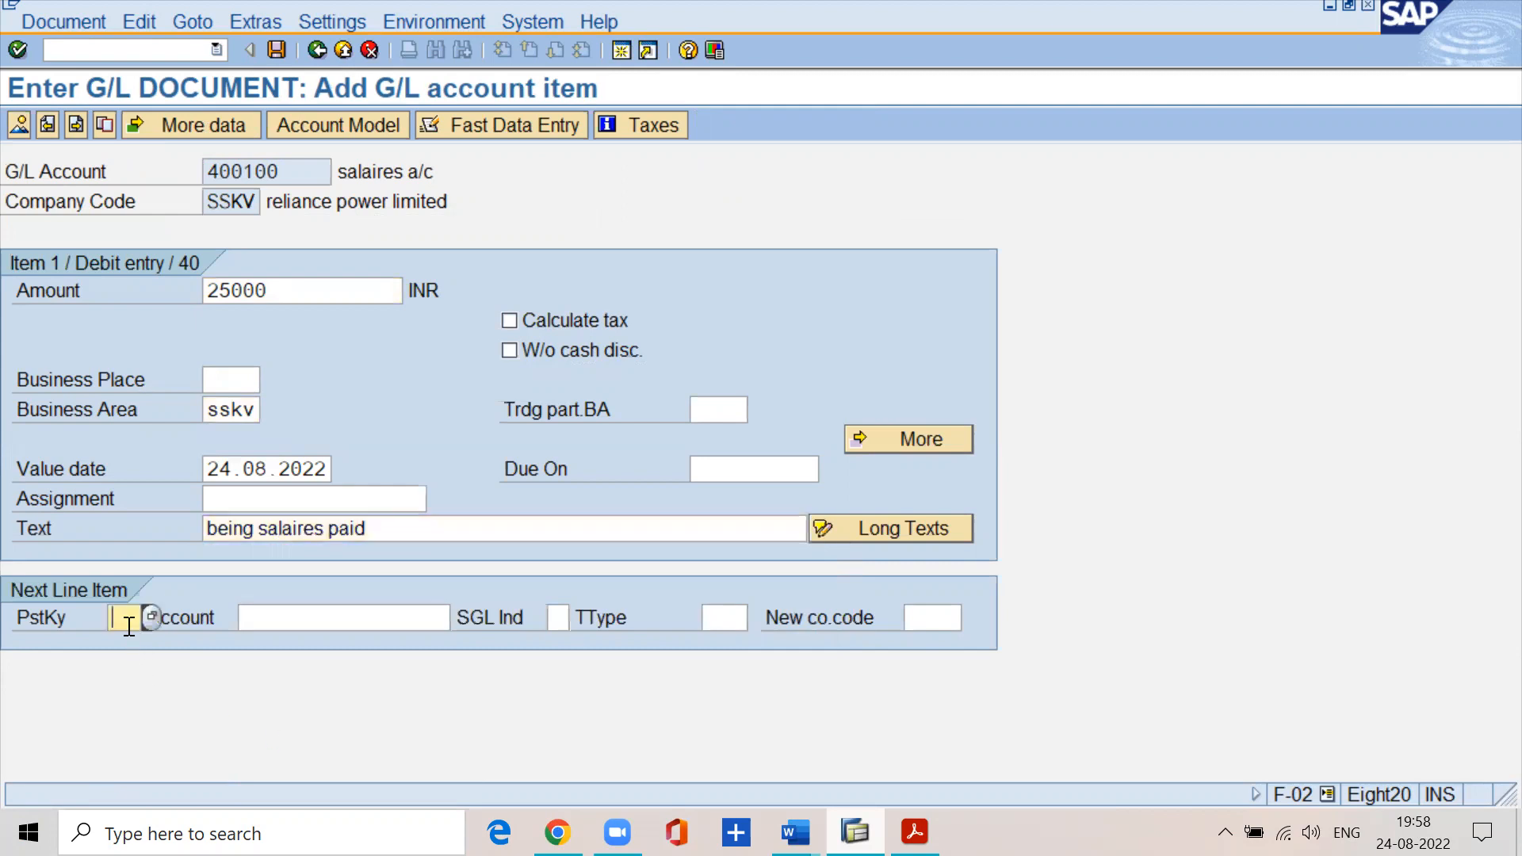
text(50)
key(Tab)
text(200100)
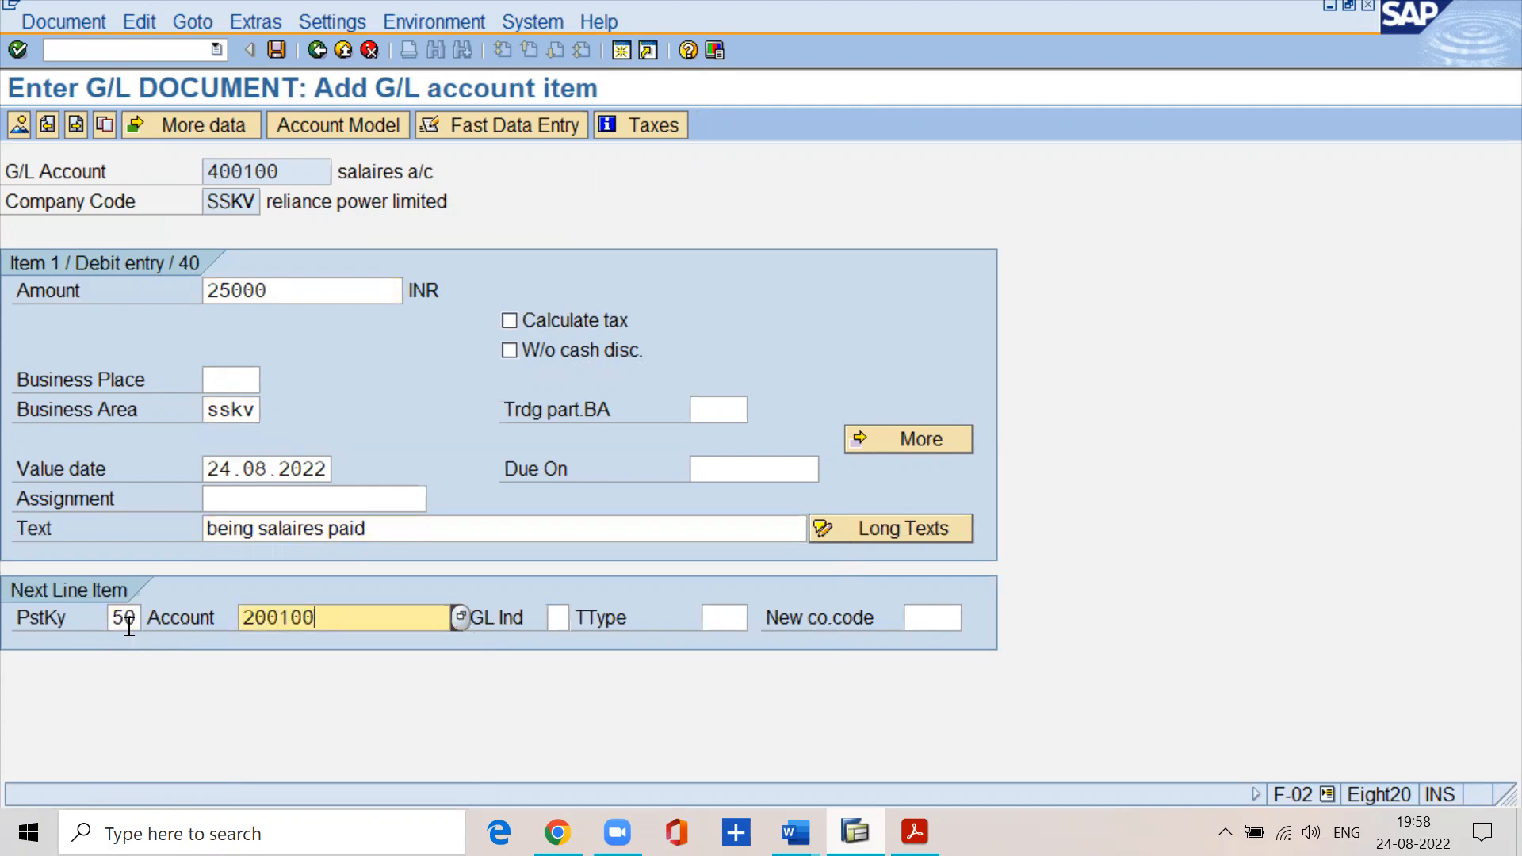
key(Return)
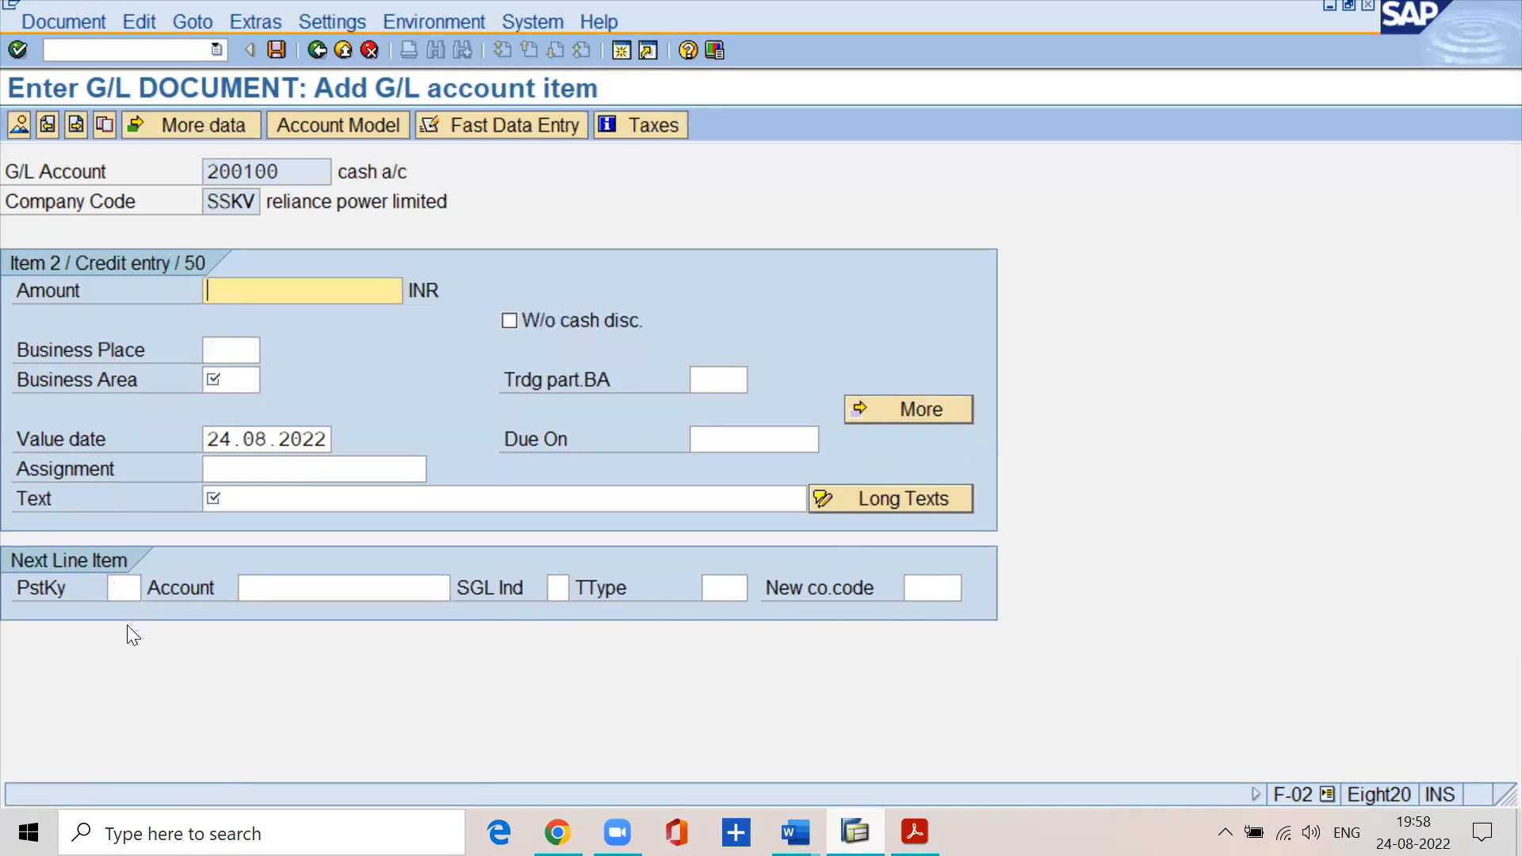
- Fill in the cash credit item with amount 25000, business area sskv and text "being salaires paid"
text(25000)
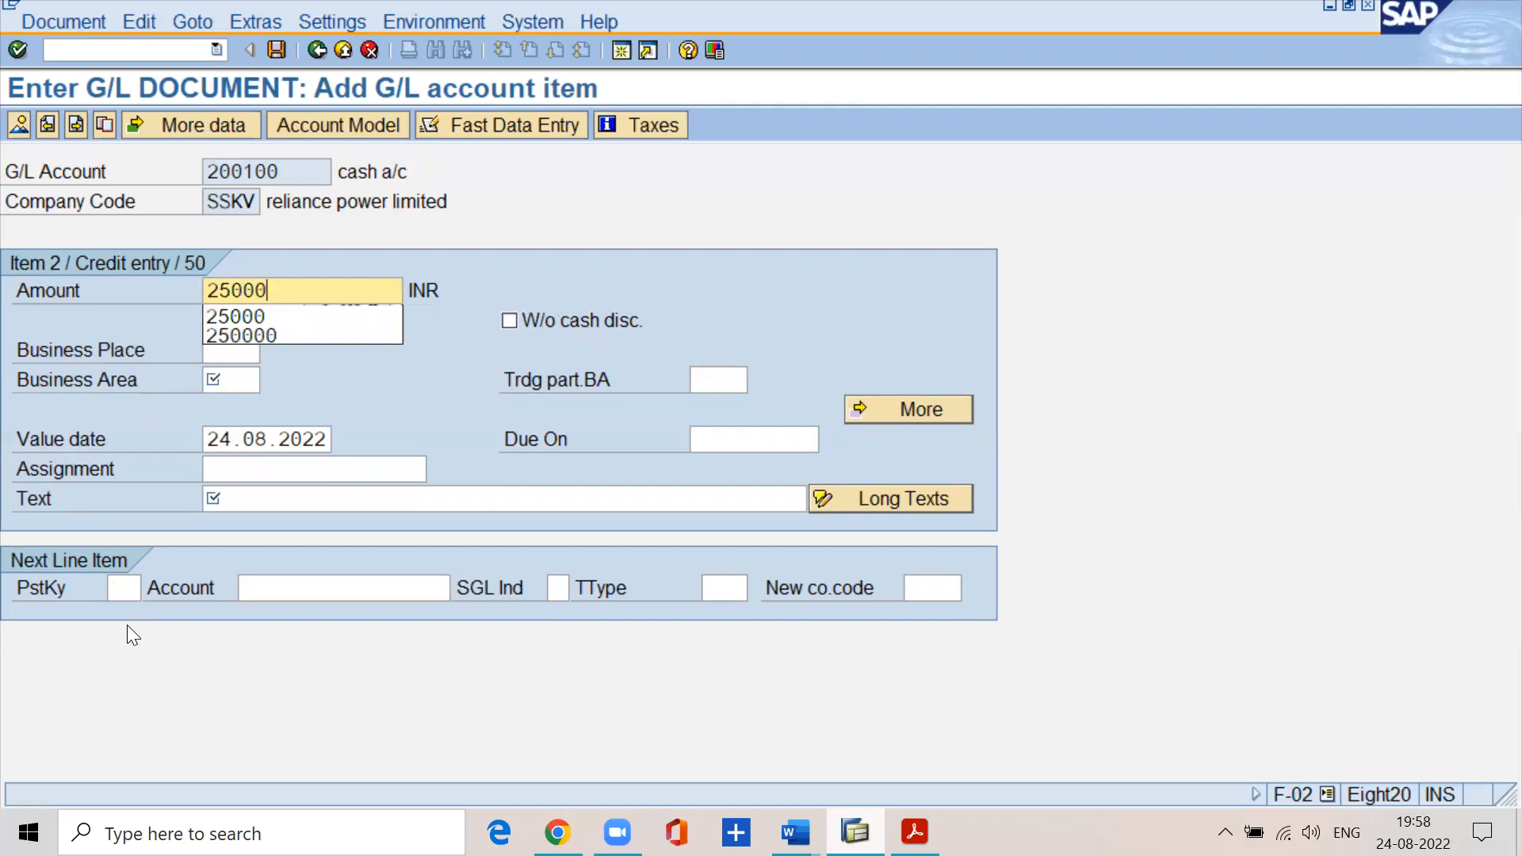
key(Tab)
key(Tab)
key(Tab)
text(sskv)
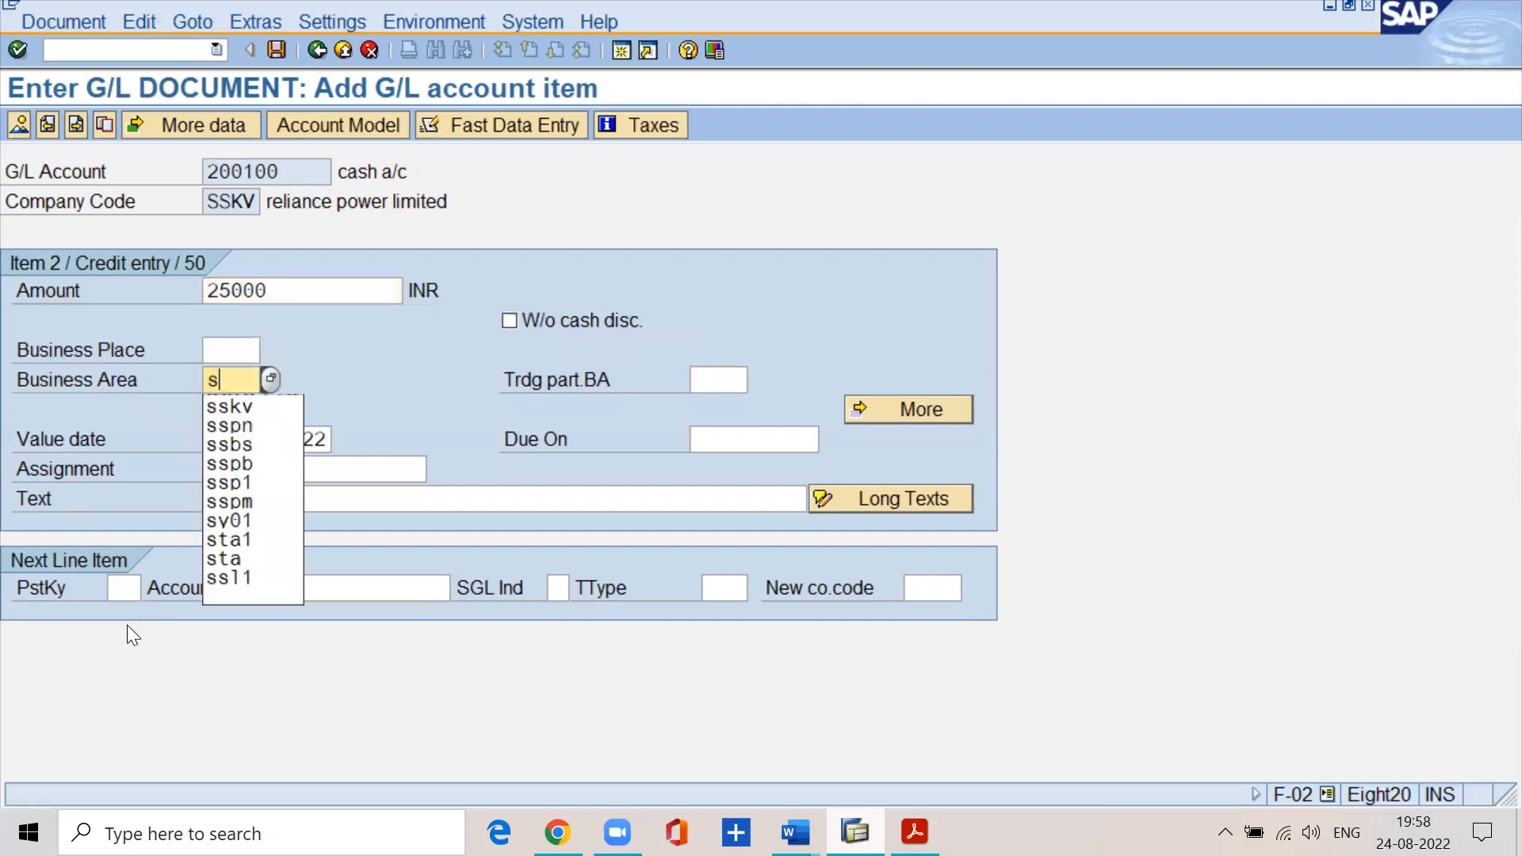
key(Tab)
key(Tab)
key(Tab)
key(Tab)
key(Tab)
key(Tab)
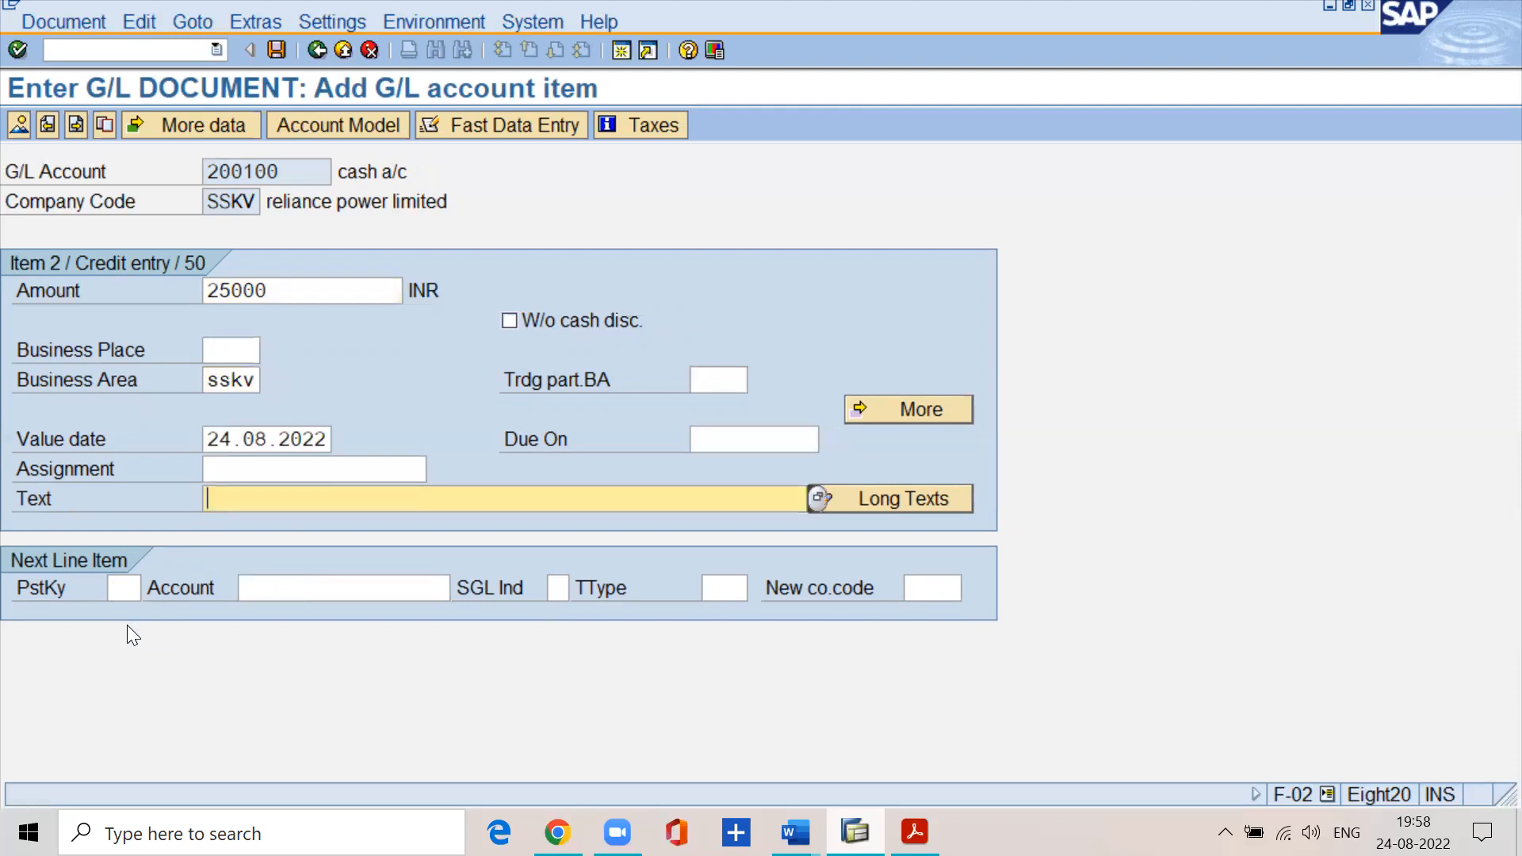
text(being salaires ap)
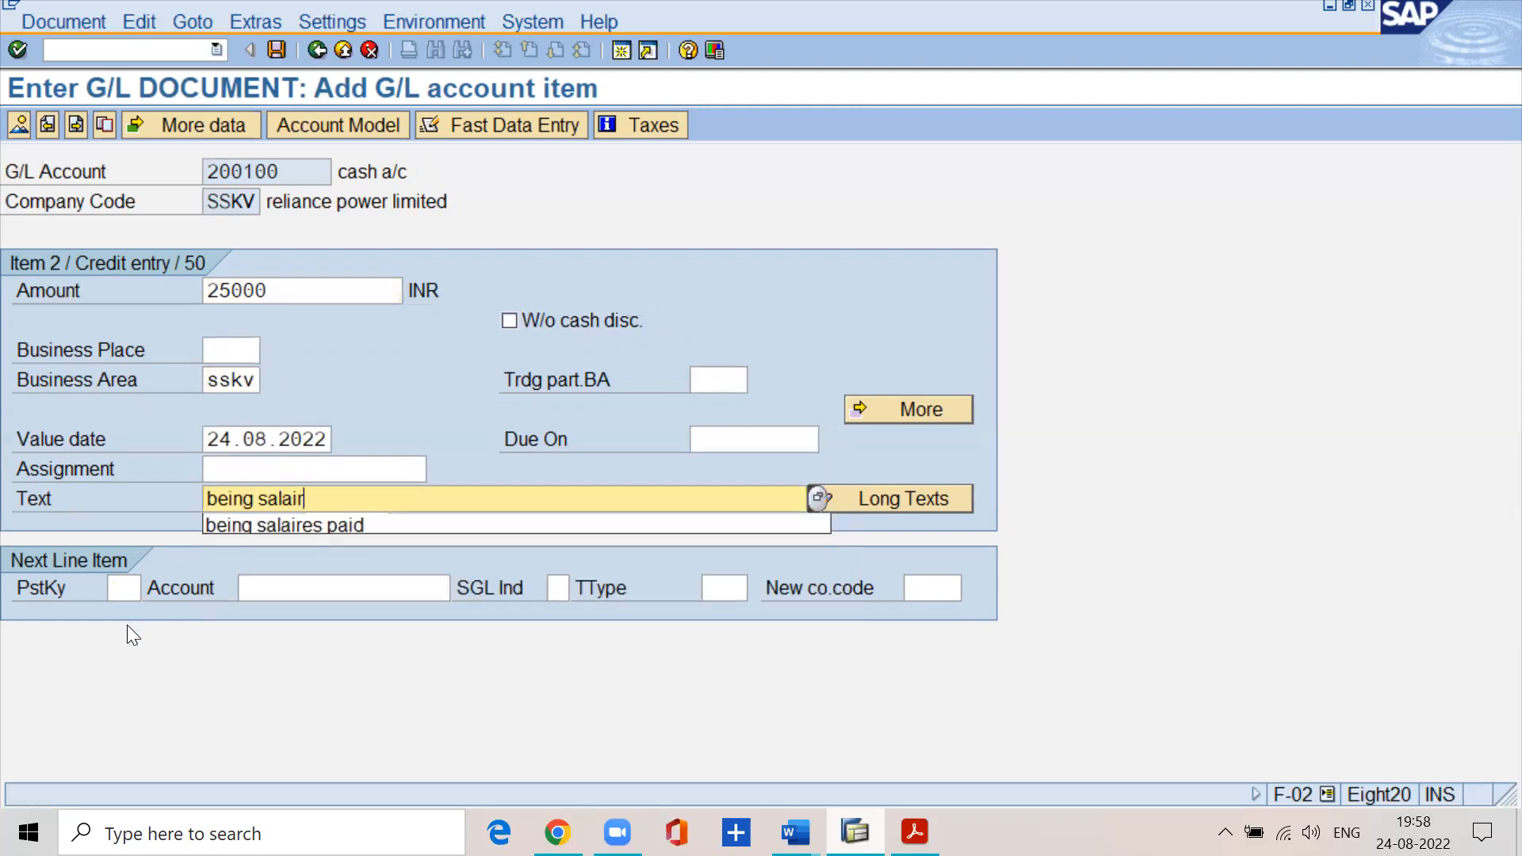
key(BackSpace)
key(BackSpace)
text(paid)
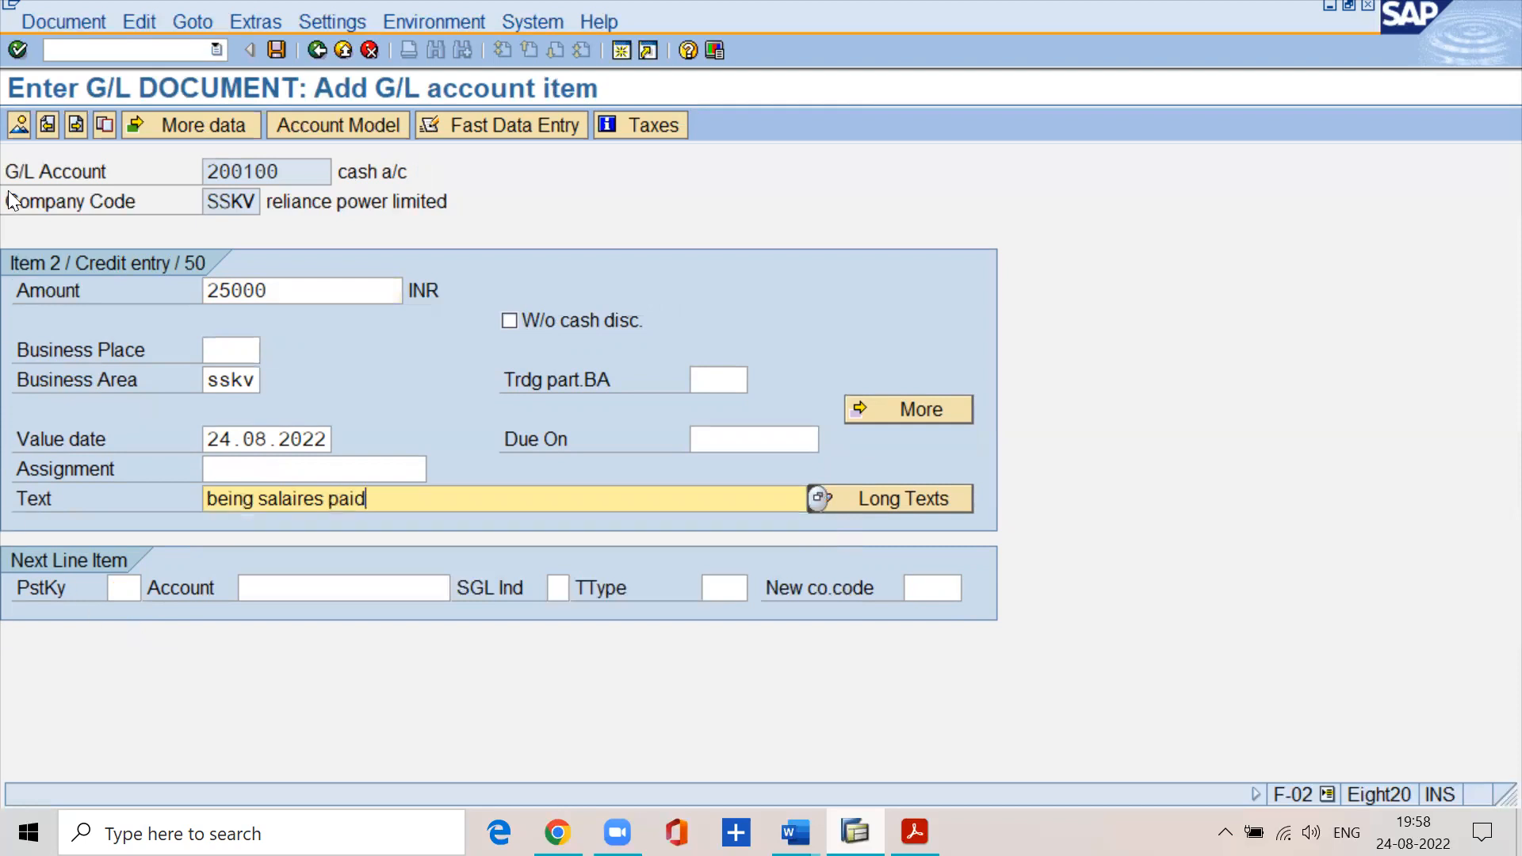
- Review the salaries debit and cash credit lines in the document overview, then post the document
click(19, 130)
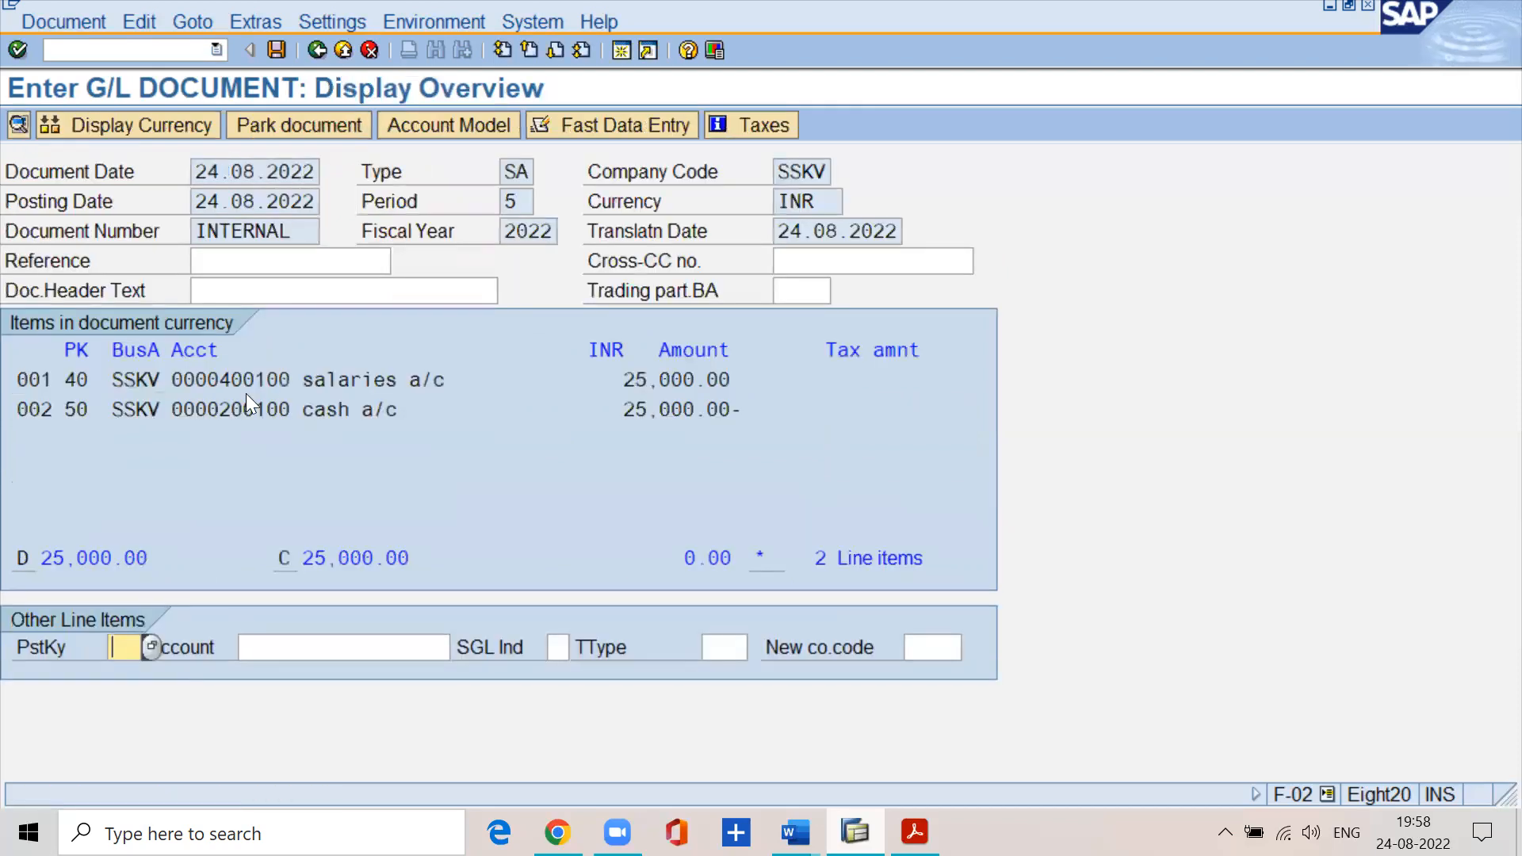
drag(302, 389, 730, 384)
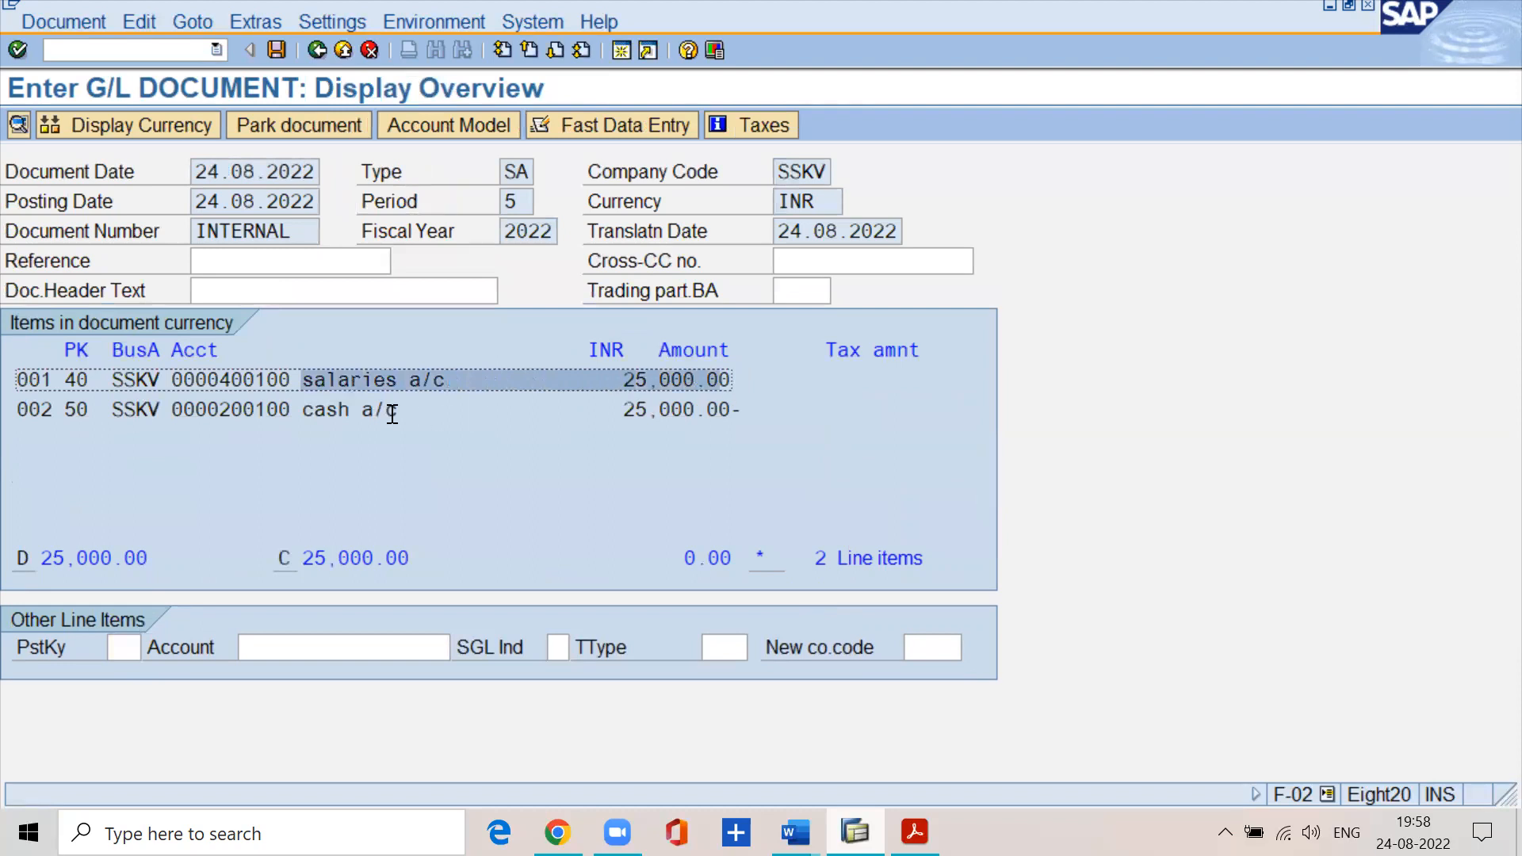
drag(309, 414, 738, 420)
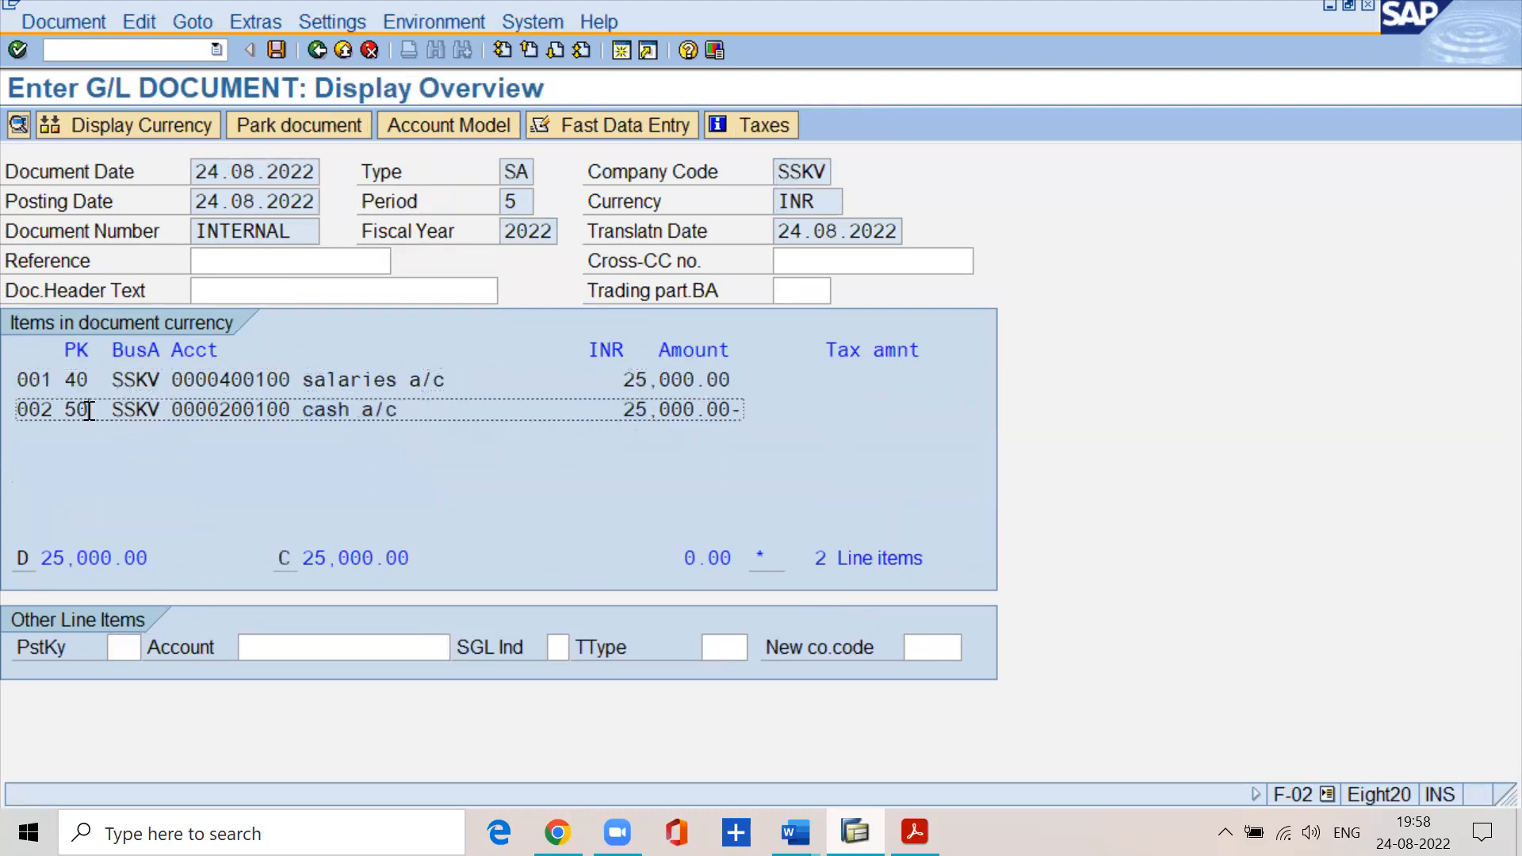
click(624, 382)
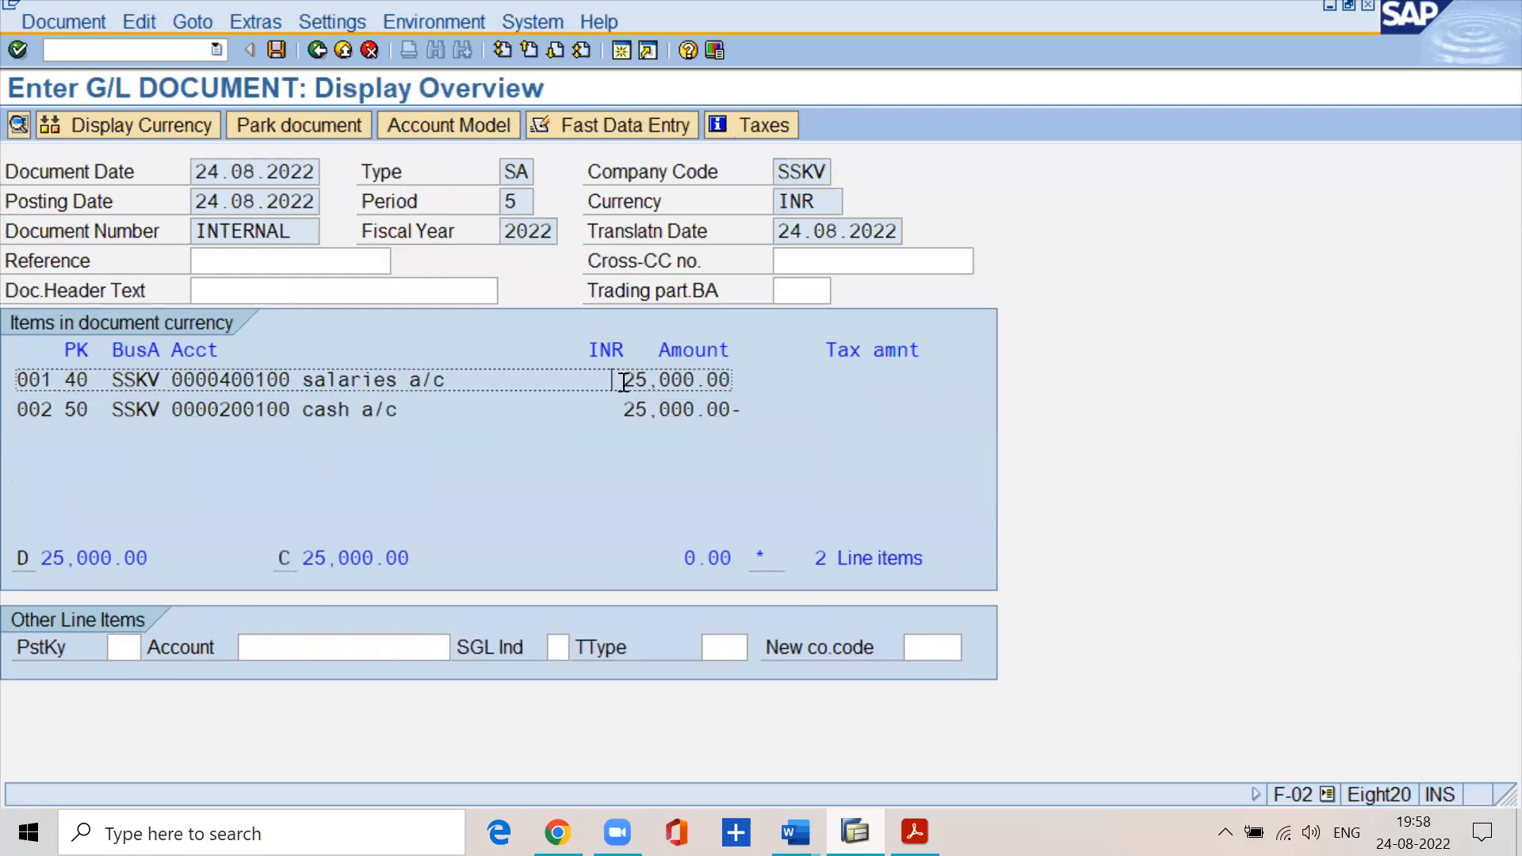
click(737, 409)
drag(741, 408, 745, 410)
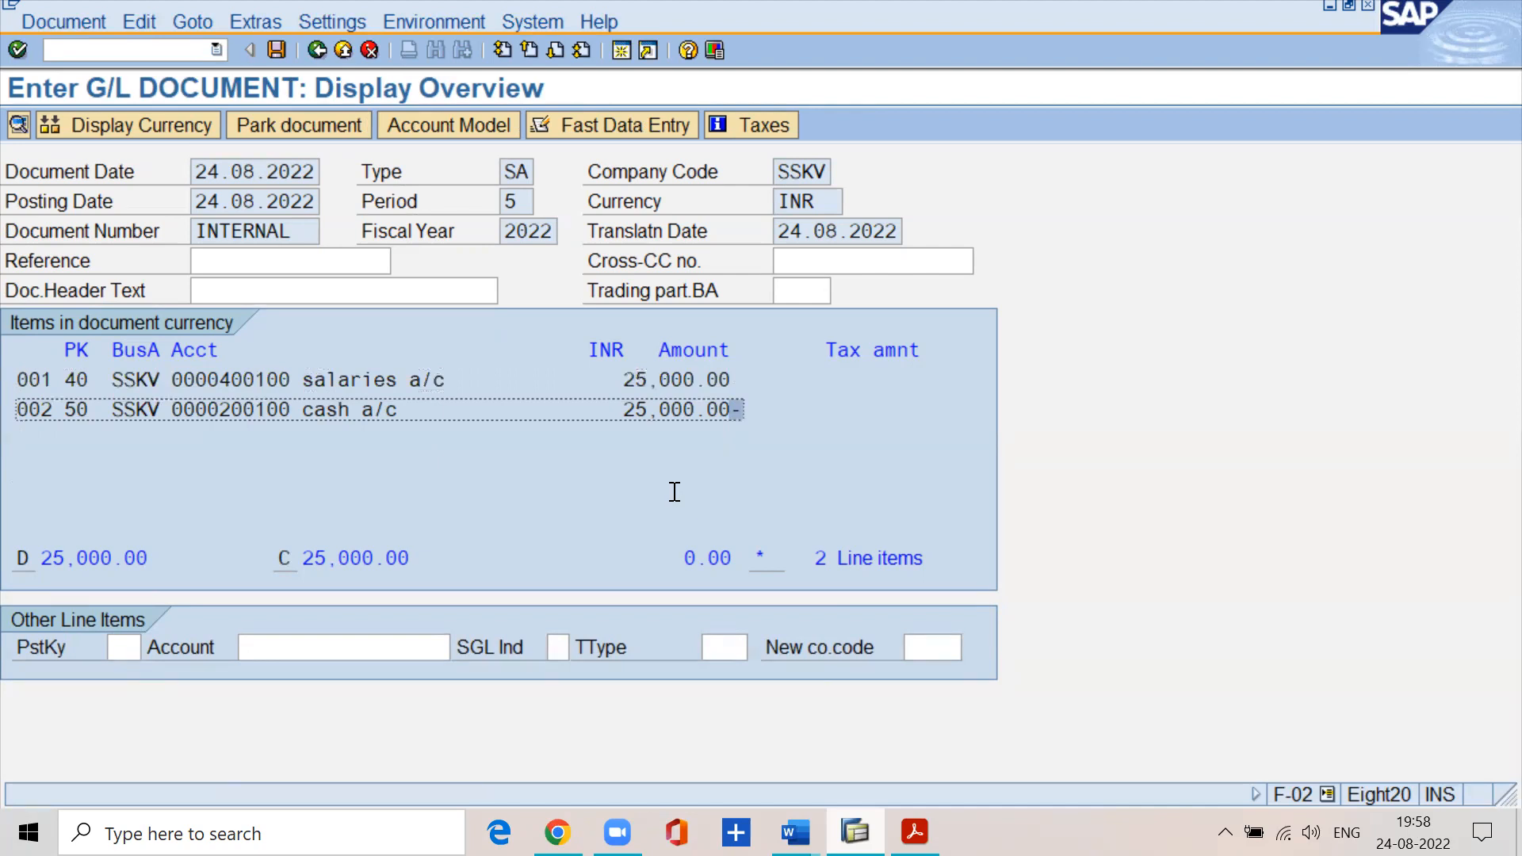
drag(734, 381, 602, 414)
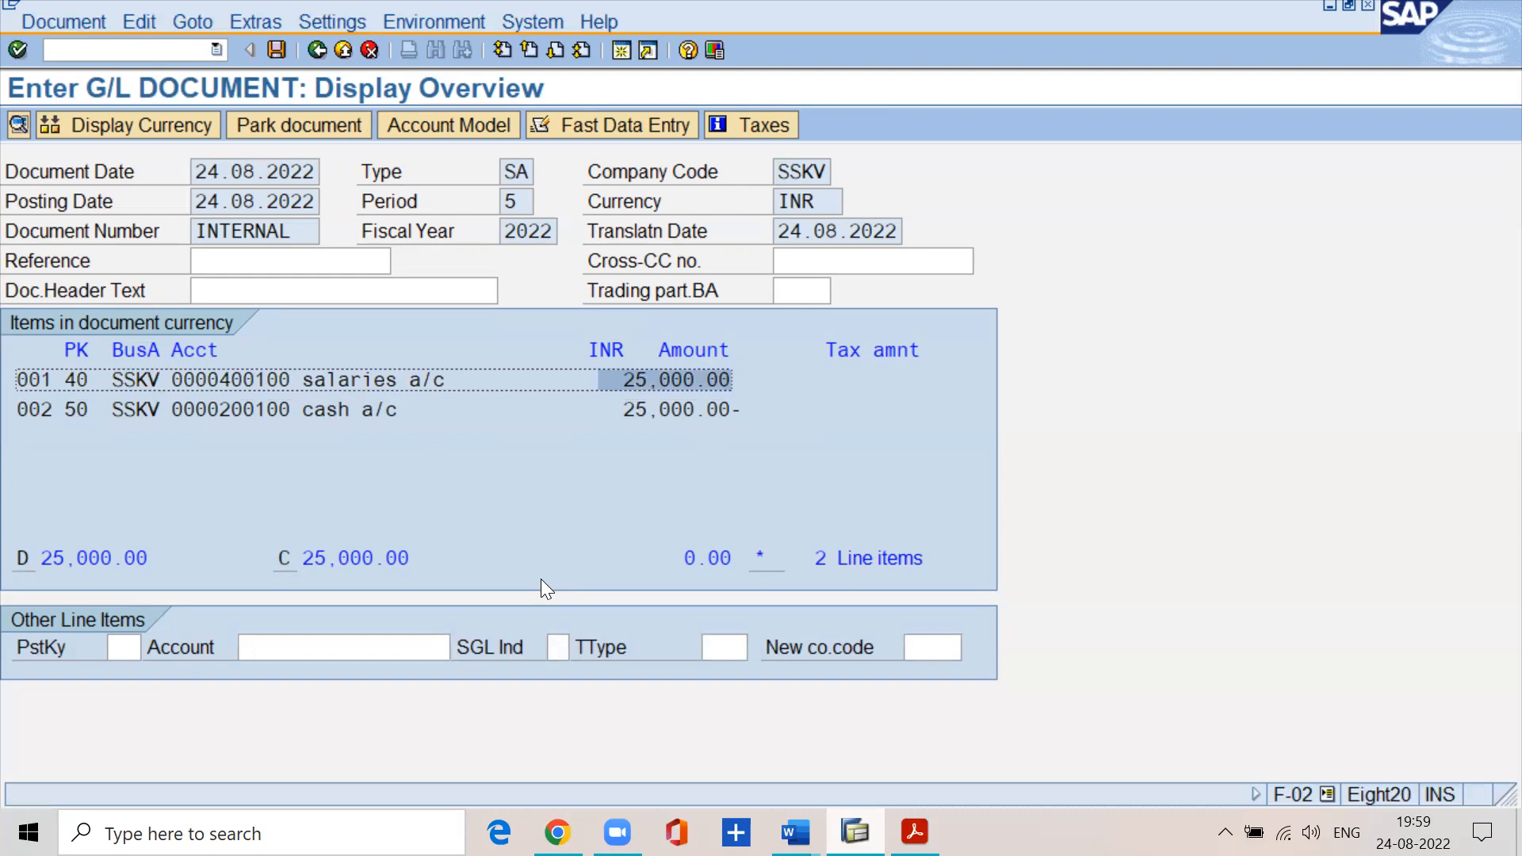
click(275, 49)
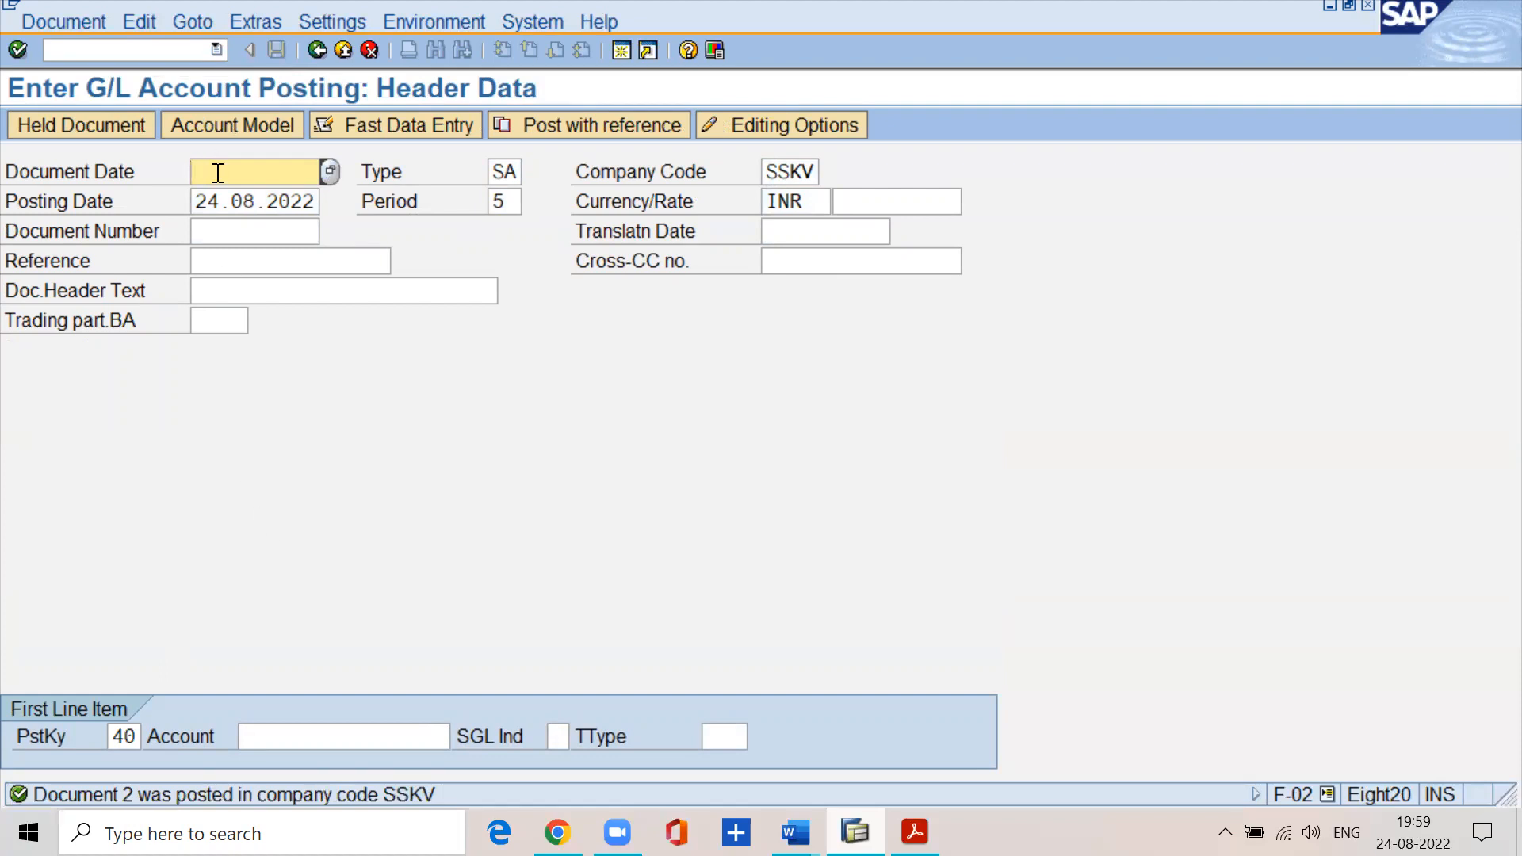
- Set the document date to 24.8.2022 in the header of a new G/L posting
text(24.8.)
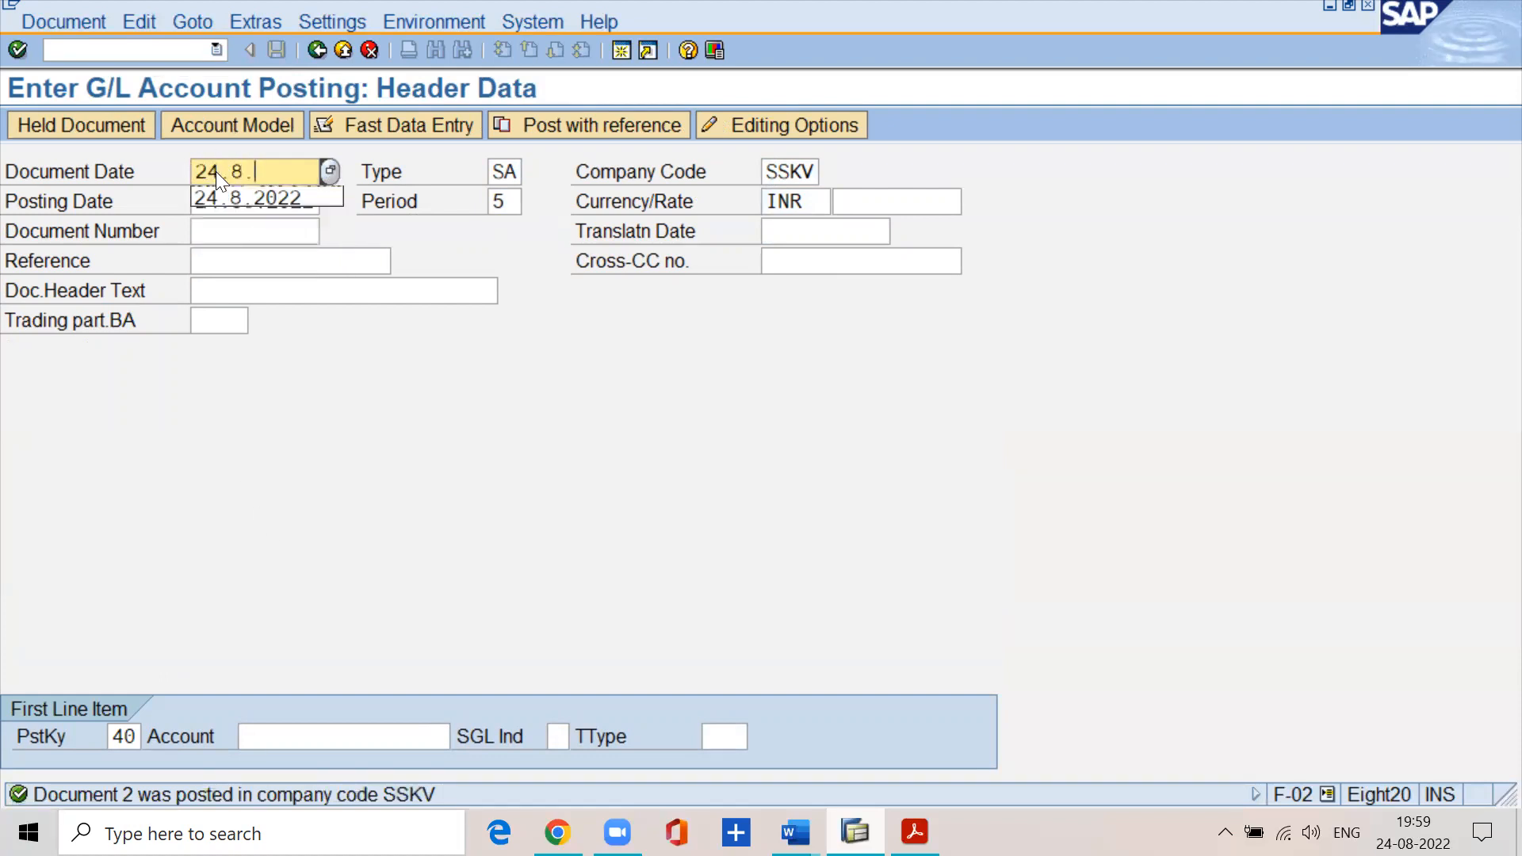
text(2022)
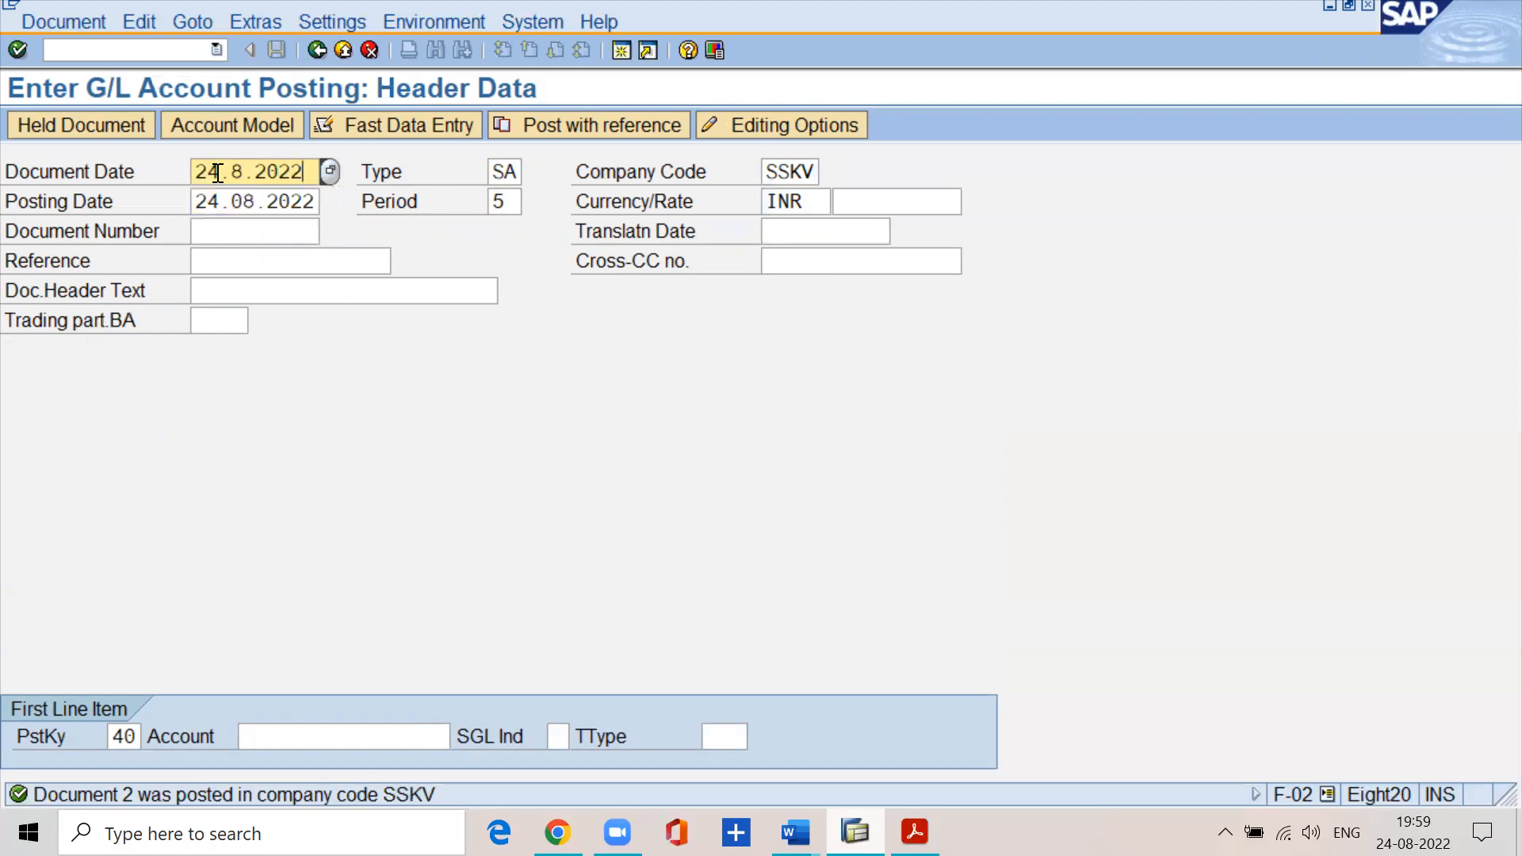
- Enter G/L account 400200 as the first line item of the posting and open its debit entry
key(Tab)
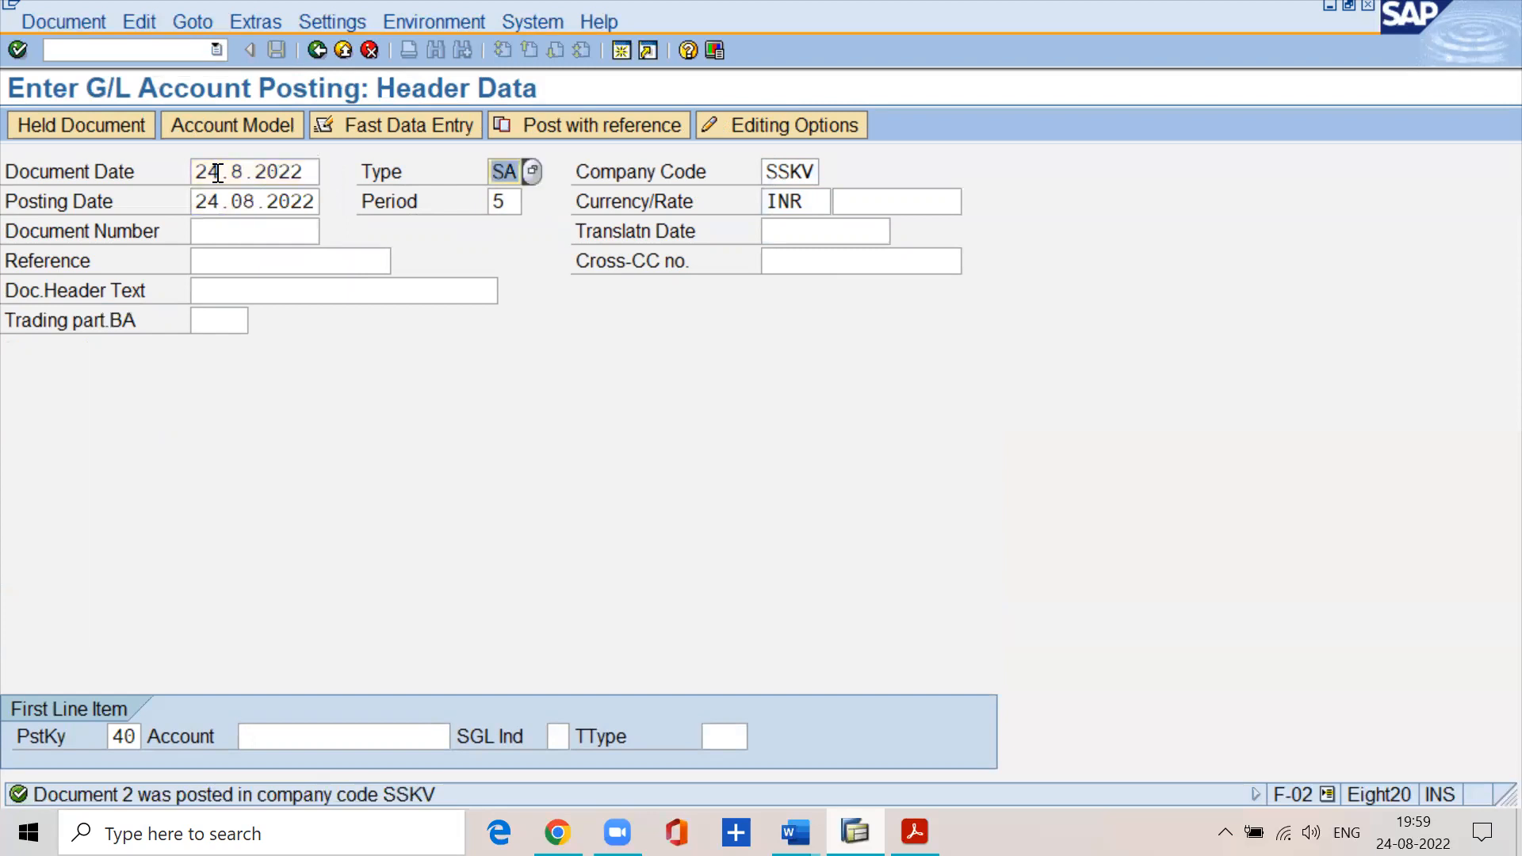
key(Tab)
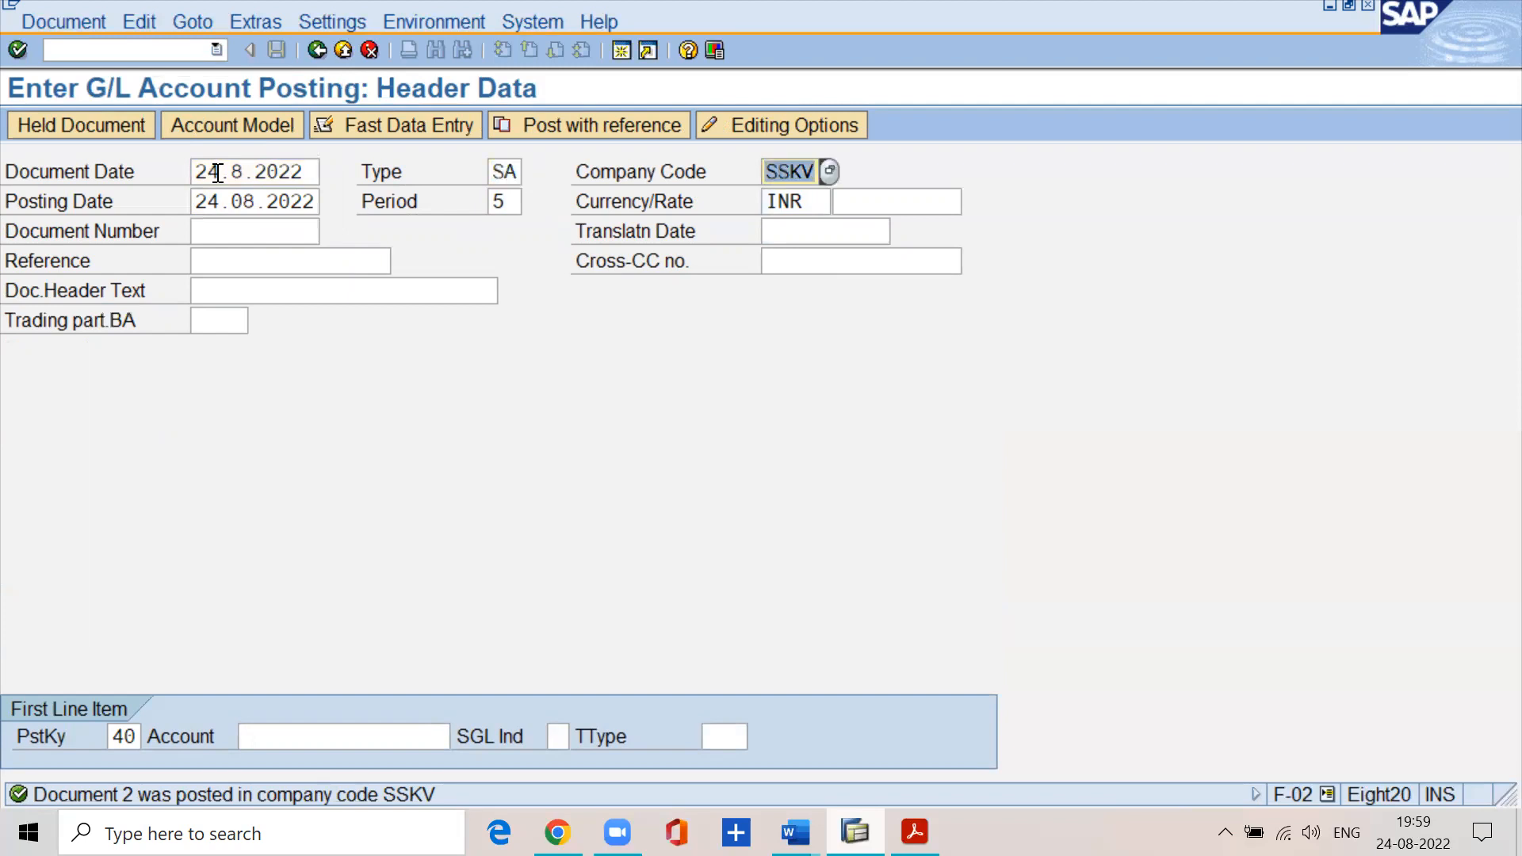
key(Tab)
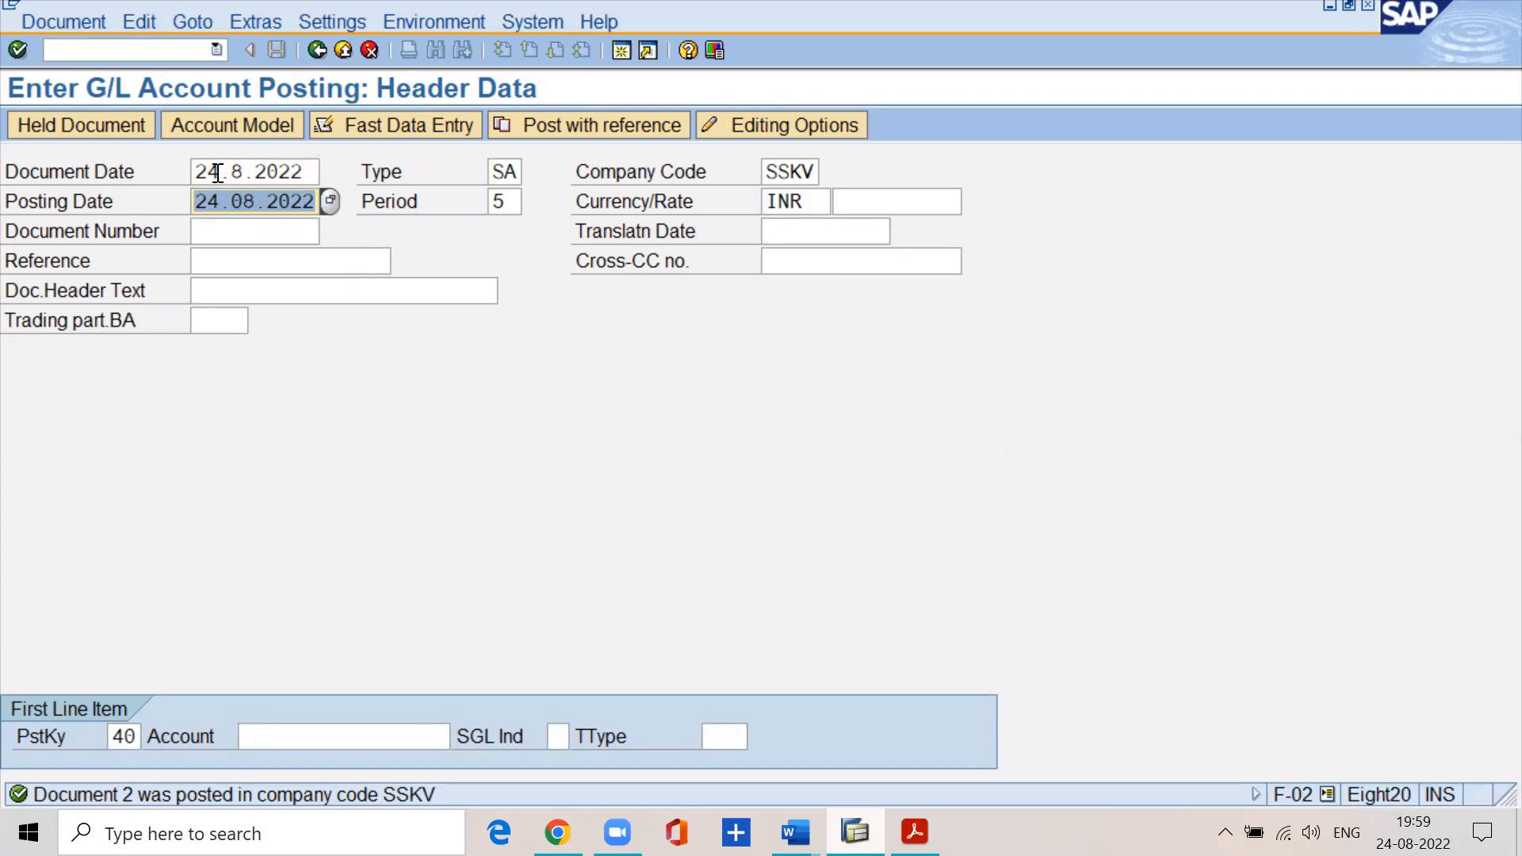
key(Tab)
key(Tab)
key(Tab)
key(Tab)
key(Tab)
key(Tab)
key(Tab)
key(Tab)
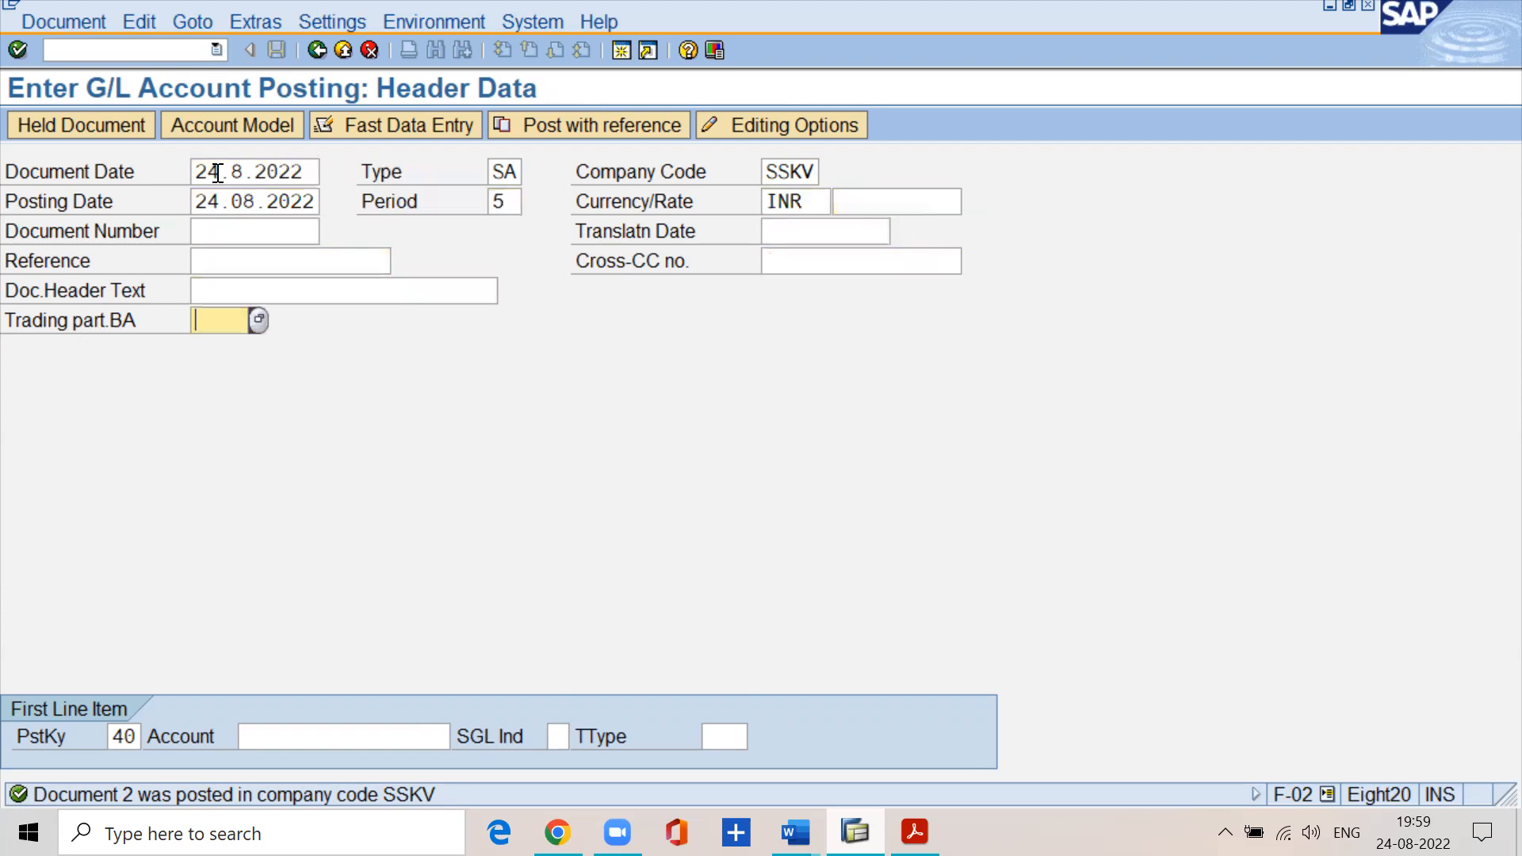
key(Tab)
key(Tab)
text(400200)
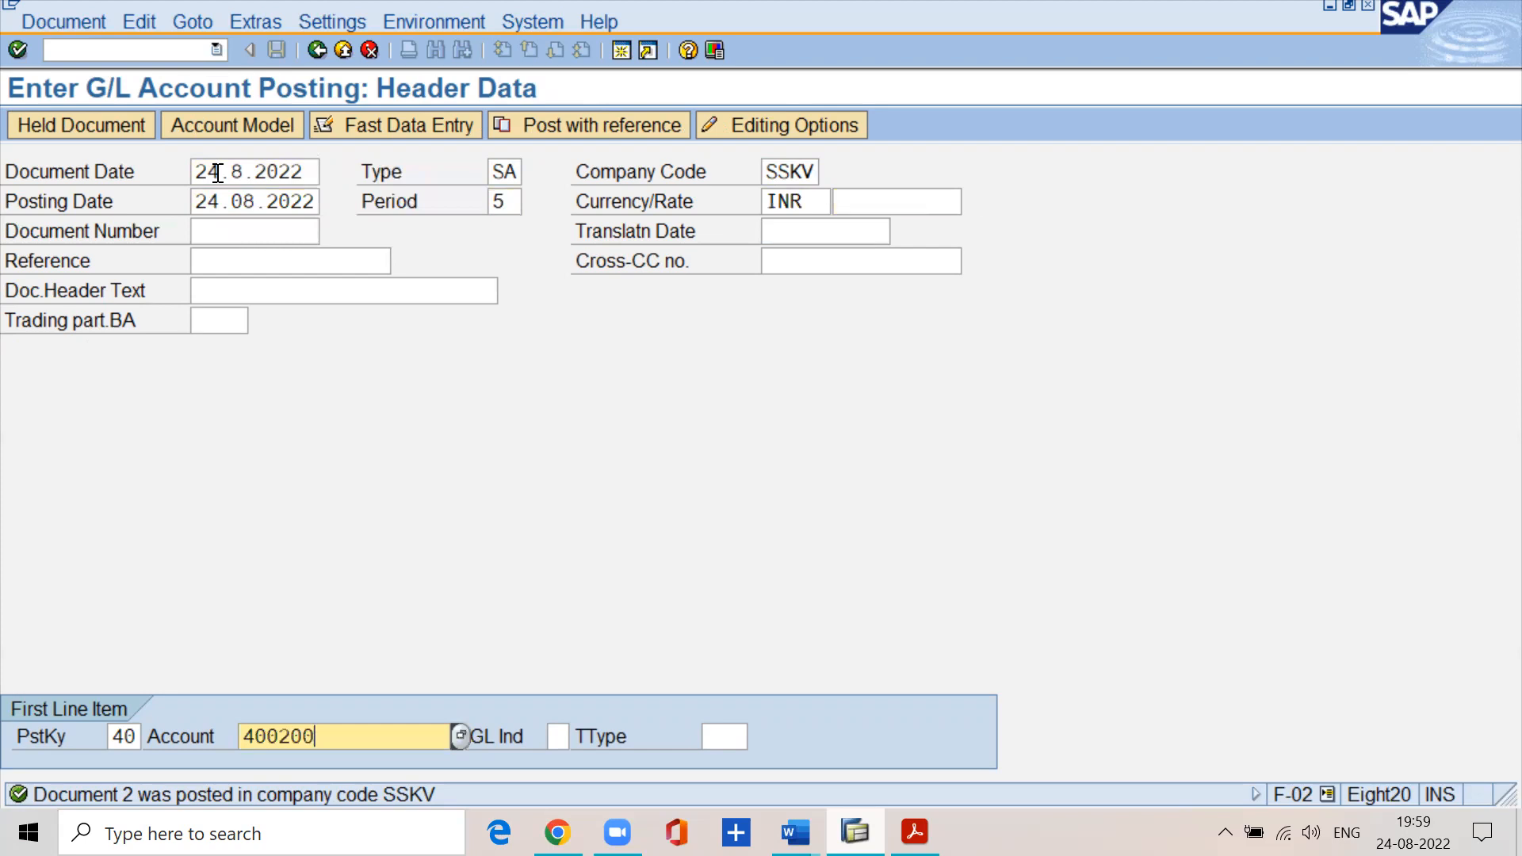
key(Return)
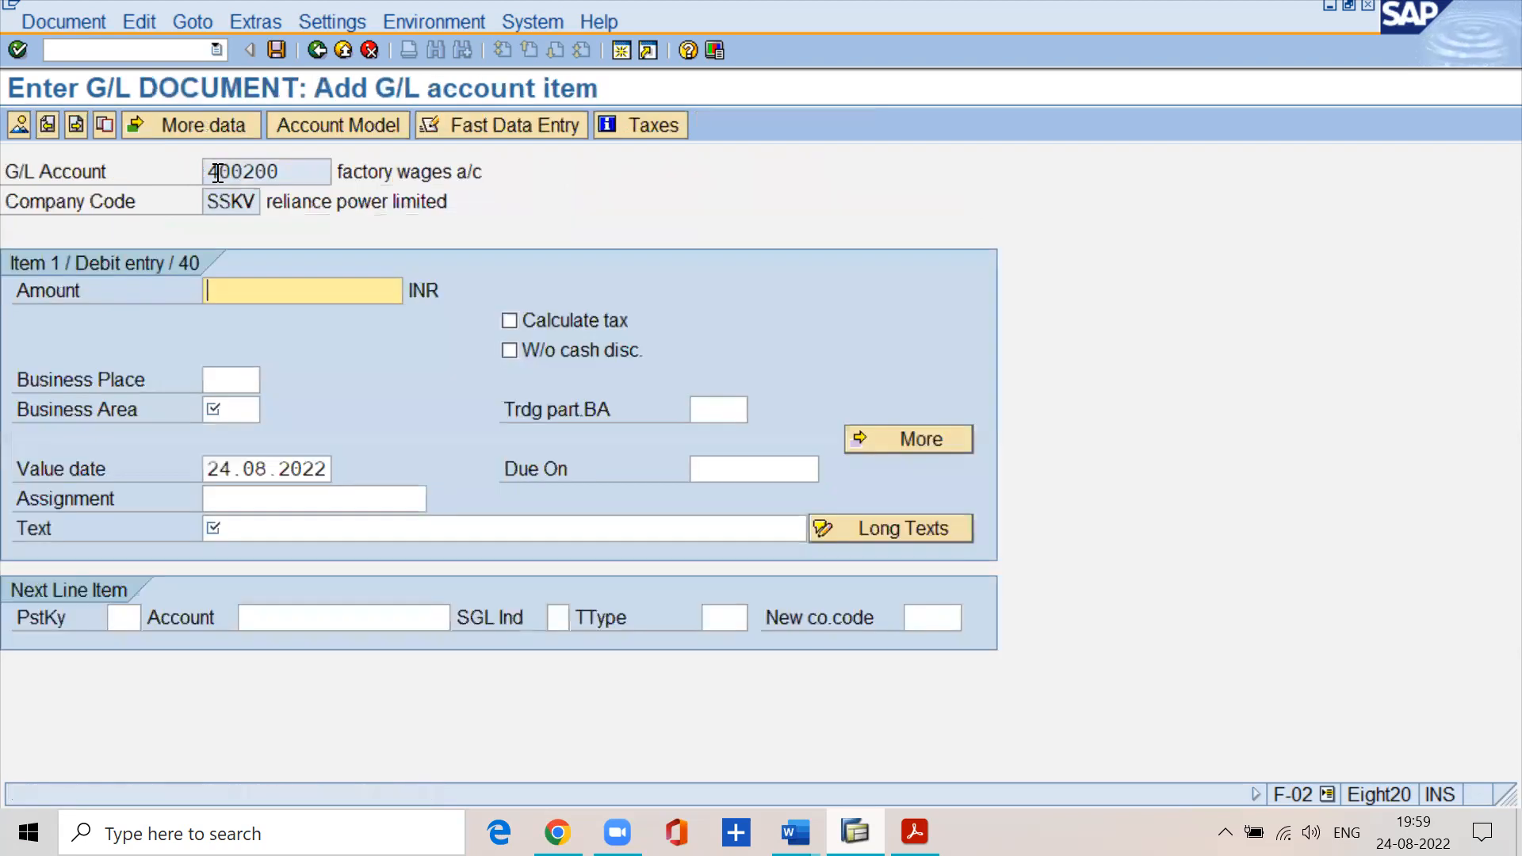
- Fill in the factory wages debit item with amount 30000, business area sskv and text "wages paid"
text(30000)
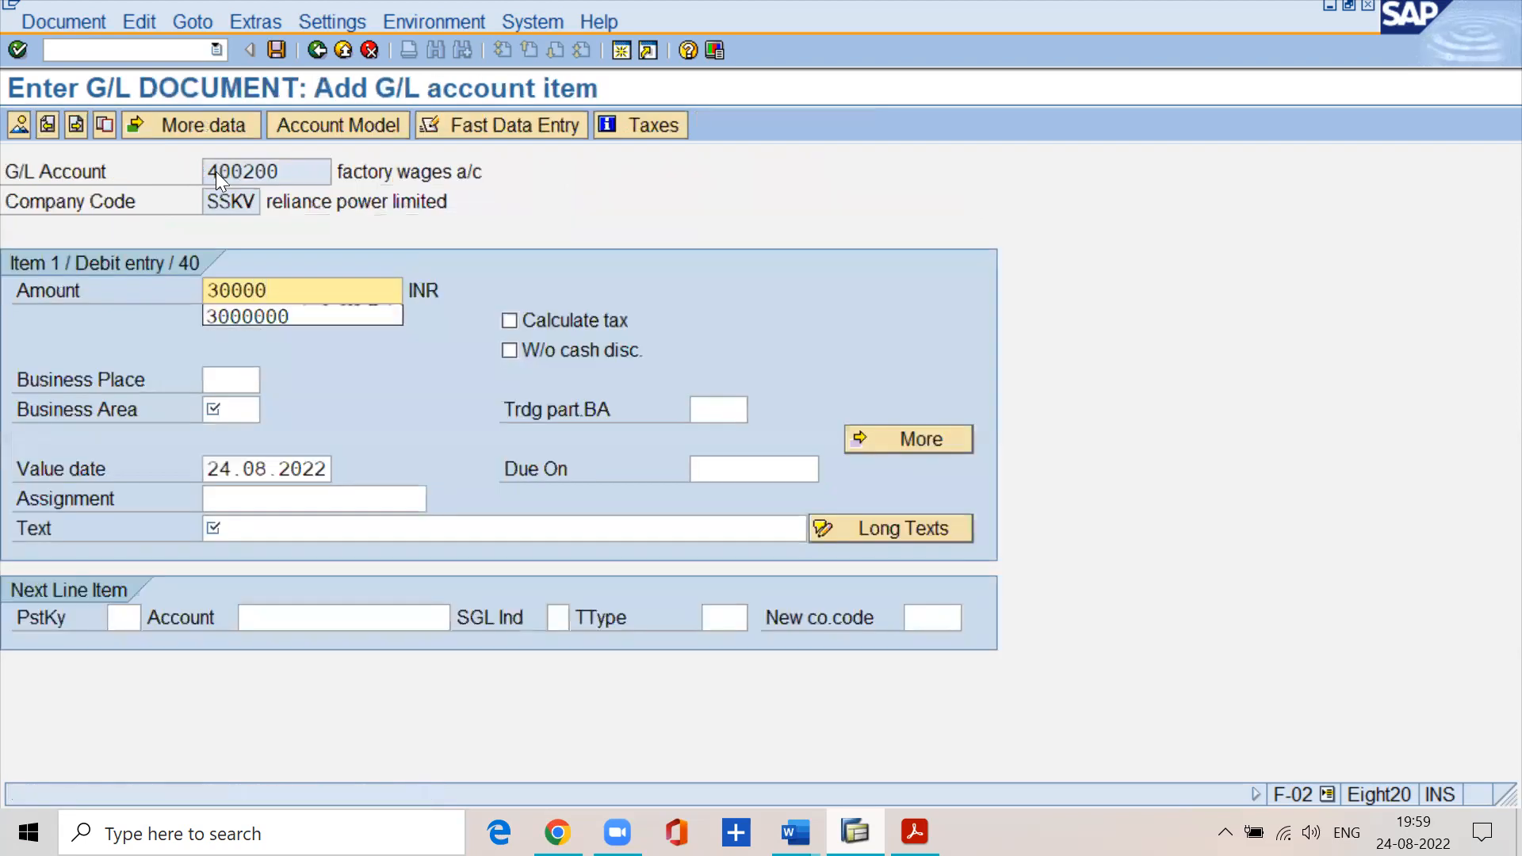
key(Tab)
key(Tab)
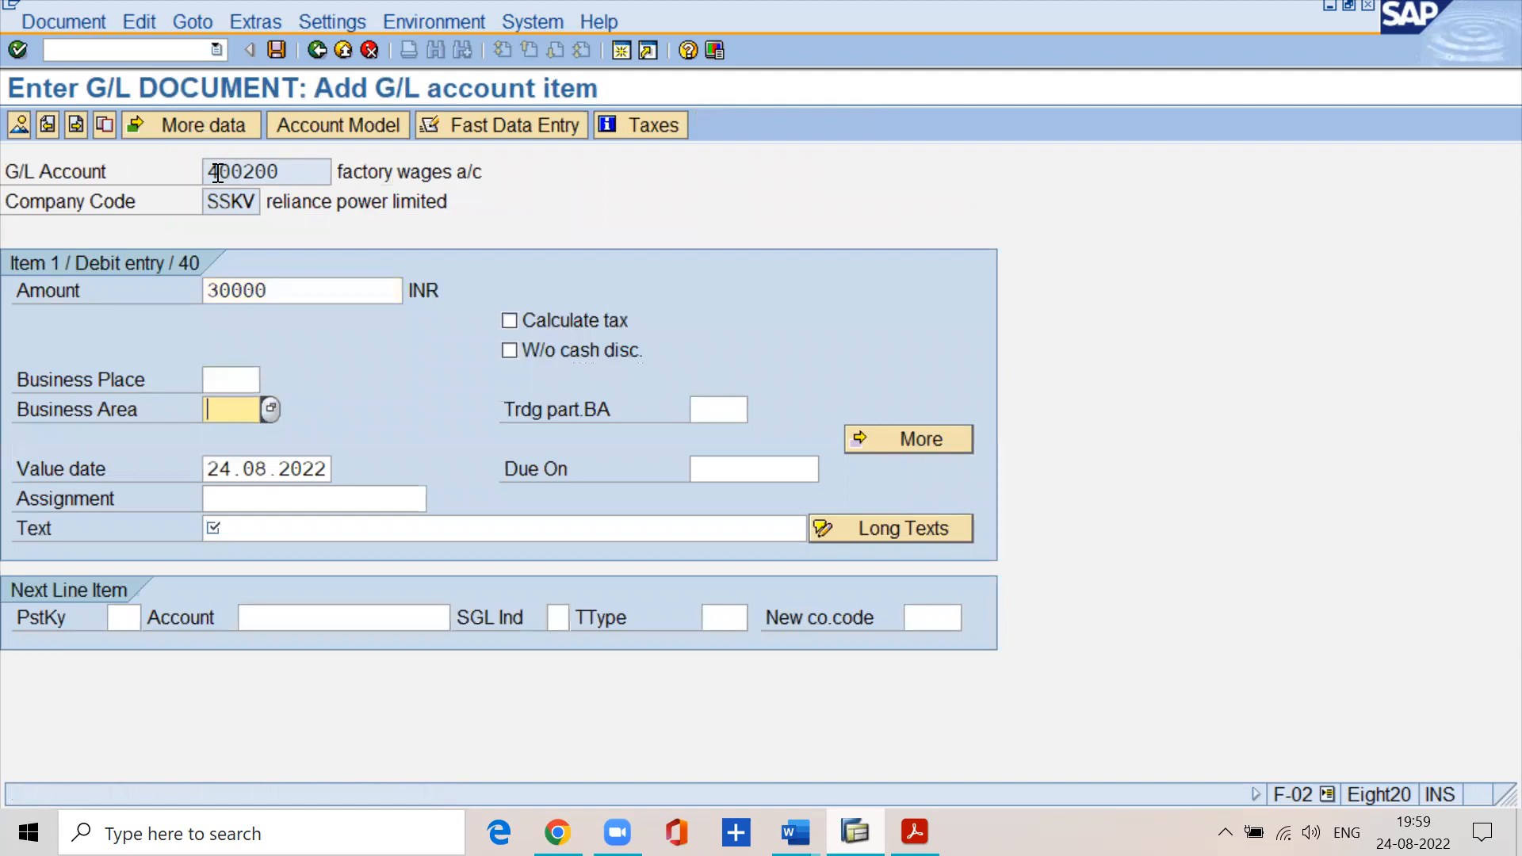
text(sskv)
key(Tab)
key(Tab)
key(Tab)
key(Tab)
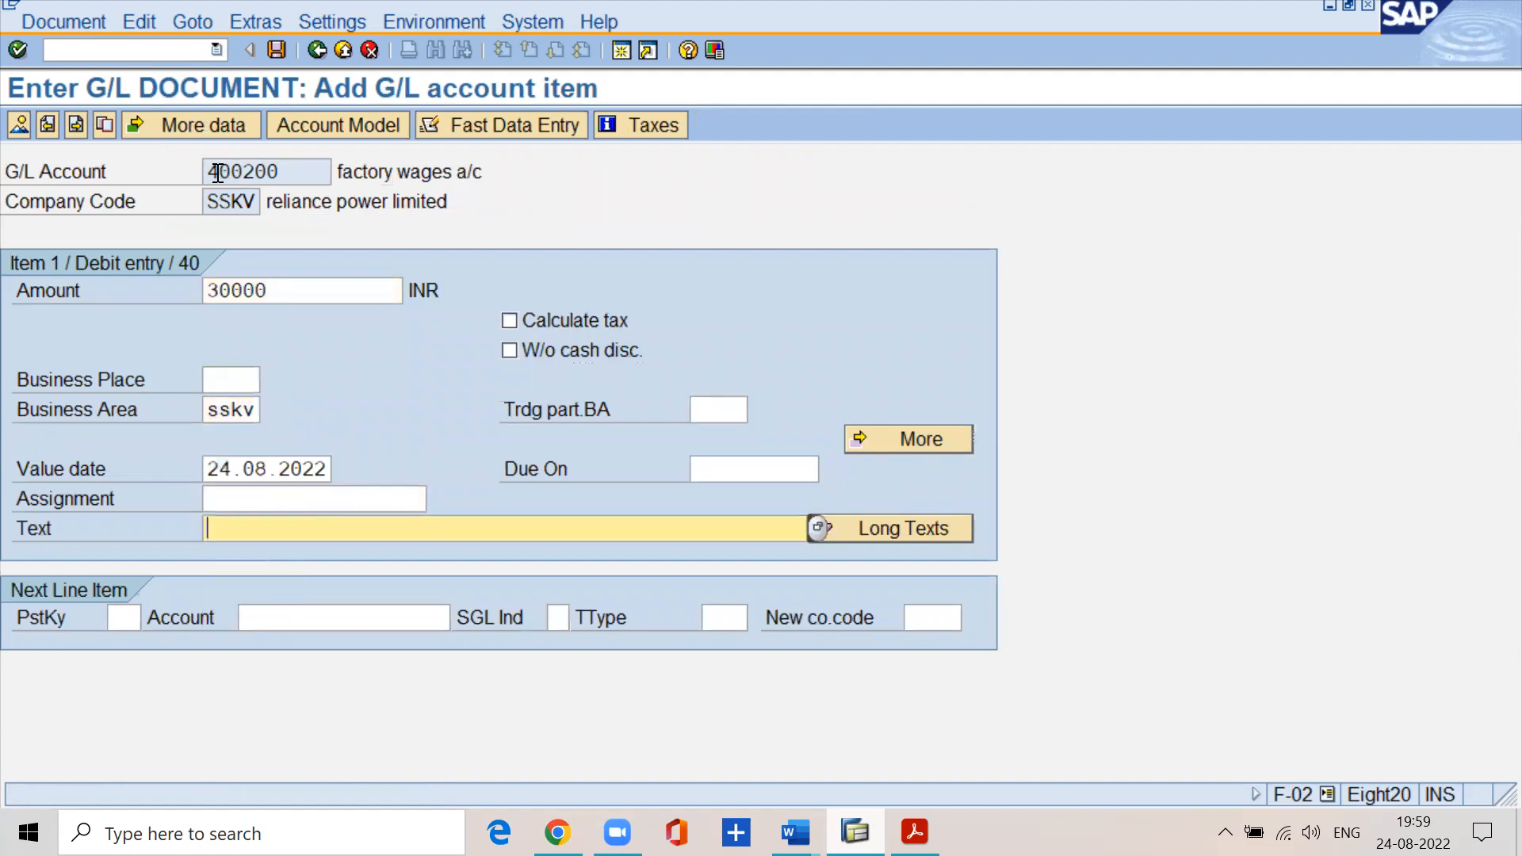
text(wages paid)
- Add a next line item with posting key 50 and account 200100, and enter * as its amount
key(Tab)
text(50)
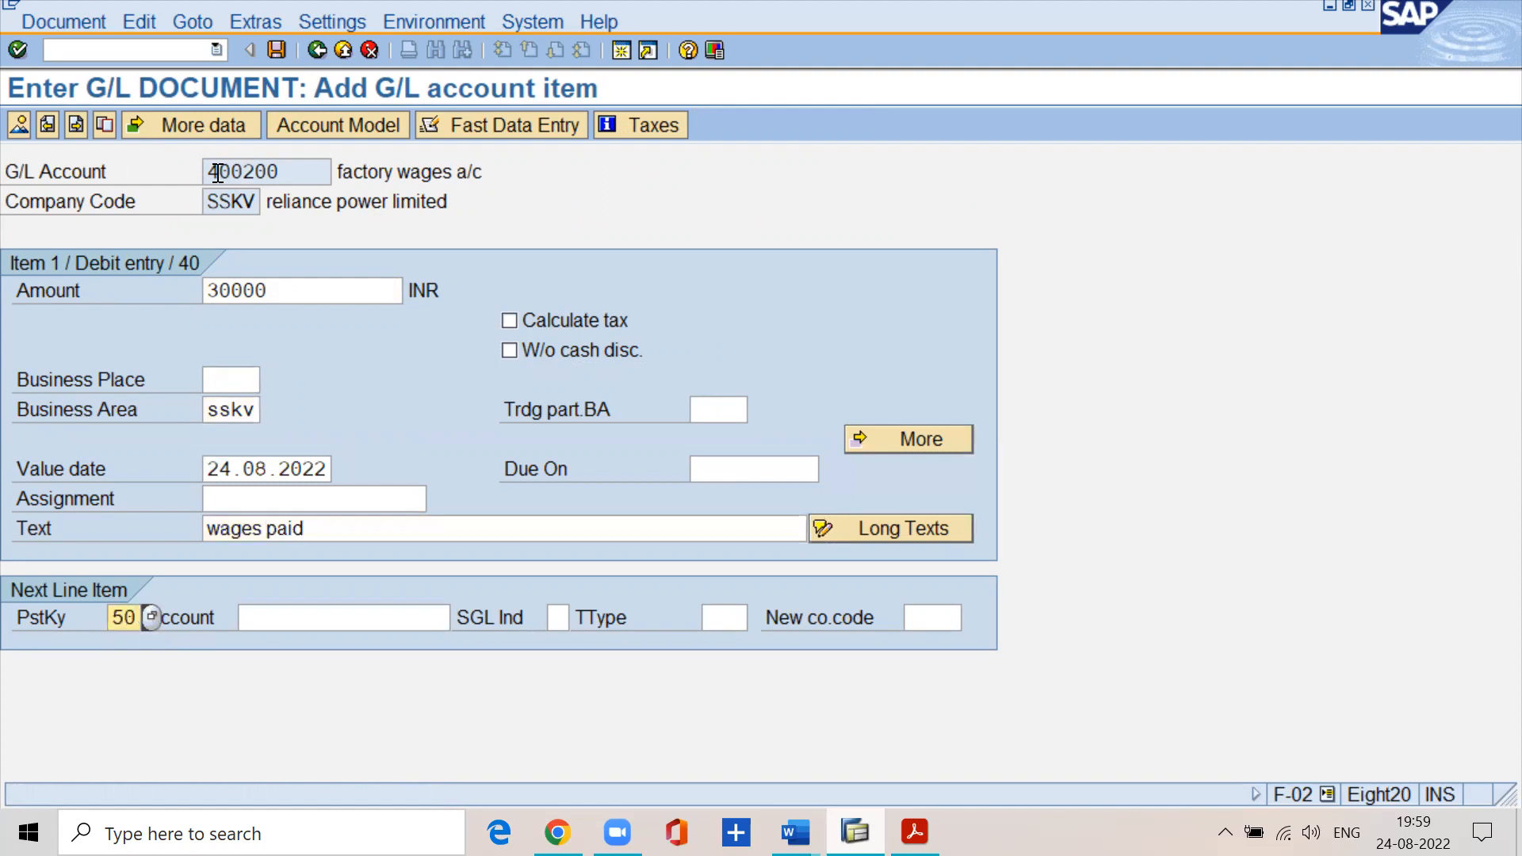
key(Tab)
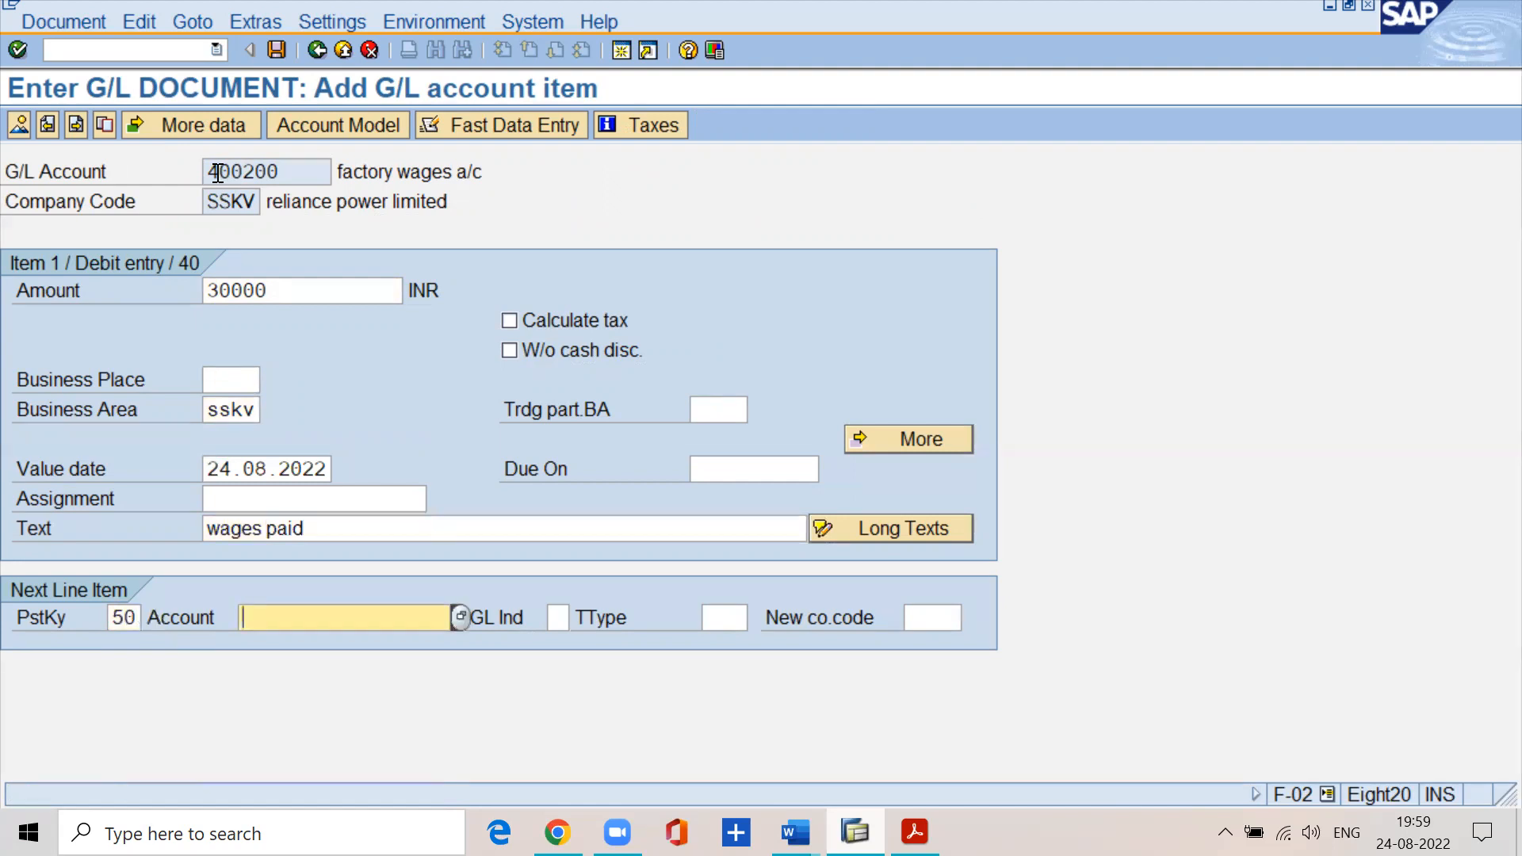
text(200100)
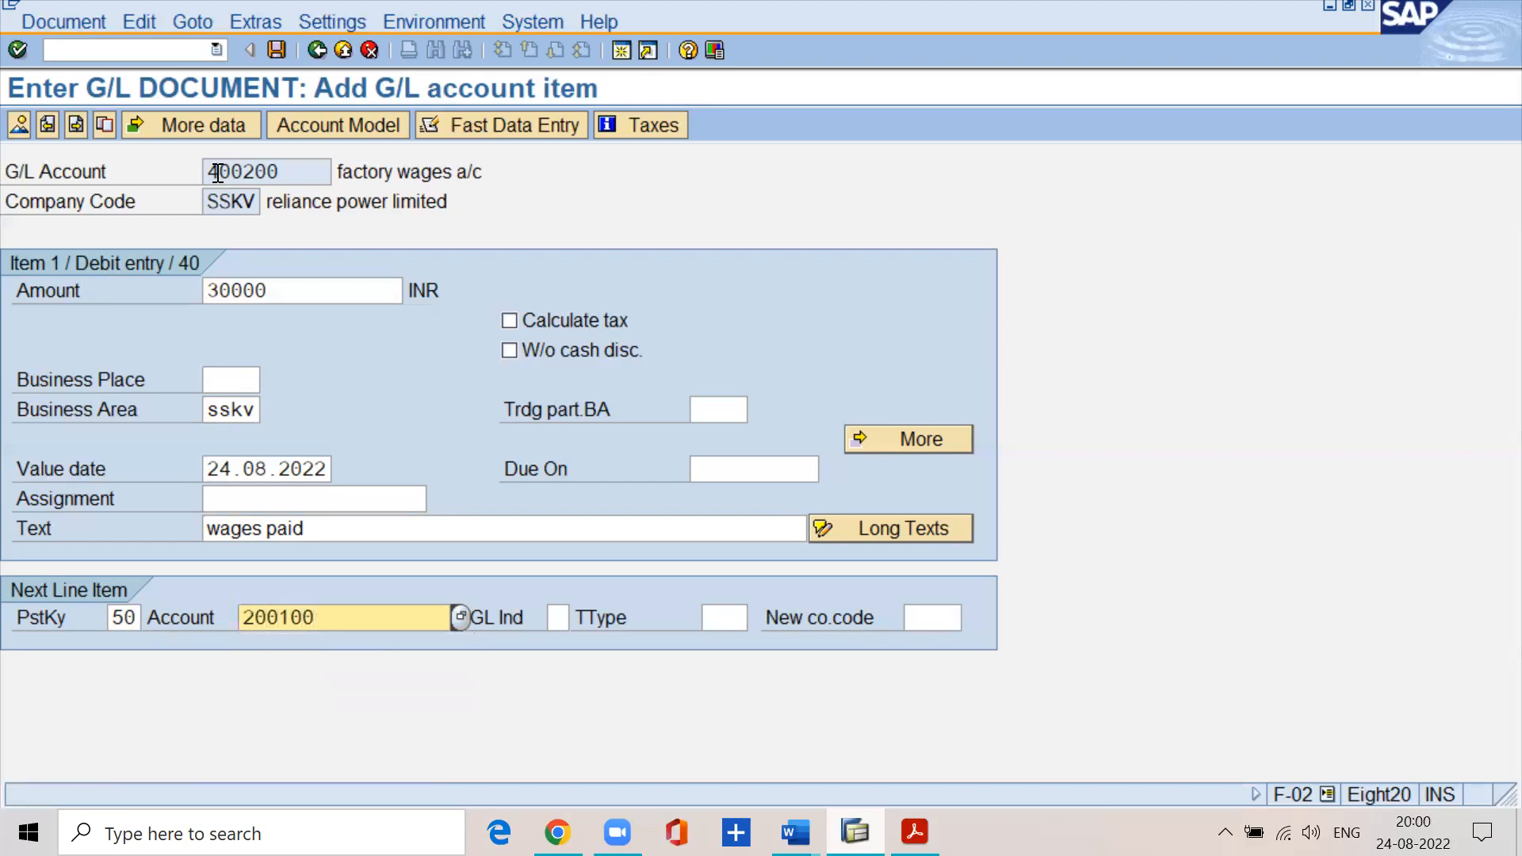
key(Return)
text(*)
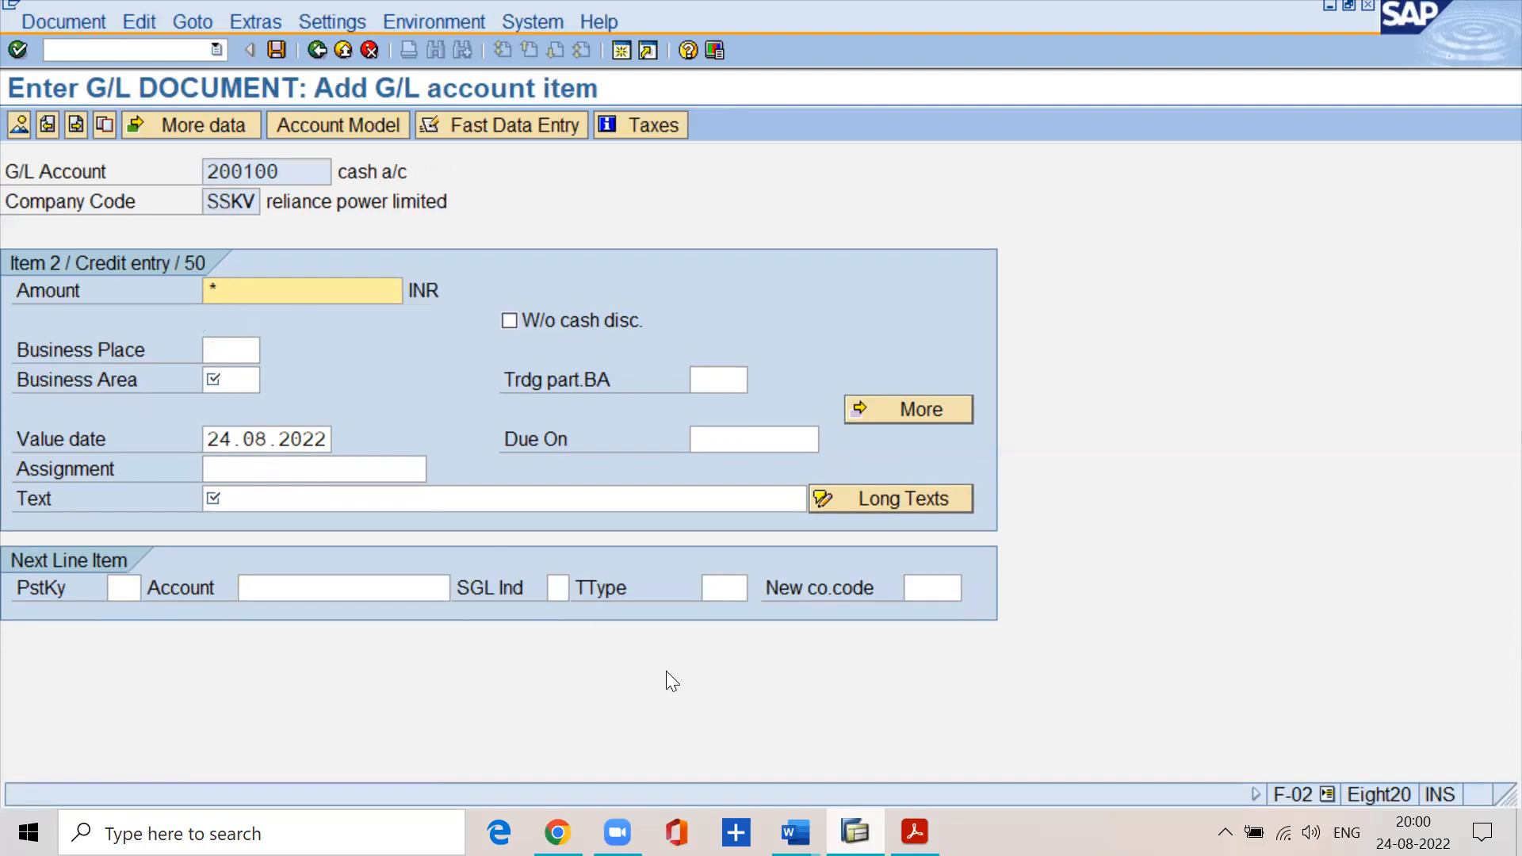
- Switch to the FI material PDF in Adobe Acrobat Reader and select the note on copying the amount from previous line items
click(914, 832)
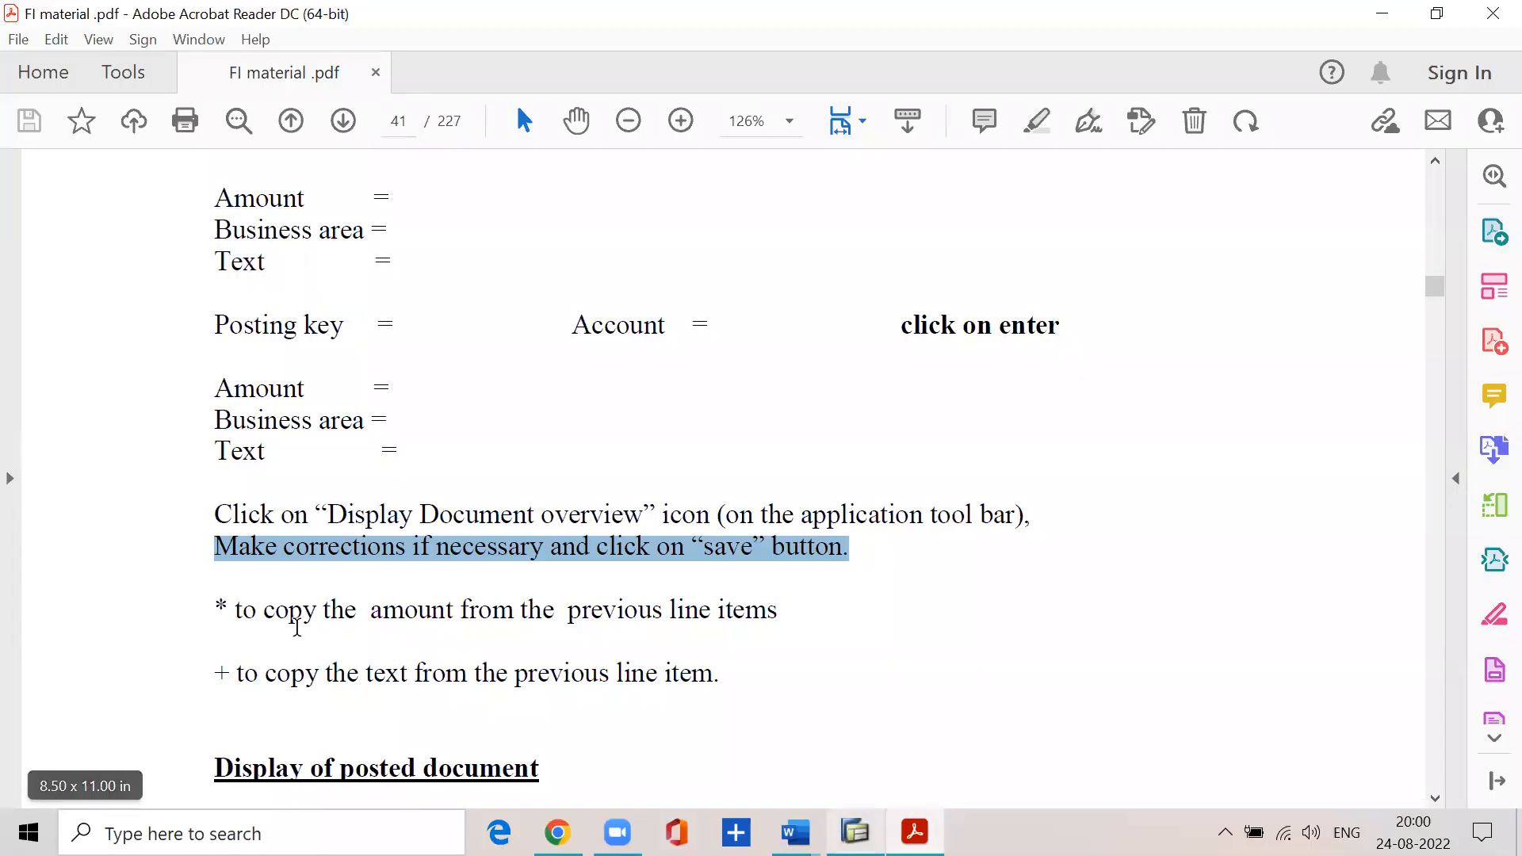
click(262, 607)
drag(262, 607, 783, 616)
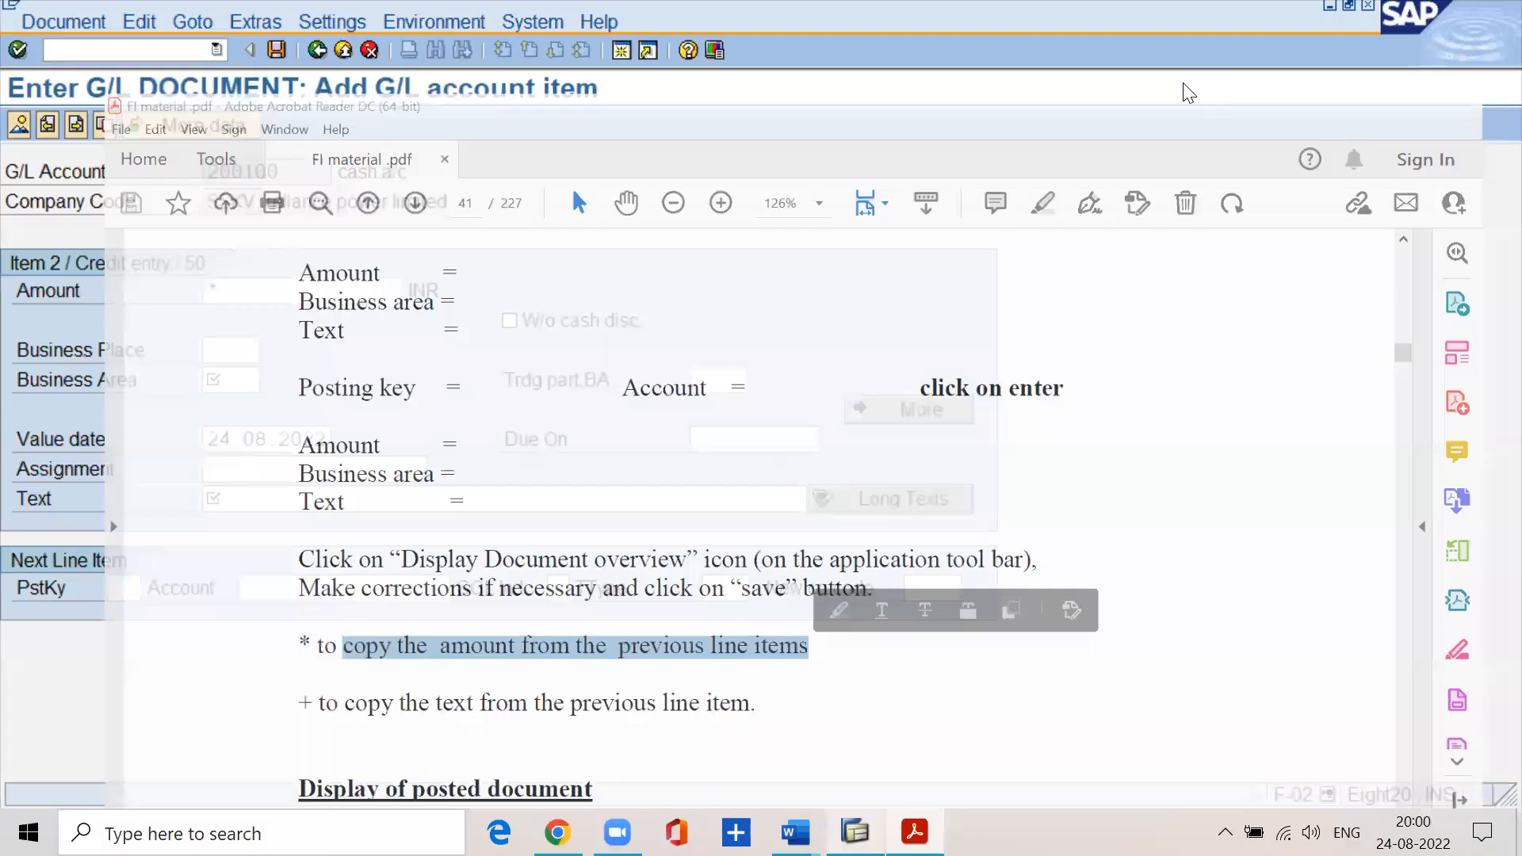
click(1382, 13)
- Complete the cash credit item with business area sskv and + as its text
click(219, 380)
text(sskv)
key(Tab)
key(Tab)
key(Tab)
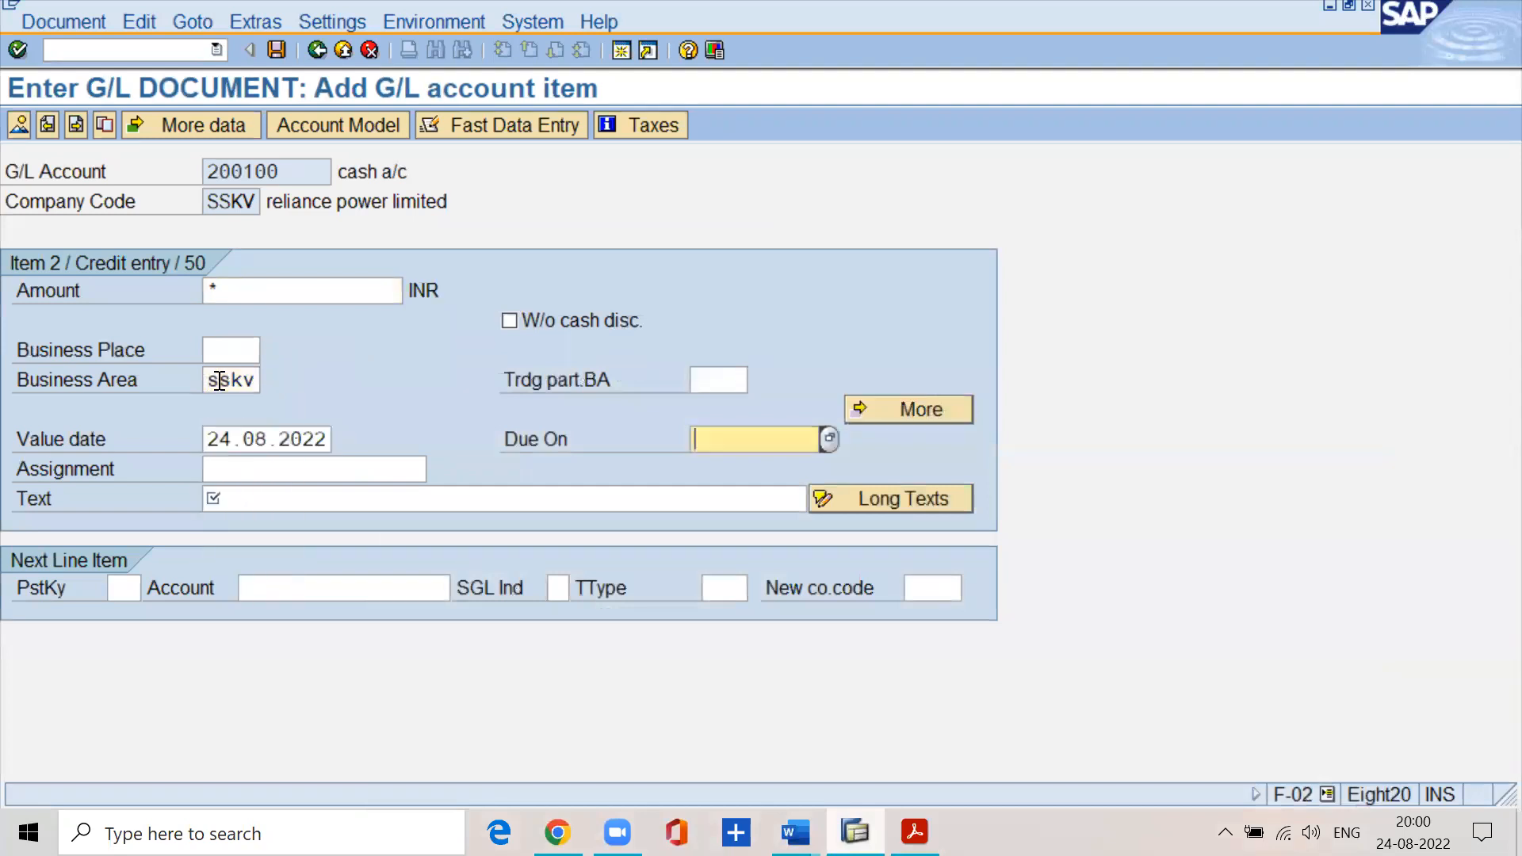
key(Tab)
key(Tab)
text(+)
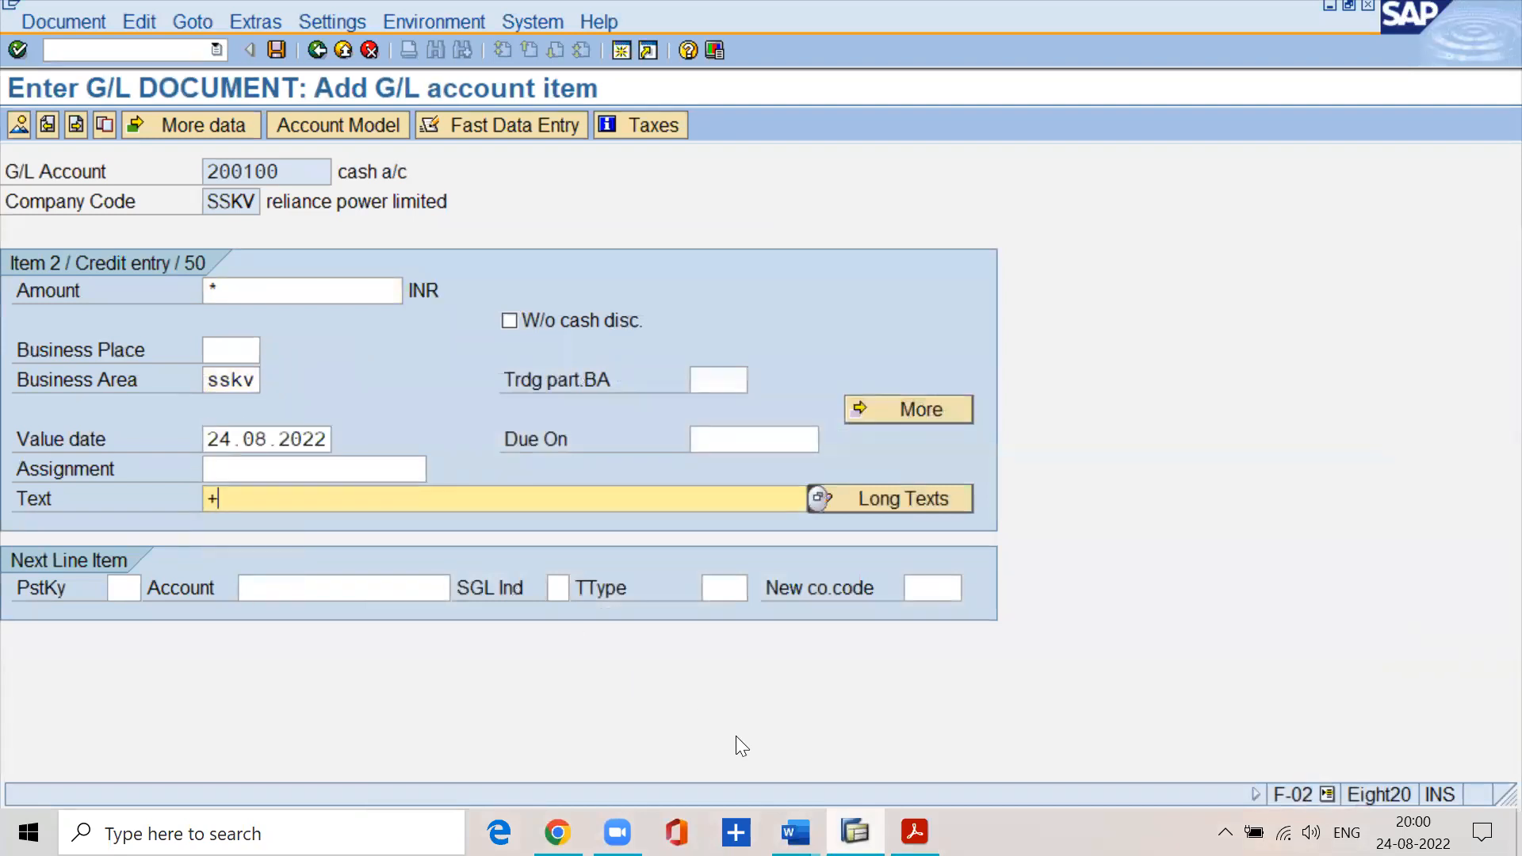
- Switch to the FI material PDF in Adobe Acrobat Reader and select the note on copying the text from the previous line item
click(914, 831)
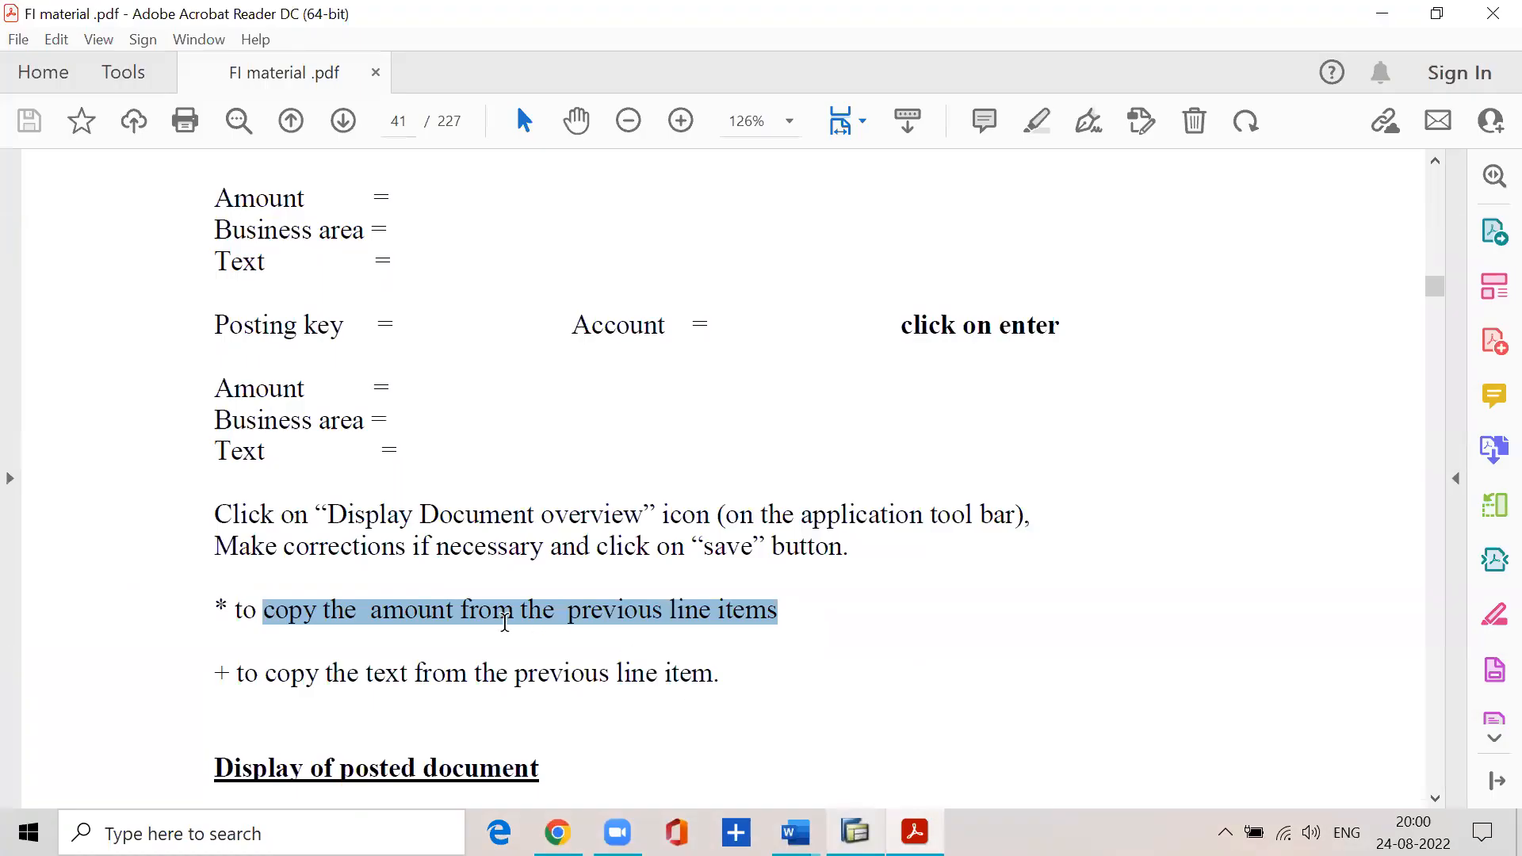
drag(266, 676, 691, 683)
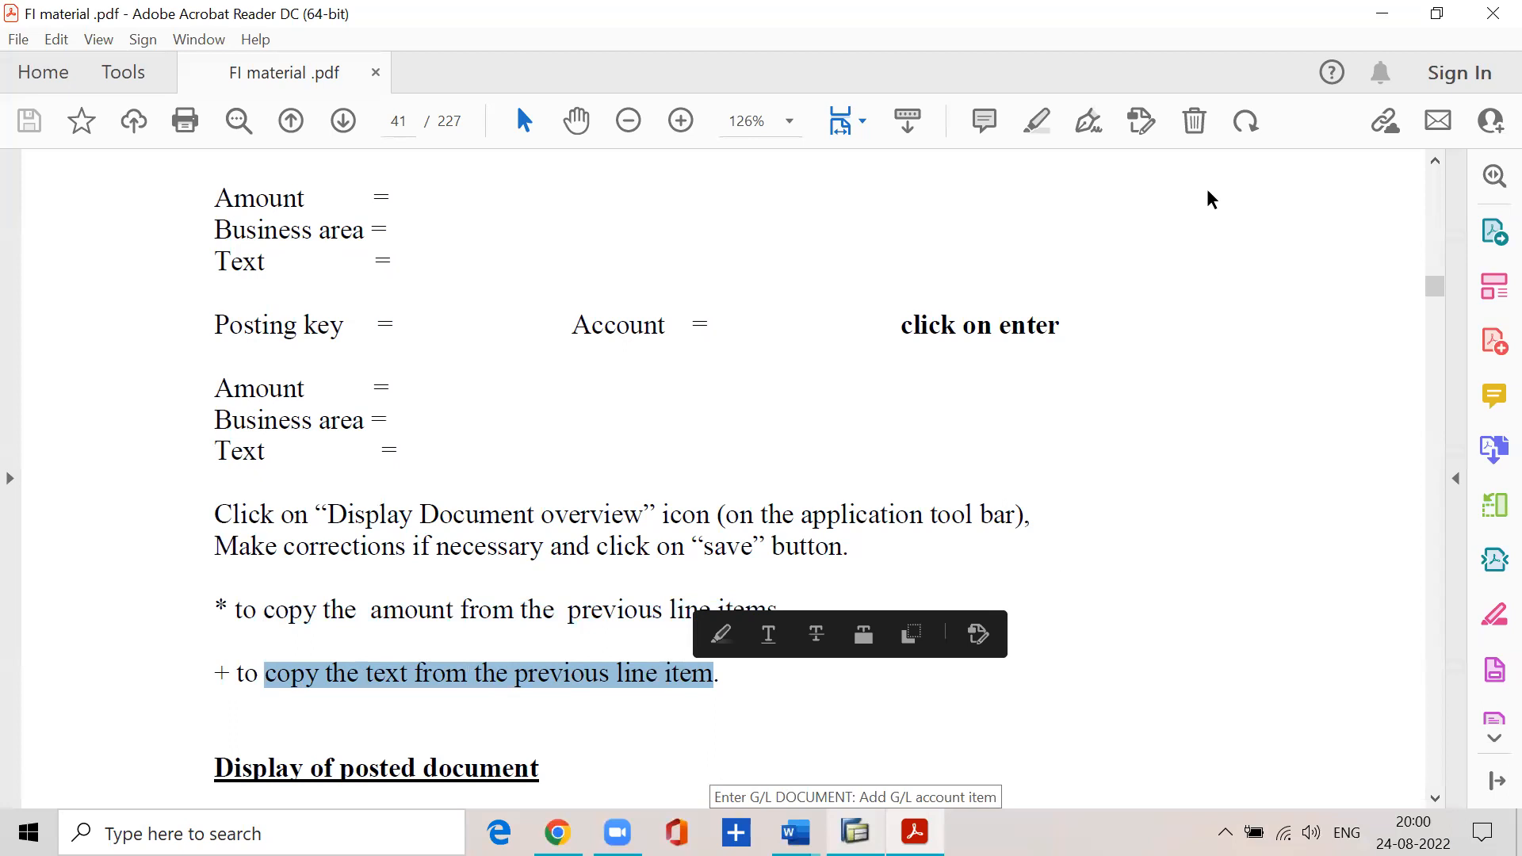
click(1365, 22)
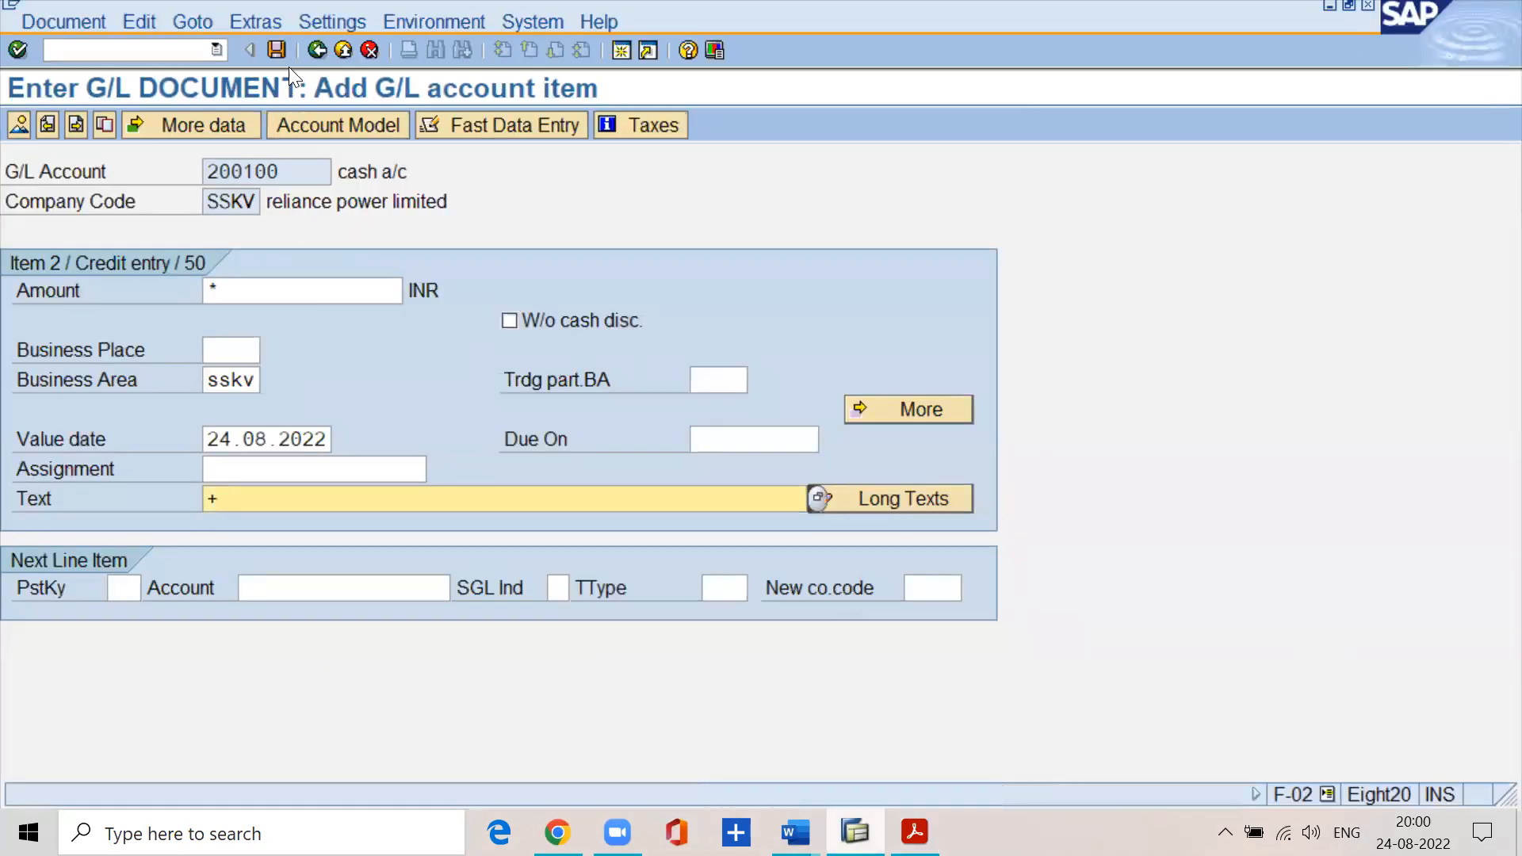
- Post the wages document
click(277, 49)
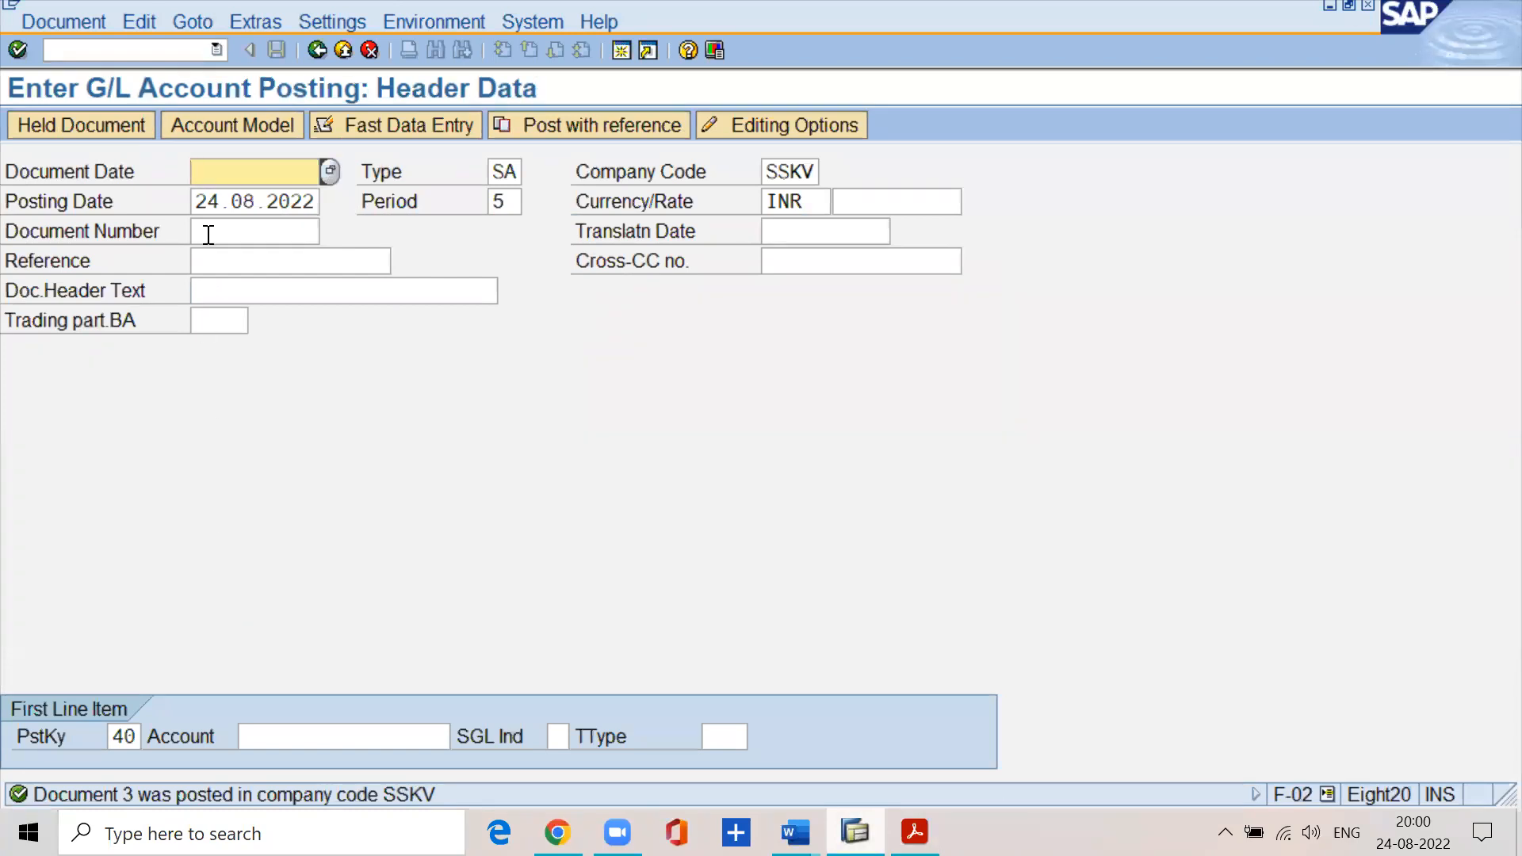
- Set the new G/L posting's document date to 24.8.2022
text(2)
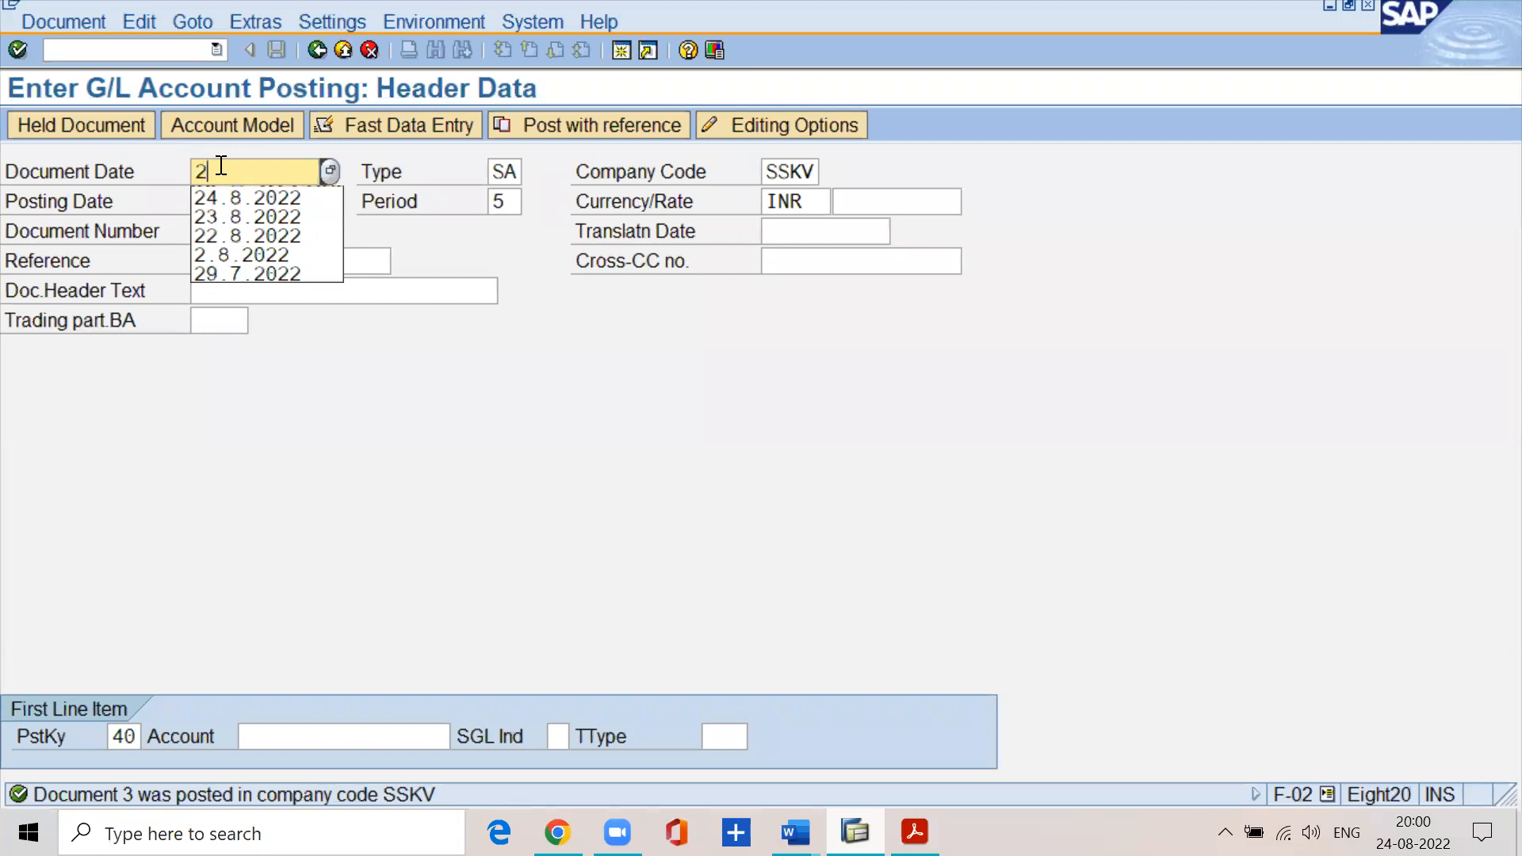
text(4.8.2022)
key(Tab)
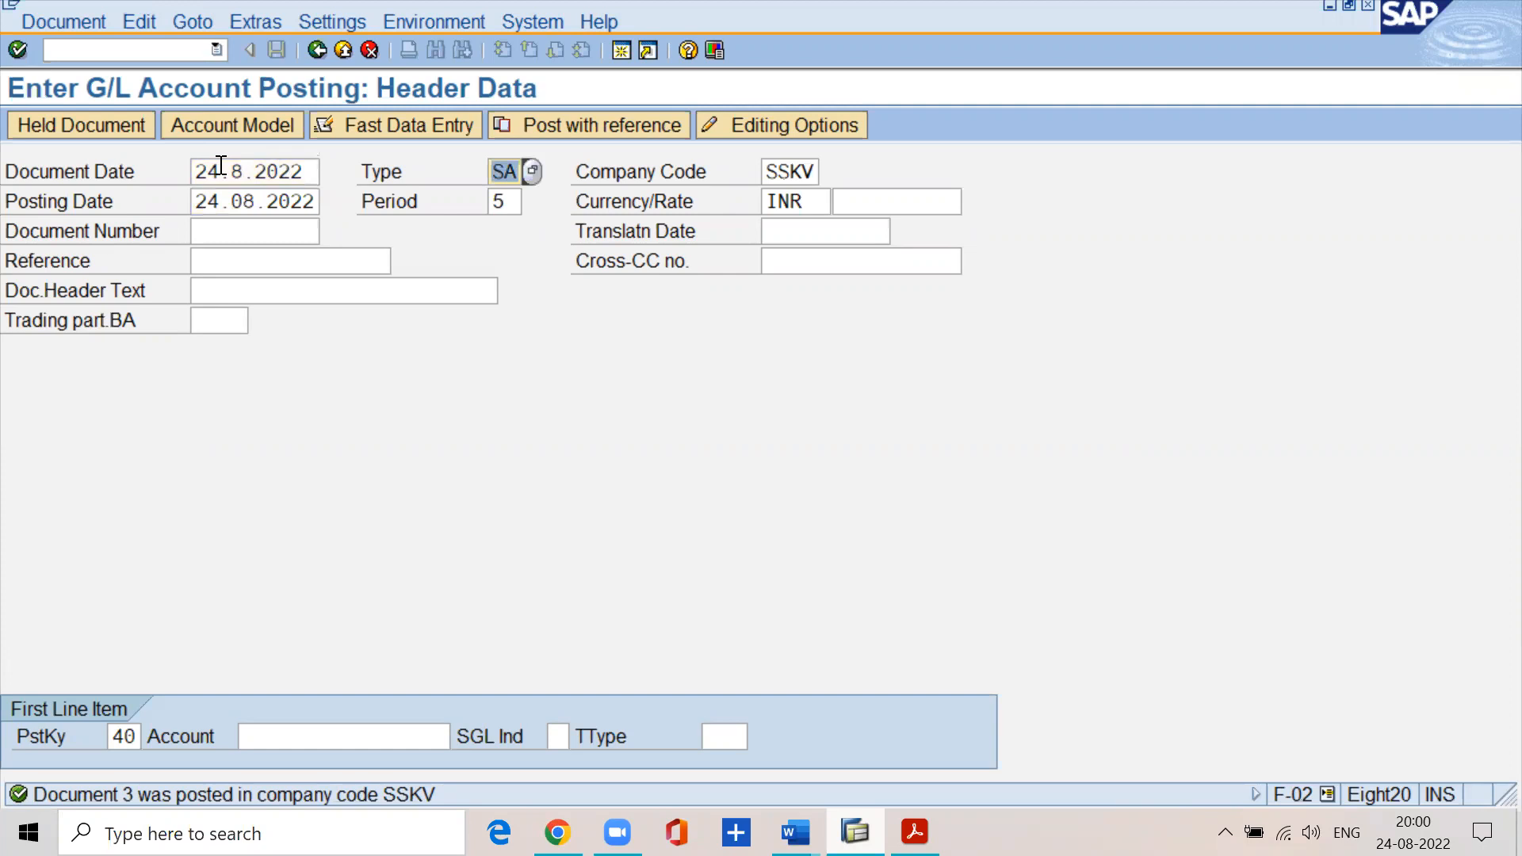
- Enter G/L account 400300 as the first line item and open its debit entry
key(Tab)
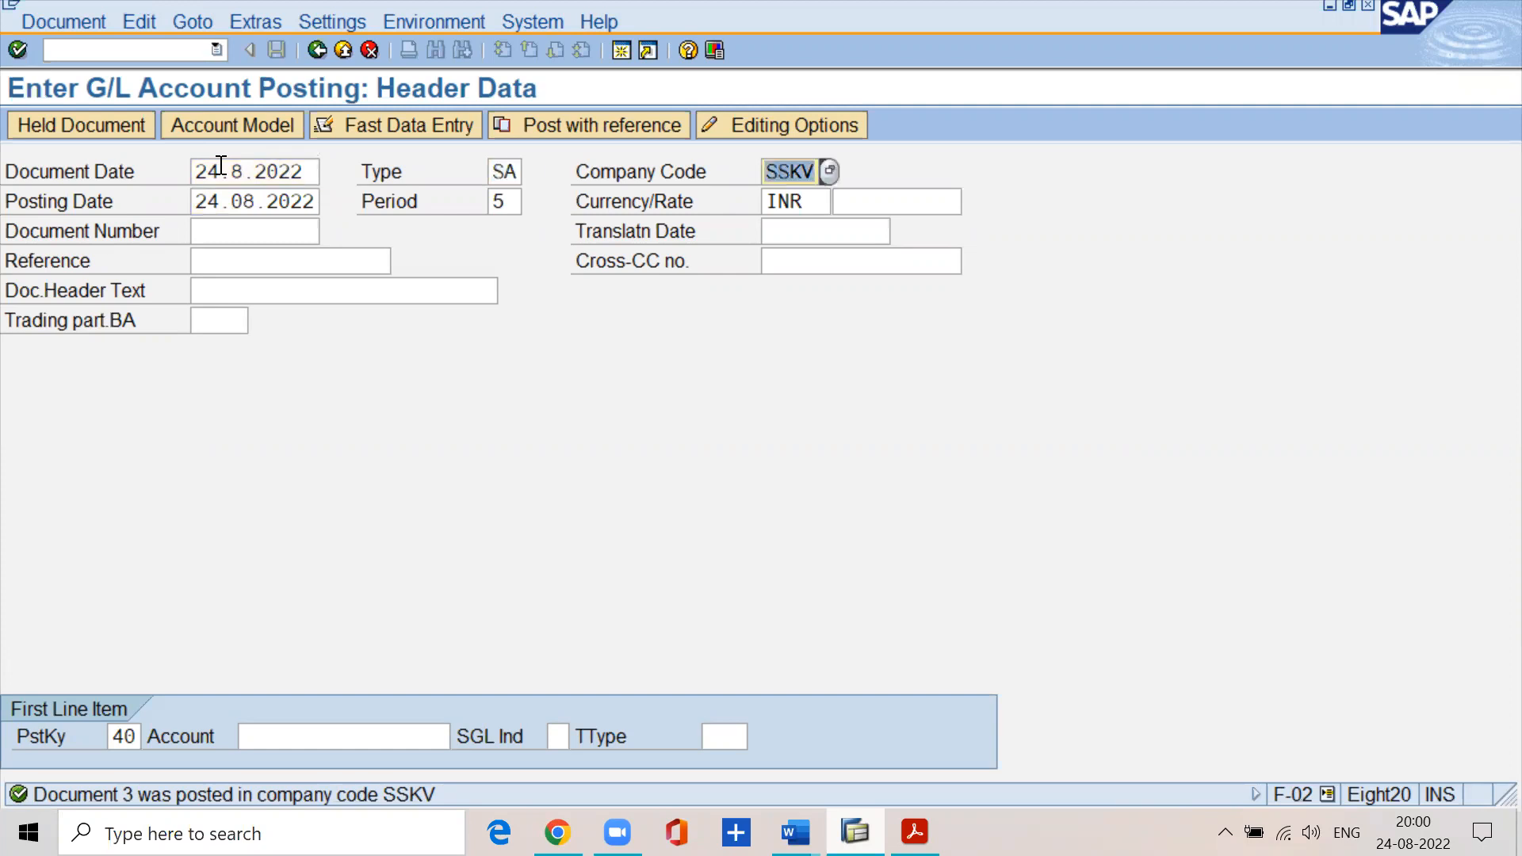
key(Tab)
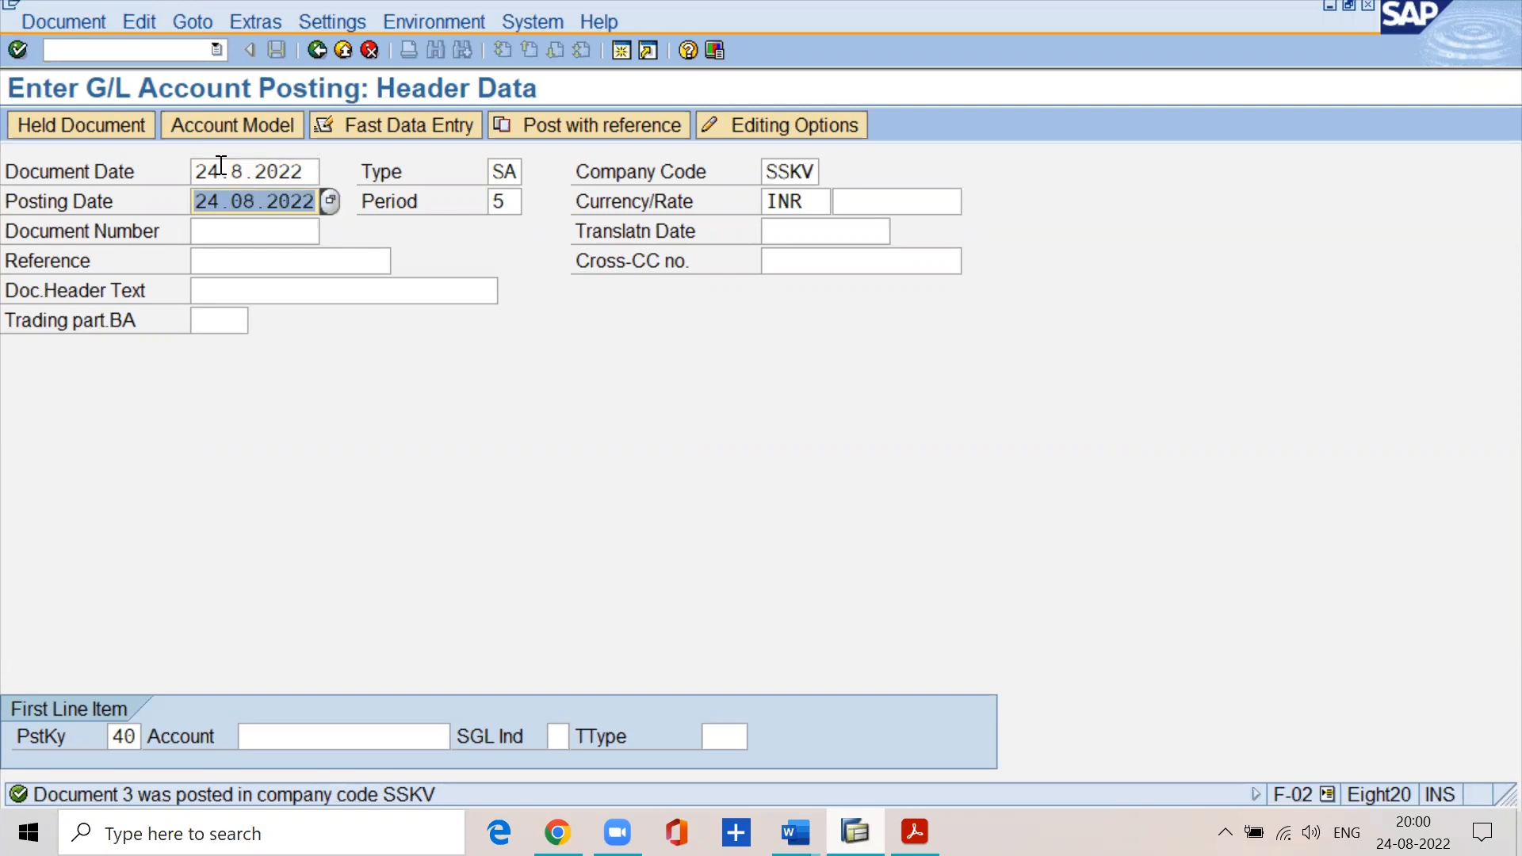
key(Tab)
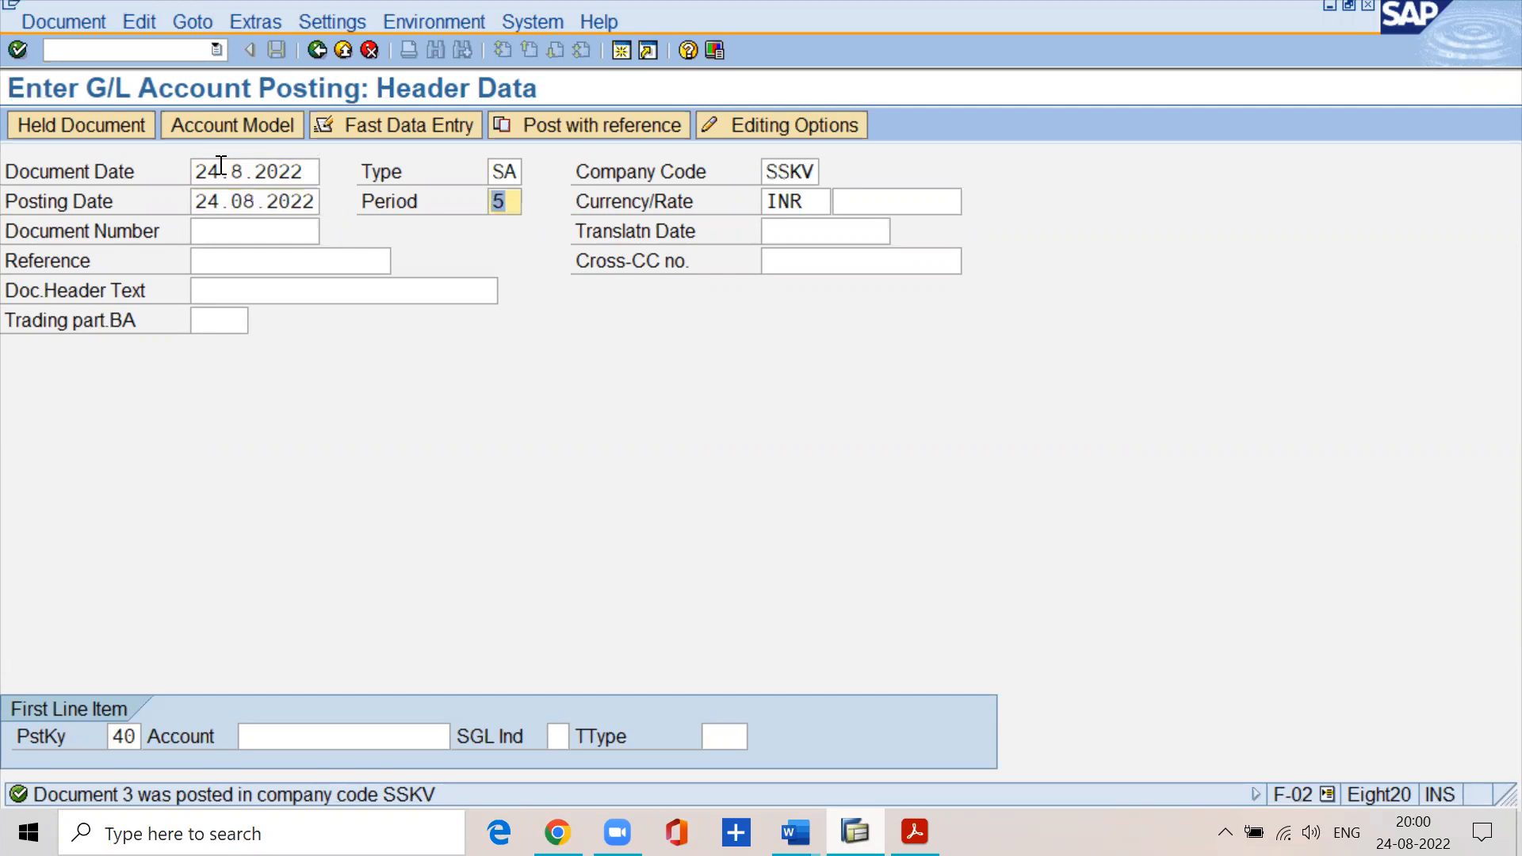
key(Tab)
key(Tab)
key(Tab)
key(Tab)
key(Tab)
key(Tab)
key(Tab)
key(Tab)
key(Tab)
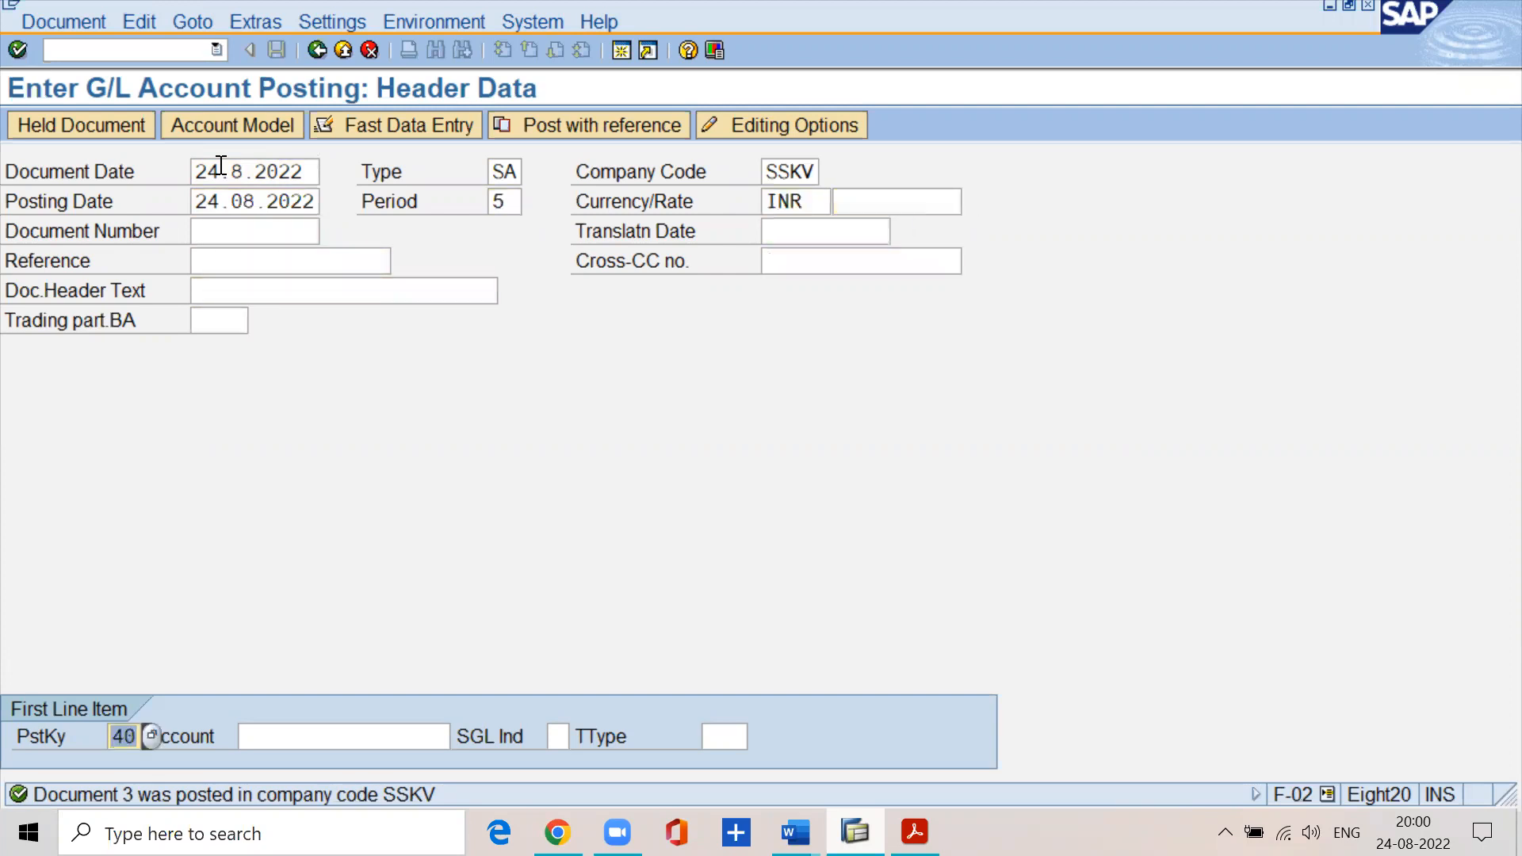
key(Tab)
text(400300)
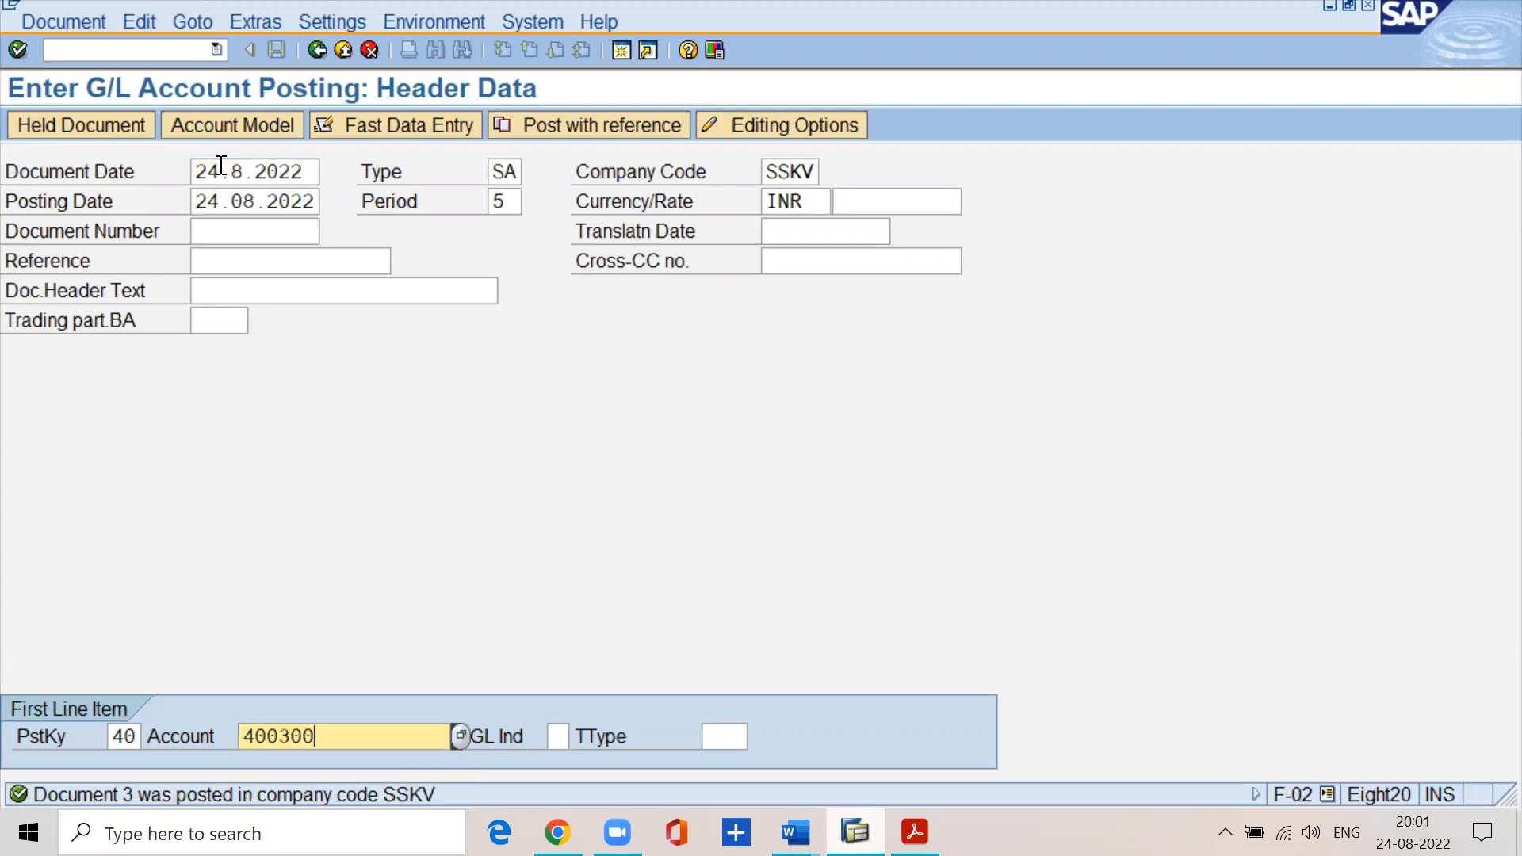
key(Return)
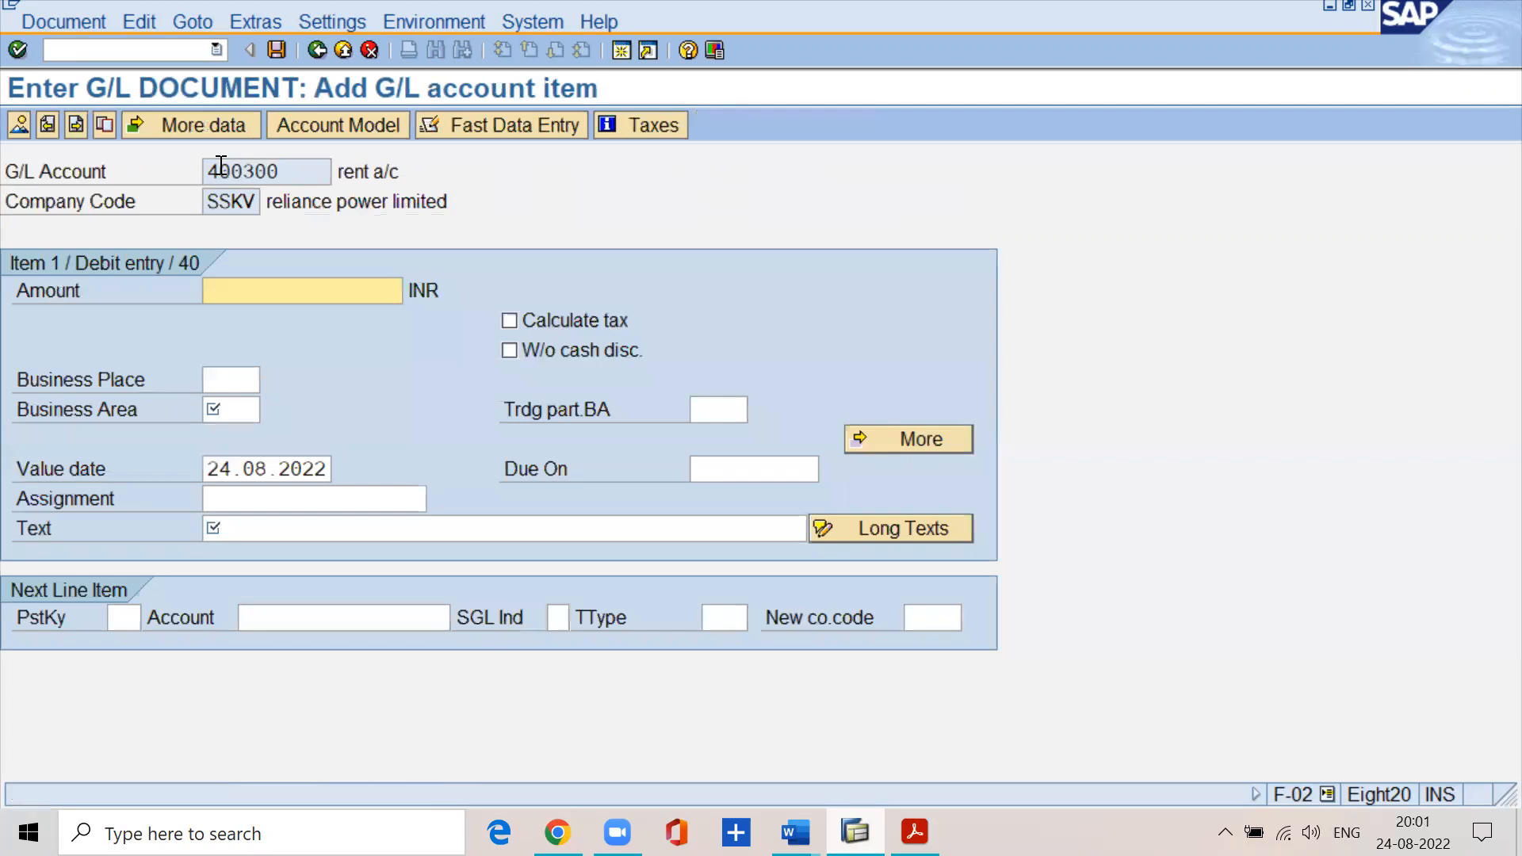
- Fill in the rent debit item with amount 40000, business area sskv and text "being rent paid"
text(40000)
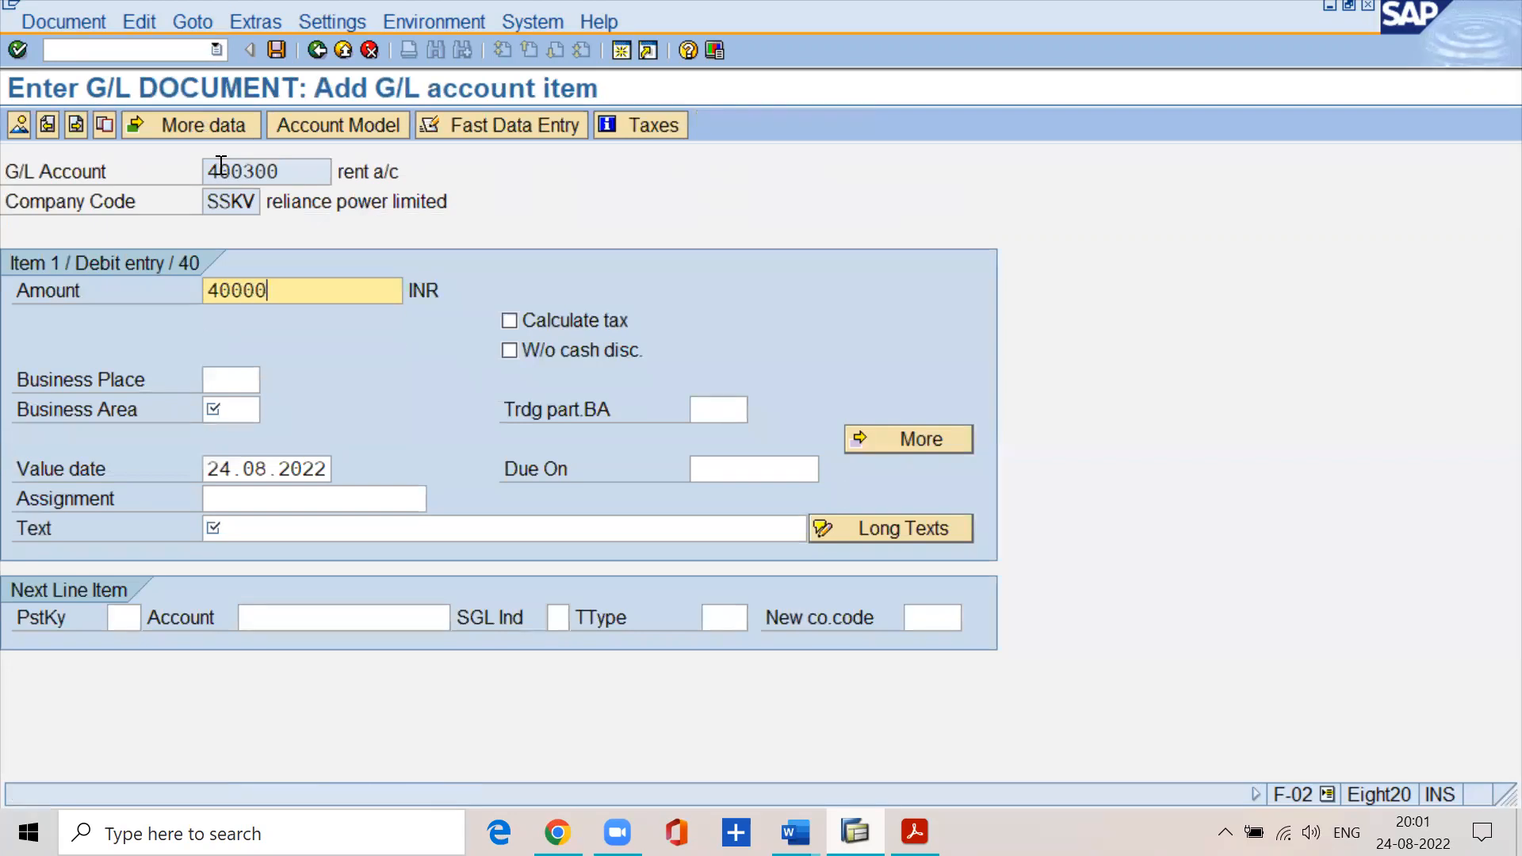
key(Tab)
text(sskv)
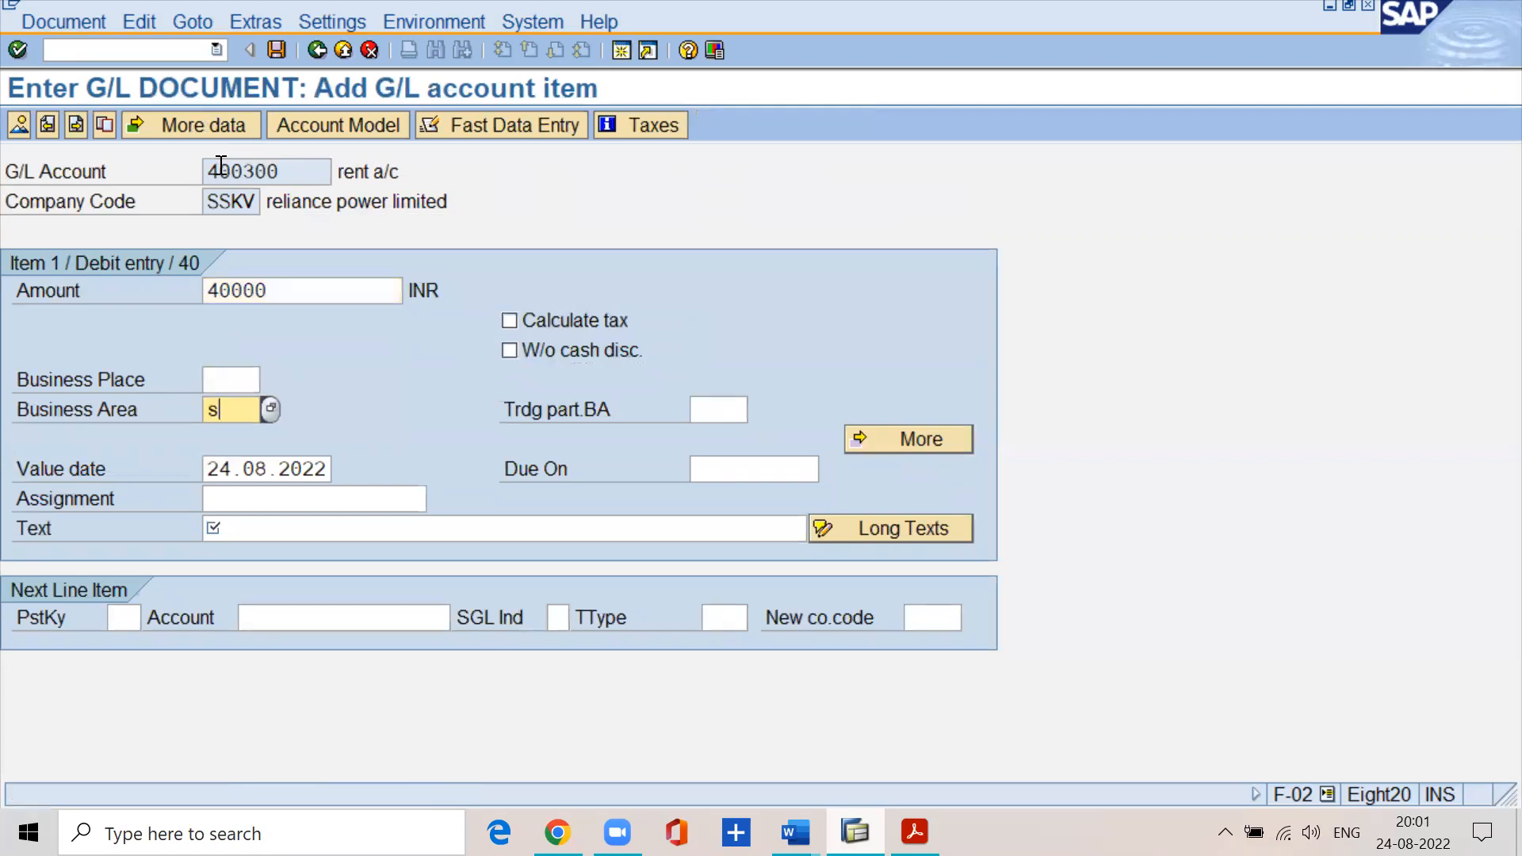
key(Tab)
key(Tab)
key(Tab)
key(Tab)
key(Tab)
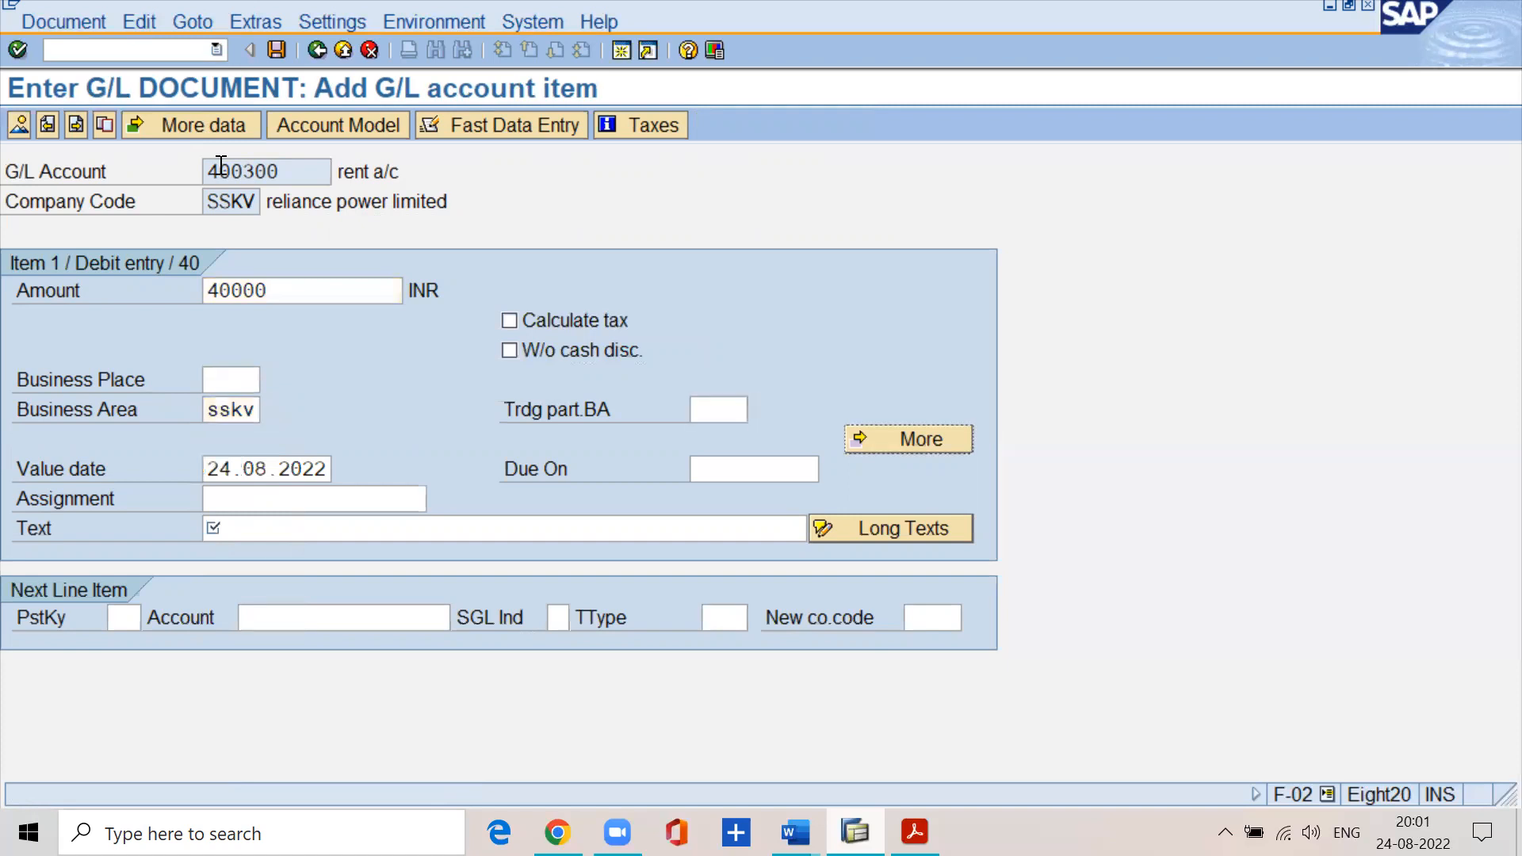
text(being tent)
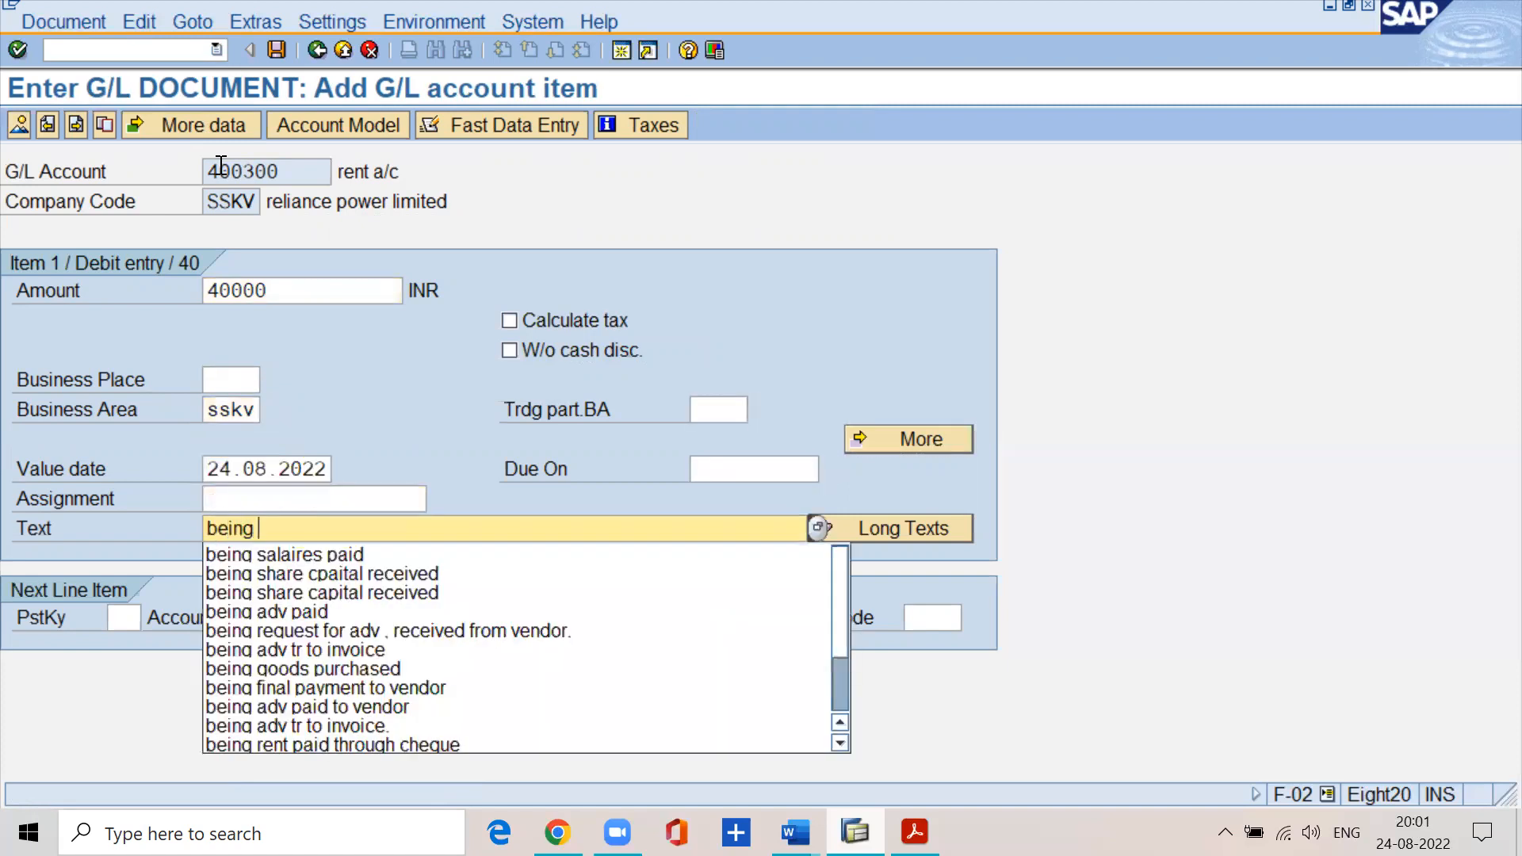
key(BackSpace)
key(BackSpace)
key(BackSpace)
key(BackSpace)
text(rent paid)
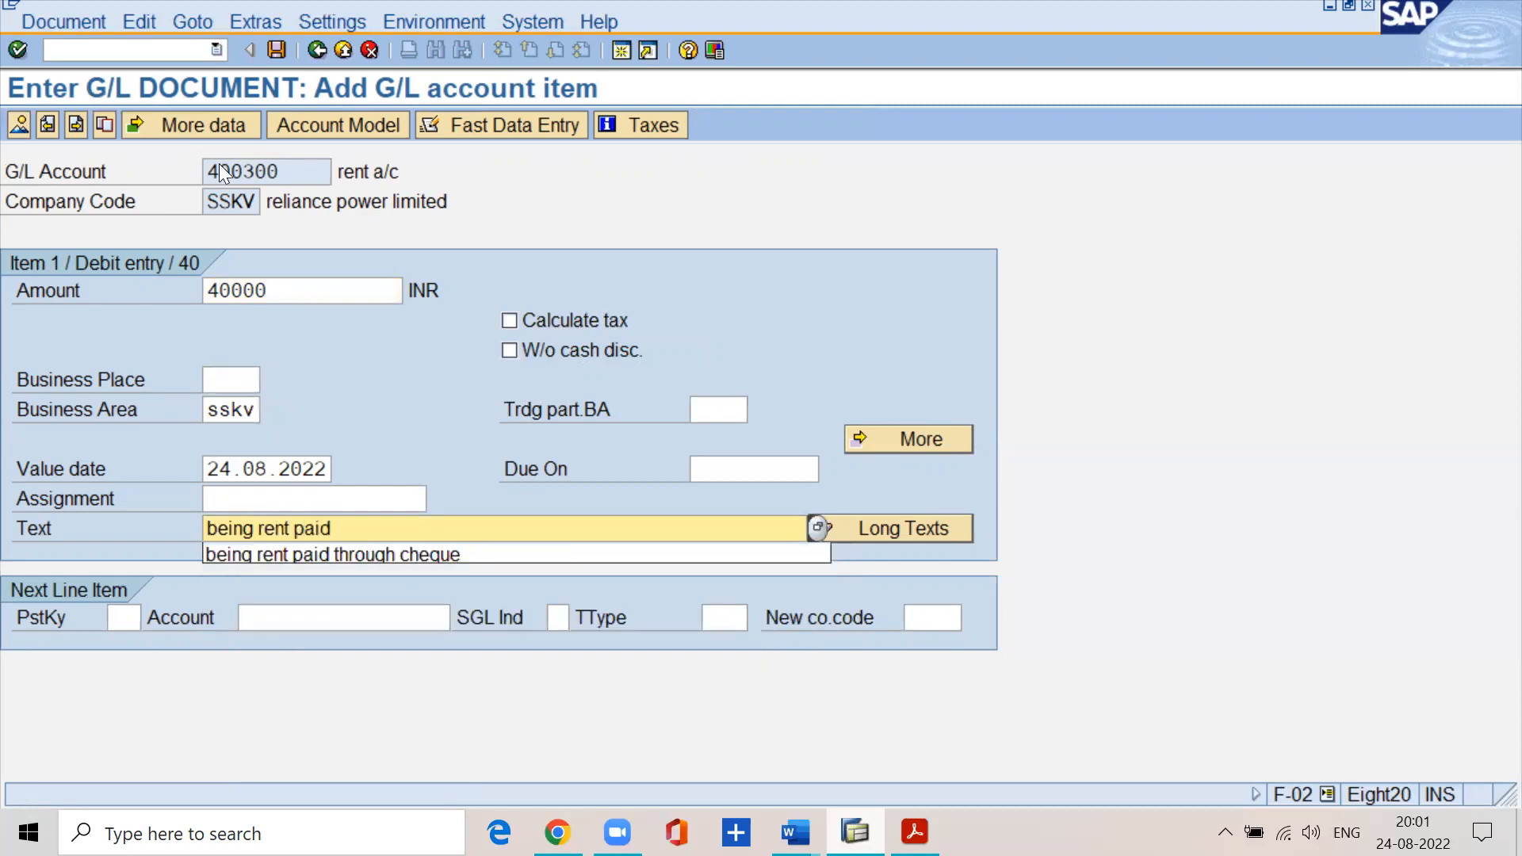
- Add account 200100 with posting key 50 as the next line item and open its credit entry
key(Tab)
key(Tab)
text(50)
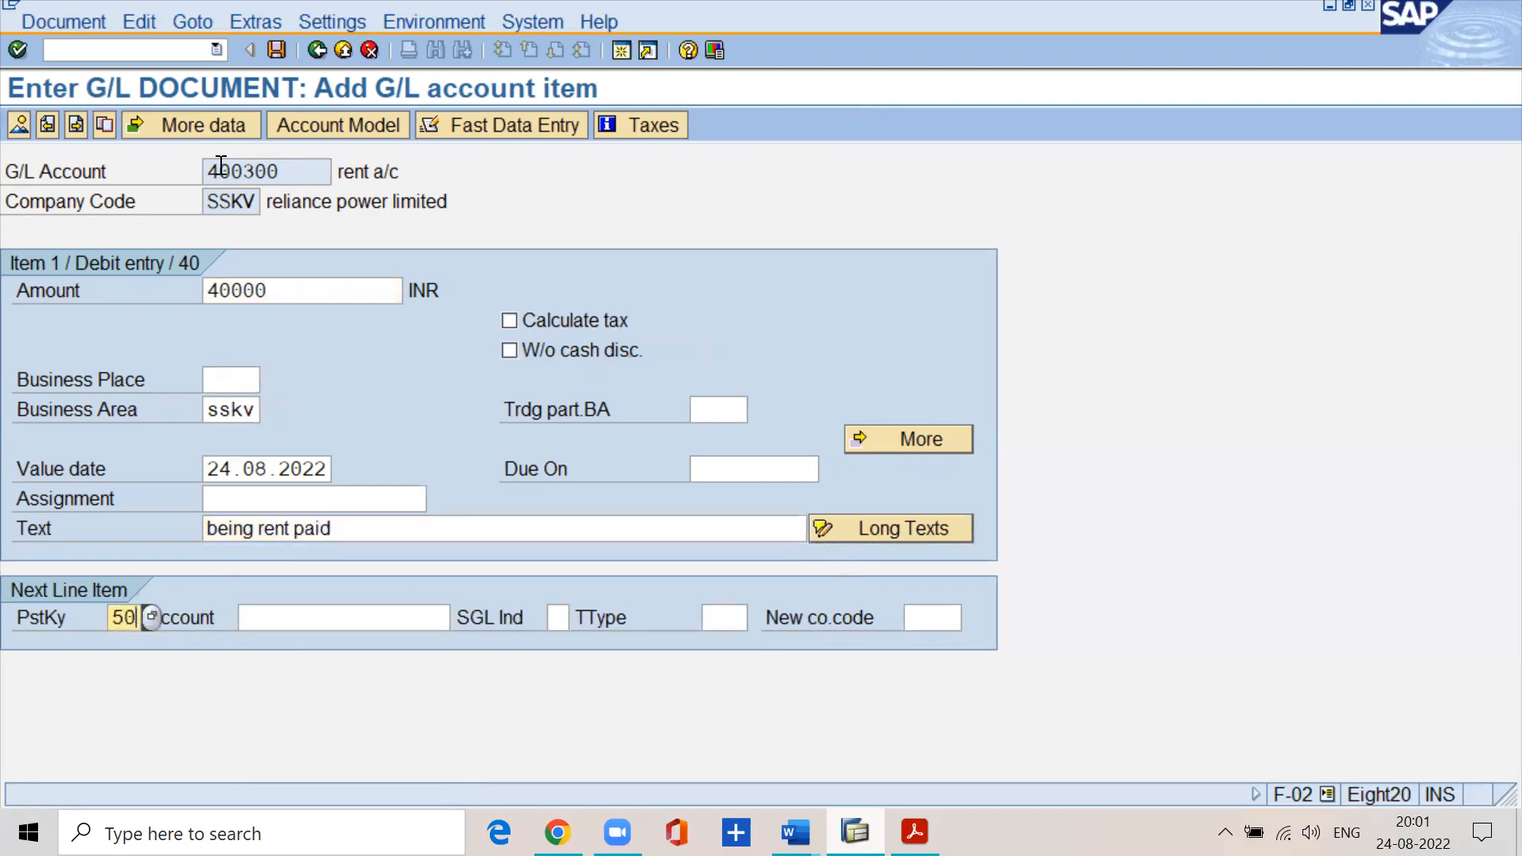
key(Tab)
text(2001000)
key(BackSpace)
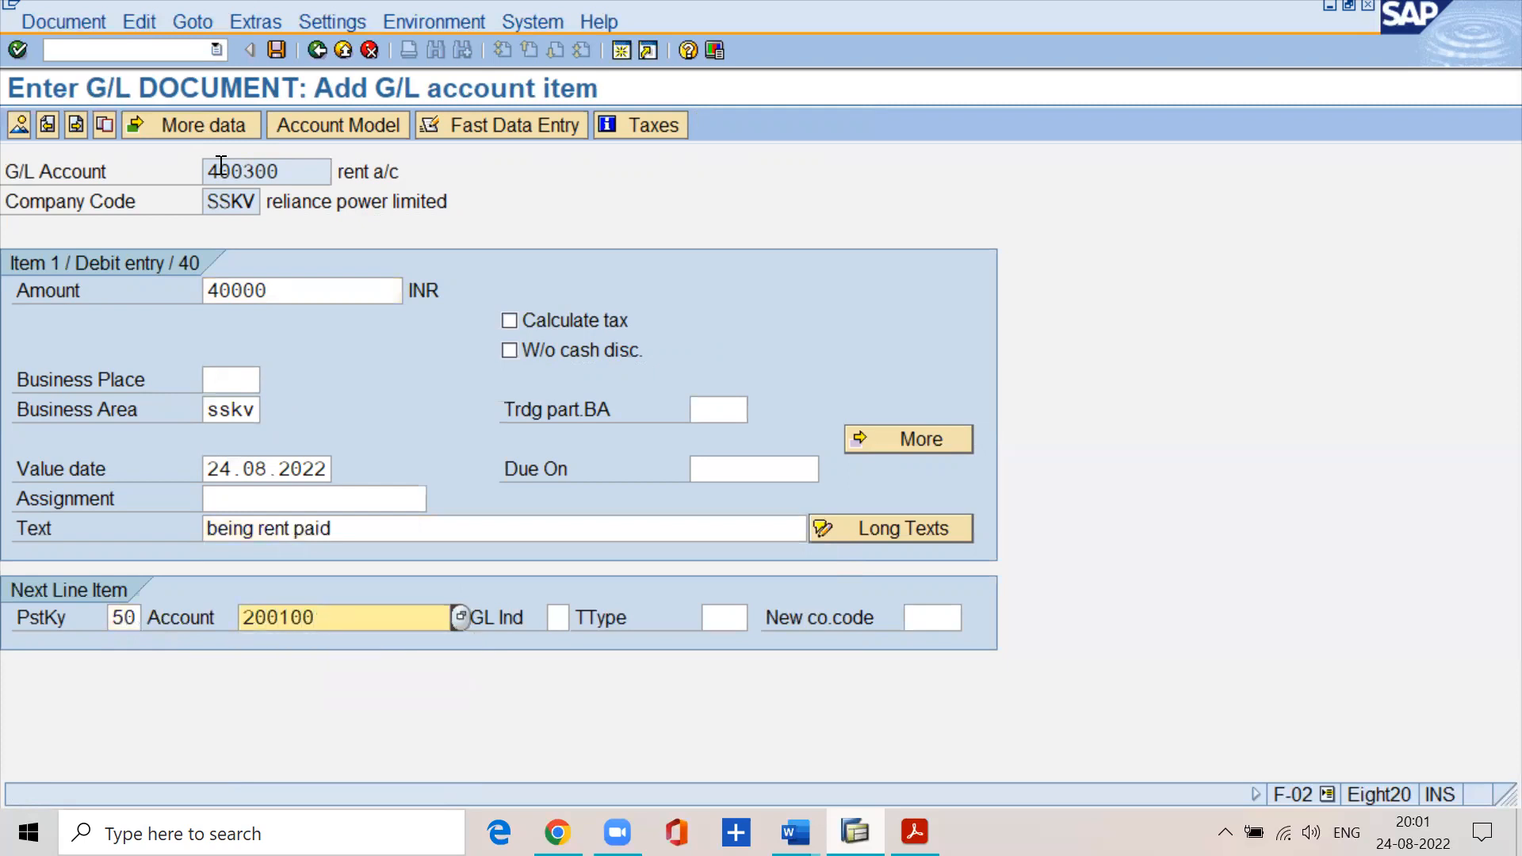
key(Return)
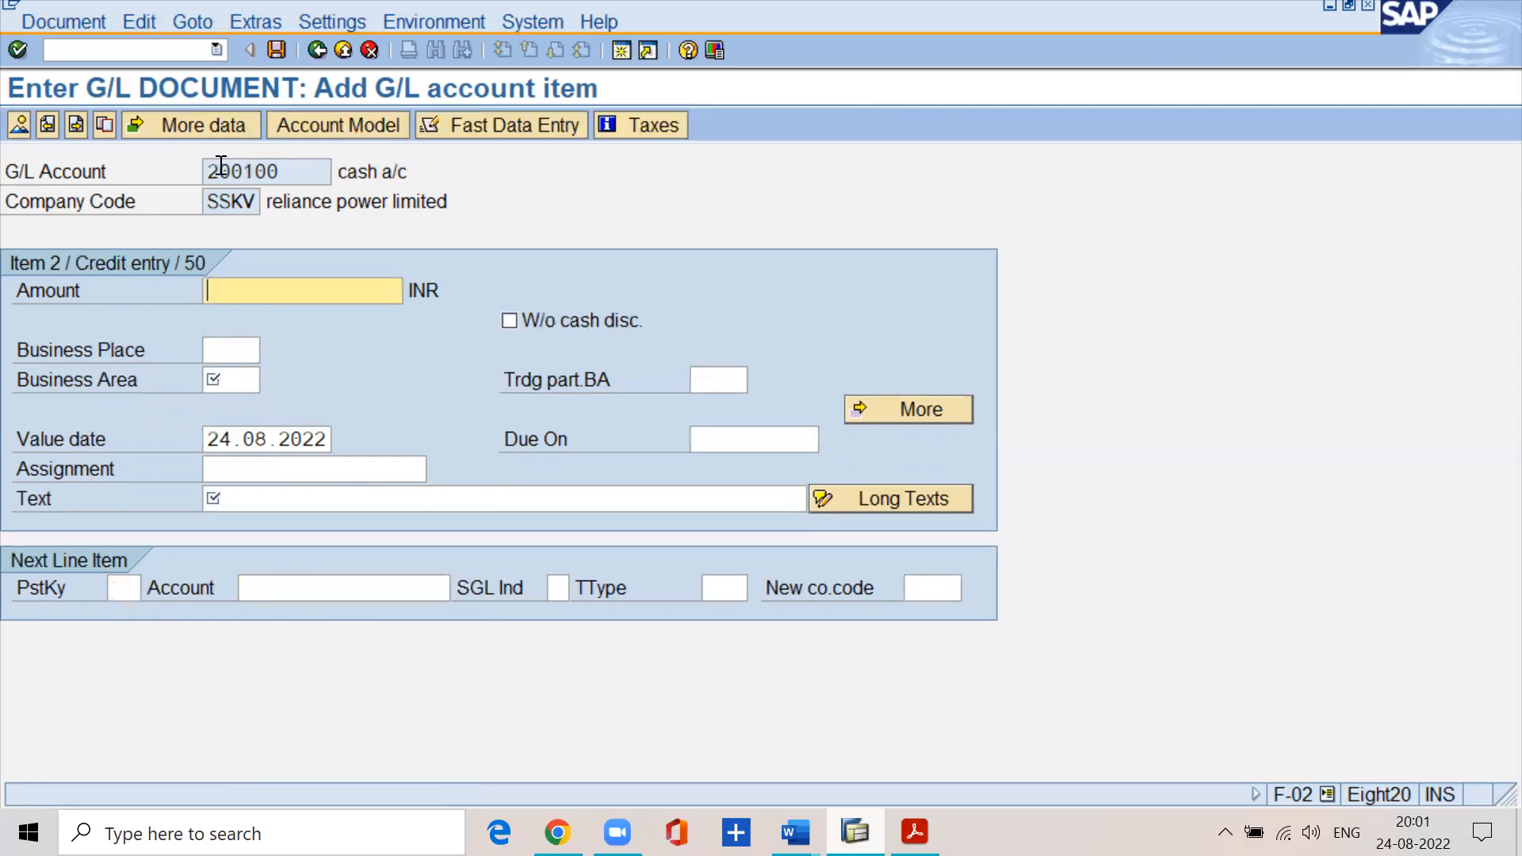
- Fill in the cash credit item with amount *, business area sskv and text +, and post the rent document
text(*)
key(Tab)
key(Tab)
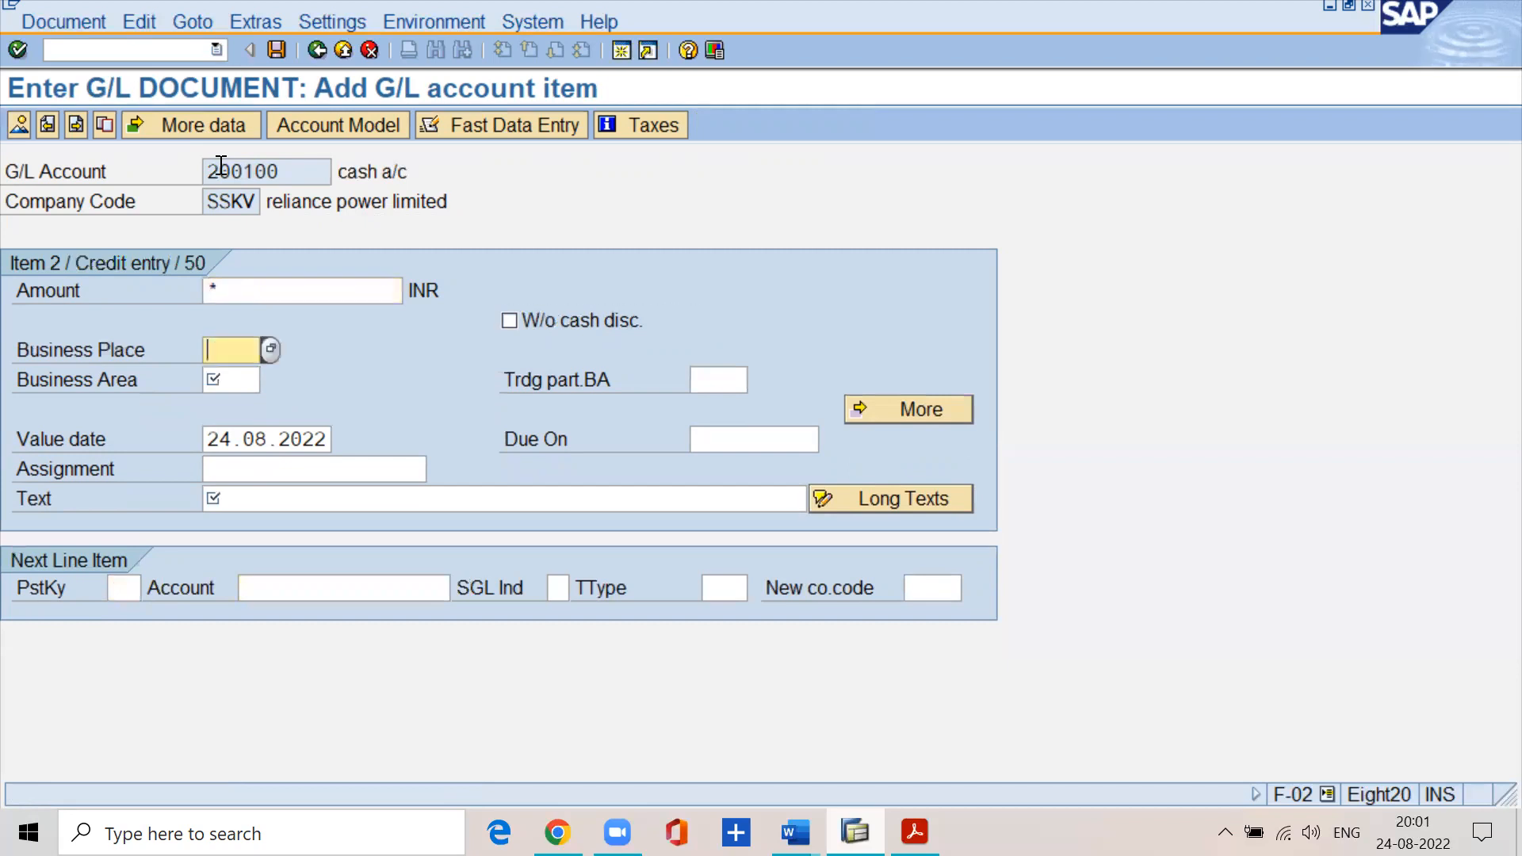
text(sskv)
key(Tab)
key(Tab)
key(Tab)
key(Tab)
key(Tab)
text(+)
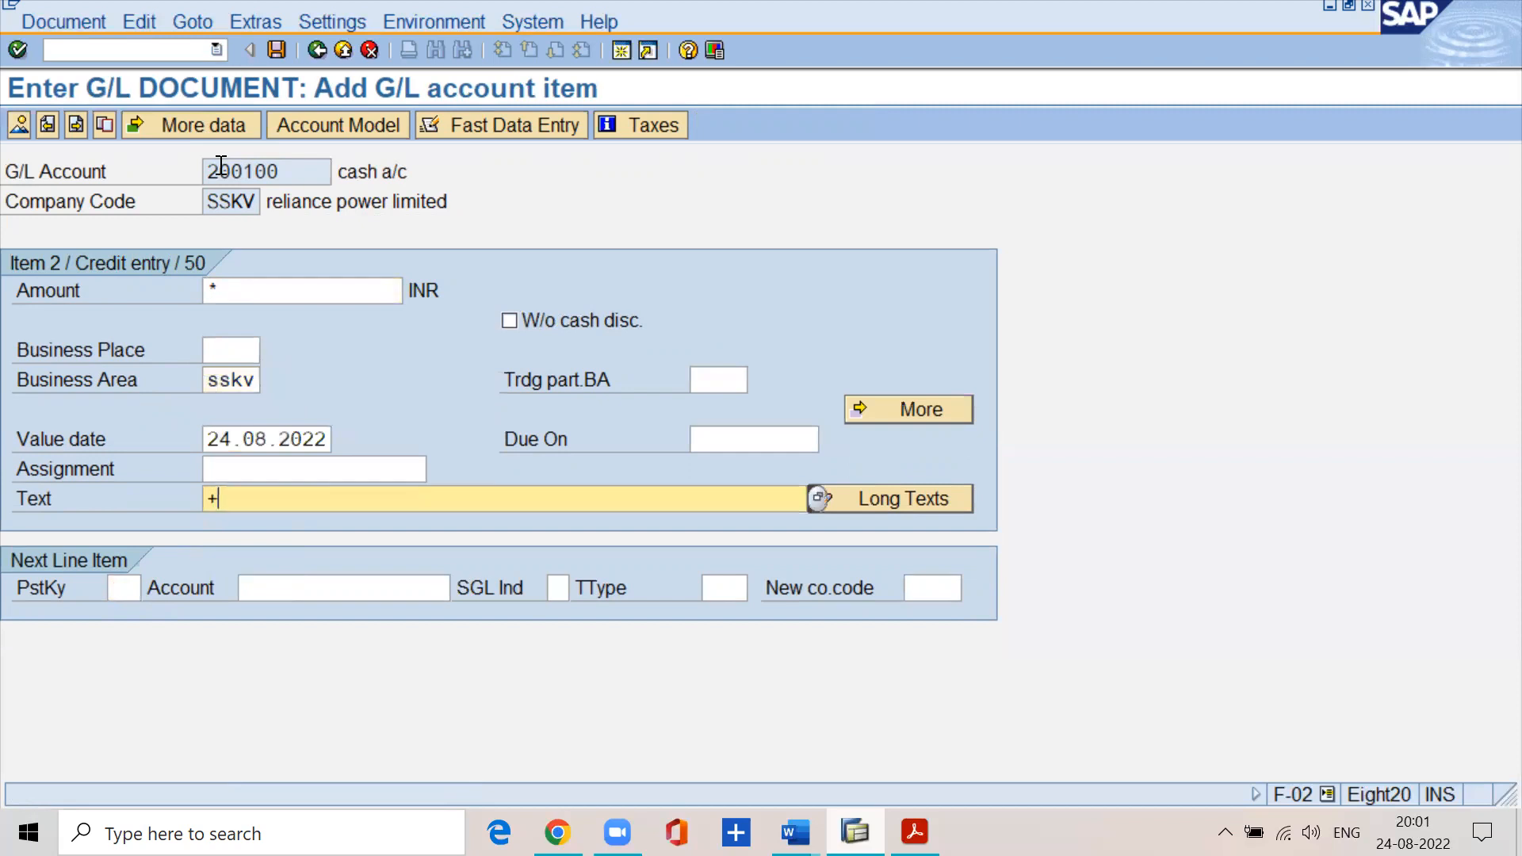
key(ctrl+s)
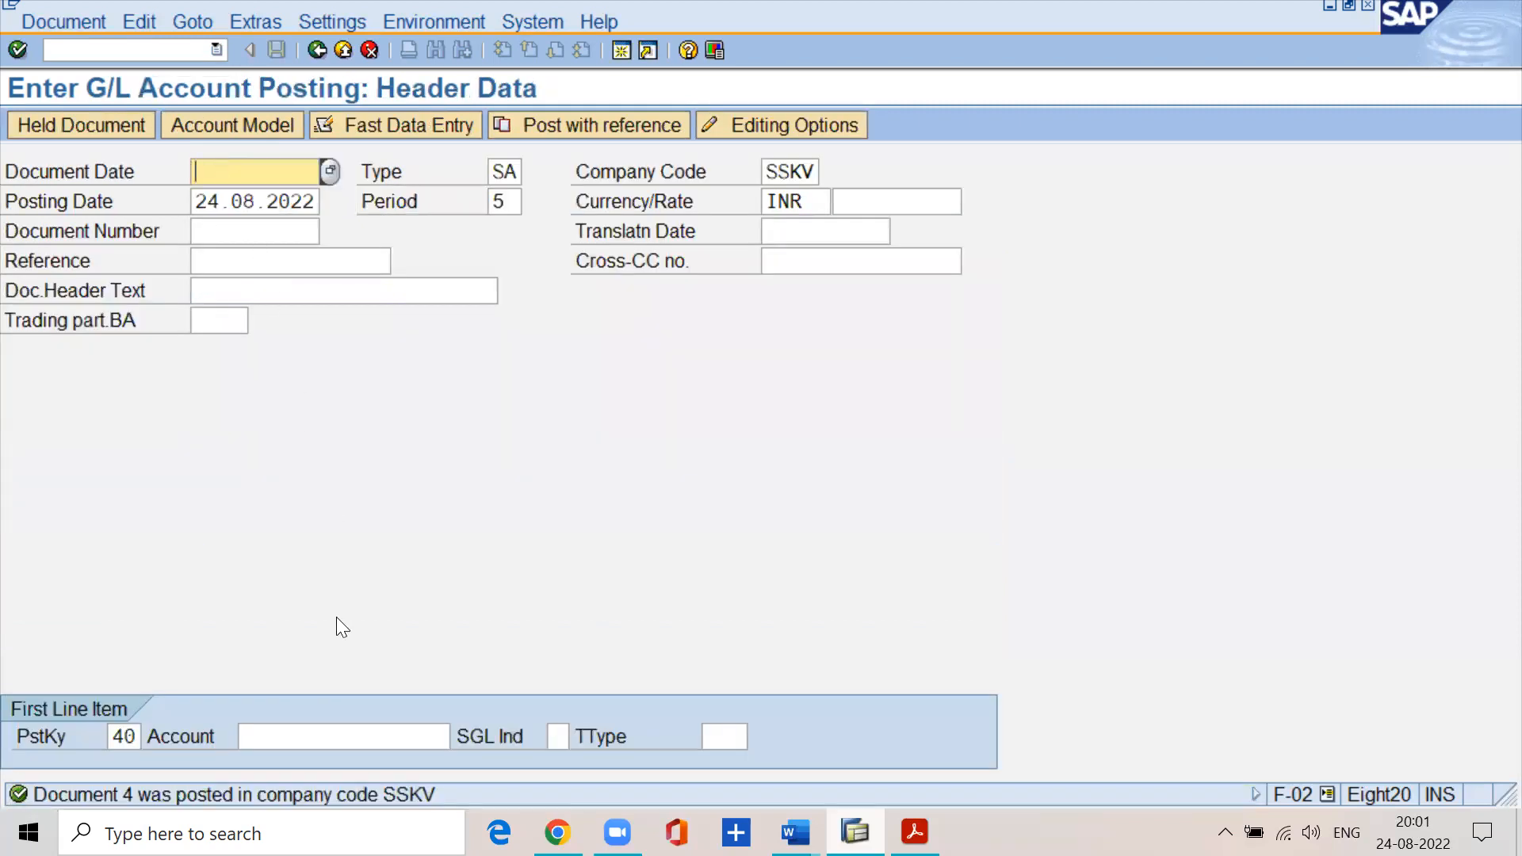
- Switch to the FI material PDF in Adobe Acrobat Reader and examine the line item rules for accounting documents on page 19
key(alt+Tab)
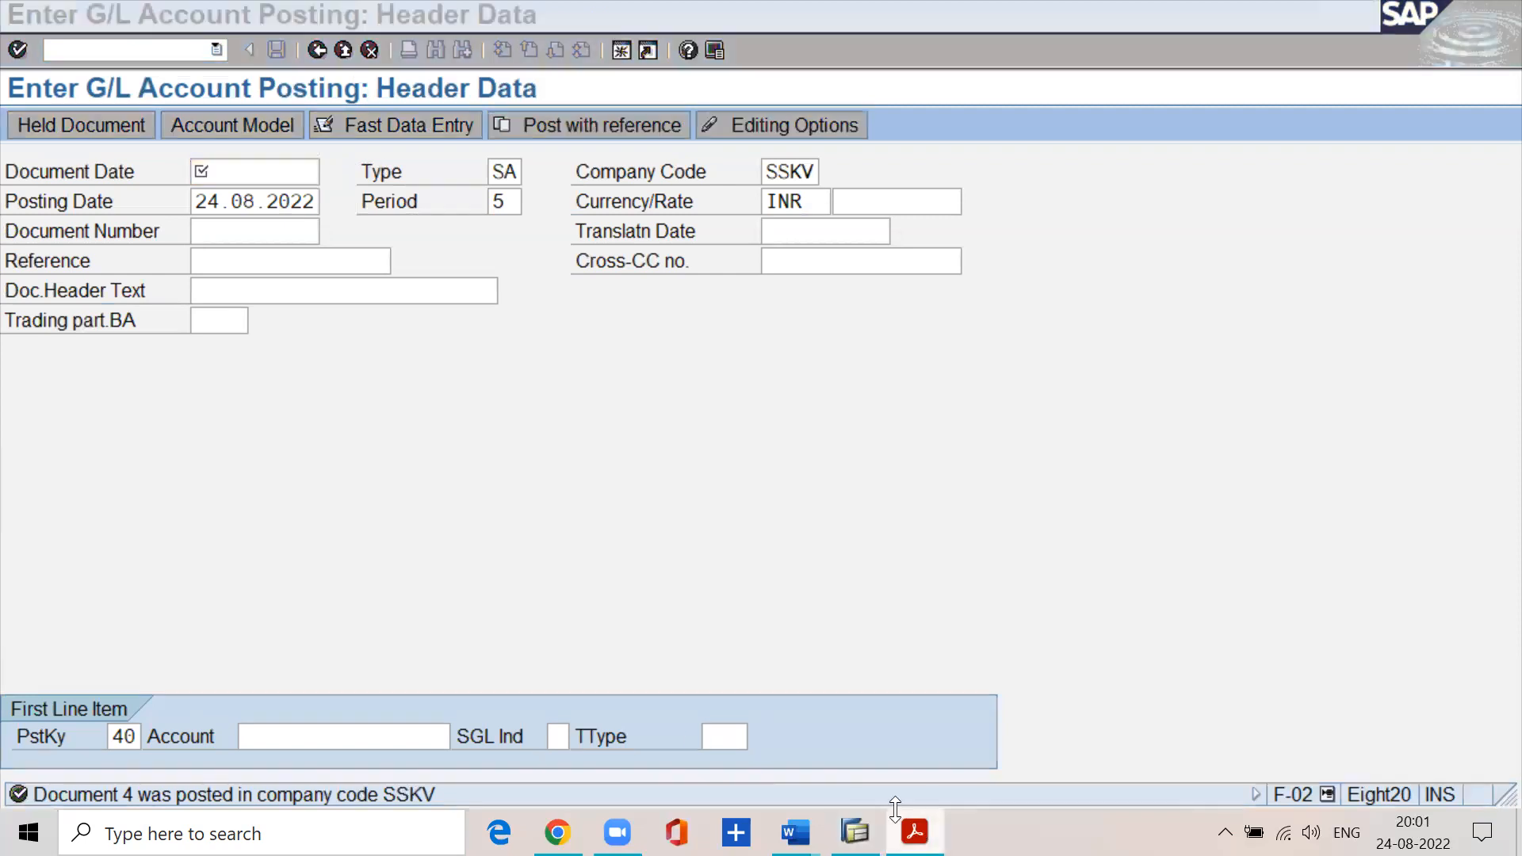
click(408, 124)
text(20)
key(Return)
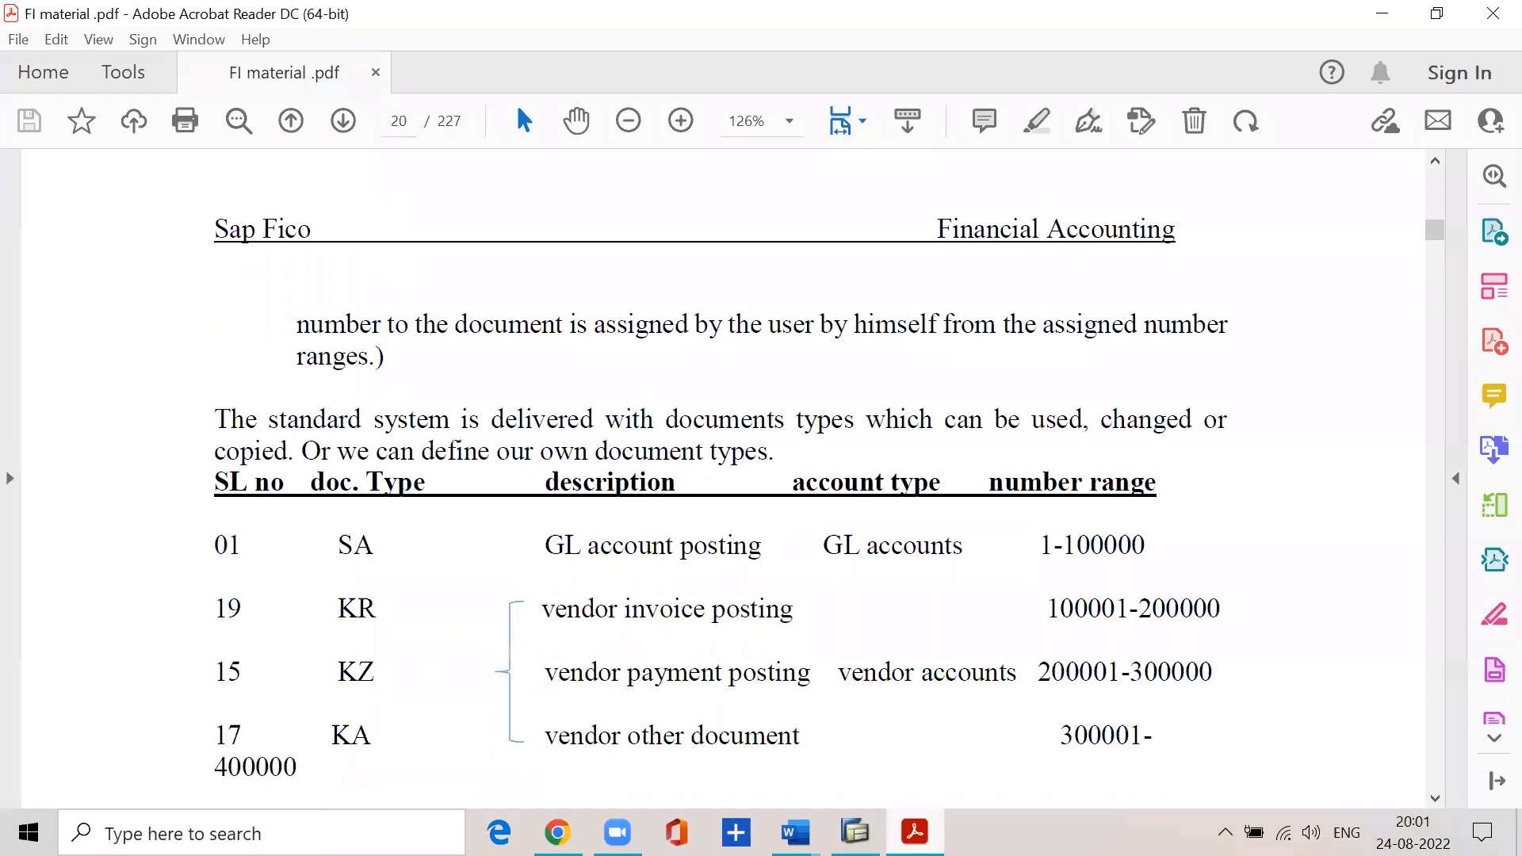
scroll(416, 680, up, 10)
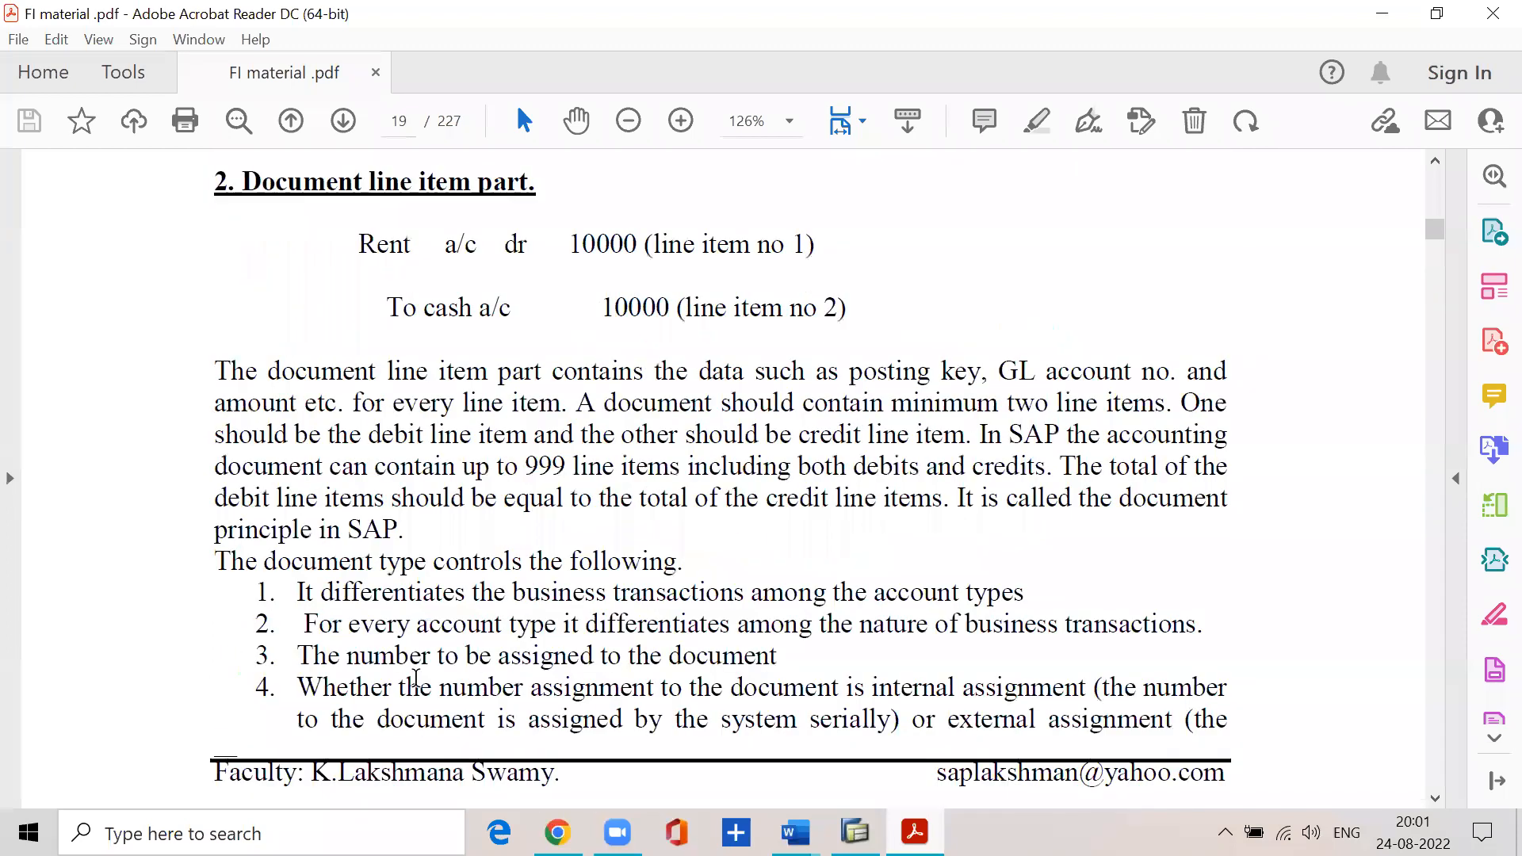
scroll(415, 680, up, 3)
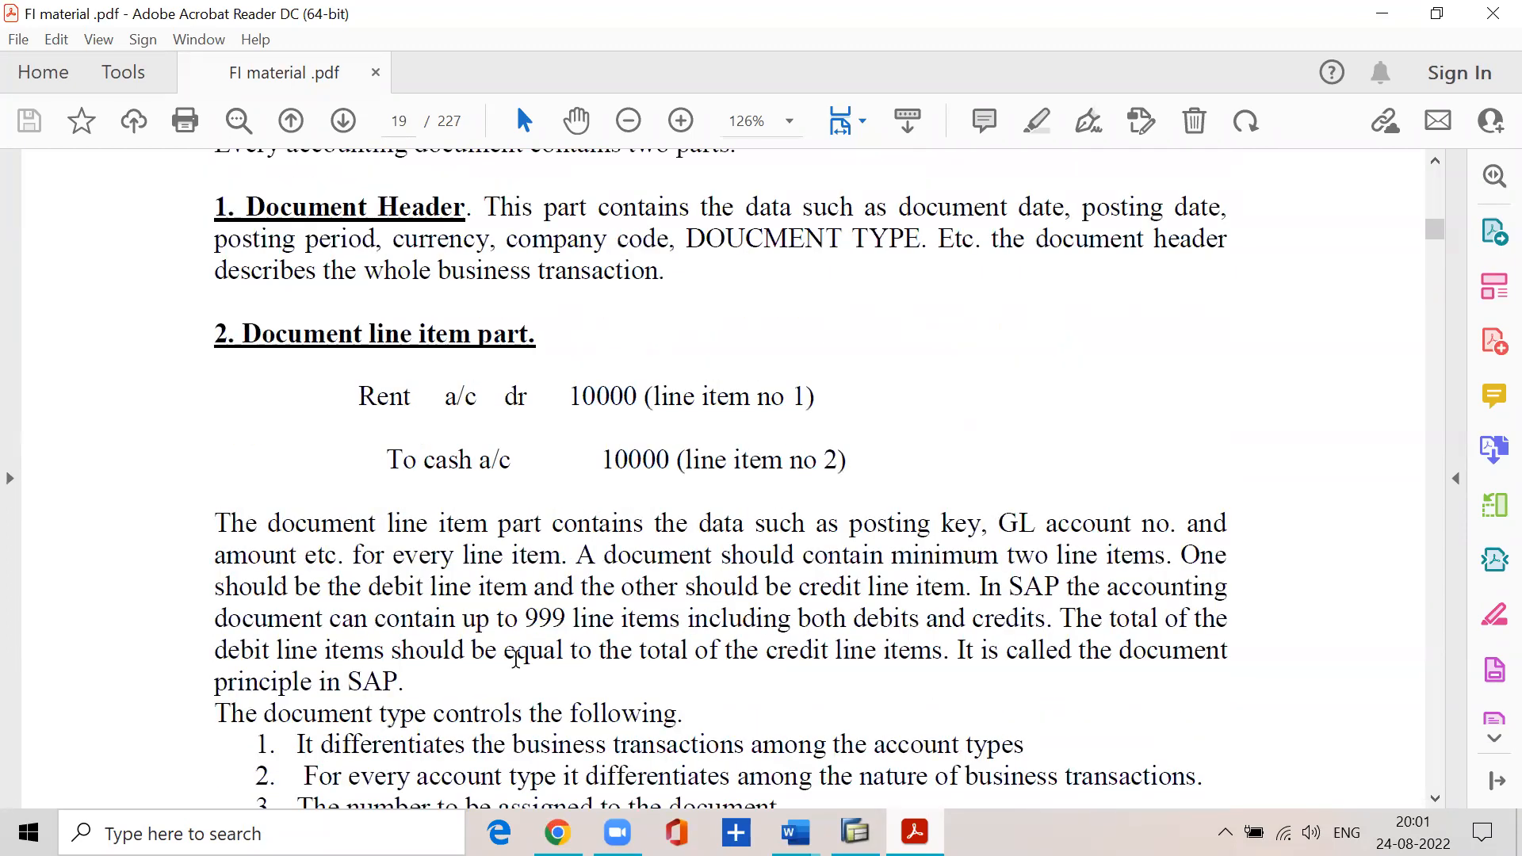
drag(981, 587, 1227, 587)
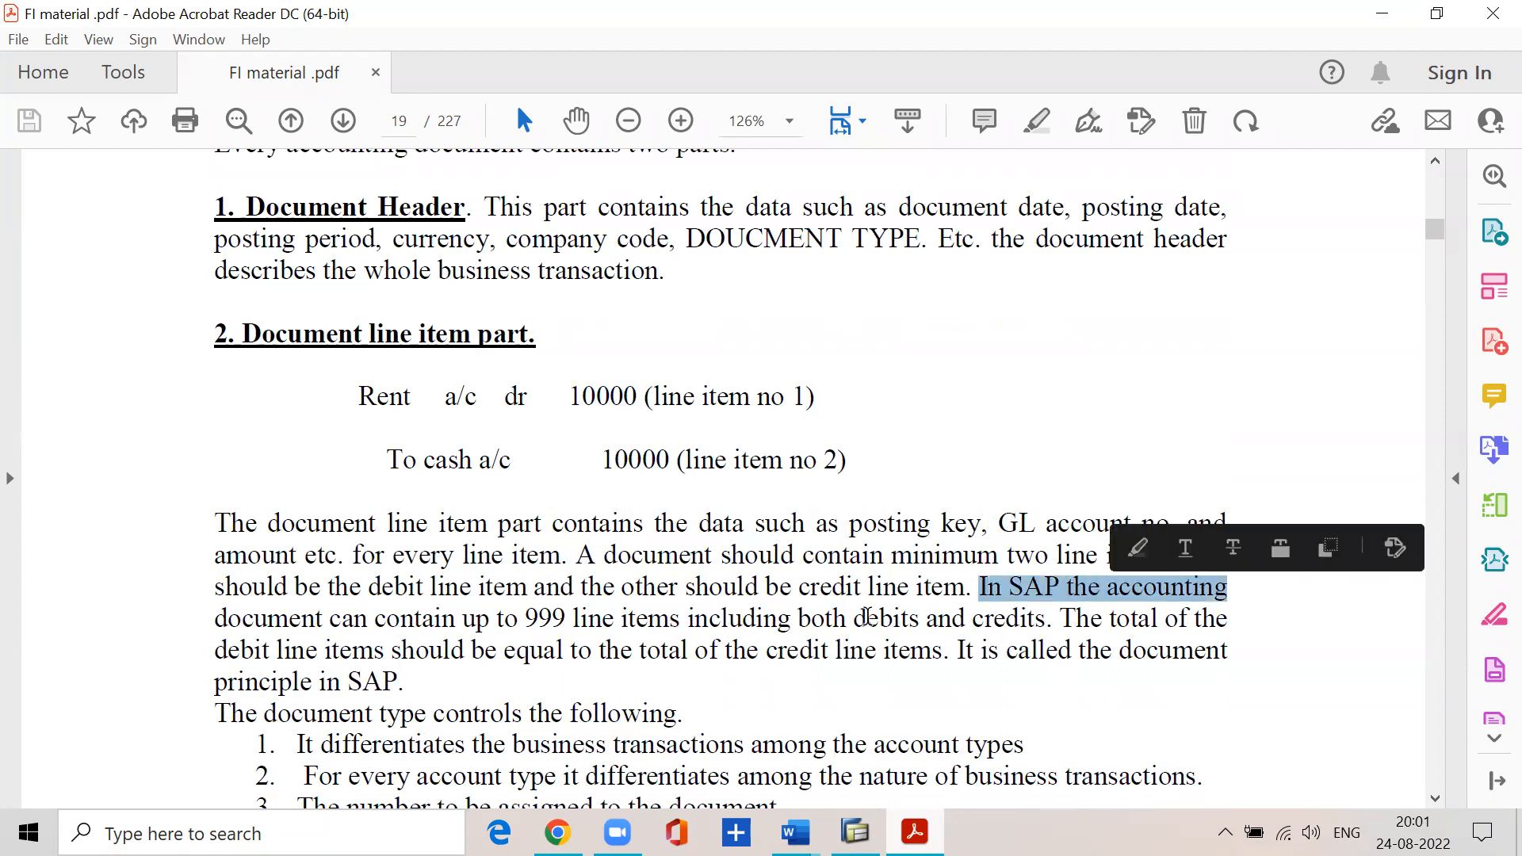
drag(323, 618, 1033, 627)
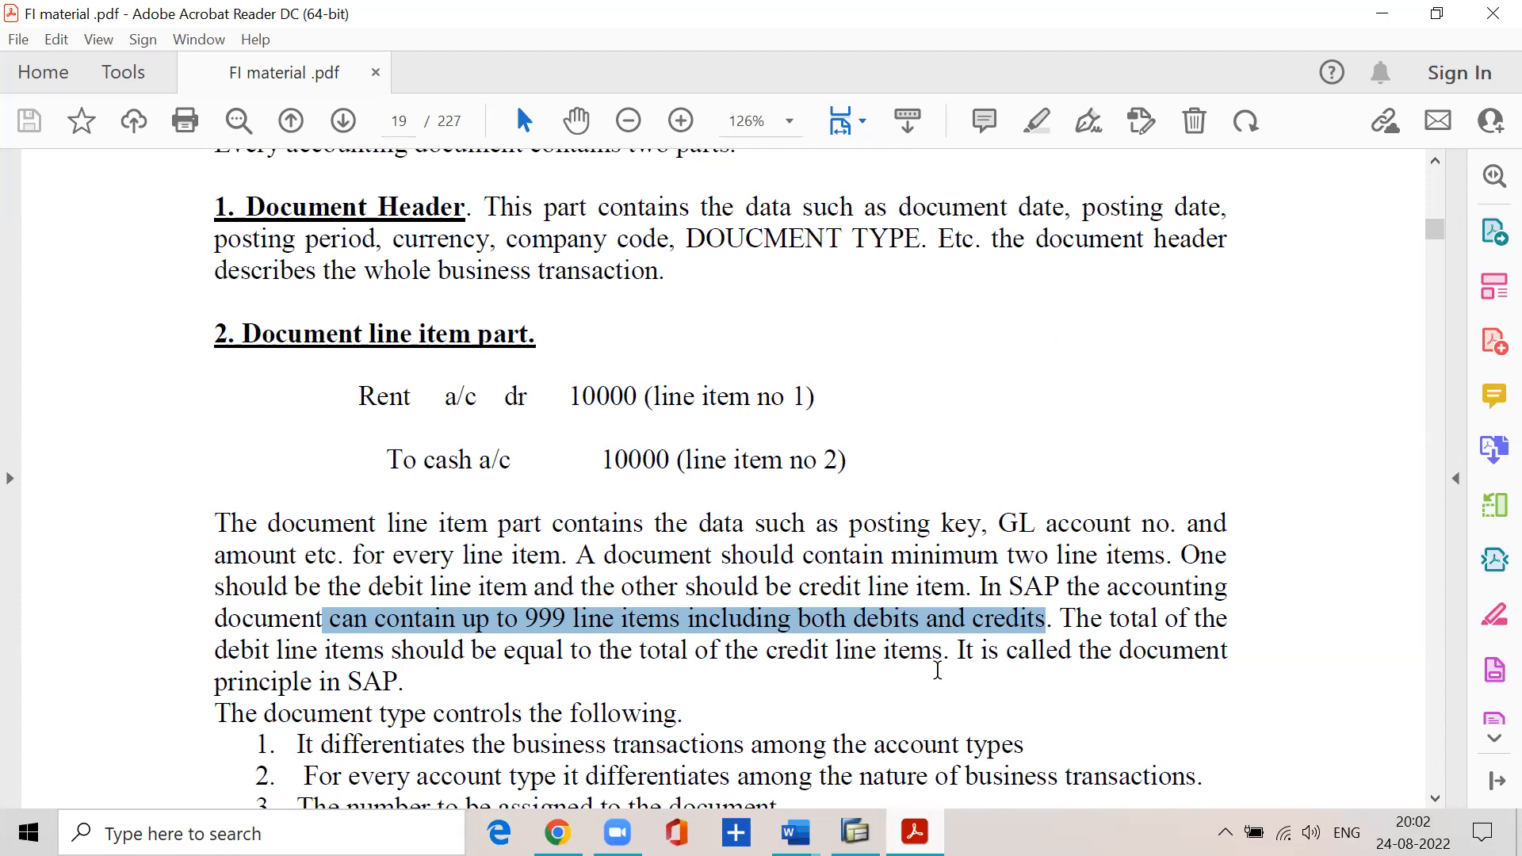
- Switch to Document2 in Word, delete all the existing notes and set the font size to 14
click(795, 832)
click(903, 765)
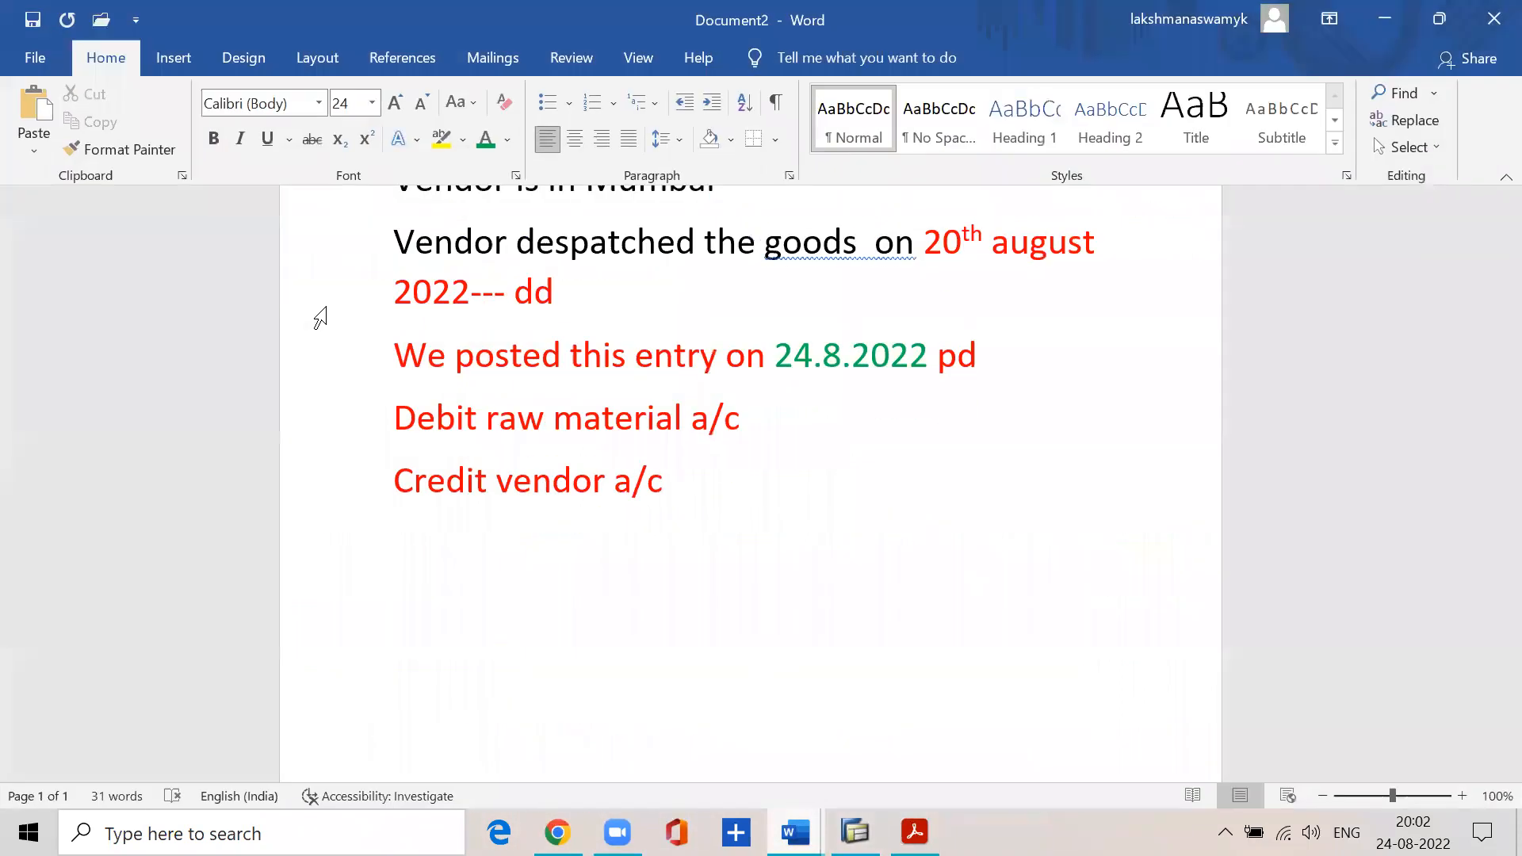
scroll(410, 400, up, 3)
drag(397, 341, 700, 743)
key(Delete)
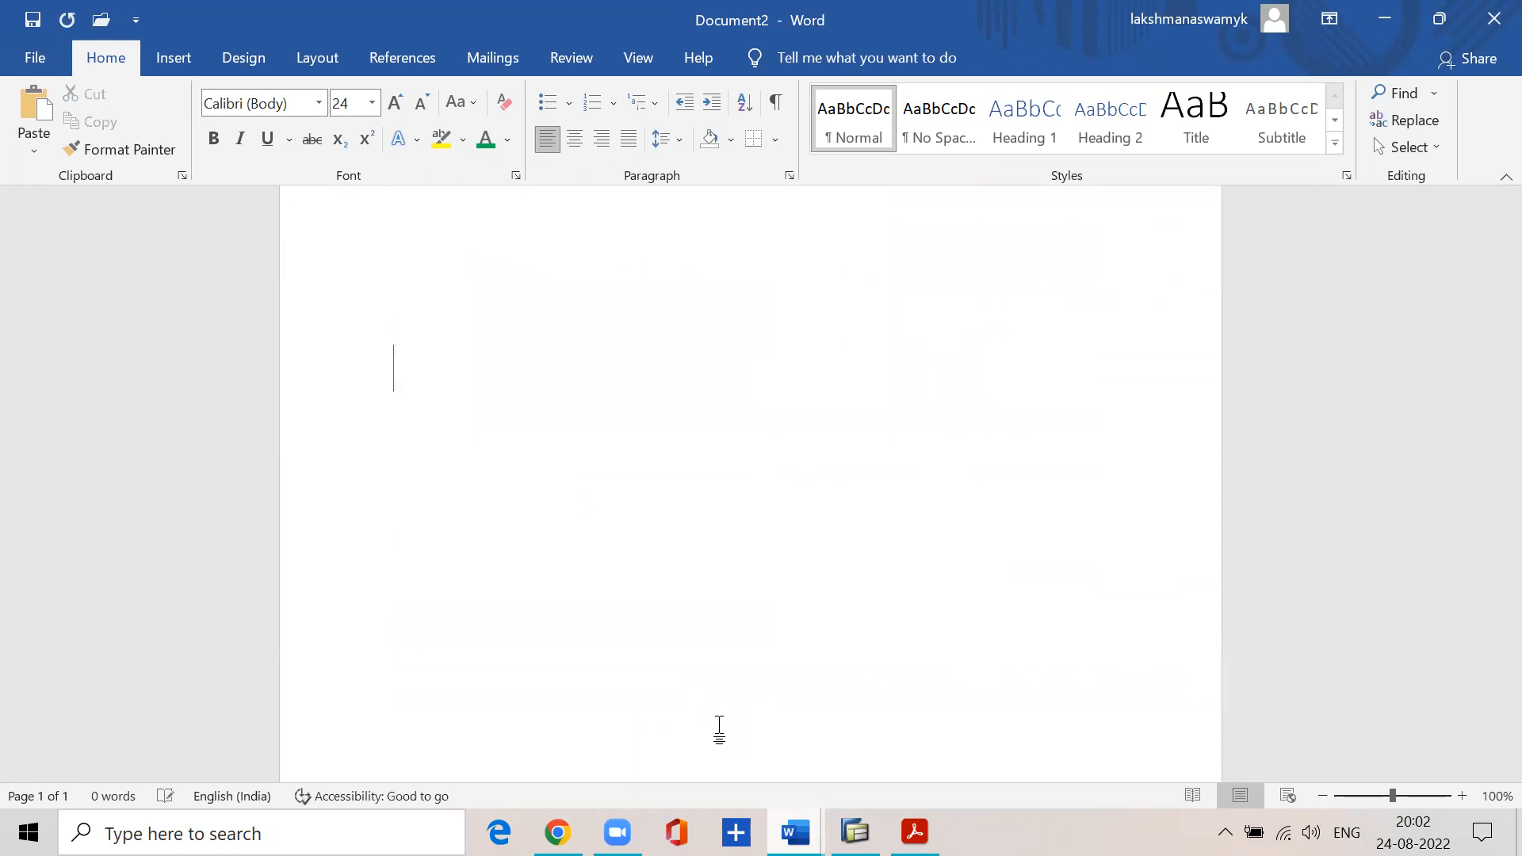
click(372, 103)
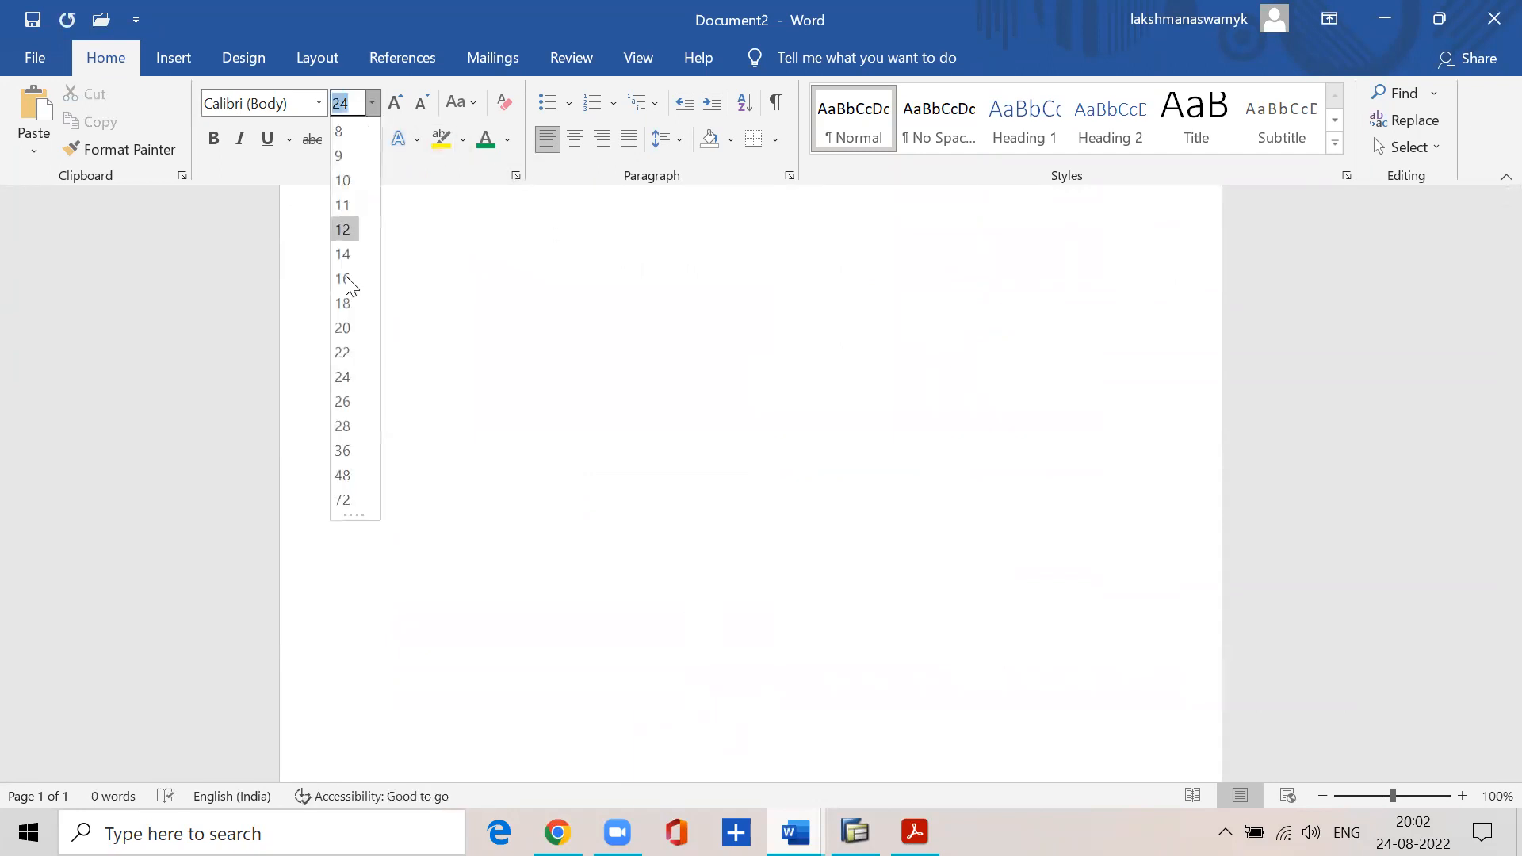
click(346, 256)
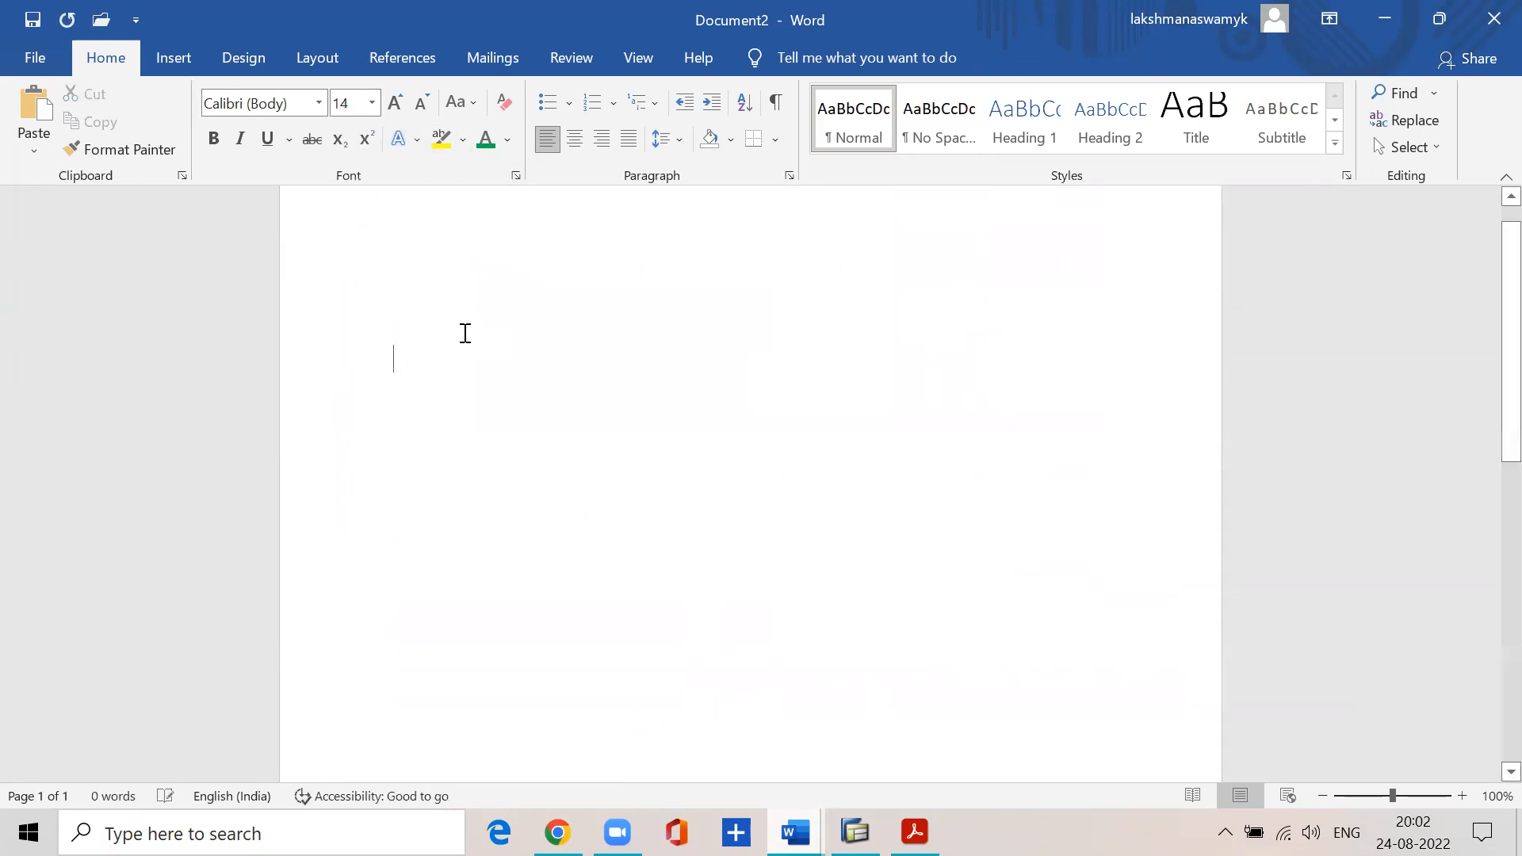
- Write the introduction "Today we paid salaires,wages and rent. We can post 3 accounting entries separately as follows."
text(today we pa)
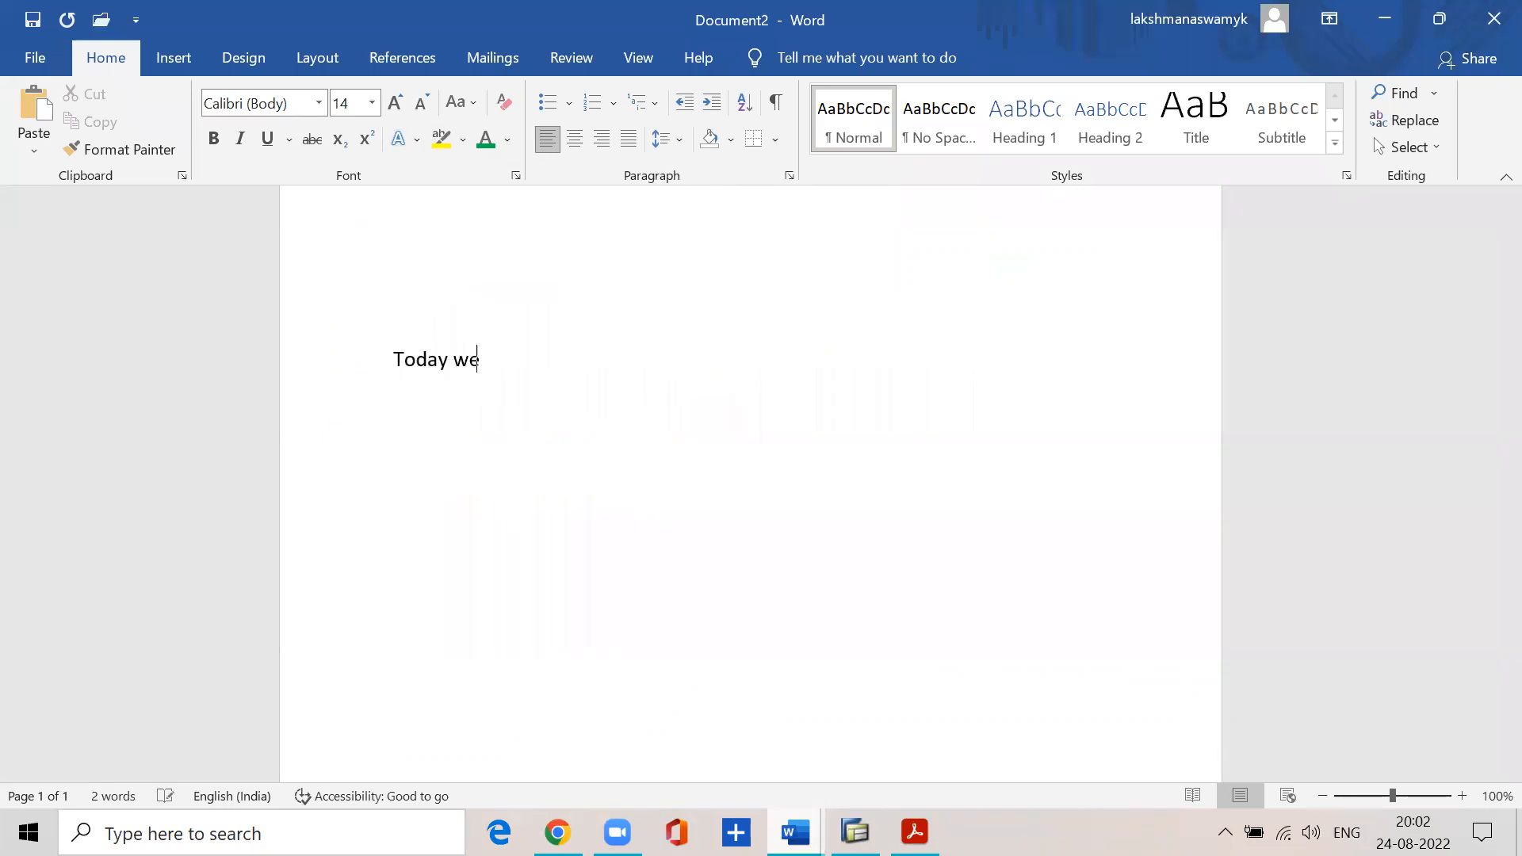
text(id salaires,wages an)
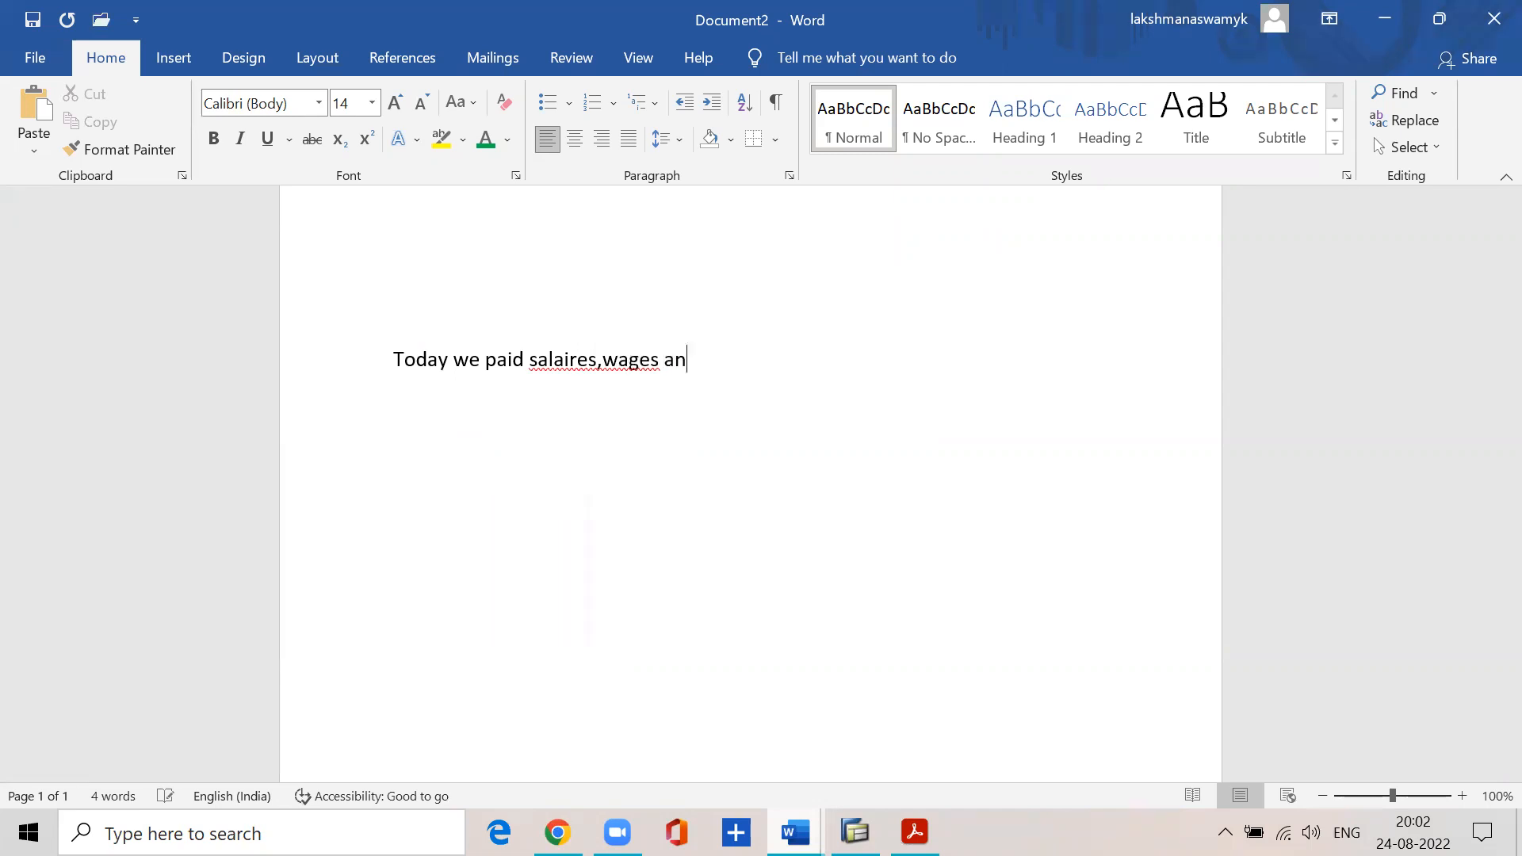
text(d rent. We can post )
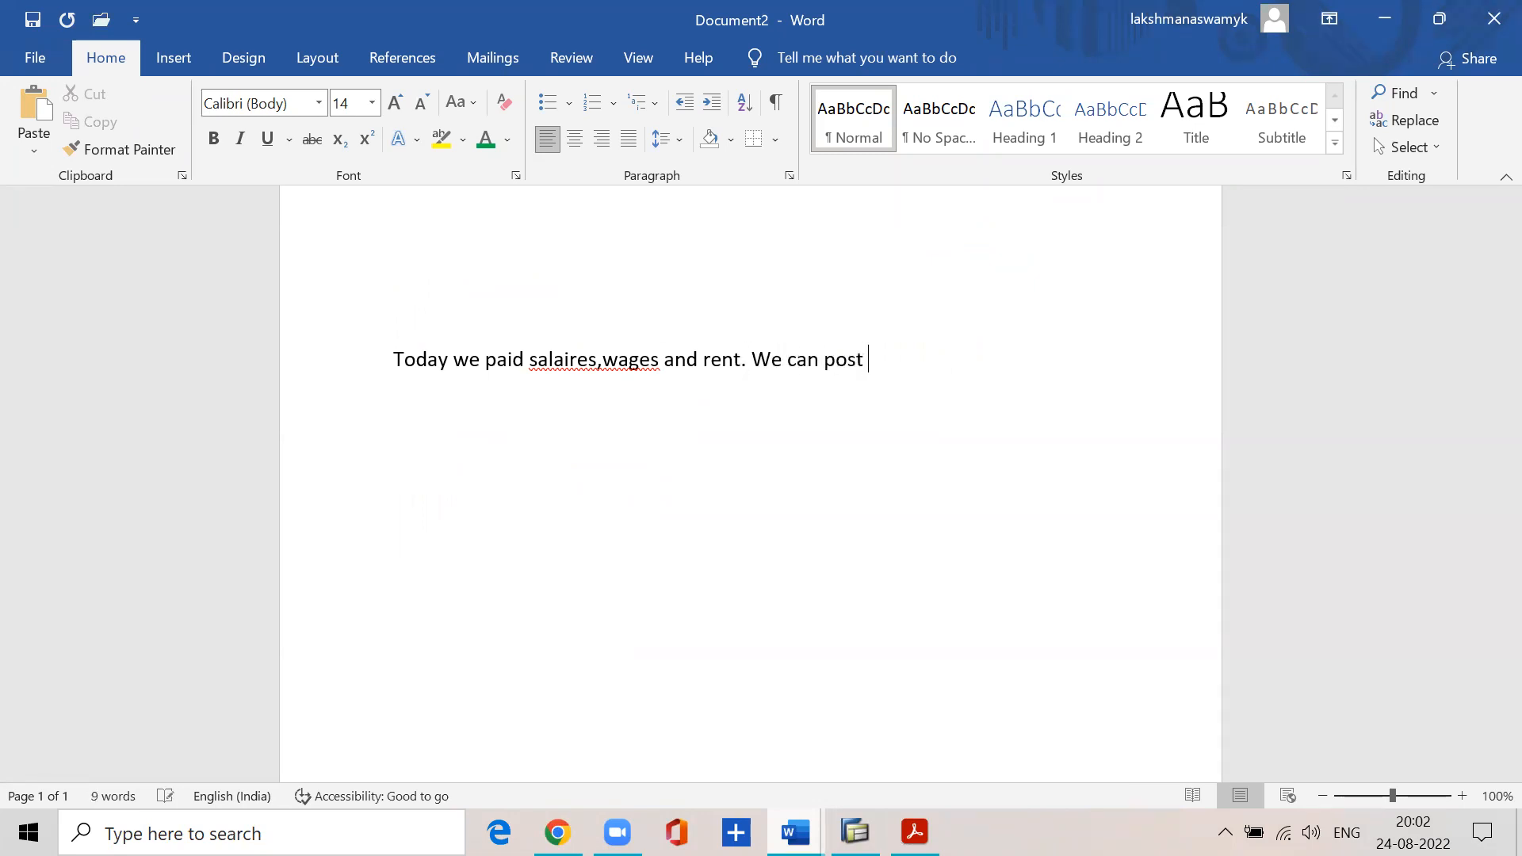
text(3 accoun)
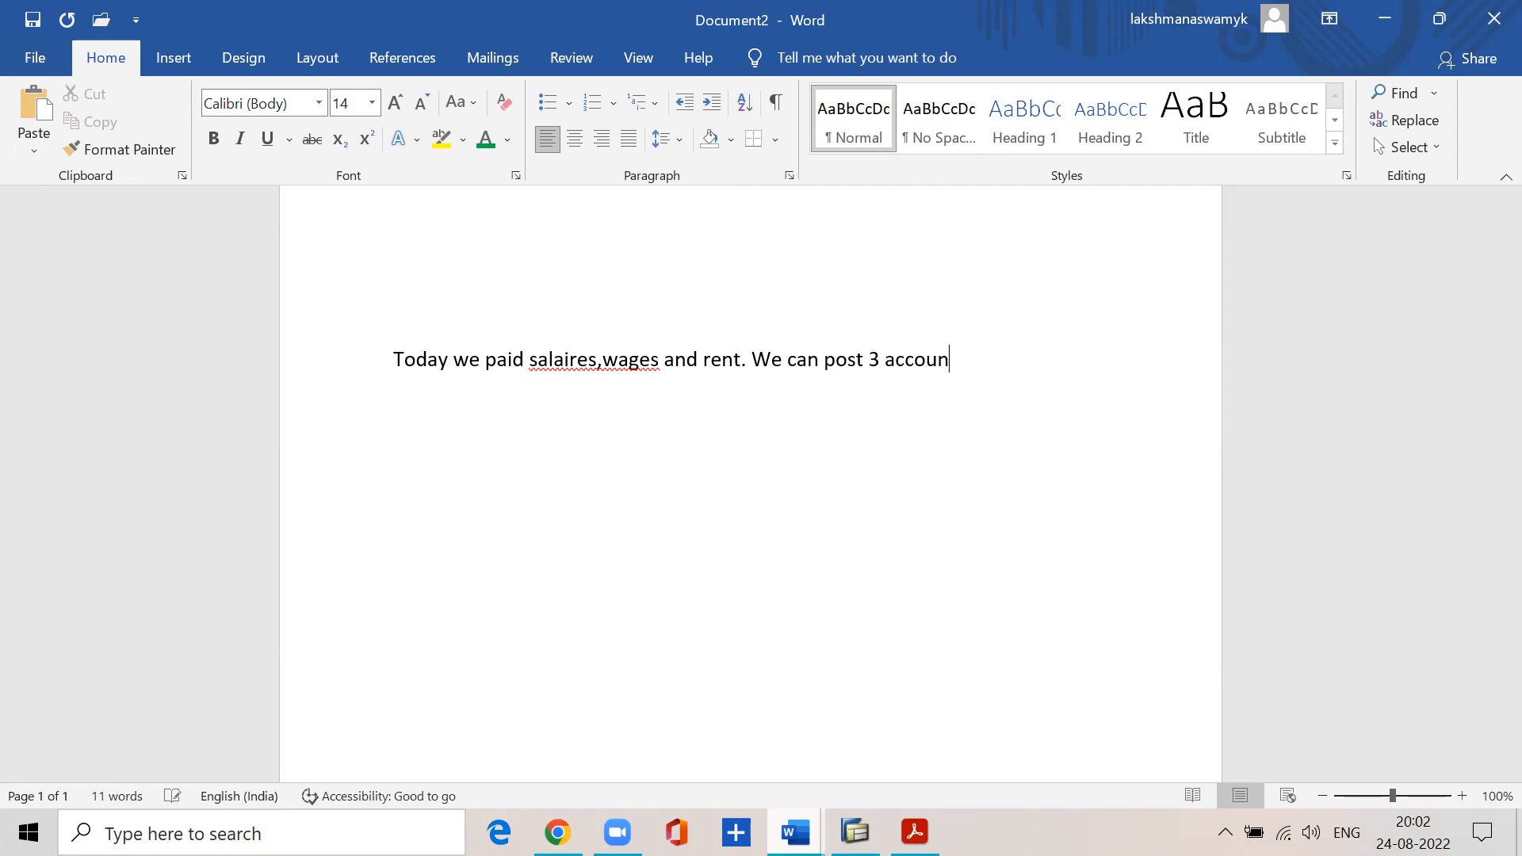
text(ting entries)
text( separat)
text(ely as )
text(folooow)
key(BackSpace)
key(BackSpace)
key(BackSpace)
key(BackSpace)
text(lows.)
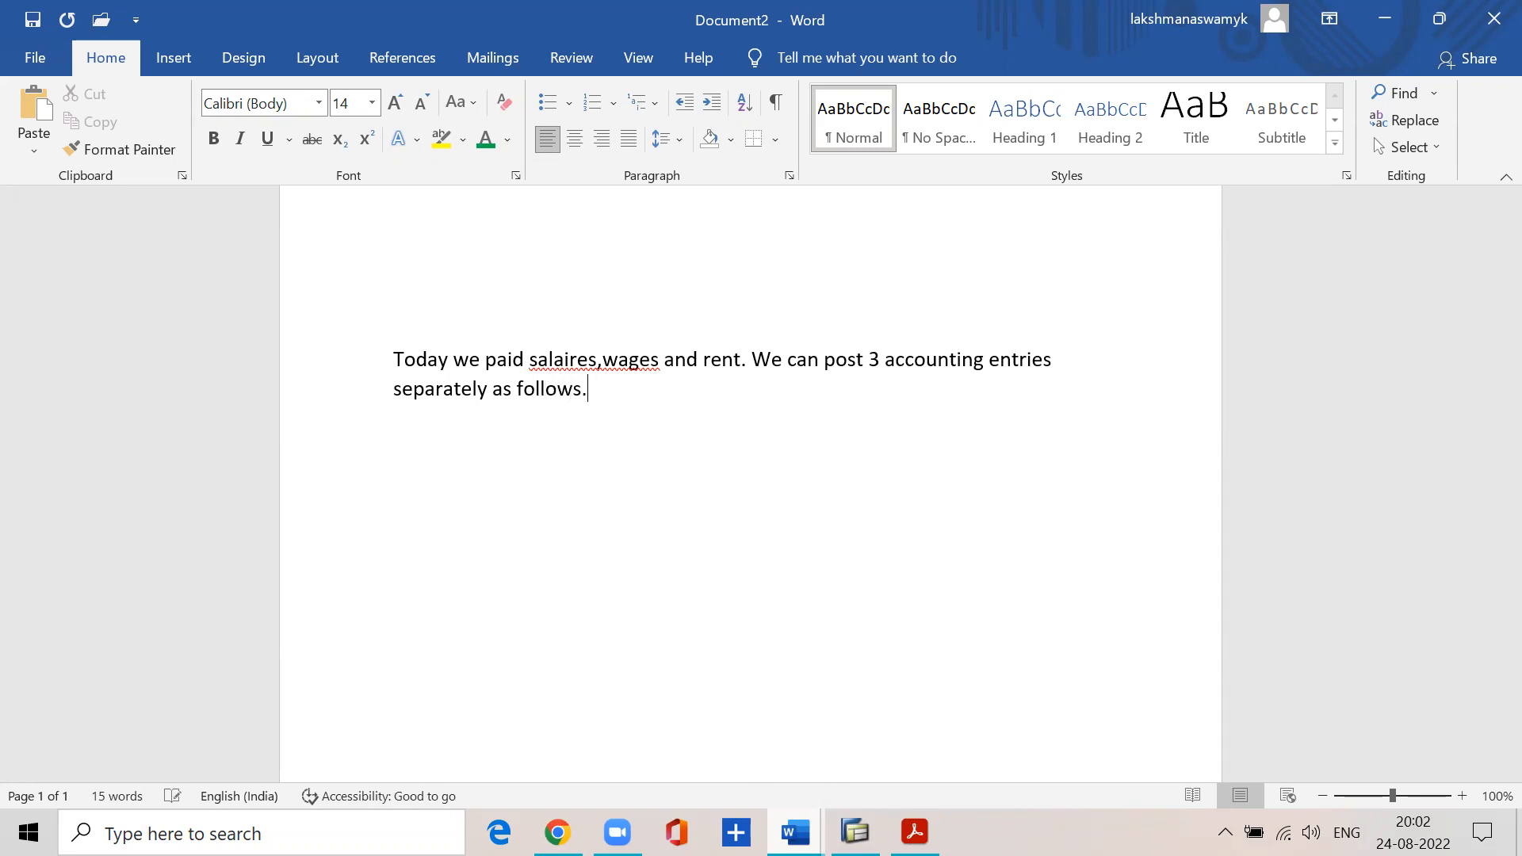
- Add numbered entry 1 with "Salaries a/c 10000" and an unnumbered line "To cash a/c 10000", correcting the spelling of Salaries
text( salaire)
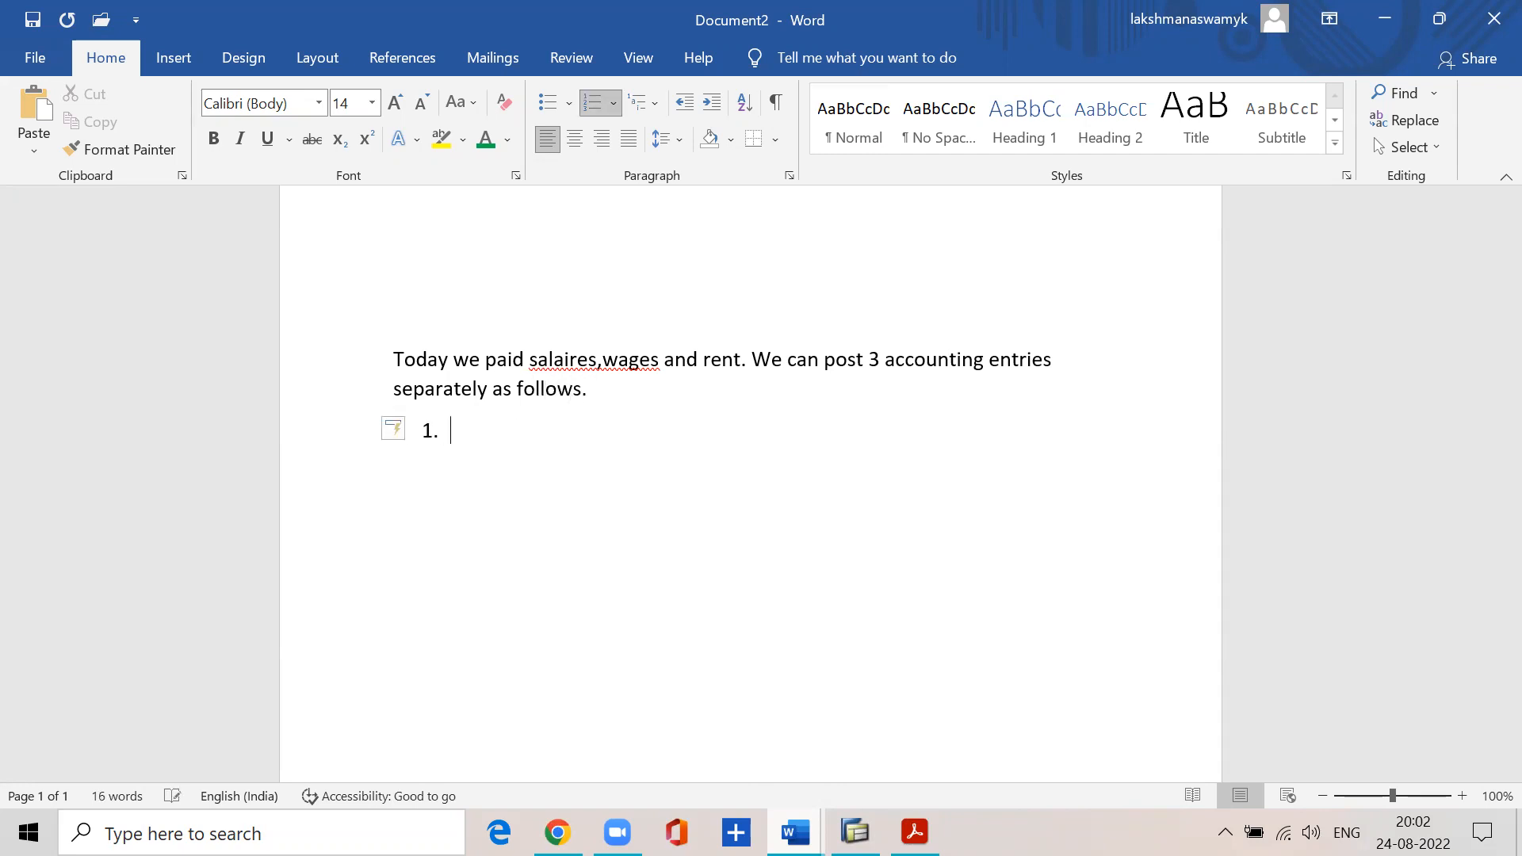
text(s a/c    10000)
key(Return)
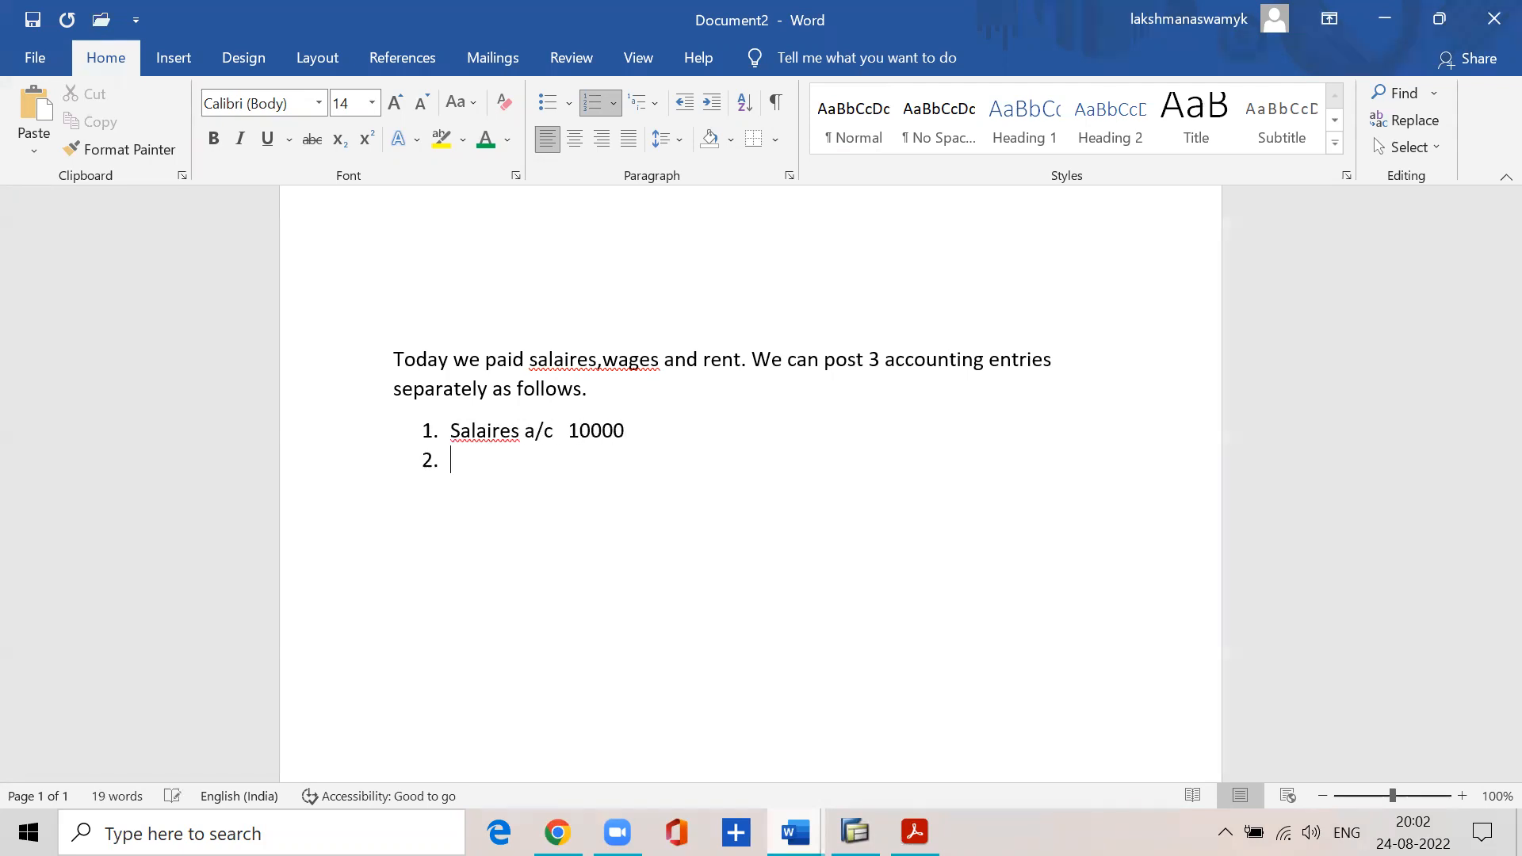
key(BackSpace)
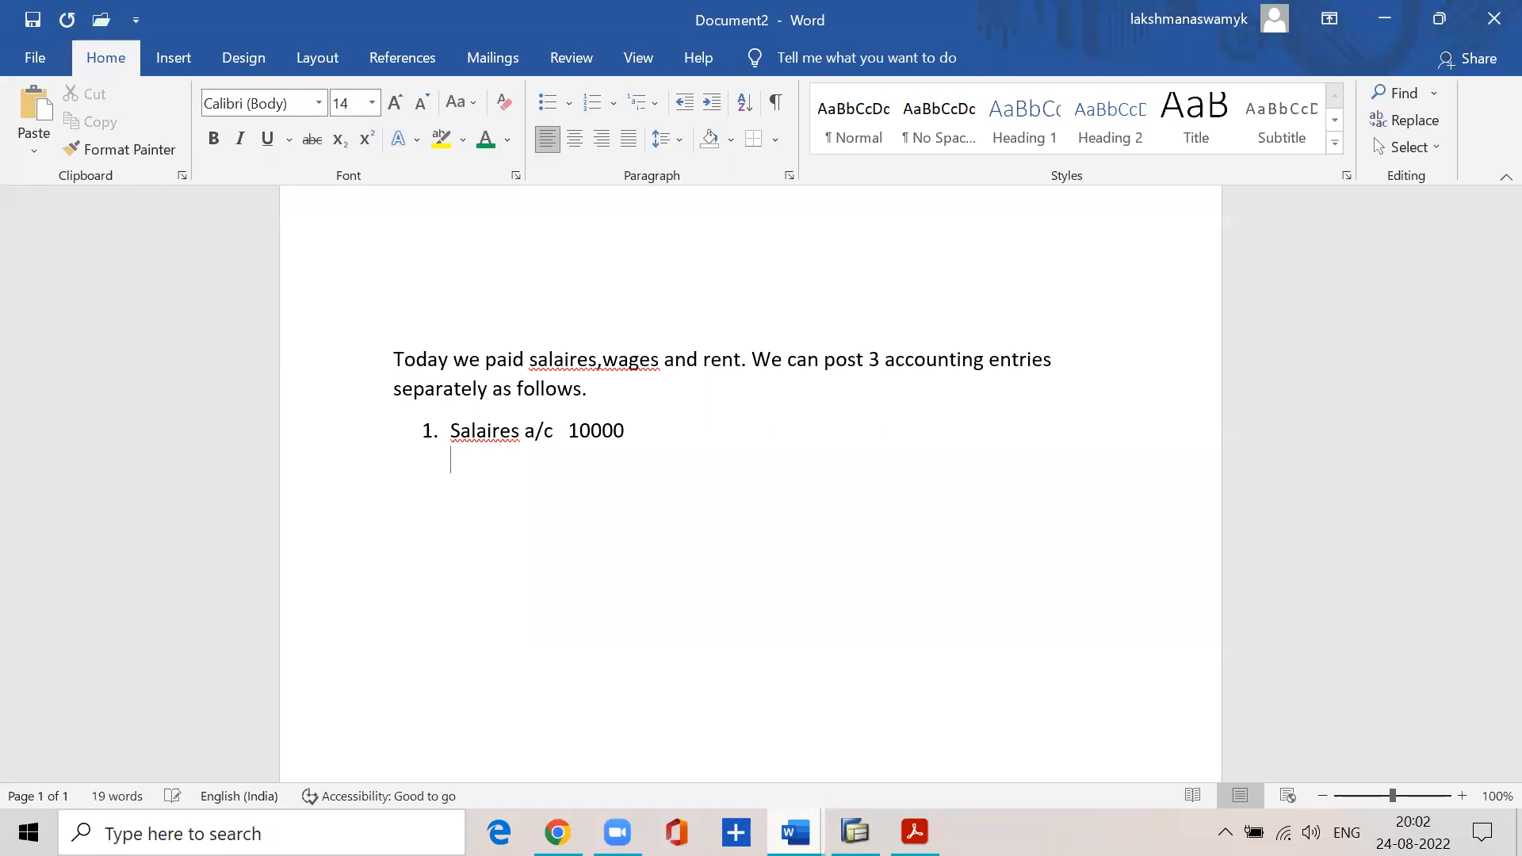
text(To cash a/c    10000)
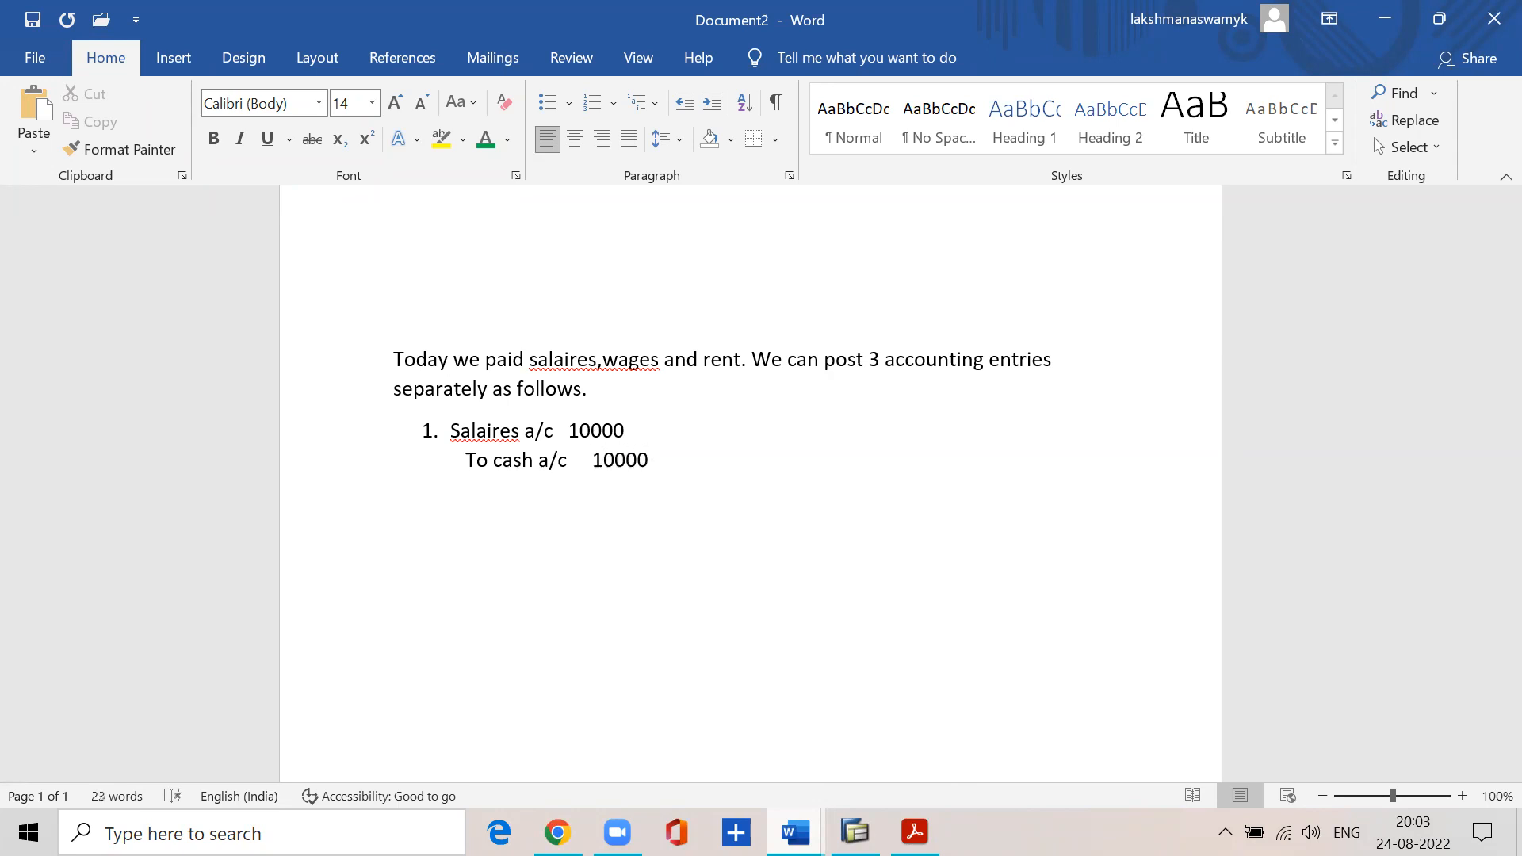
right_click(472, 431)
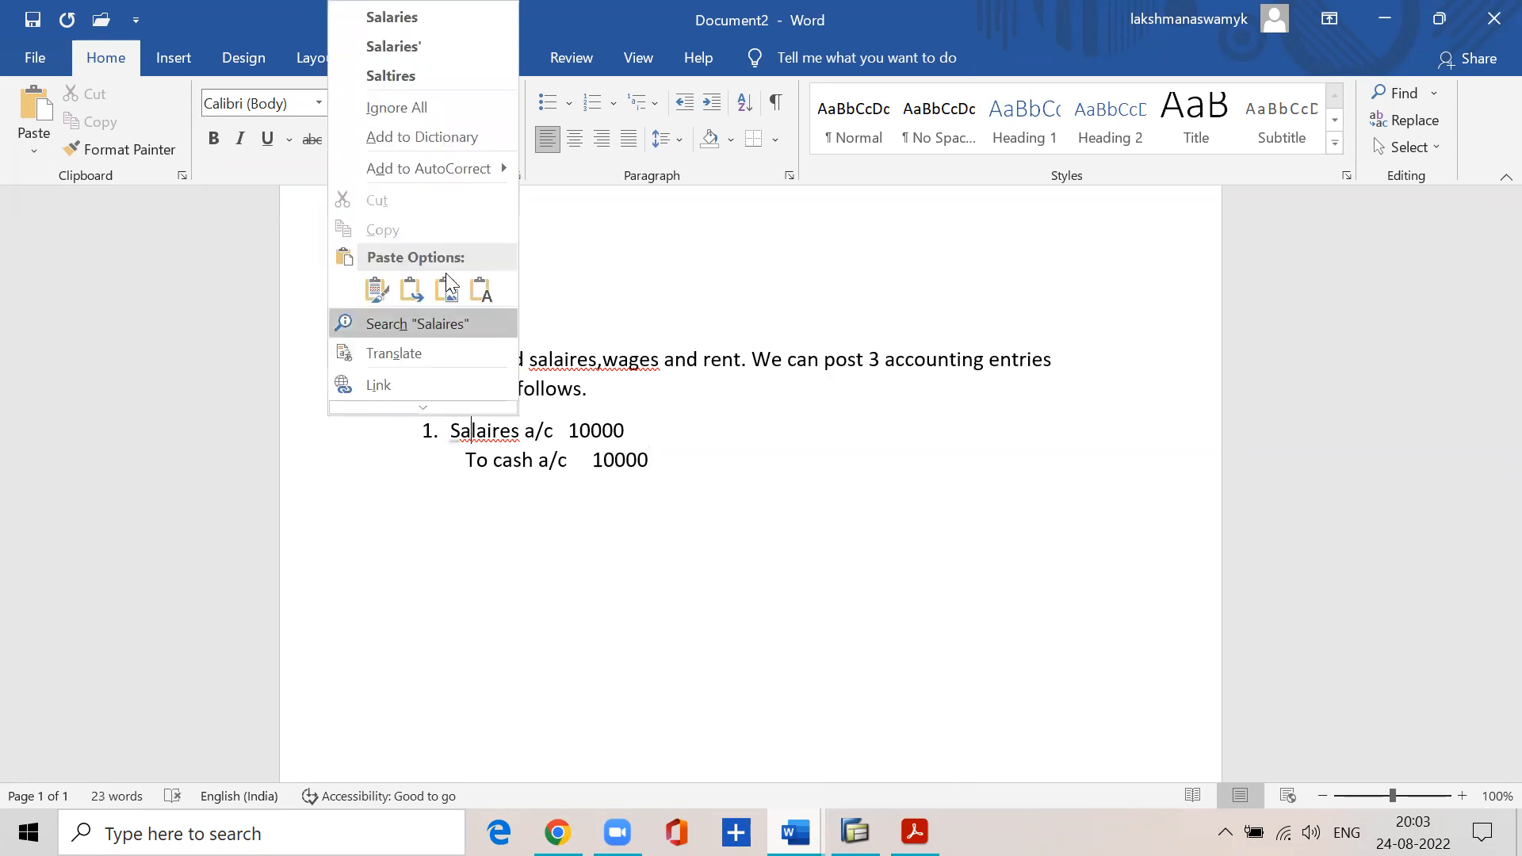
click(389, 18)
- Add numbered entry 2 with "Wages a/c dr 20000" and an unnumbered line "To cash a/c 20000" beneath it
click(681, 457)
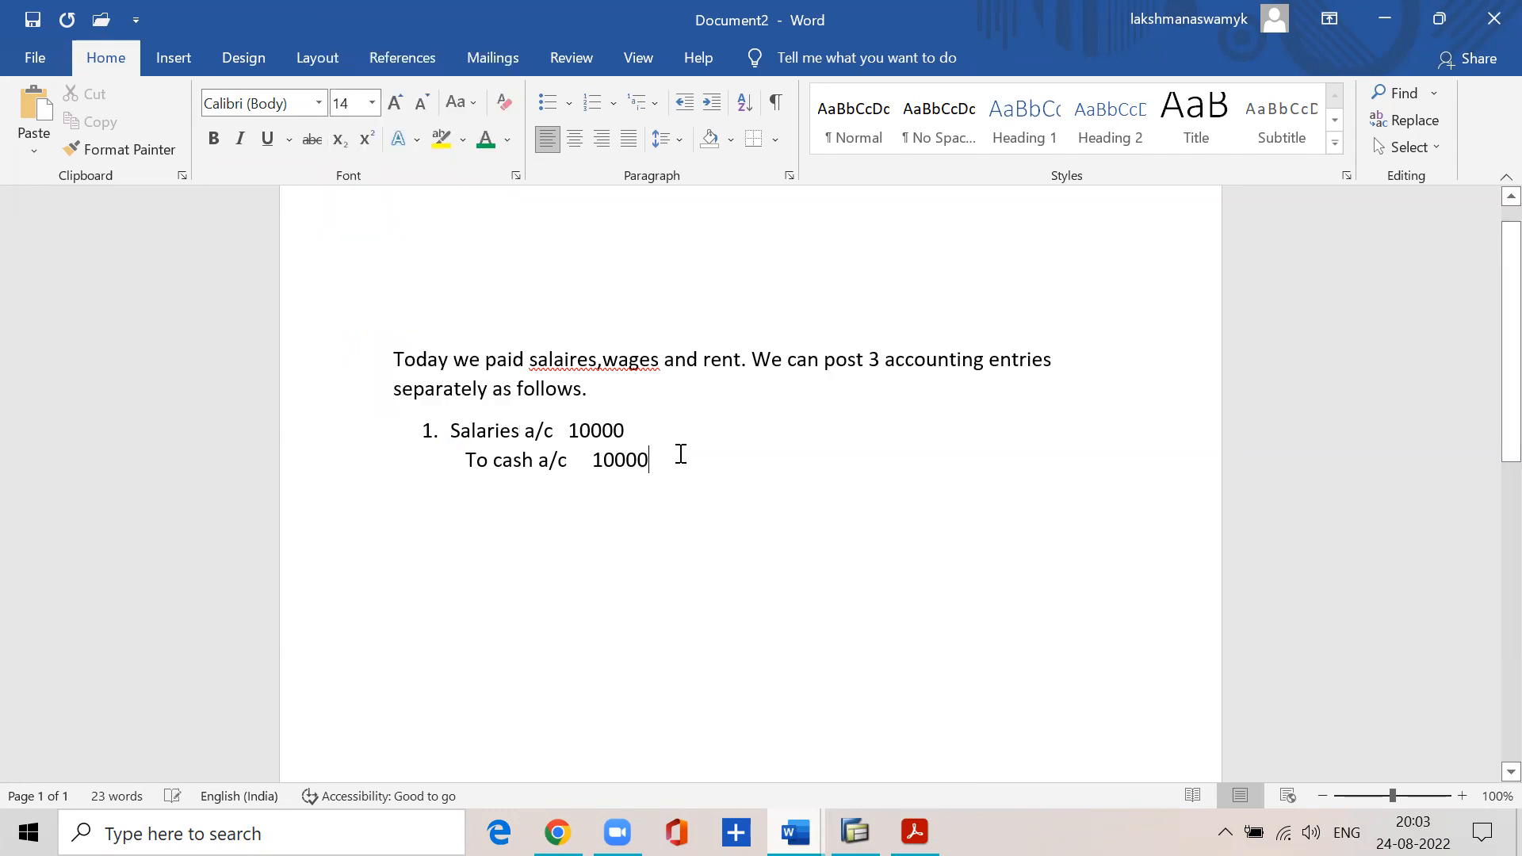
key(Return)
key(Return)
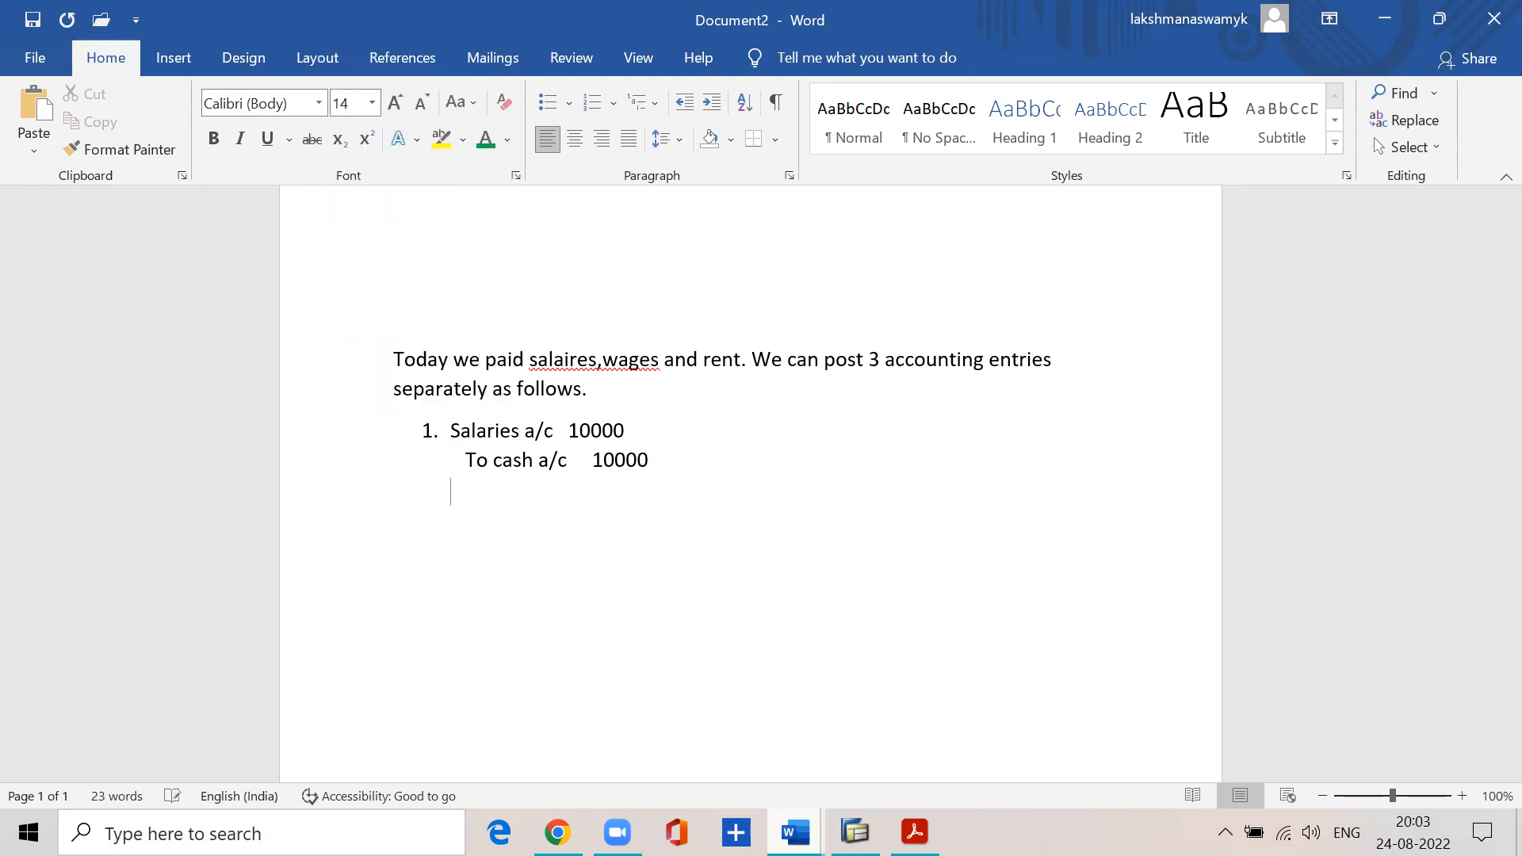
key(BackSpace)
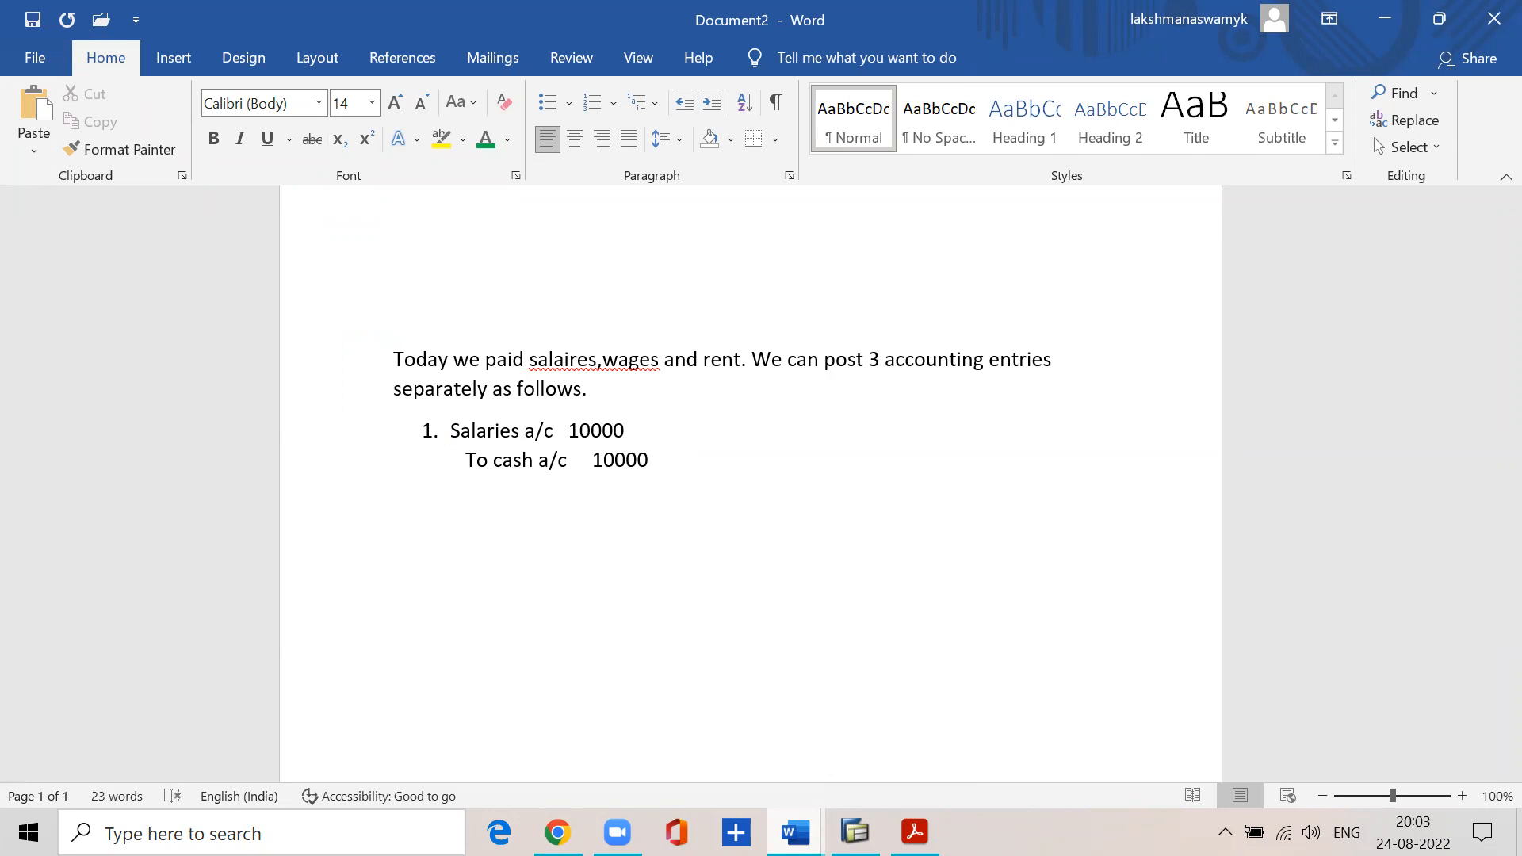
text(2. w)
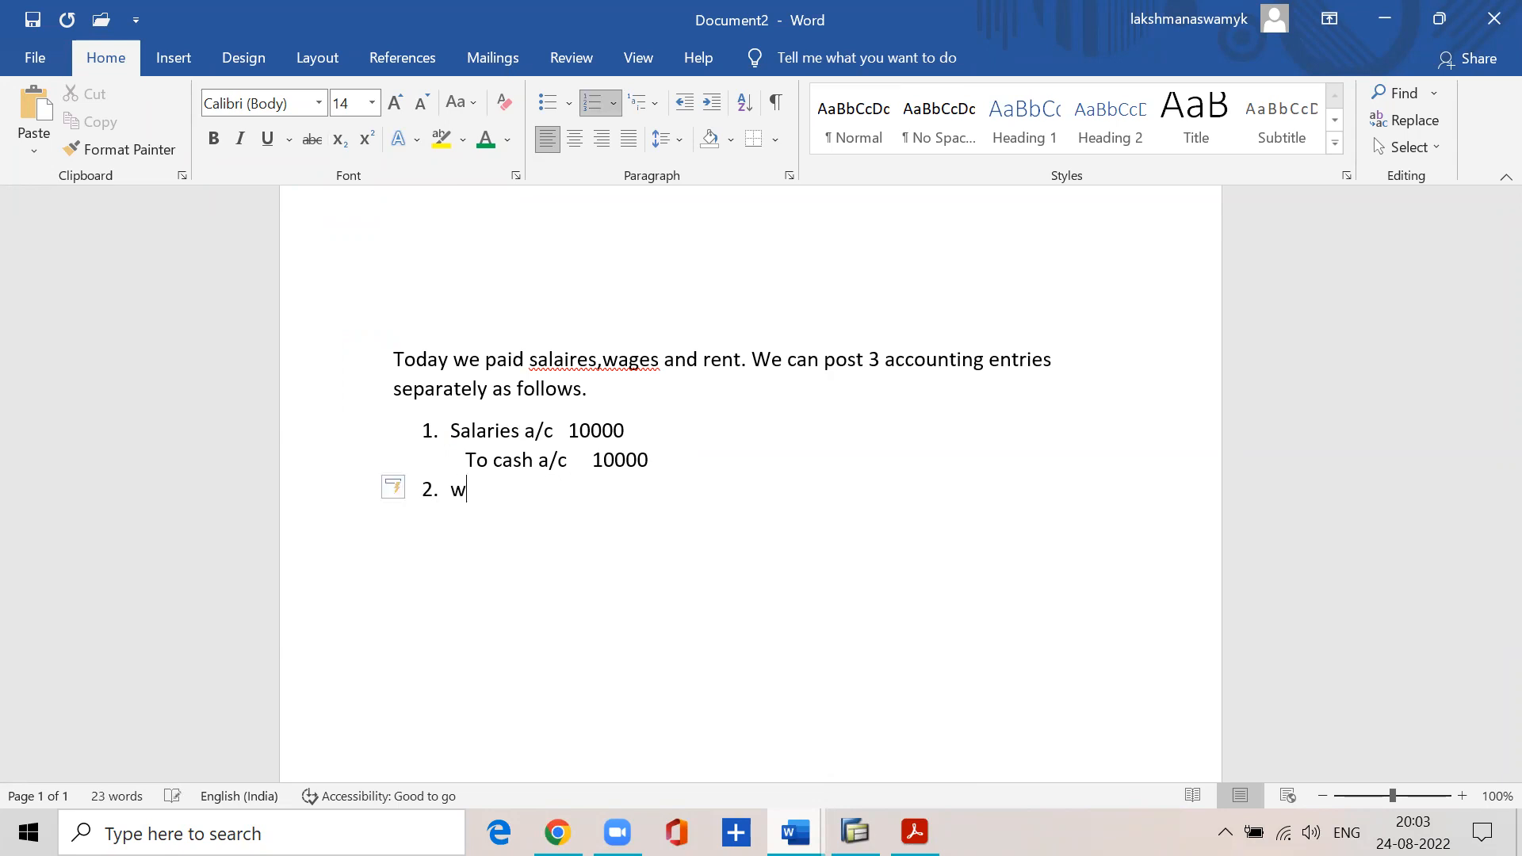
text(ages a/c  dr 20000)
key(Return)
key(BackSpace)
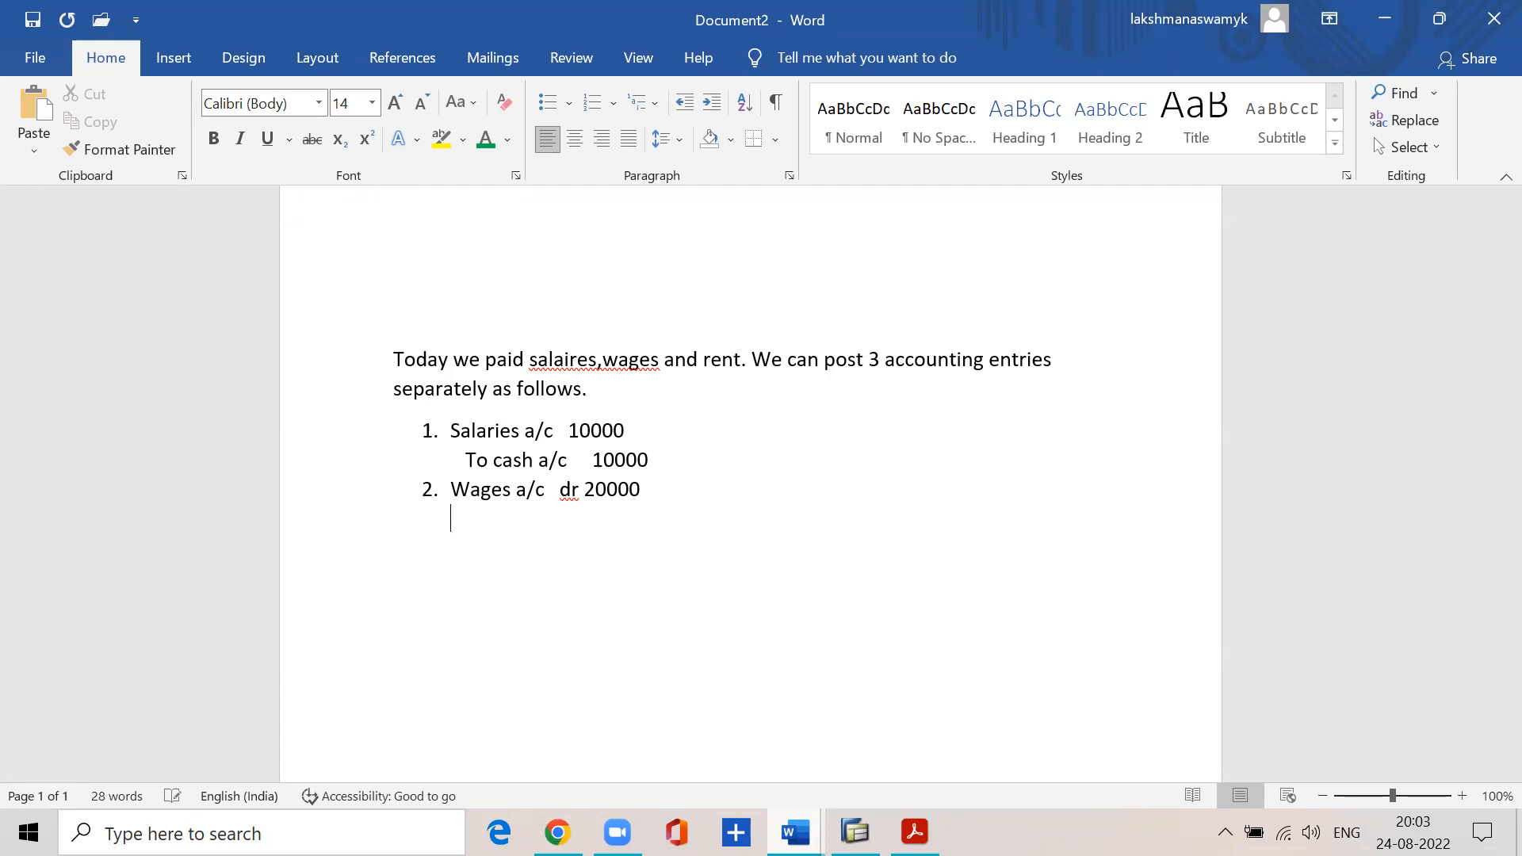
text(To casha /c)
key(BackSpace)
key(BackSpace)
key(BackSpace)
text(a)
key(BackSpace)
text(a/c     20000)
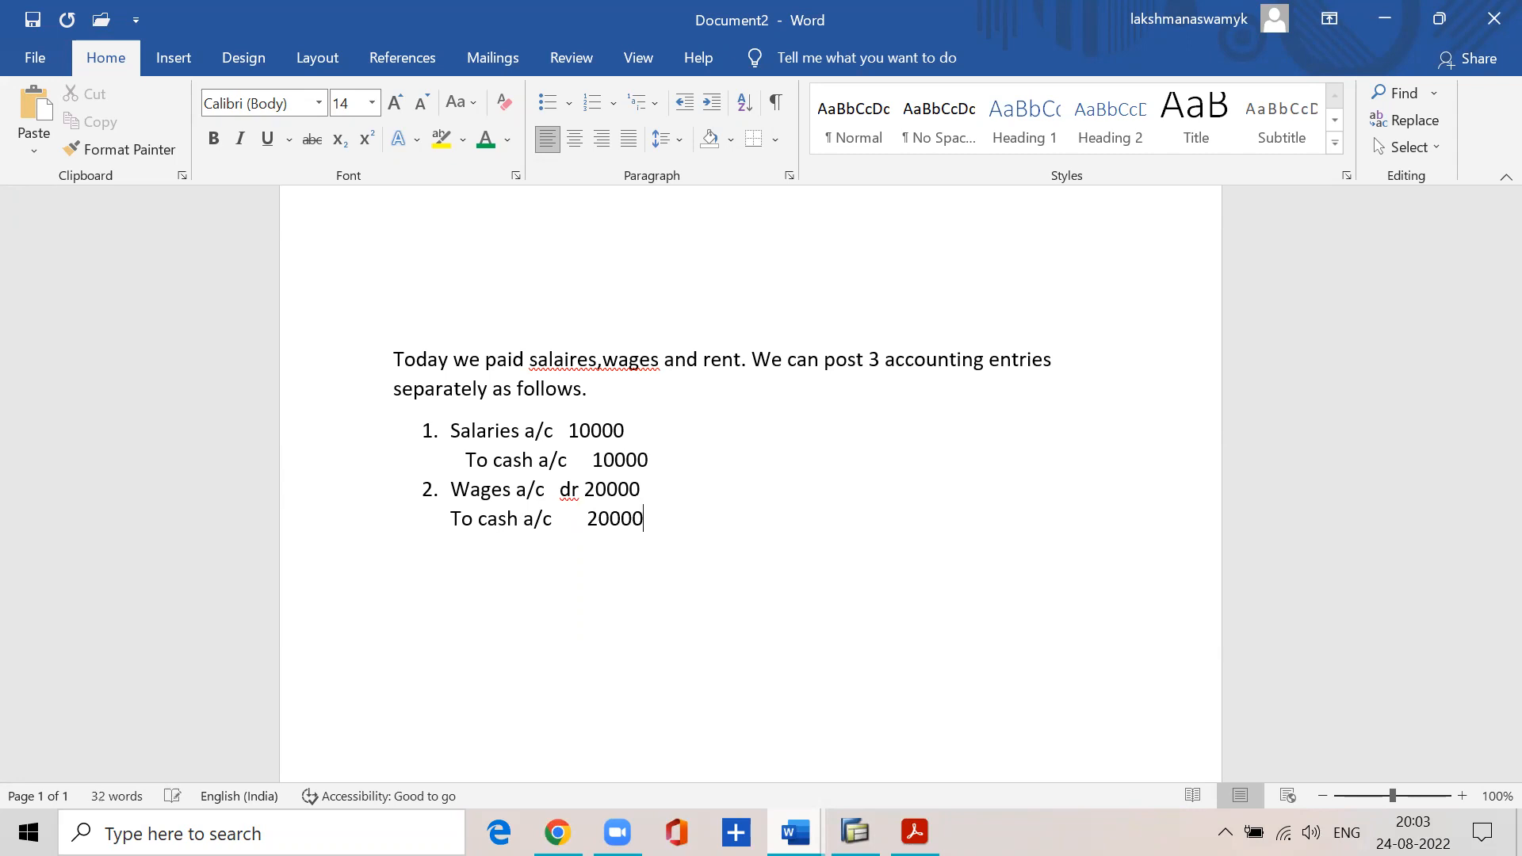
- Add numbered entry 3 with "Rent a/c dr 30000" and an unnumbered line "To cash a/c 30000" beneath it
key(shift+Return)
key(Return)
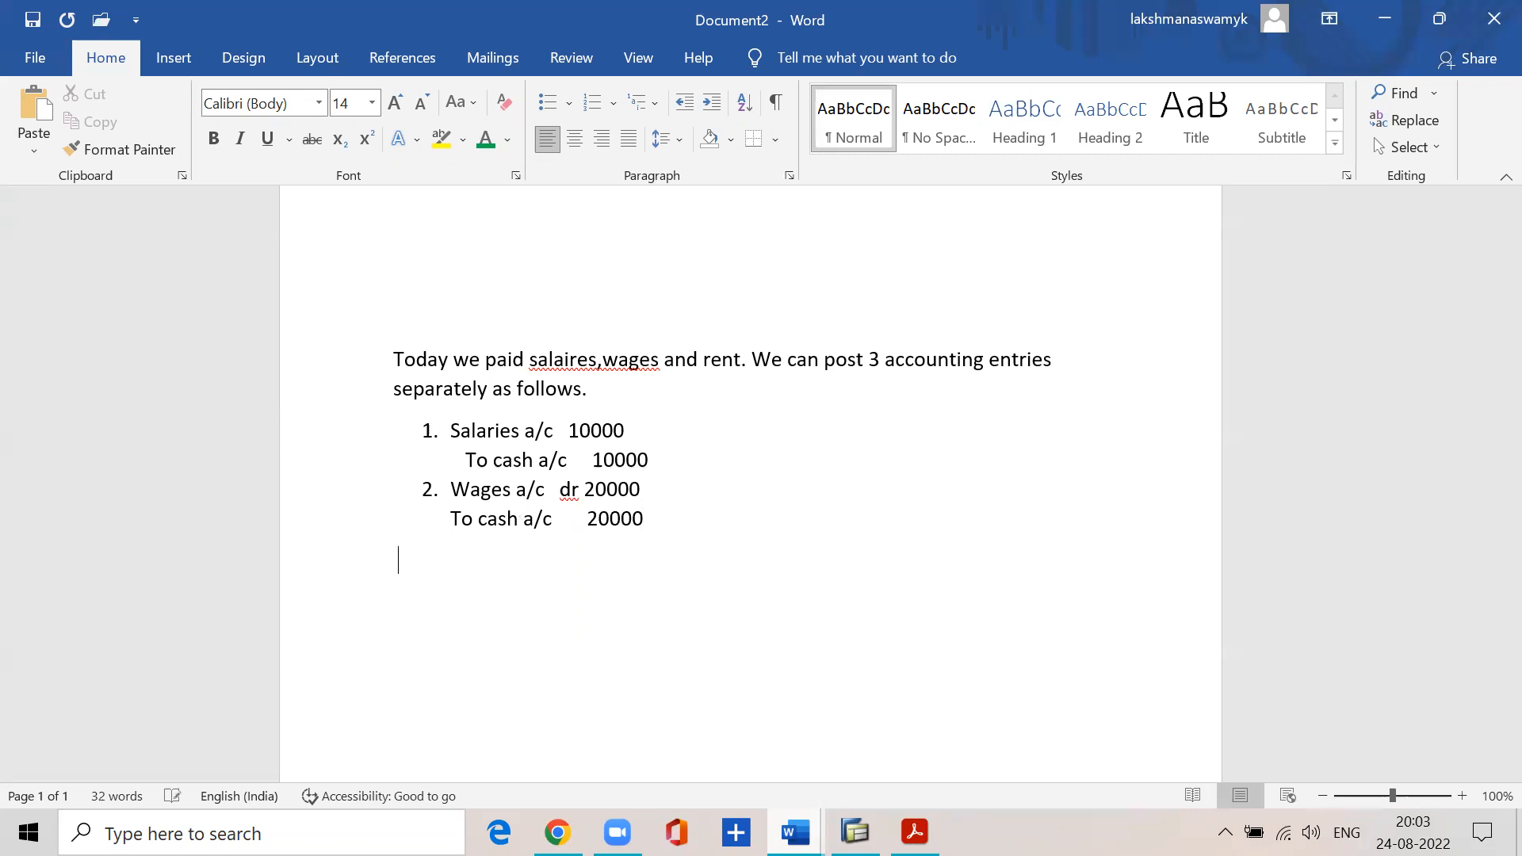
text(3. rent a/c   )
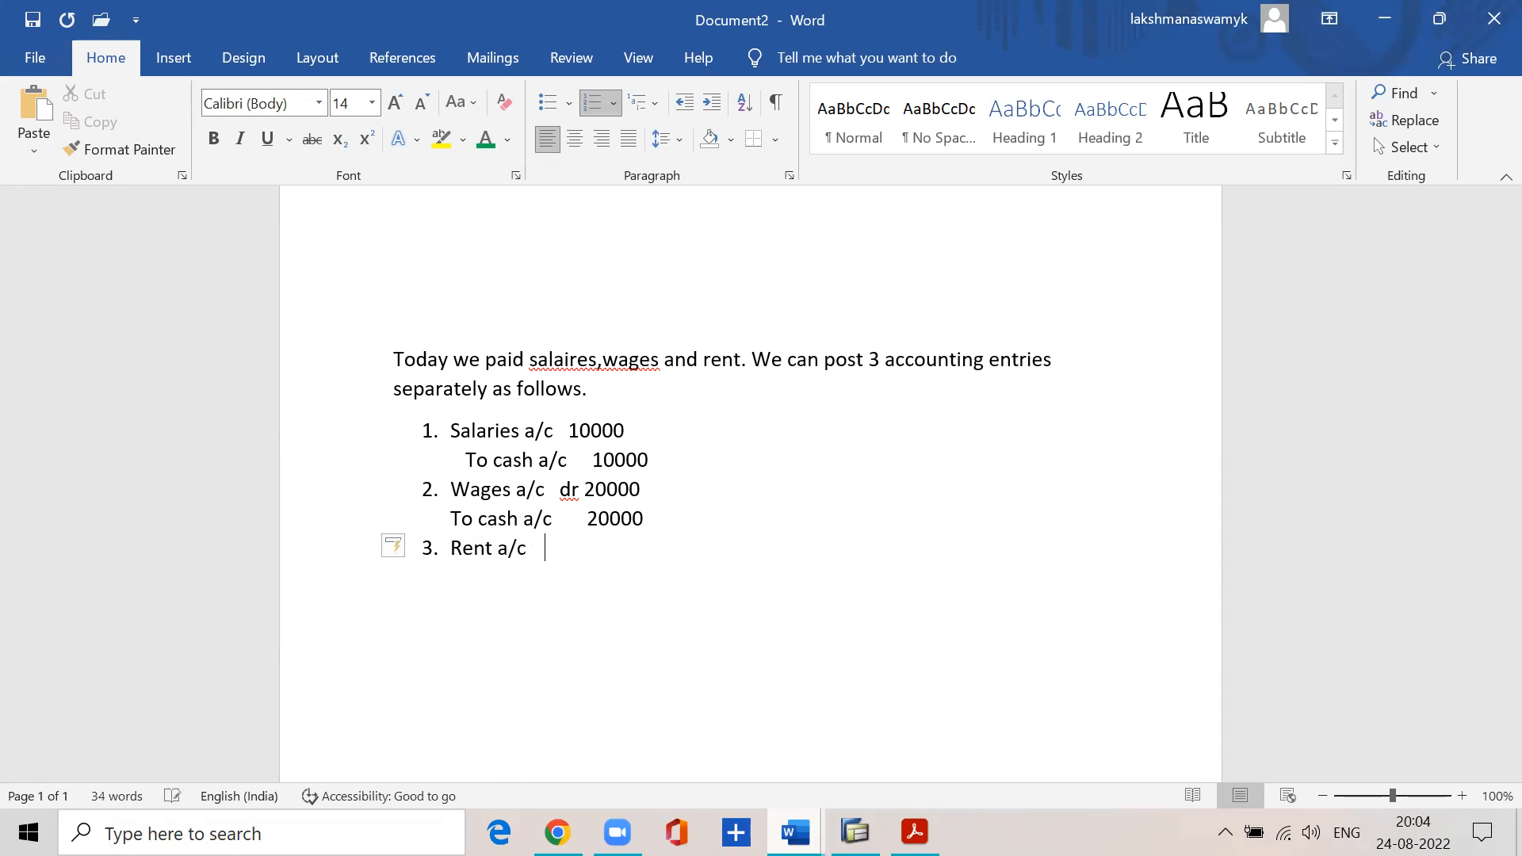
text(dr 30000)
key(Return)
key(BackSpace)
text(to cash a.c)
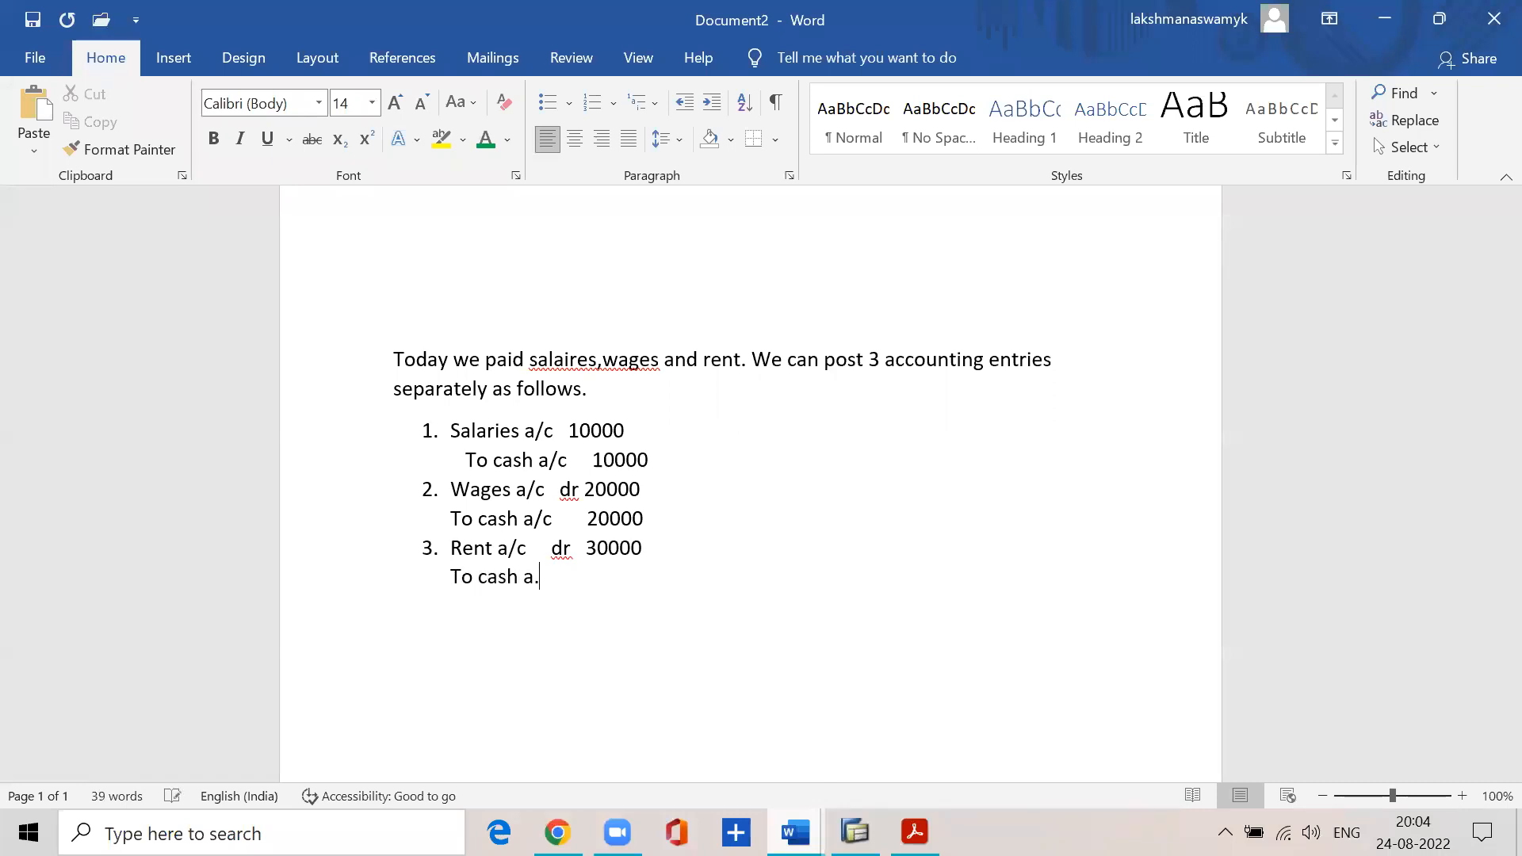
key(BackSpace)
key(BackSpace)
key(BackSpace)
text(/c      30000)
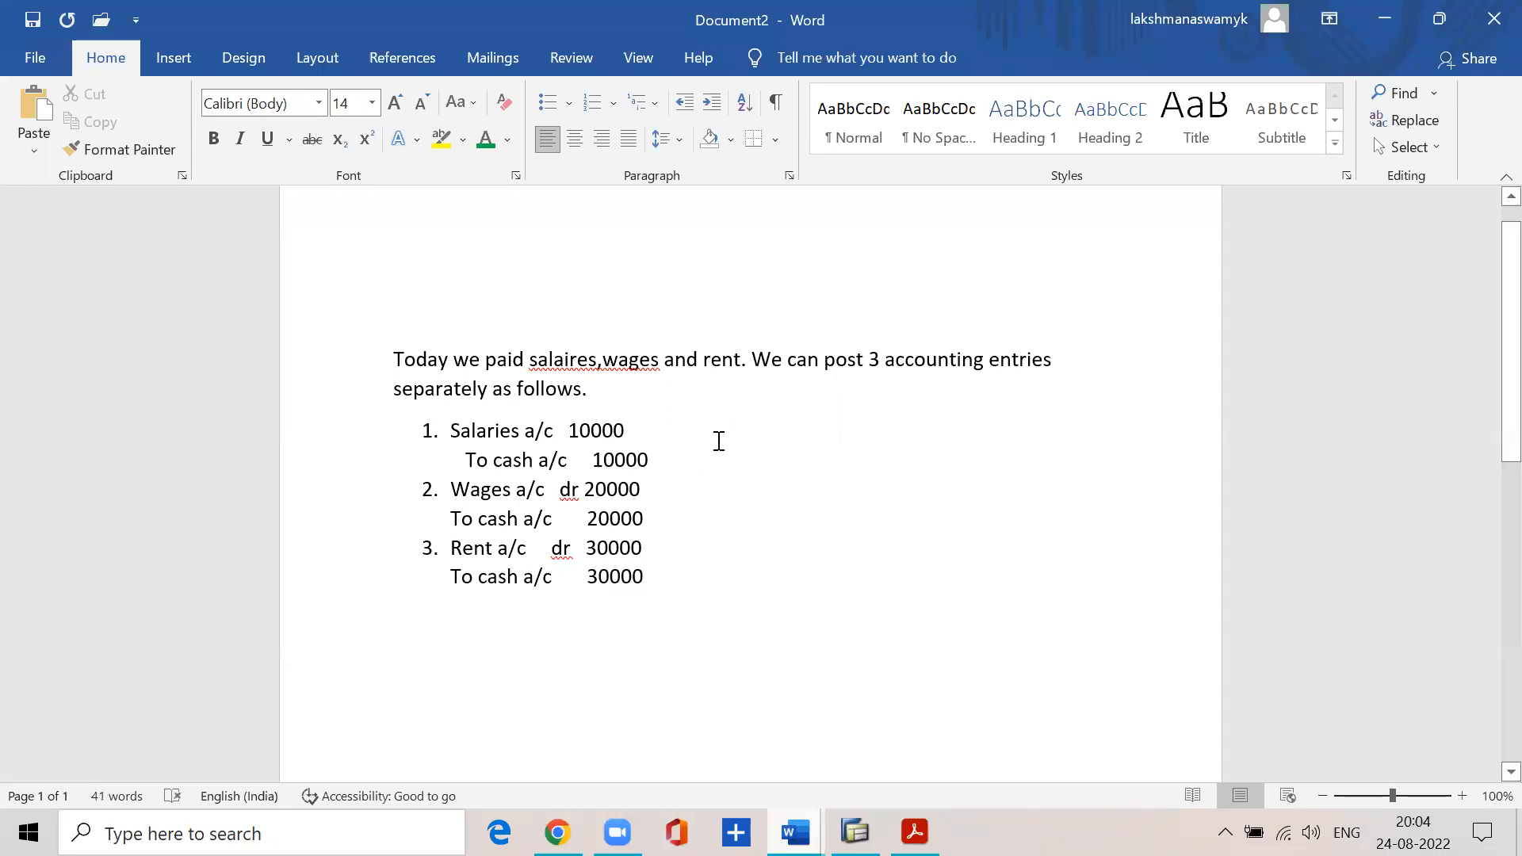
- Insert a blank line after the salaries entry and another after the wages entry
key(Return)
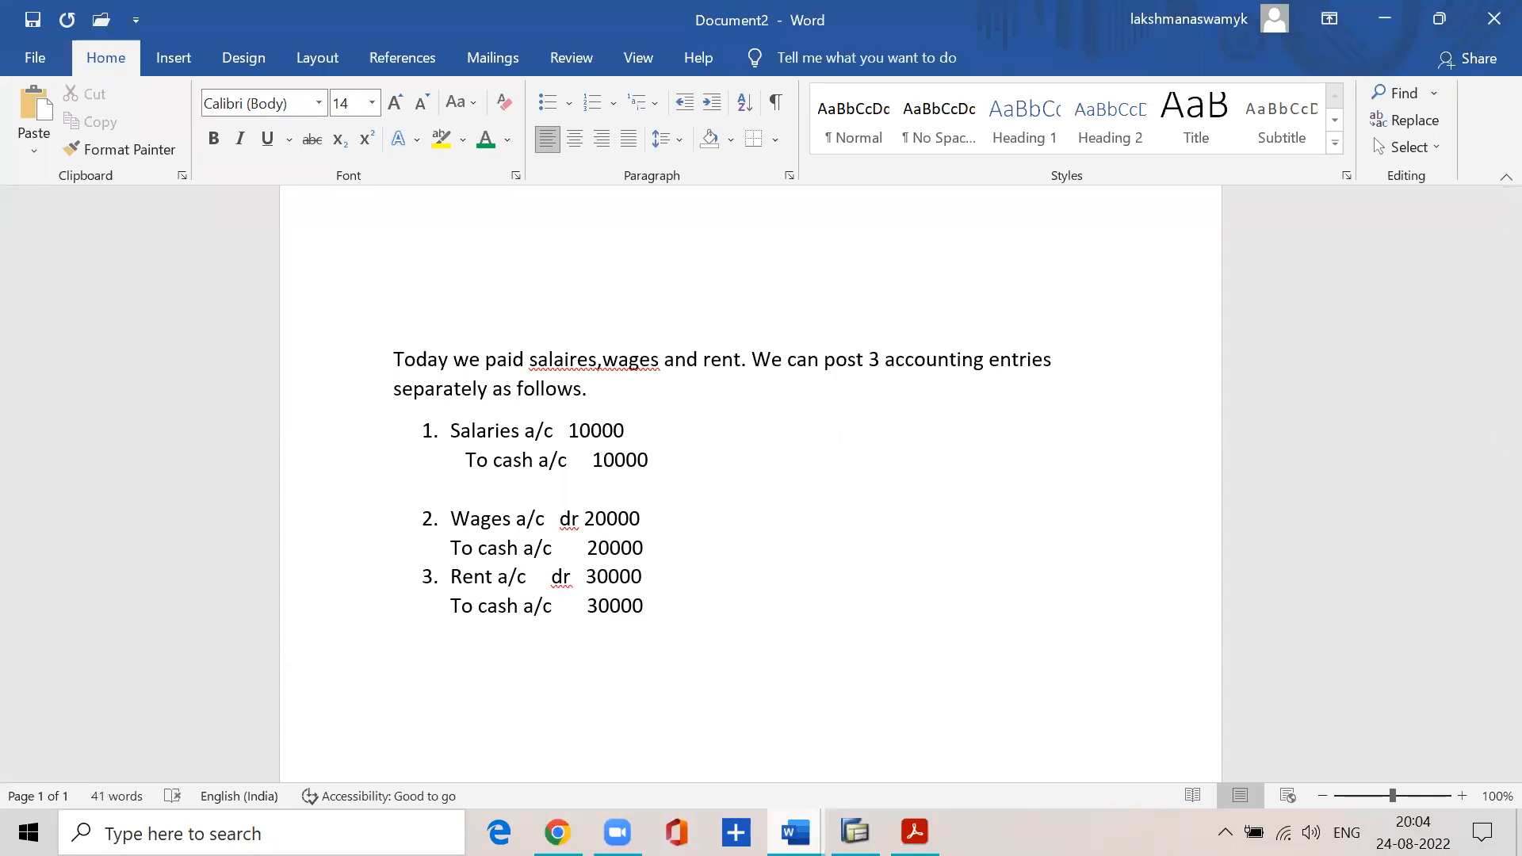
click(653, 551)
key(Return)
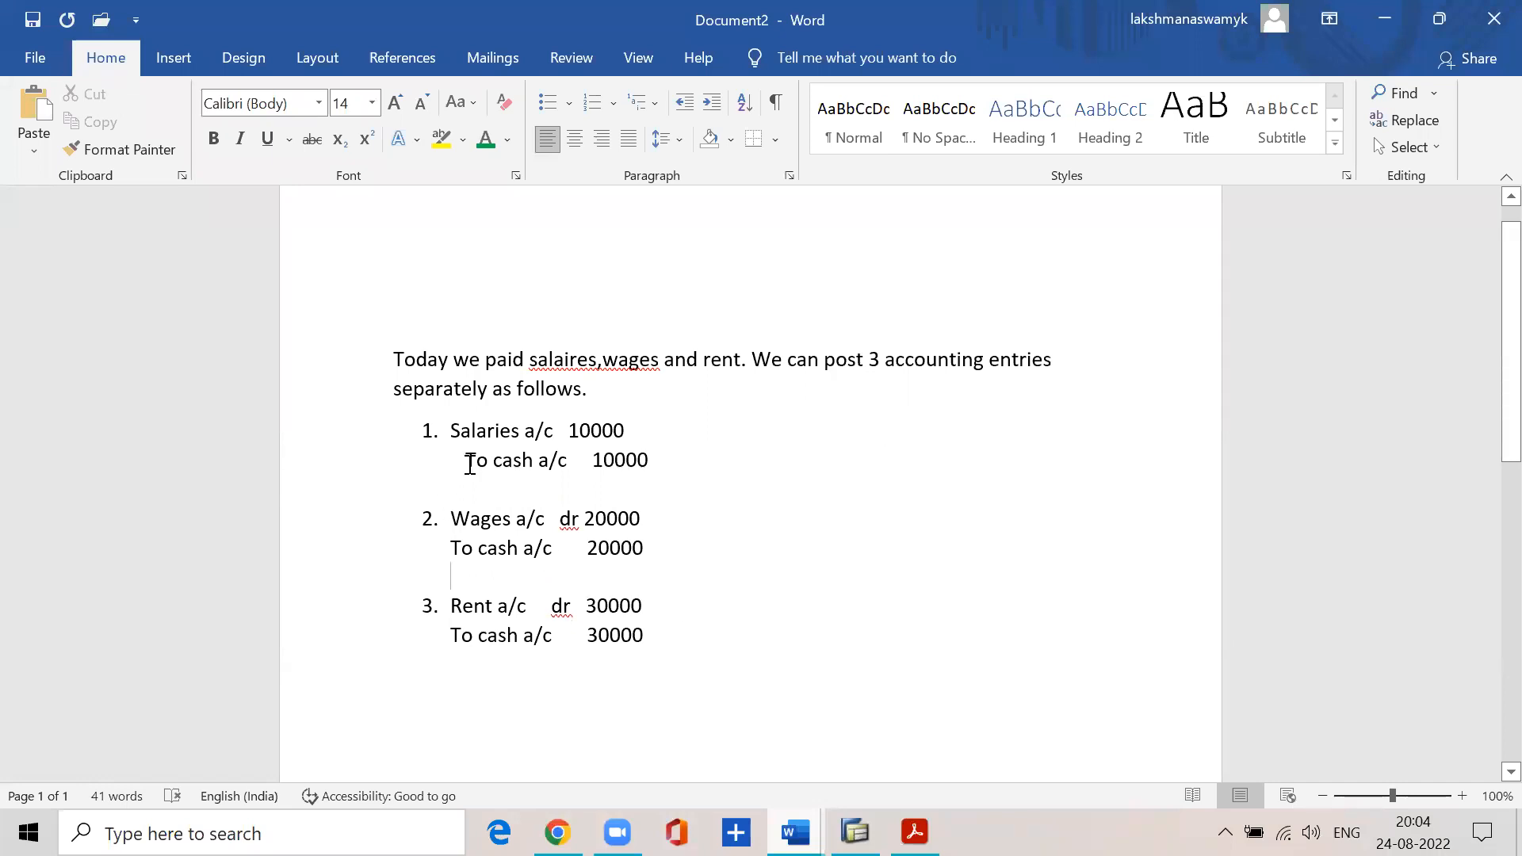
- Colour the "cash a/c" text and its amount green in all three entries
drag(495, 461, 650, 461)
click(482, 144)
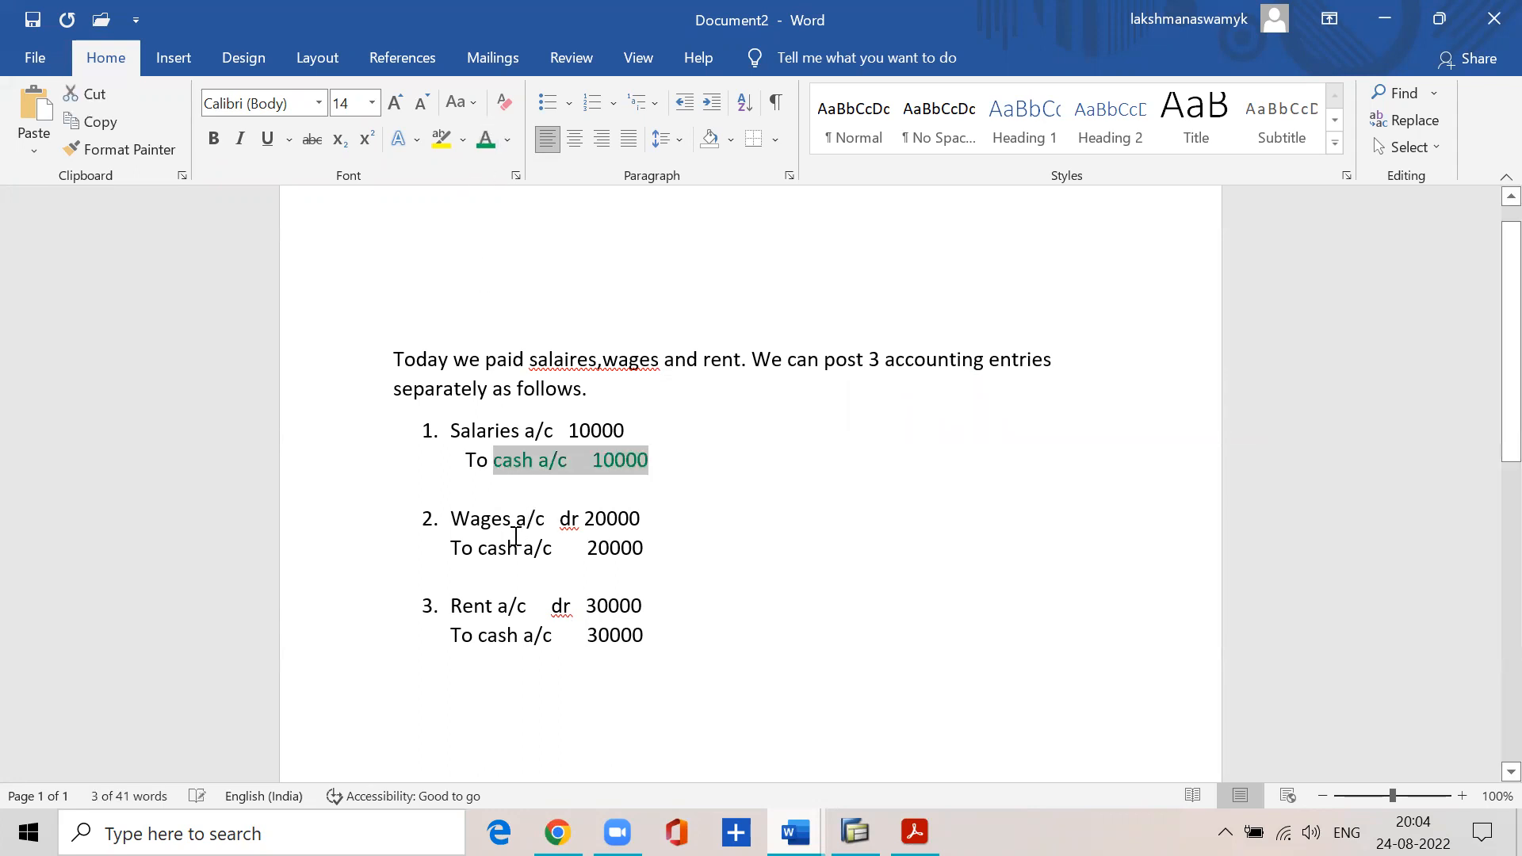
drag(478, 547, 652, 567)
click(483, 143)
drag(479, 636, 644, 644)
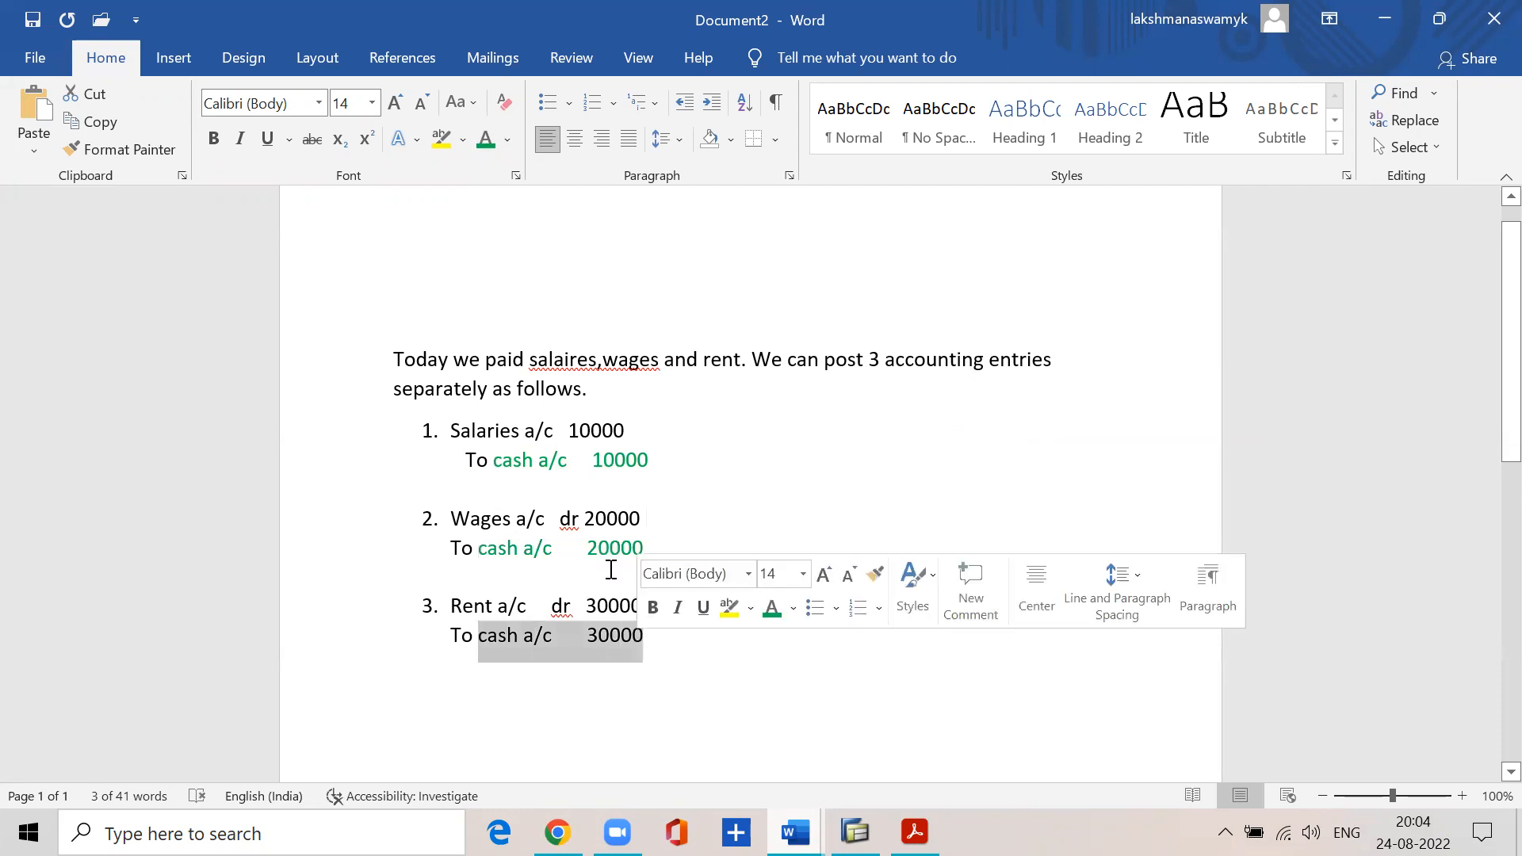
click(486, 142)
click(685, 590)
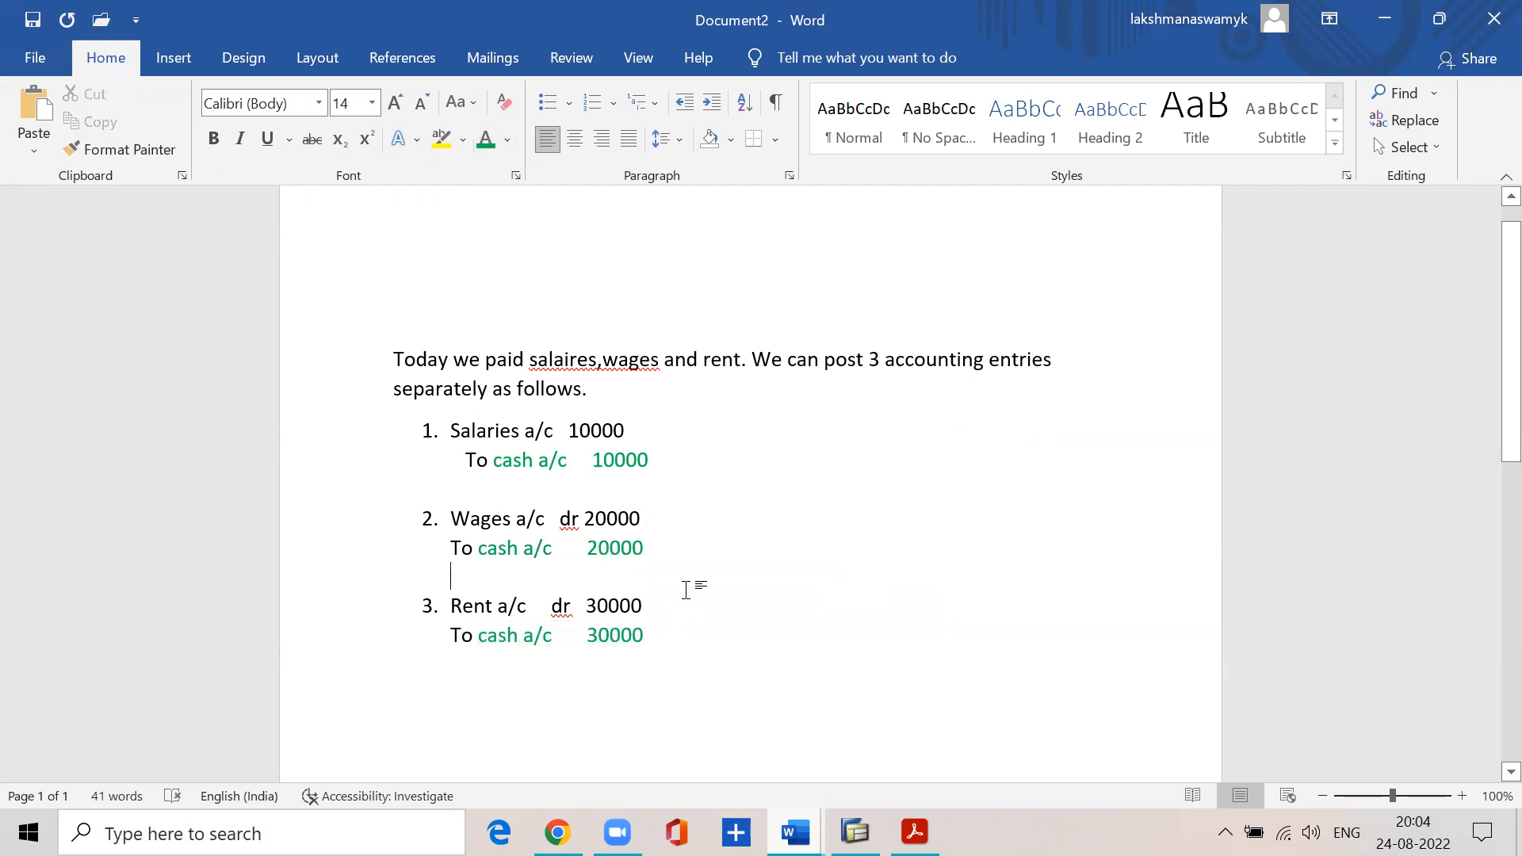
- Start a new line below the cash line of the rent entry
scroll(686, 591, down, 2)
click(669, 480)
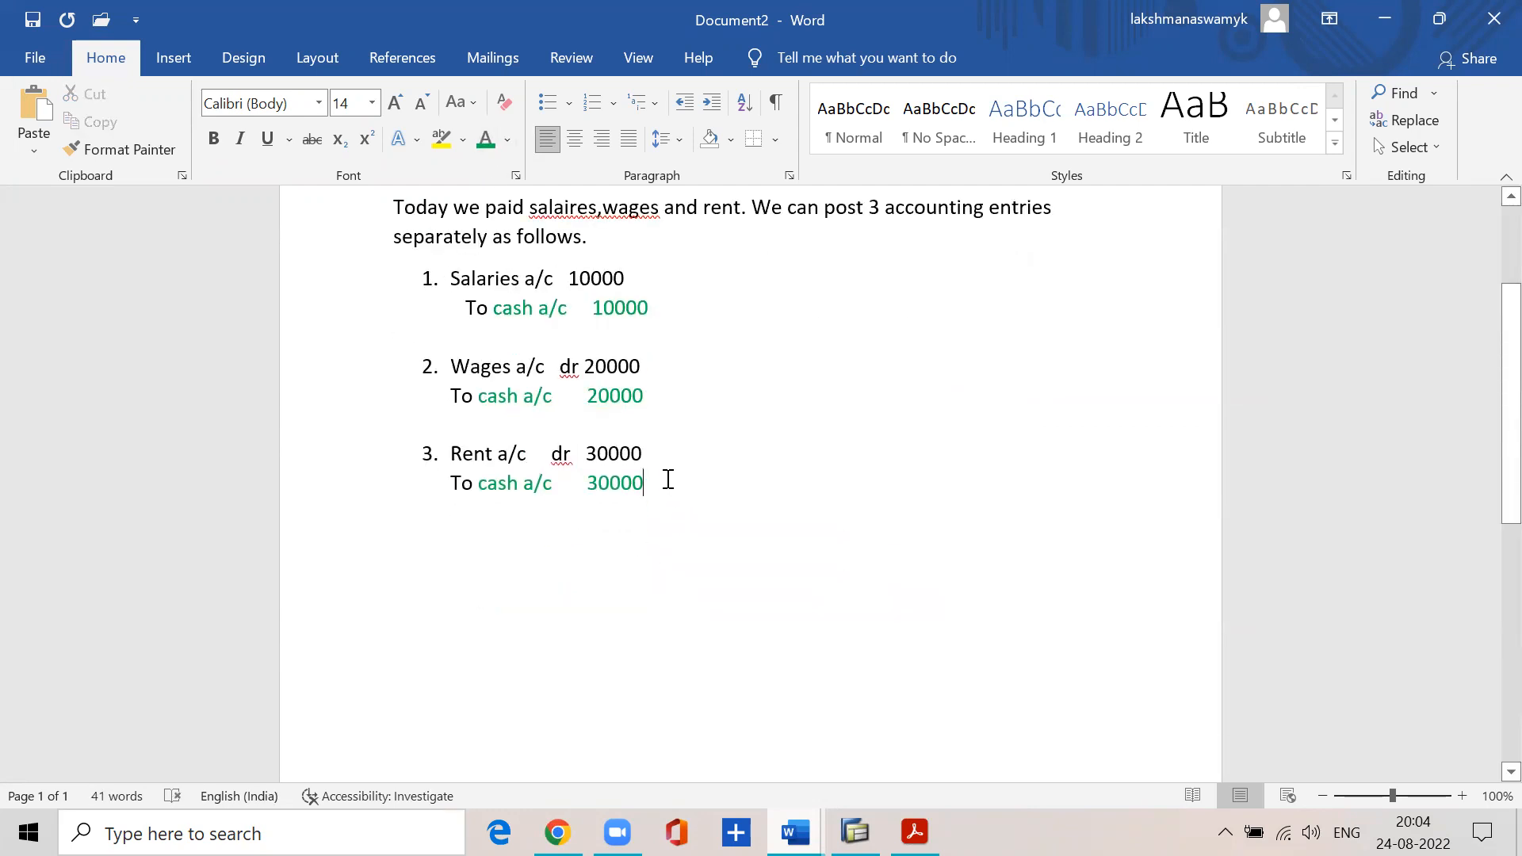
key(Return)
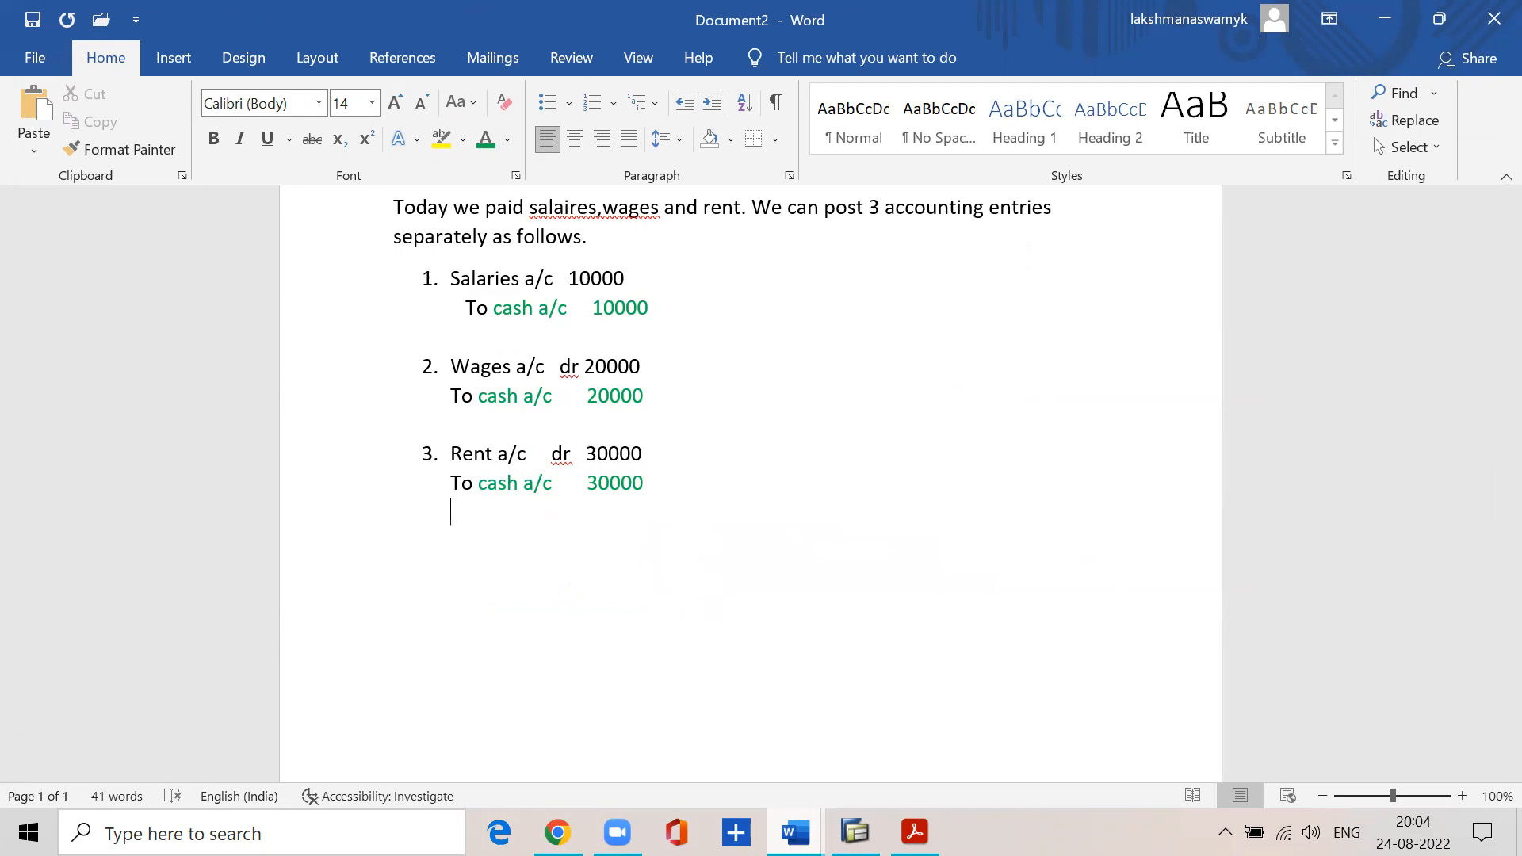
text(salaires a)
text(/c)
key(BackSpace)
key(BackSpace)
key(BackSpace)
key(BackSpace)
key(BackSpace)
key(BackSpace)
key(BackSpace)
key(BackSpace)
key(BackSpace)
key(BackSpace)
key(BackSpace)
key(BackSpace)
key(BackSpace)
- Set the font colour to black and write "Salaries a/c dr 10000" below the three entries, correcting the spelling of Salaries
click(505, 141)
click(489, 171)
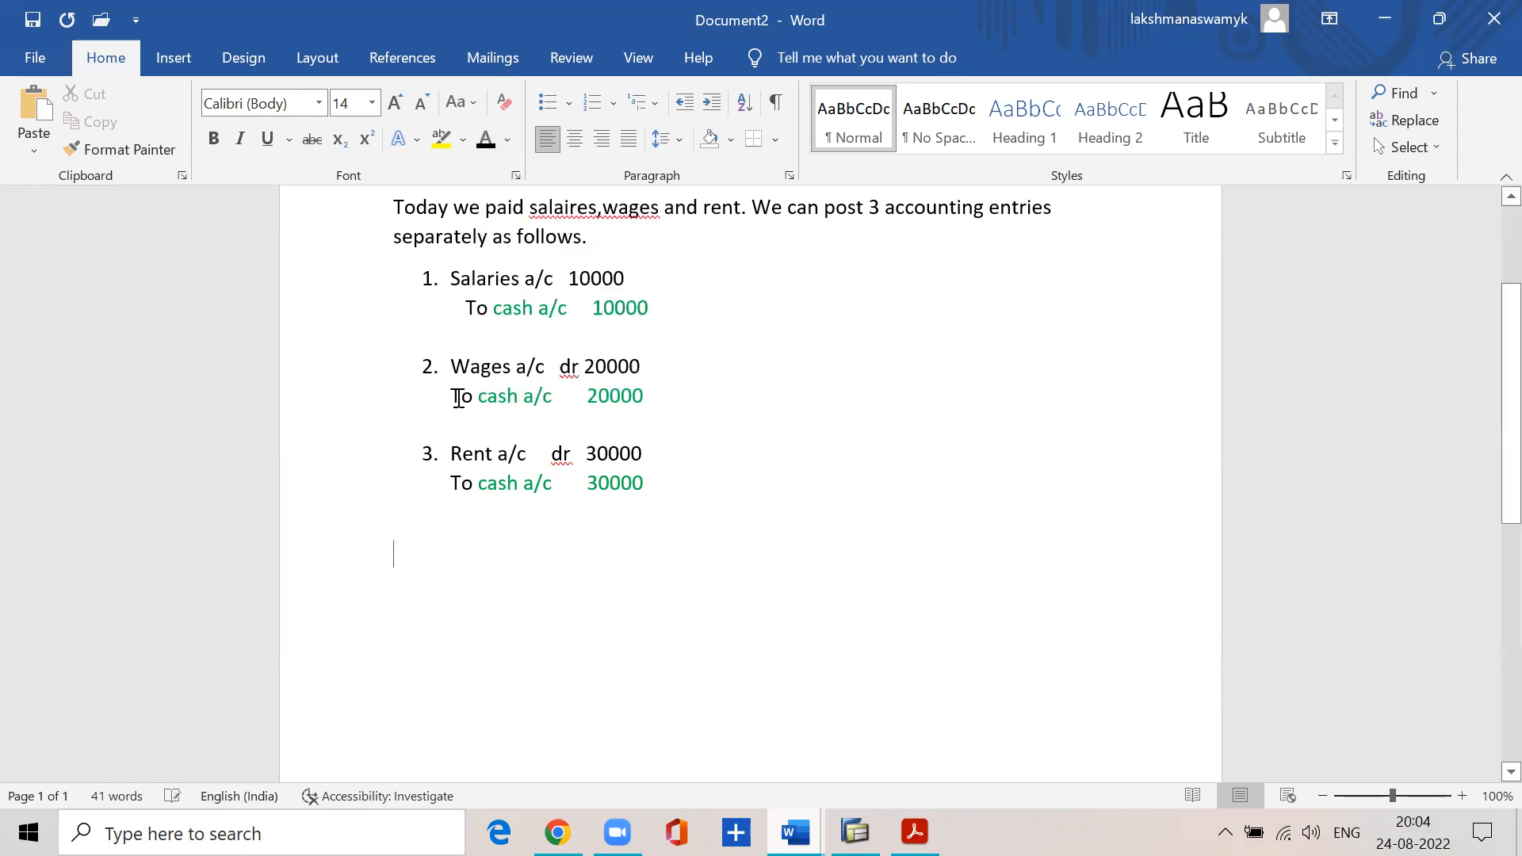
text(salaires a/c)
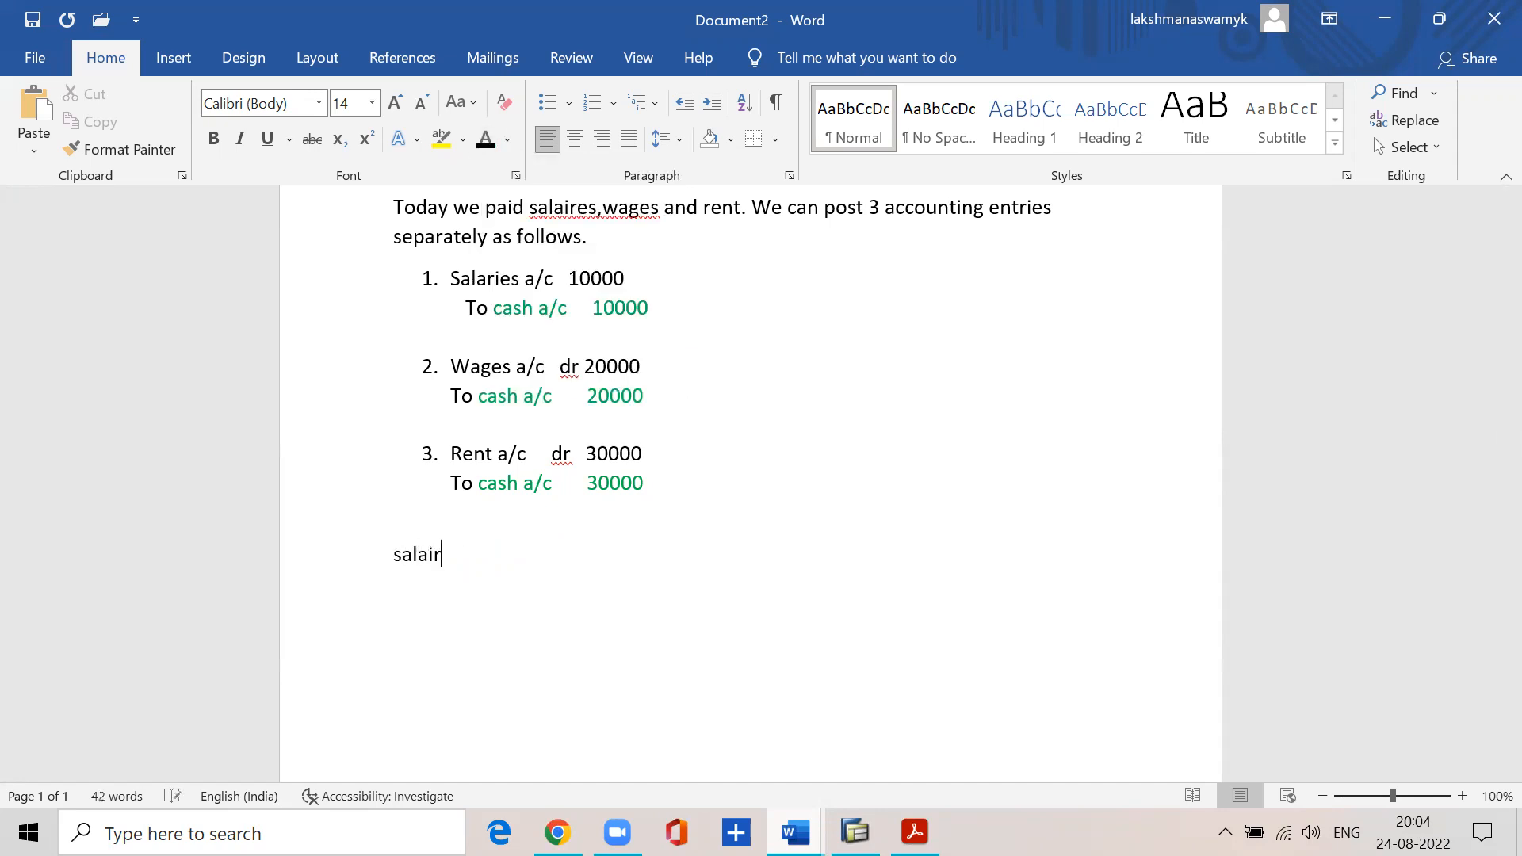
key(BackSpace)
key(BackSpace)
key(BackSpace)
key(BackSpace)
key(BackSpace)
key(BackSpace)
key(BackSpace)
key(BackSpace)
text(ries a/c	dr )
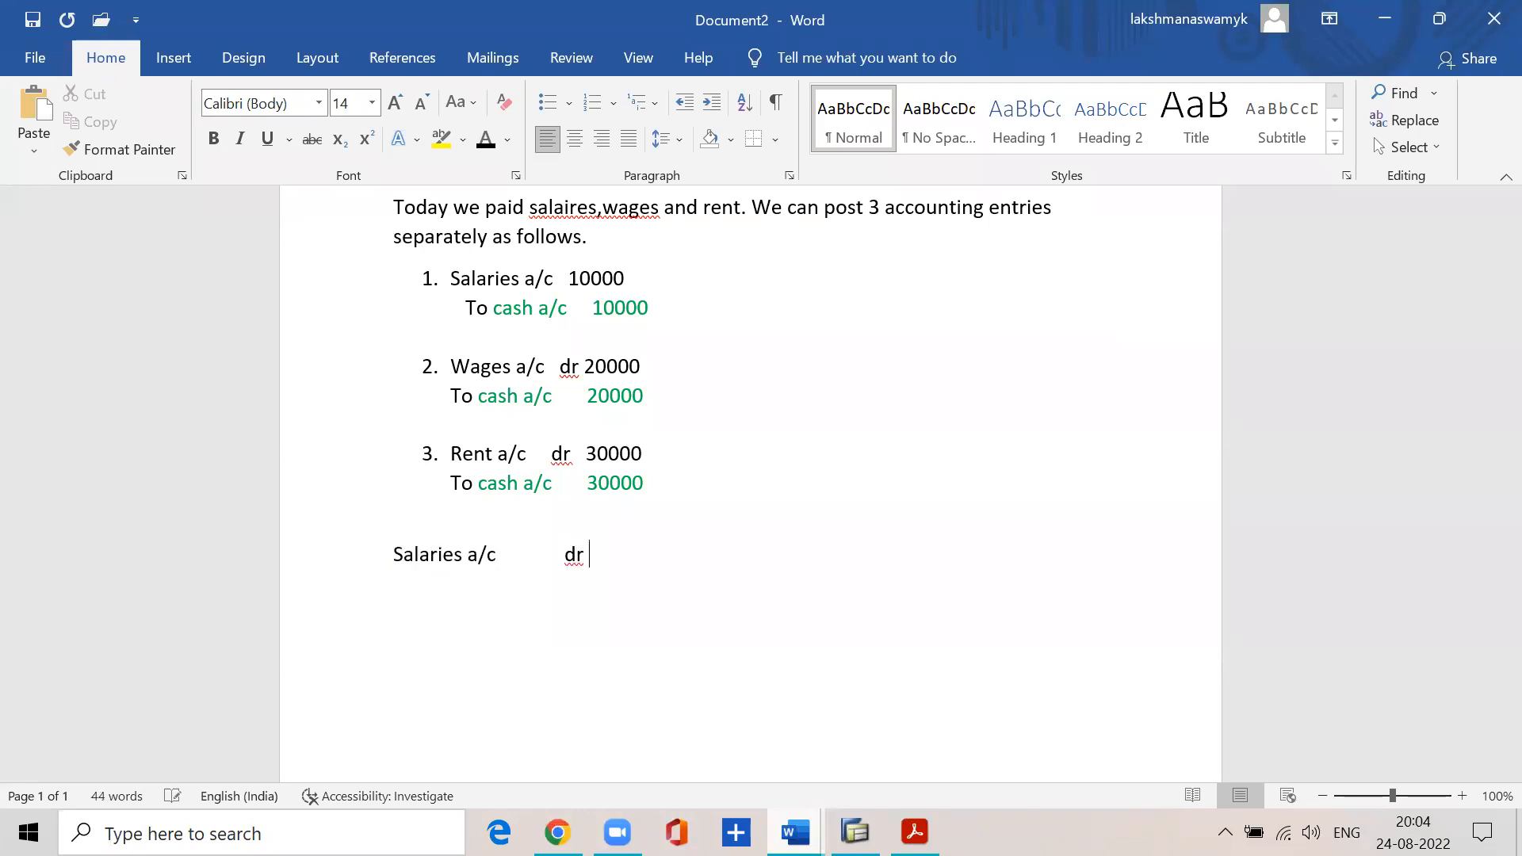
text(10000)
- Add the line "Wages a/c dr 20000" below the salaries line, aligning its amount with the one above
key(Return)
text(wages a/c                      )
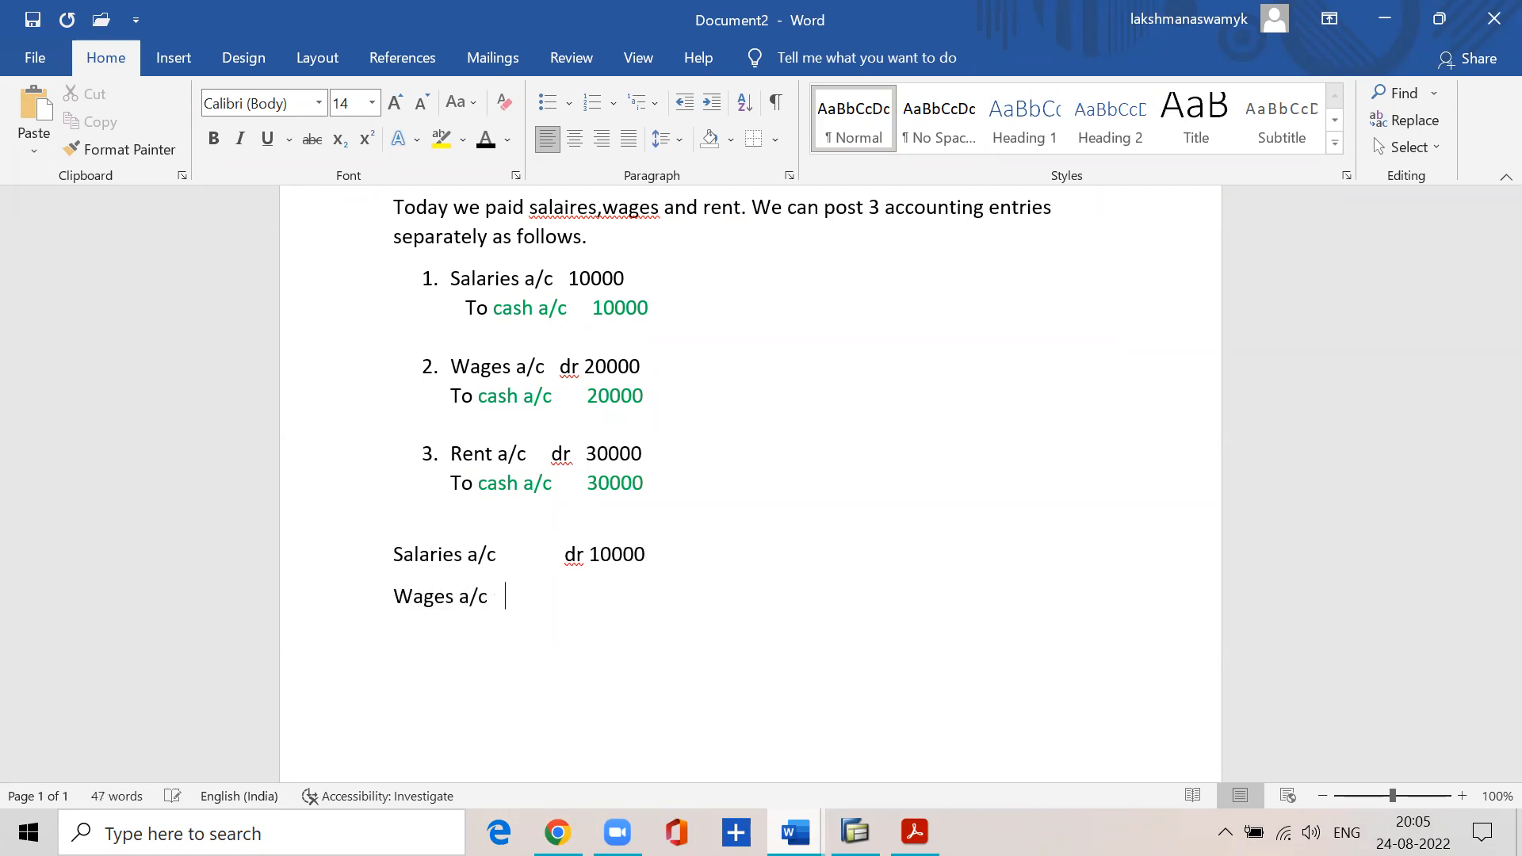
text(dr 20000)
- Complete the combined entry with the lines "Rent a/c dr 30000" and "To cash a/c 60000"
key(Return)
text(rent a/c )
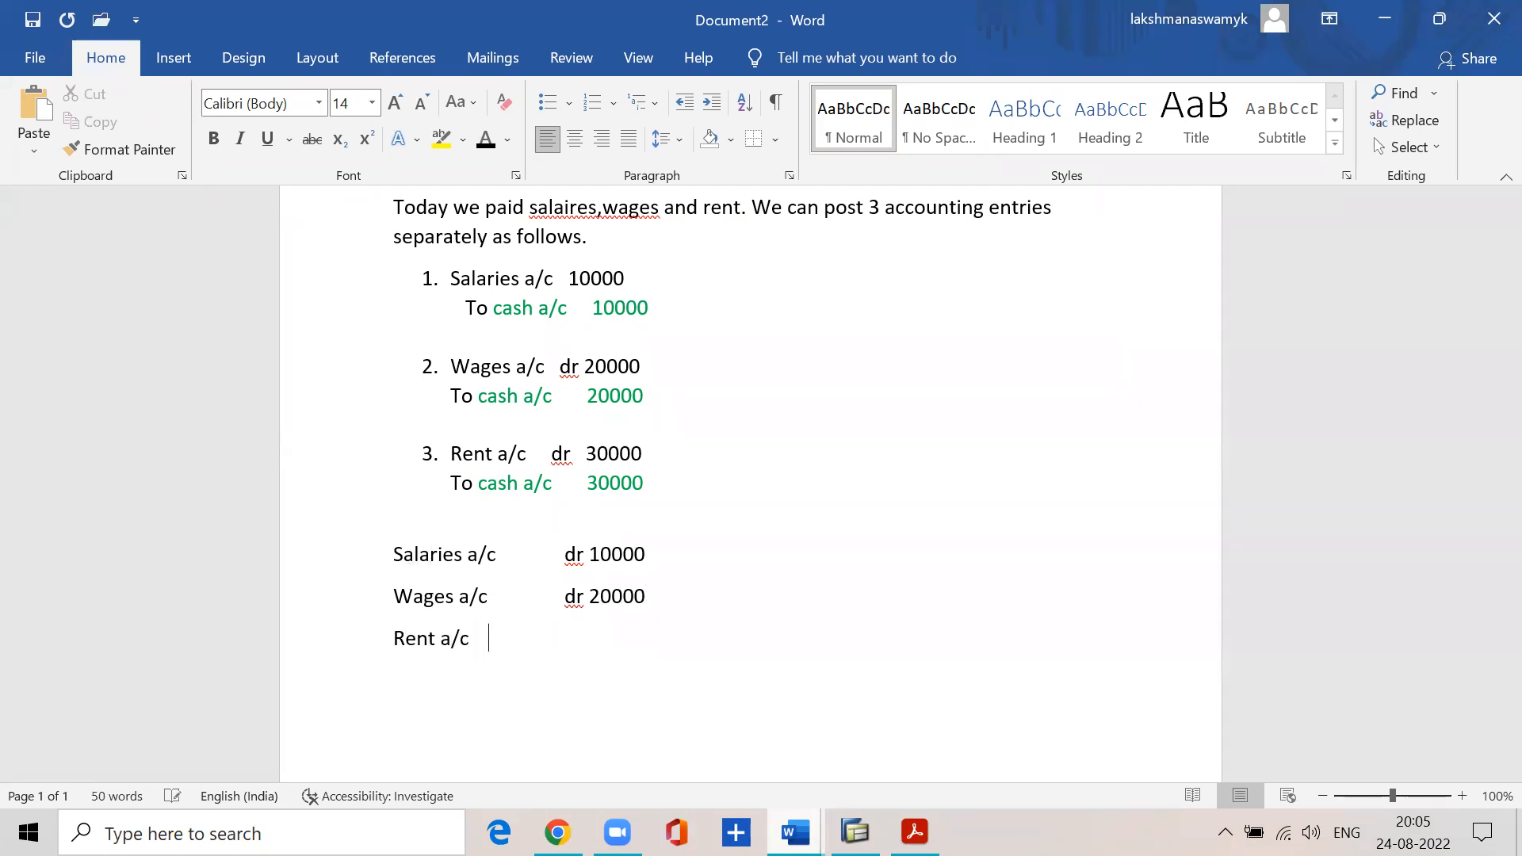
text(dr 30000To cahs a/)
key(BackSpace)
key(BackSpace)
key(BackSpace)
key(BackSpace)
key(BackSpace)
text(sh)
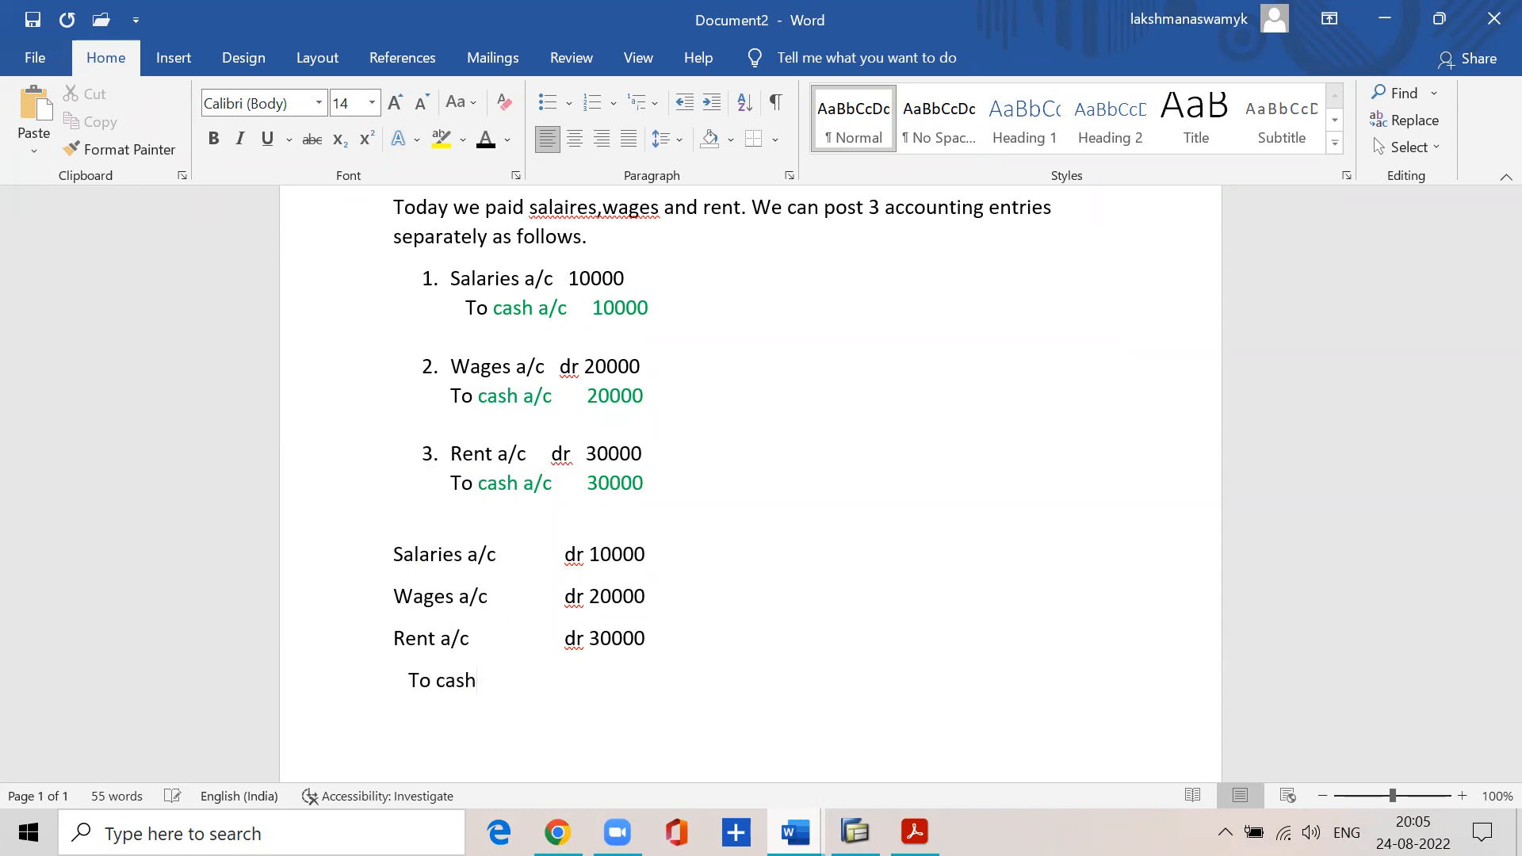
text( a/c 60000)
- Highlight the four lines of the combined entry to compare them with the three separate entries
drag(394, 554, 690, 687)
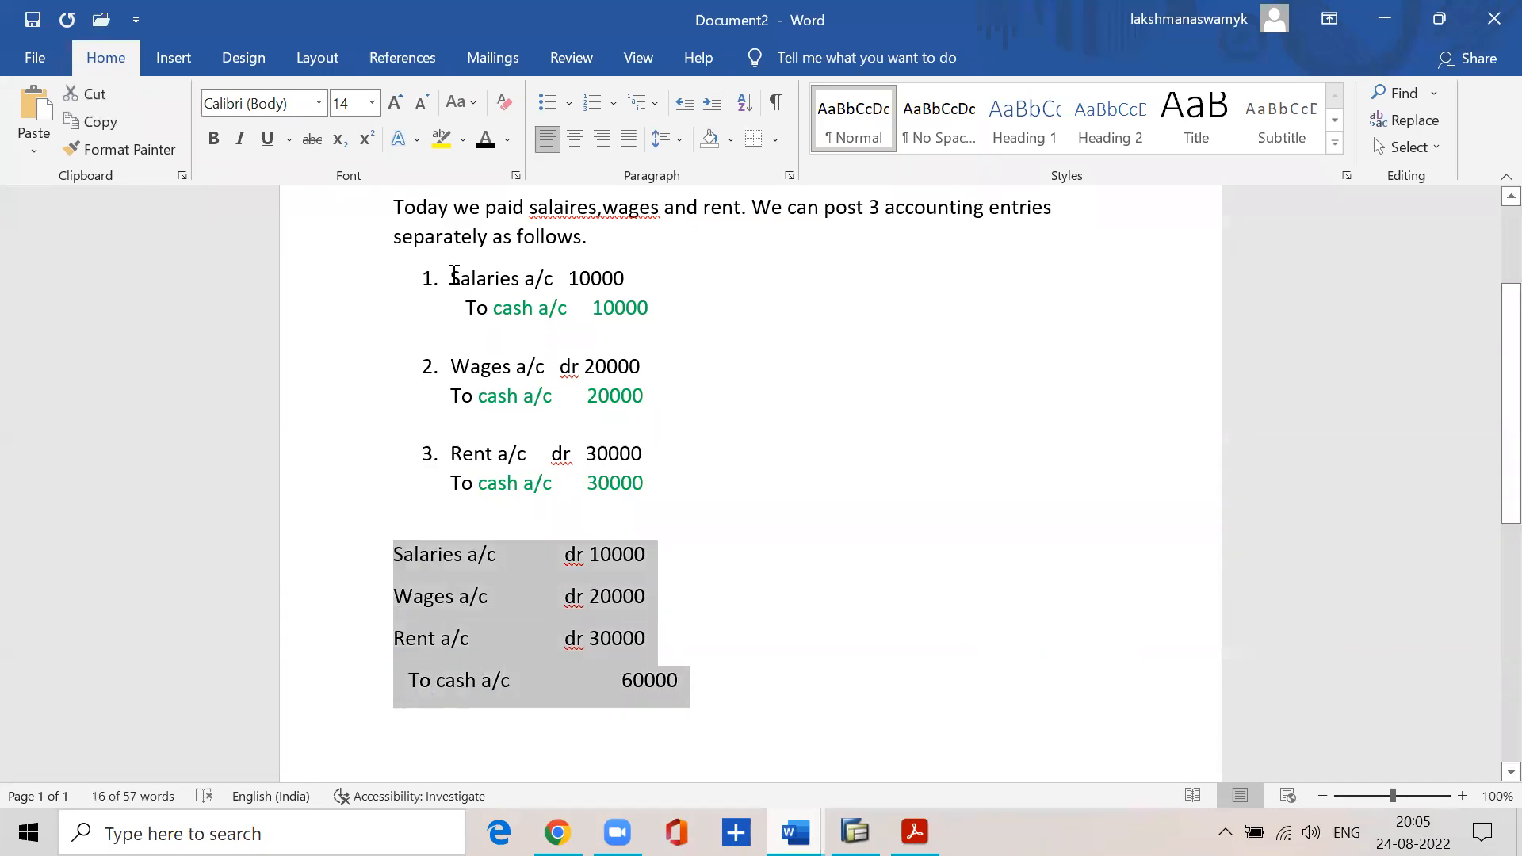
click(496, 567)
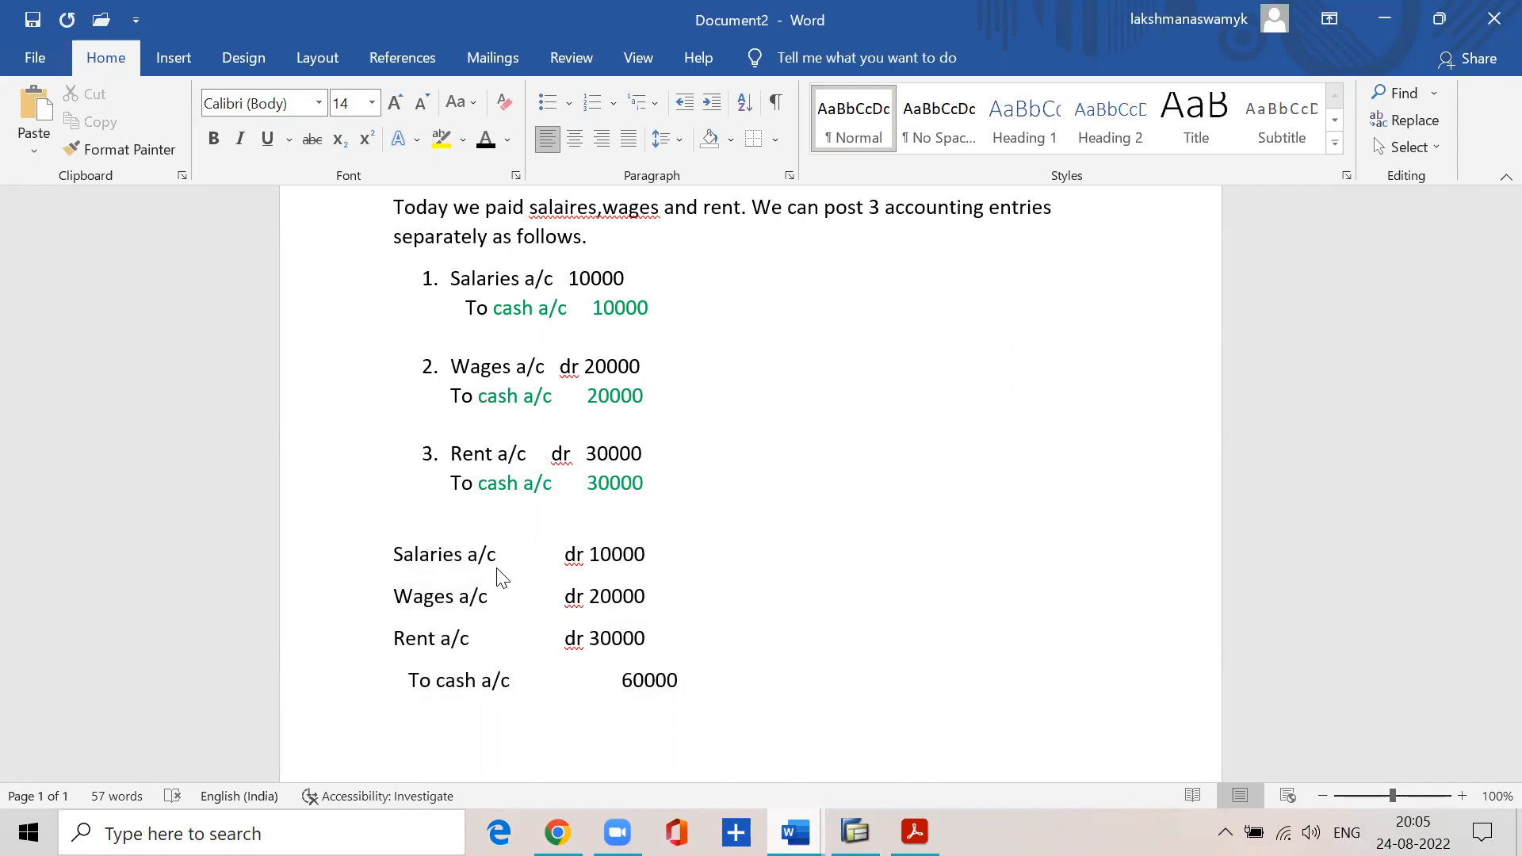
drag(397, 546, 708, 733)
- Switch to SAP, enter document date 24.8.2022 in the posting header and go to the first line item's account
click(850, 781)
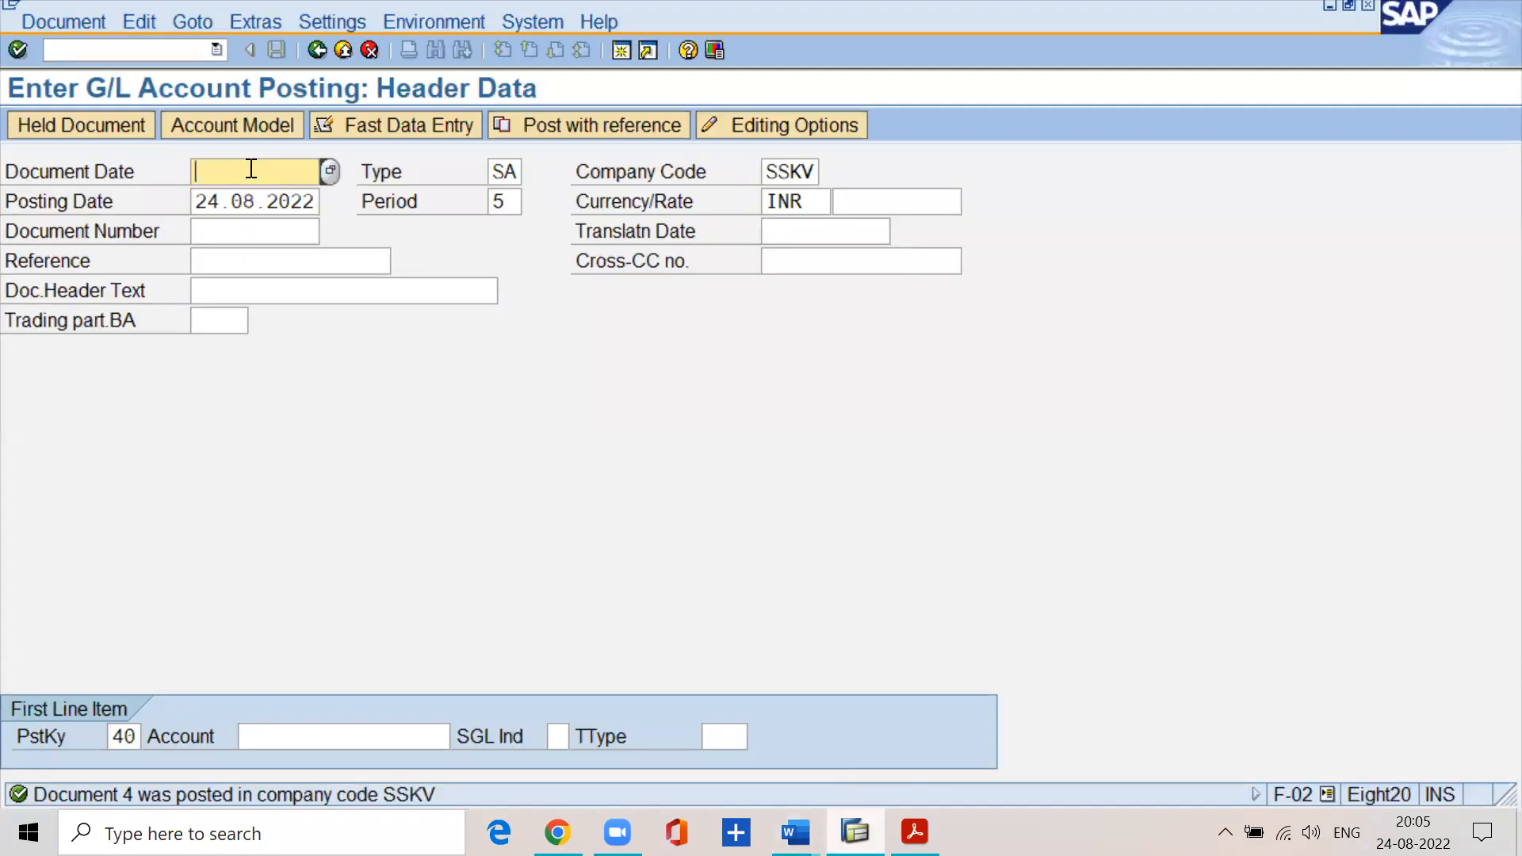
text(24.8.2022)
key(Tab)
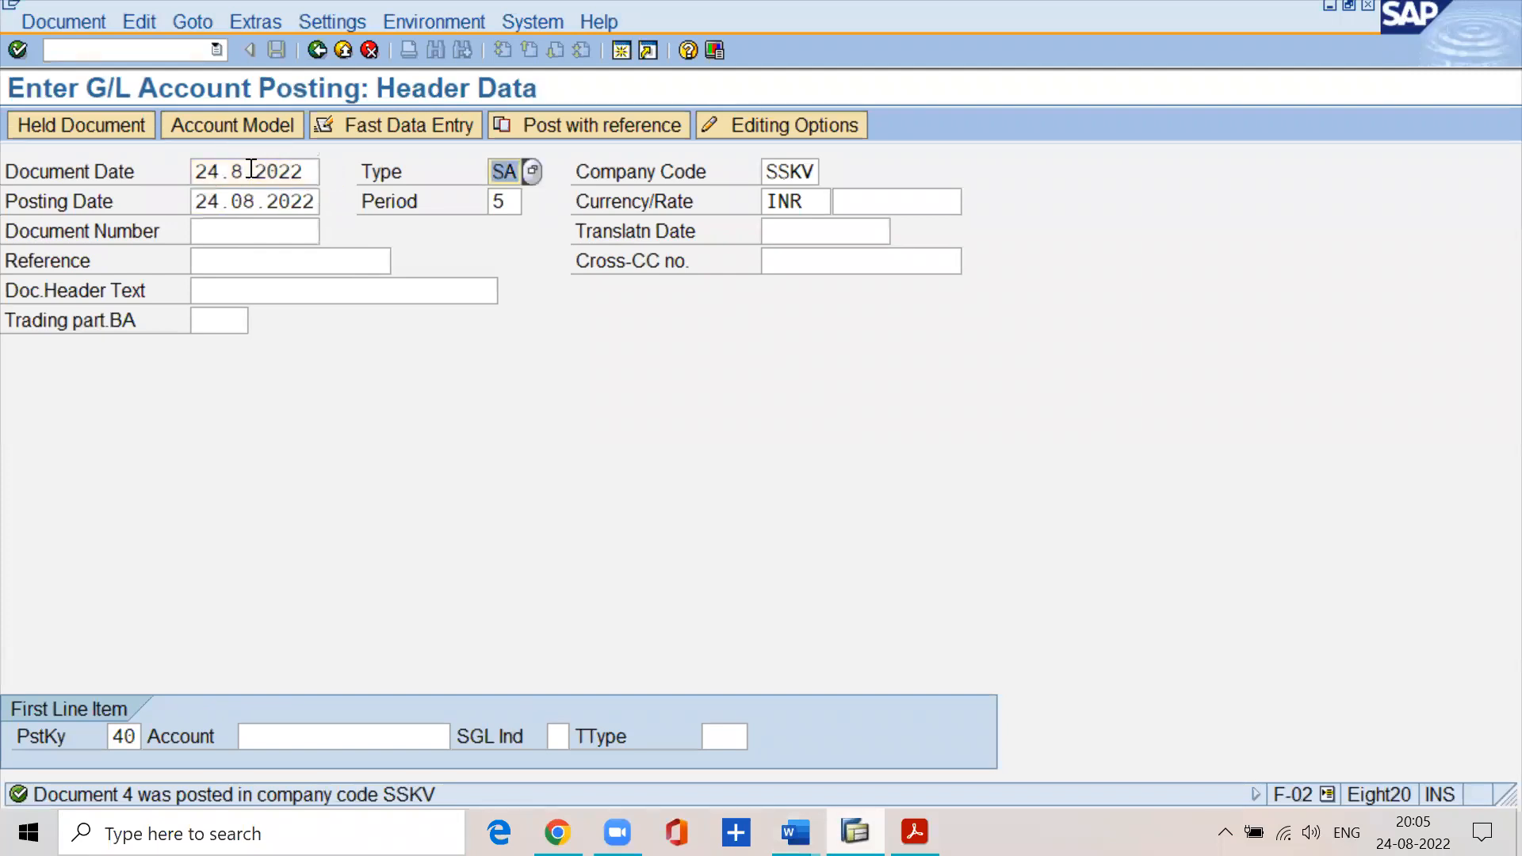
key(Tab)
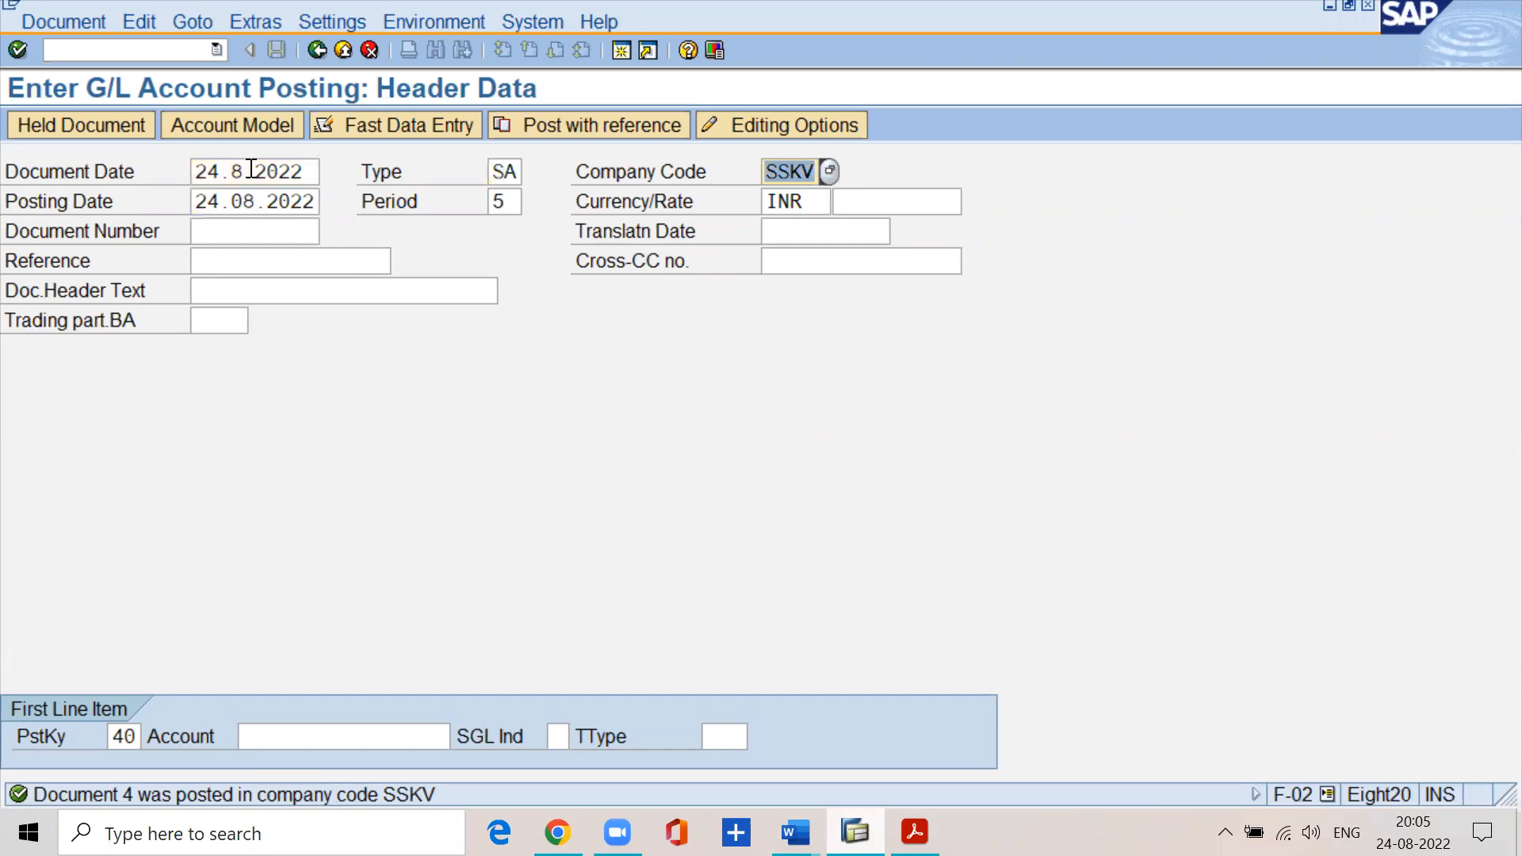
key(Tab)
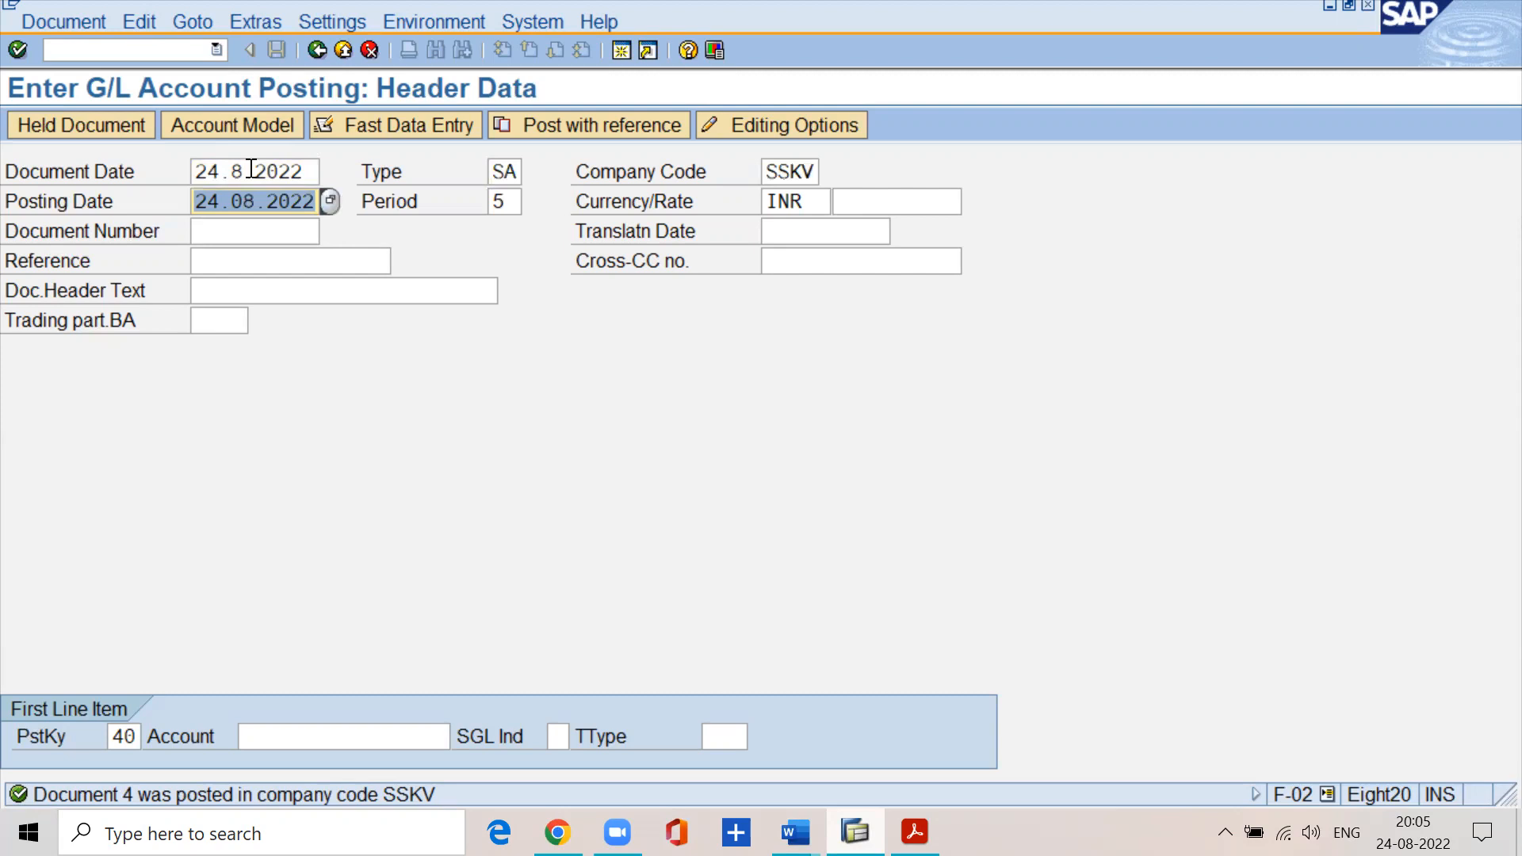
key(Tab)
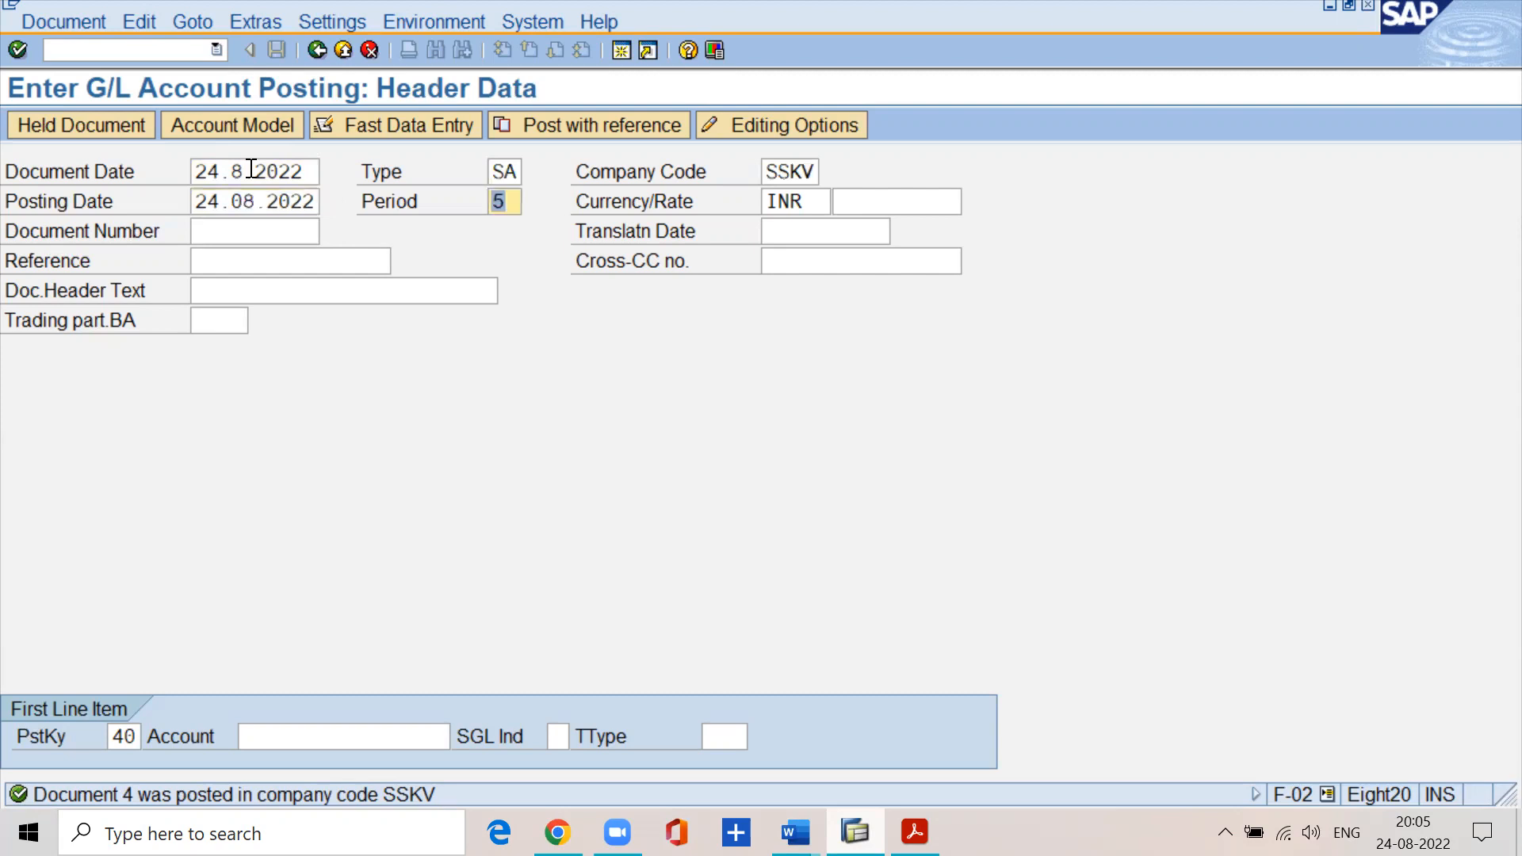
key(Tab)
key(Tab)
key(Tab)
key(Tab)
key(Tab)
key(Tab)
key(Tab)
key(Tab)
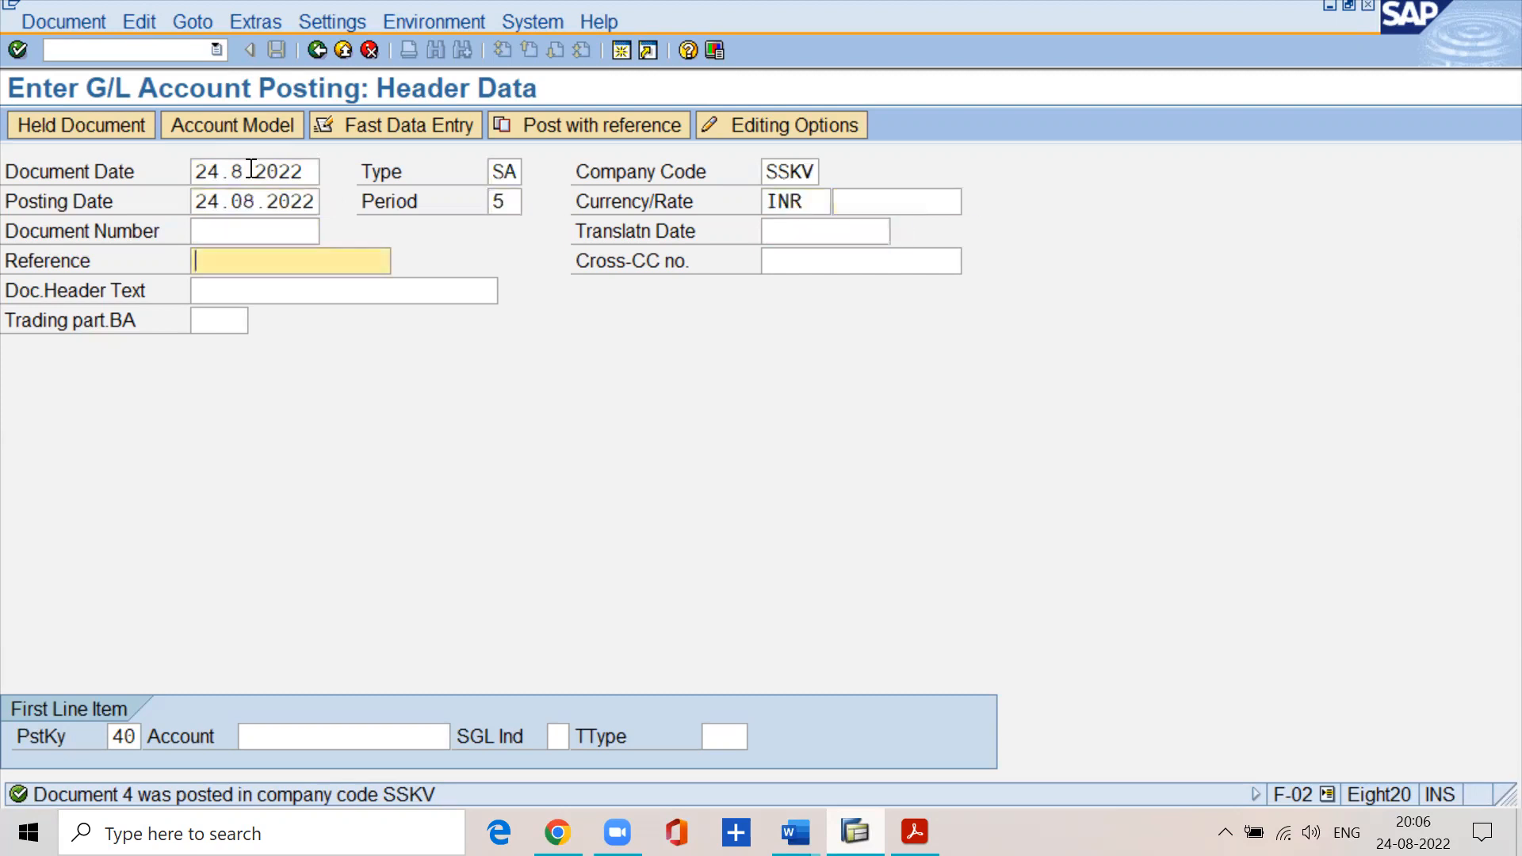
key(Tab)
key(Tab)
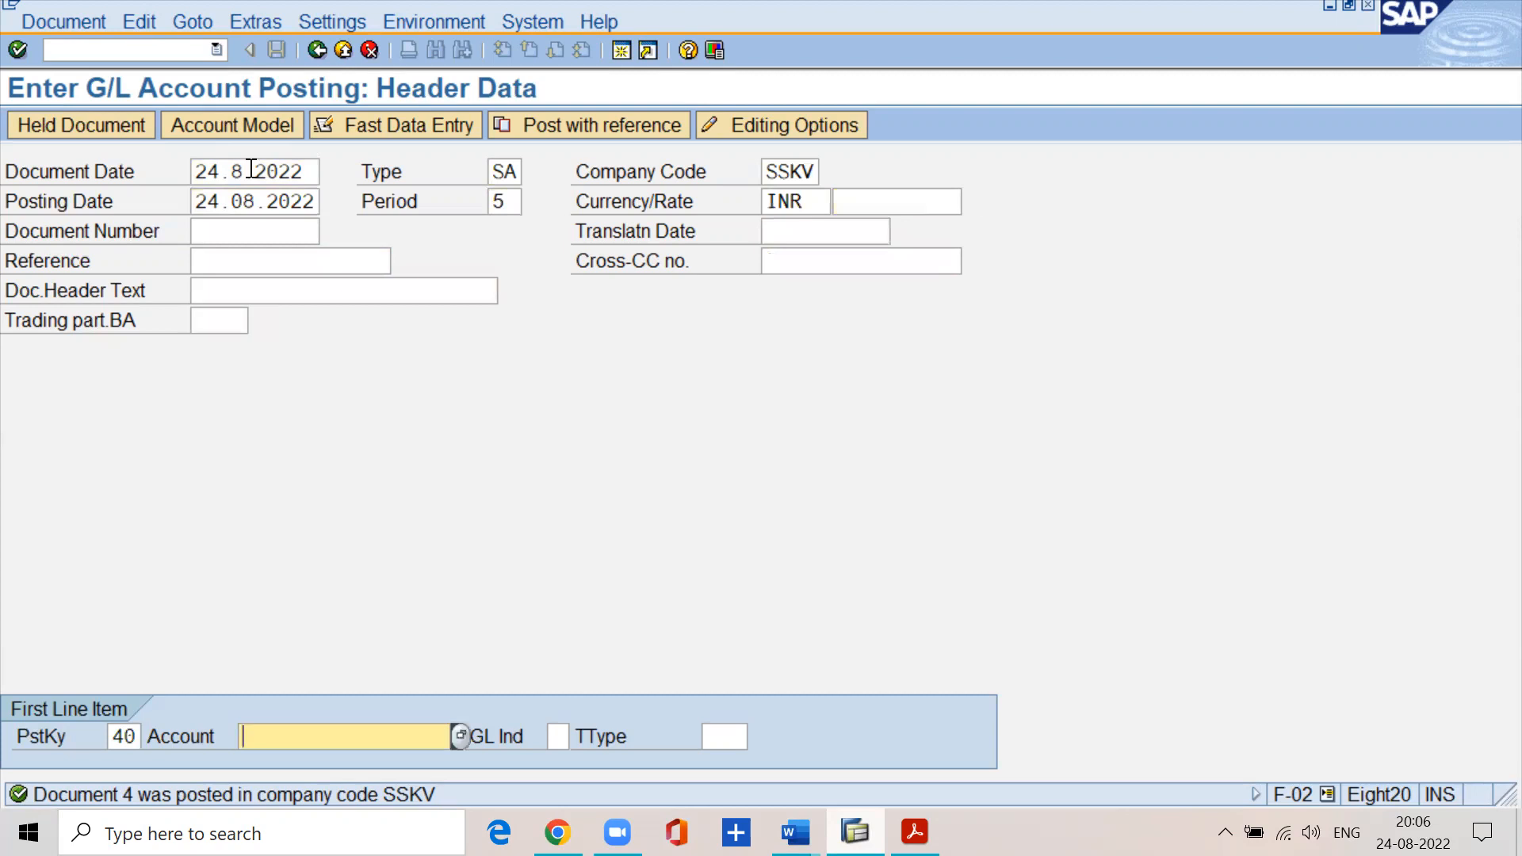
- Check the salaries line of the combined entry in Word's Document2 and return to the SAP posting header
mouse_move(795, 832)
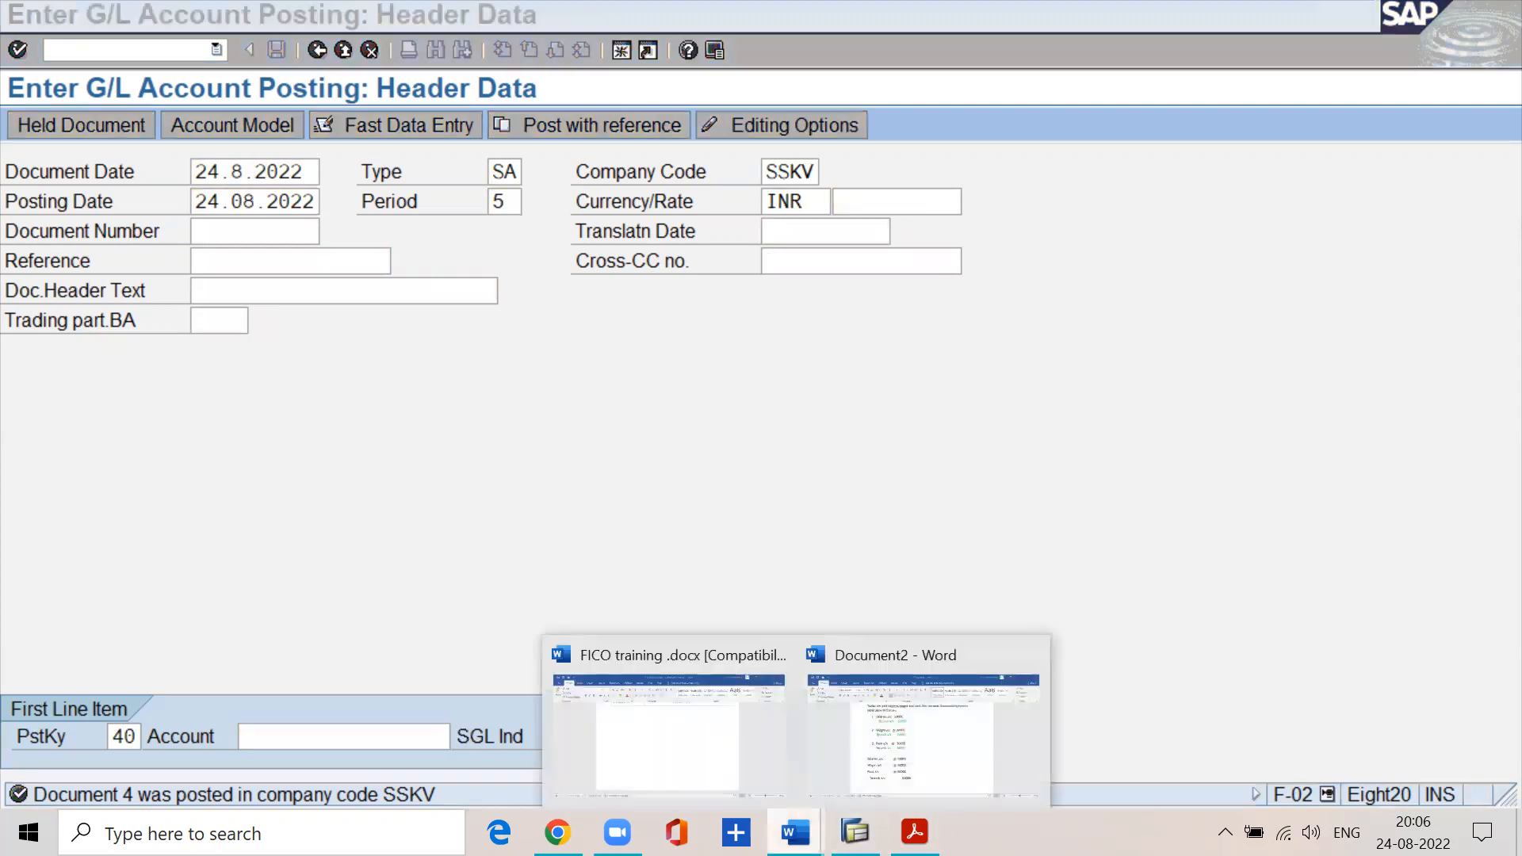
click(880, 769)
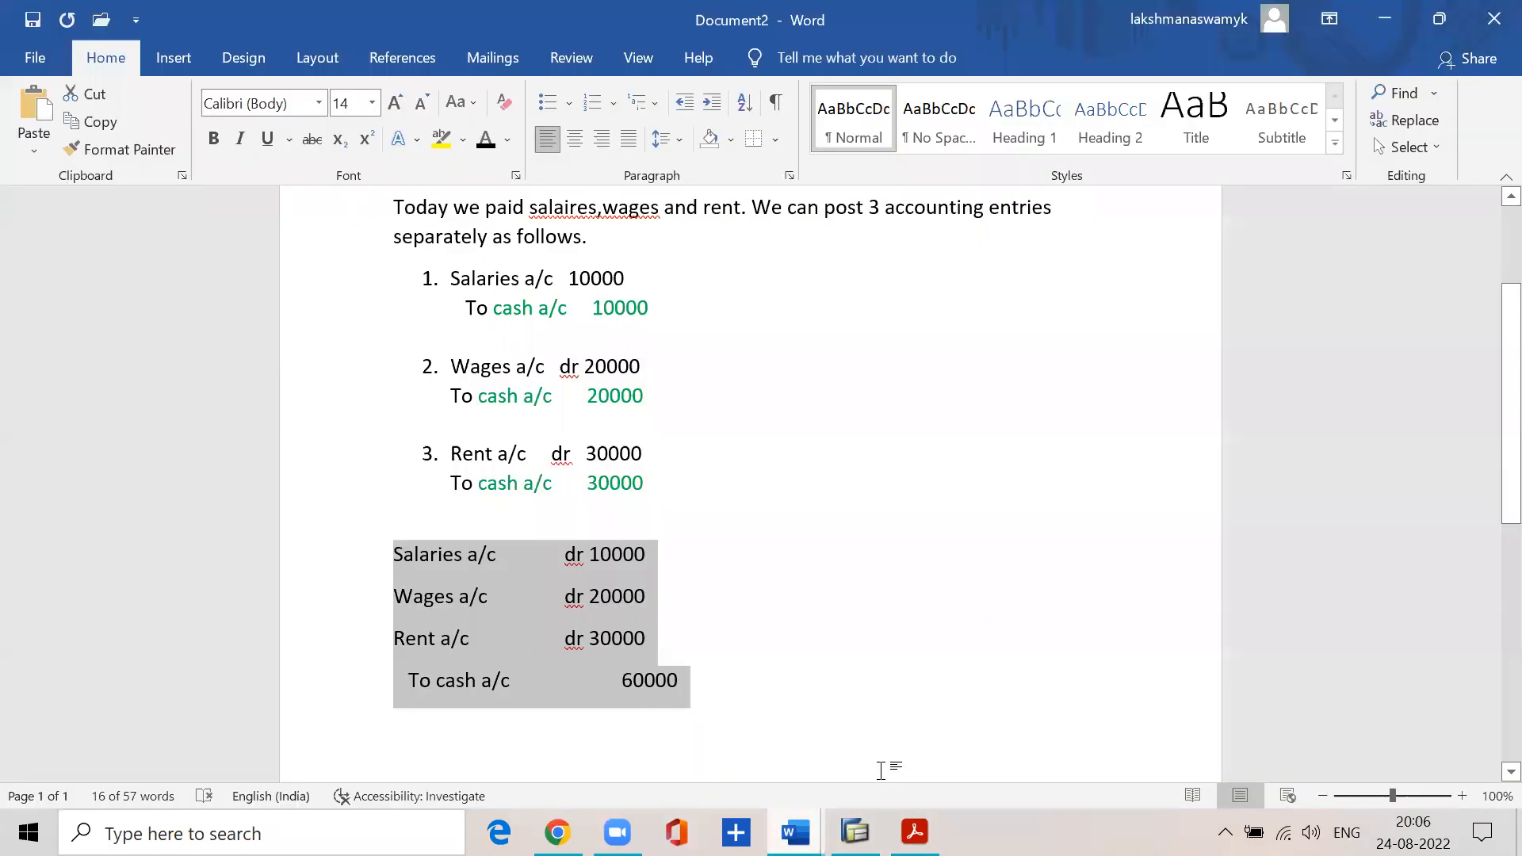
click(490, 559)
click(1366, 31)
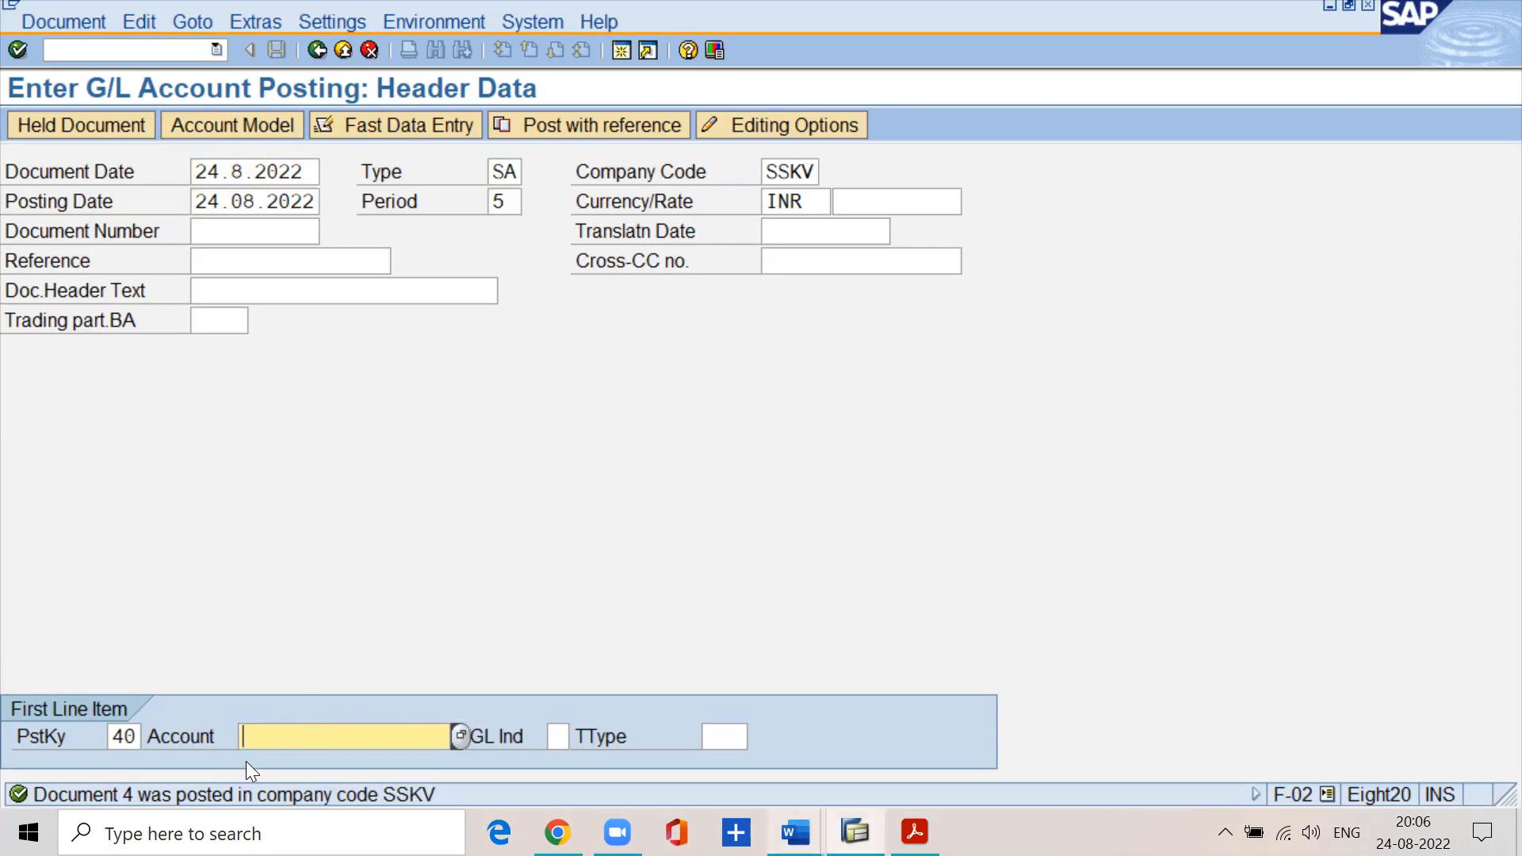
- Enter G/L account 400100 as the first debit item with an amount of 10000
text(400100)
key(Return)
text(10000)
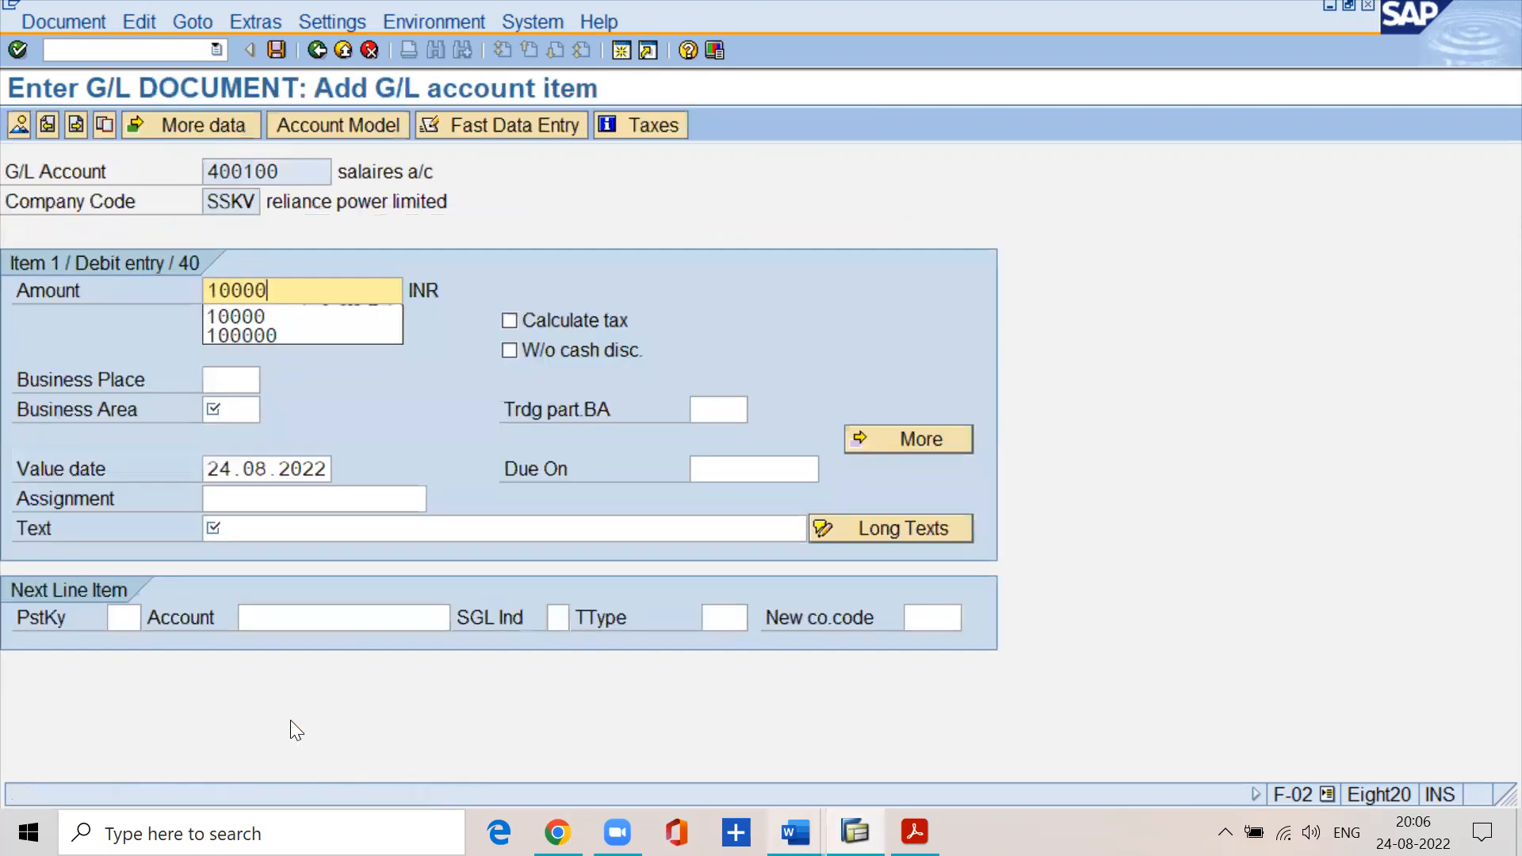
- Set the salaries item's business area to sskv and its text to "being salaires paid"
key(Tab)
key(Tab)
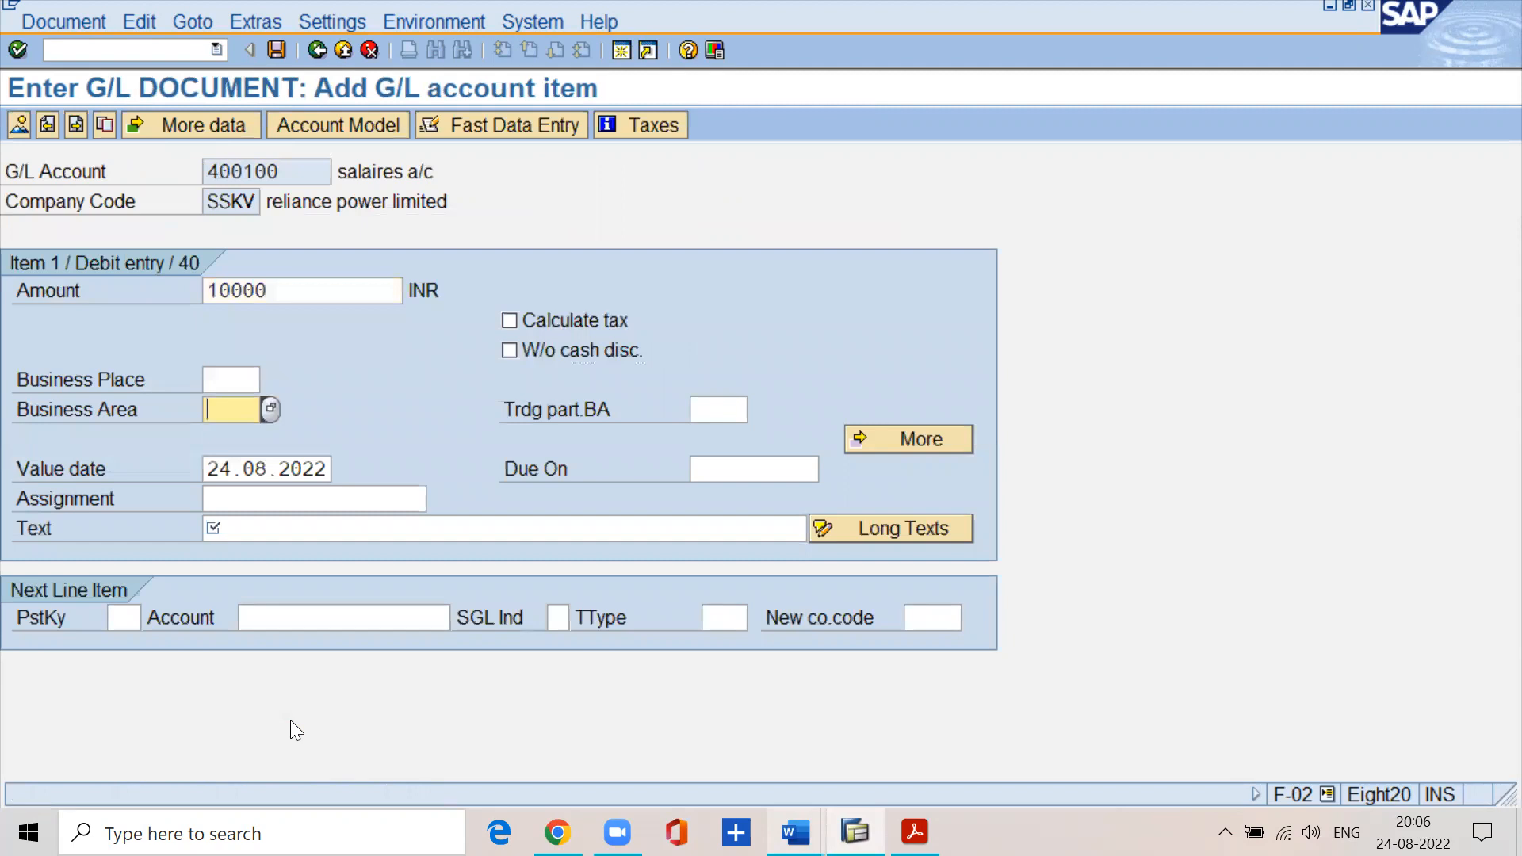
text(sskv)
key(Tab)
key(Tab)
key(Tab)
key(Tab)
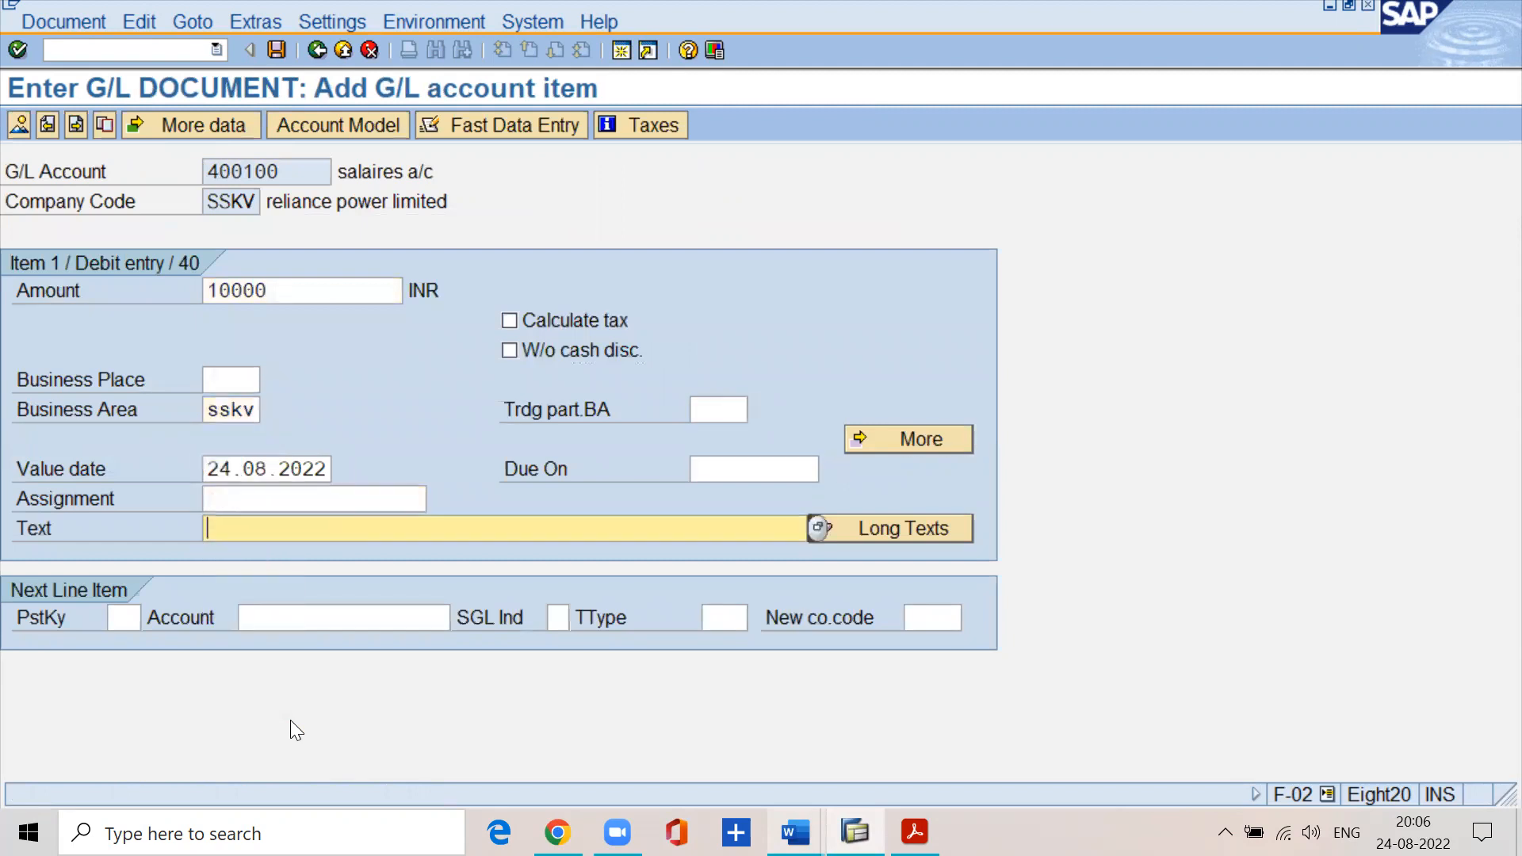
text(being)
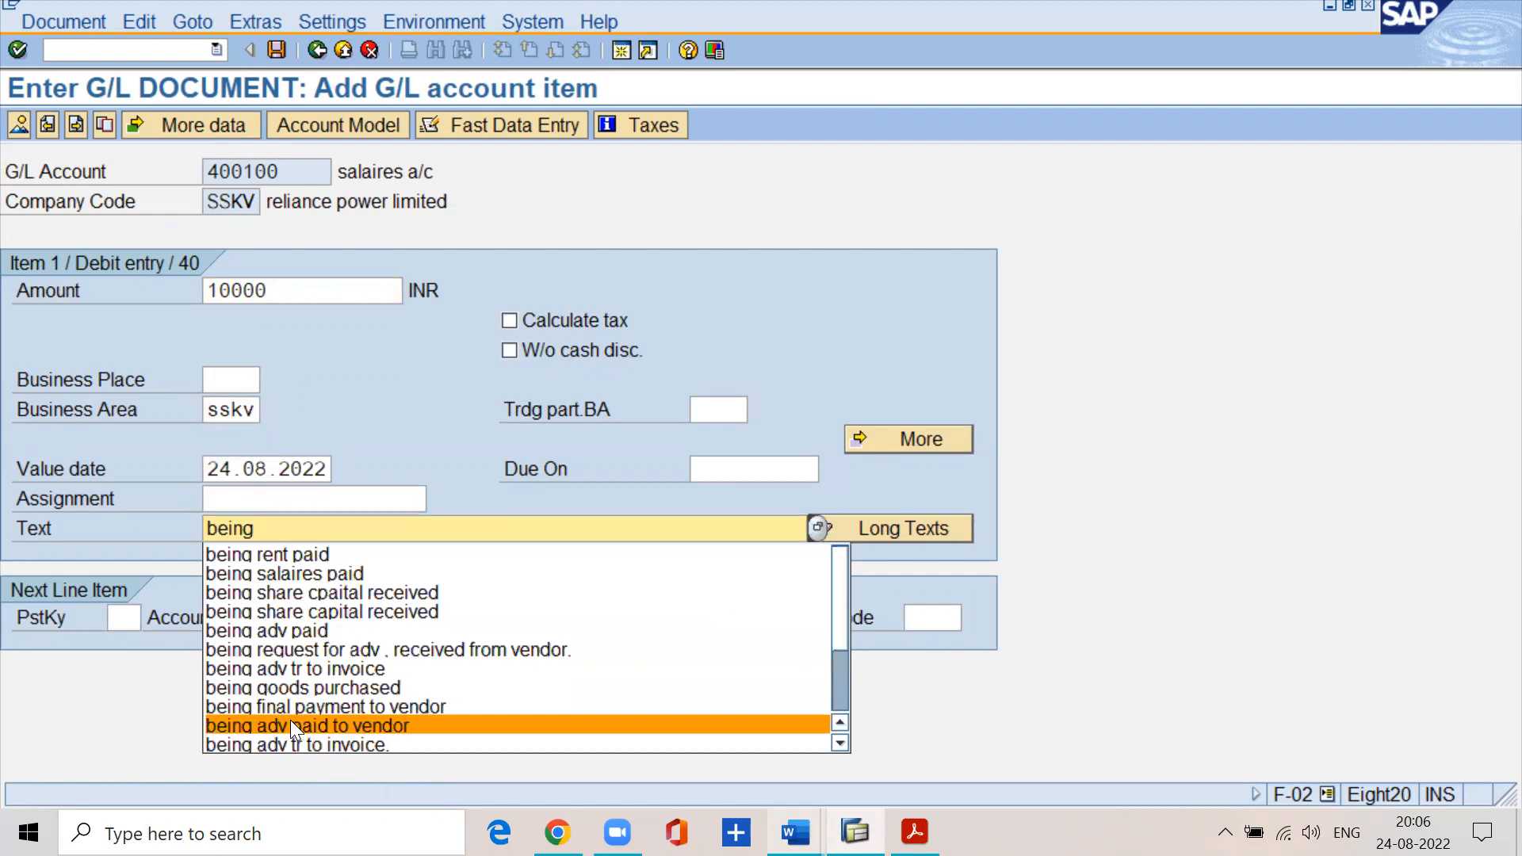
text( salaires paid)
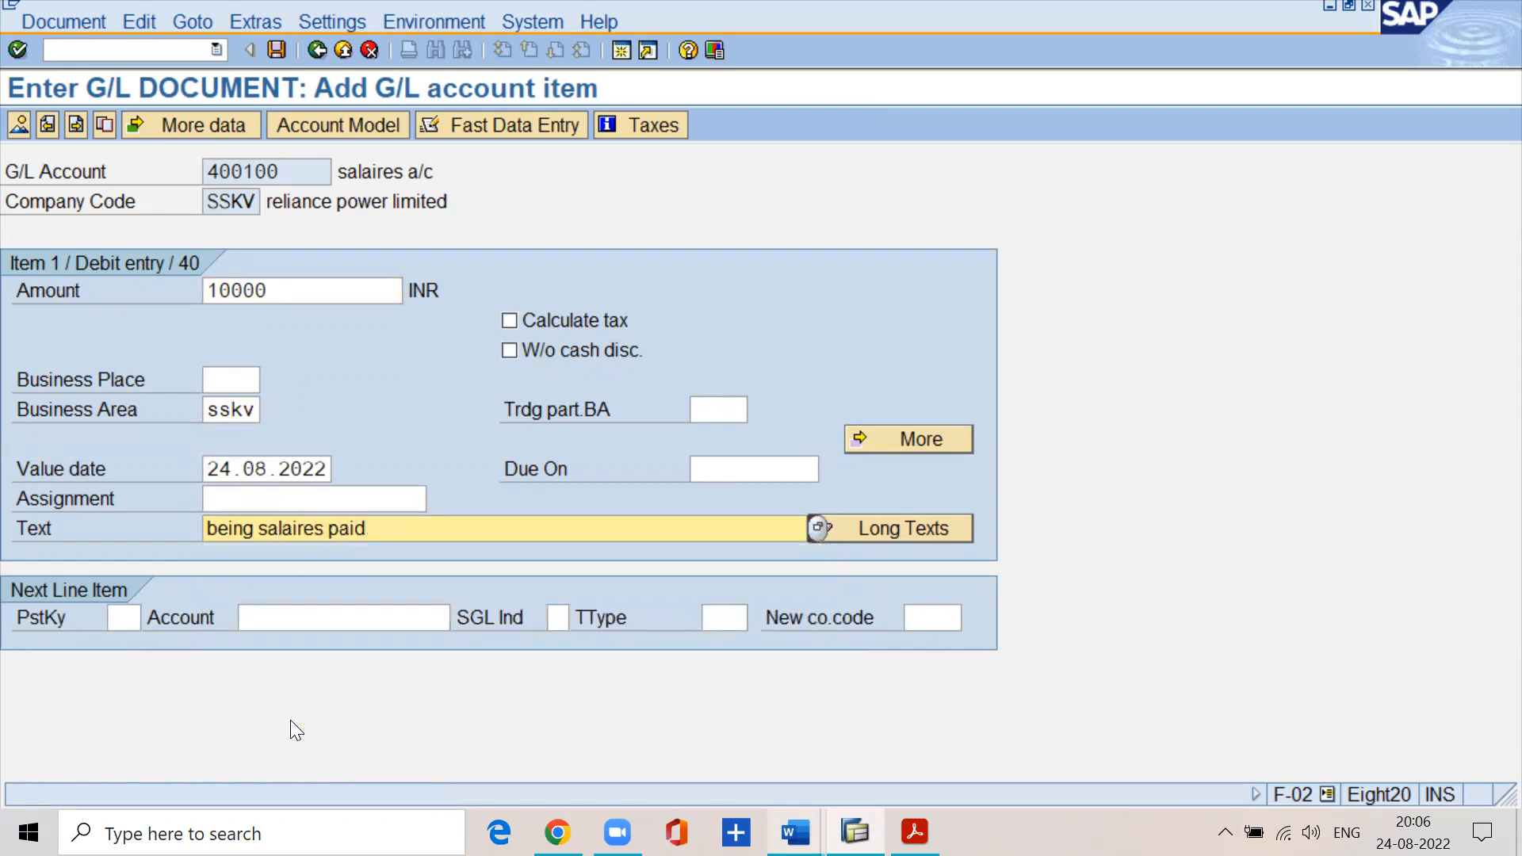
- Check the wages line of the combined entry in Word's Document2 and return to the SAP posting screen
click(795, 832)
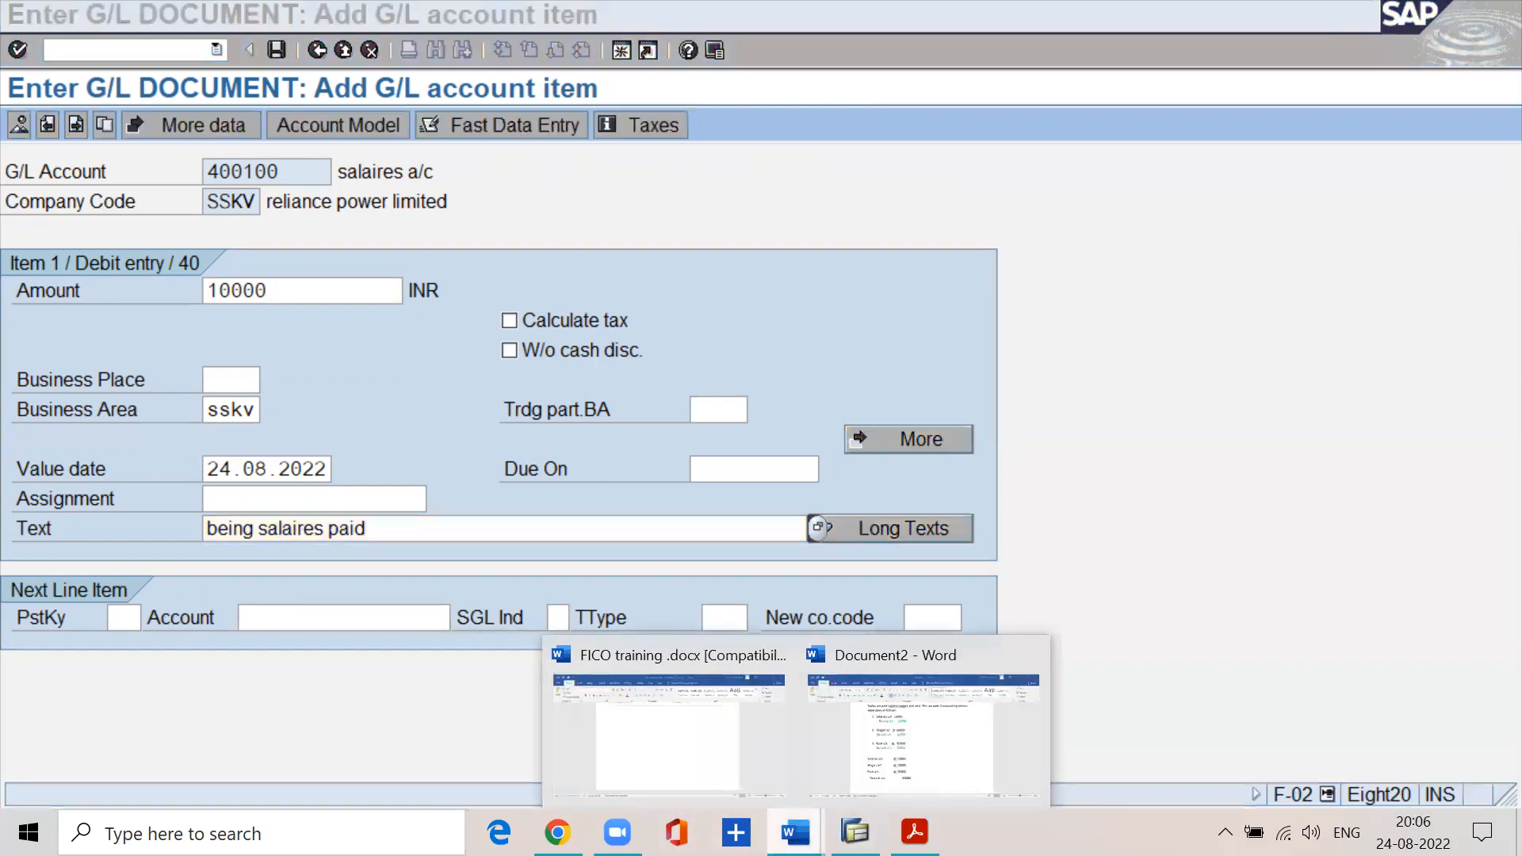
click(924, 729)
click(394, 598)
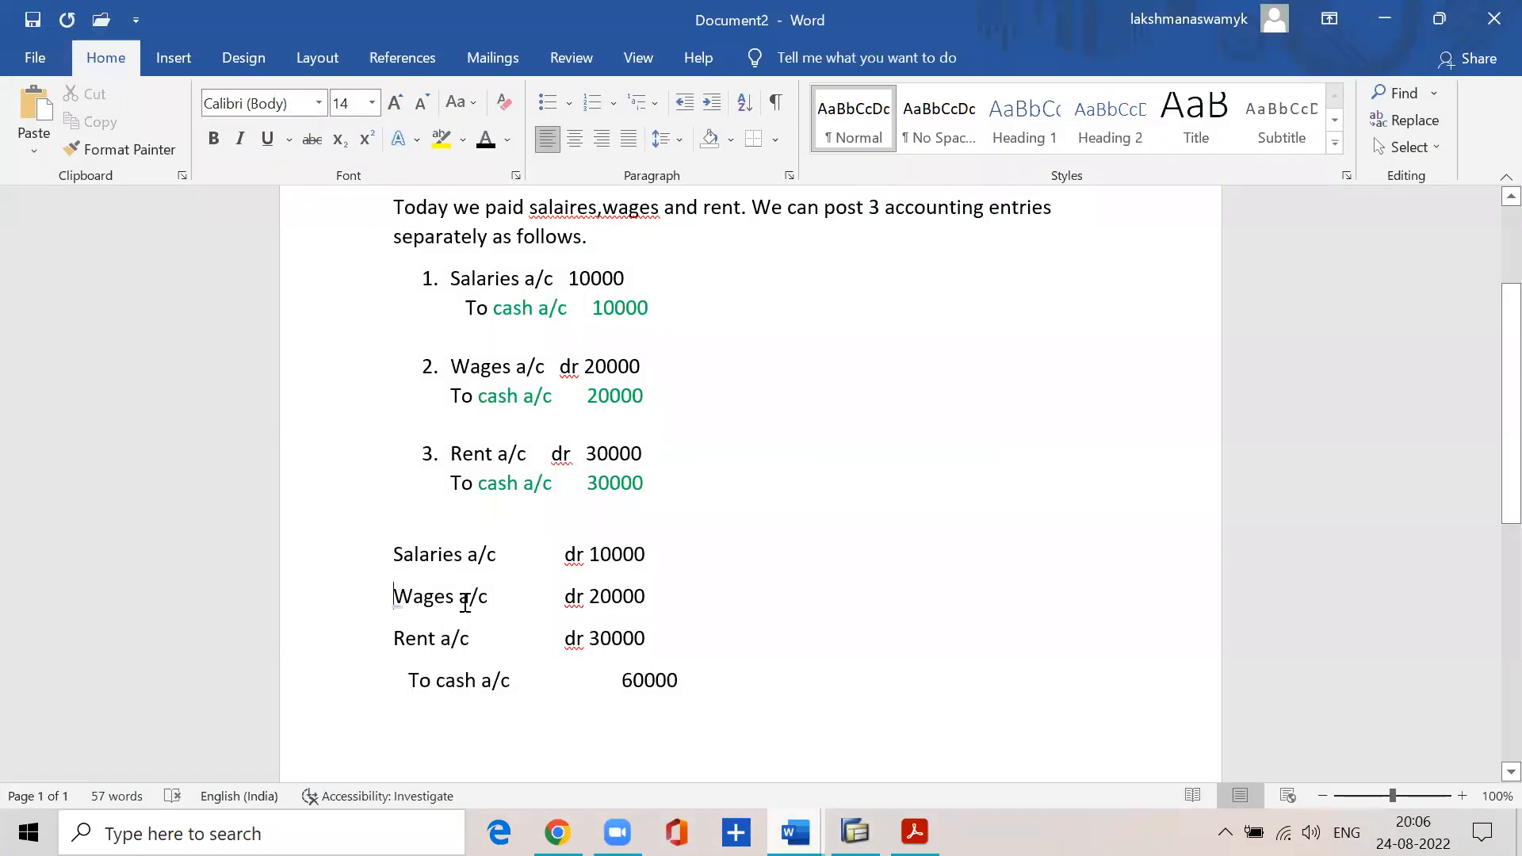
drag(394, 599, 638, 596)
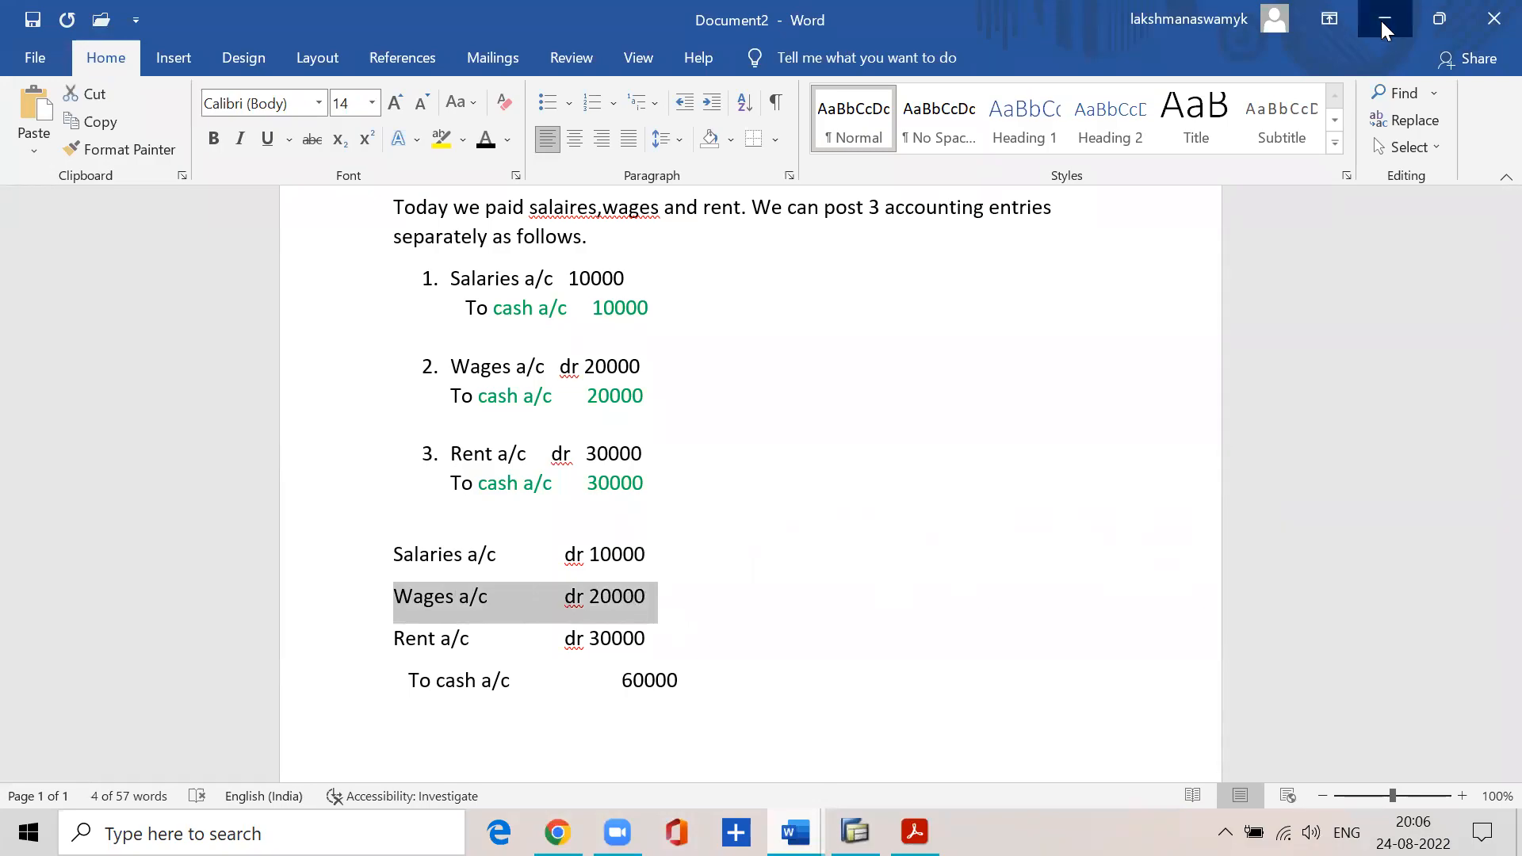
click(1384, 17)
- Add a second debit item with posting key 40 for G/L account 400200 and an amount of 20000
click(121, 619)
text(40)
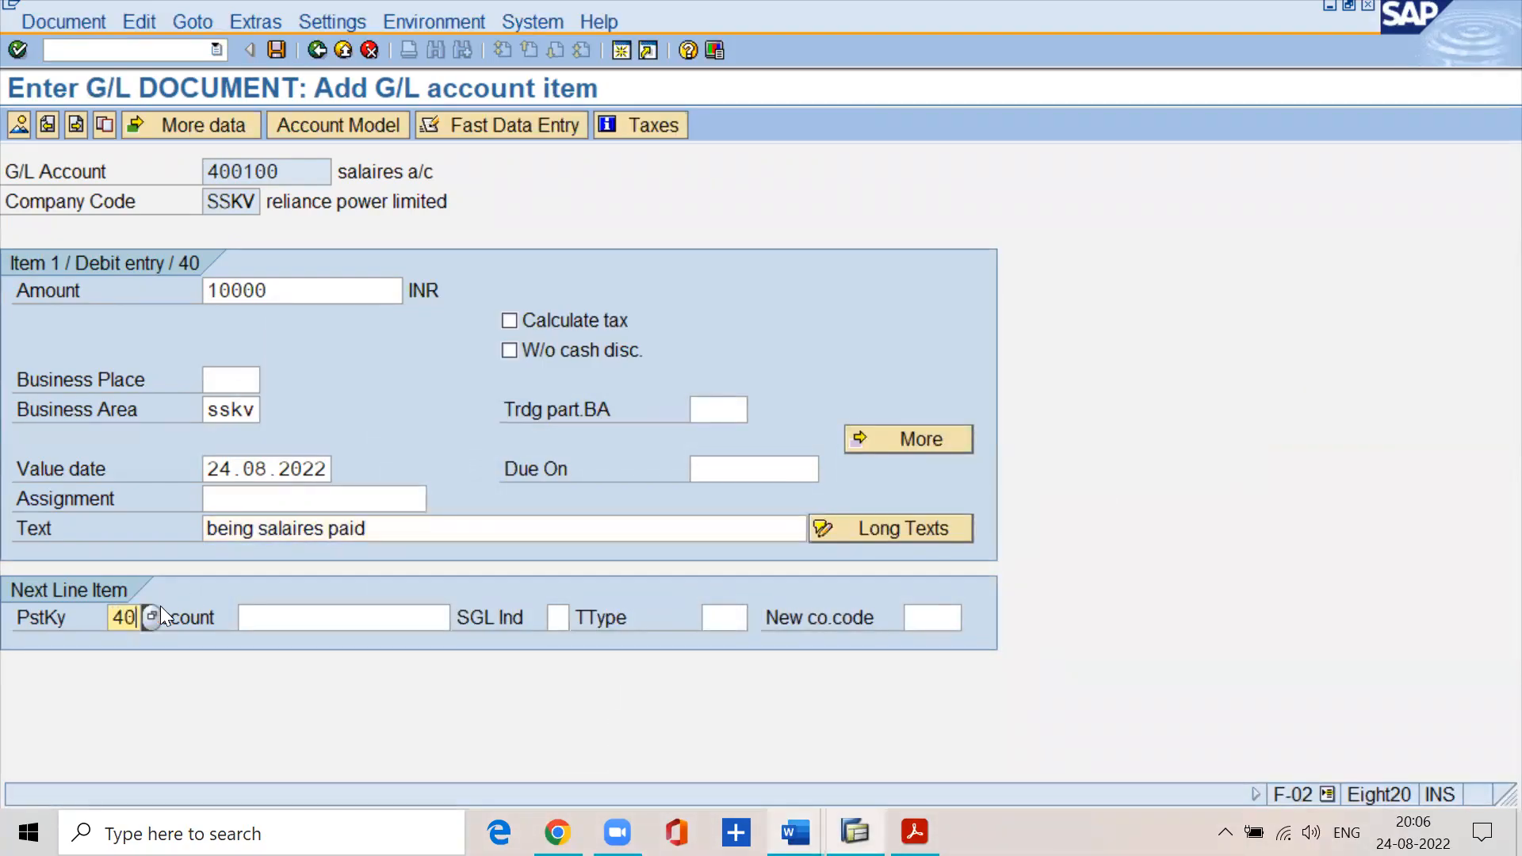
key(Tab)
text(4022)
text(0)
key(BackSpace)
key(BackSpace)
key(BackSpace)
text(020)
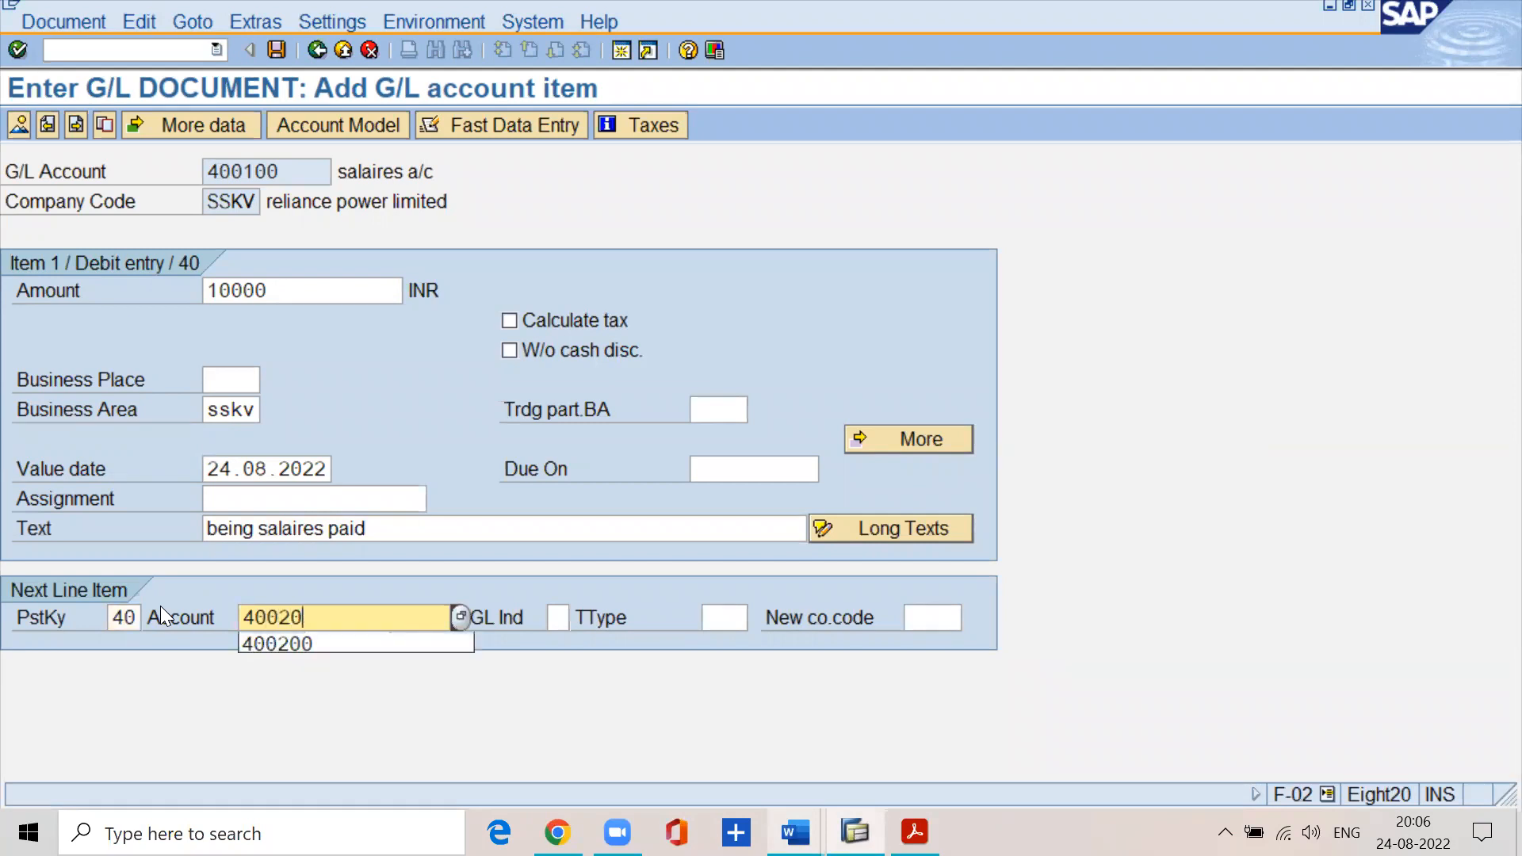
text(0)
key(Return)
text(20000)
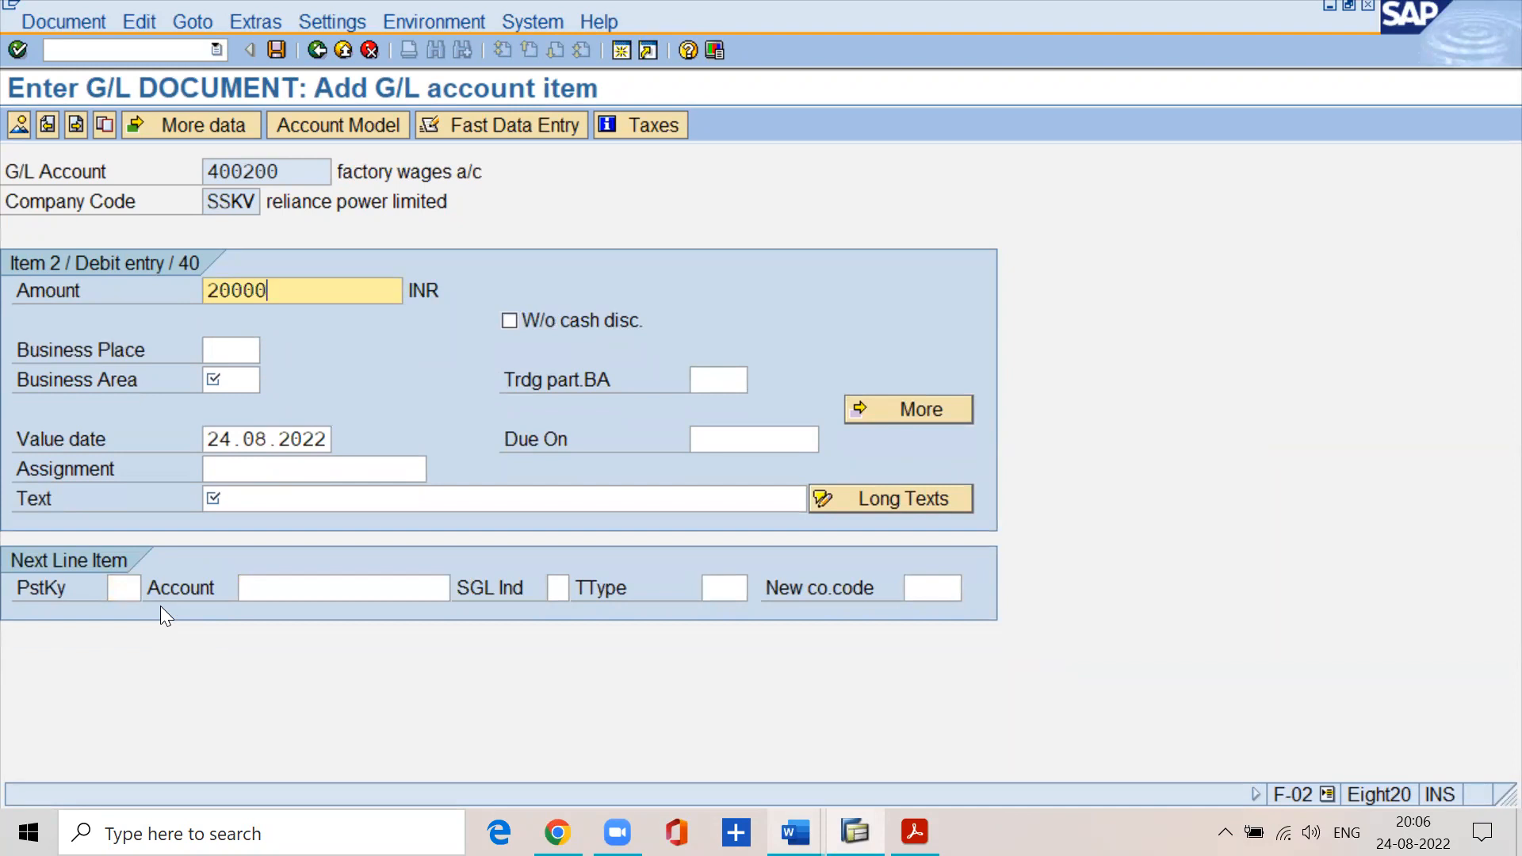
- Set the factory wages item's business area to sskv and its text to "wages paid"
key(Tab)
key(Tab)
key(Tab)
text(ssk)
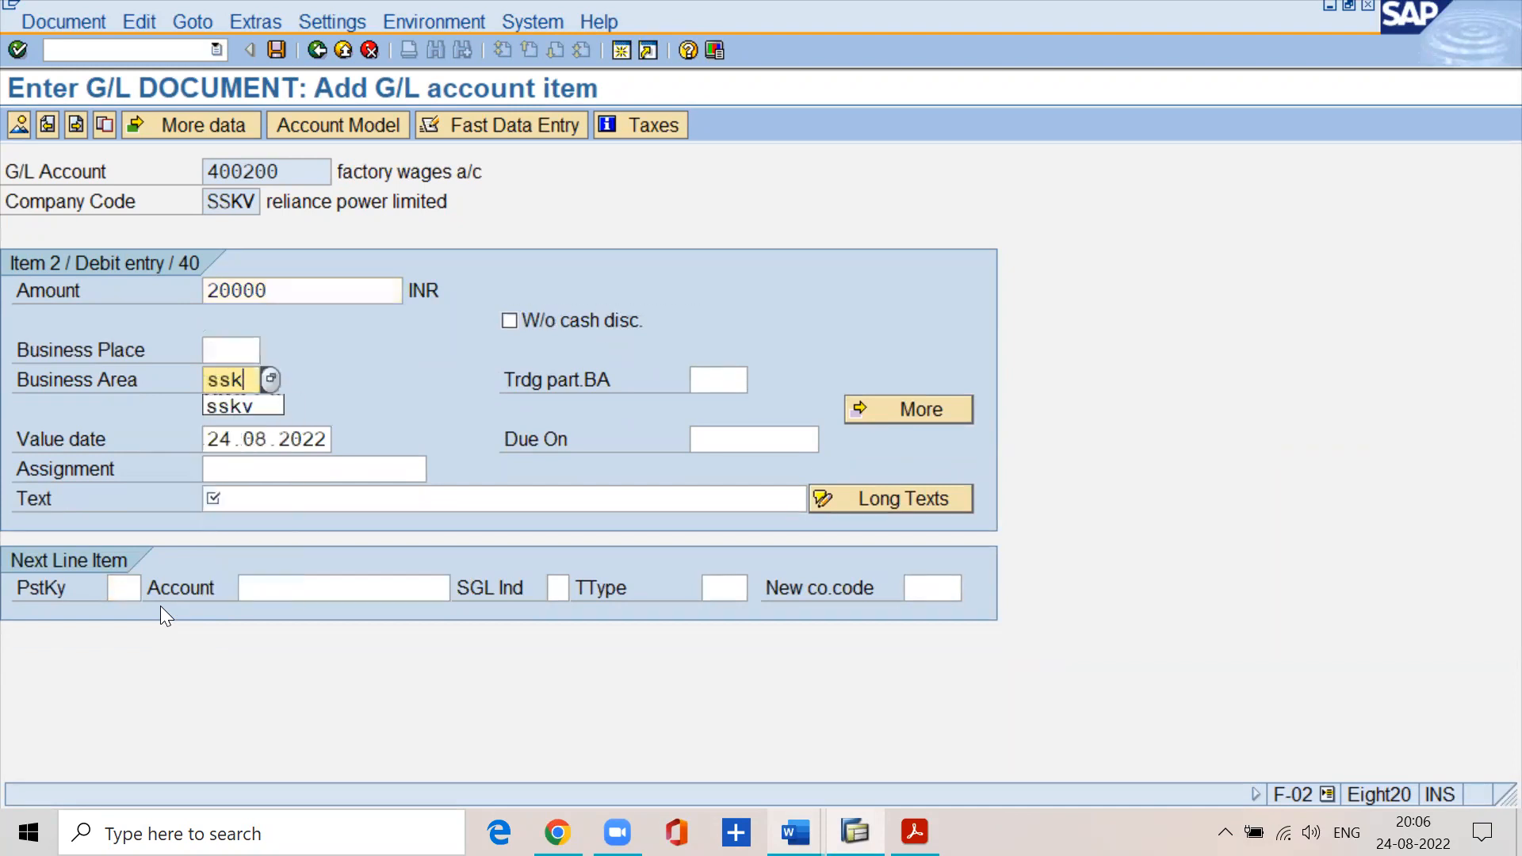
text(v)
key(Tab)
key(Tab)
key(Tab)
key(Tab)
text(ages pa)
key(BackSpace)
key(BackSpace)
key(BackSpace)
key(BackSpace)
key(BackSpace)
key(BackSpace)
key(BackSpace)
key(BackSpace)
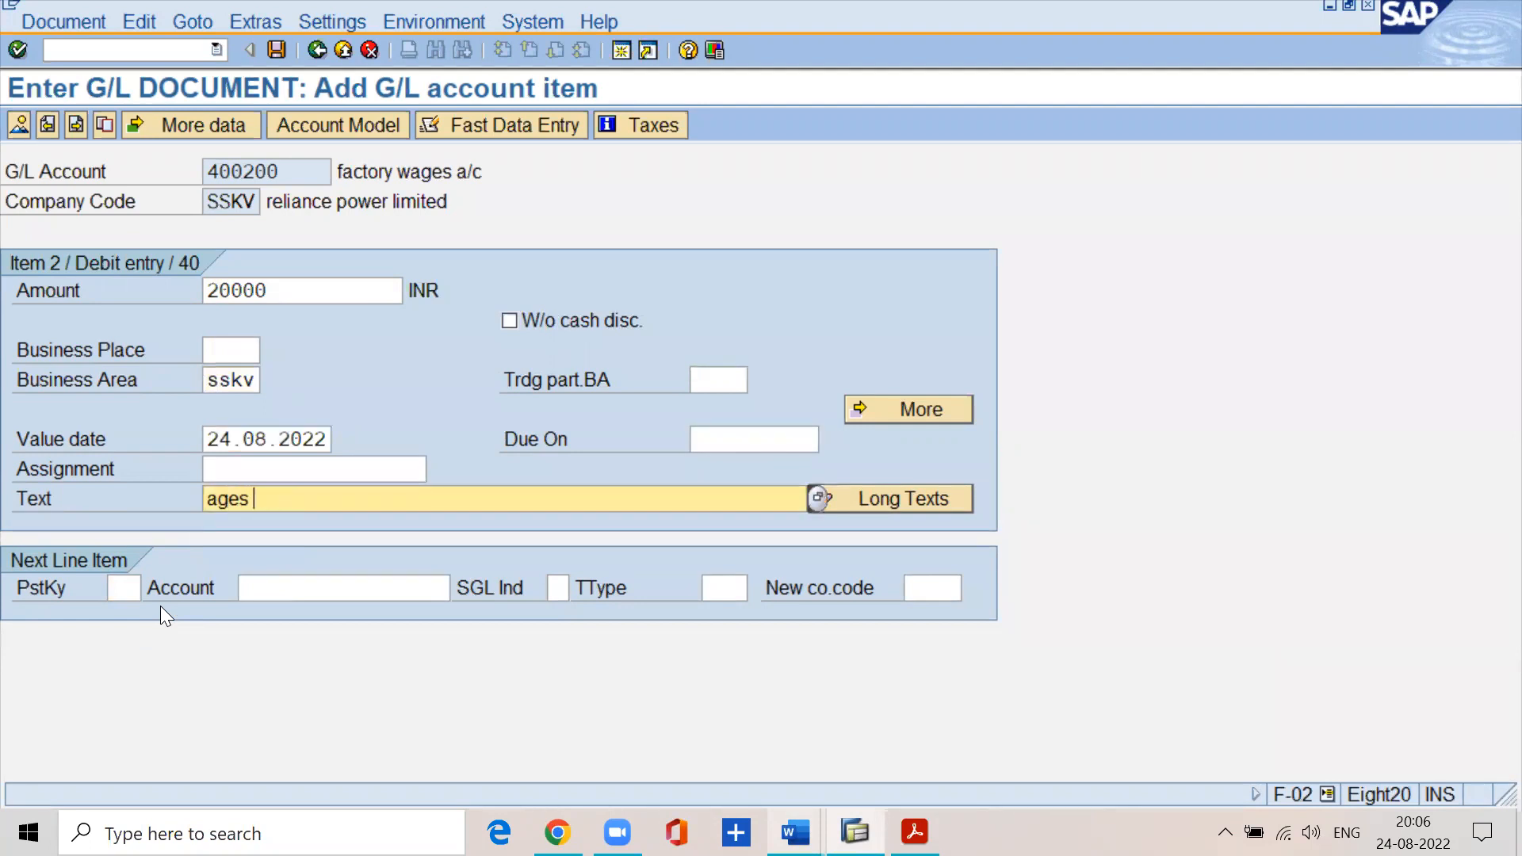
text(wages paid)
- Check the rent line of the combined entry in Word's Document2 and return to the SAP posting screen
click(795, 833)
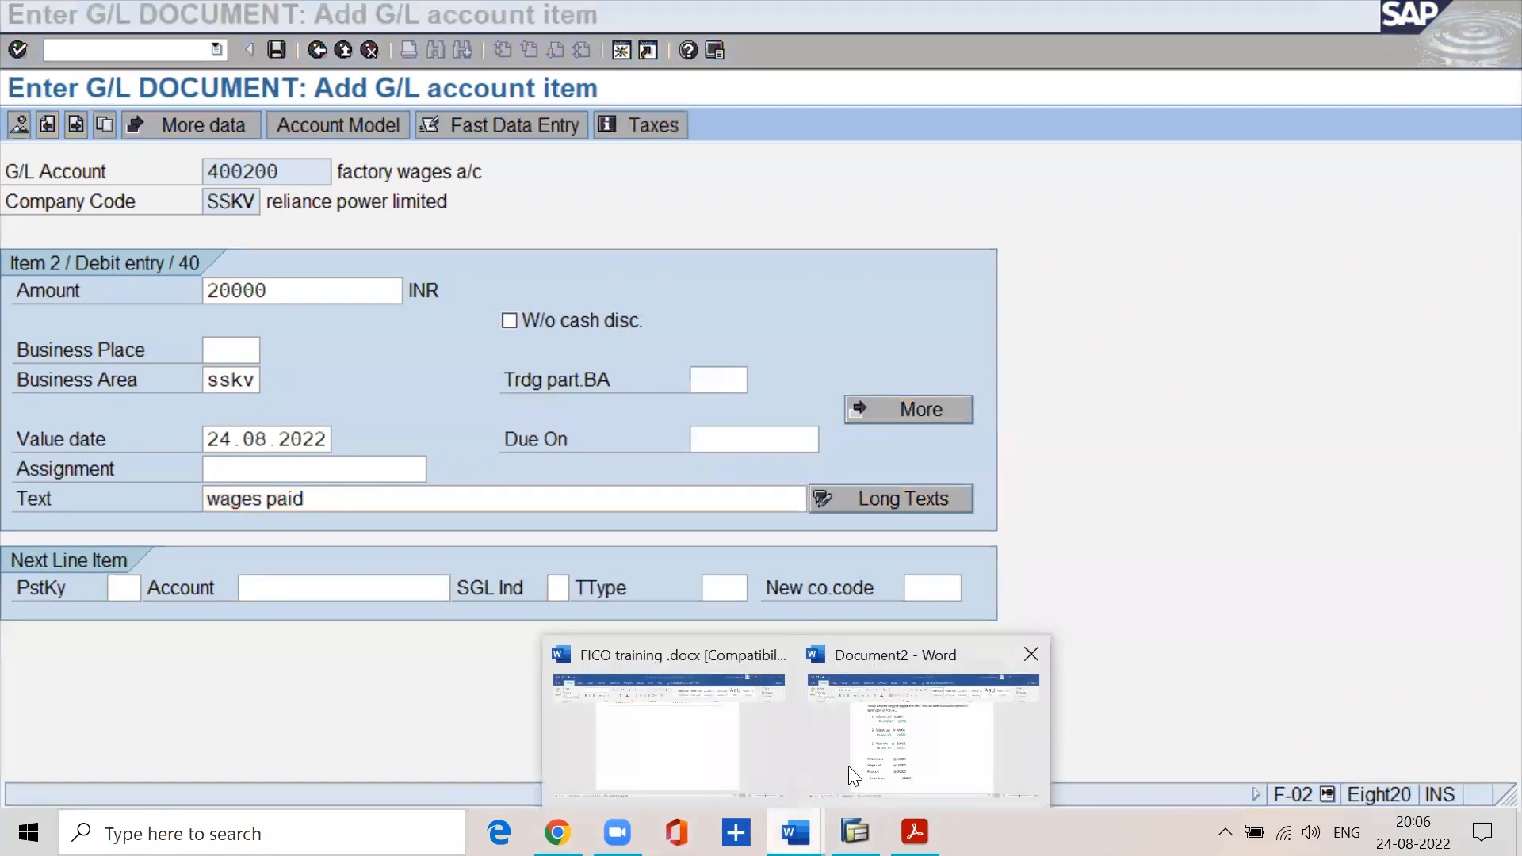
click(848, 766)
drag(394, 639, 475, 641)
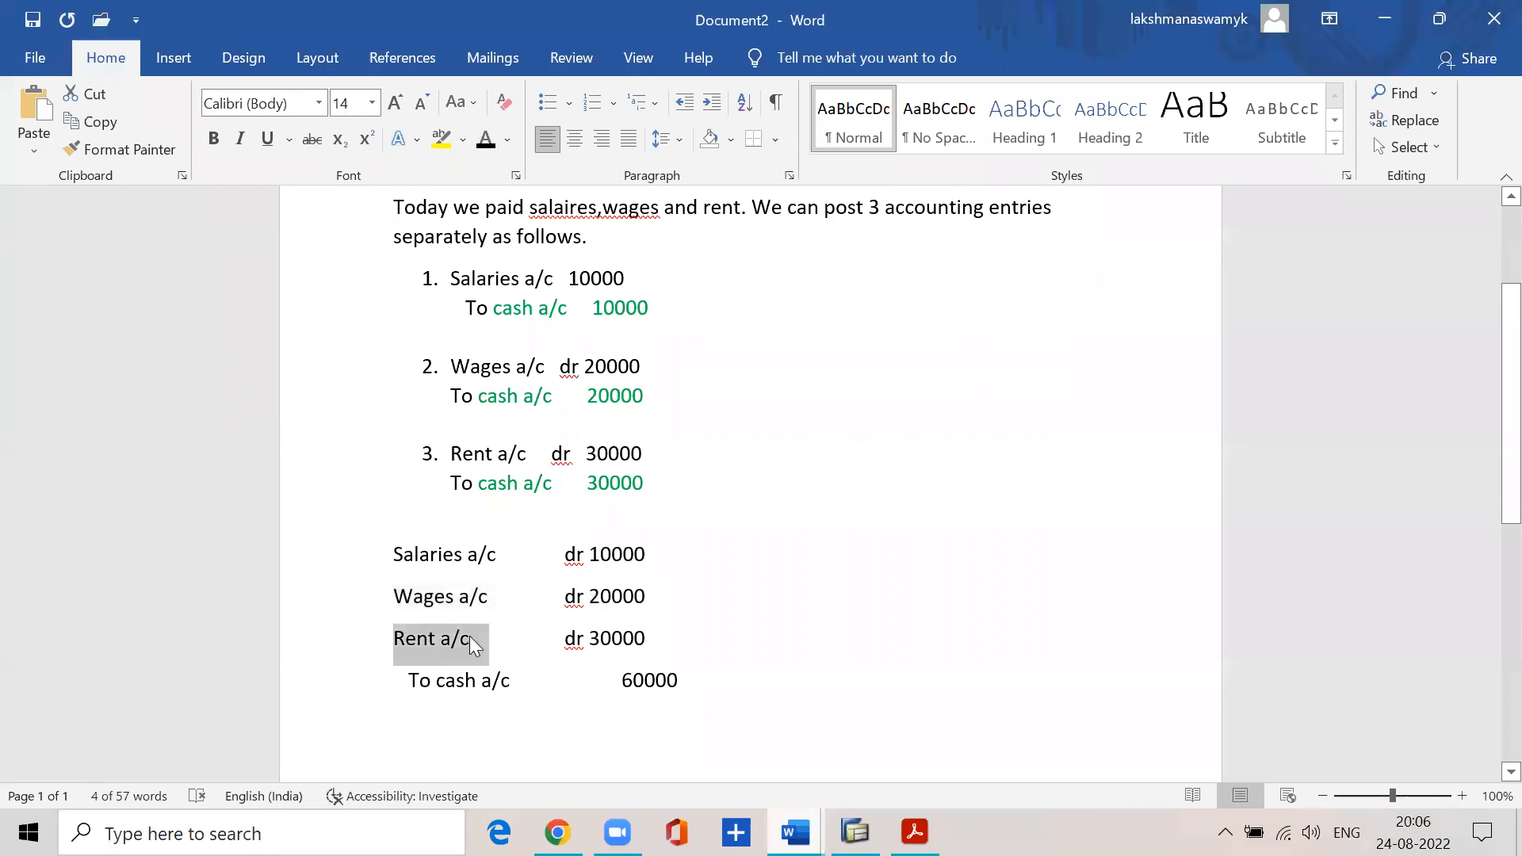
click(1385, 19)
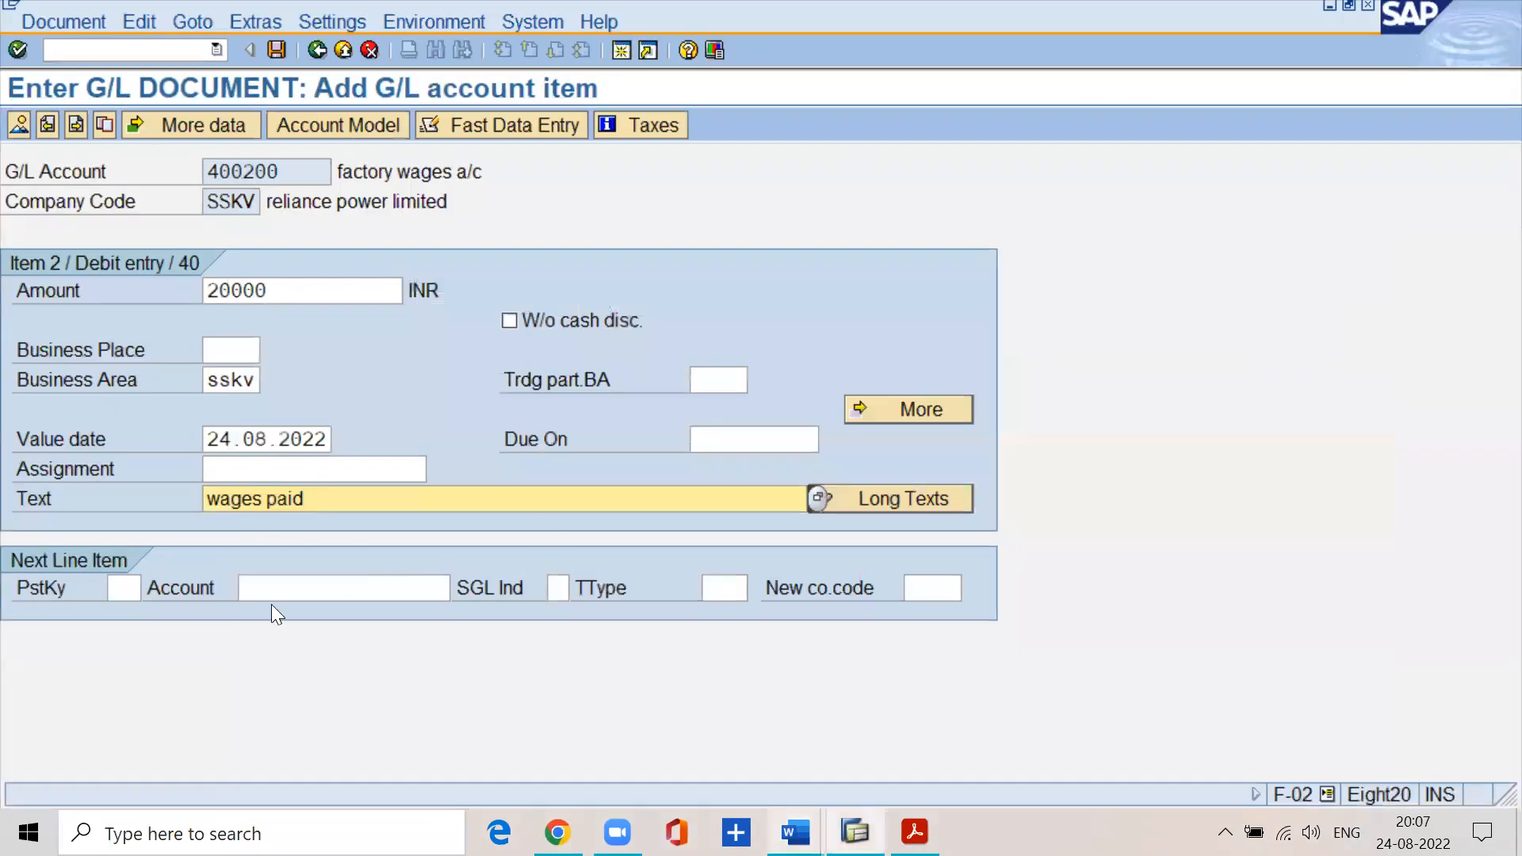
- Add a third debit item with posting key 40 for G/L account 400300 and an amount of 30000
click(125, 583)
text(40)
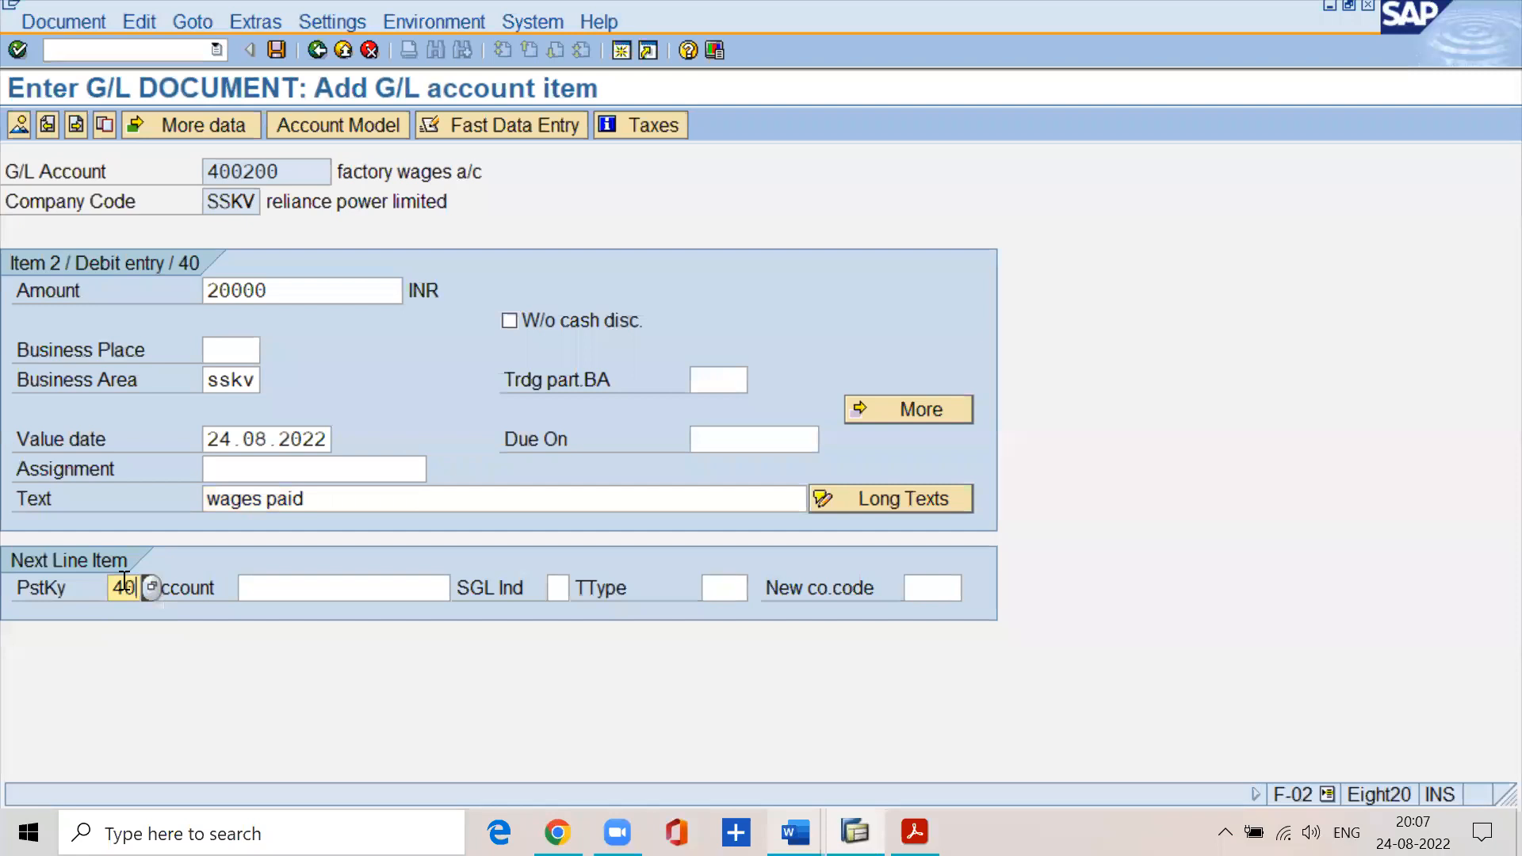
key(Tab)
text(400300)
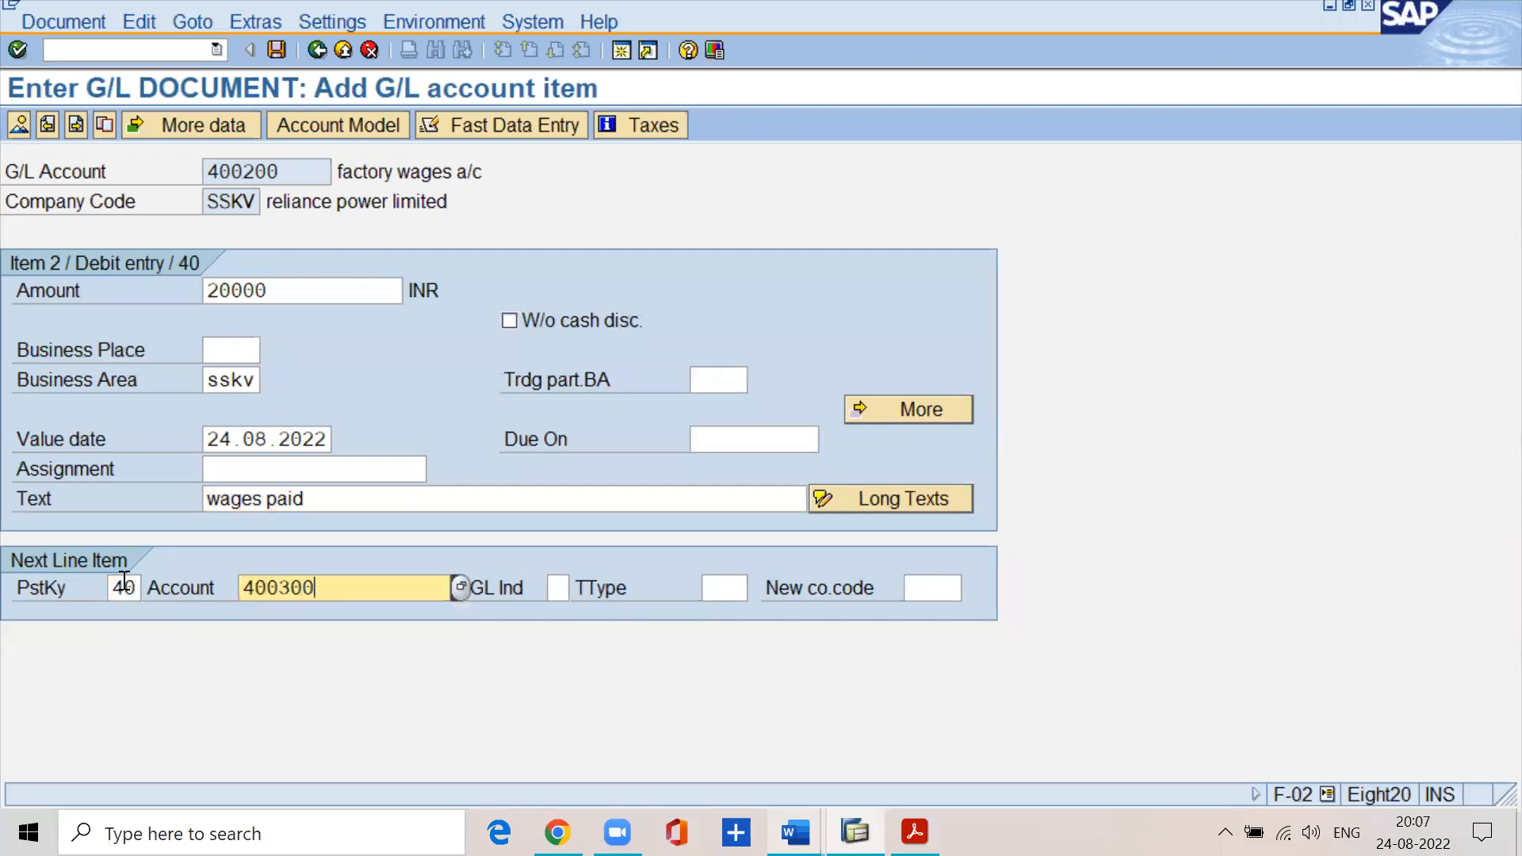
key(Return)
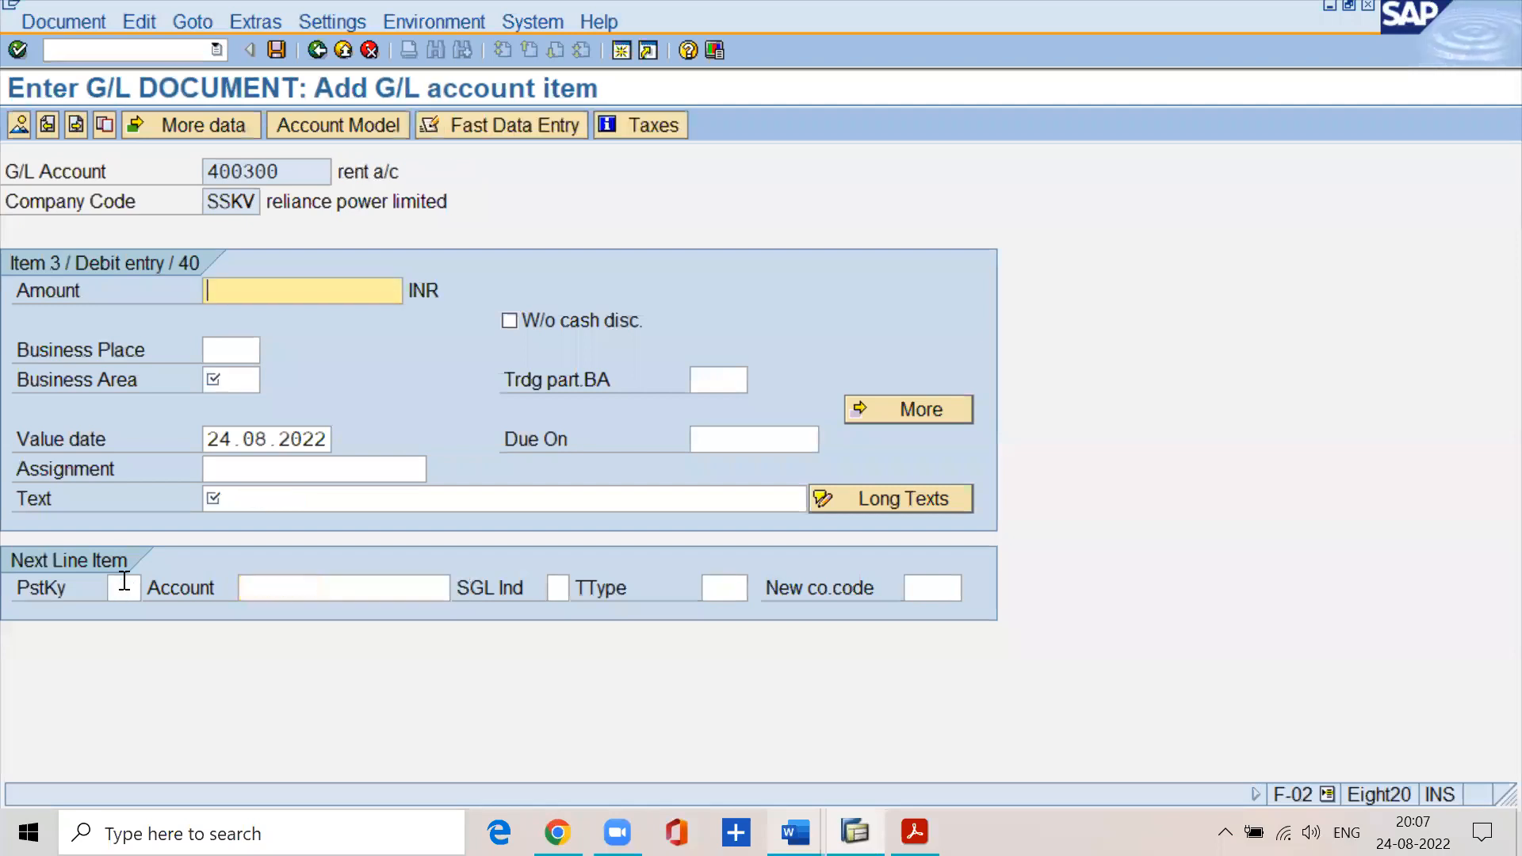
text(30000)
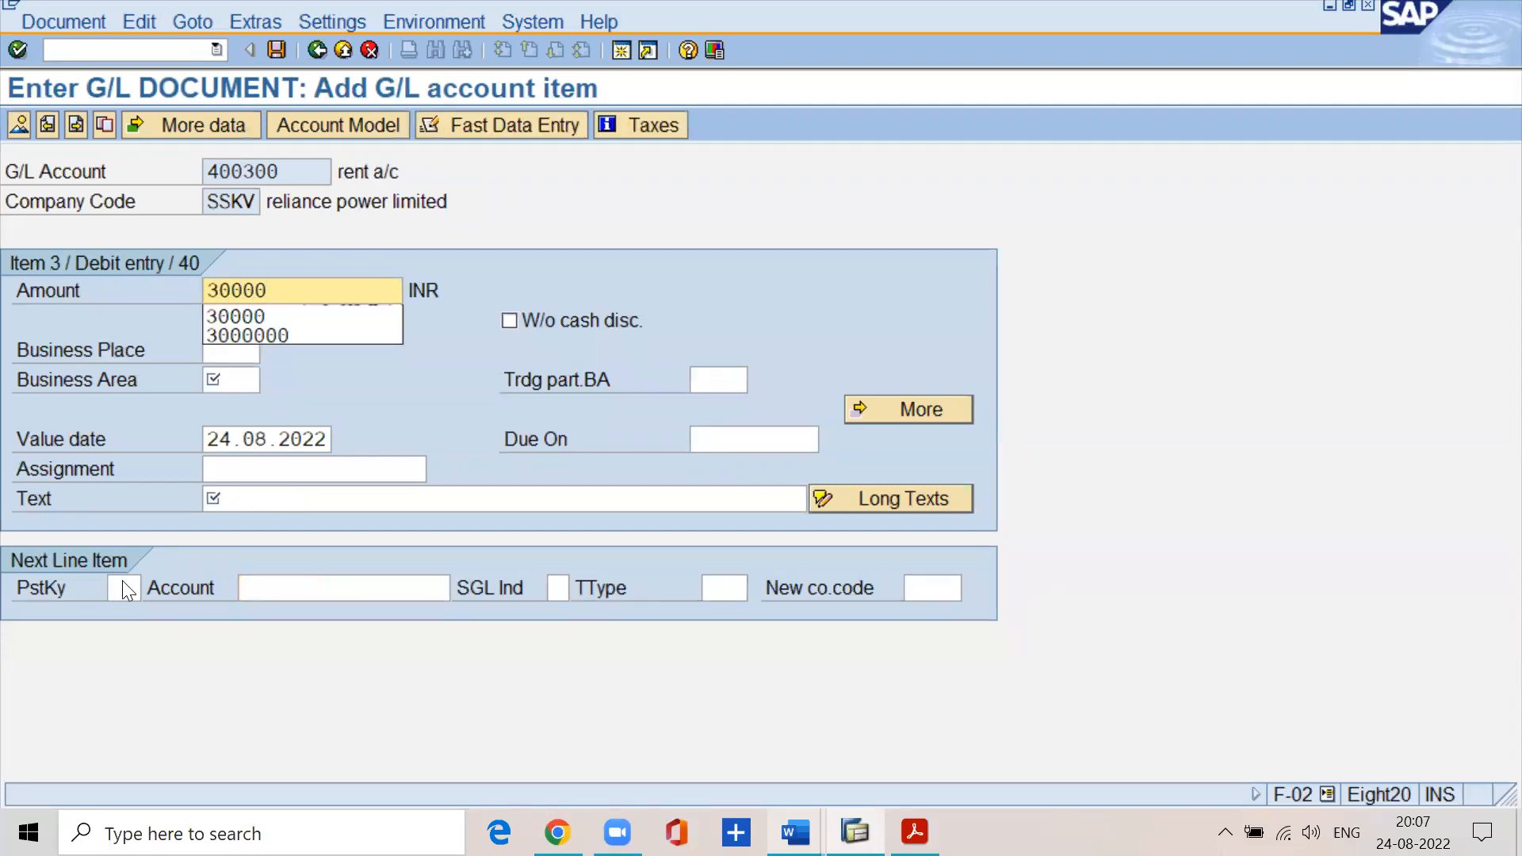
- Set the rent item's business area to sskv and its text to "being rent paid"
key(Tab)
key(Tab)
text(sskv)
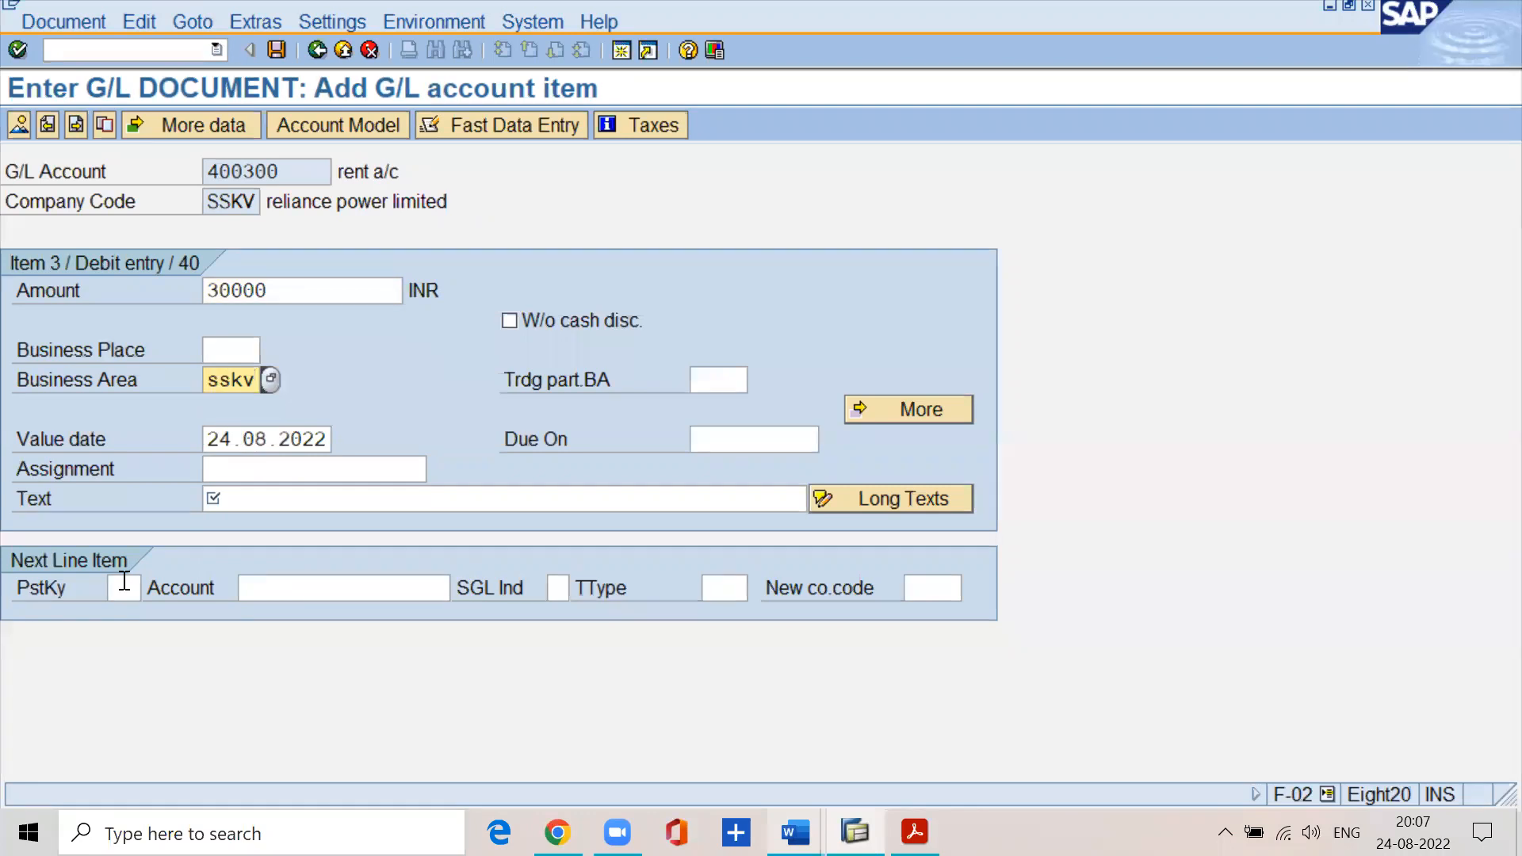
key(Tab)
key(Tab)
key(Tab)
key(Tab)
key(Tab)
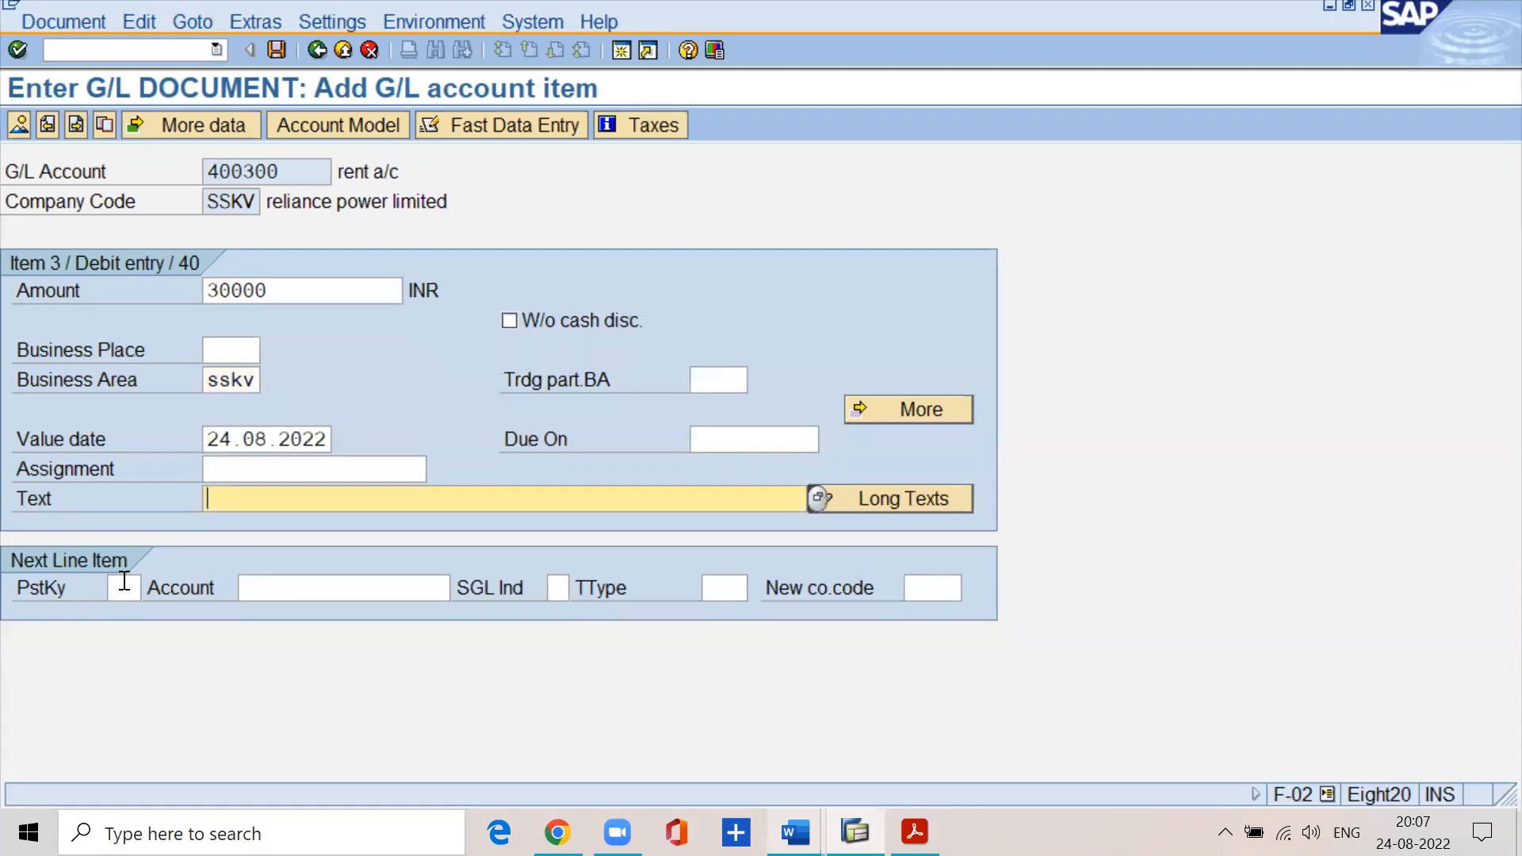
text(being rent )
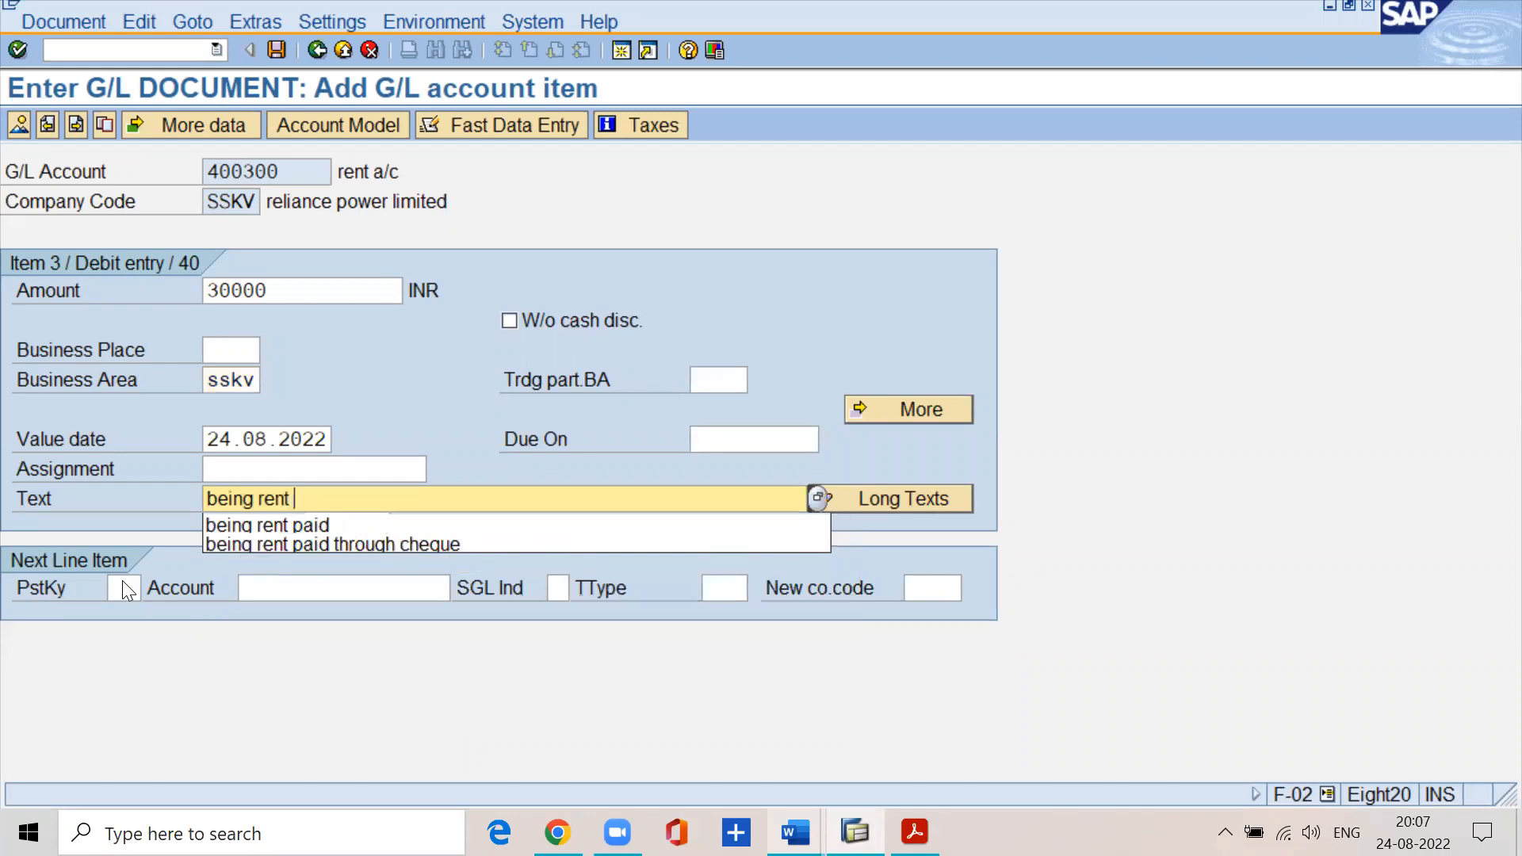
text(paid)
- Check the cash line of the combined entry in Word's Document2 and return to SAP's next line item
click(122, 580)
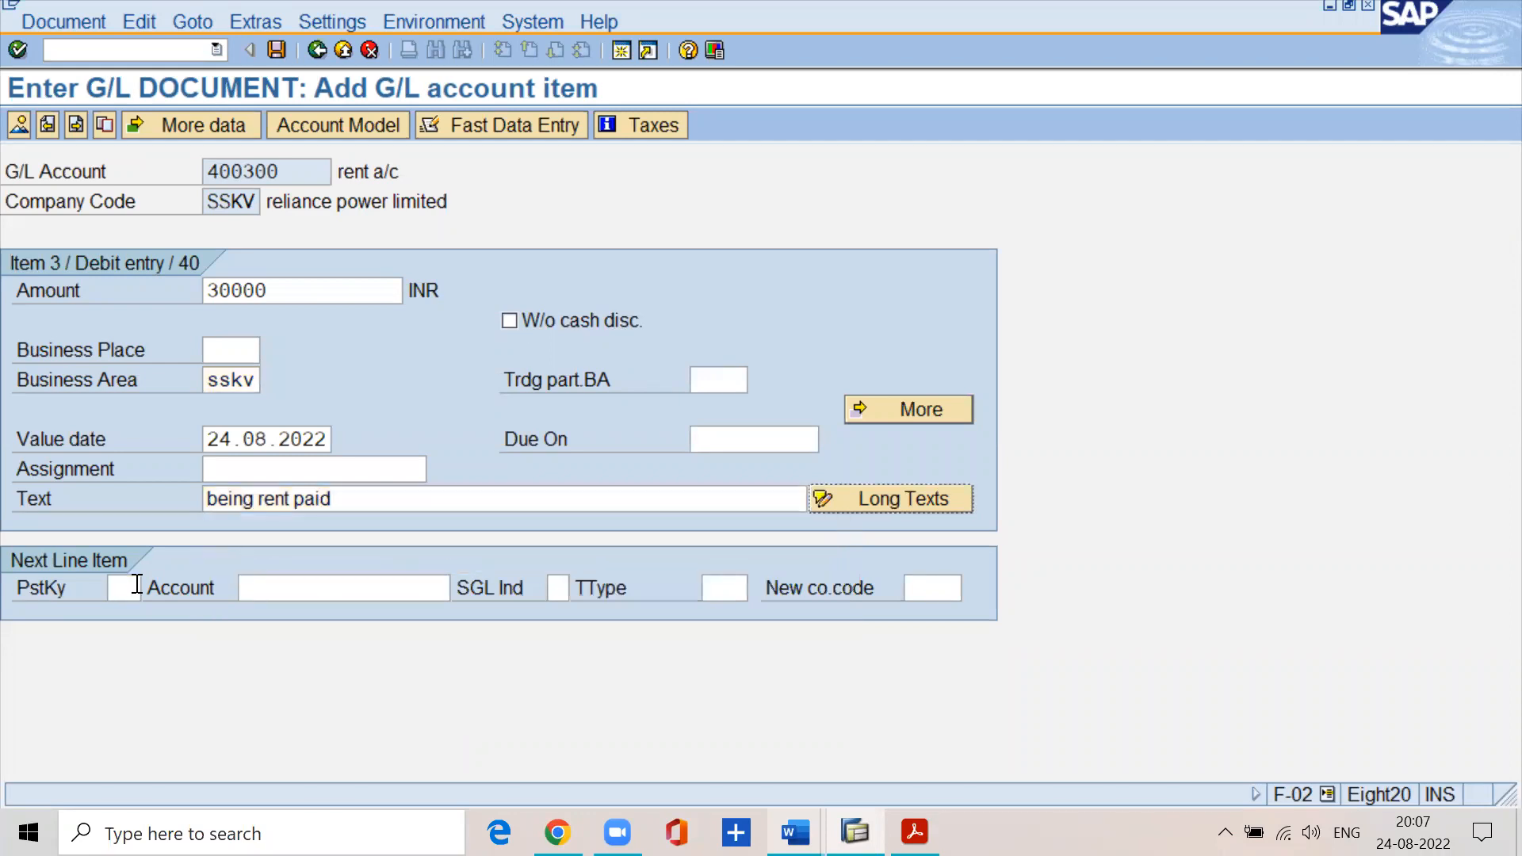
mouse_move(795, 833)
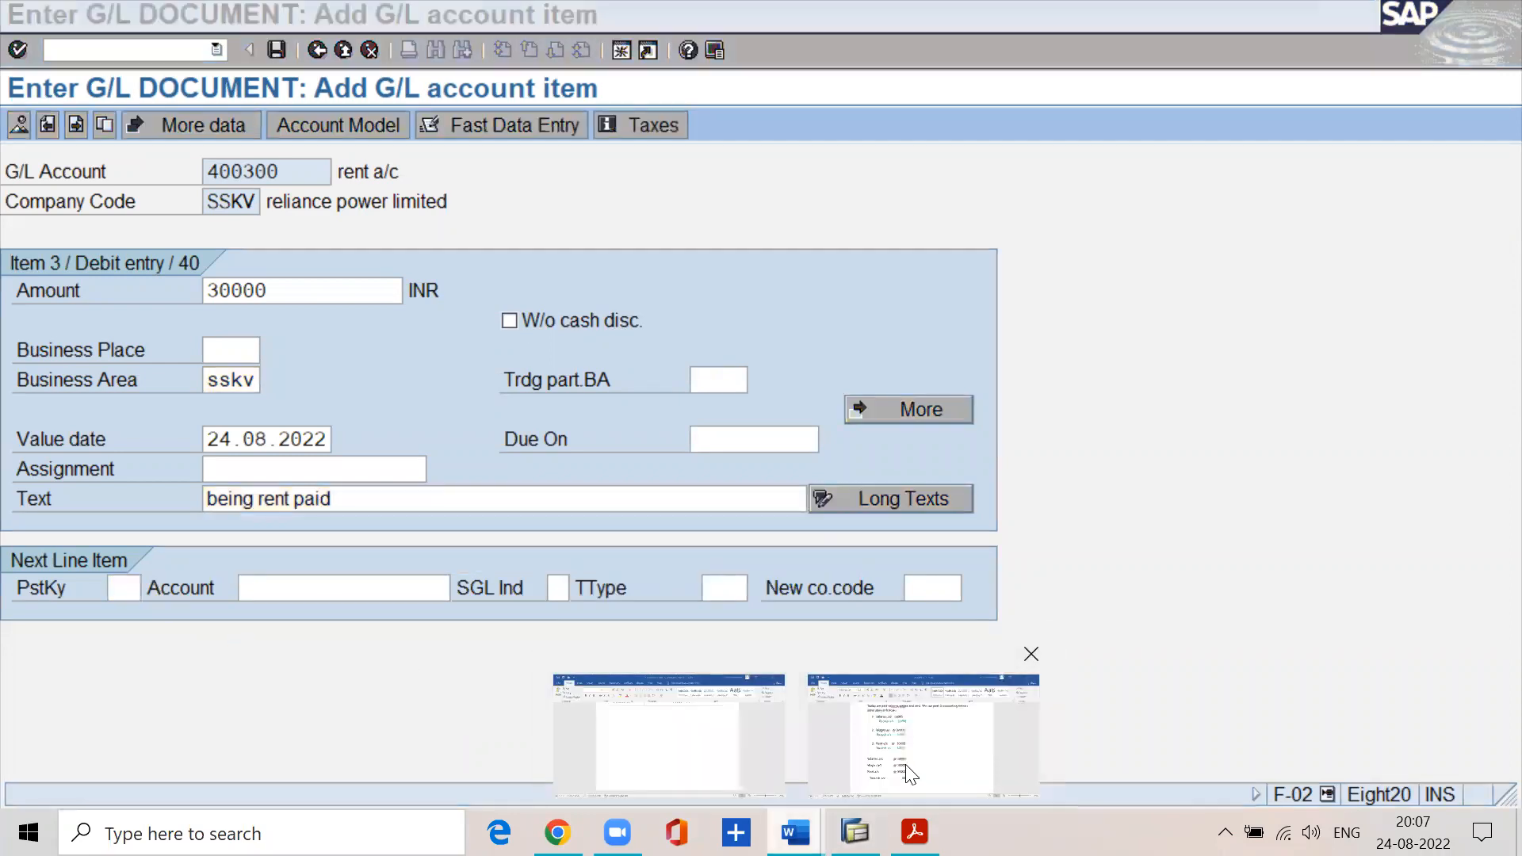
click(880, 729)
drag(408, 682, 678, 687)
click(1380, 17)
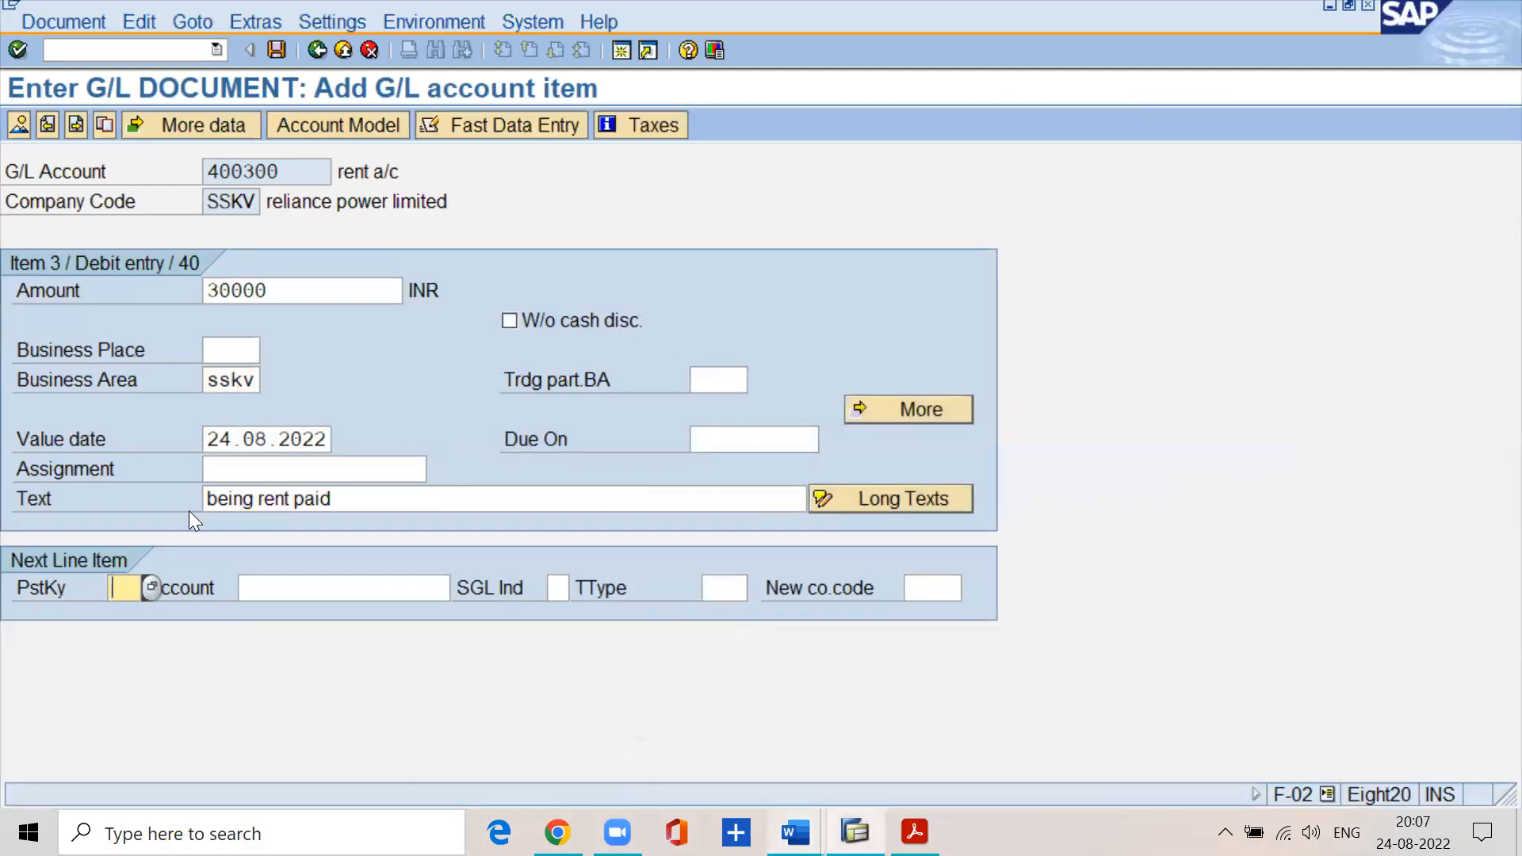
- Add a credit item with posting key 50 for G/L account 200100
text(50)
key(Tab)
text(200100)
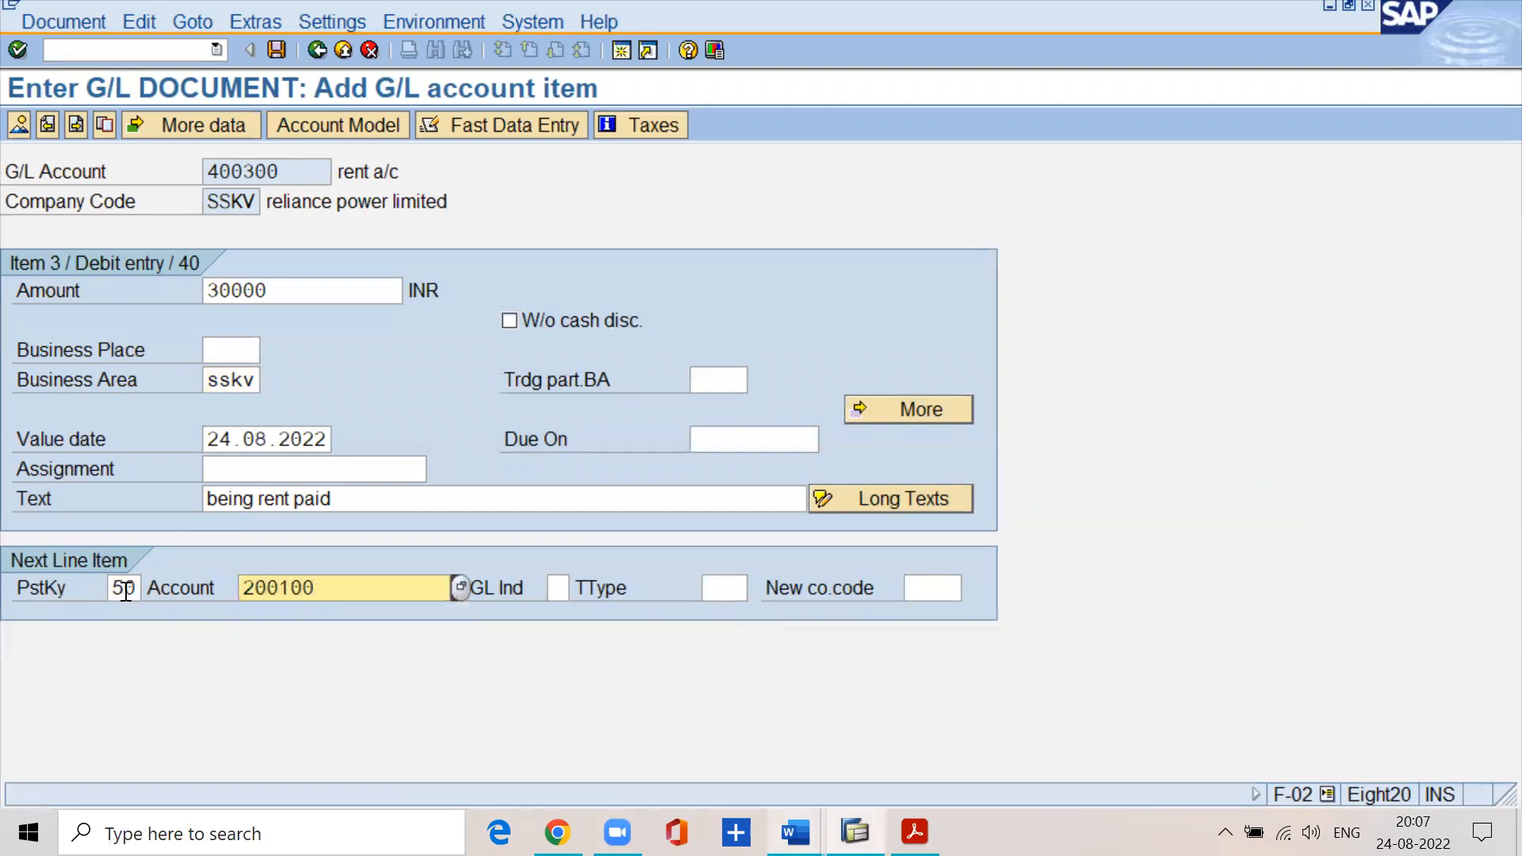
key(Return)
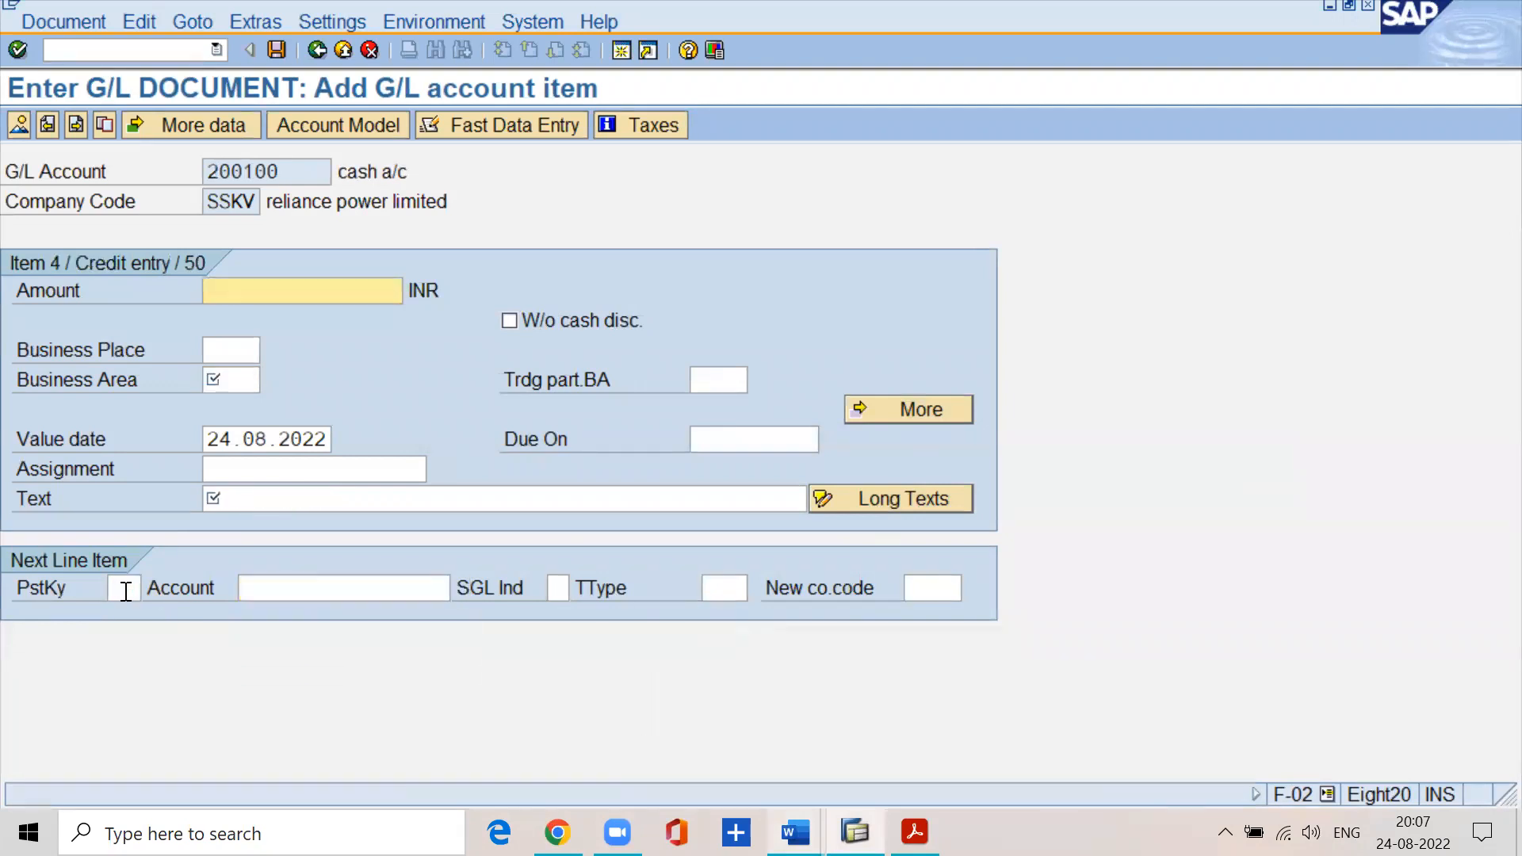
text(60000)
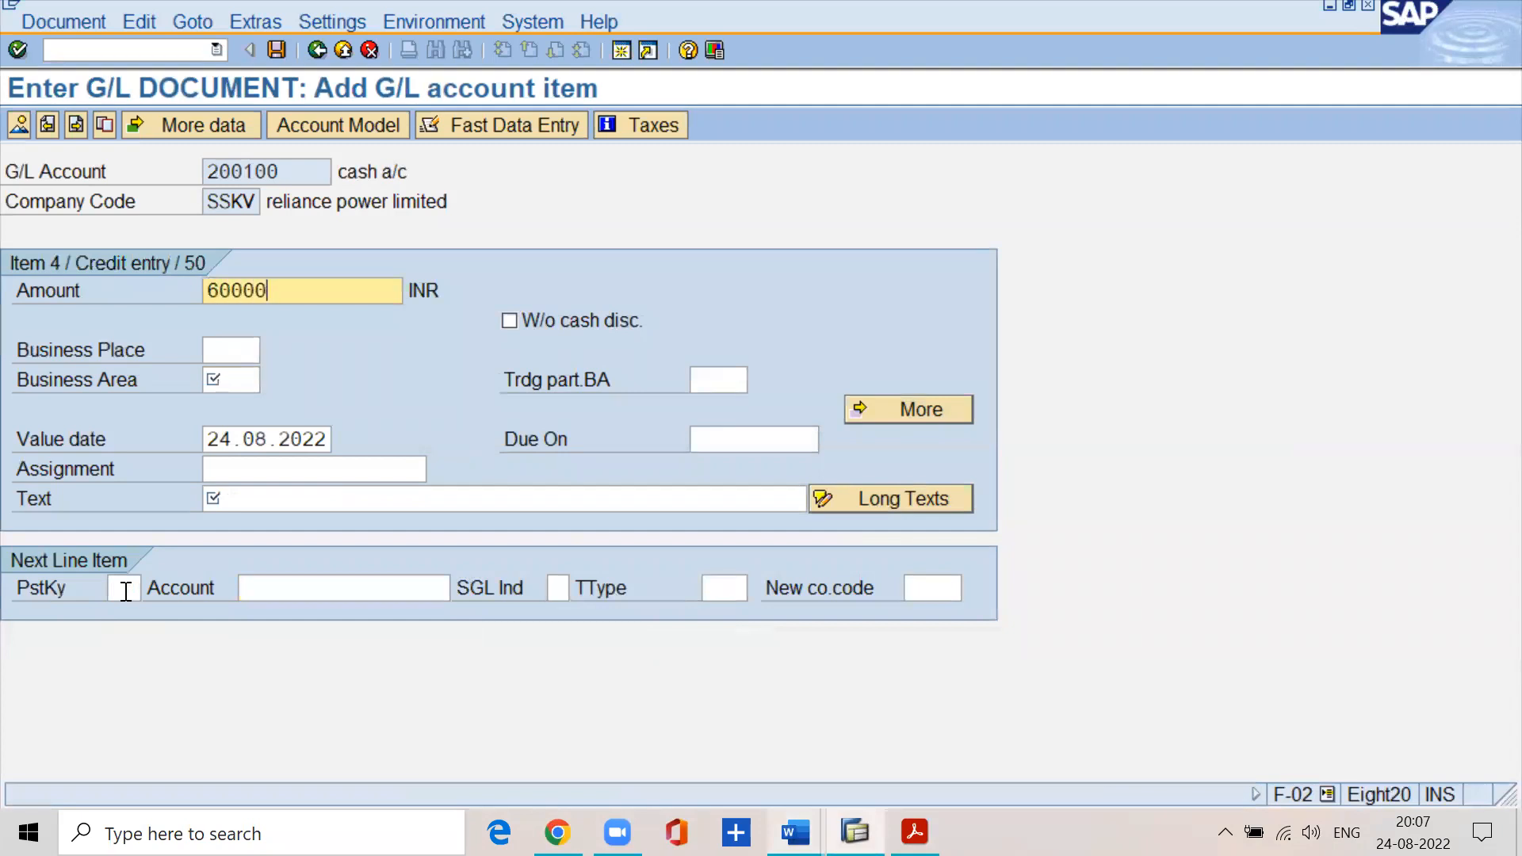
key(BackSpace)
key(BackSpace)
key(BackSpace)
key(BackSpace)
key(BackSpace)
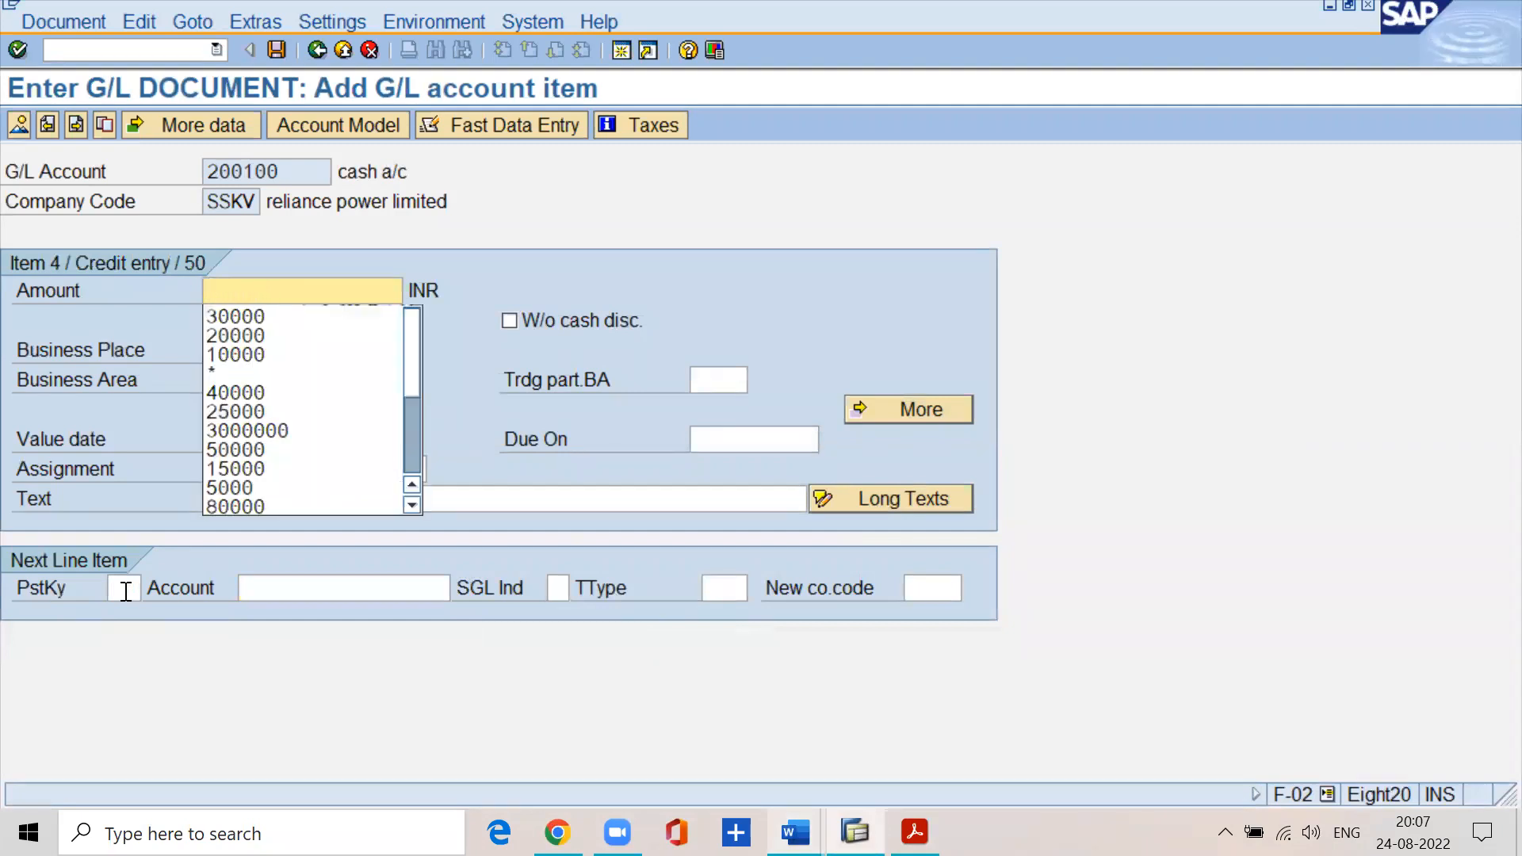
- Set the cash item's amount to *, its business area to sskv and its text to +
text(*)
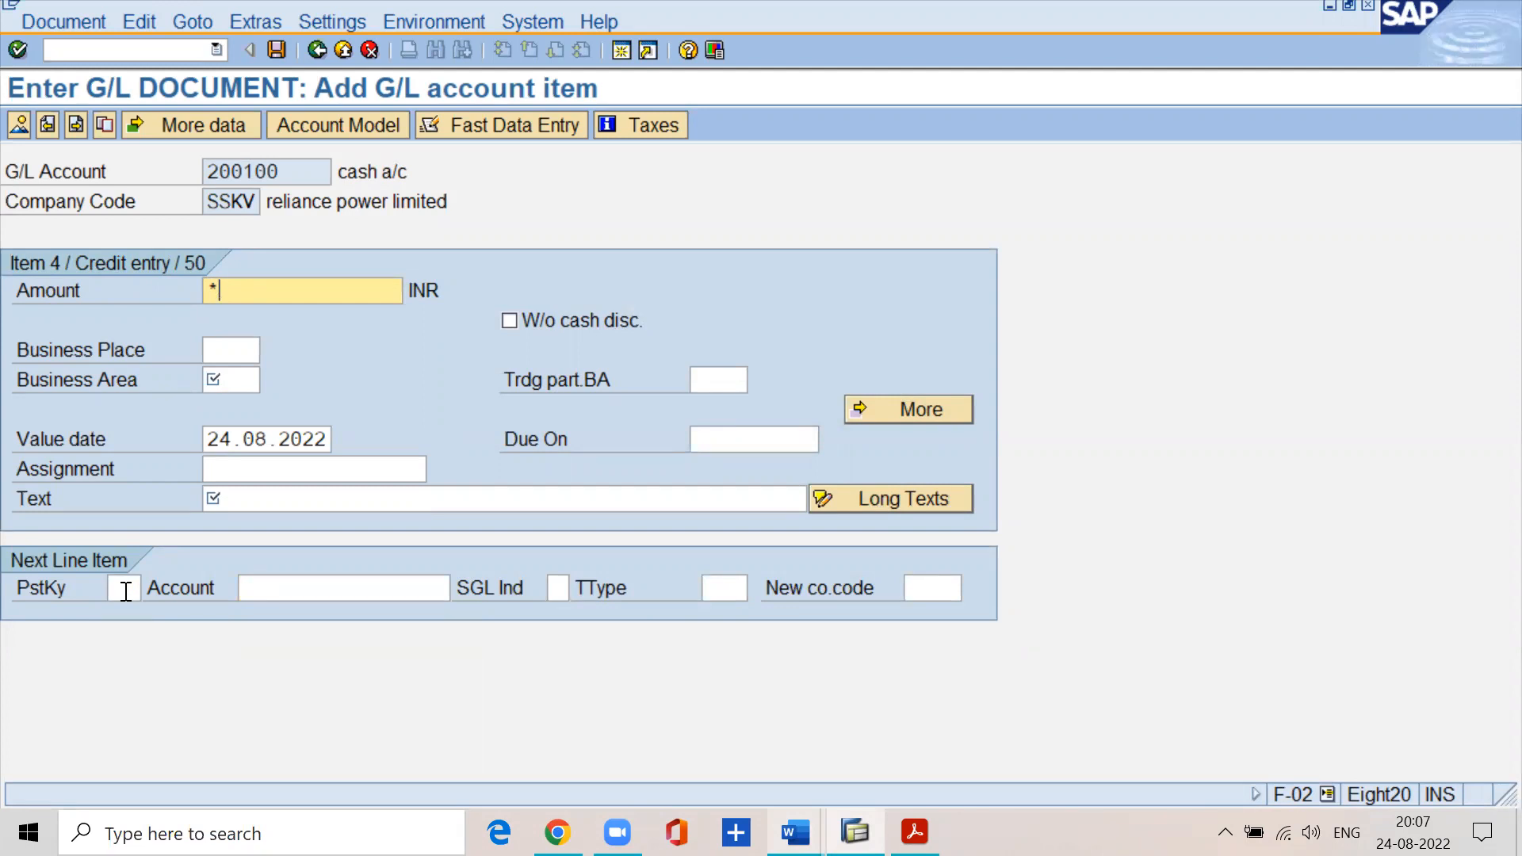
click(229, 379)
text(sskv)
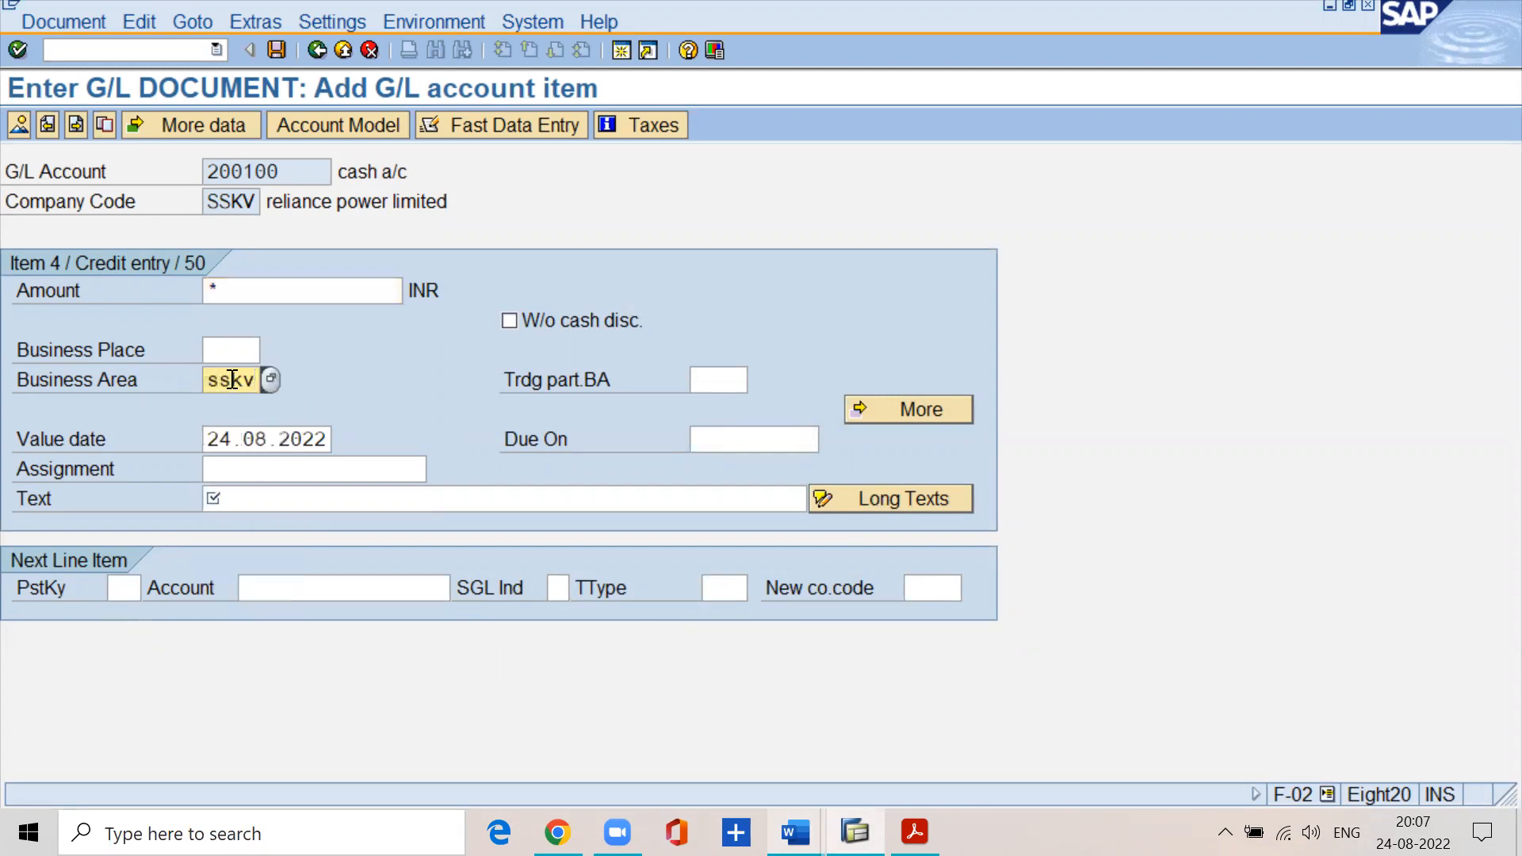
click(237, 499)
text(+)
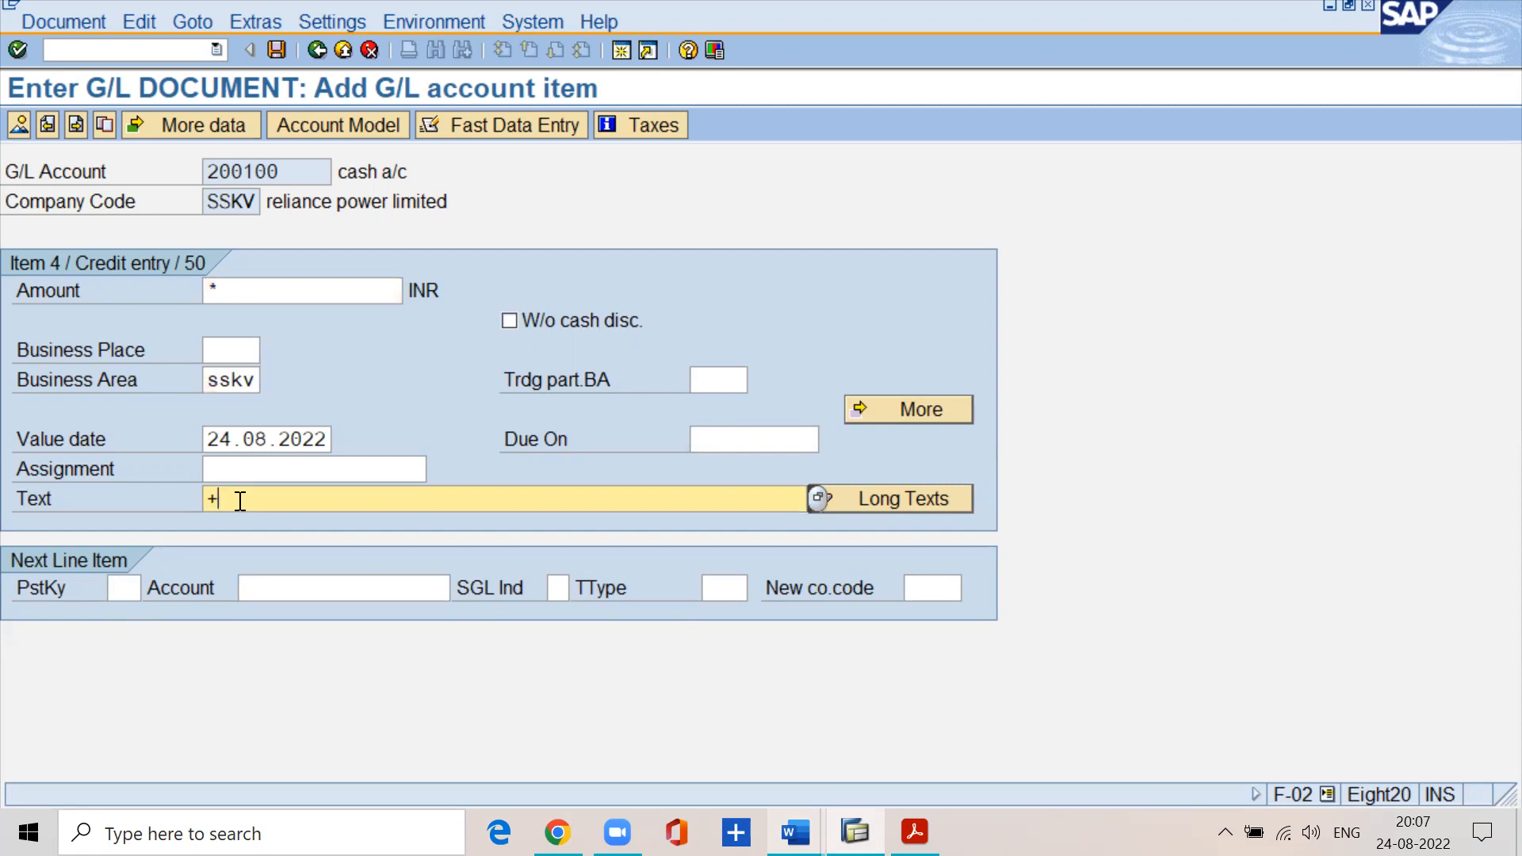
- Examine the notes on the * and + copy shortcuts on page 41 of FI material .pdf in Acrobat Reader, and return to SAP
click(914, 833)
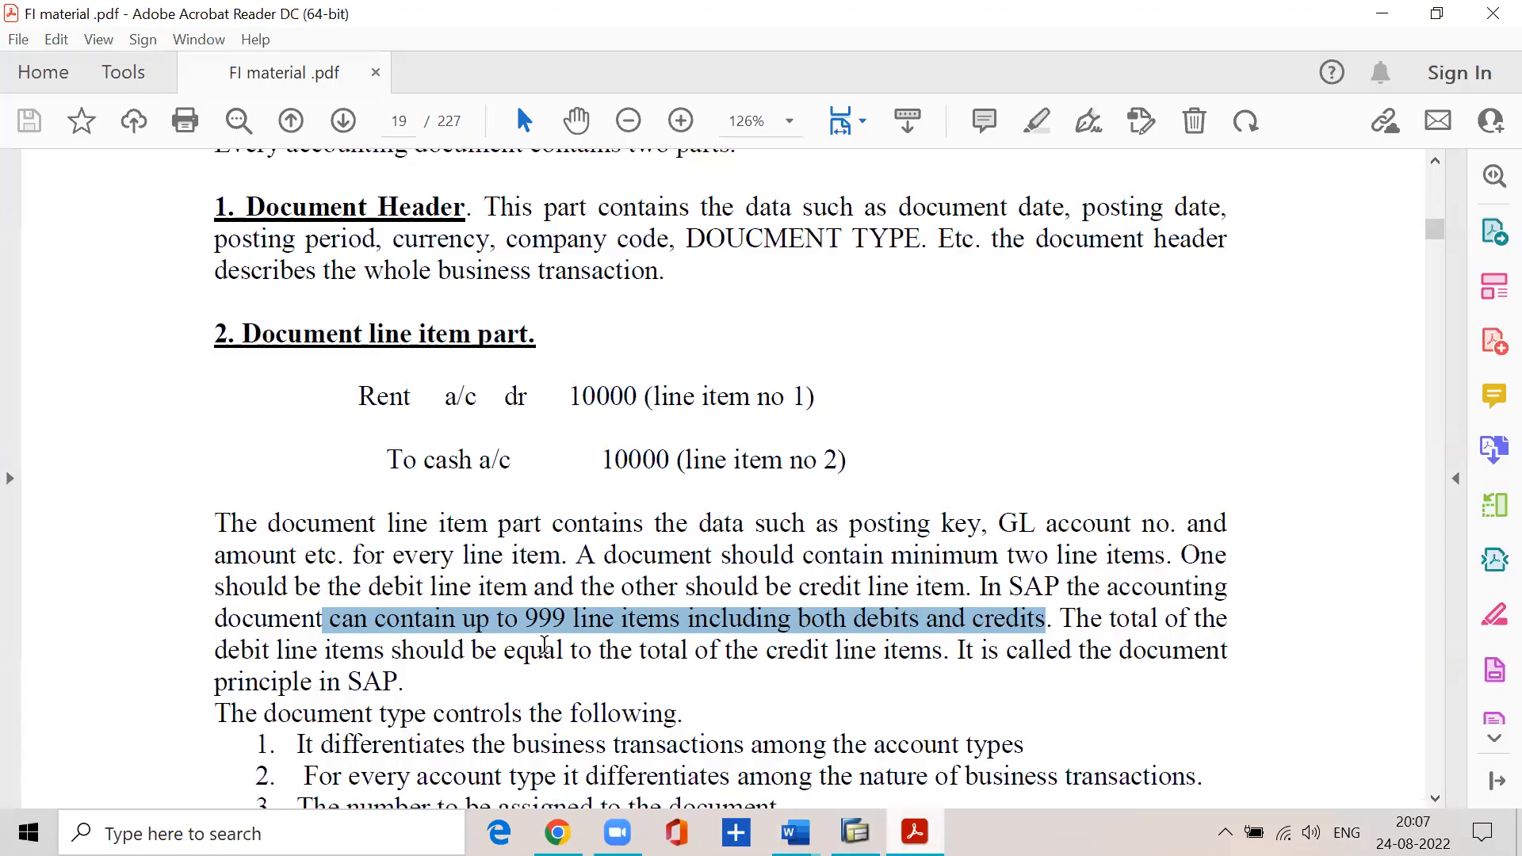
click(413, 119)
text(41)
key(Return)
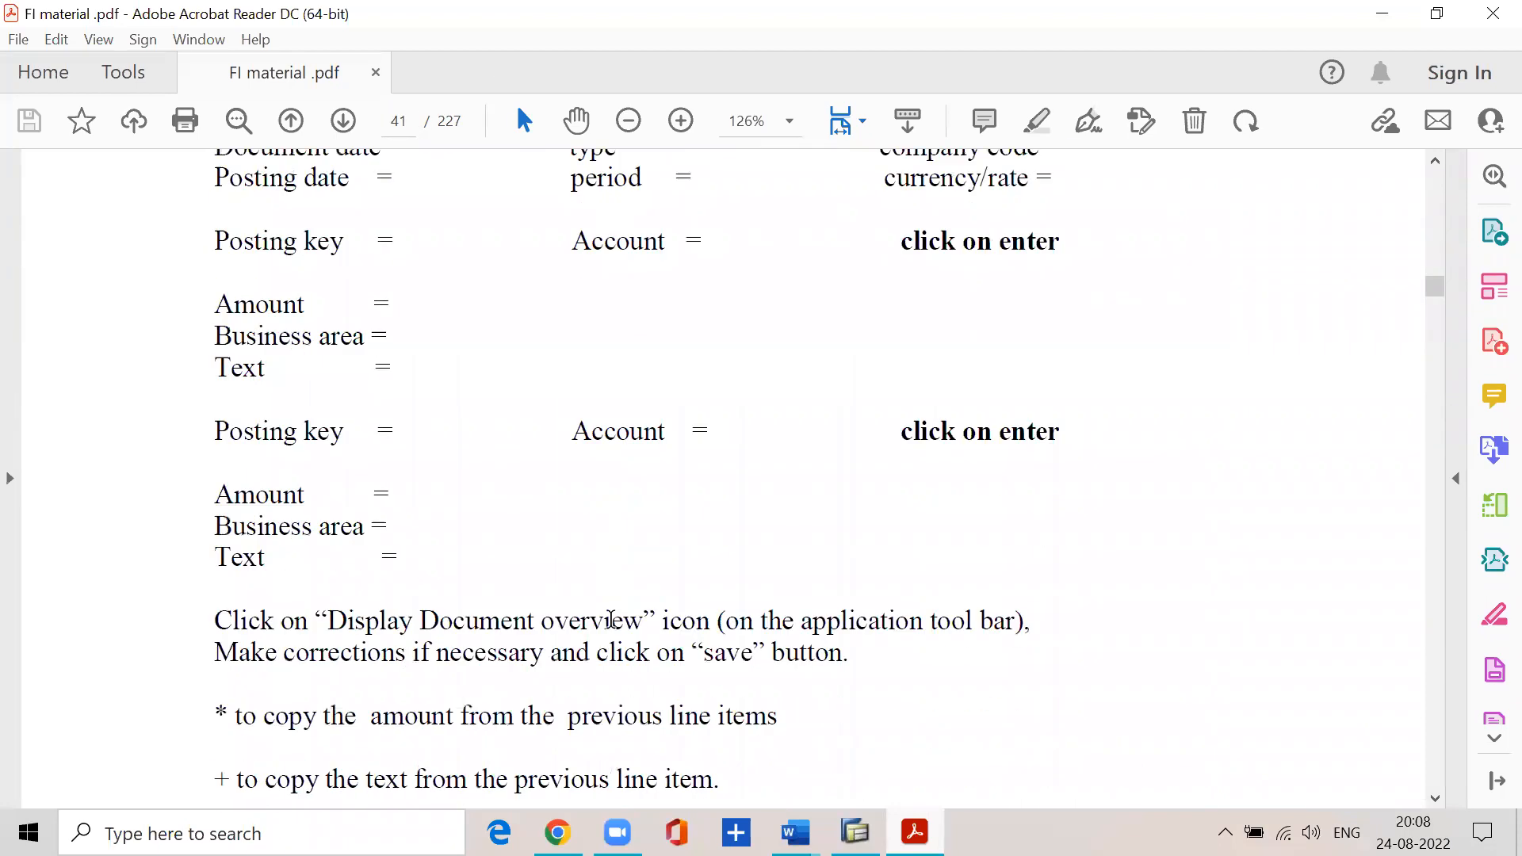
scroll(611, 620, down, 3)
drag(250, 578, 719, 575)
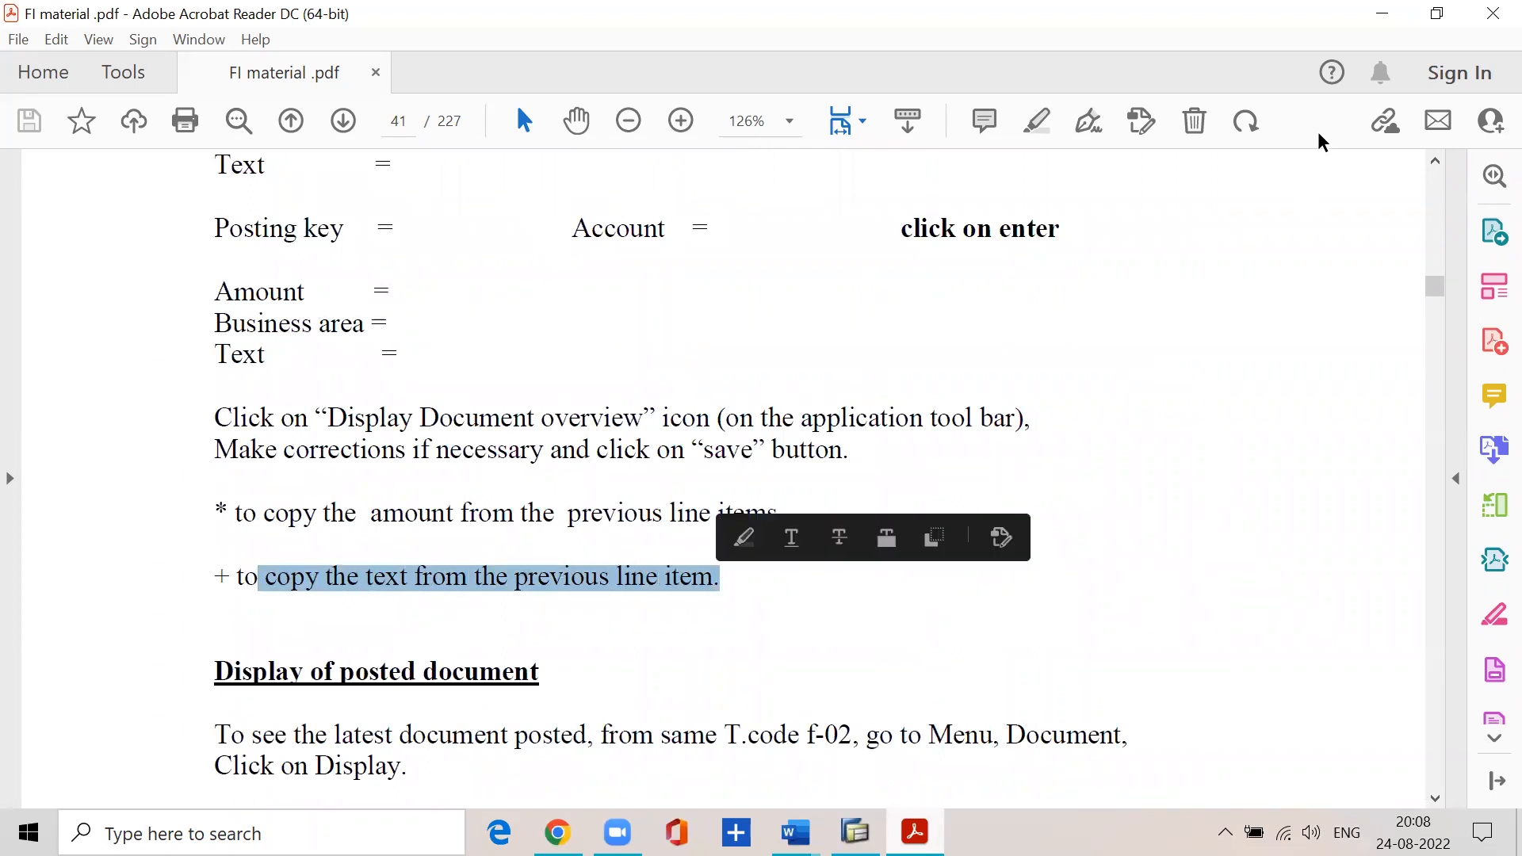
click(1382, 13)
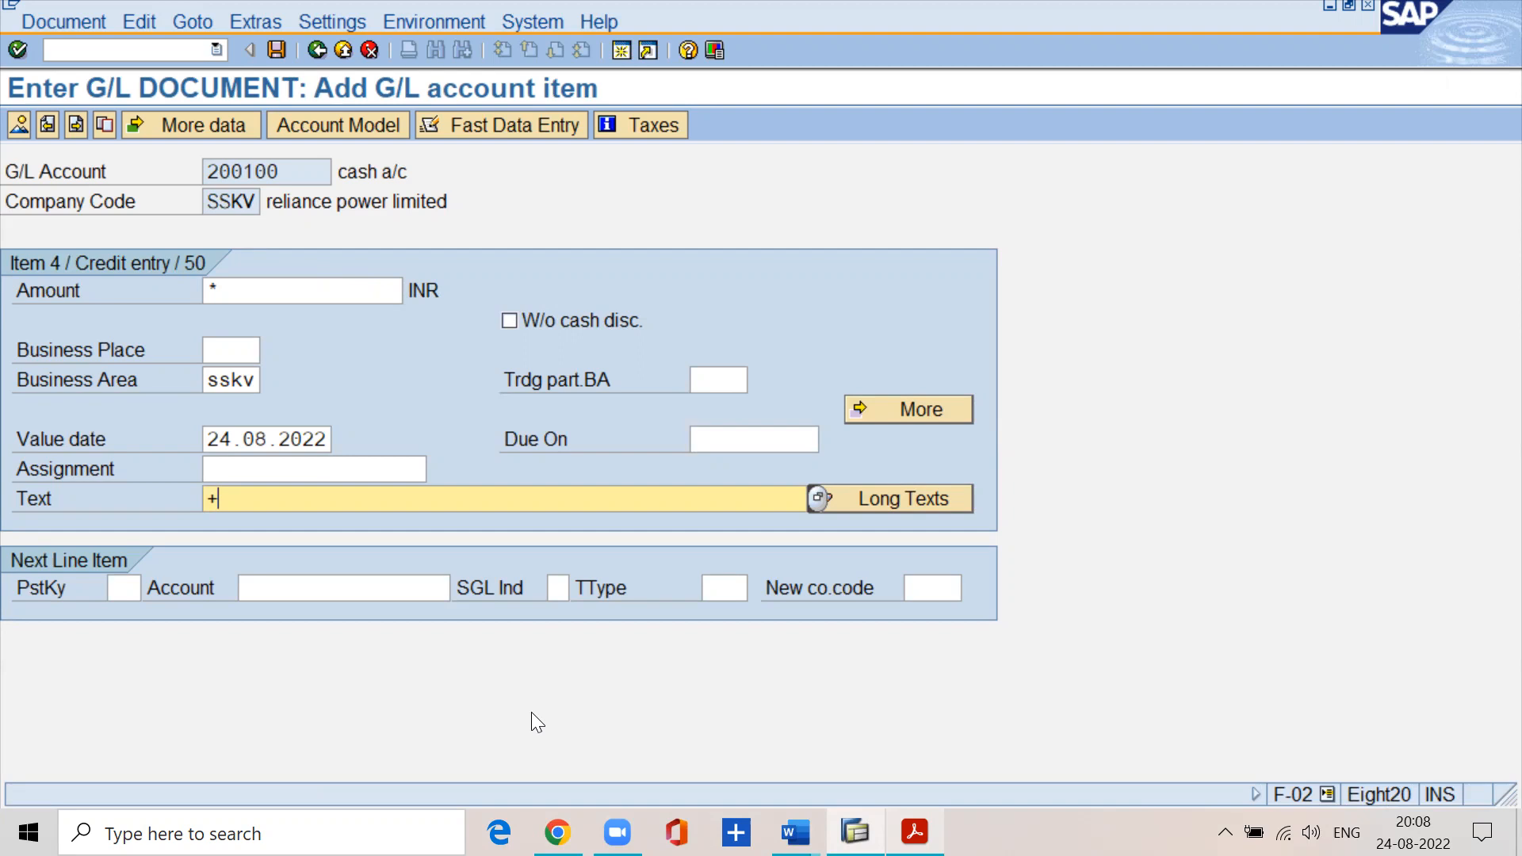
- Set the cash item's text to being salaires,wages and rent paid and open the document overview
key(BackSpace)
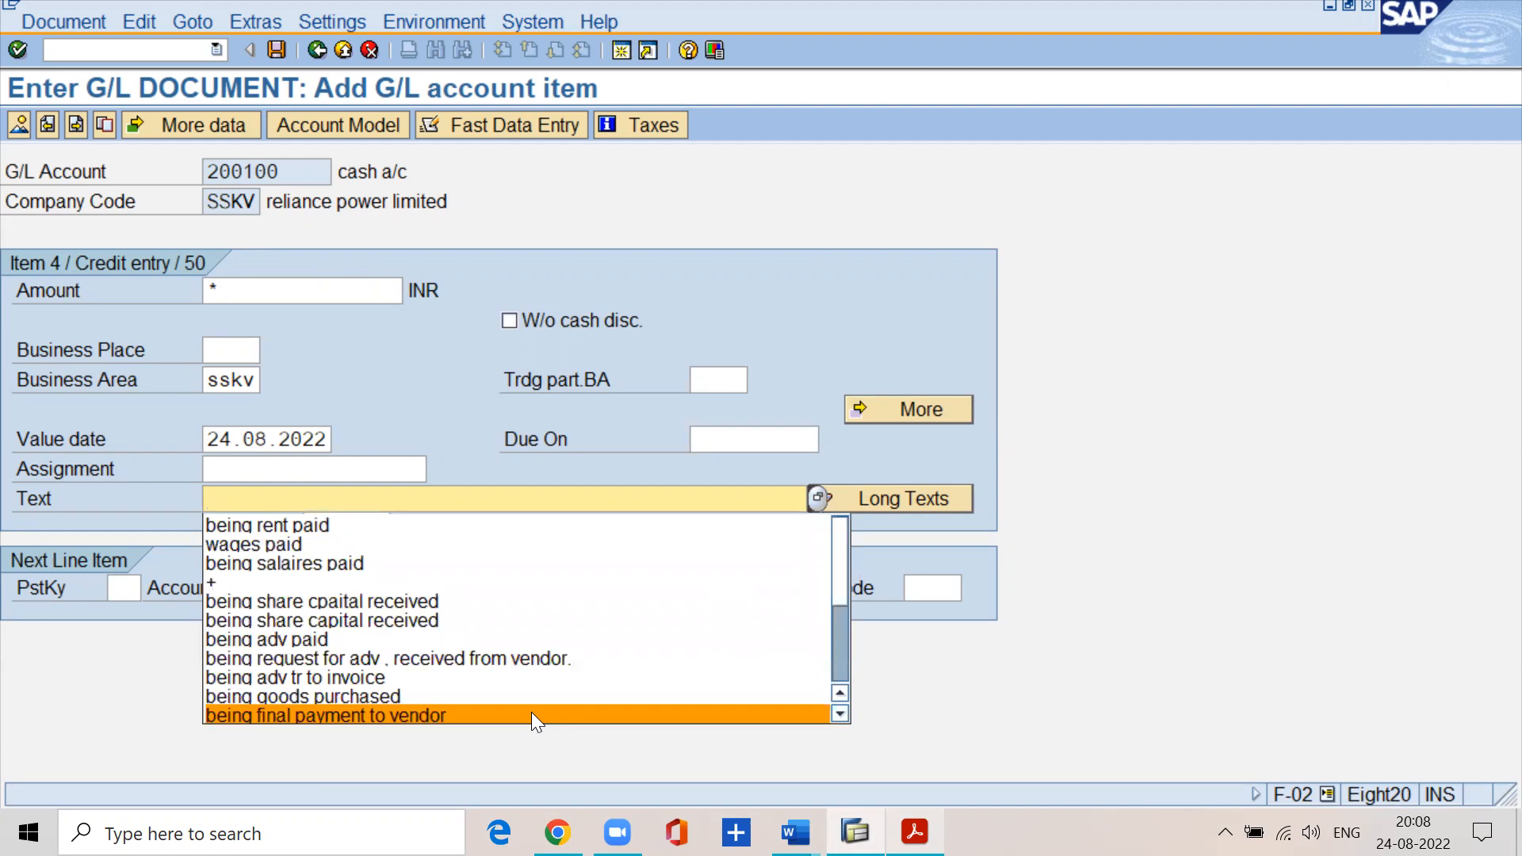
text(being )
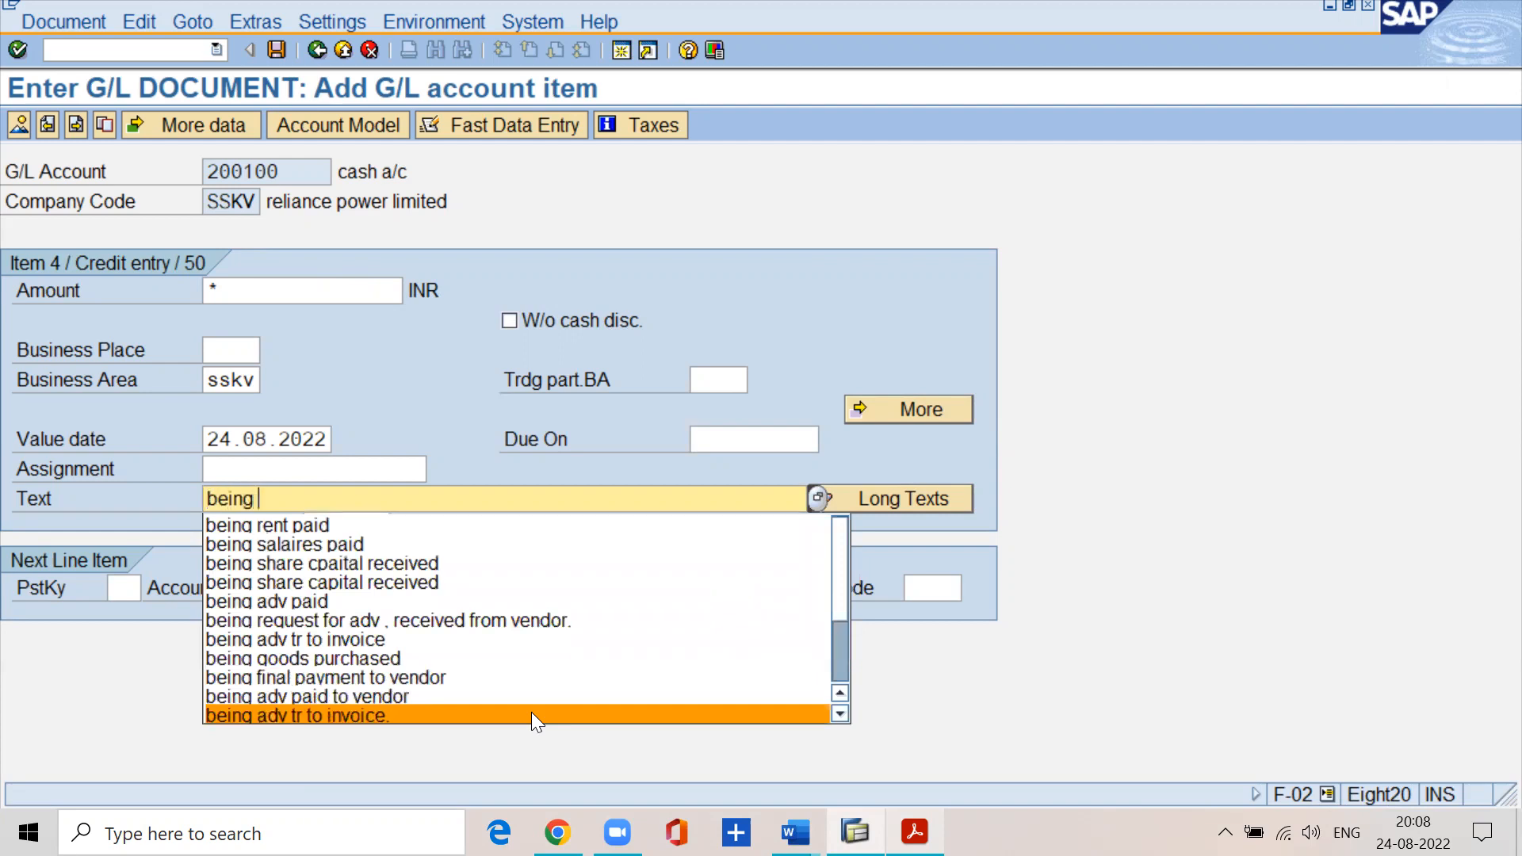
text(salai)
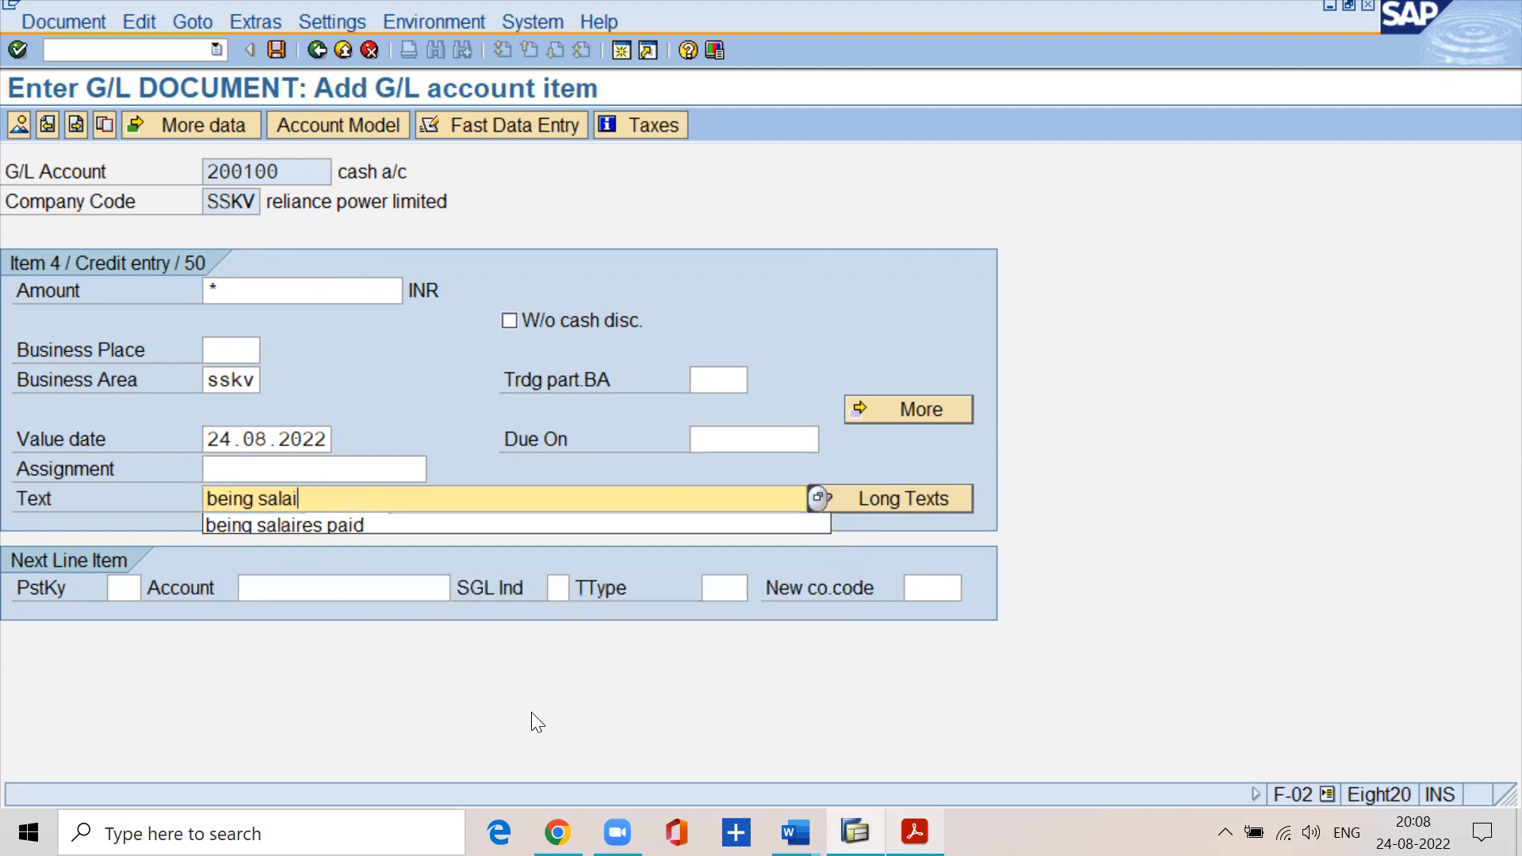
text(res,wages ad)
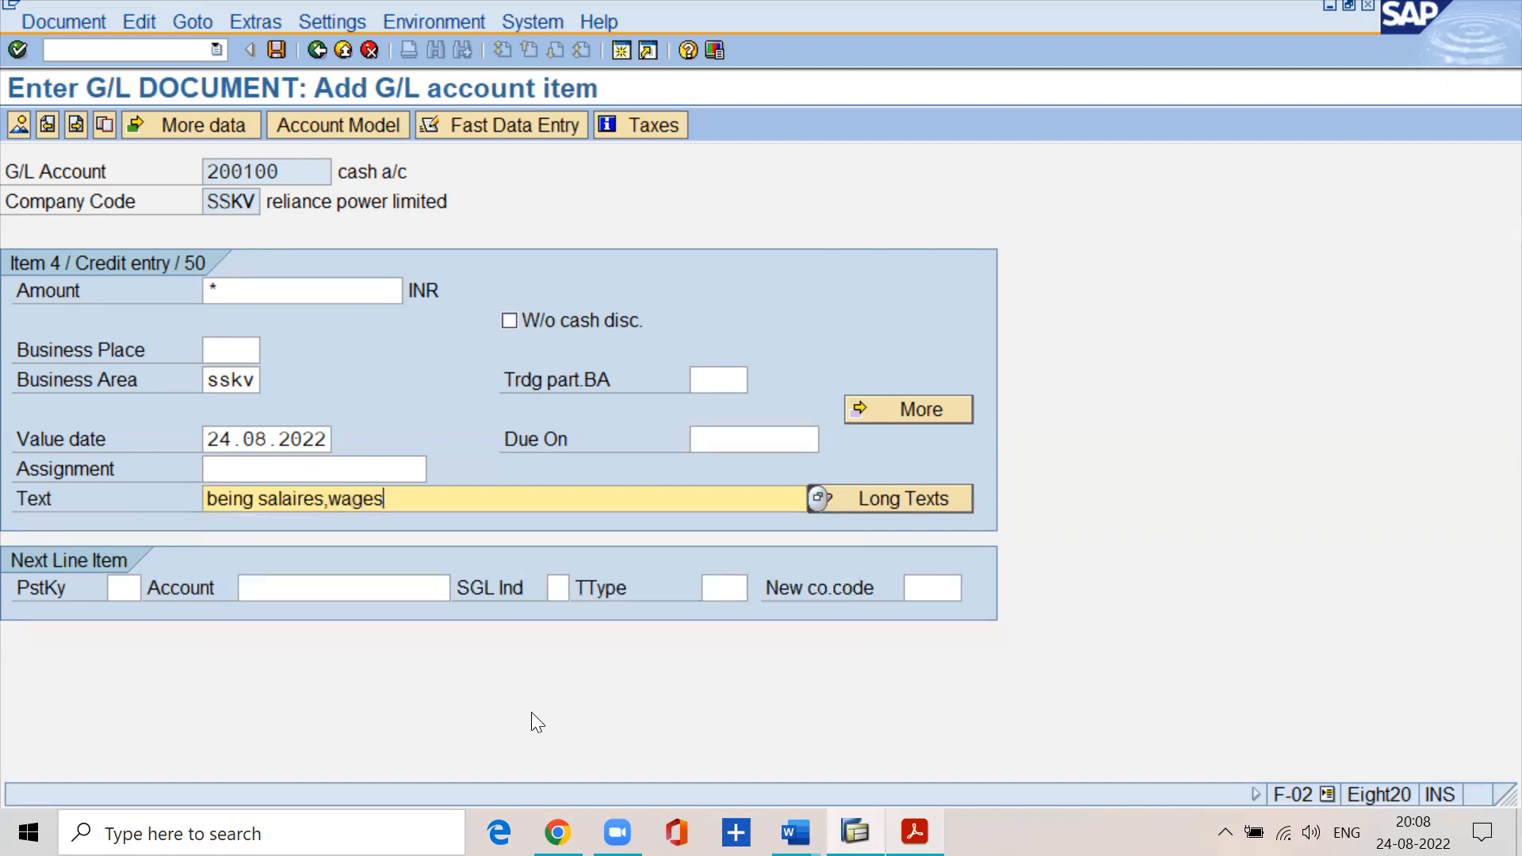
key(BackSpace)
key(BackSpace)
text(nd rent paid)
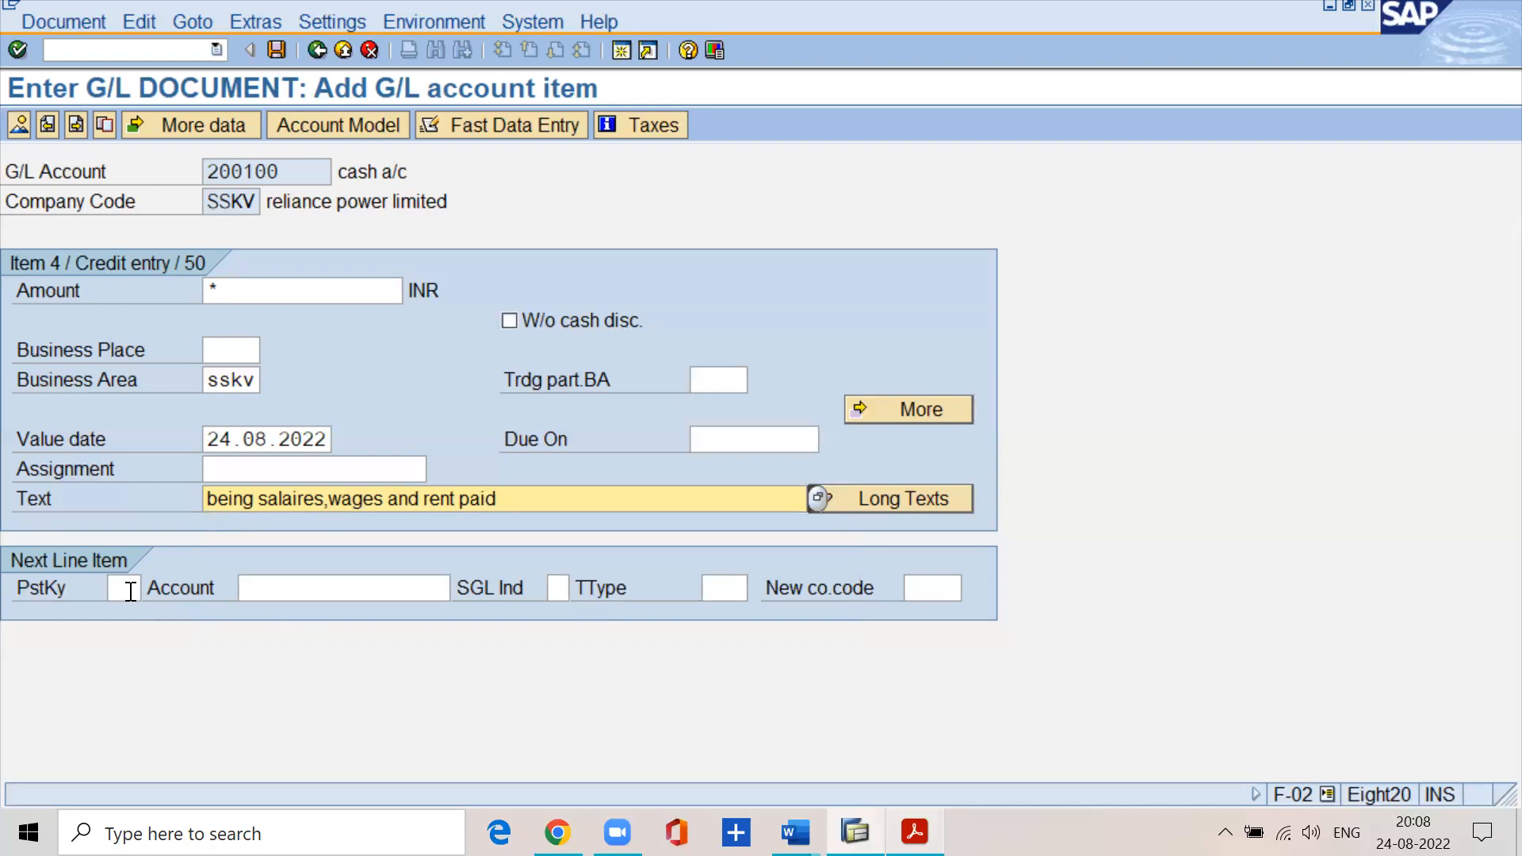
click(22, 124)
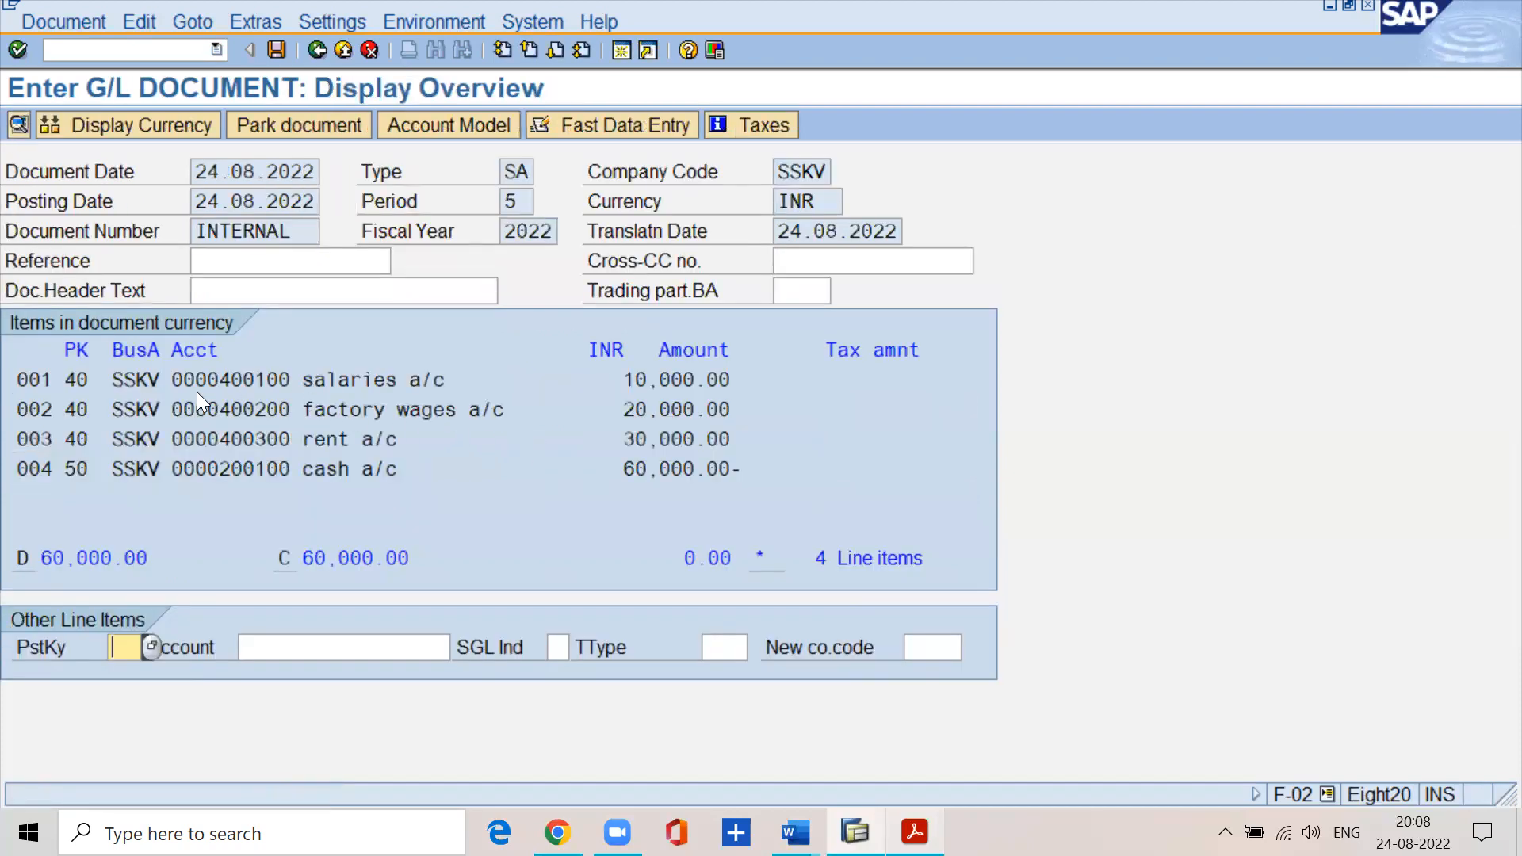
- Examine the posting keys, accounts and amounts of the line items and the debit total in the document overview
drag(304, 384, 751, 380)
click(105, 379)
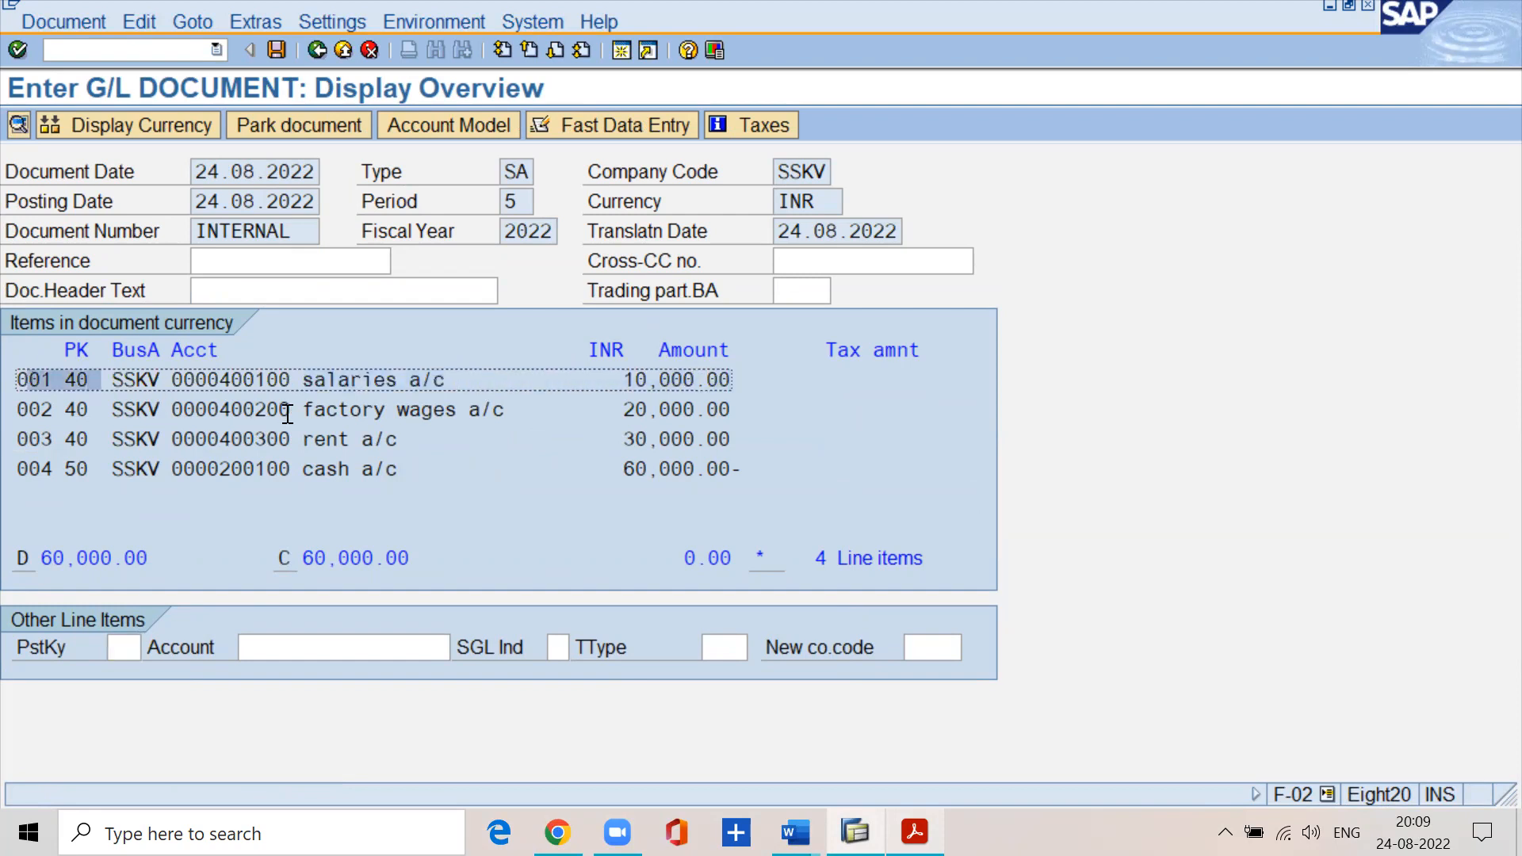
drag(294, 409, 507, 412)
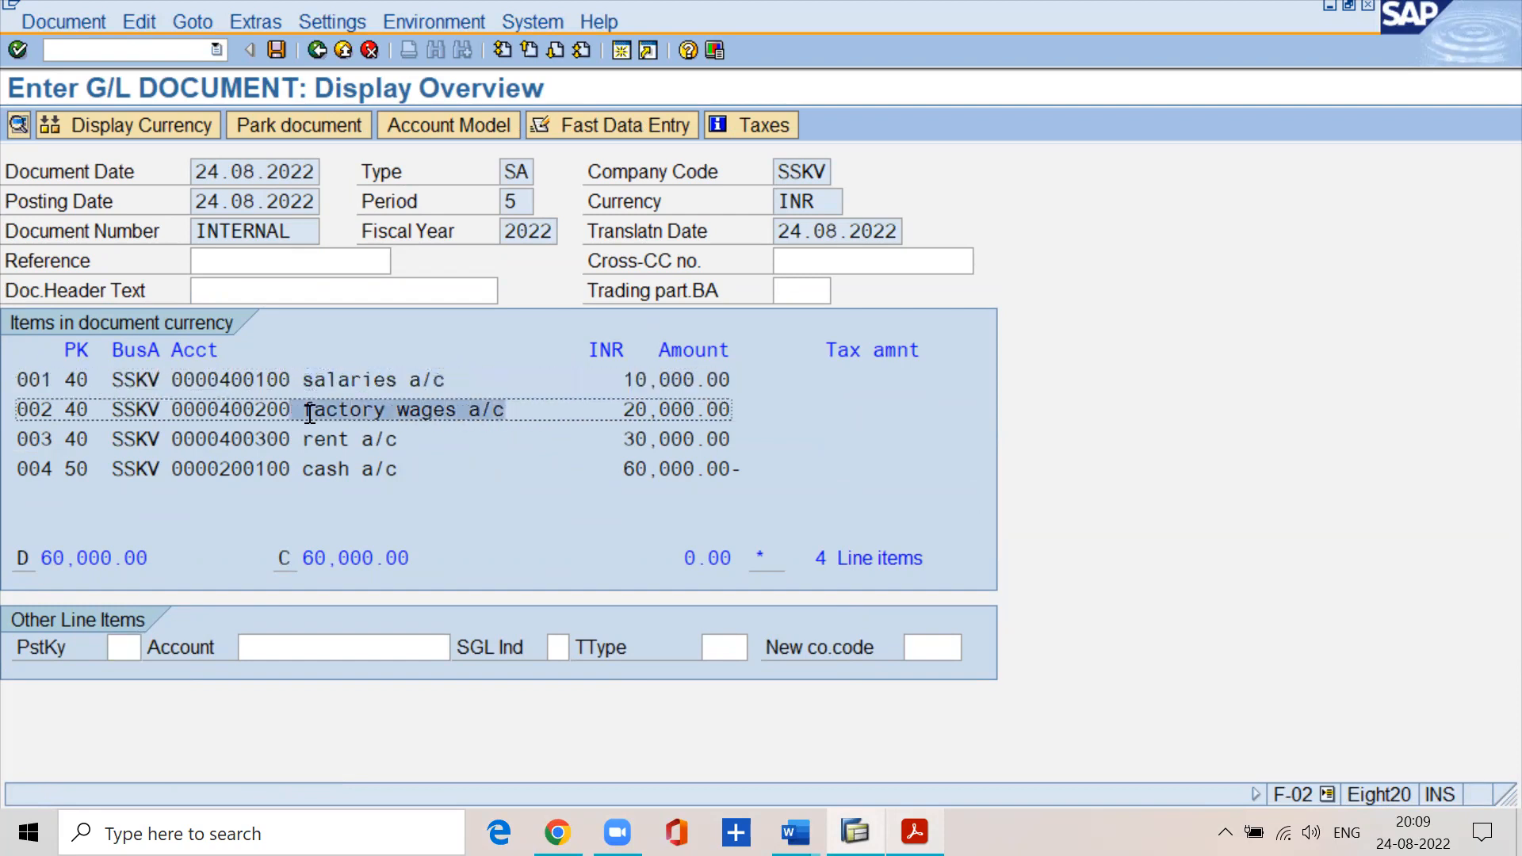
click(111, 409)
drag(306, 440, 407, 434)
drag(90, 435, 61, 434)
drag(291, 474, 407, 473)
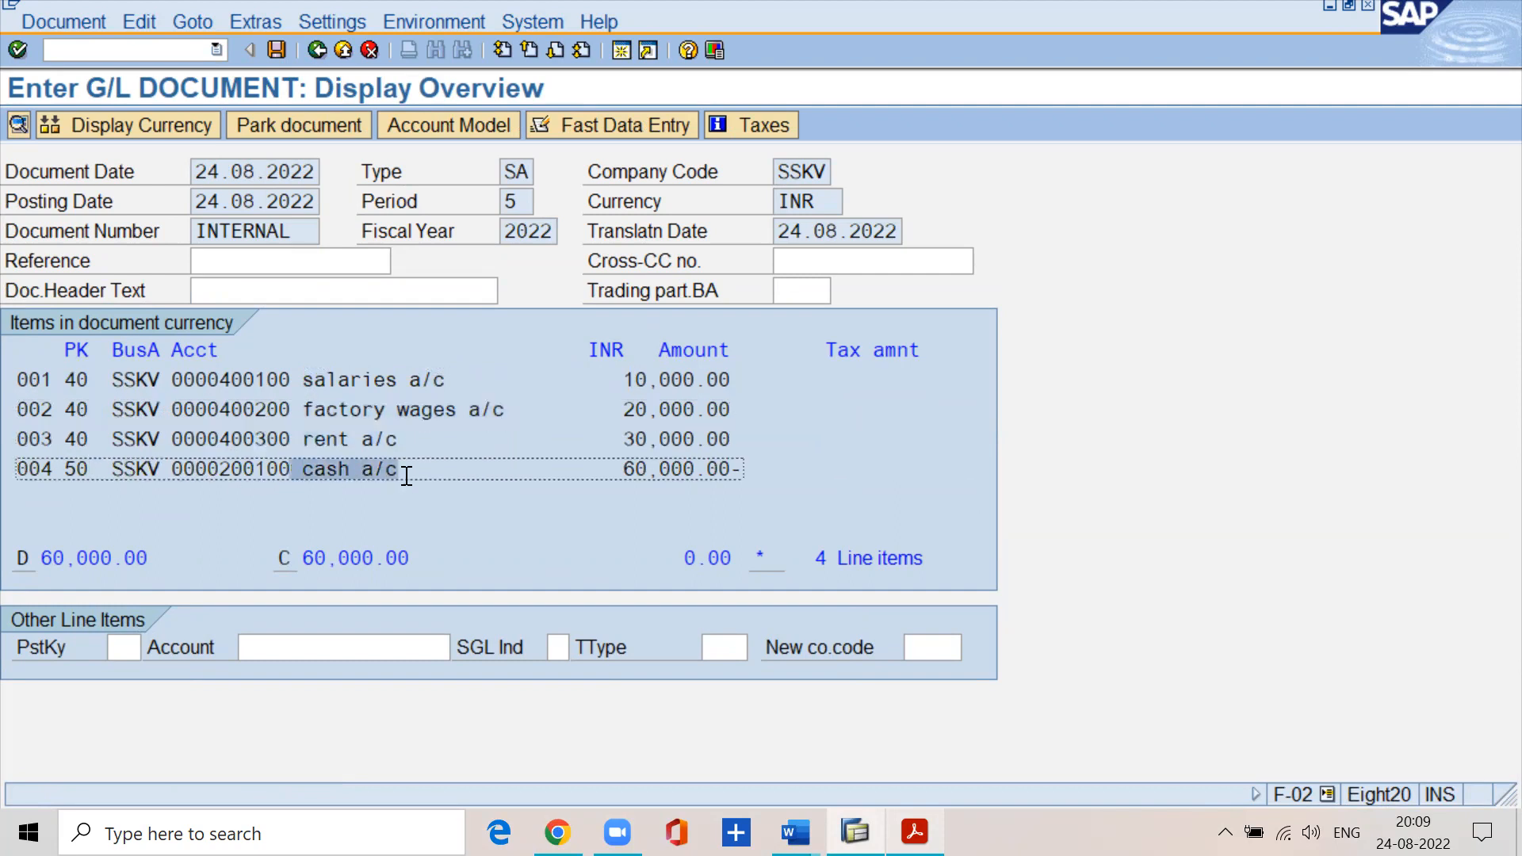
click(88, 466)
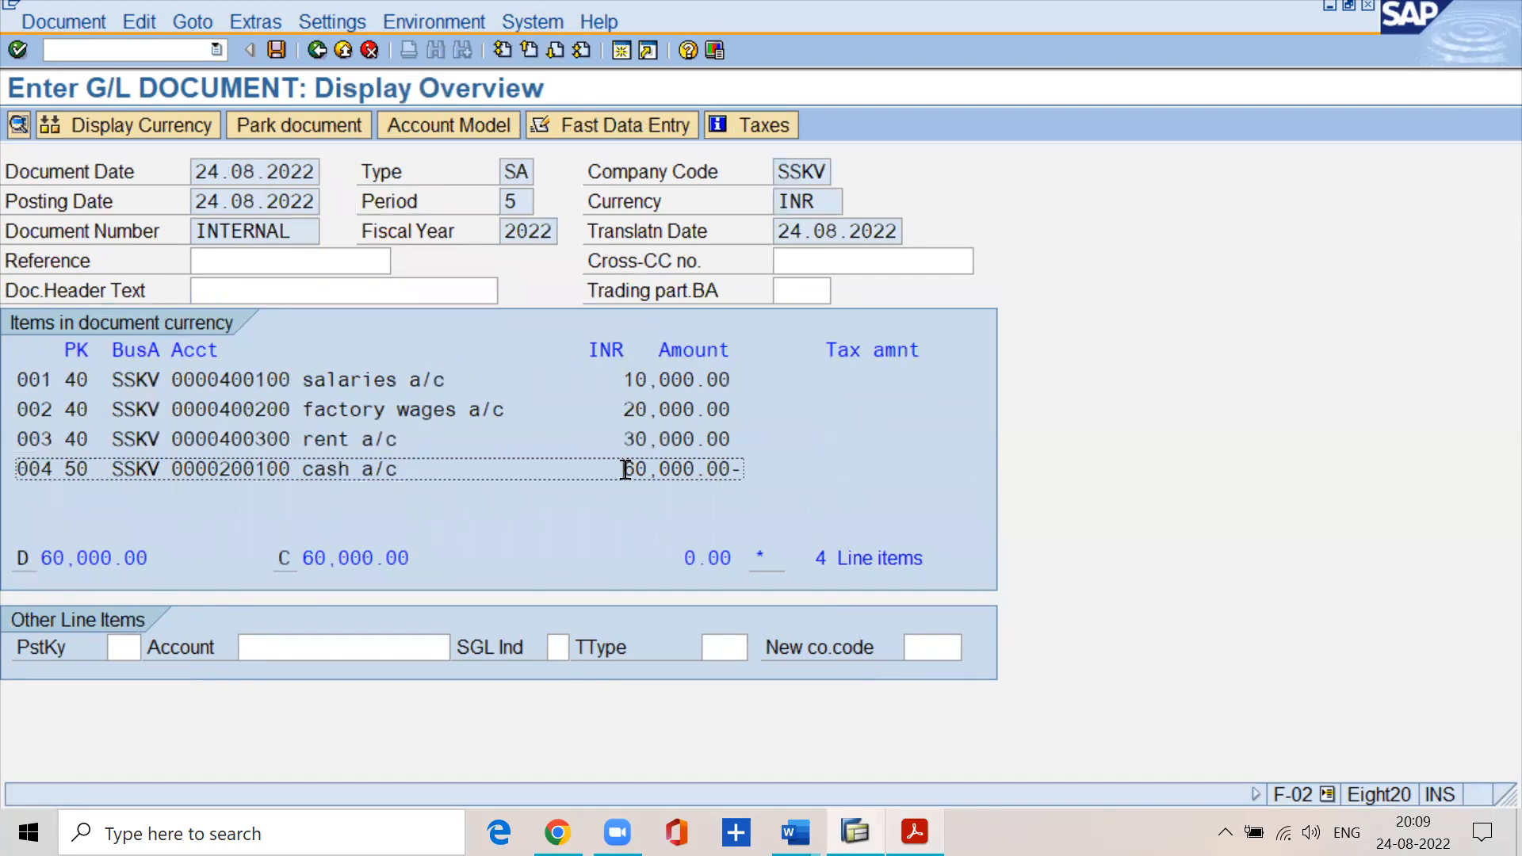
drag(624, 469, 736, 476)
drag(151, 559, 38, 549)
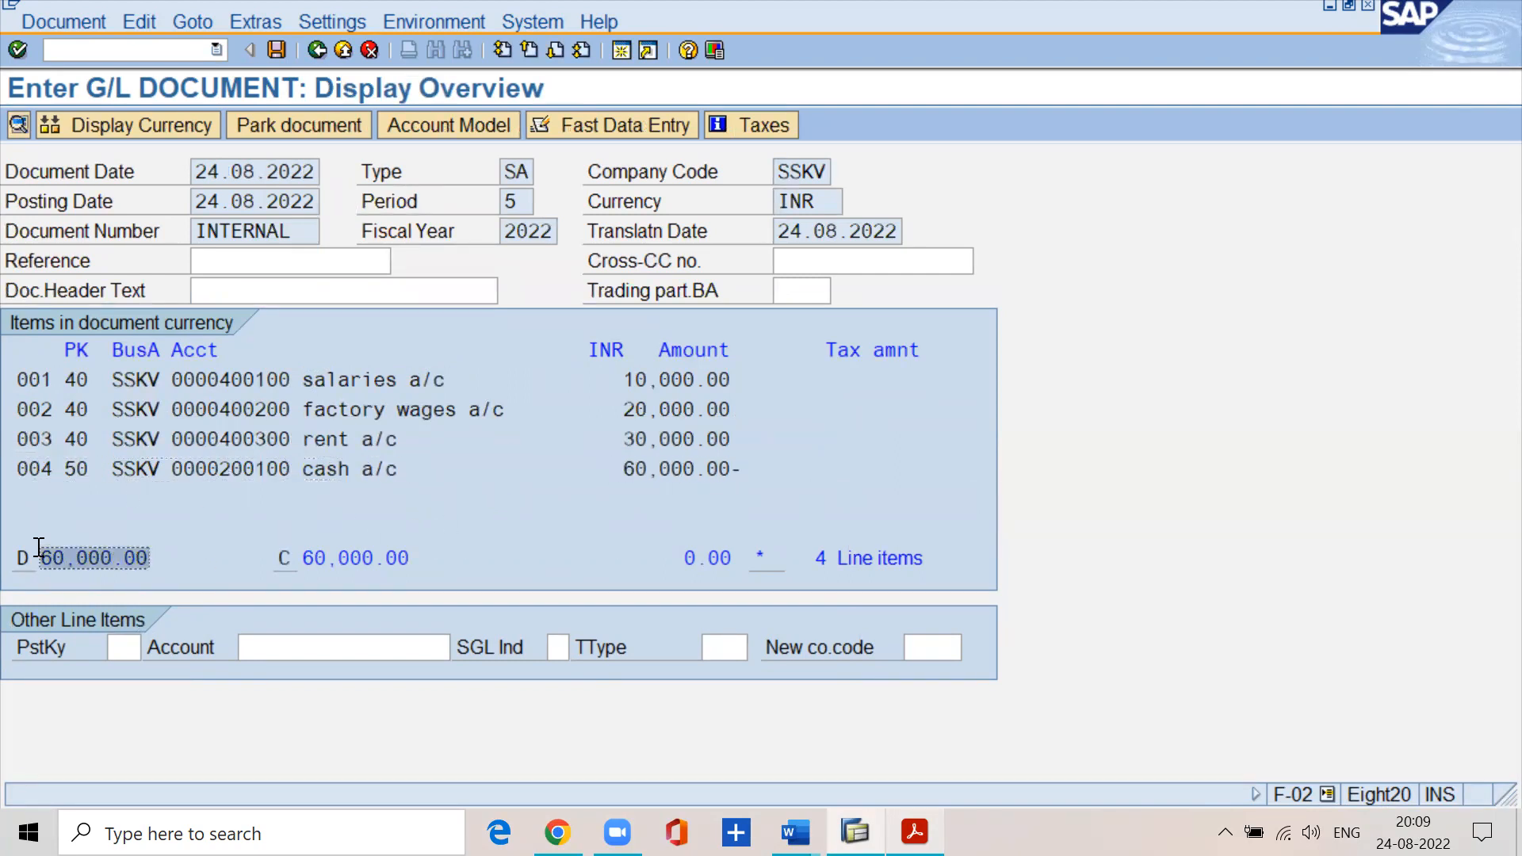
- Set the salaries item's amount to 100000 and return to the document overview
double_click(367, 384)
click(319, 287)
key(BackSpace)
key(BackSpace)
key(BackSpace)
key(BackSpace)
key(BackSpace)
key(BackSpace)
key(BackSpace)
key(BackSpace)
key(BackSpace)
text(100000)
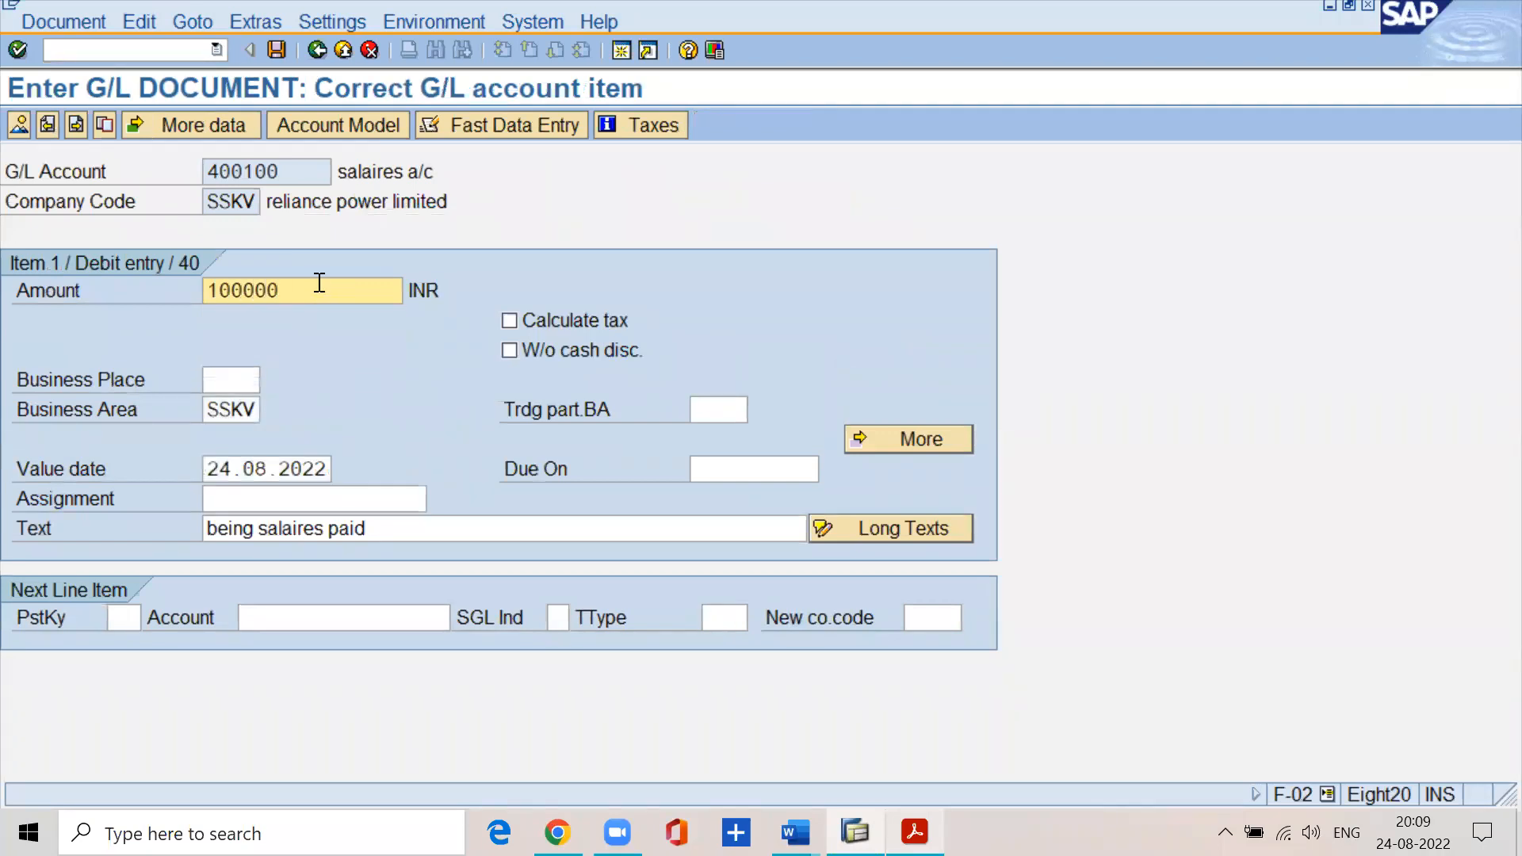
click(316, 50)
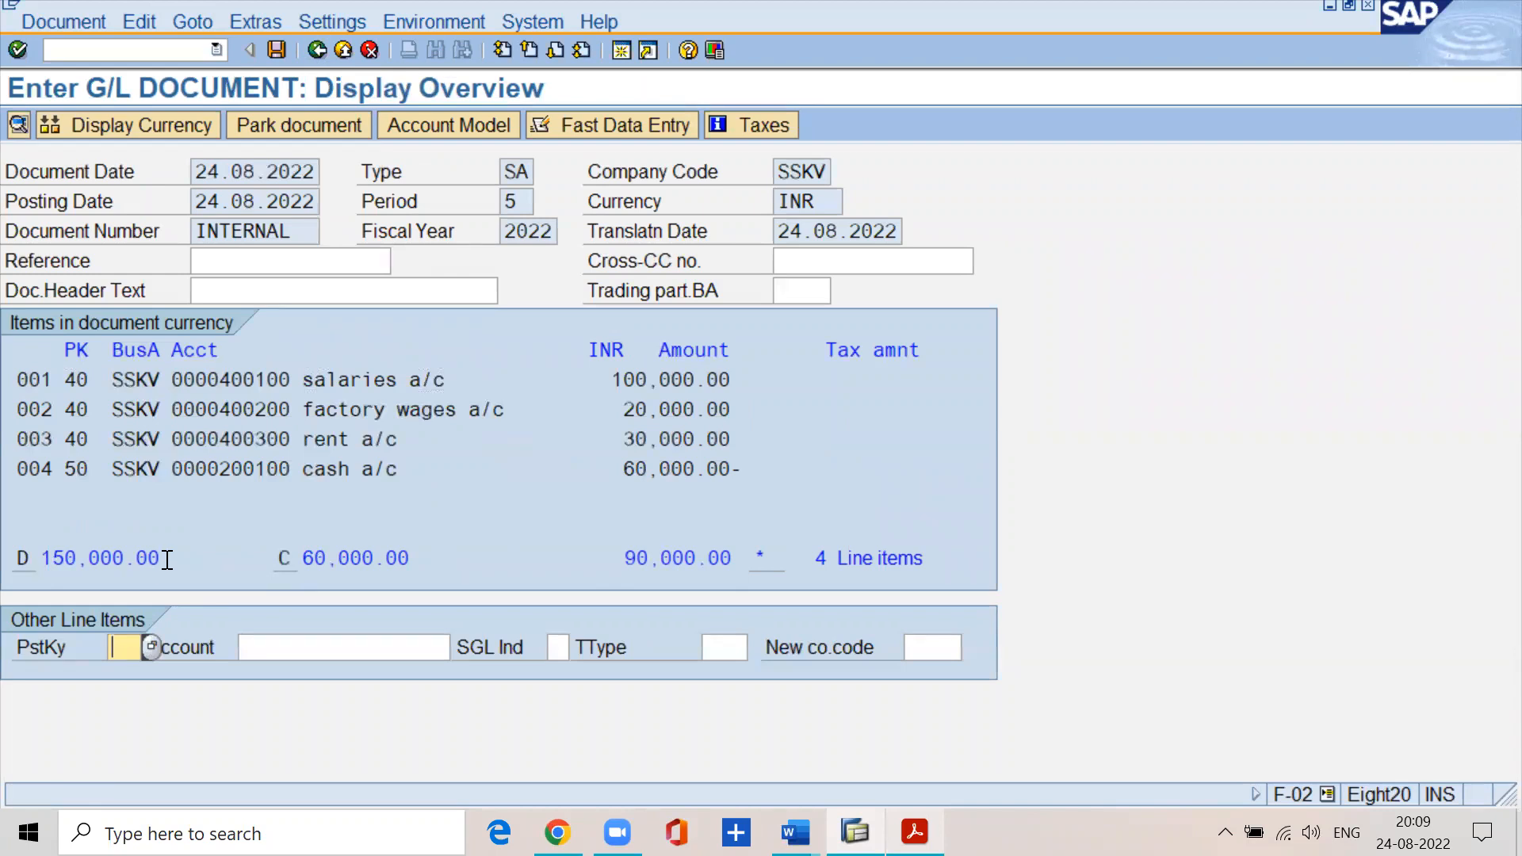
- Compare the debit and credit totals and try to post the document with the higher salaries amount
drag(165, 563, 44, 561)
drag(416, 555, 305, 565)
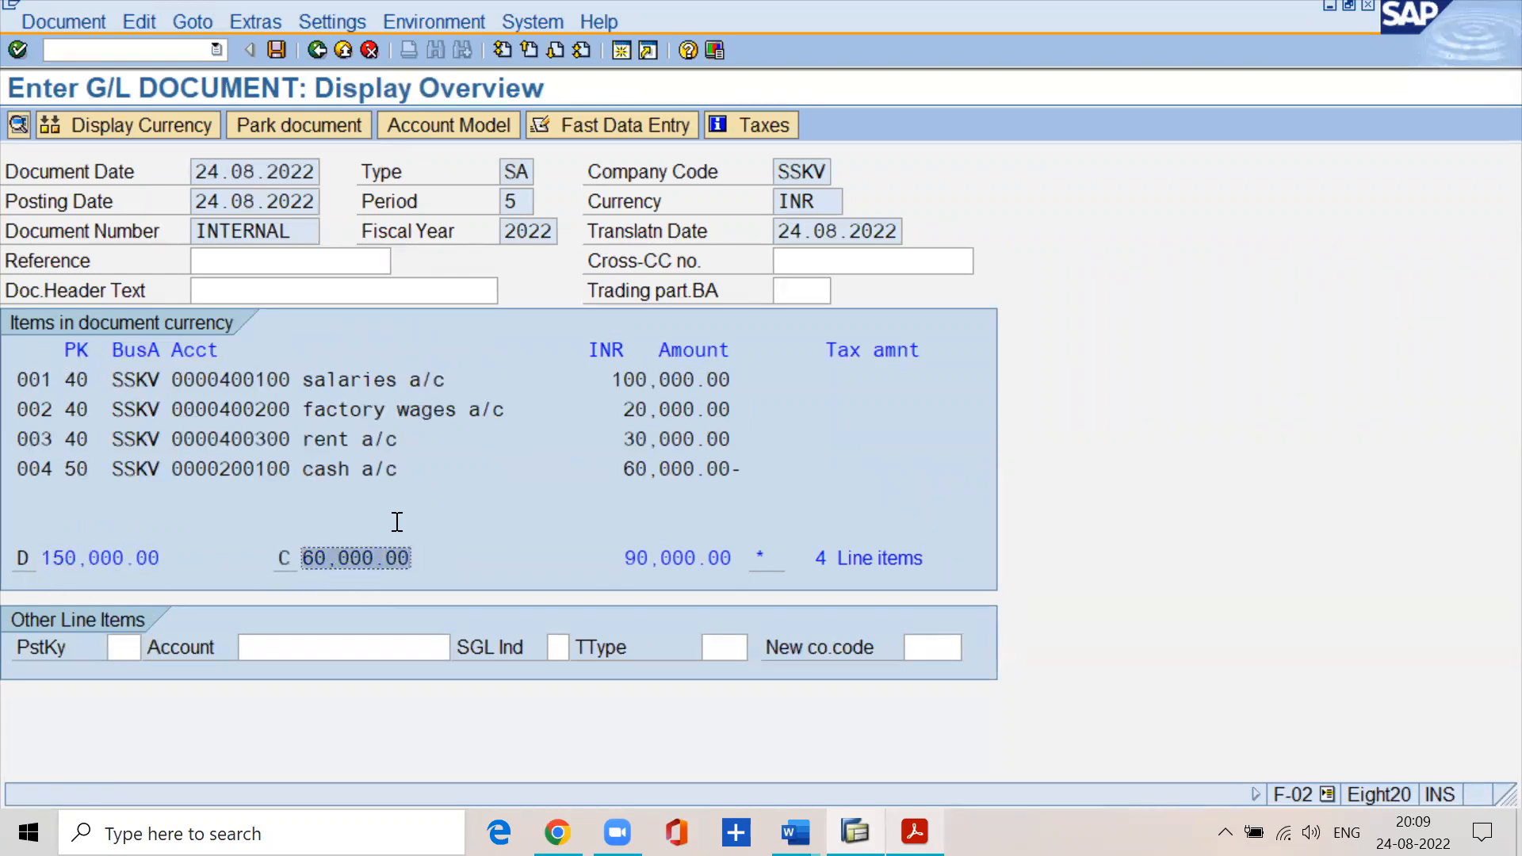
click(282, 51)
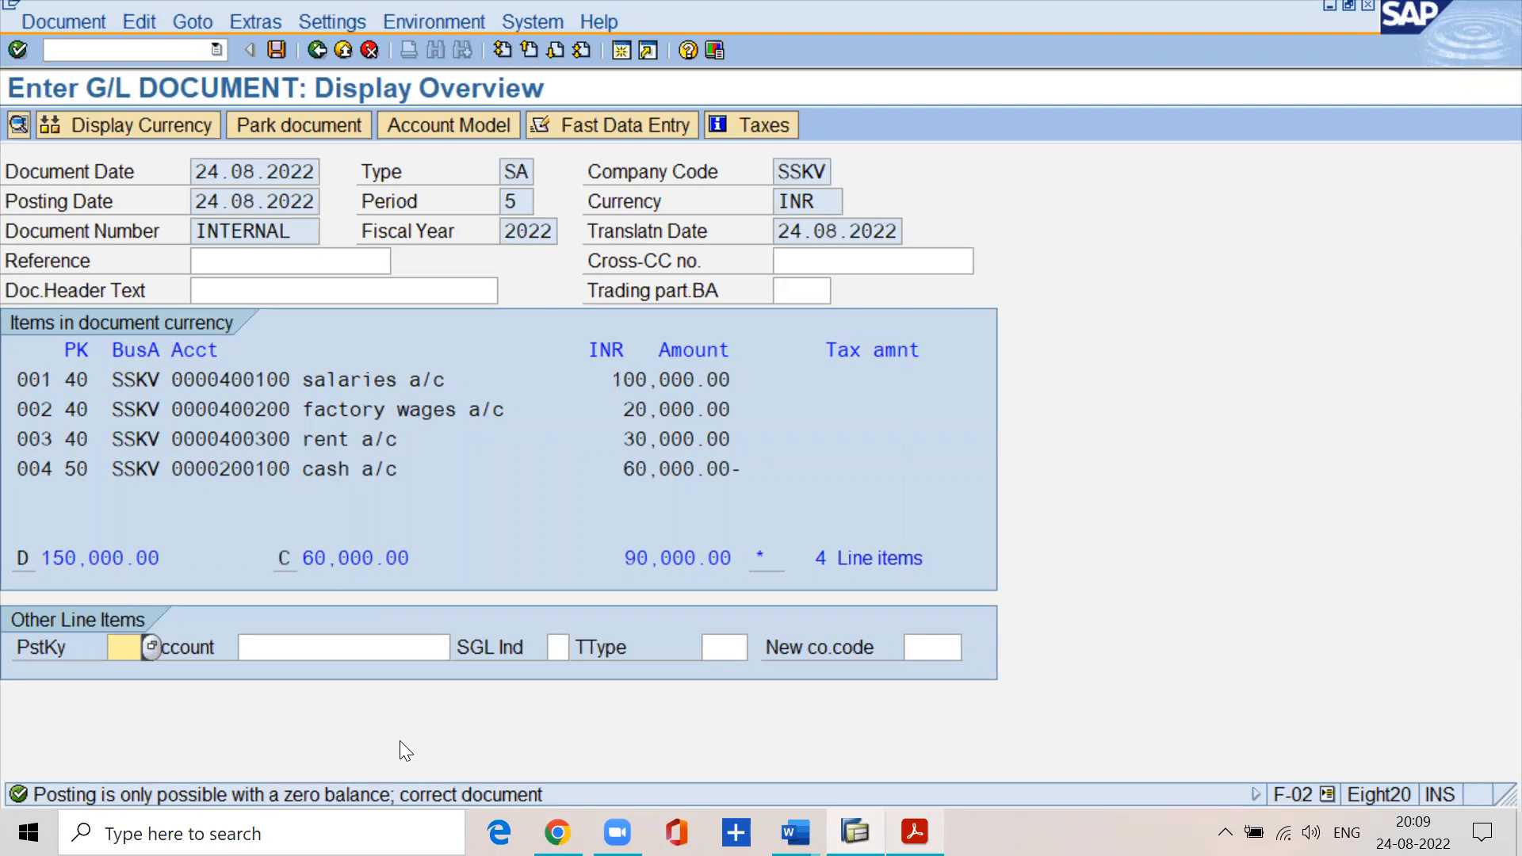
- Set the salaries item's amount to 10000 and post the G/L document
double_click(418, 376)
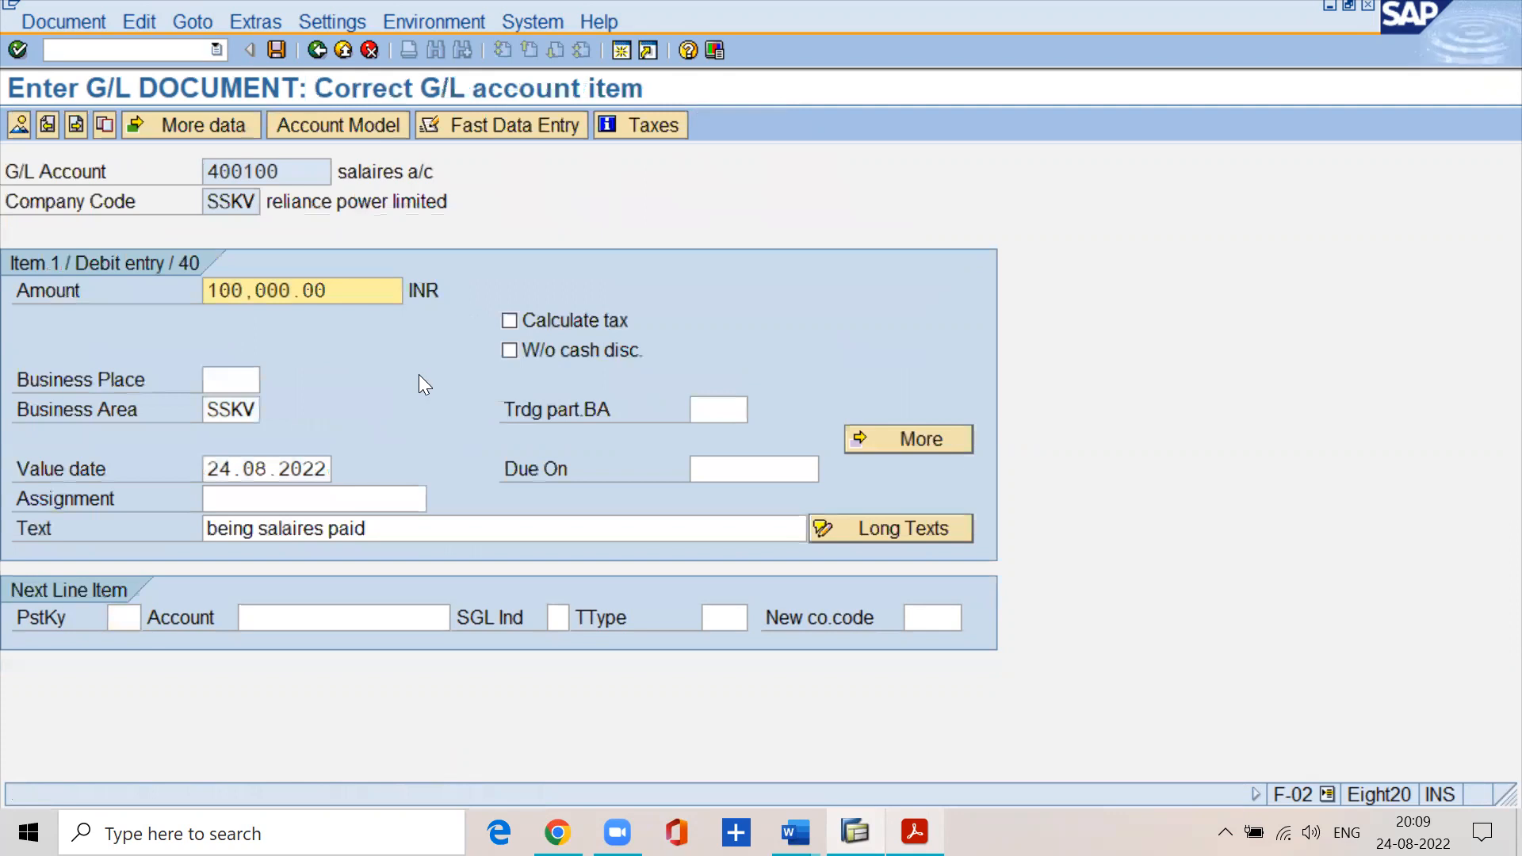
click(347, 292)
key(BackSpace)
key(BackSpace)
key(BackSpace)
key(BackSpace)
key(BackSpace)
key(BackSpace)
key(BackSpace)
key(BackSpace)
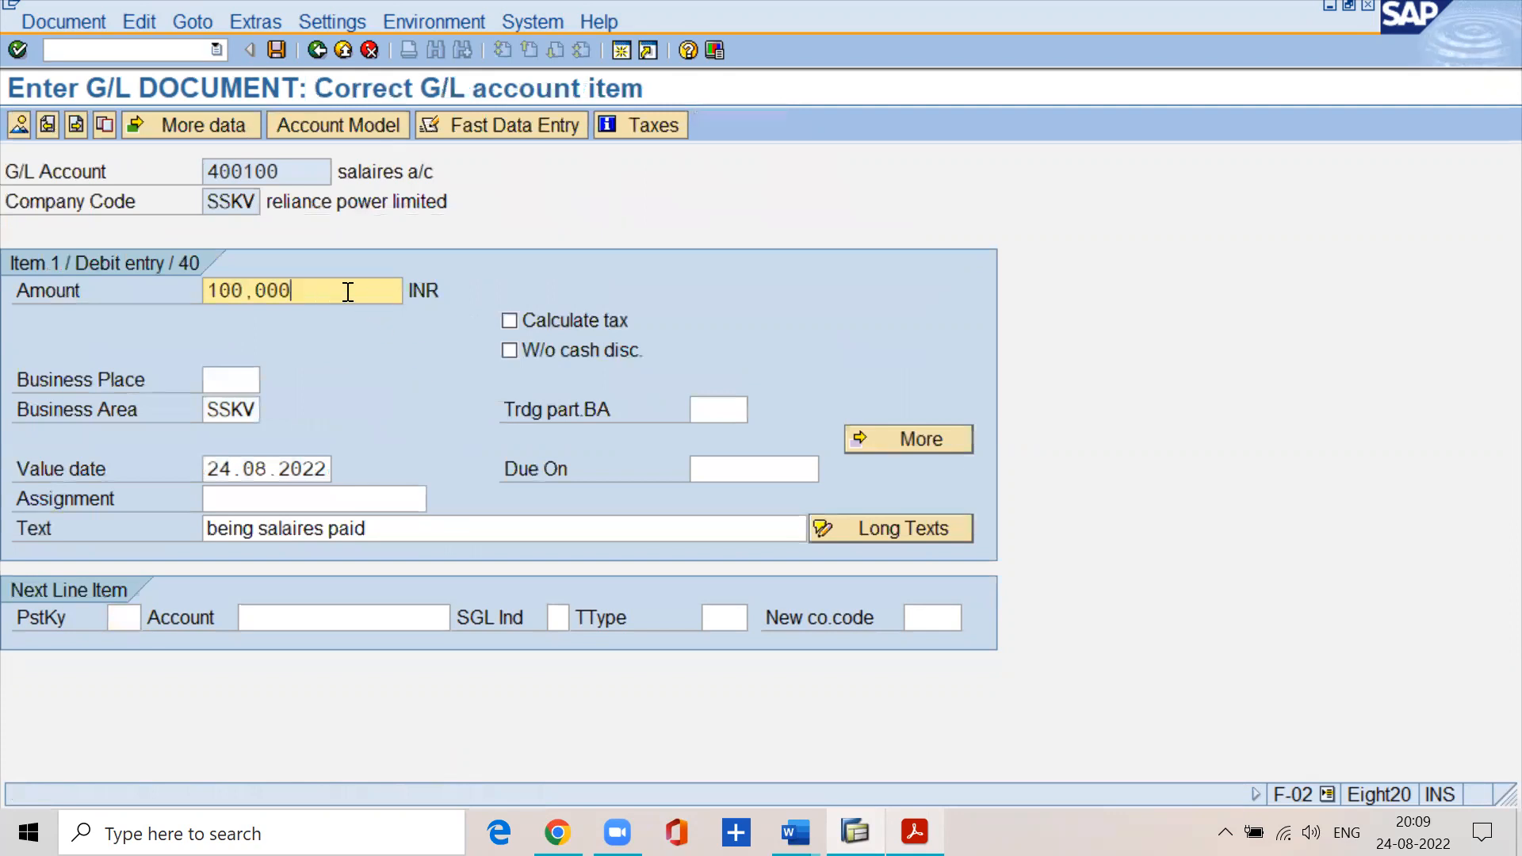
text(000)
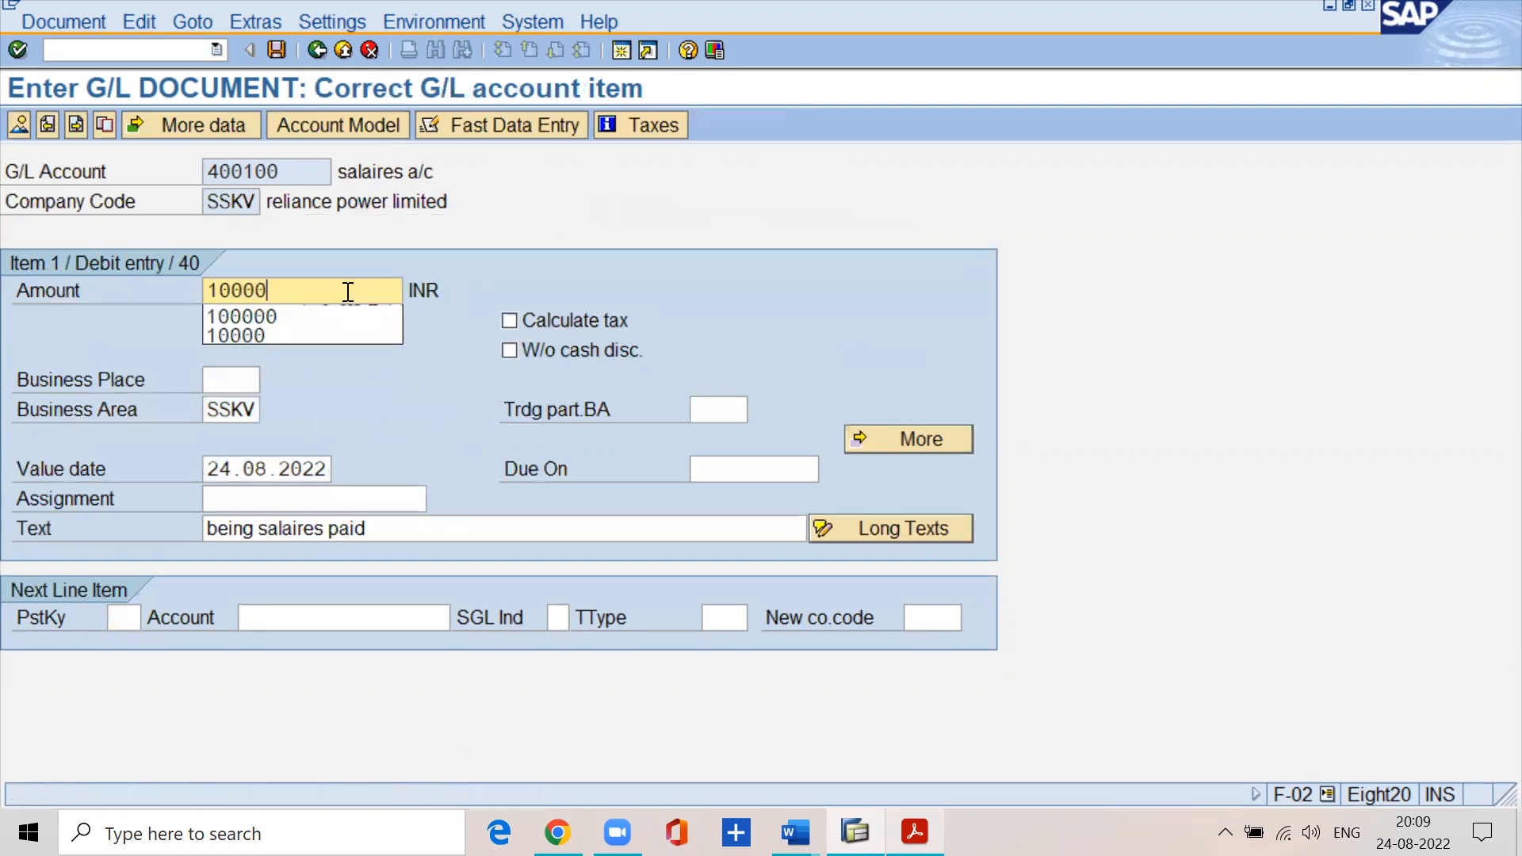
click(317, 49)
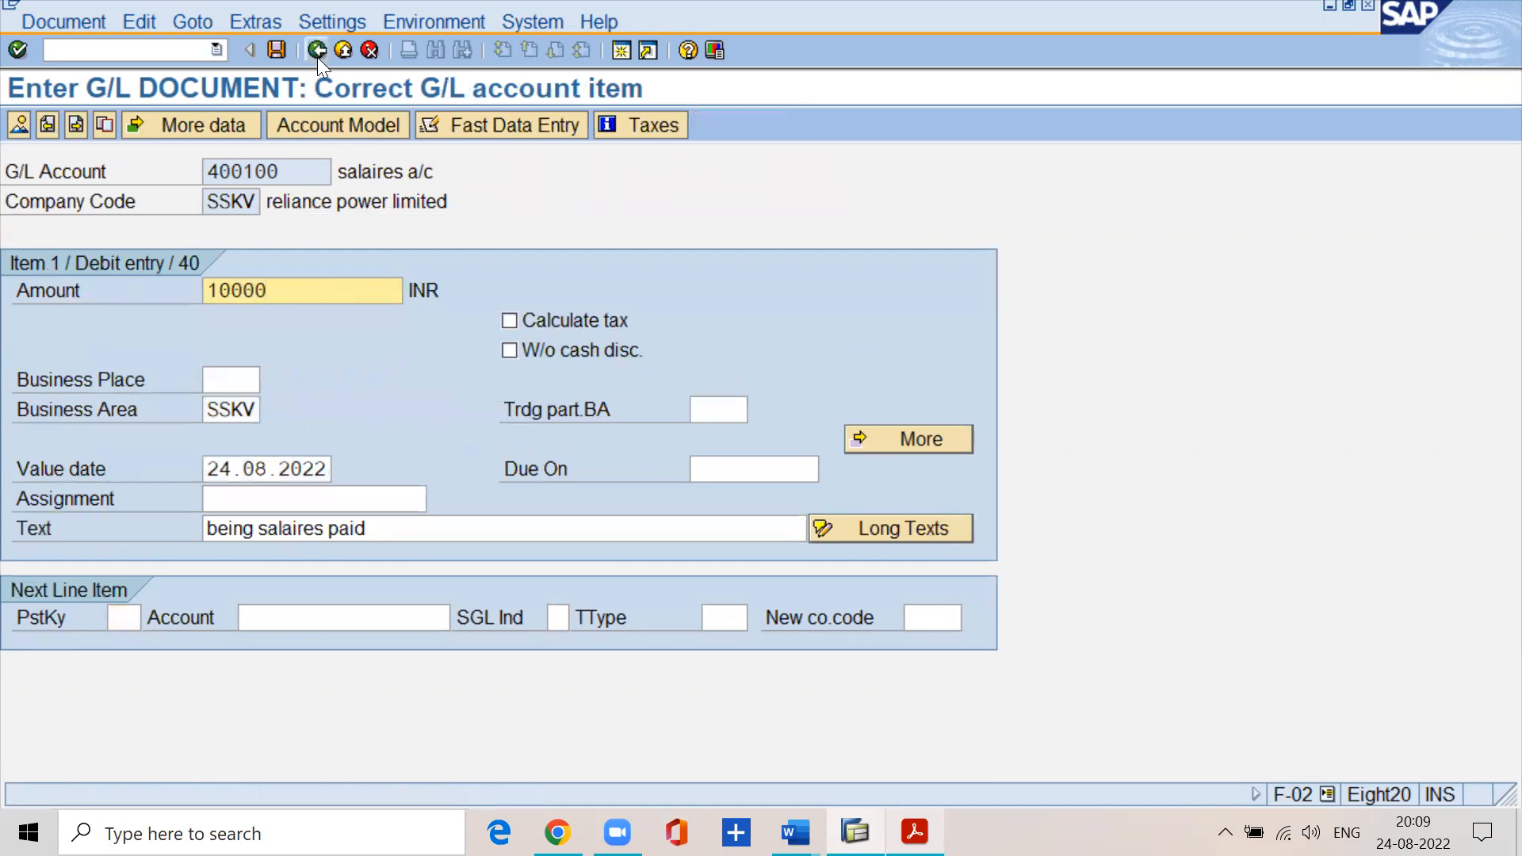
click(317, 56)
click(146, 558)
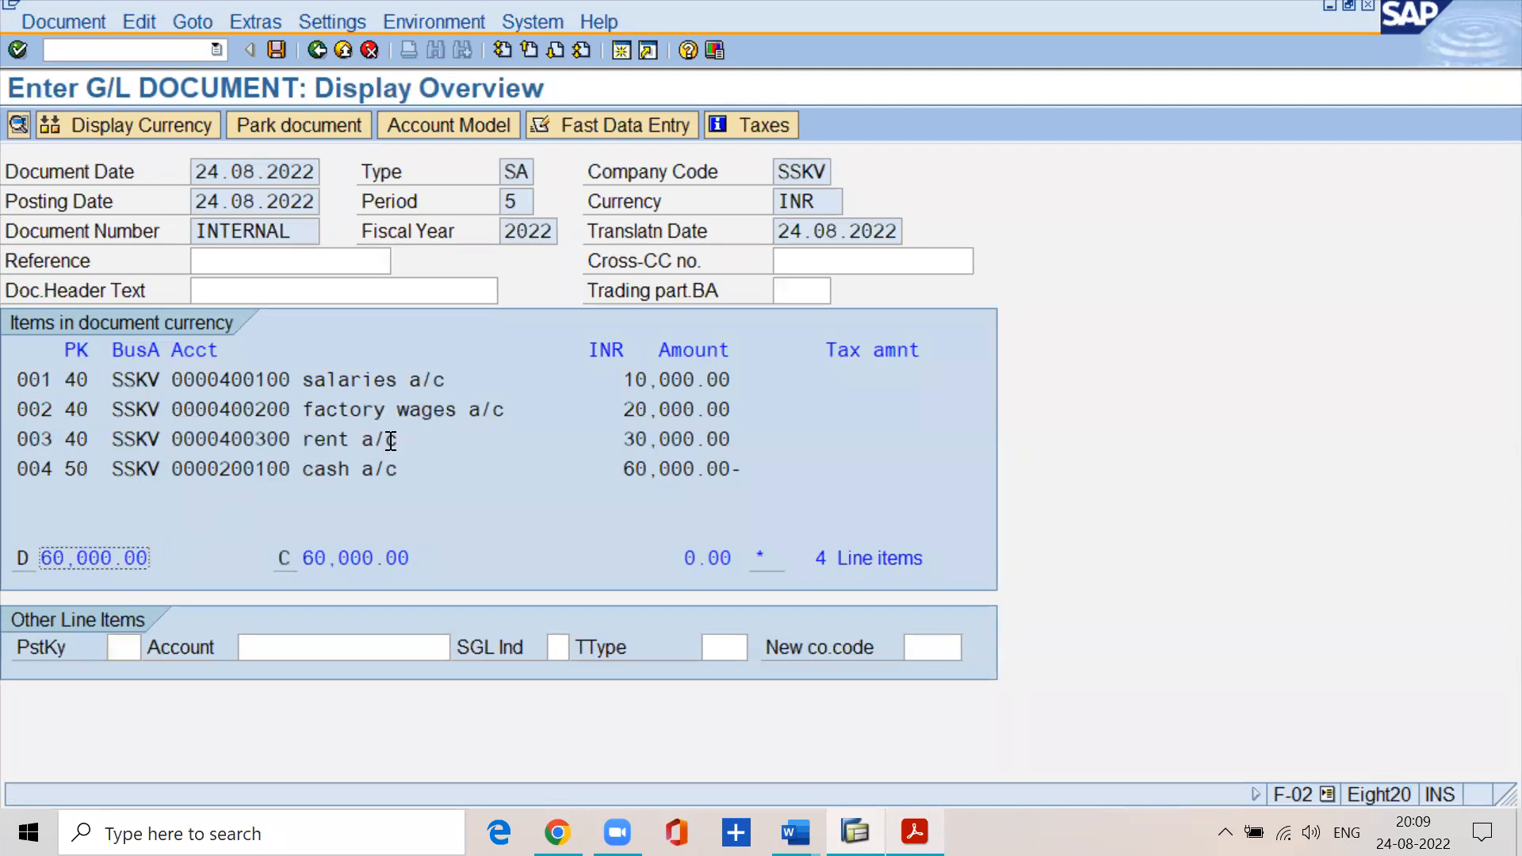
click(274, 55)
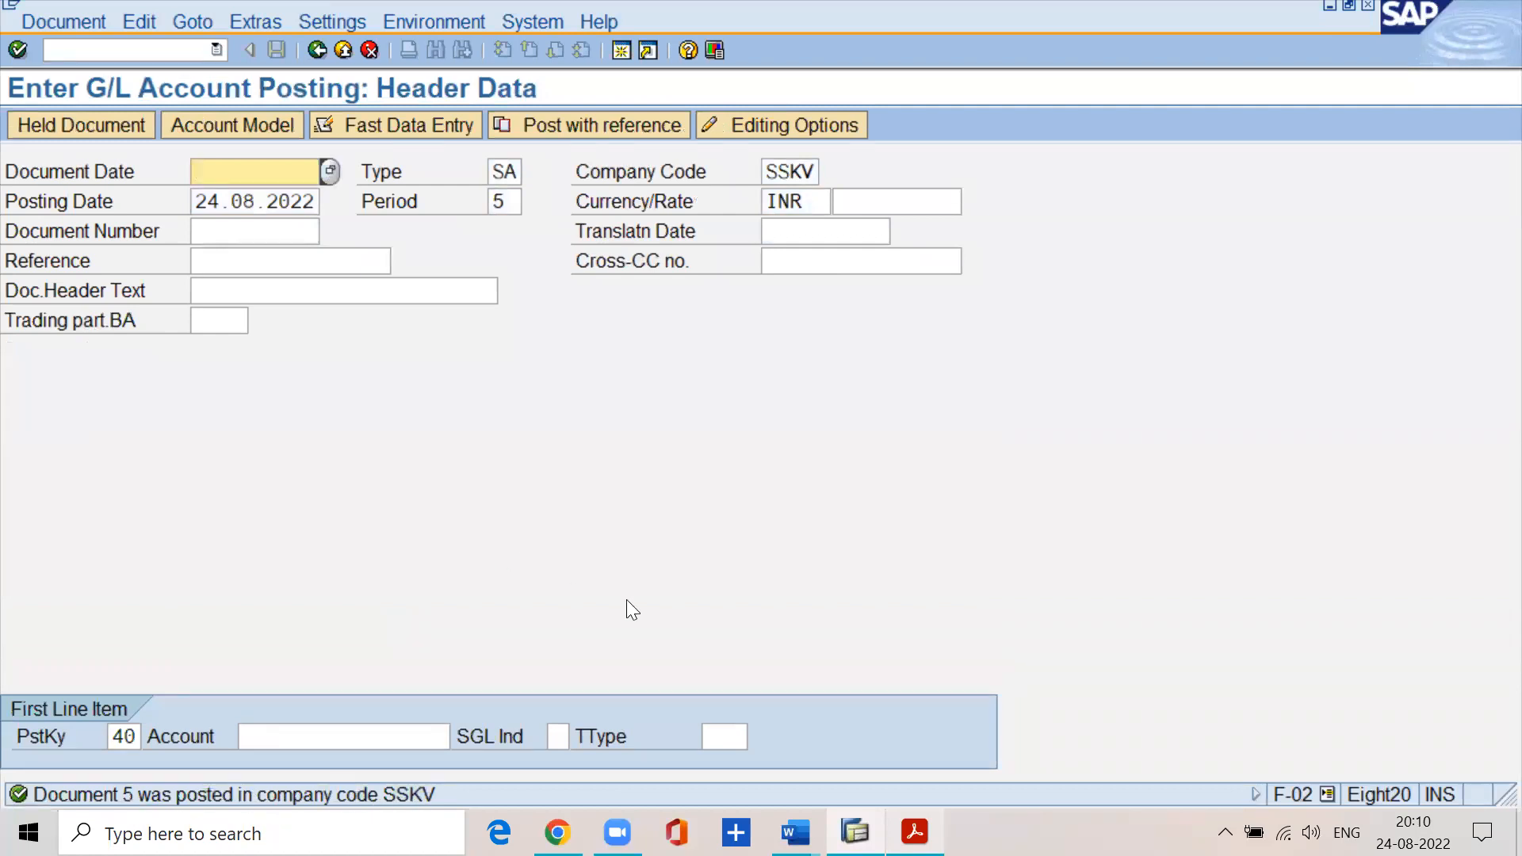
- Read the notes on displaying the latest posted document on page 41 of FI material .pdf in Acrobat Reader, and return to SAP
key(alt+Tab)
scroll(506, 456, down, 3)
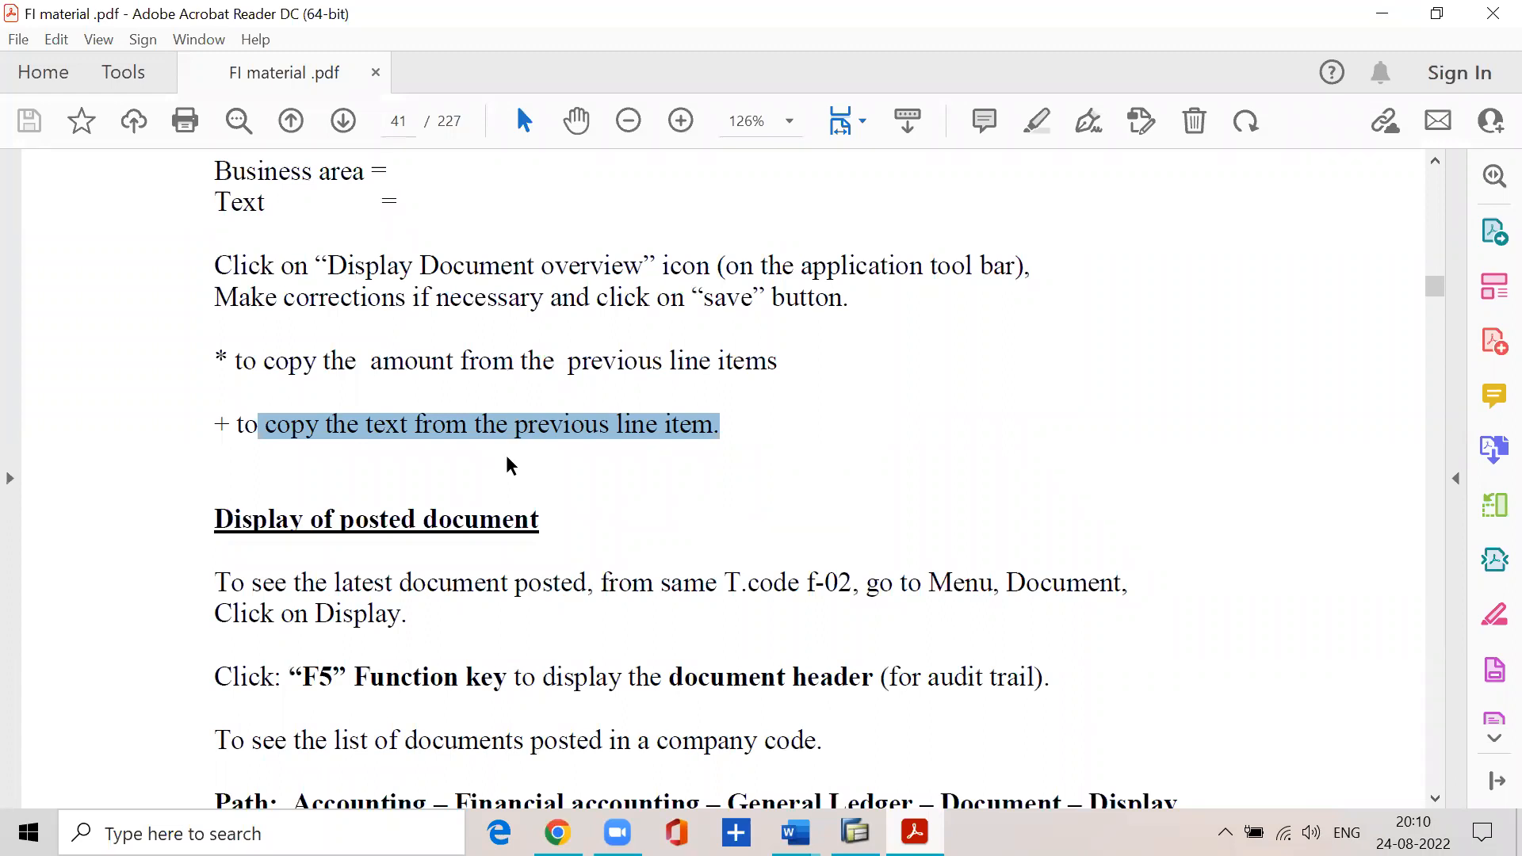
drag(211, 519, 544, 520)
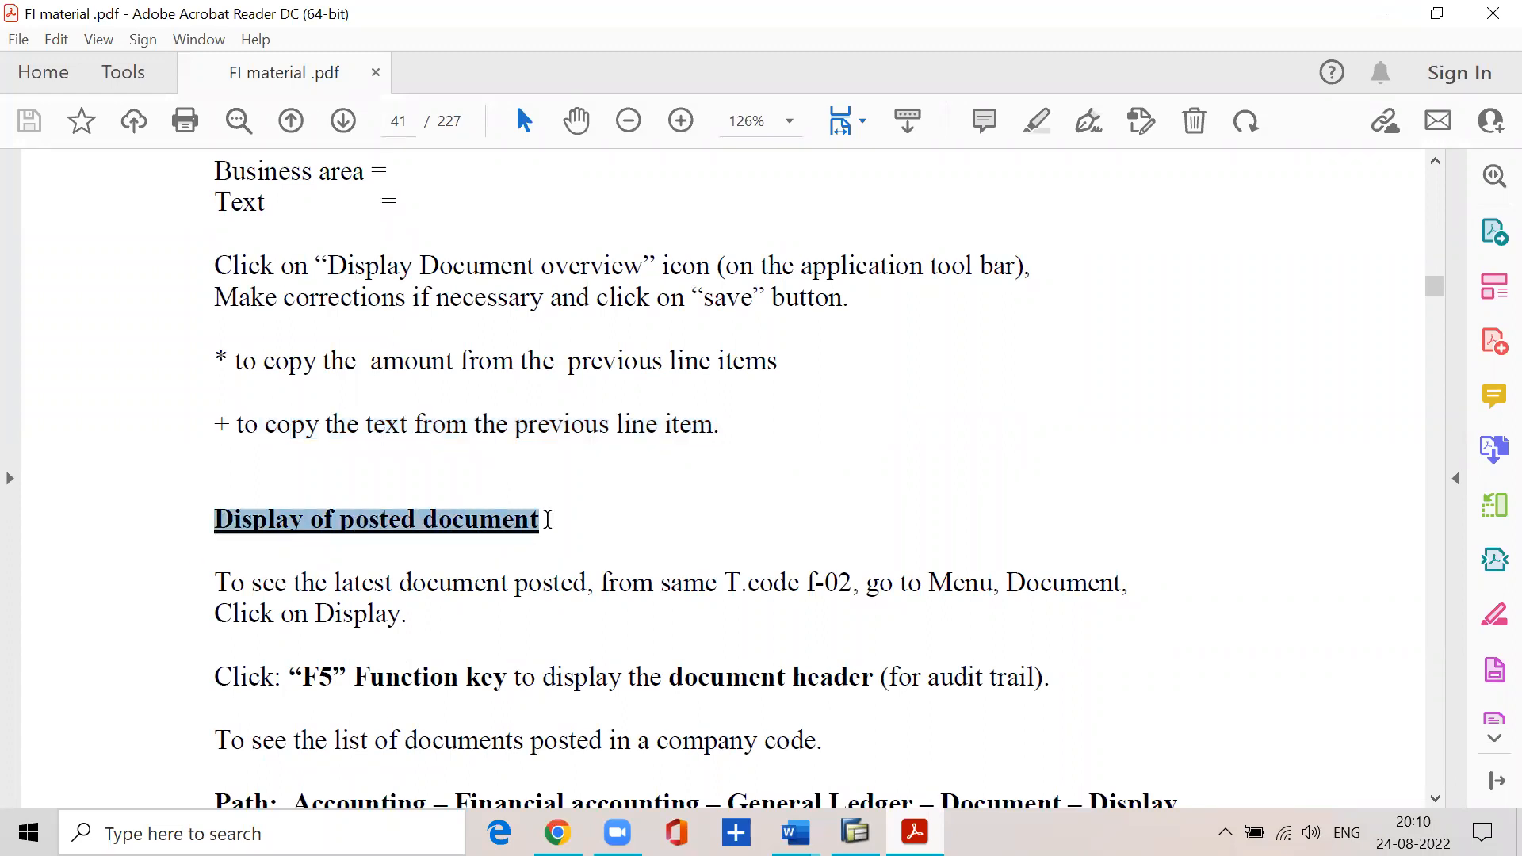
drag(208, 591, 1130, 581)
click(409, 610)
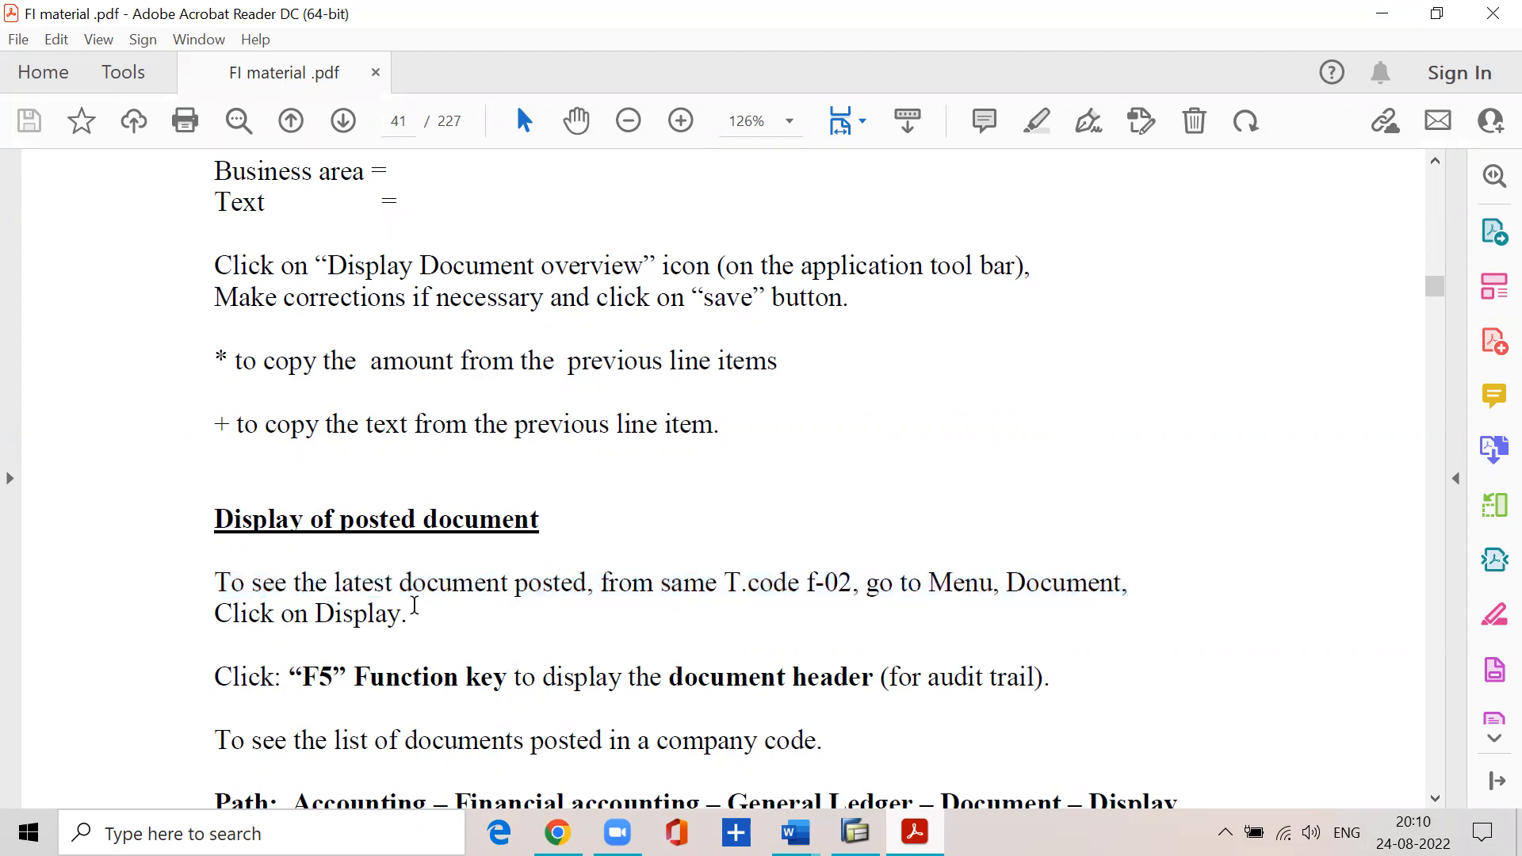
click(855, 833)
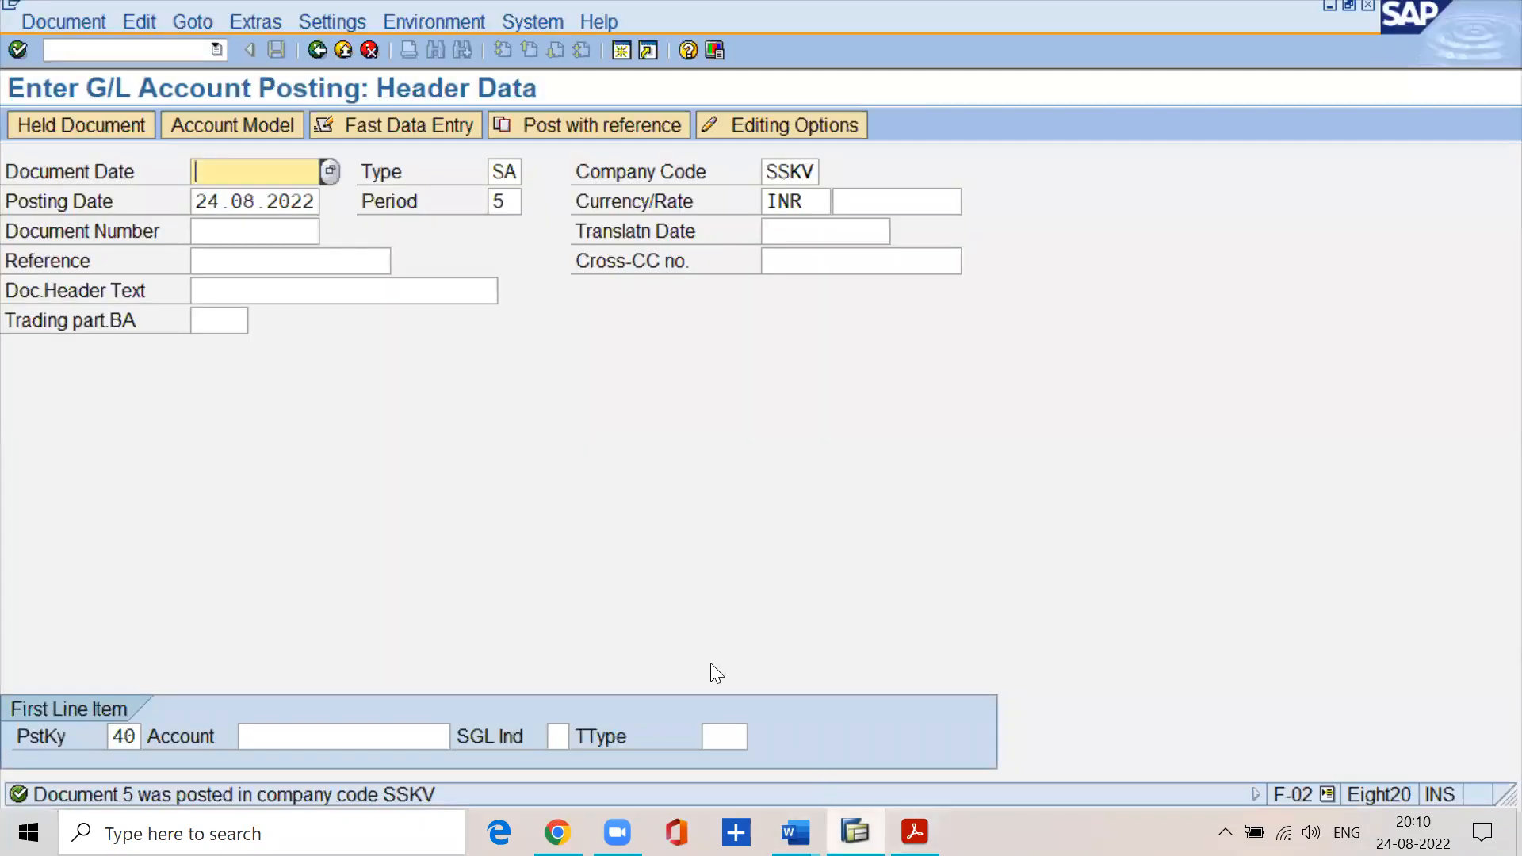
- Display the latest posted document from the G/L posting screen and examine its company code and item numbers
click(31, 21)
click(65, 100)
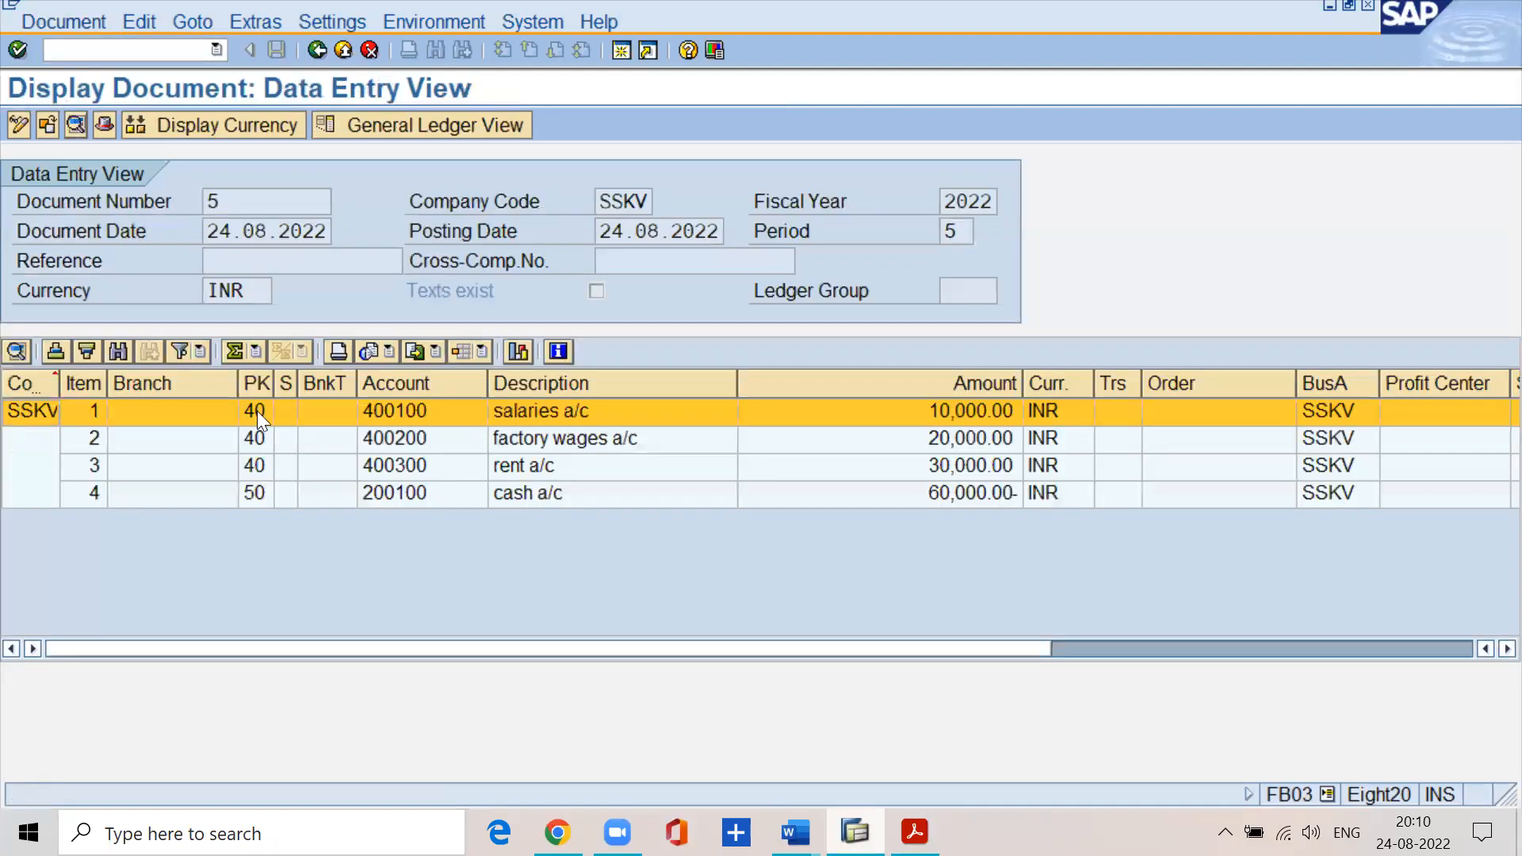
click(420, 620)
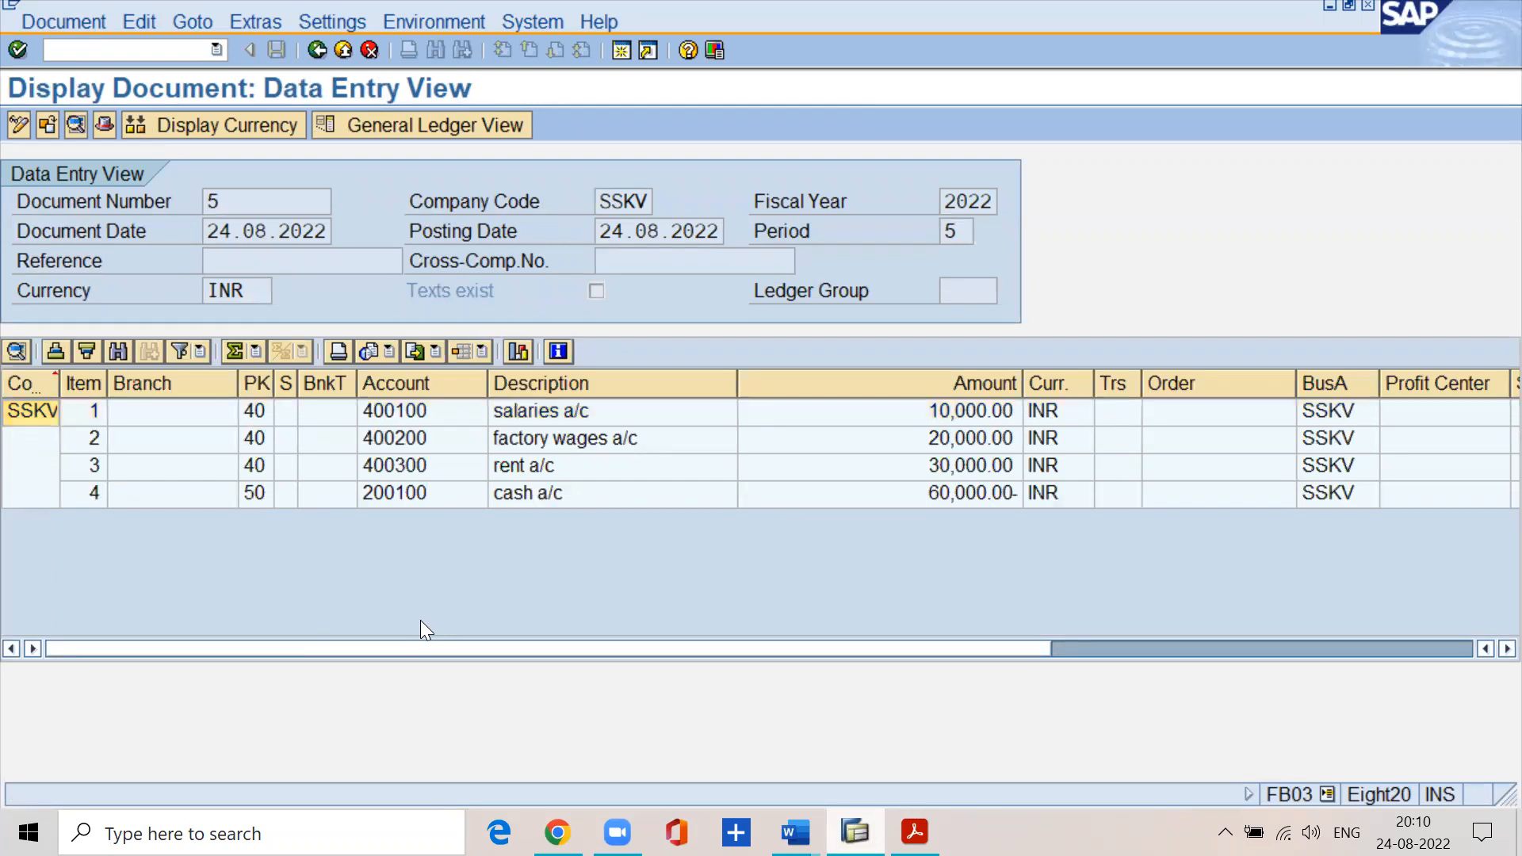
click(520, 413)
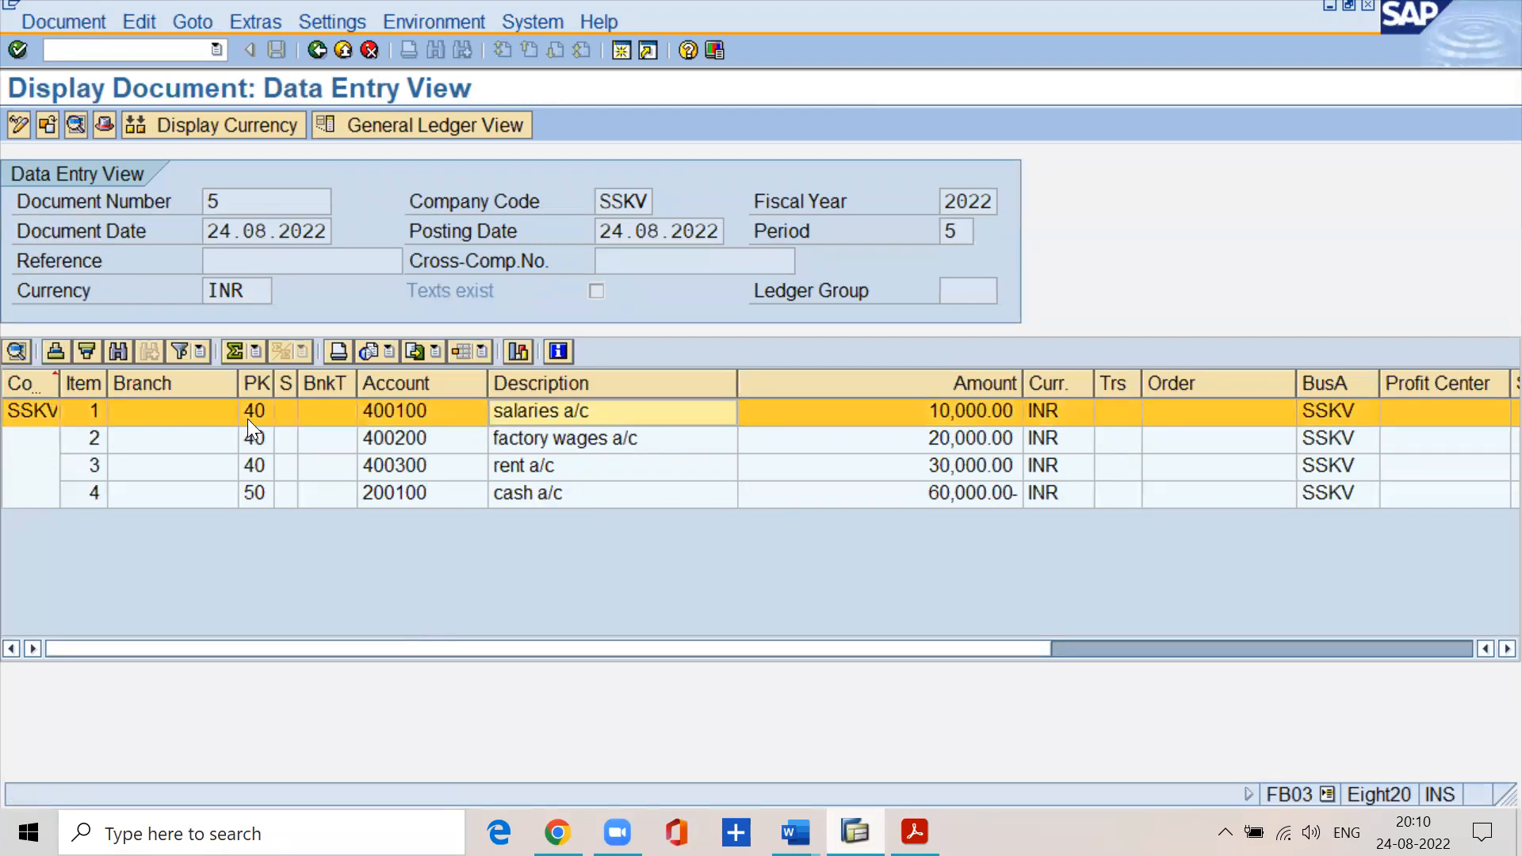
click(39, 409)
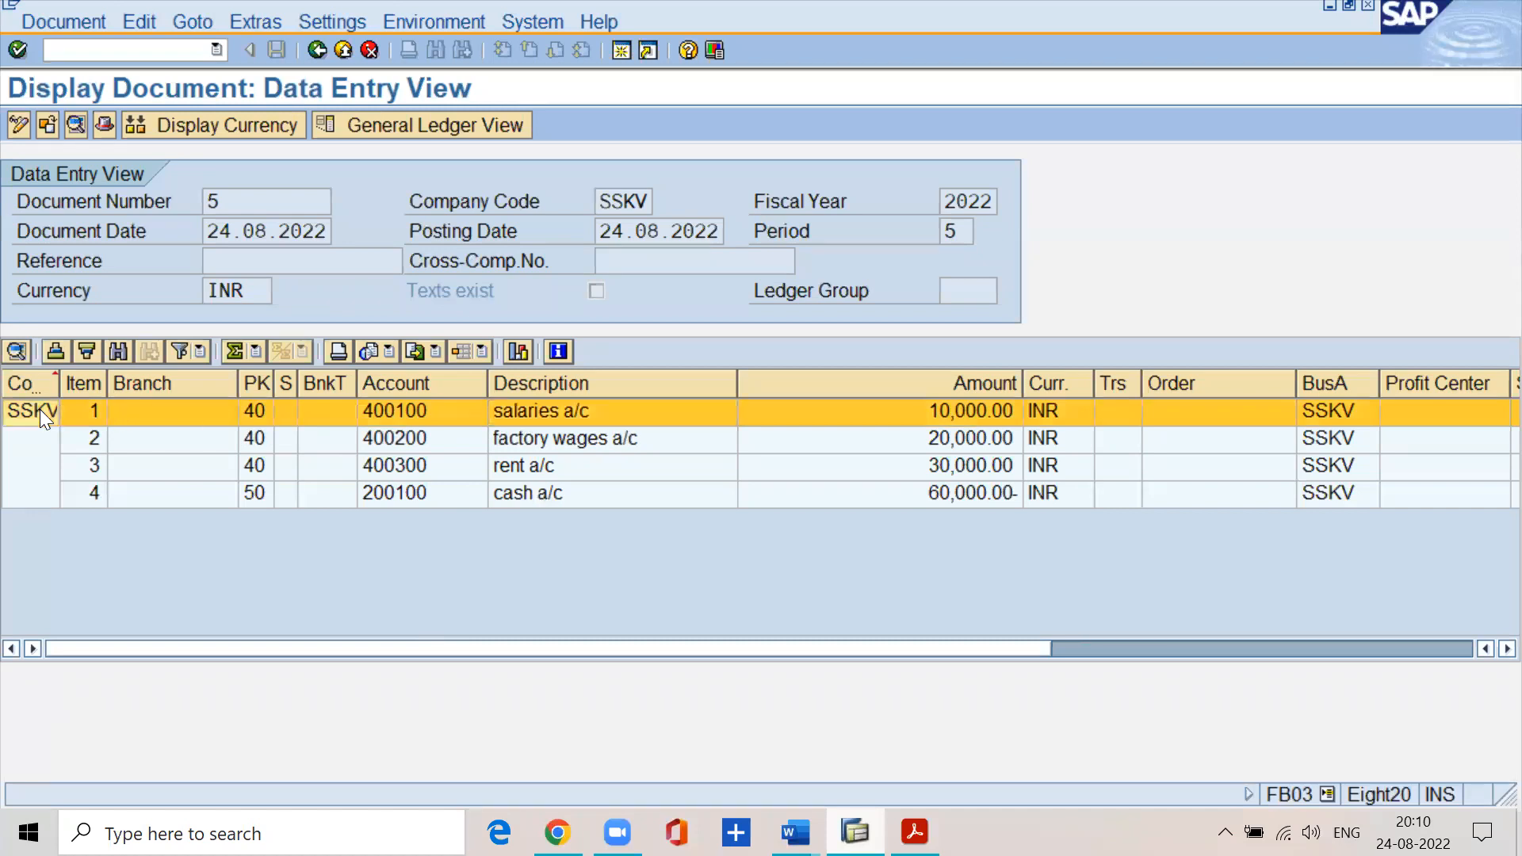
click(90, 408)
click(94, 435)
click(95, 466)
click(97, 493)
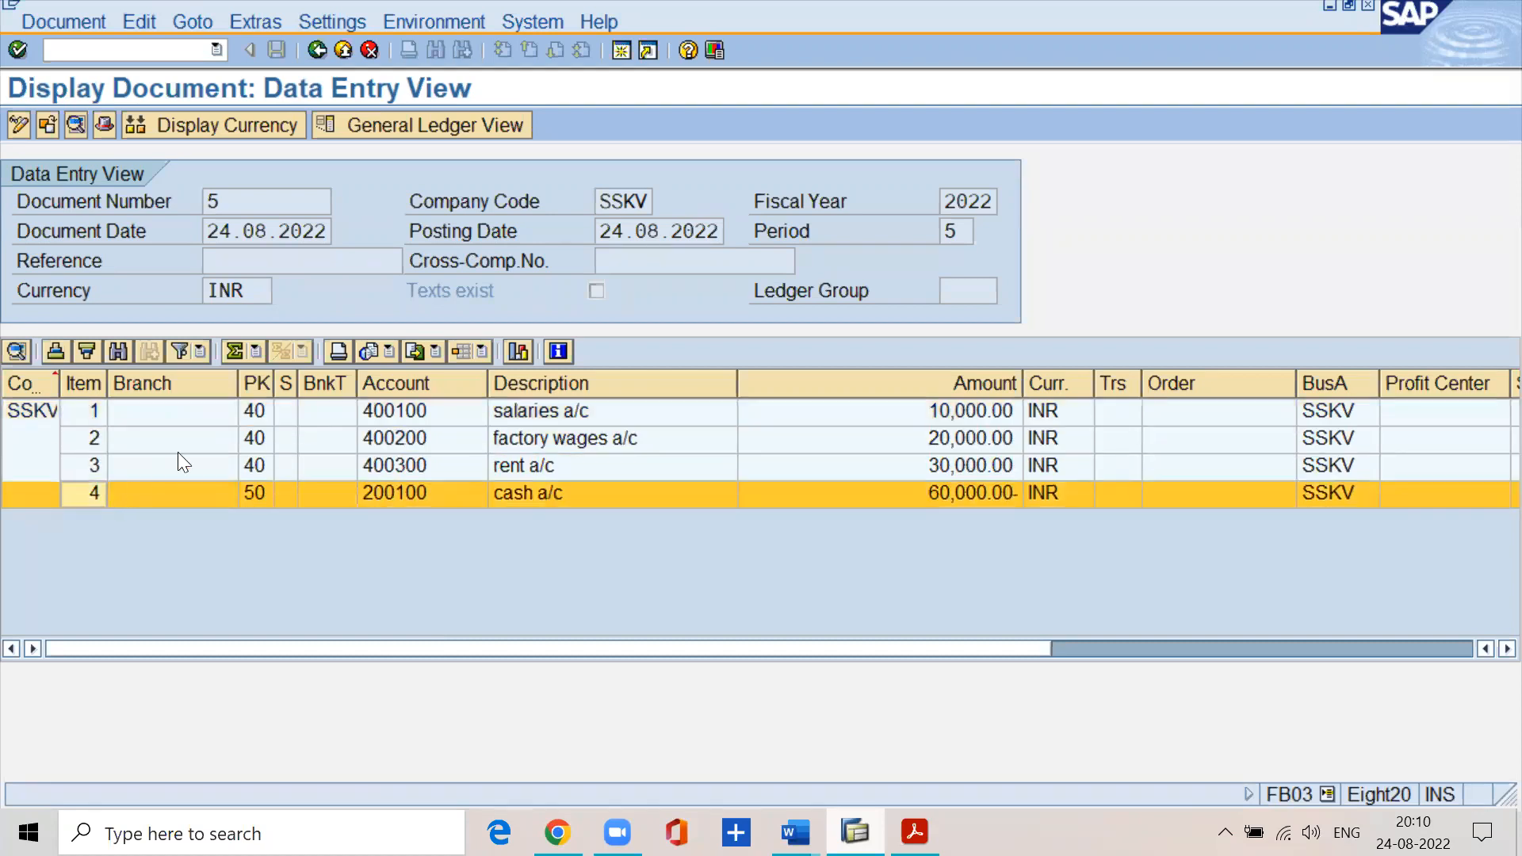
- Examine the posting keys, accounts and account descriptions of the posted document's line items
click(257, 409)
click(261, 439)
click(259, 466)
click(257, 490)
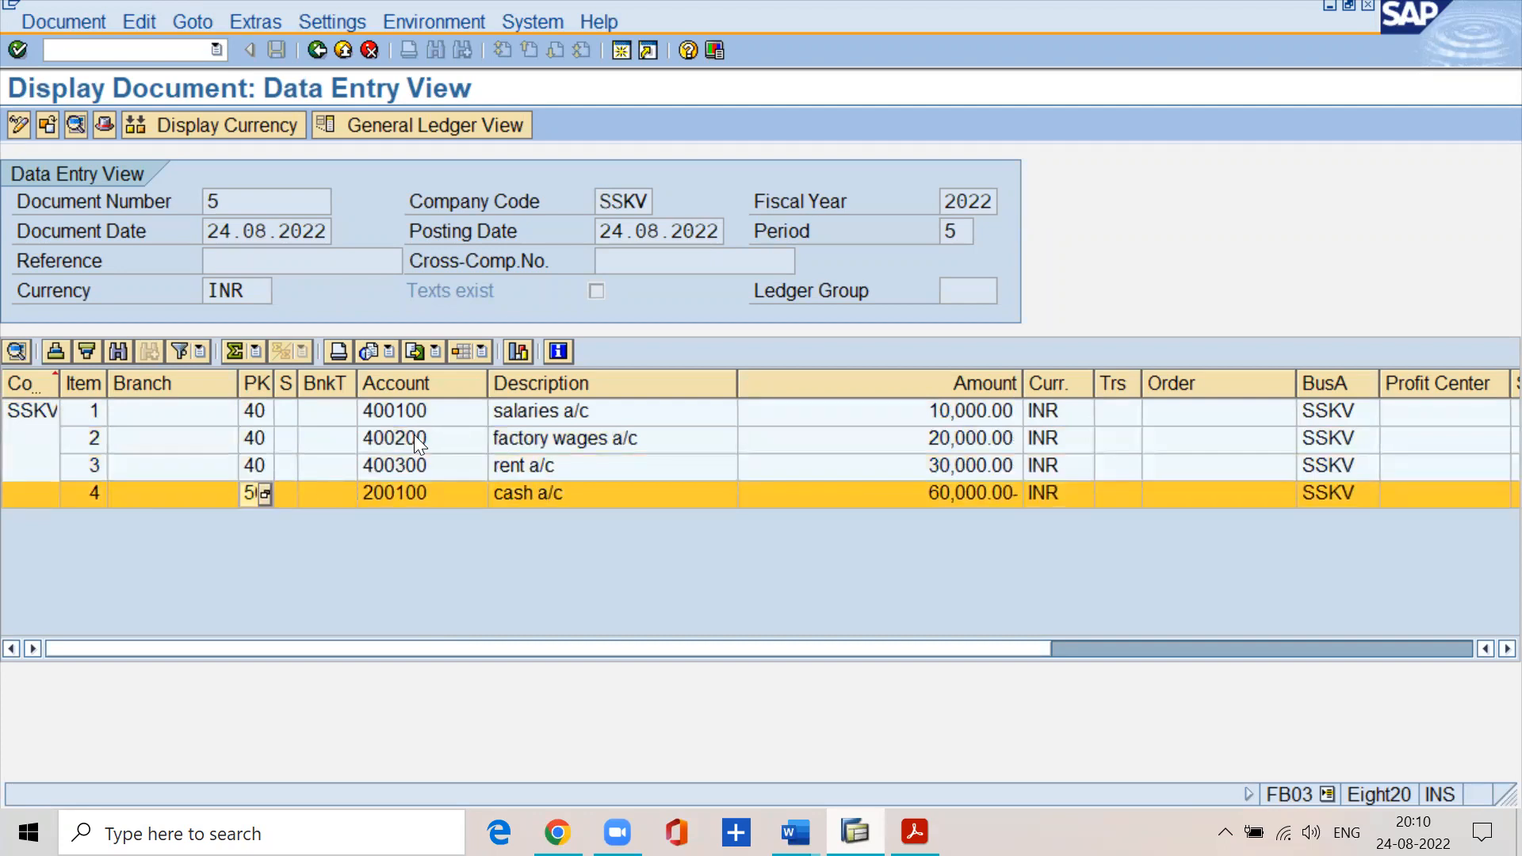
click(472, 439)
click(546, 411)
click(538, 440)
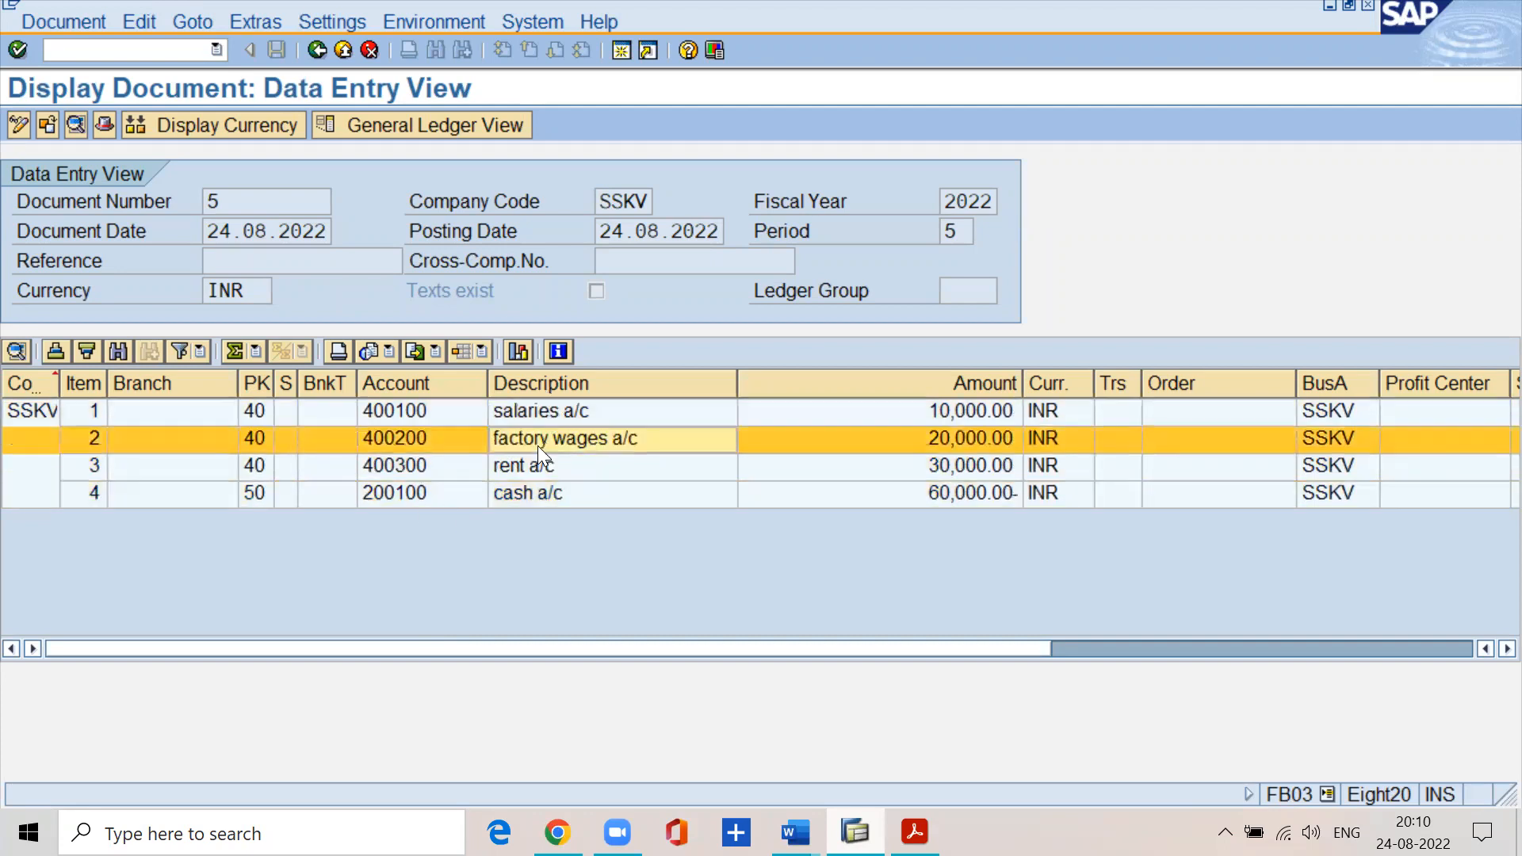
click(533, 466)
click(528, 495)
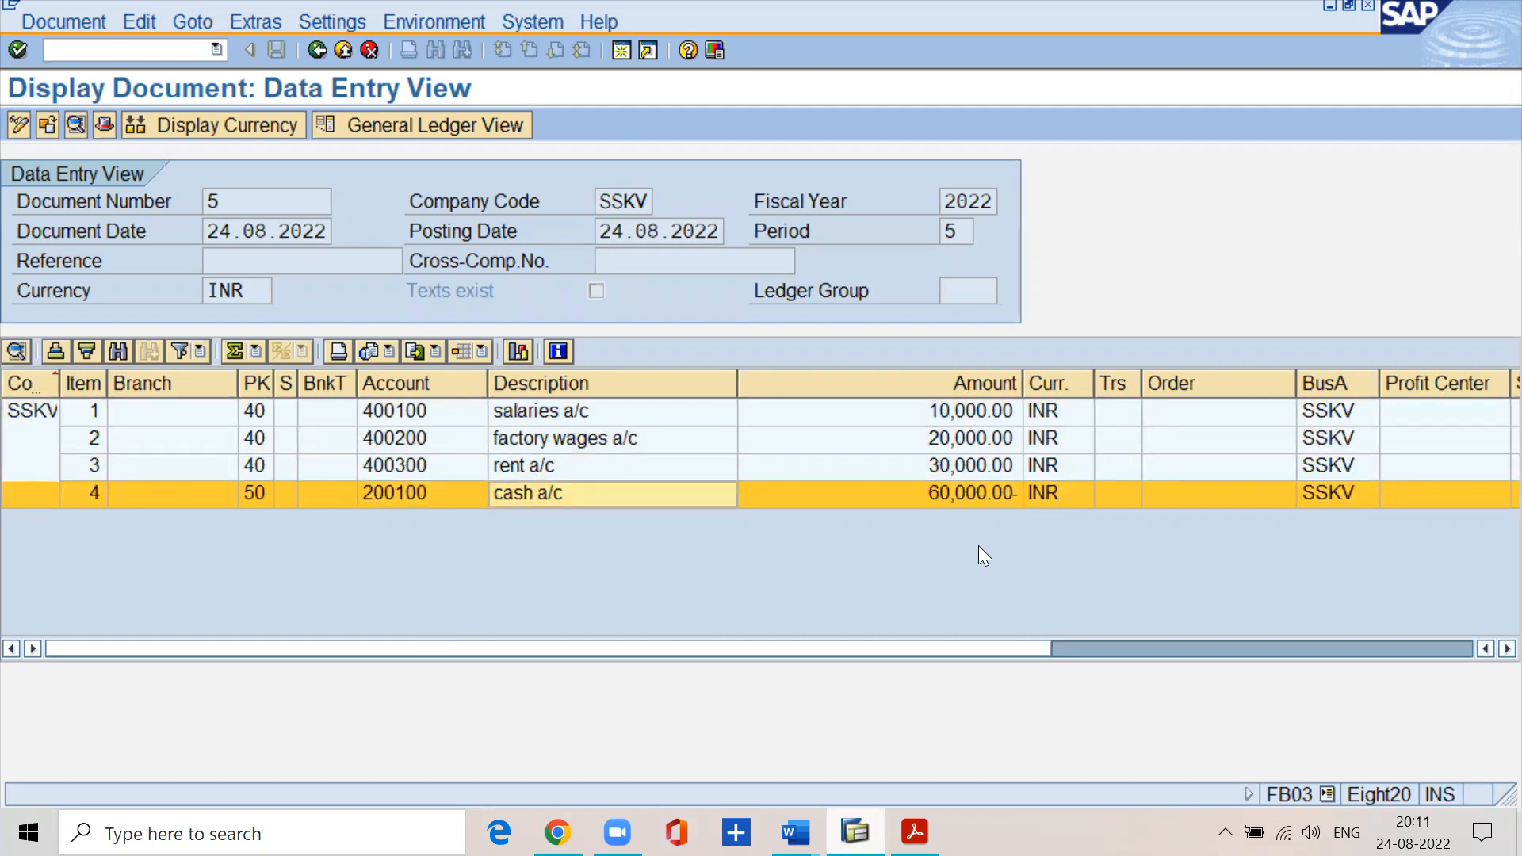
- Switch to Acrobat Reader and read the page 41 note on displaying the document header for the audit trail
click(915, 832)
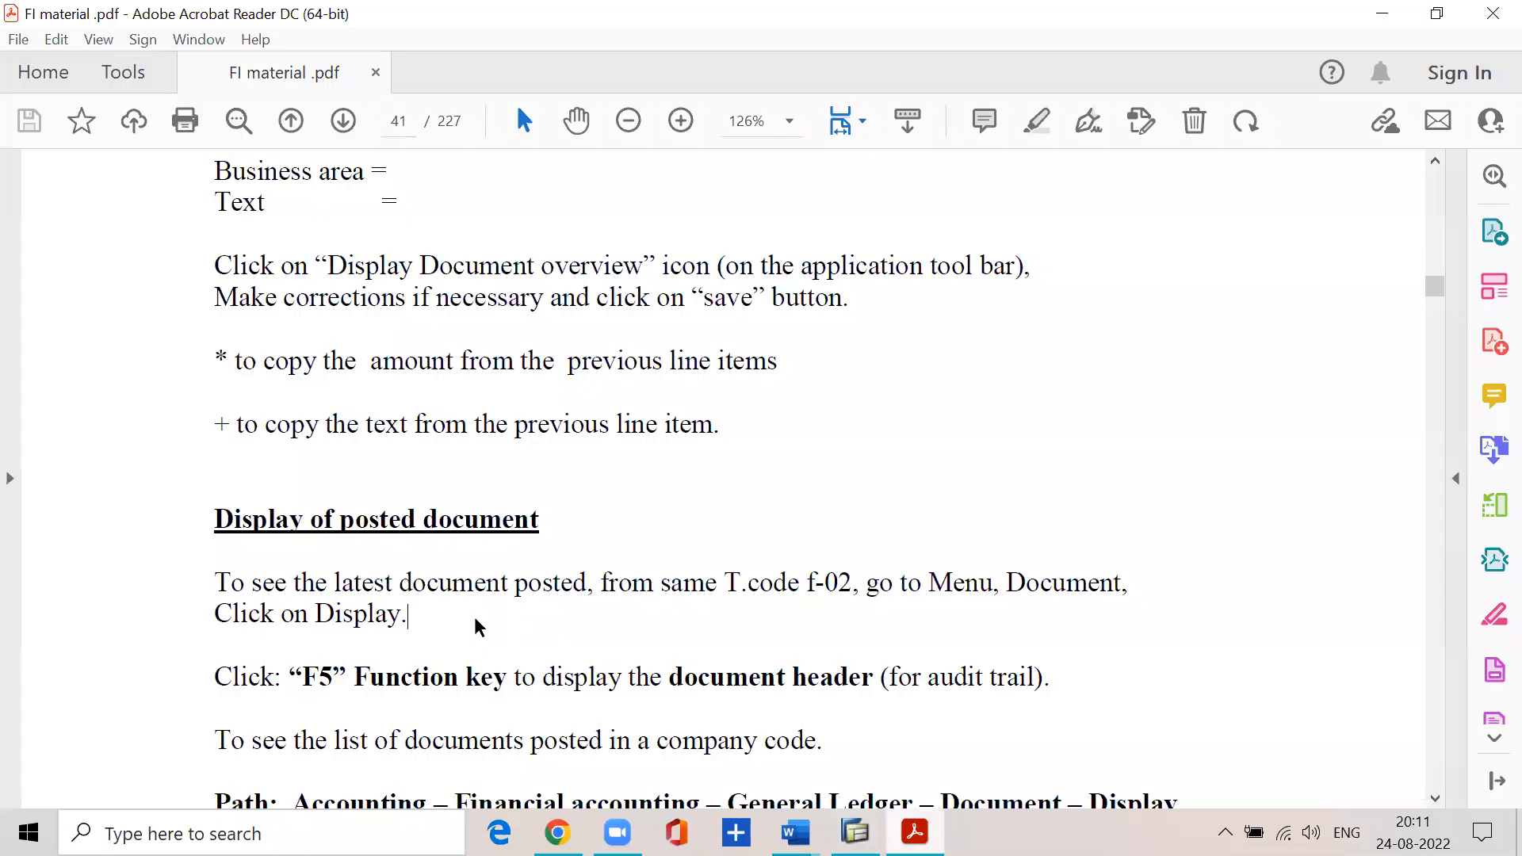
scroll(407, 583, down, 3)
drag(291, 474, 1051, 476)
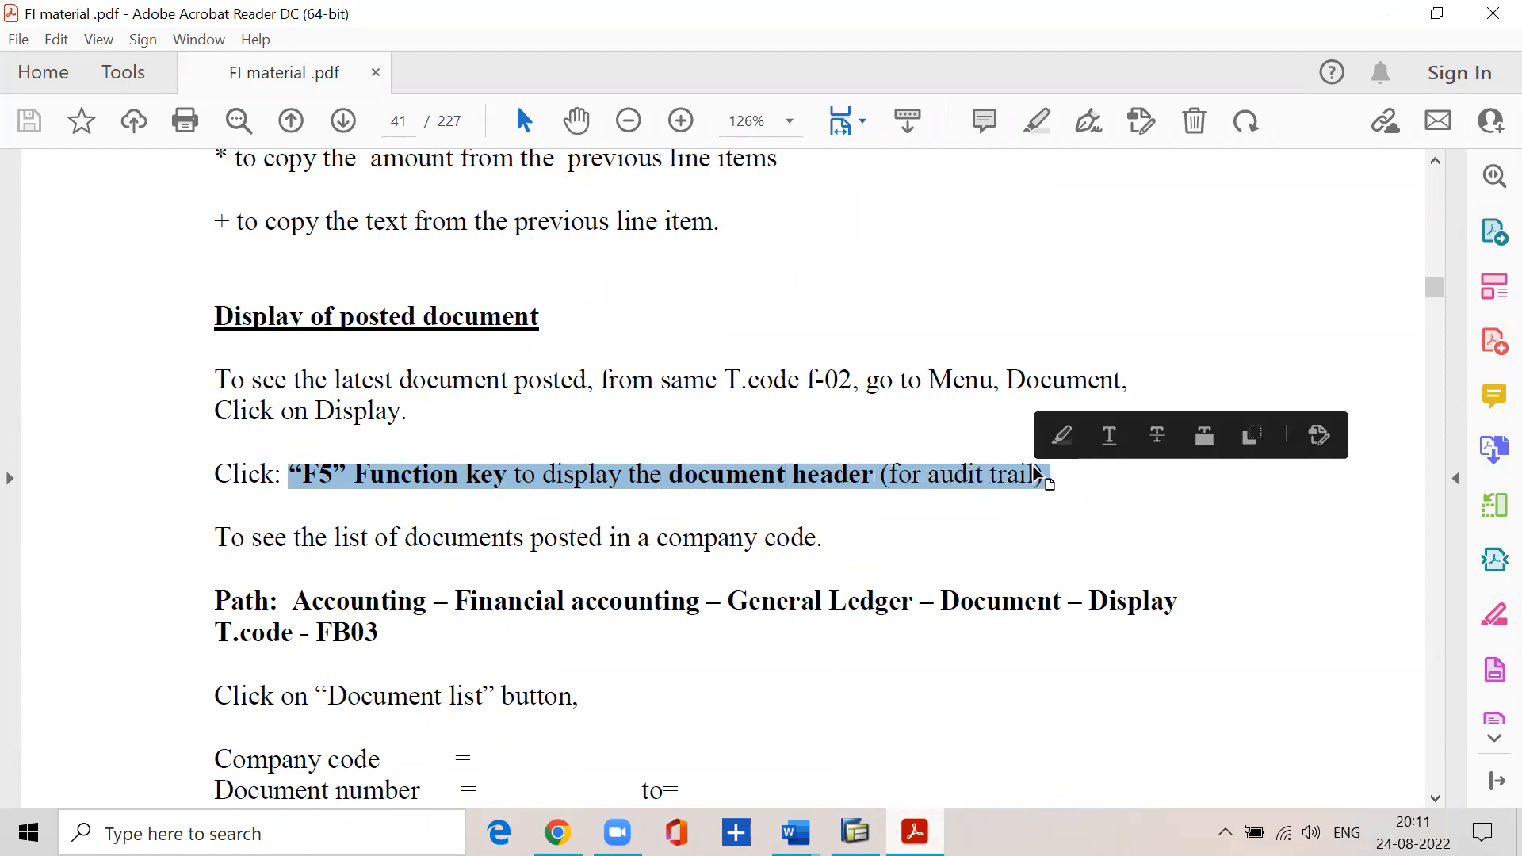
- Return to SAP, open the posted document's header and examine its document date, posting date and posting period
click(1382, 14)
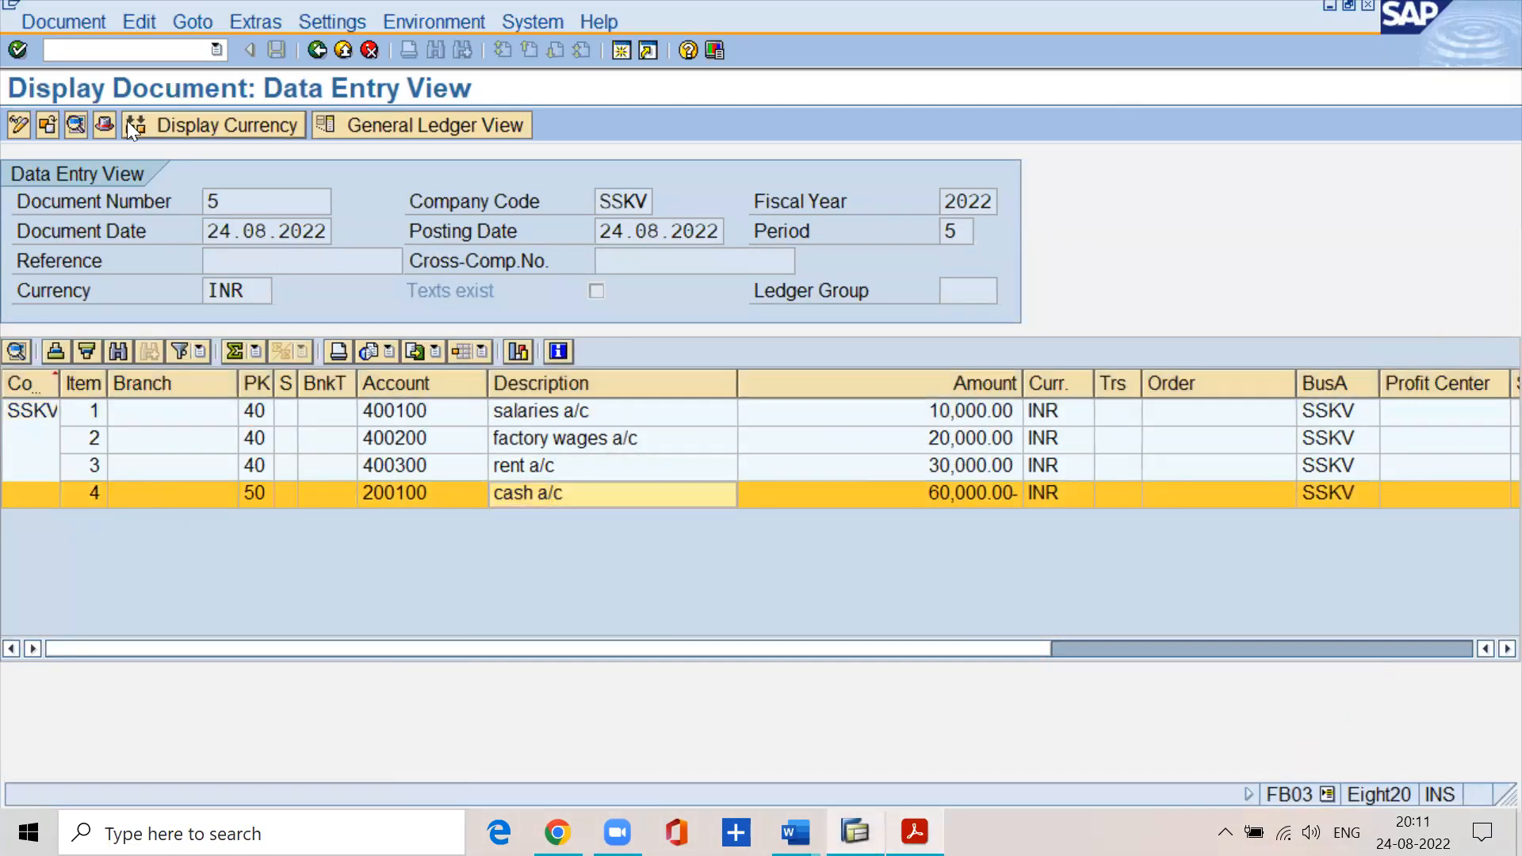
key(F5)
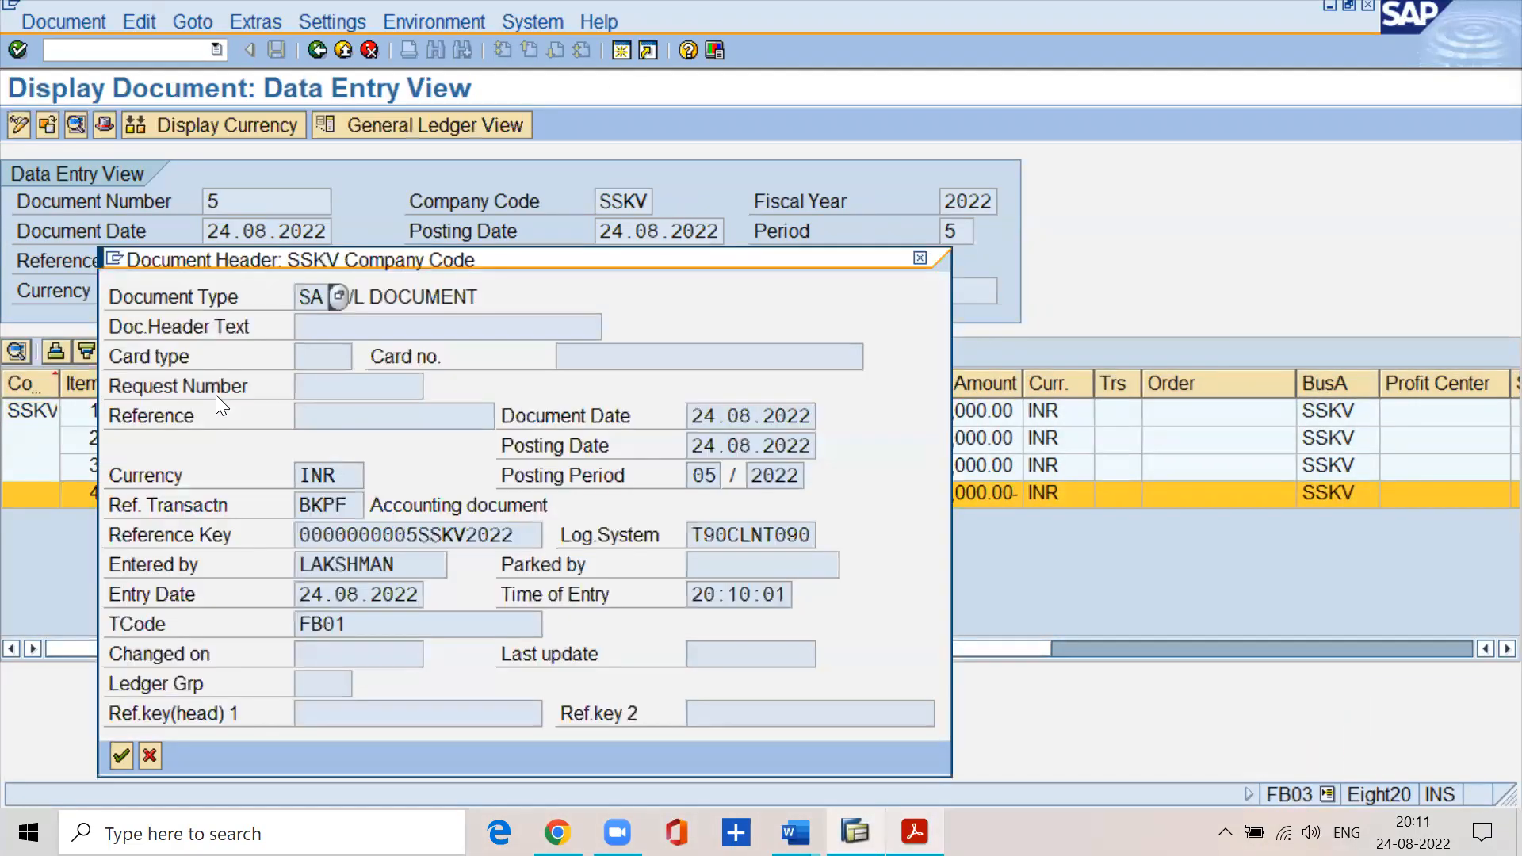
drag(262, 255, 373, 173)
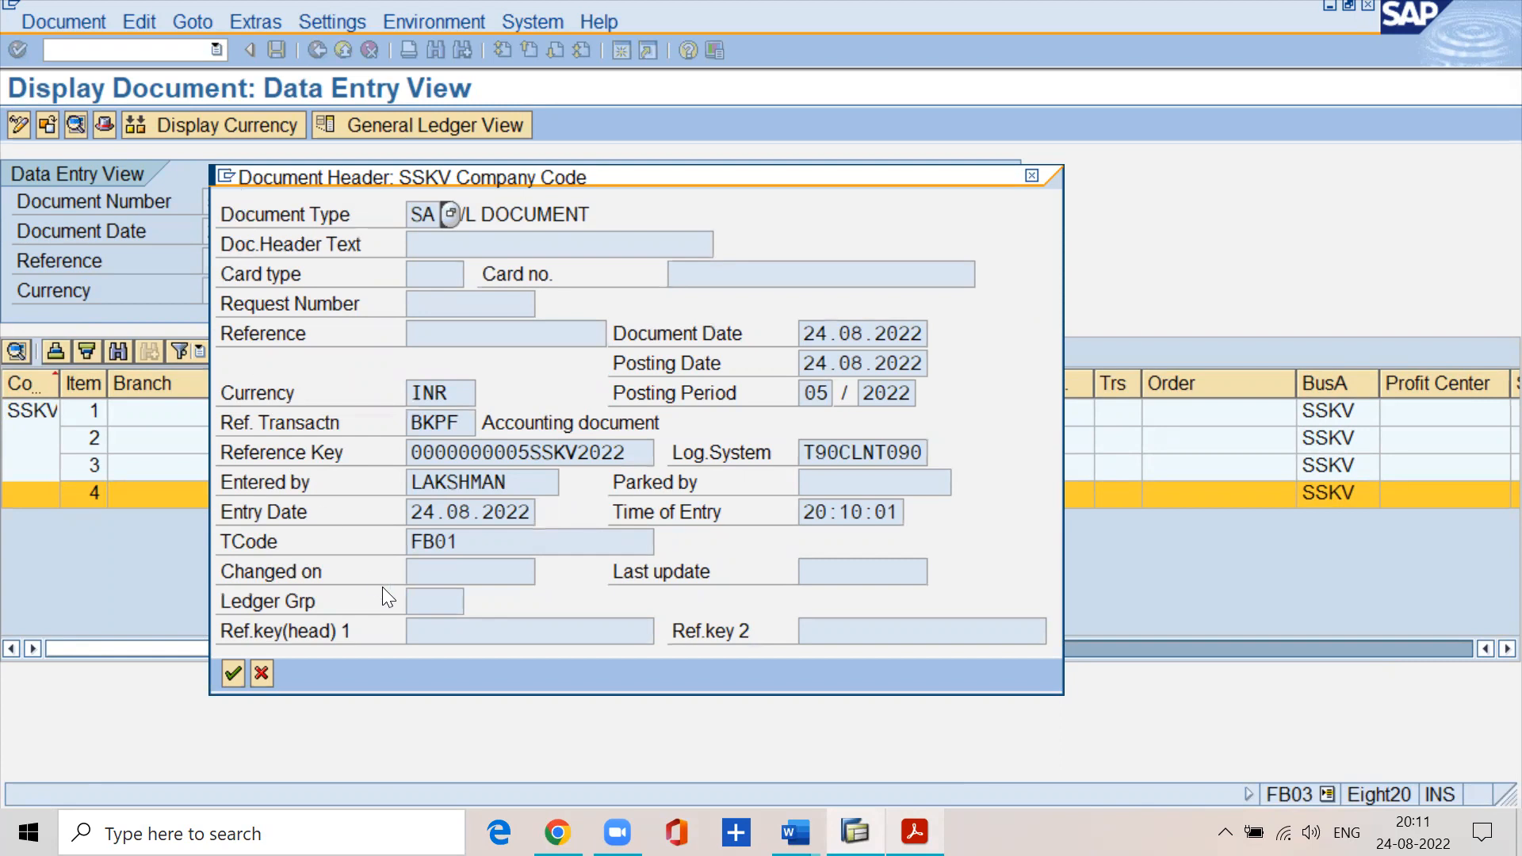
click(807, 333)
drag(807, 333, 925, 334)
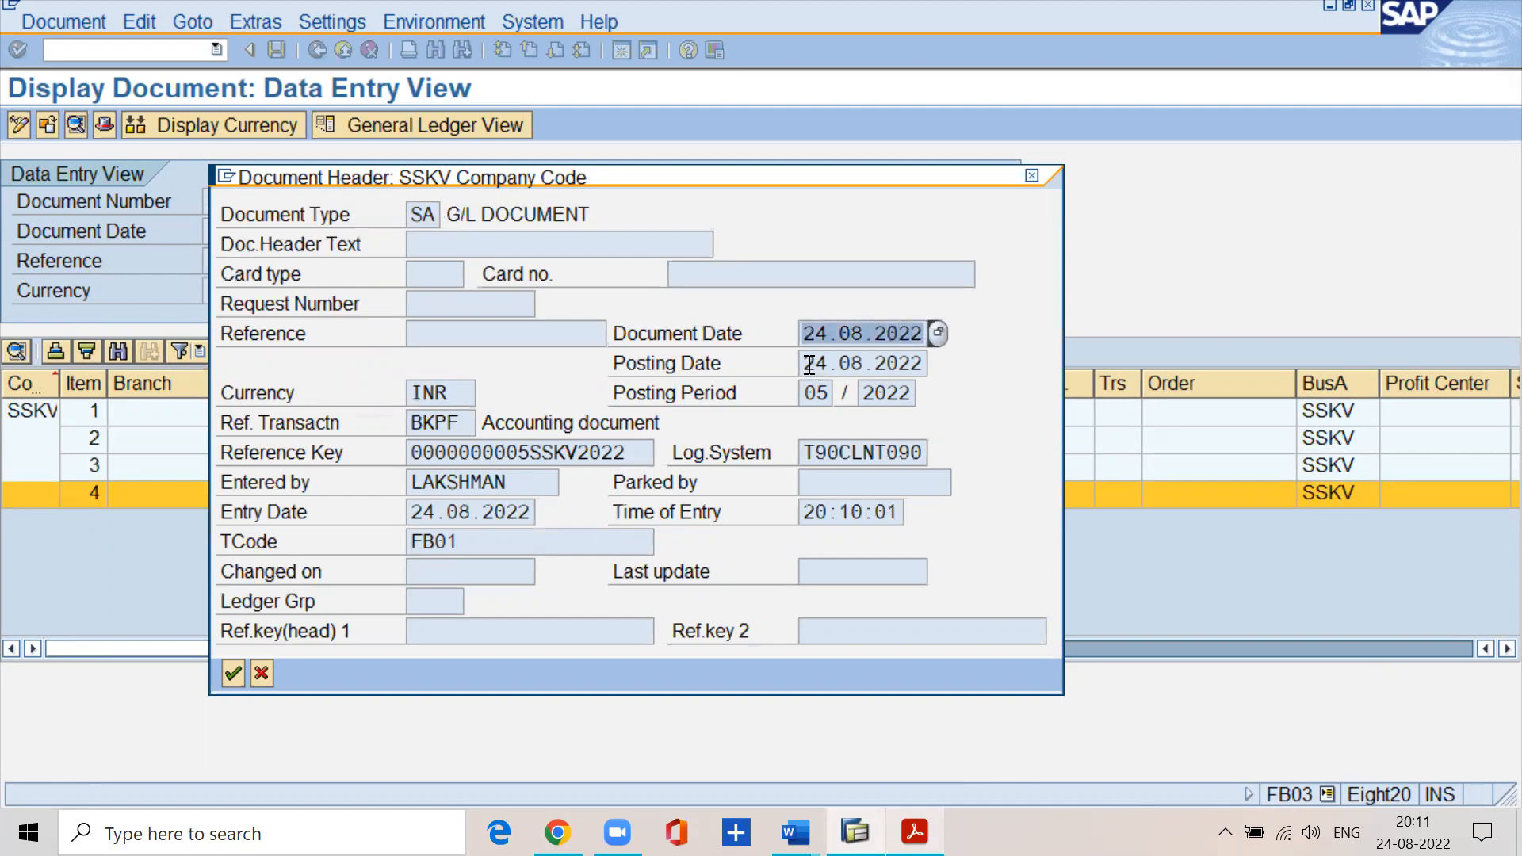
click(811, 365)
drag(827, 365, 928, 368)
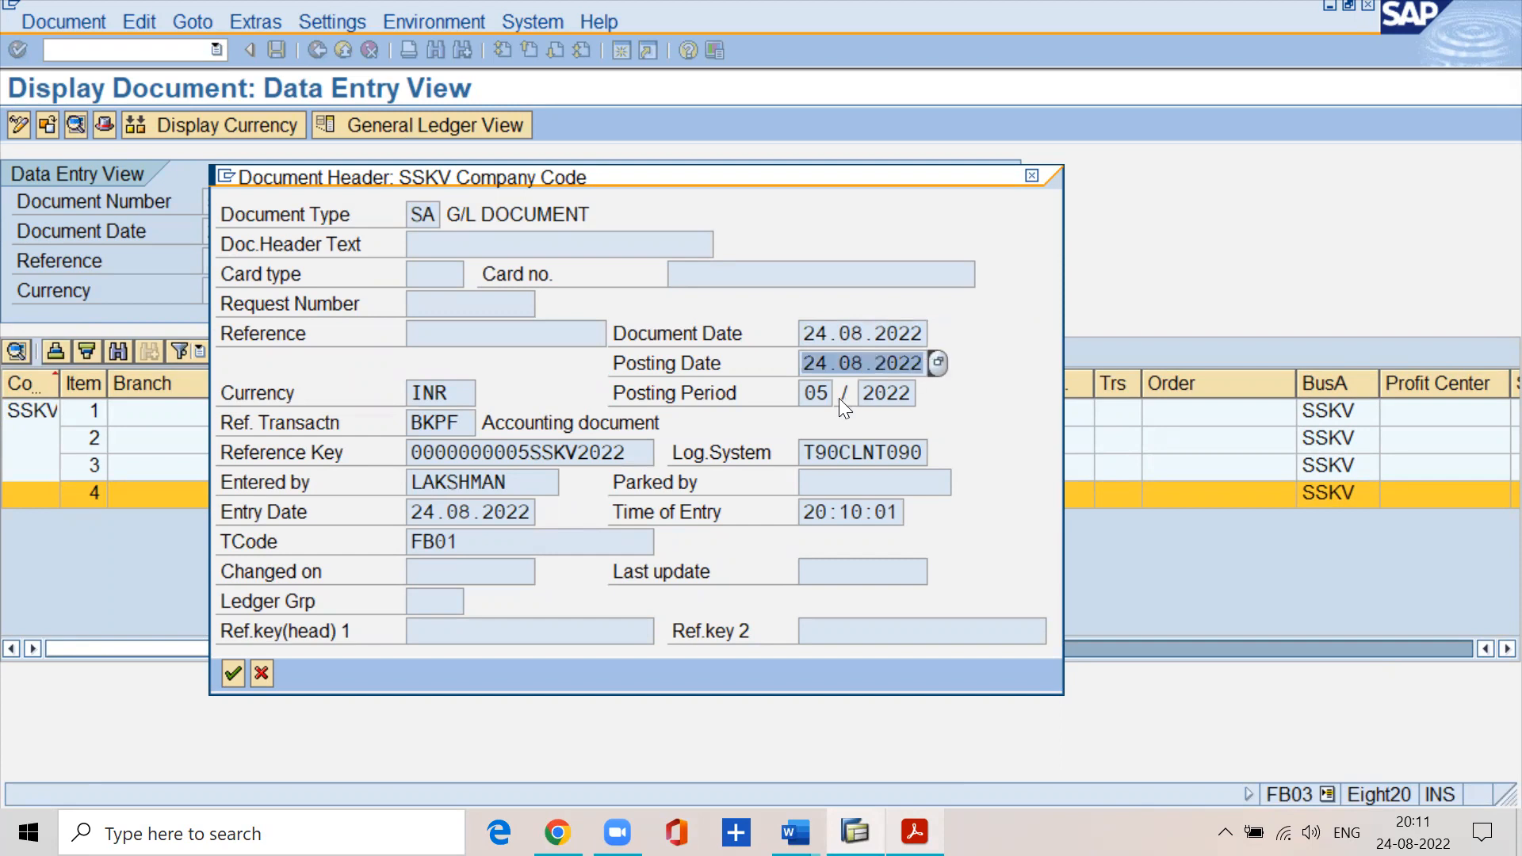
drag(828, 394, 802, 394)
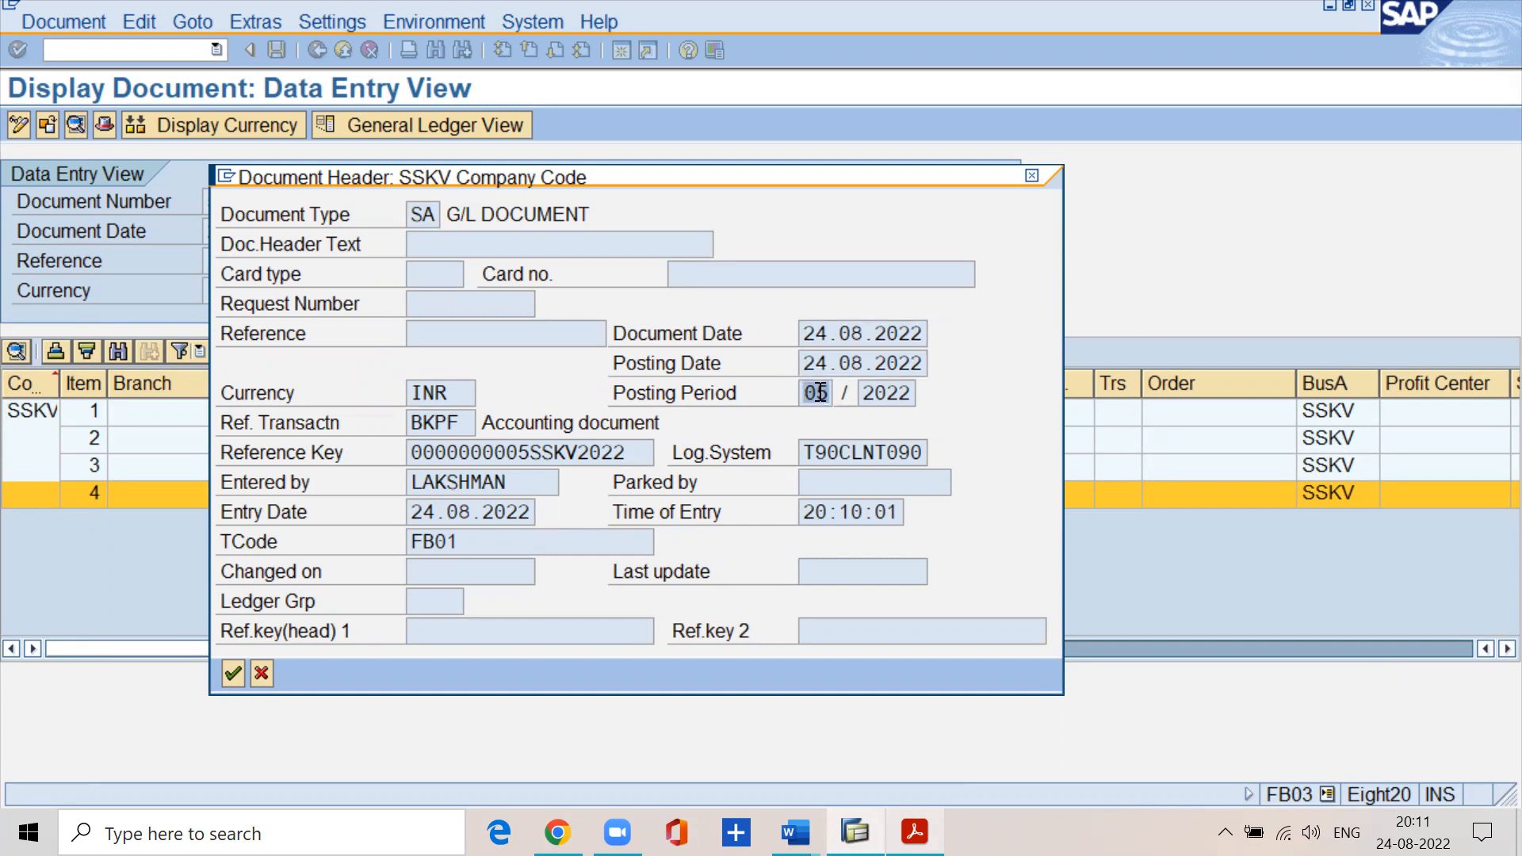
drag(911, 398, 841, 391)
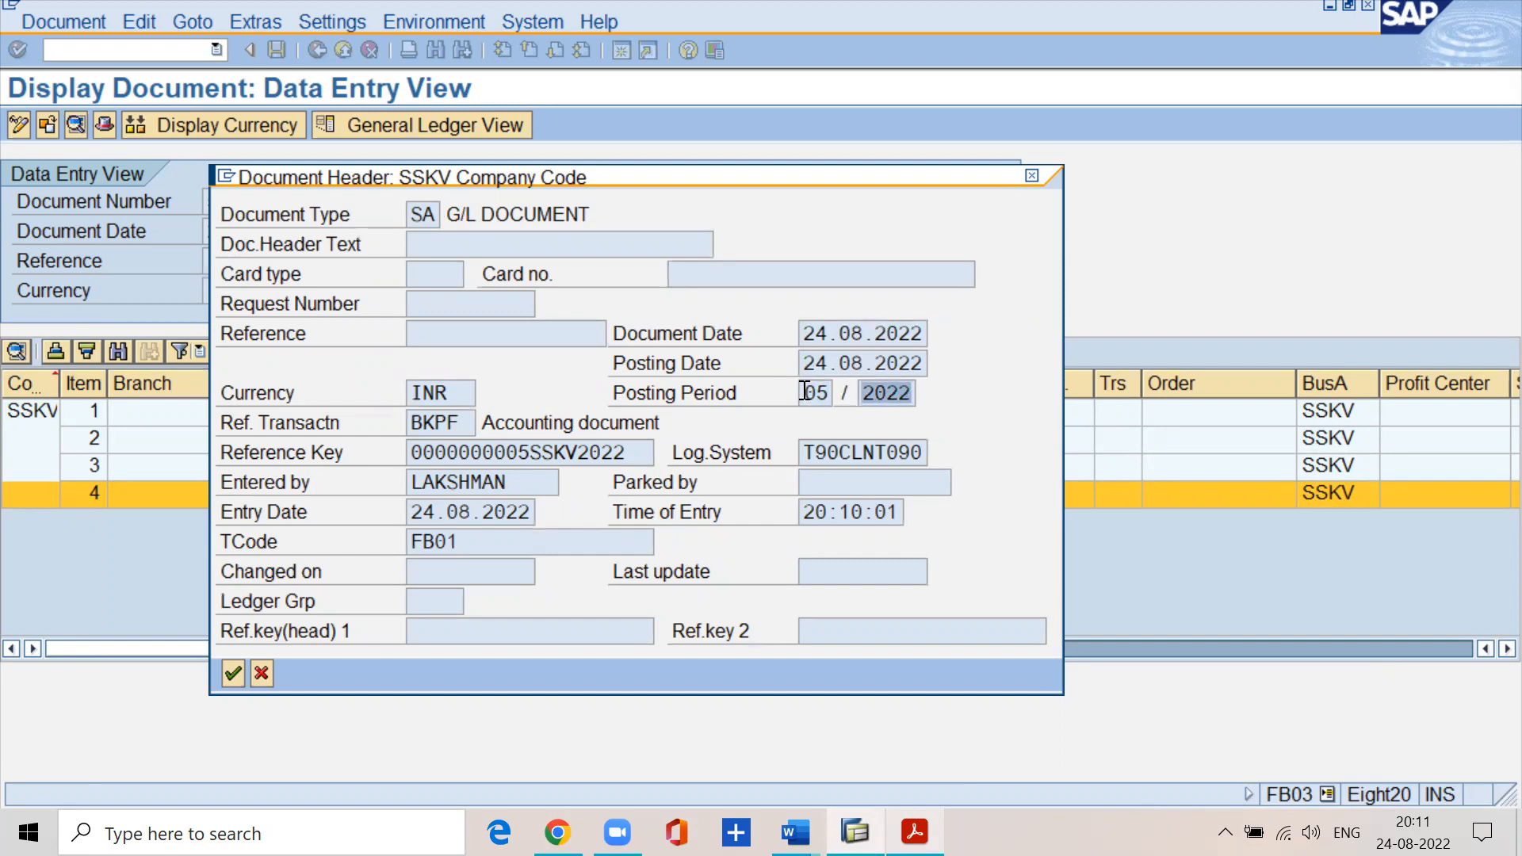
- Examine the currency, entering user, entry date, time of entry and reference transaction in the document header
drag(457, 396, 398, 392)
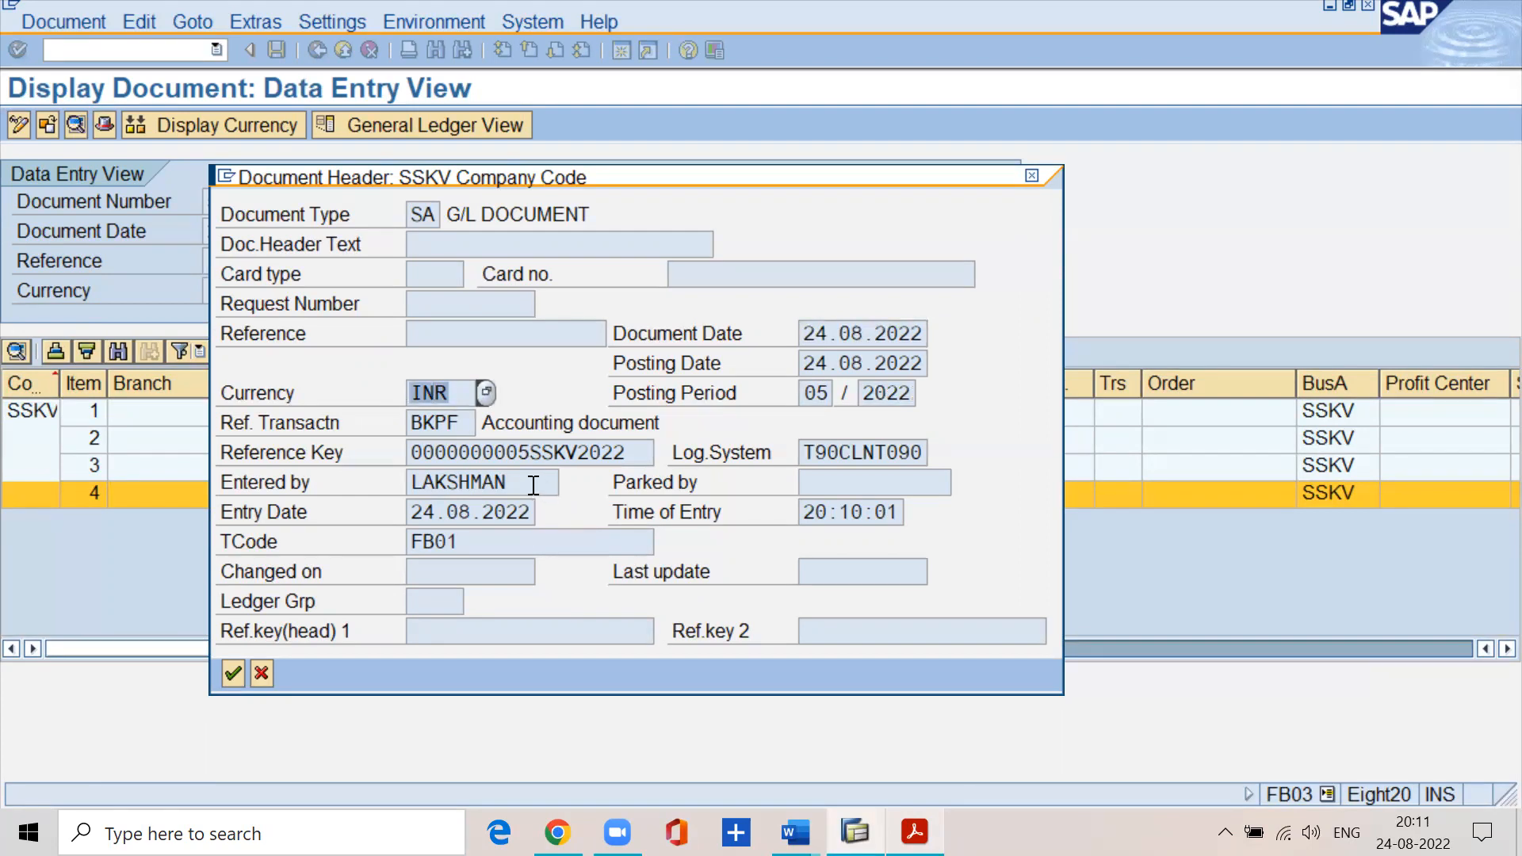
drag(533, 485, 389, 482)
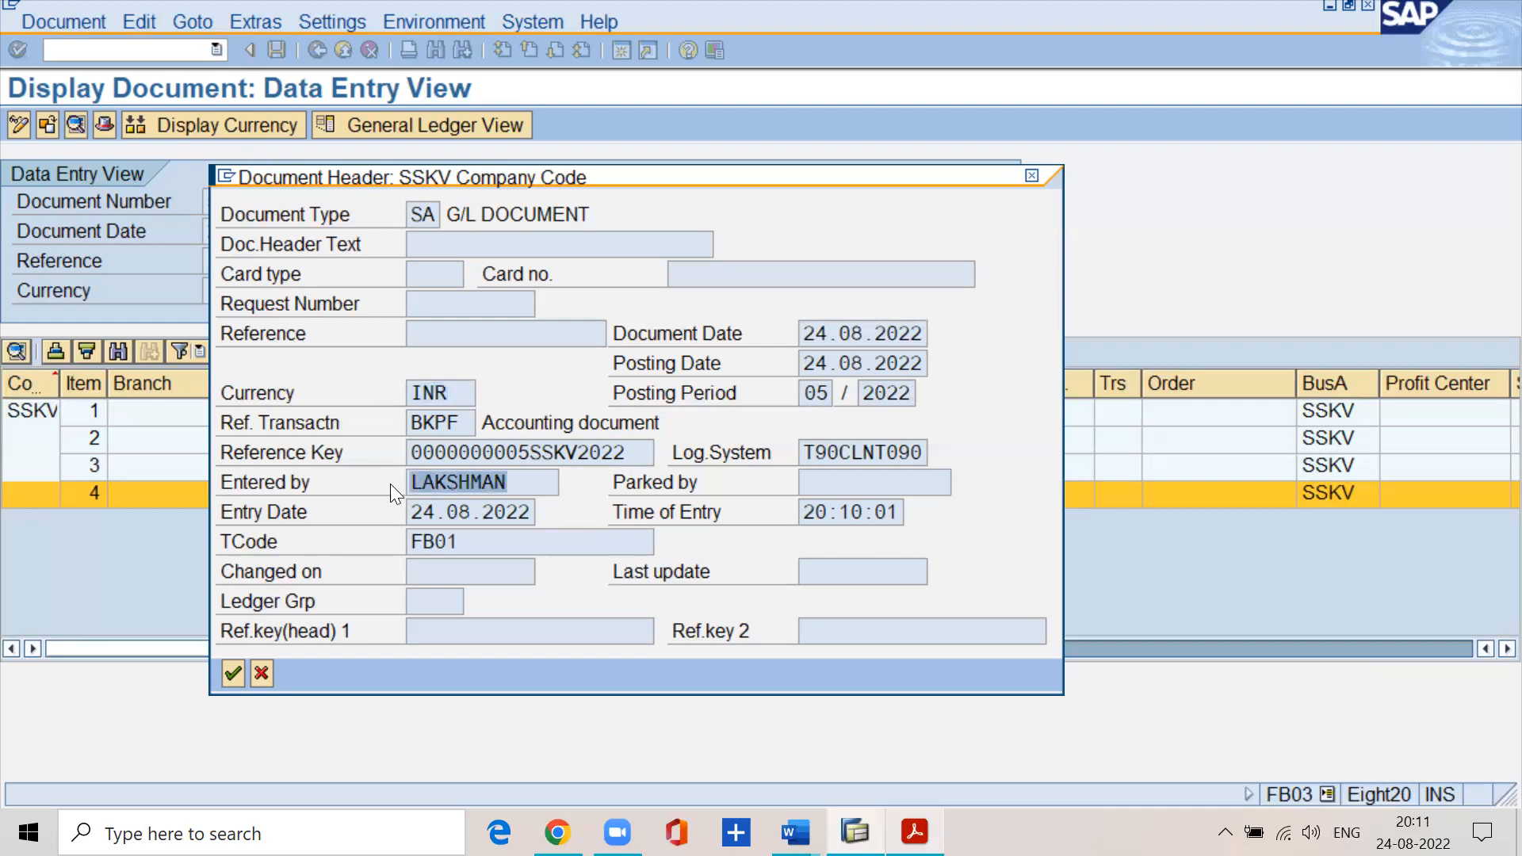
mouse_move(537, 513)
mouse_down()
mouse_move(408, 515)
mouse_move(509, 513)
mouse_up()
drag(806, 514, 908, 514)
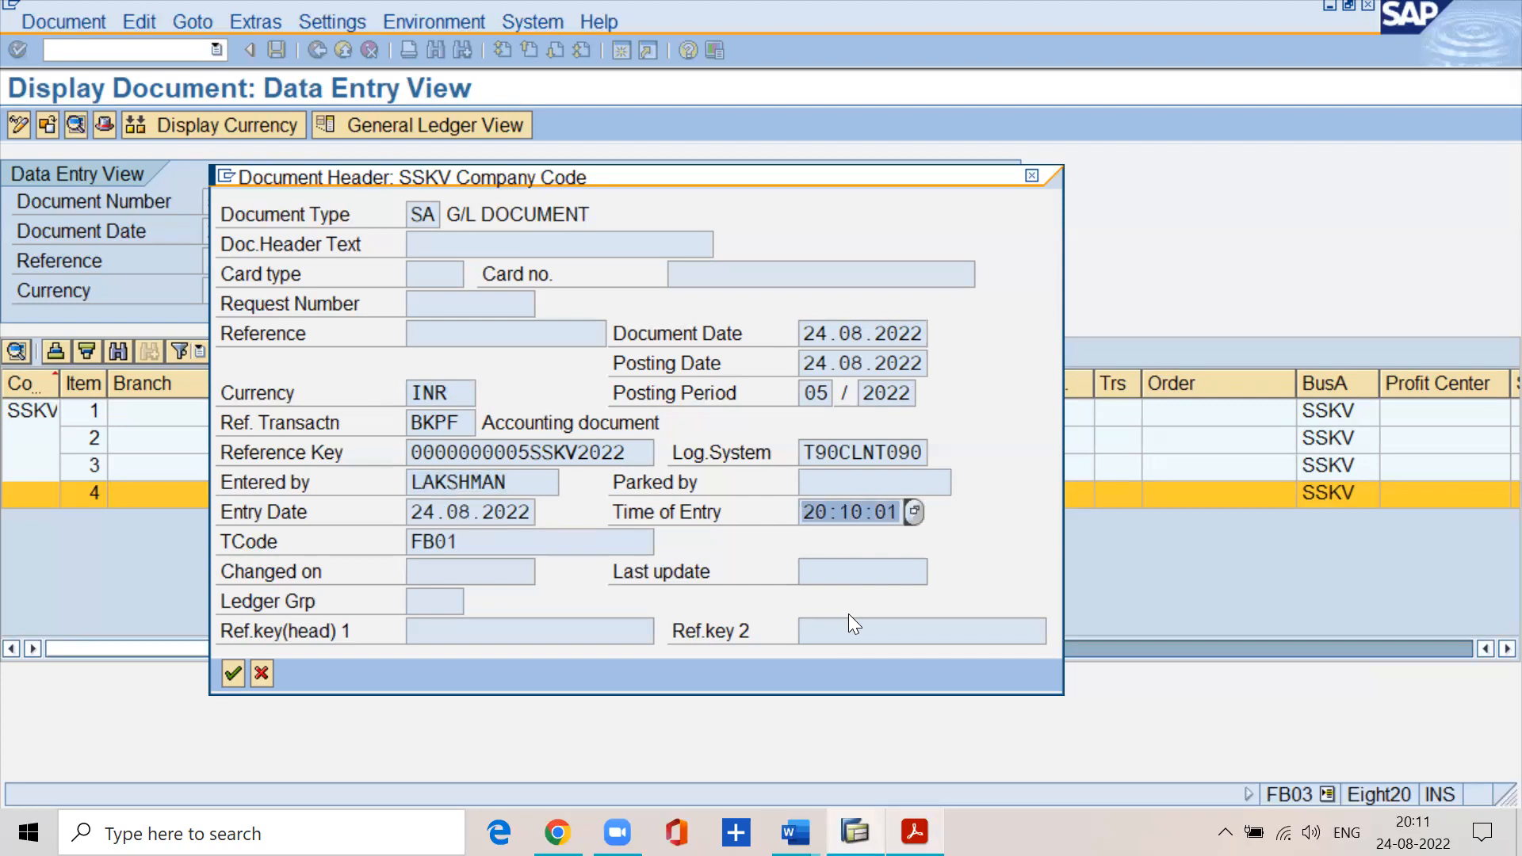
click(466, 421)
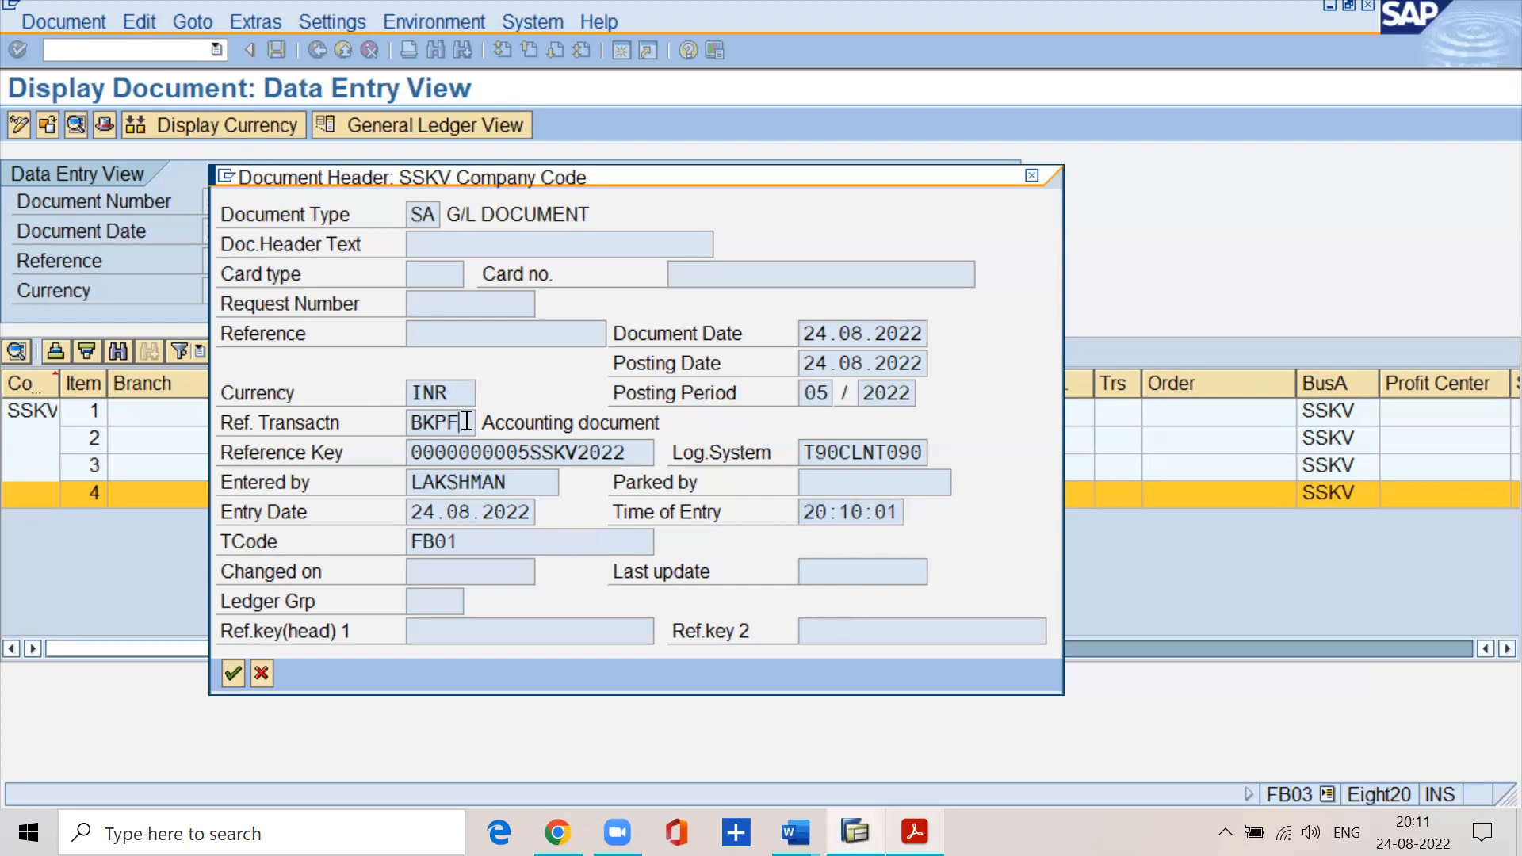
drag(467, 421, 384, 427)
- Read the document header display notes on page 41 of FI material .pdf in Acrobat Reader, and return to SAP
click(795, 831)
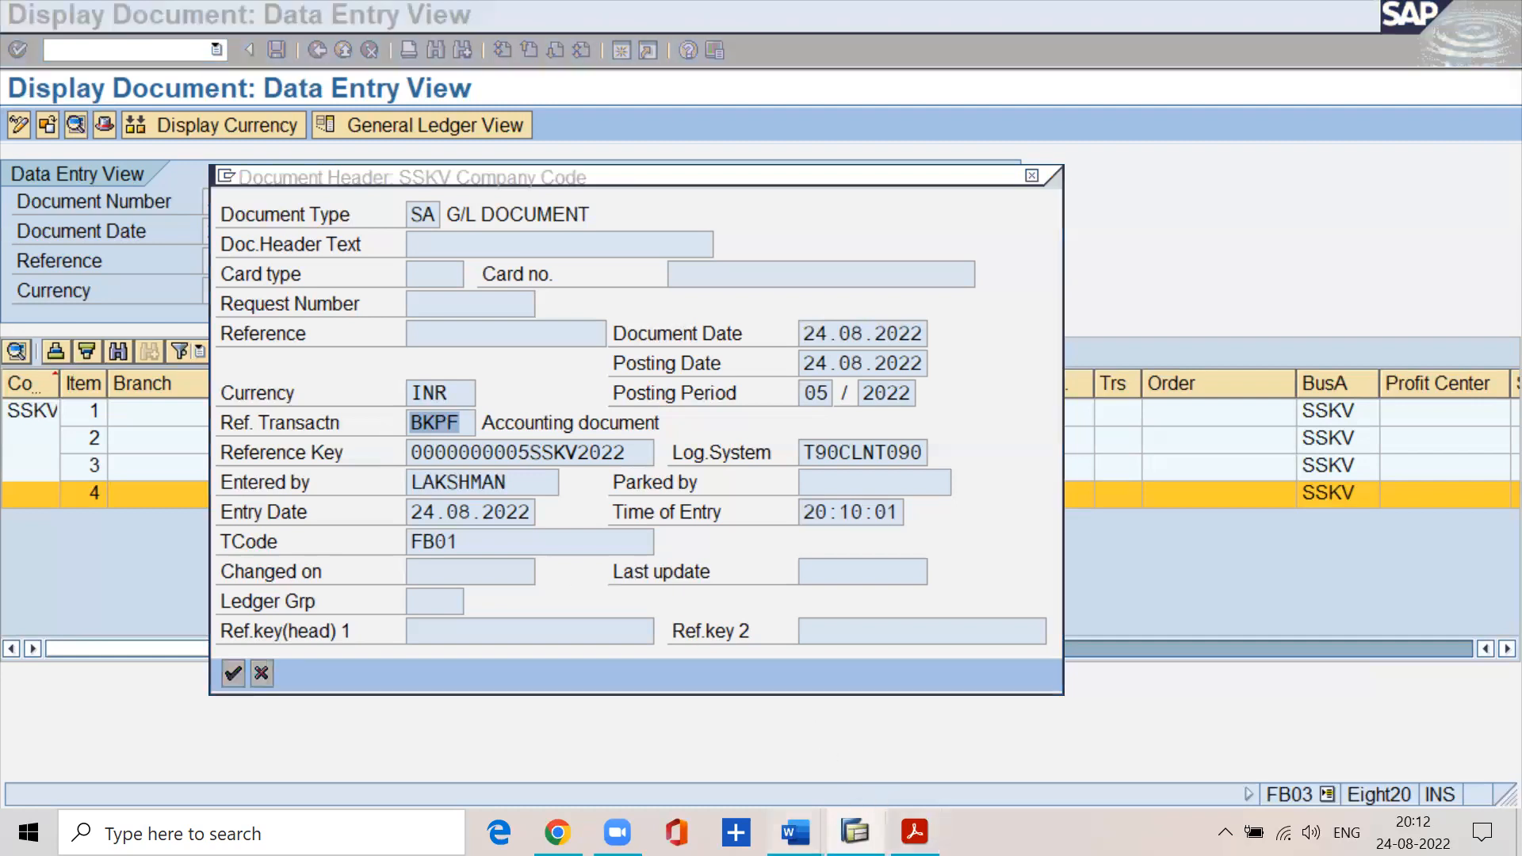
click(806, 696)
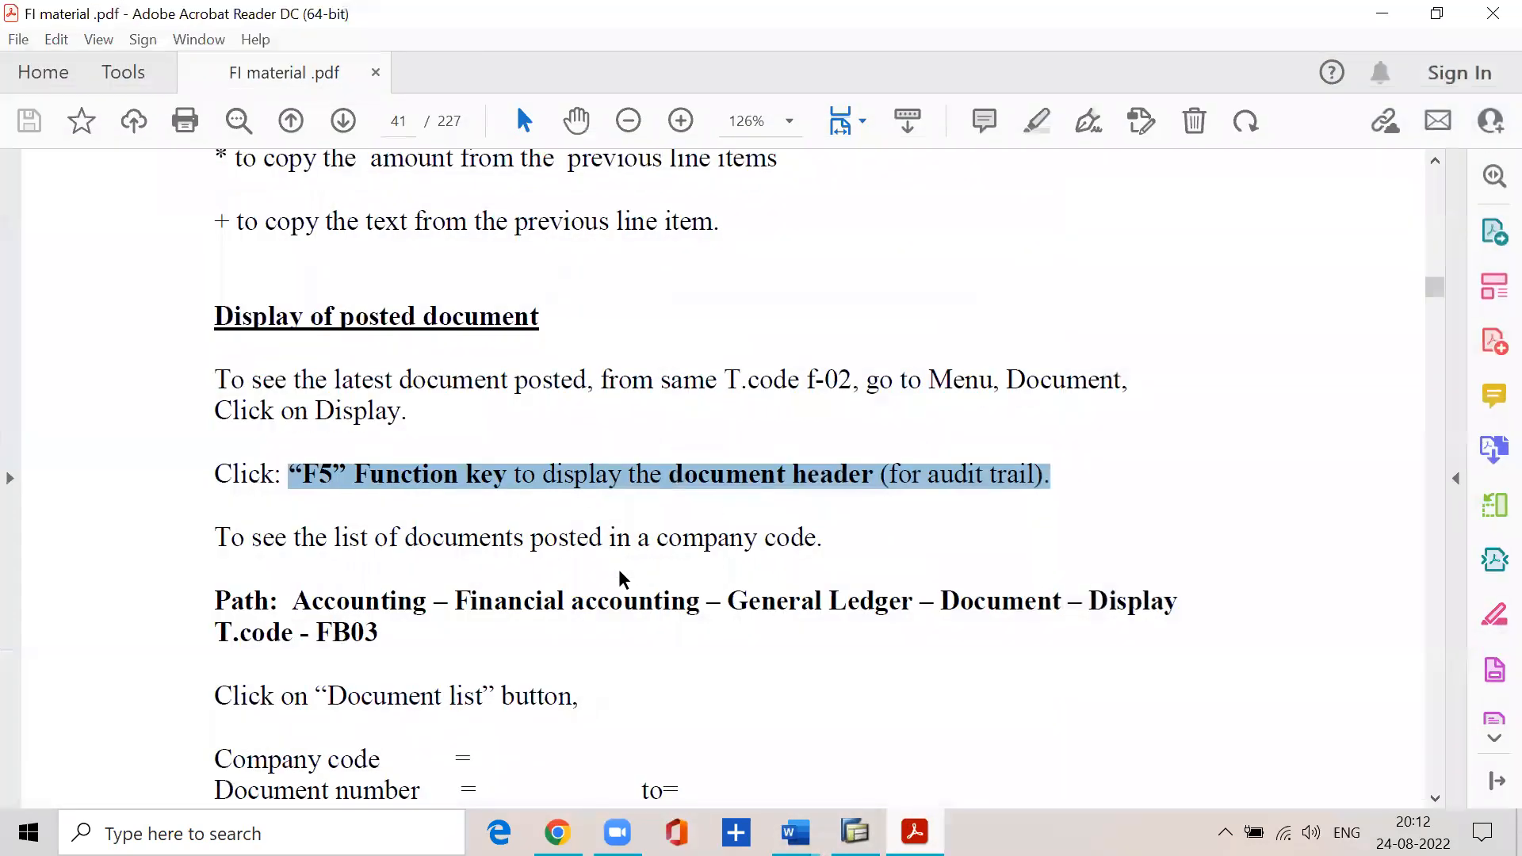
scroll(912, 392, up, 3)
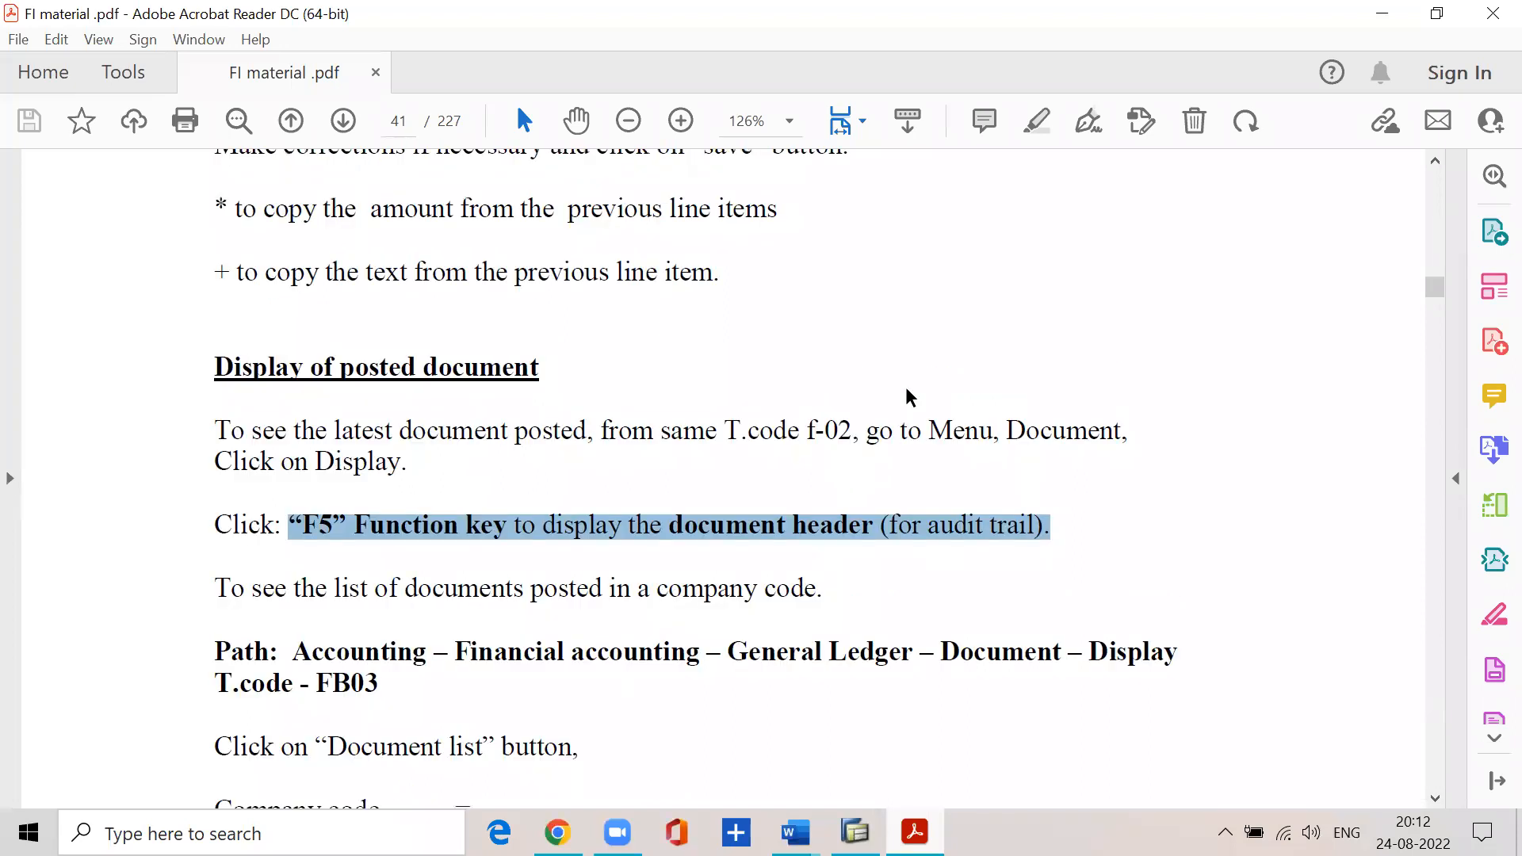
click(1377, 16)
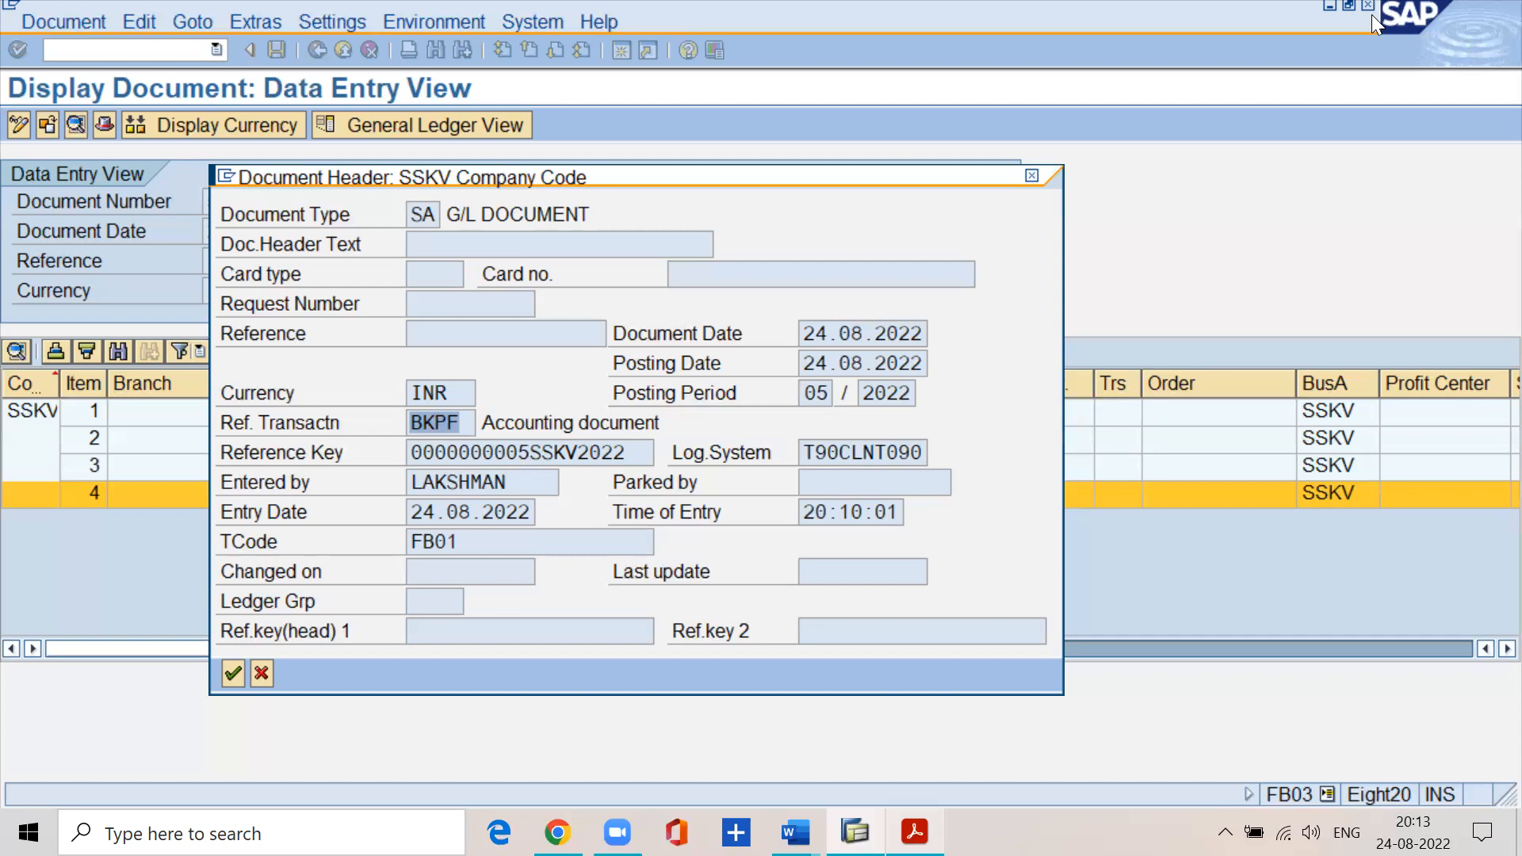
- Close the document header, show it once more from the data entry view, and check the posted document's number
click(232, 673)
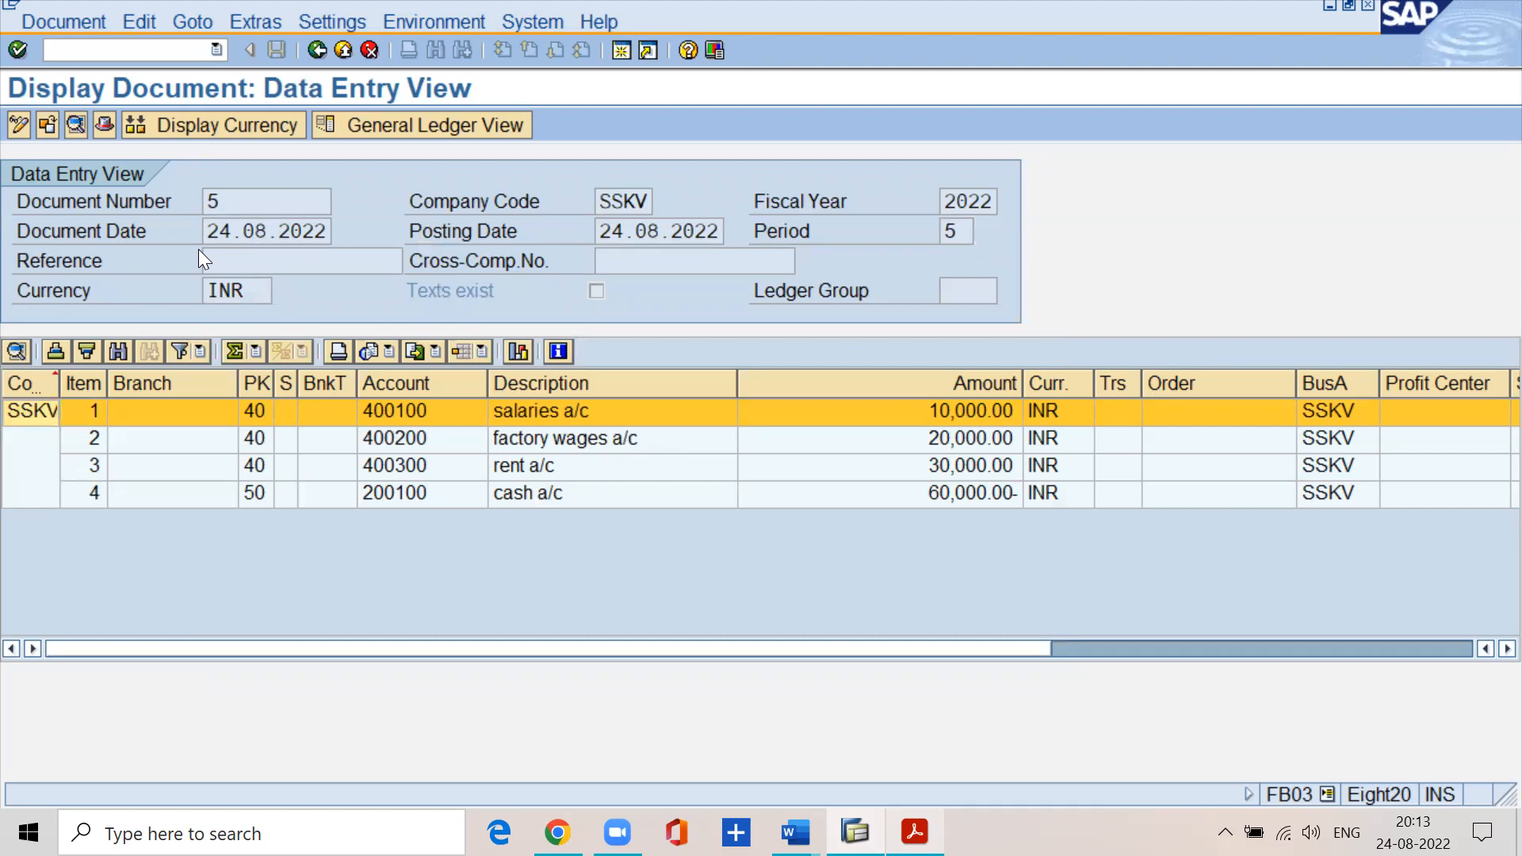
click(108, 127)
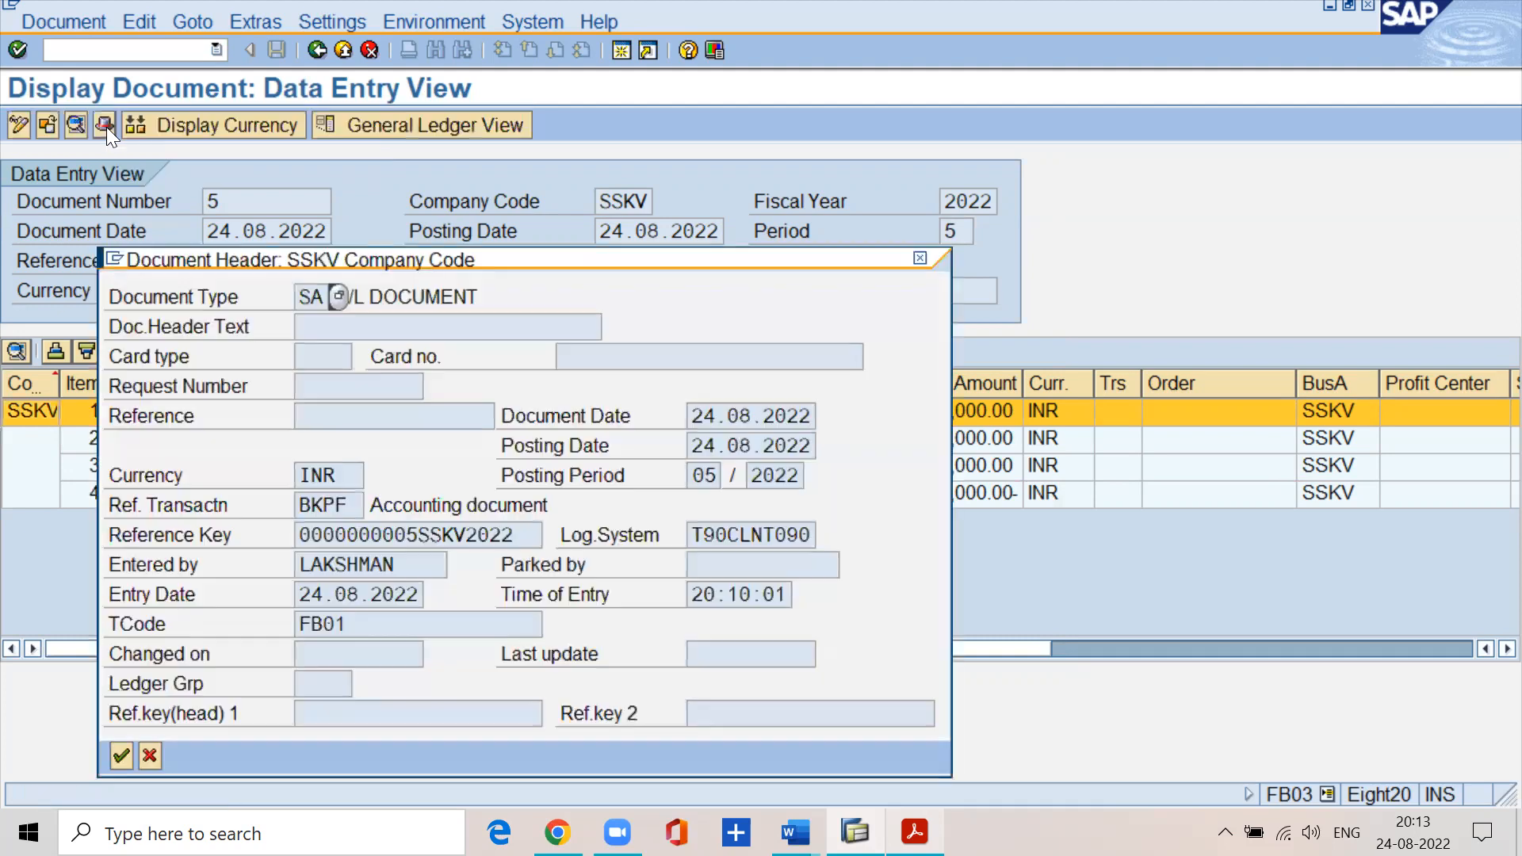
click(151, 758)
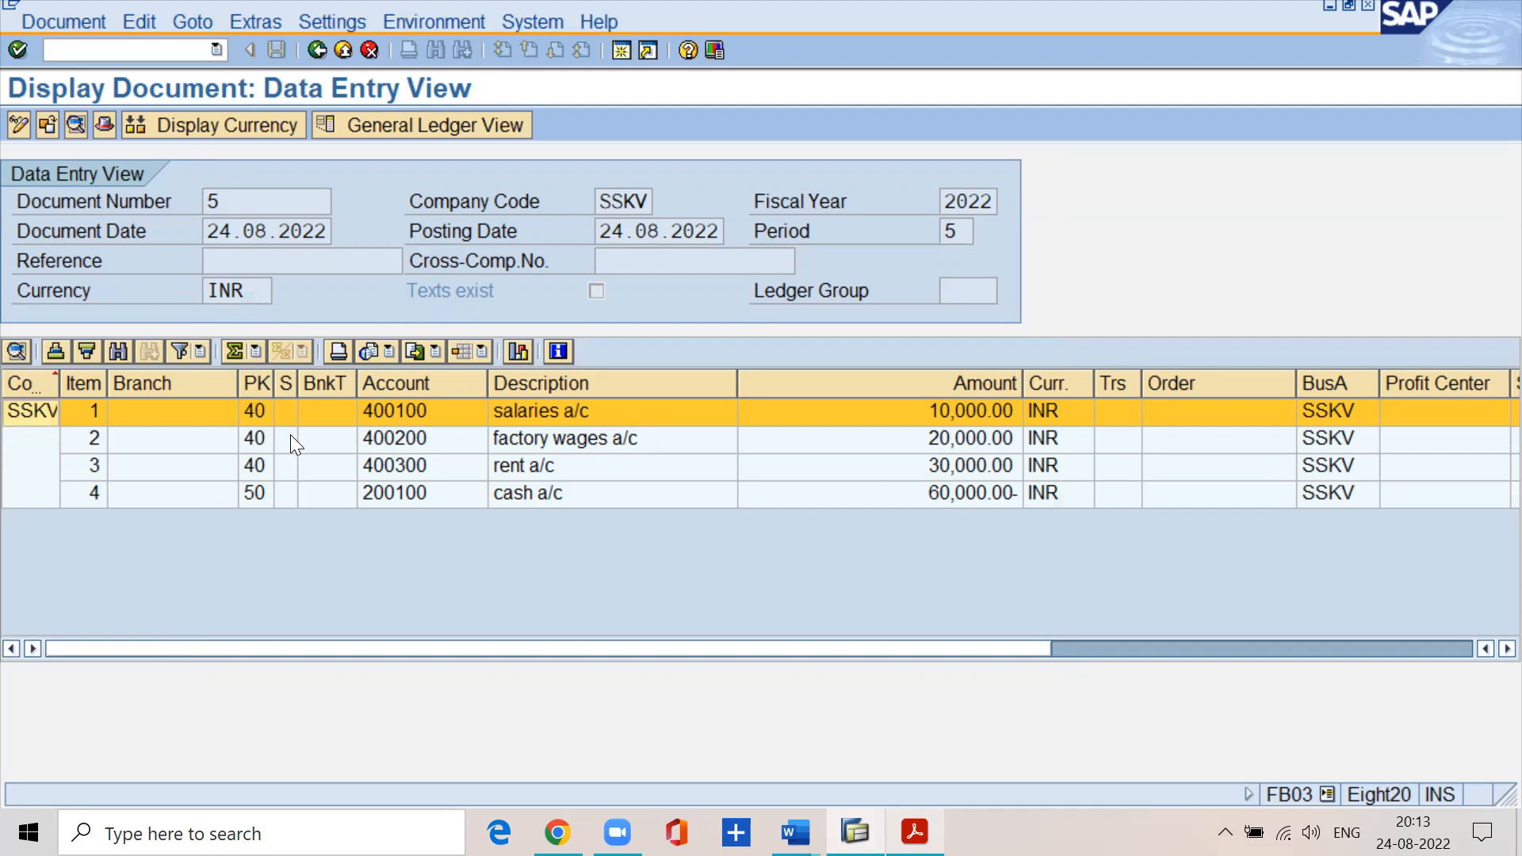
drag(238, 201, 204, 201)
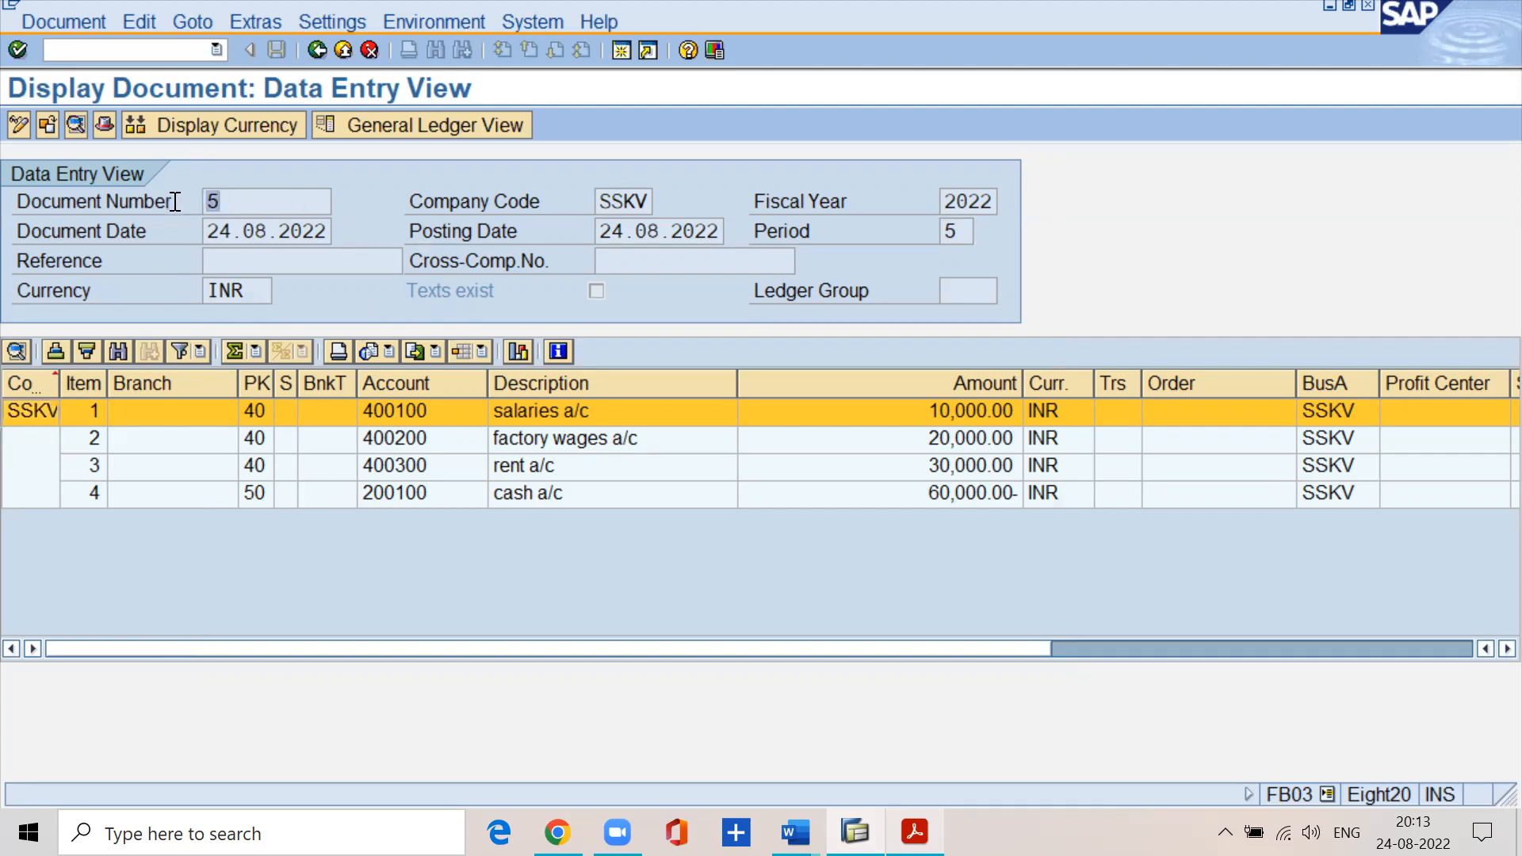
- Open a new SAP session, run transaction OBA7 and position the document types list at SA
click(615, 52)
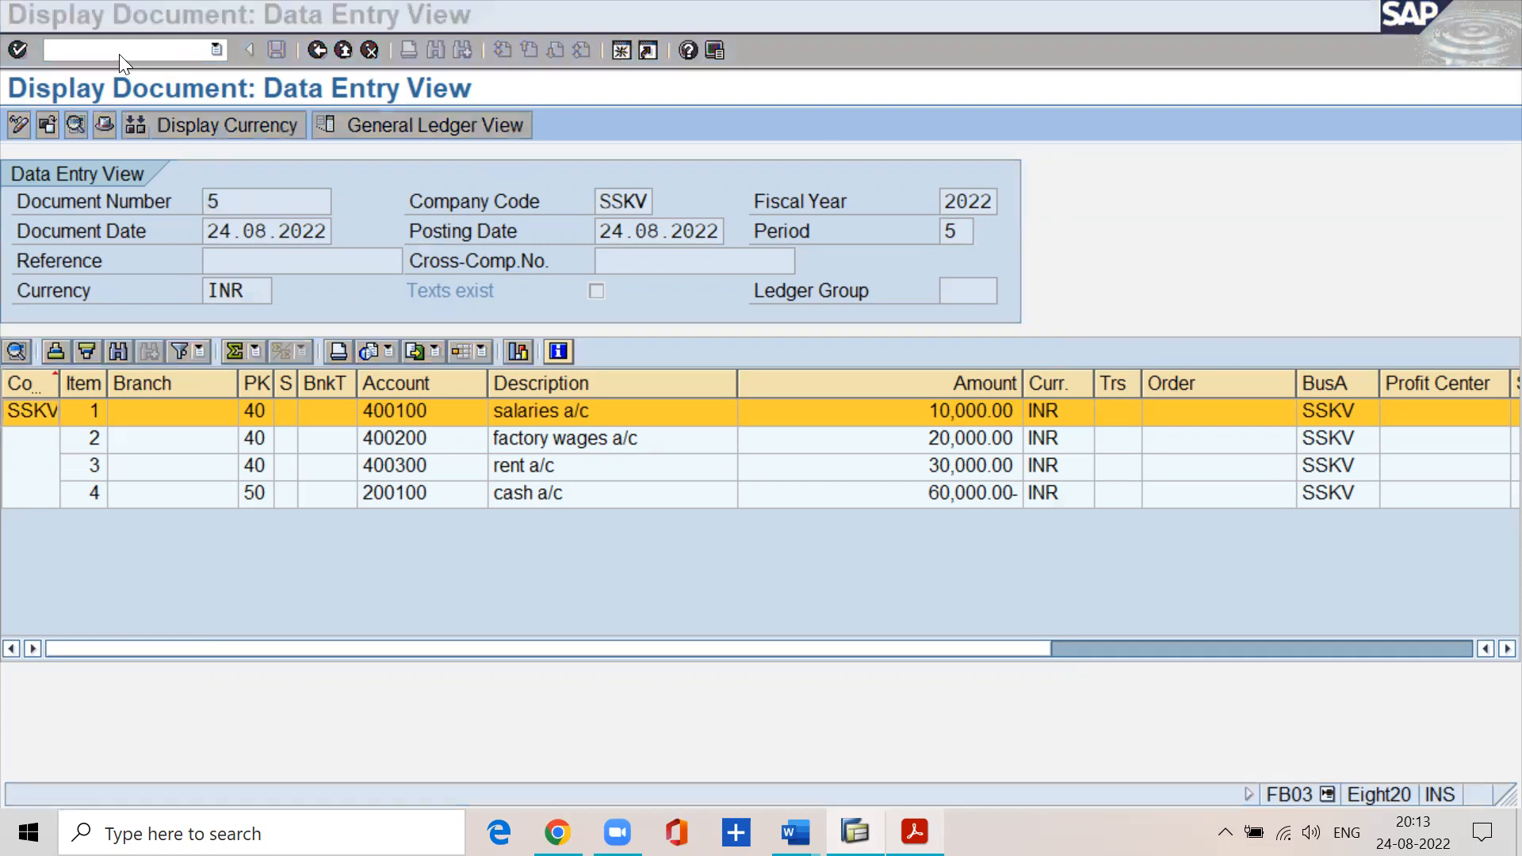
text(/noba7)
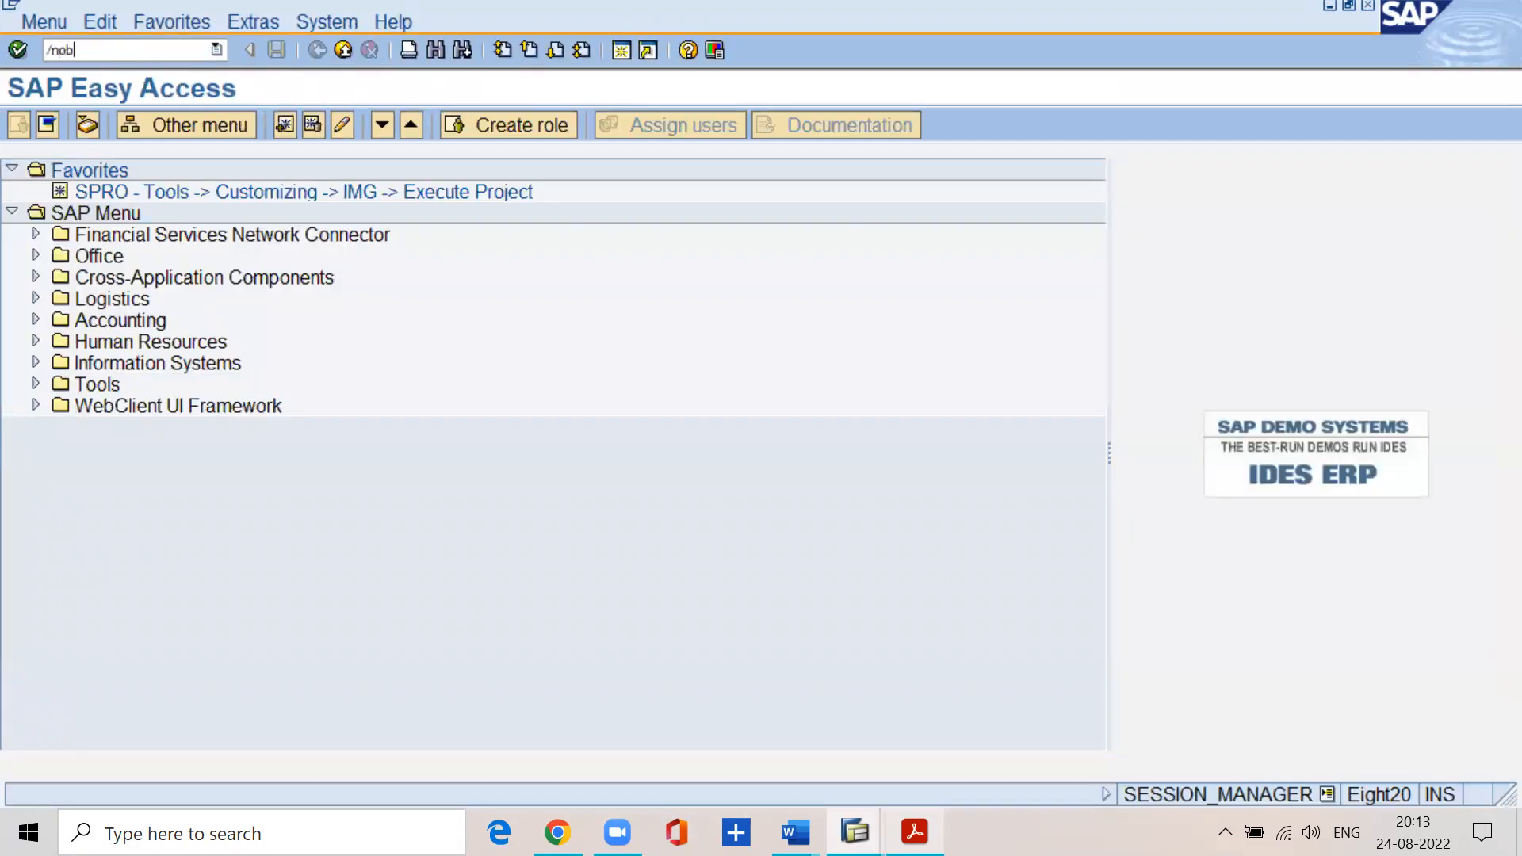
key(Return)
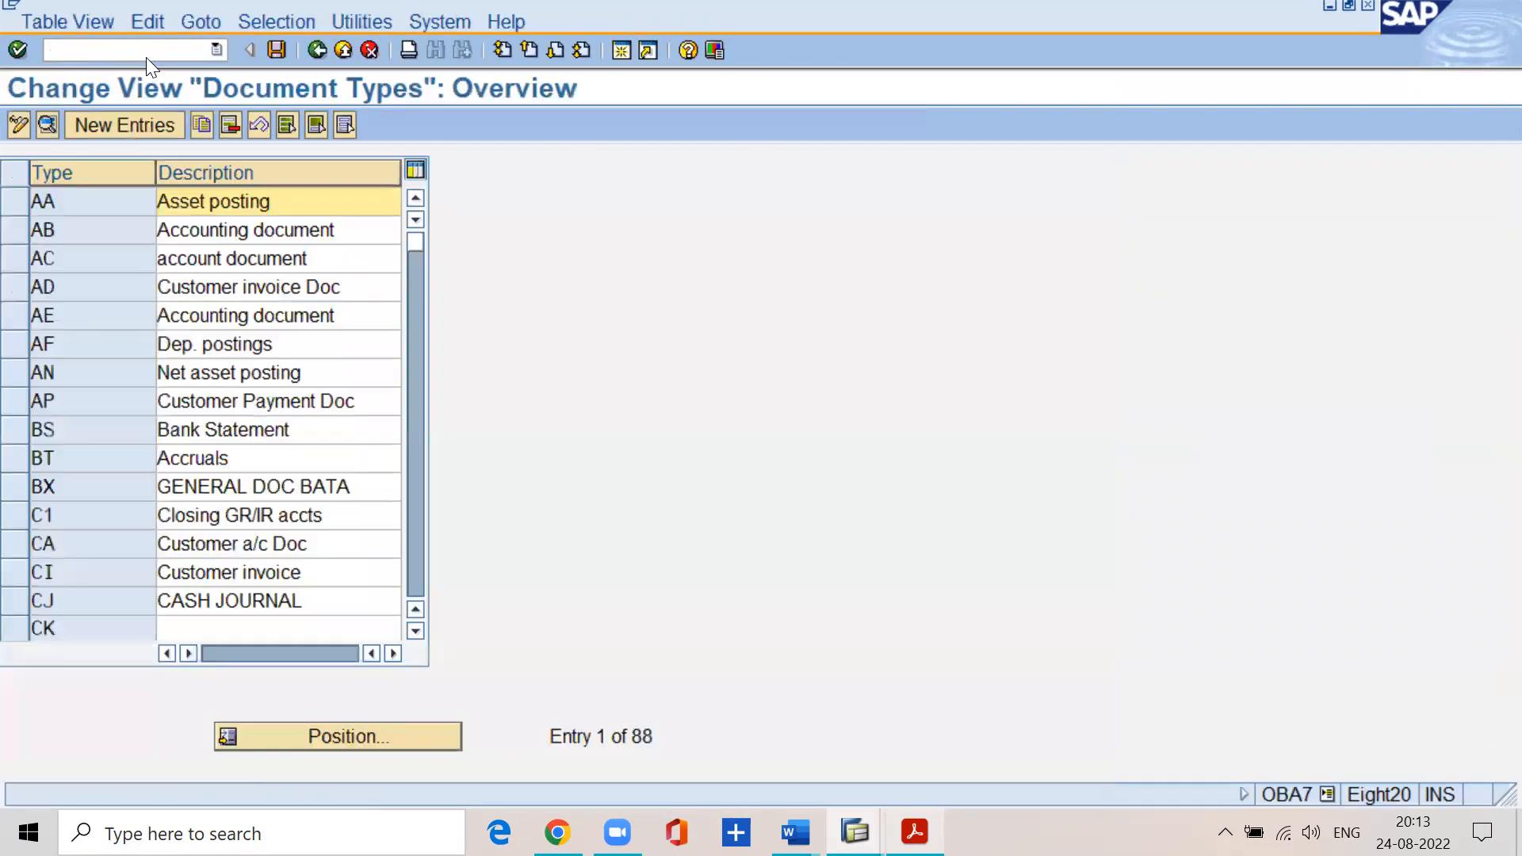
click(287, 738)
text(SA)
key(Return)
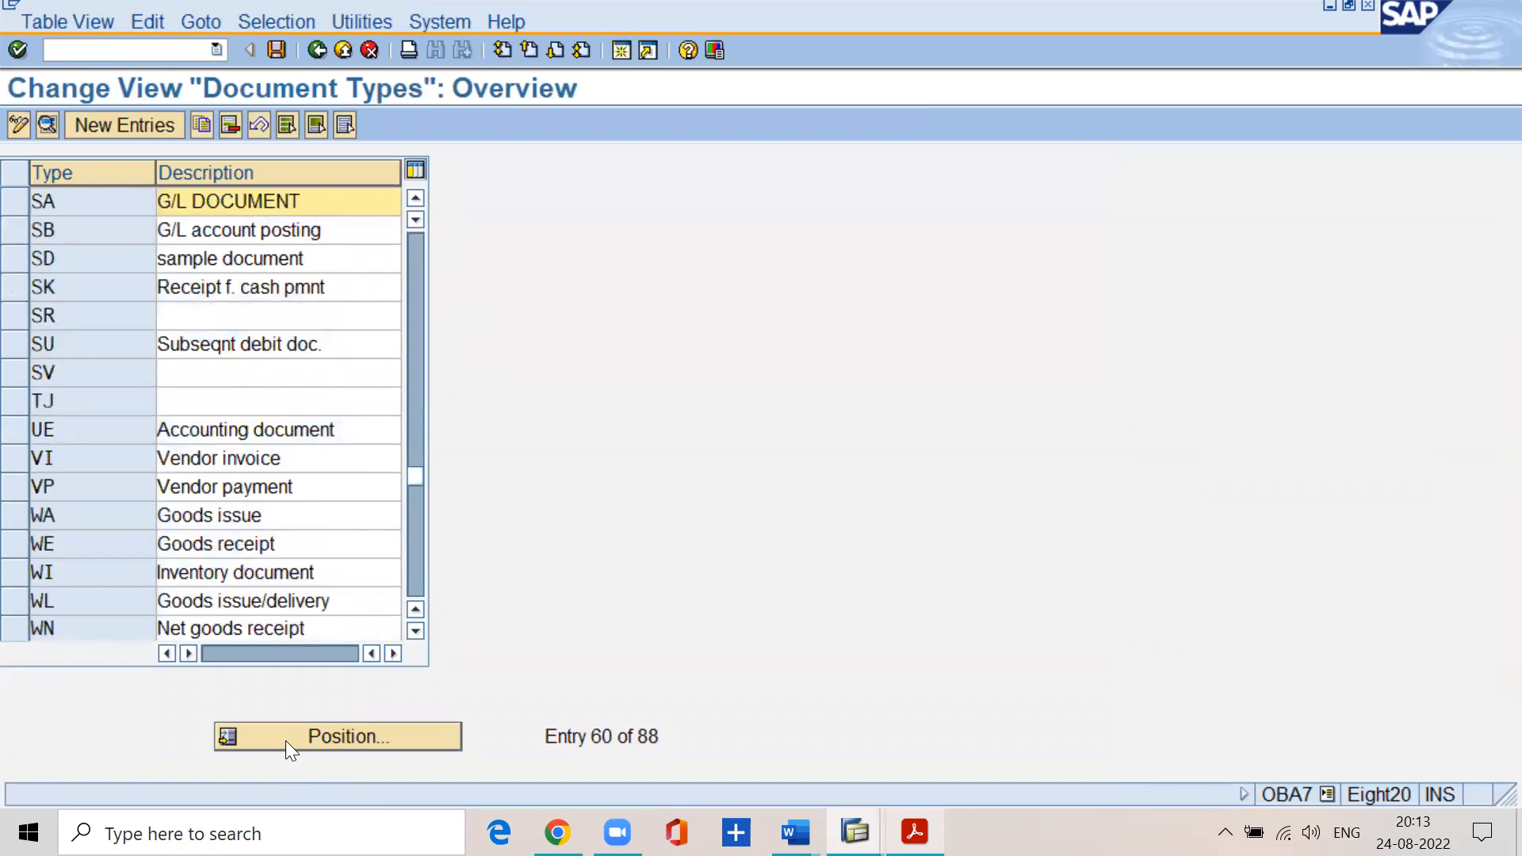
- Open the number range intervals of document type SA for company code SSKV and check the current number status
click(14, 202)
click(46, 126)
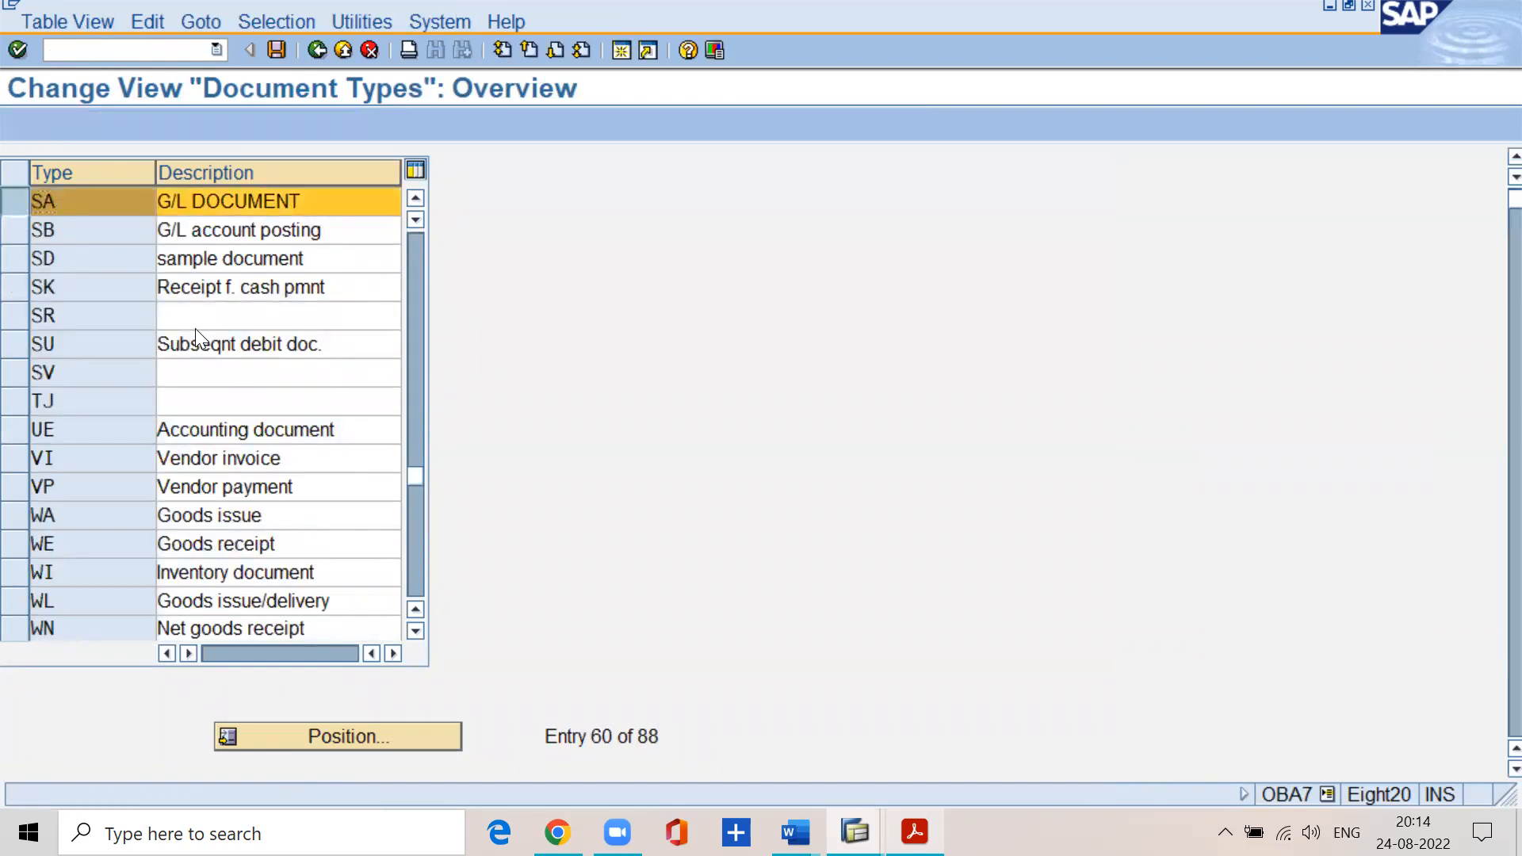
click(526, 262)
text(sskv)
click(367, 272)
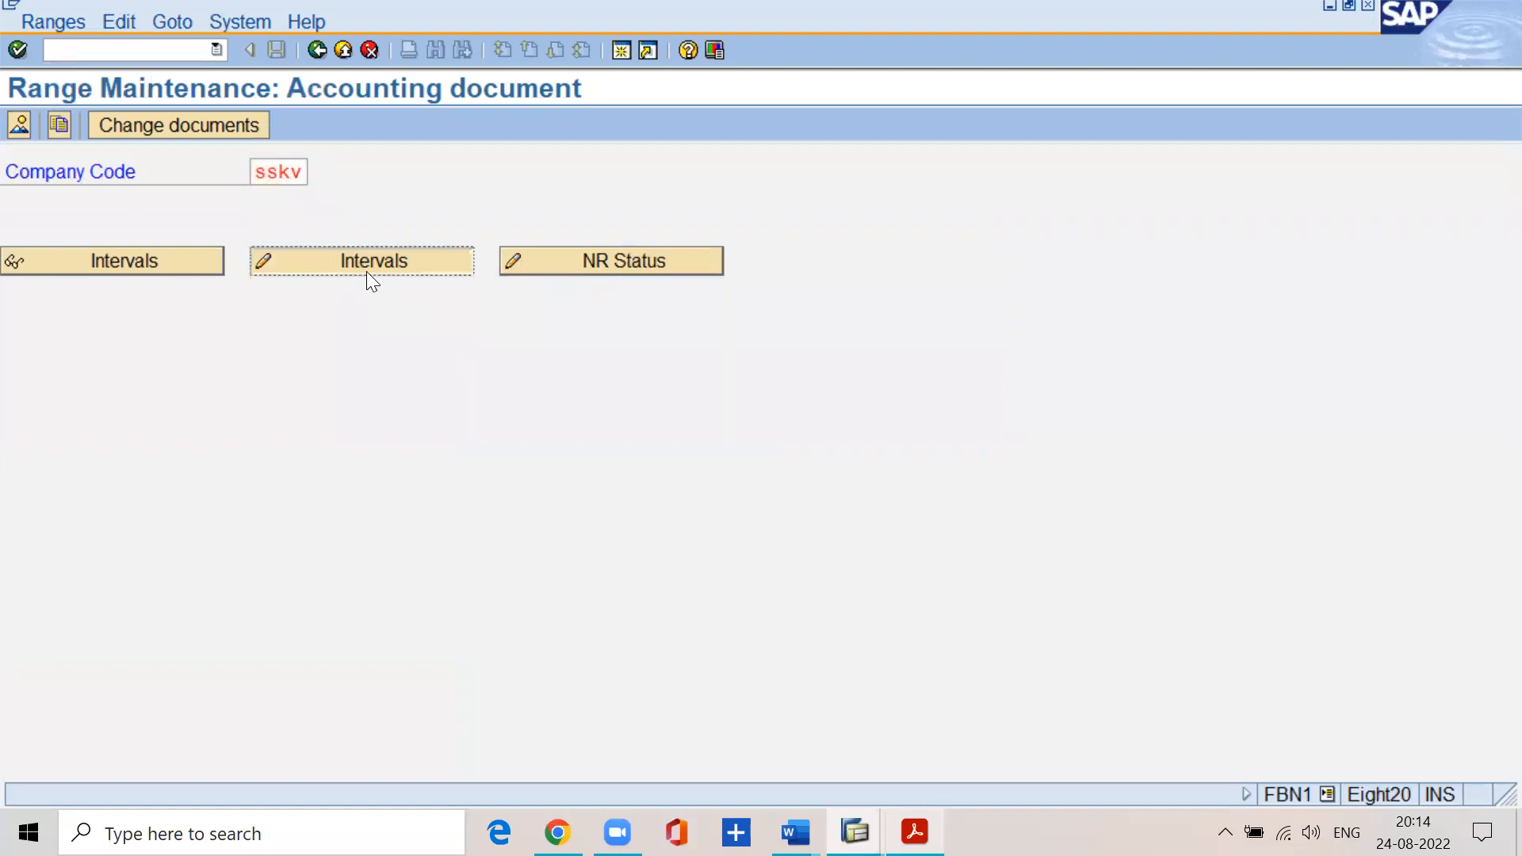
click(617, 203)
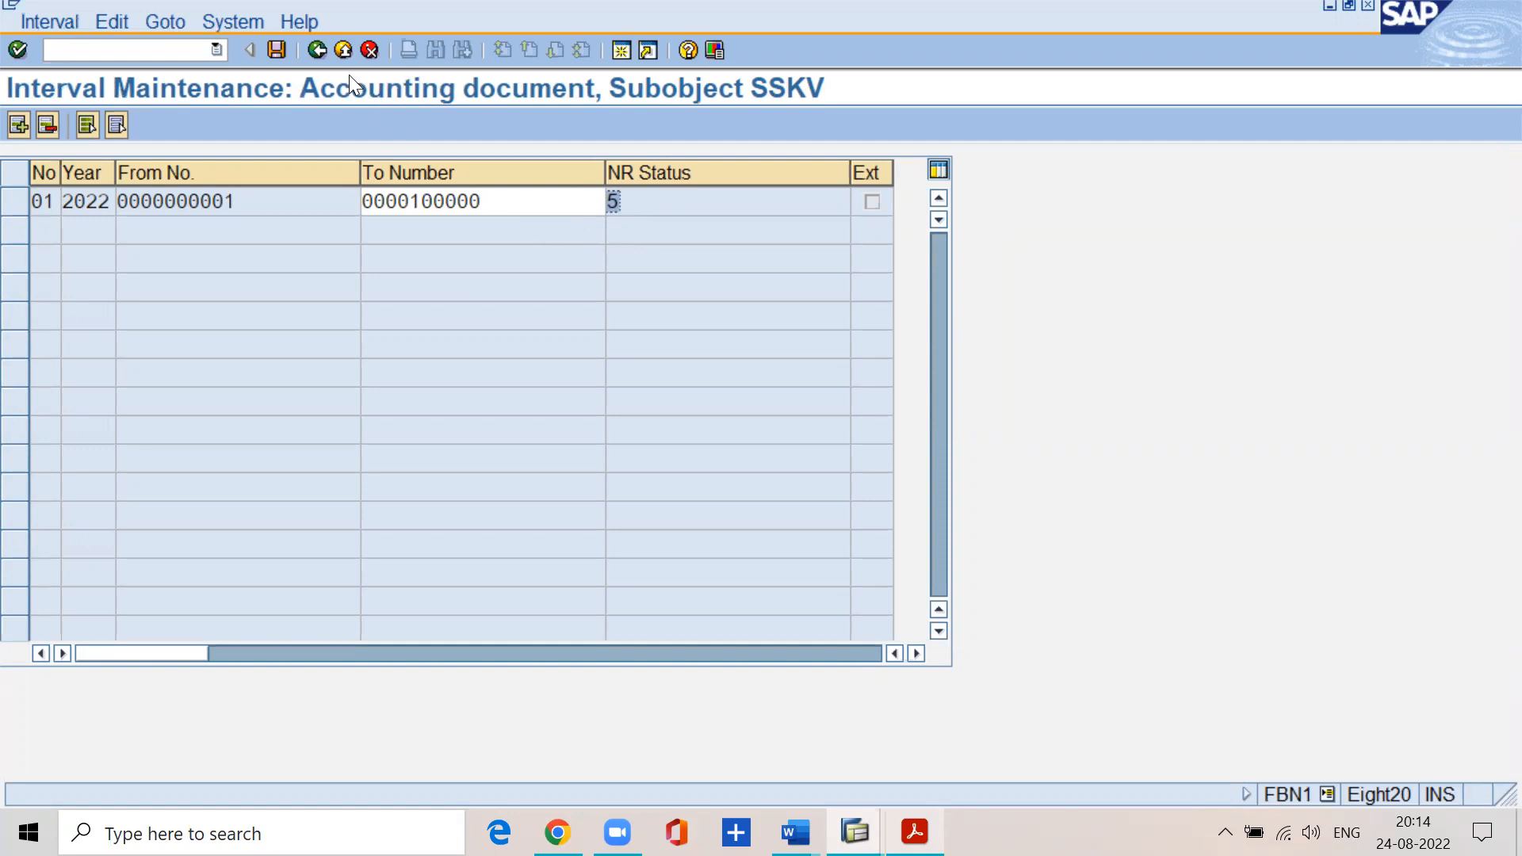
click(327, 55)
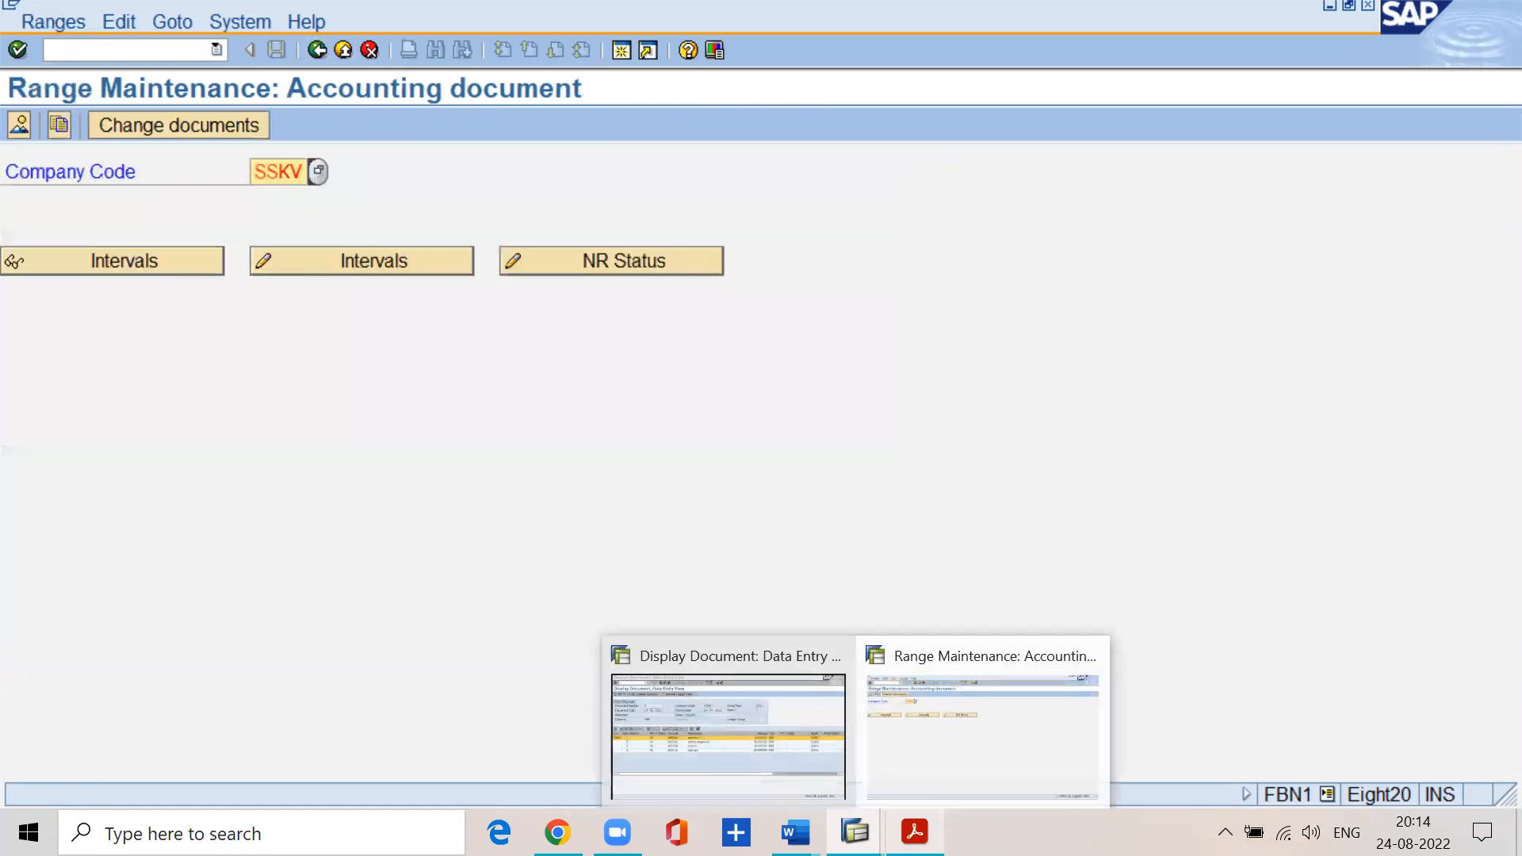
- Switch to Acrobat Reader and read the page 41 notes on listing a company code's posted documents with FB03
mouse_move(914, 833)
click(912, 729)
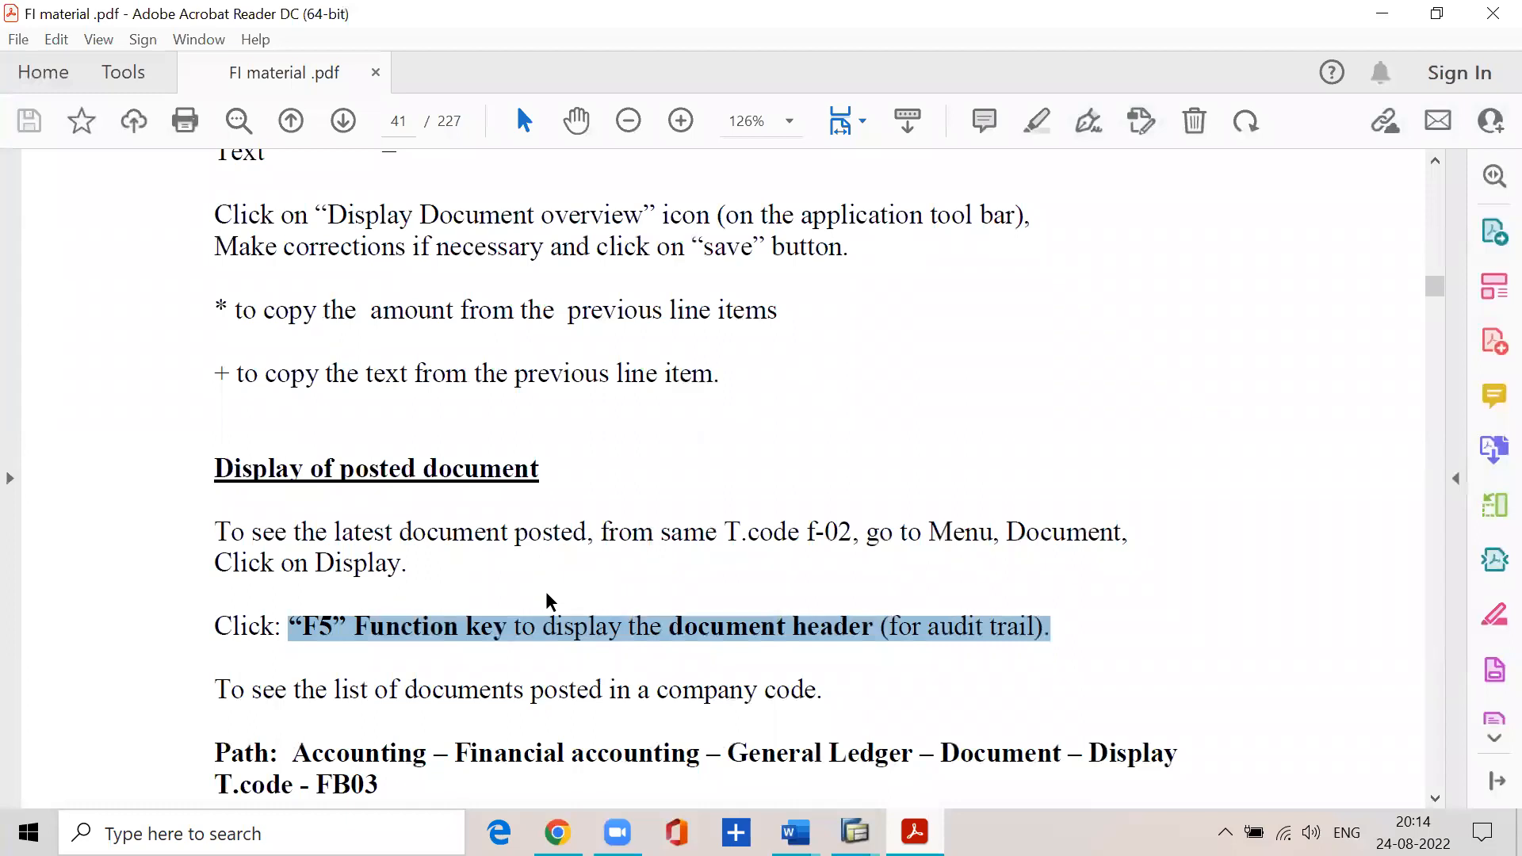
scroll(547, 596, down, 4)
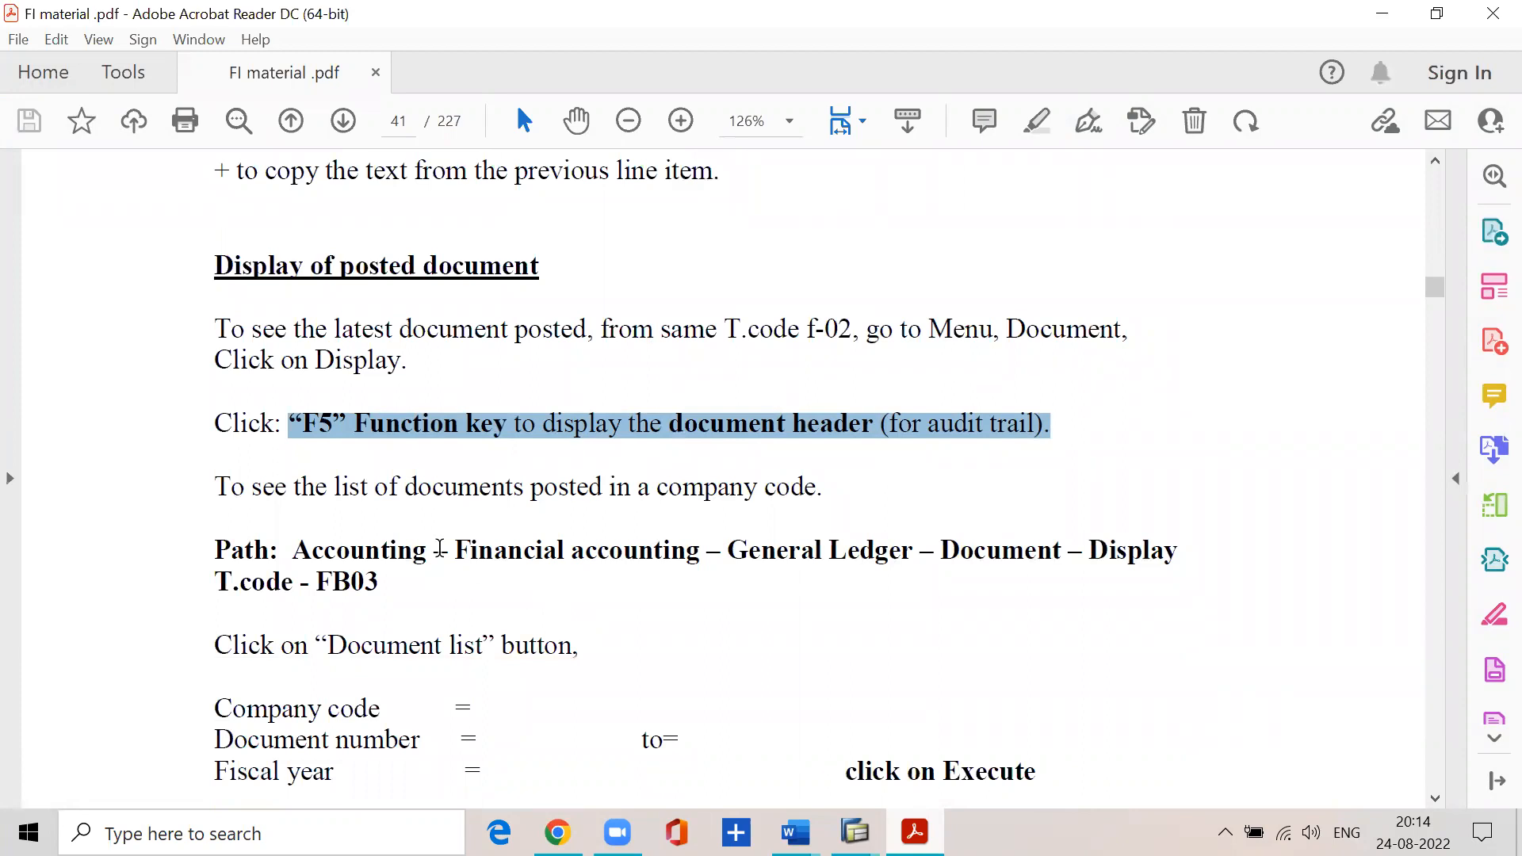
drag(213, 489, 825, 494)
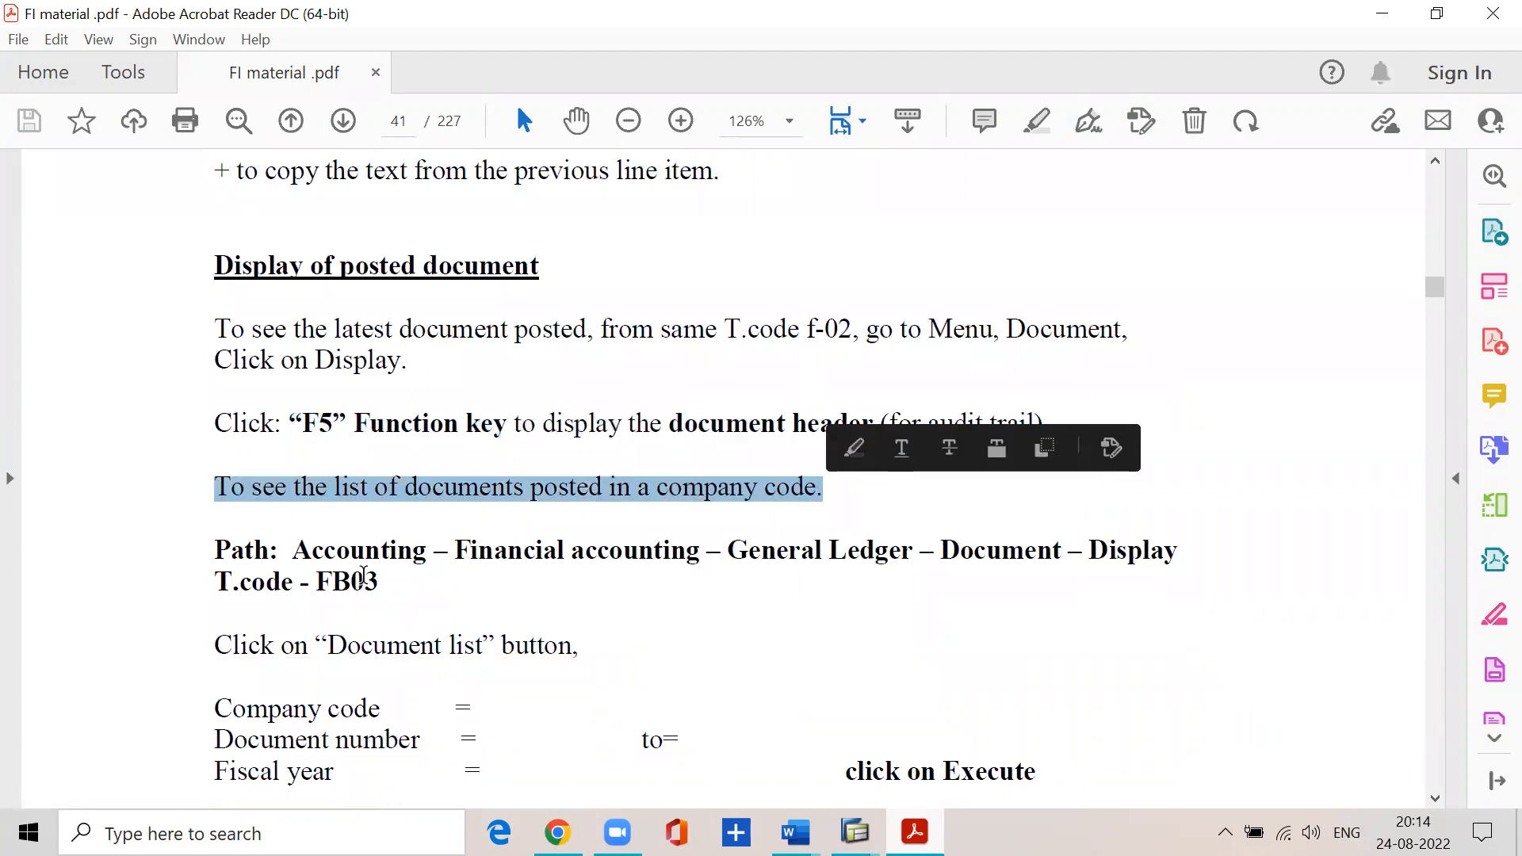
drag(310, 584, 371, 581)
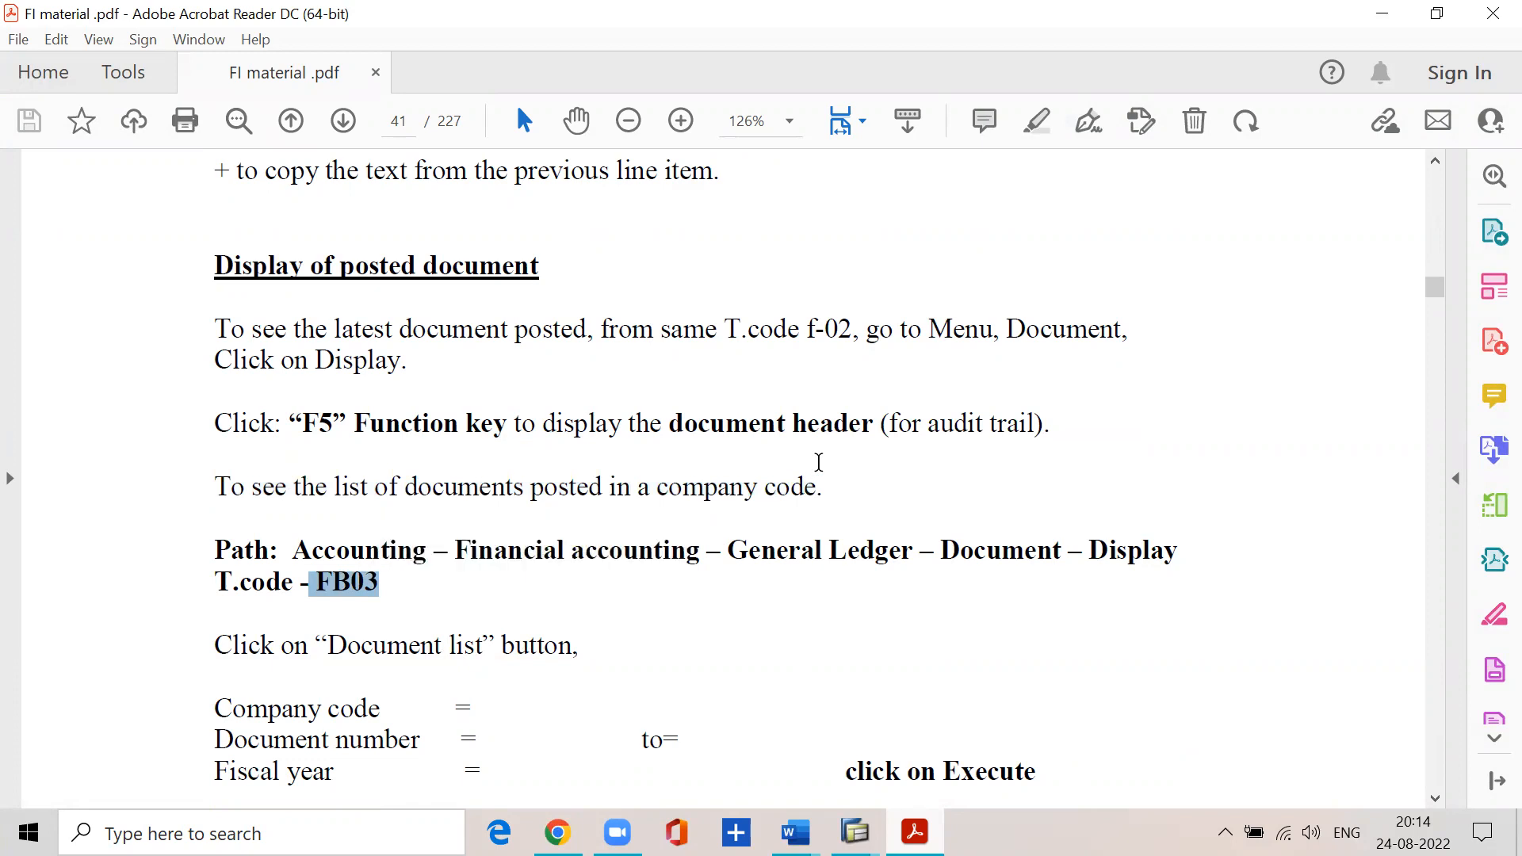
click(350, 585)
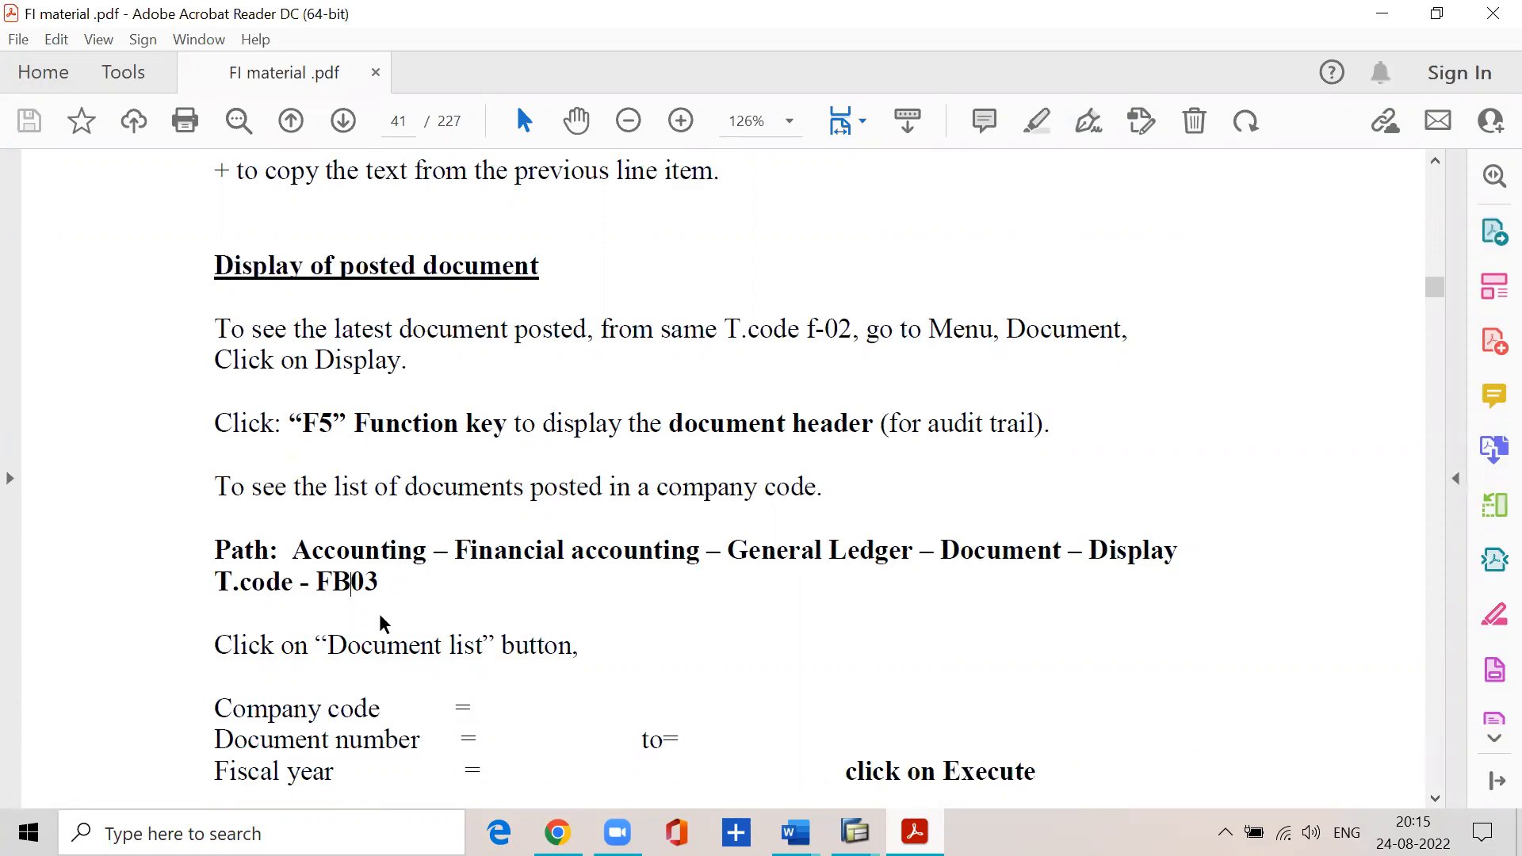
drag(314, 583, 394, 585)
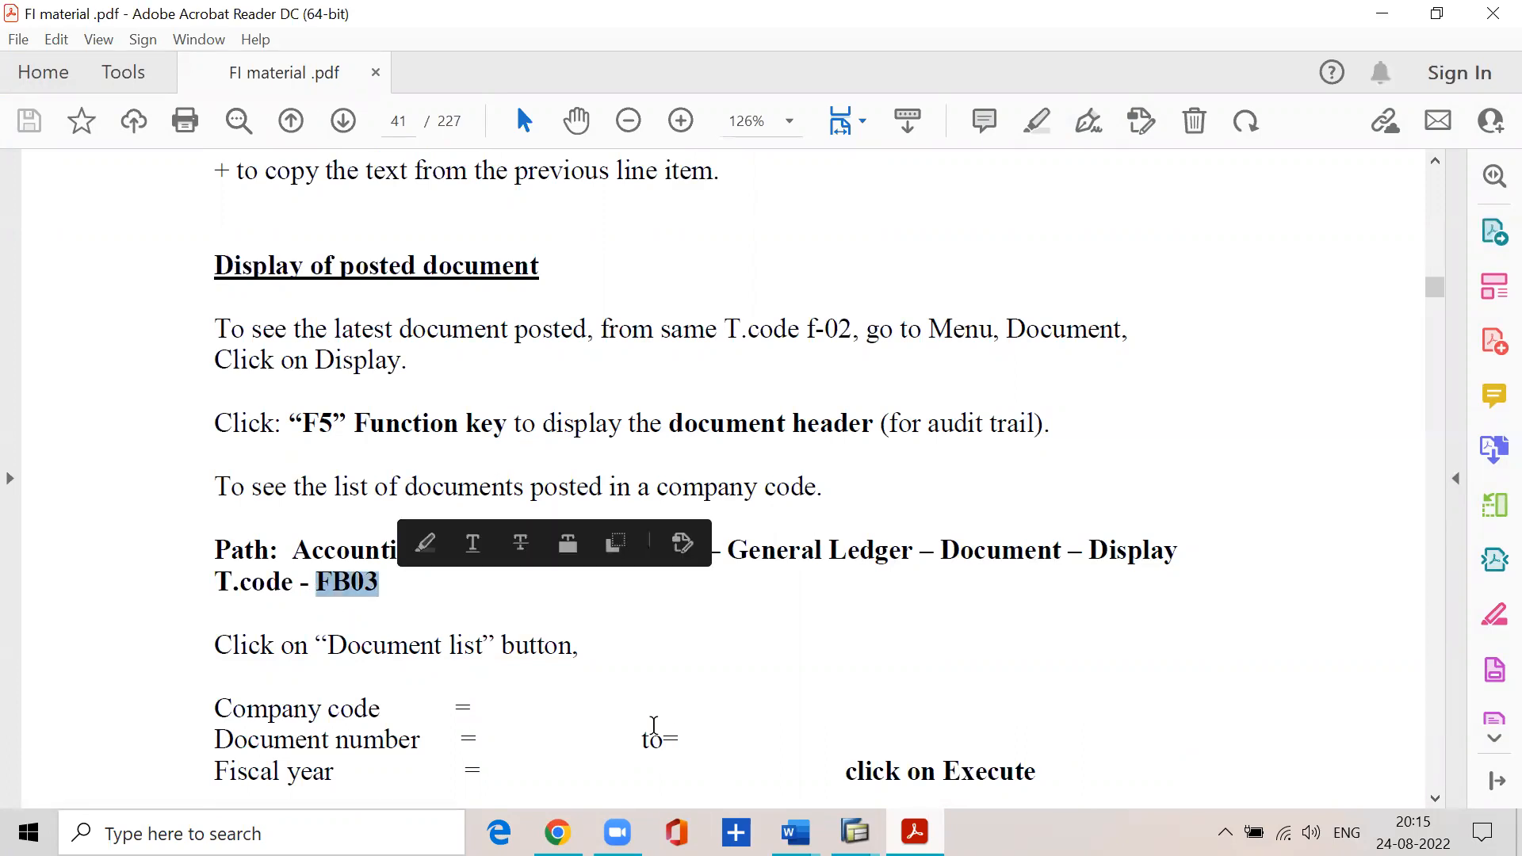
- Switch back to SAP and run transaction FB03 in place of the displayed document
mouse_move(855, 831)
click(808, 781)
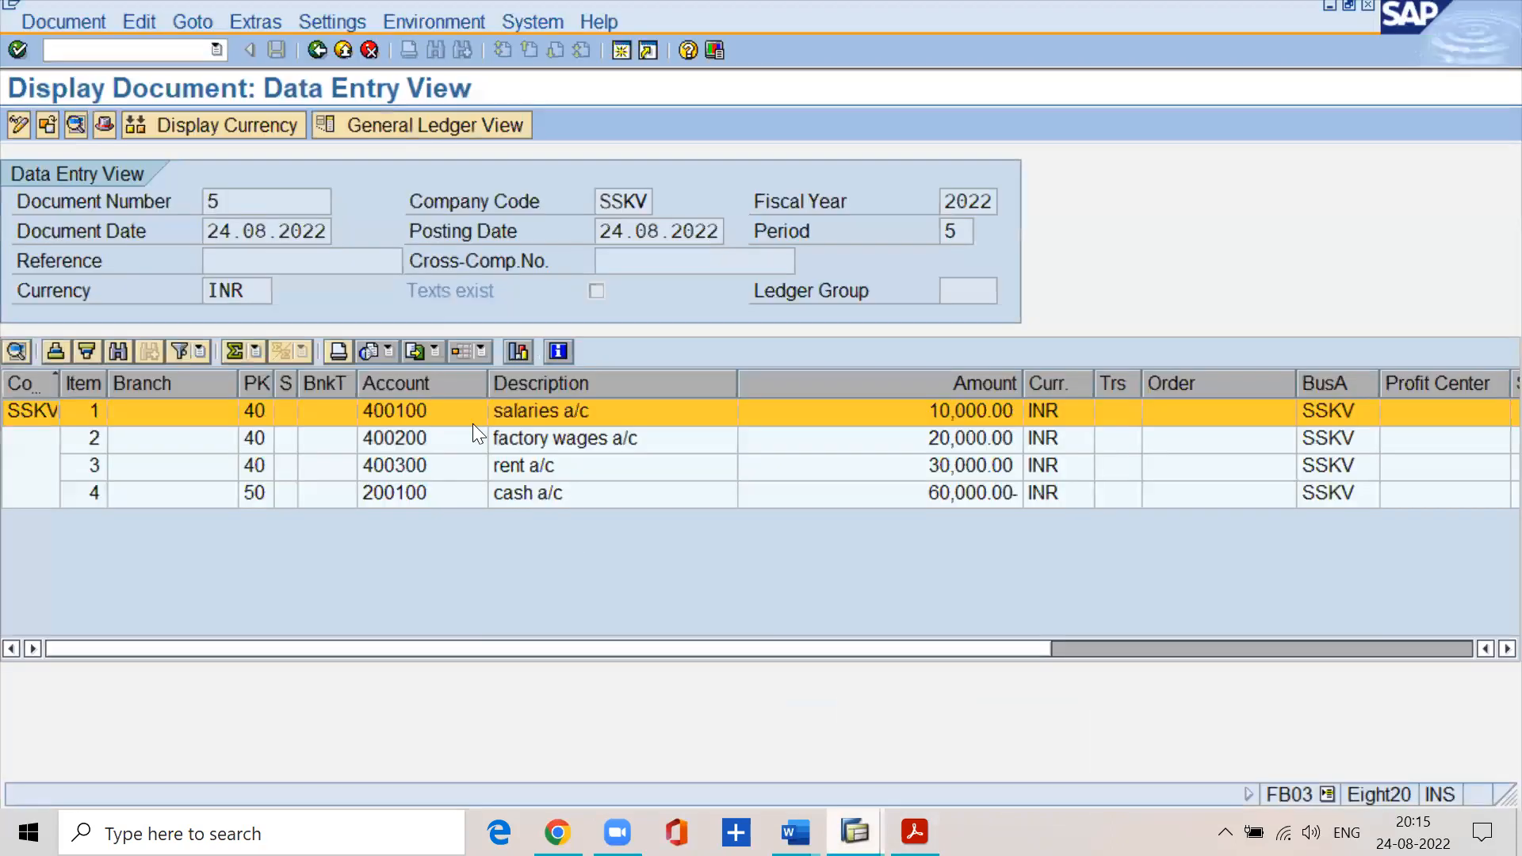
click(189, 51)
text(/n)
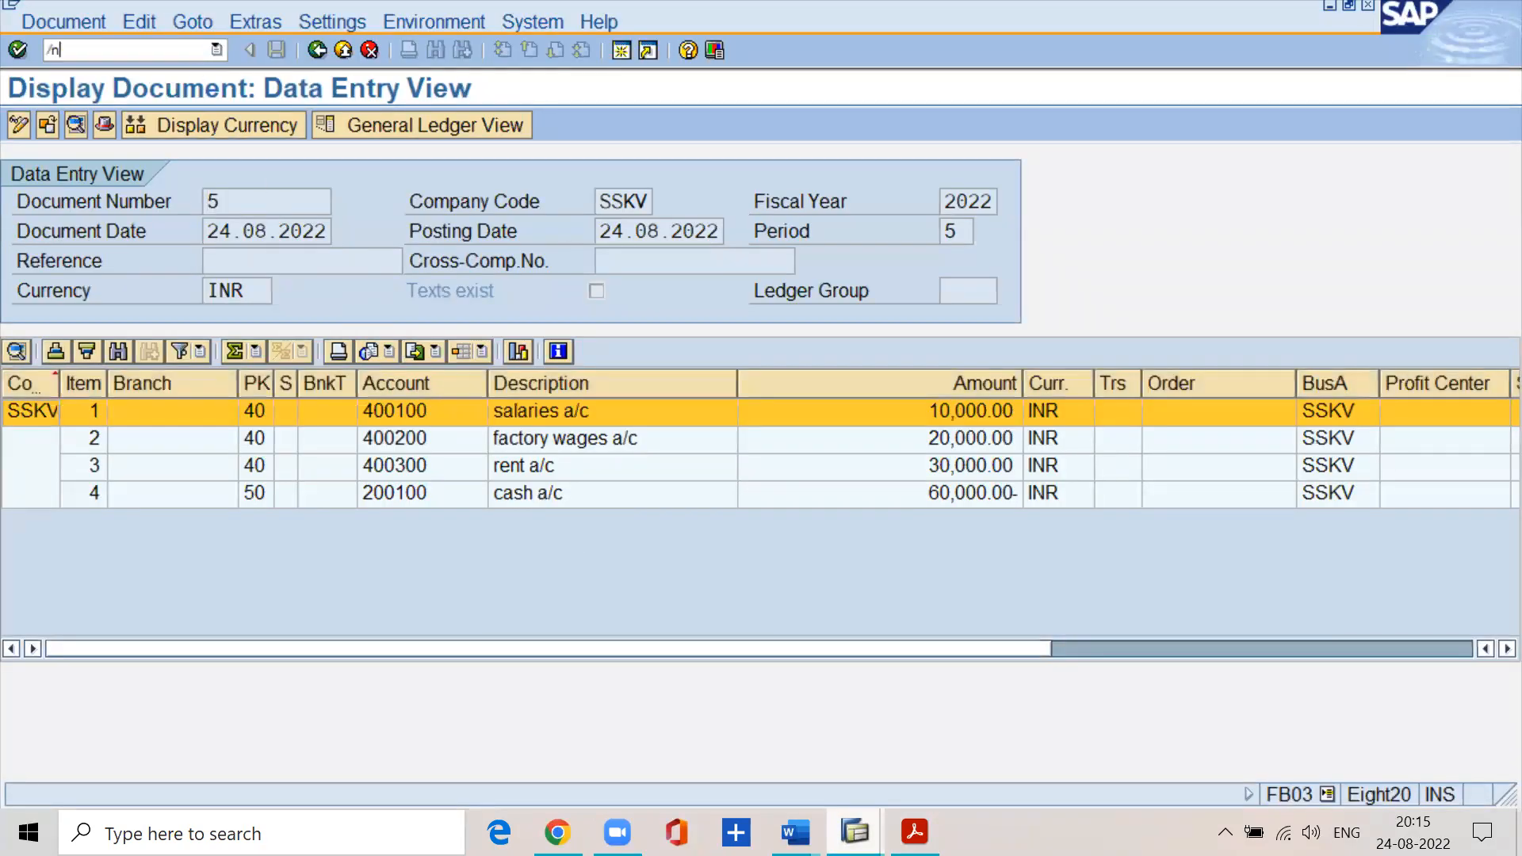
text(fb03)
key(Return)
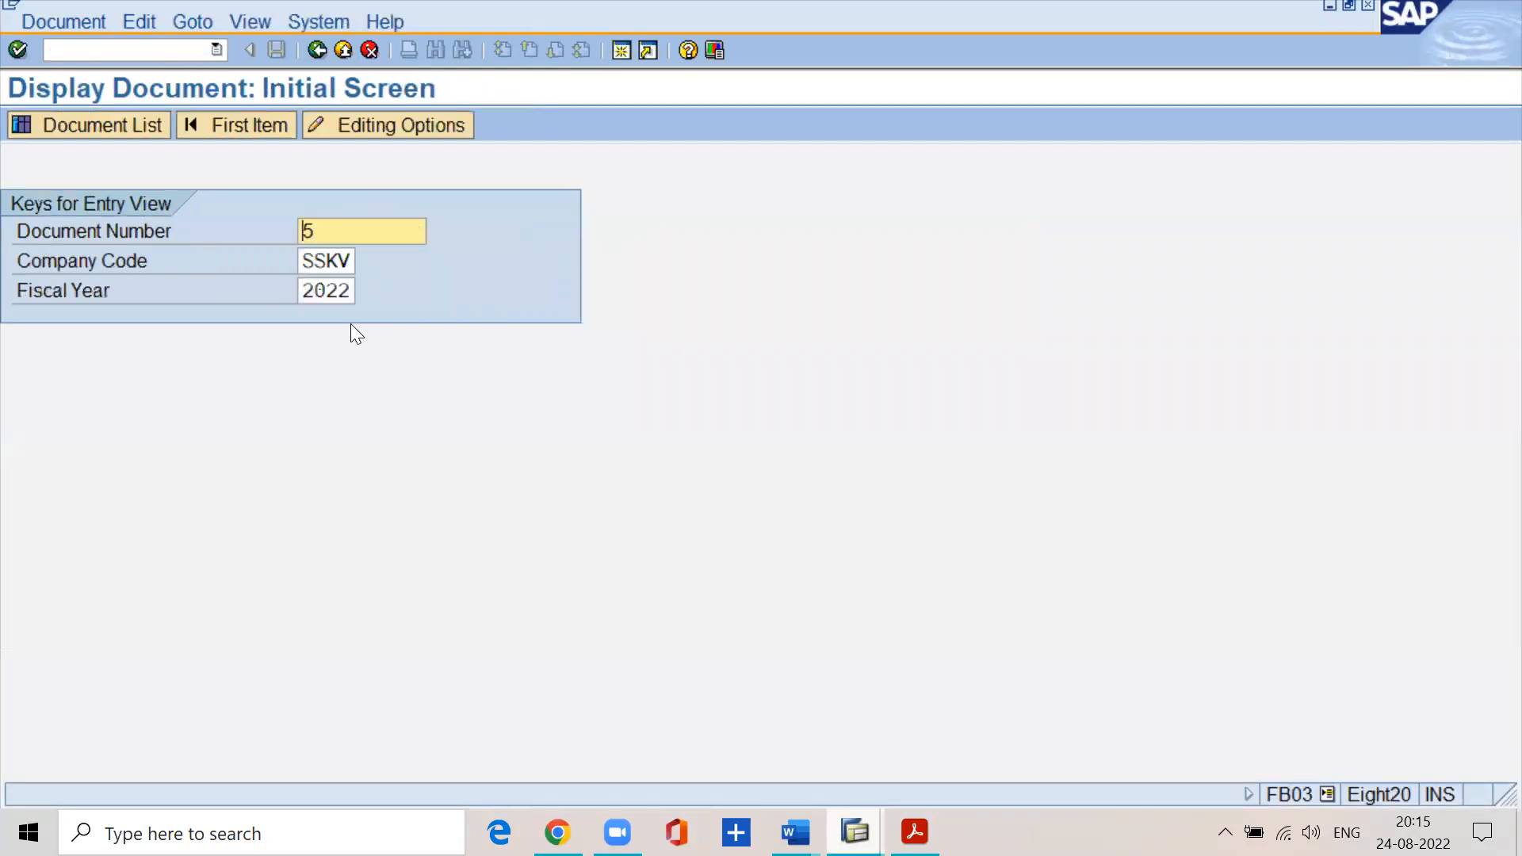
- Check the document list instruction in the Acrobat Reader notes and open FB03's Document List selection in SAP
mouse_move(795, 832)
click(914, 832)
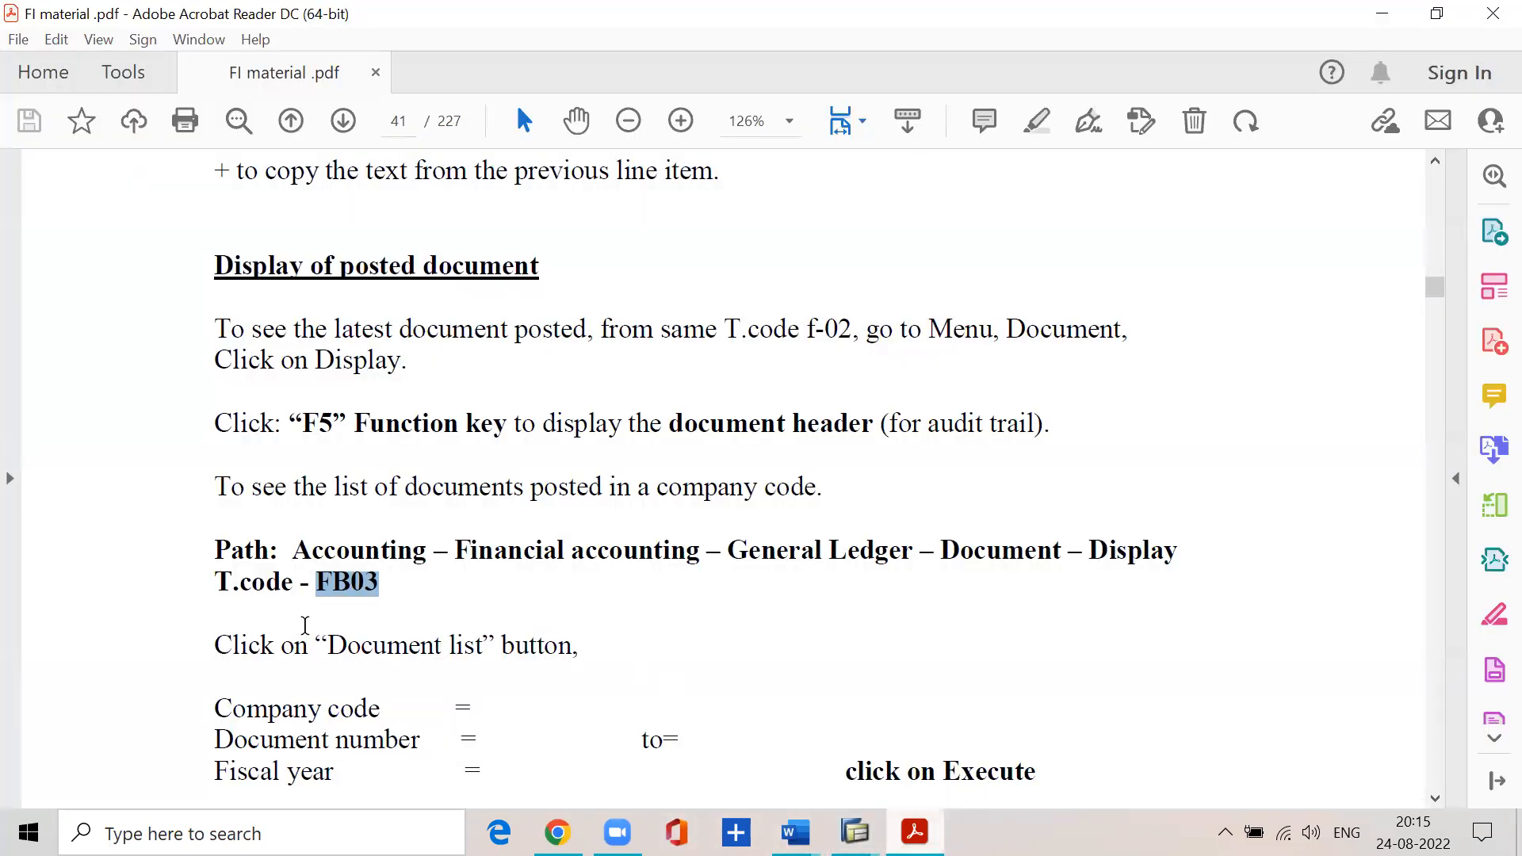
drag(221, 646, 572, 647)
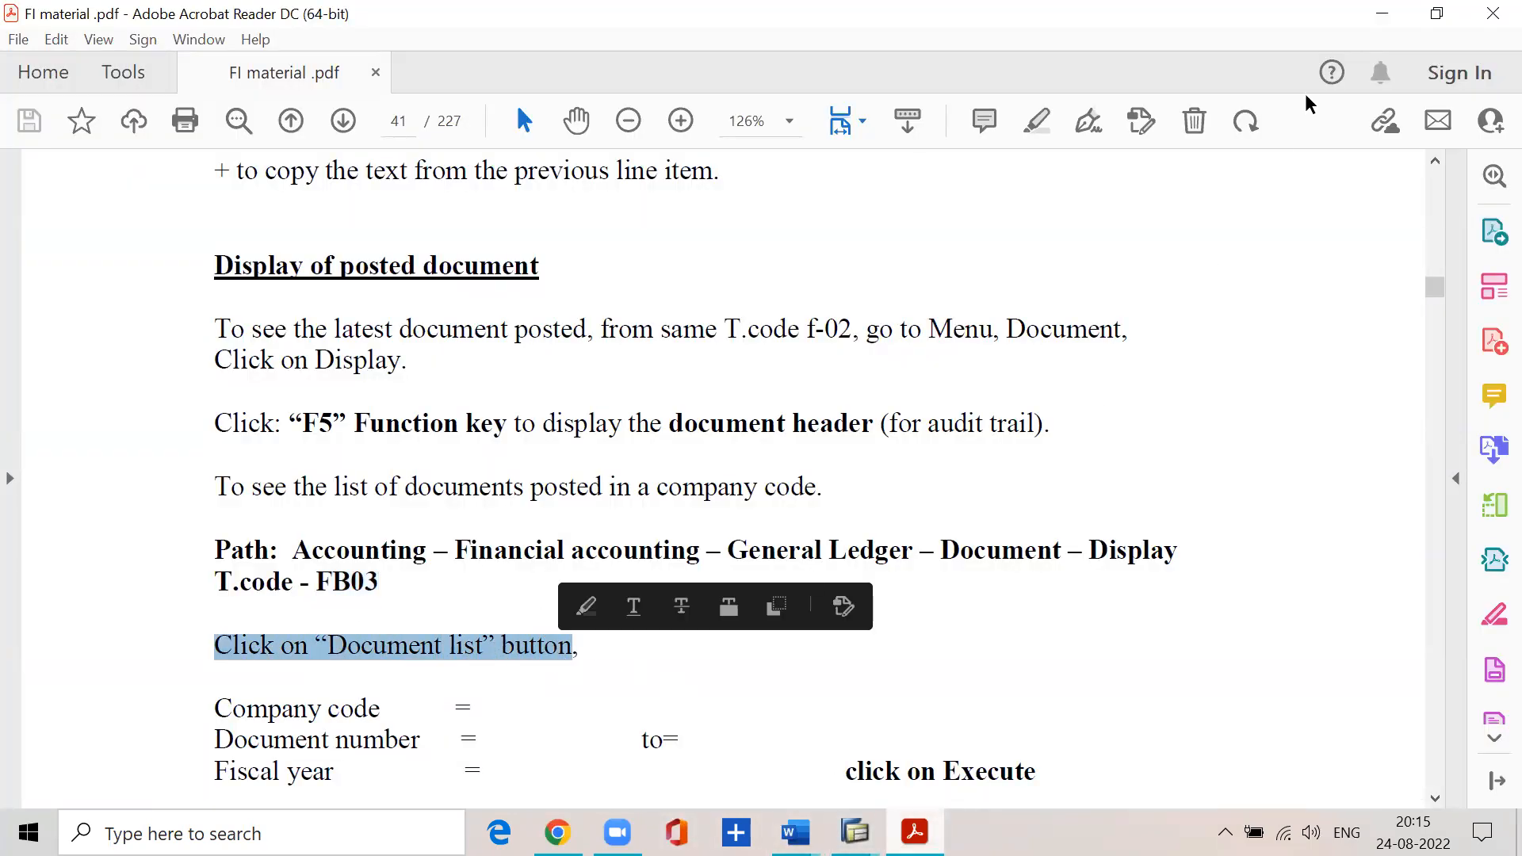
click(1382, 14)
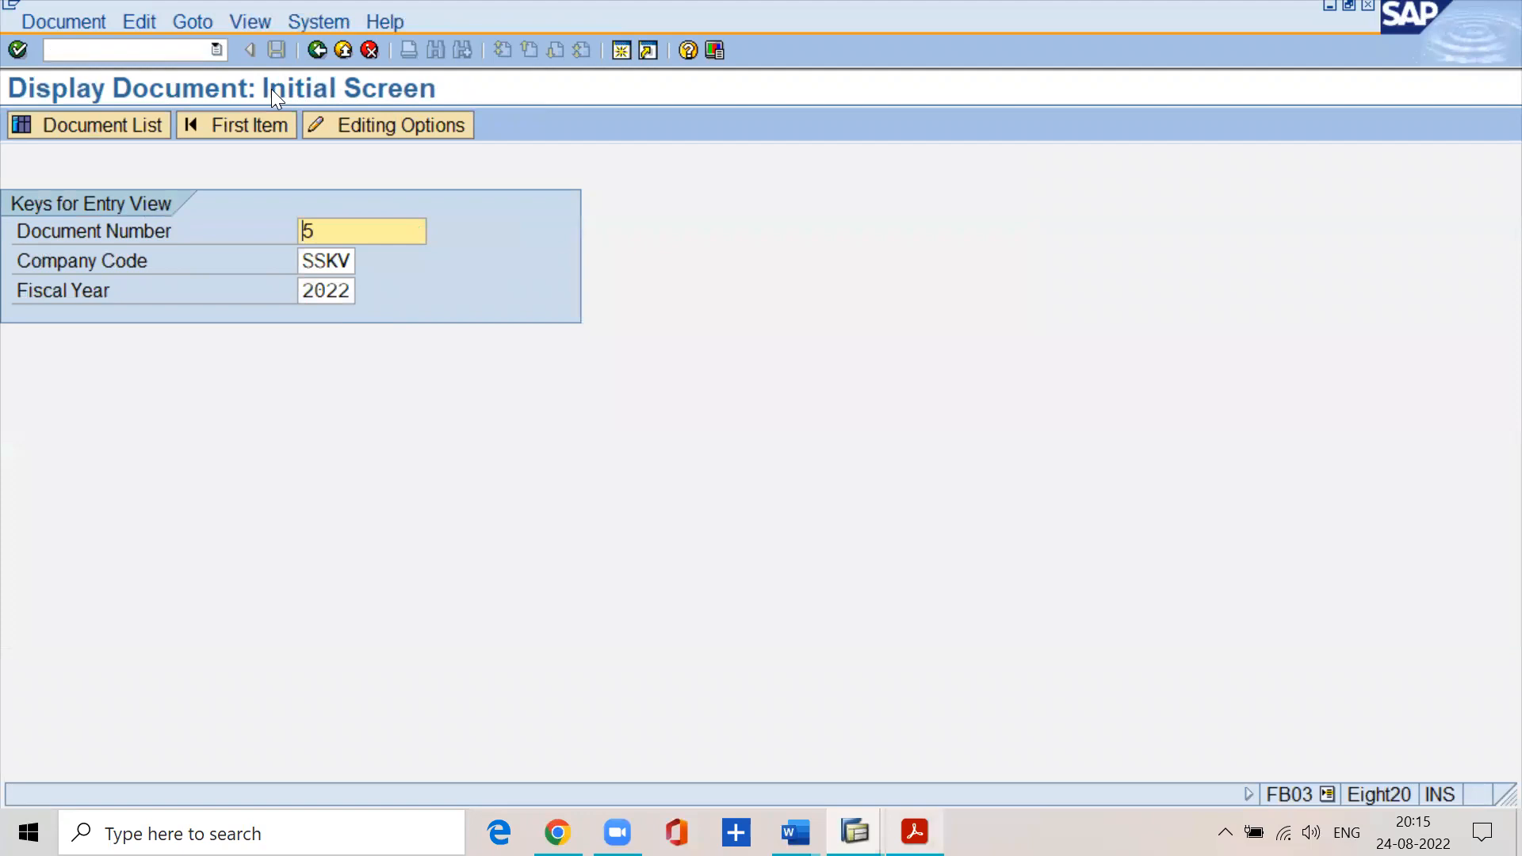
click(84, 124)
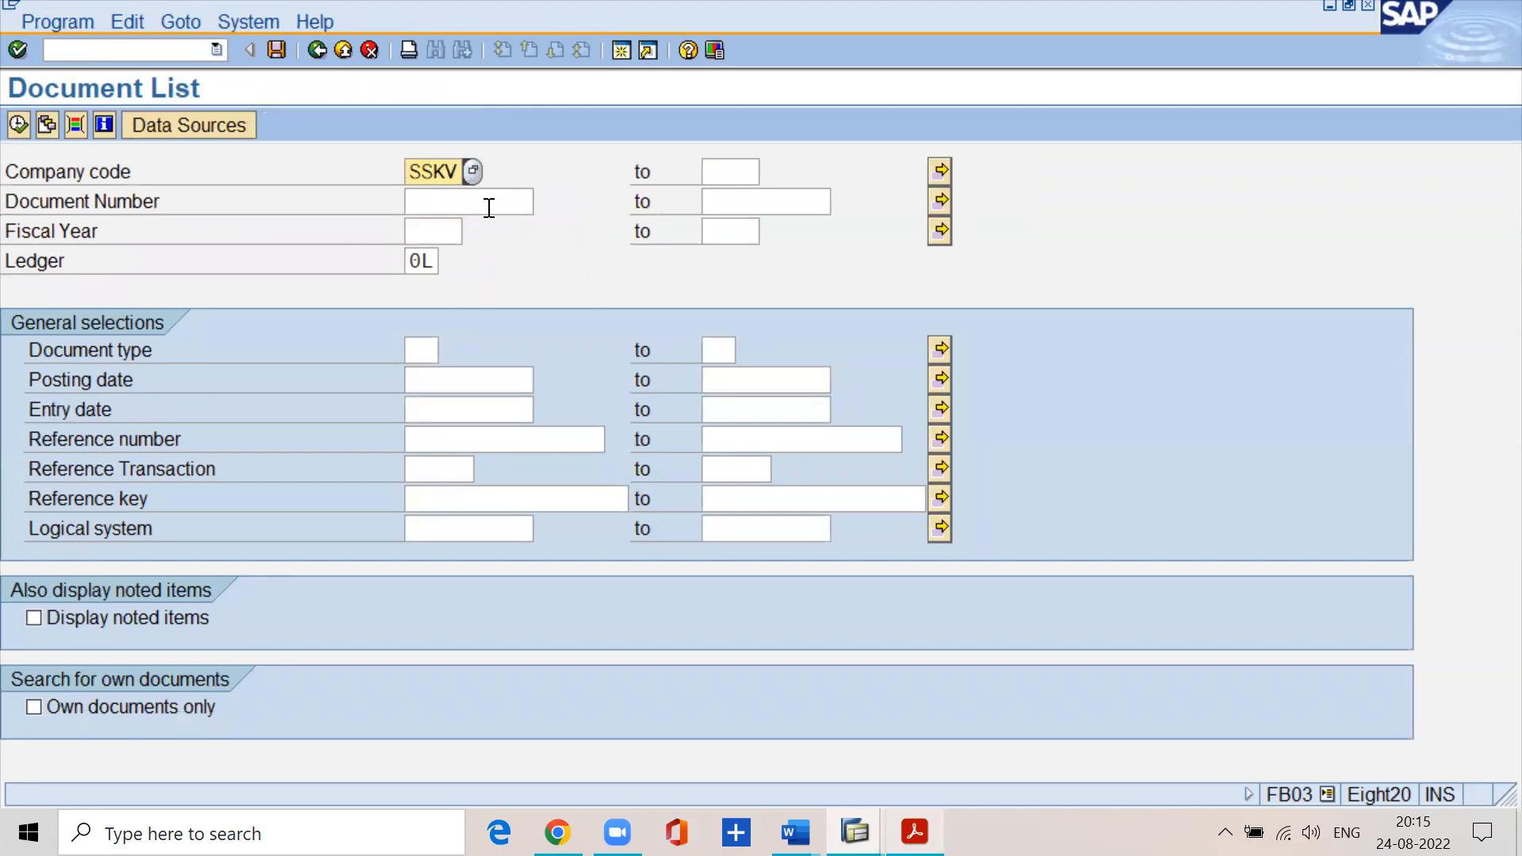
click(490, 208)
text(1)
key(Tab)
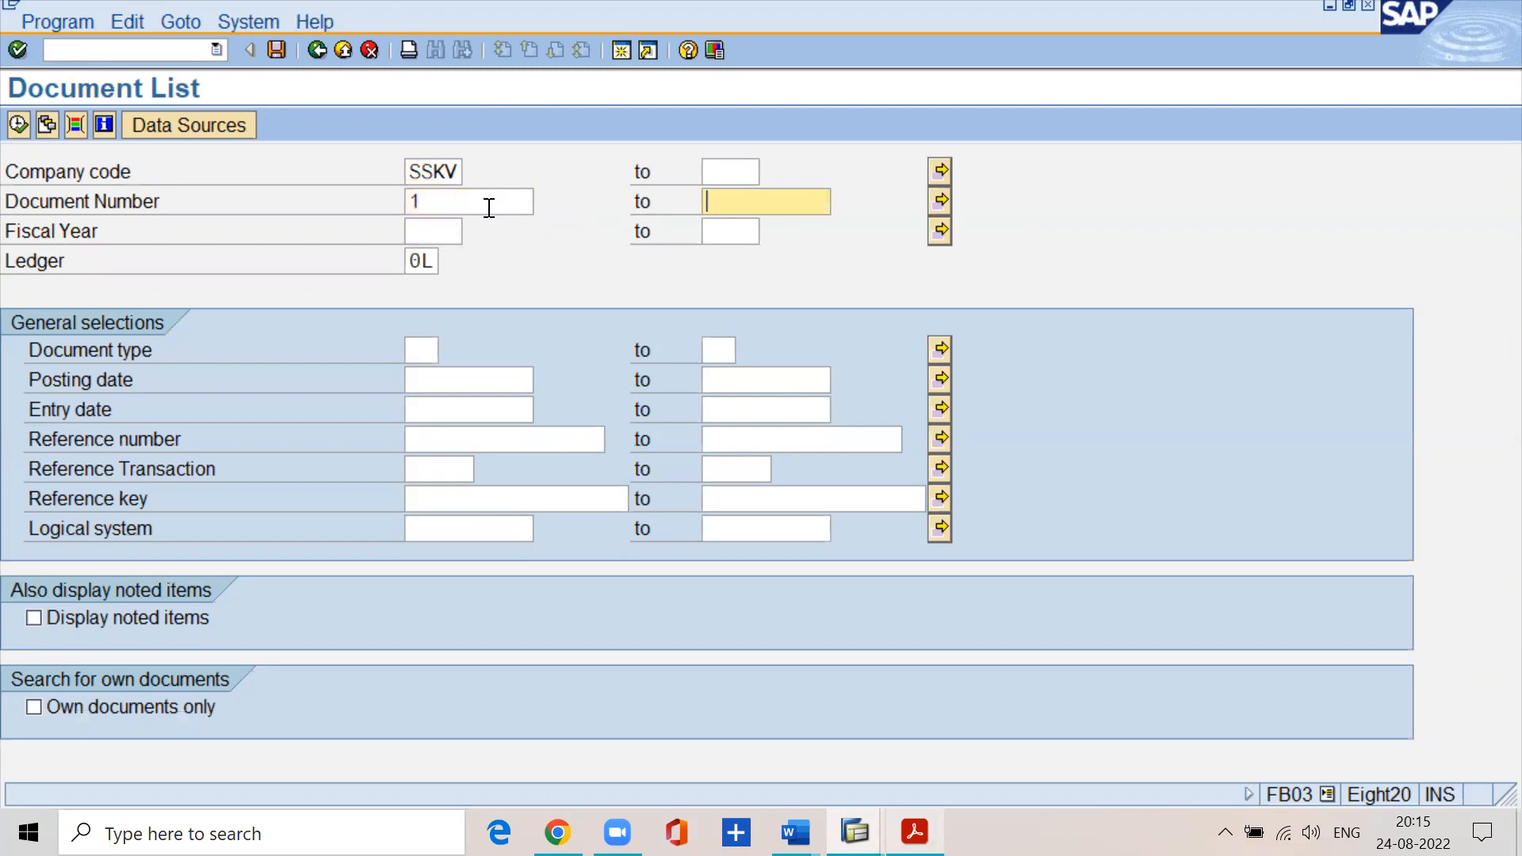
text(9999999999)
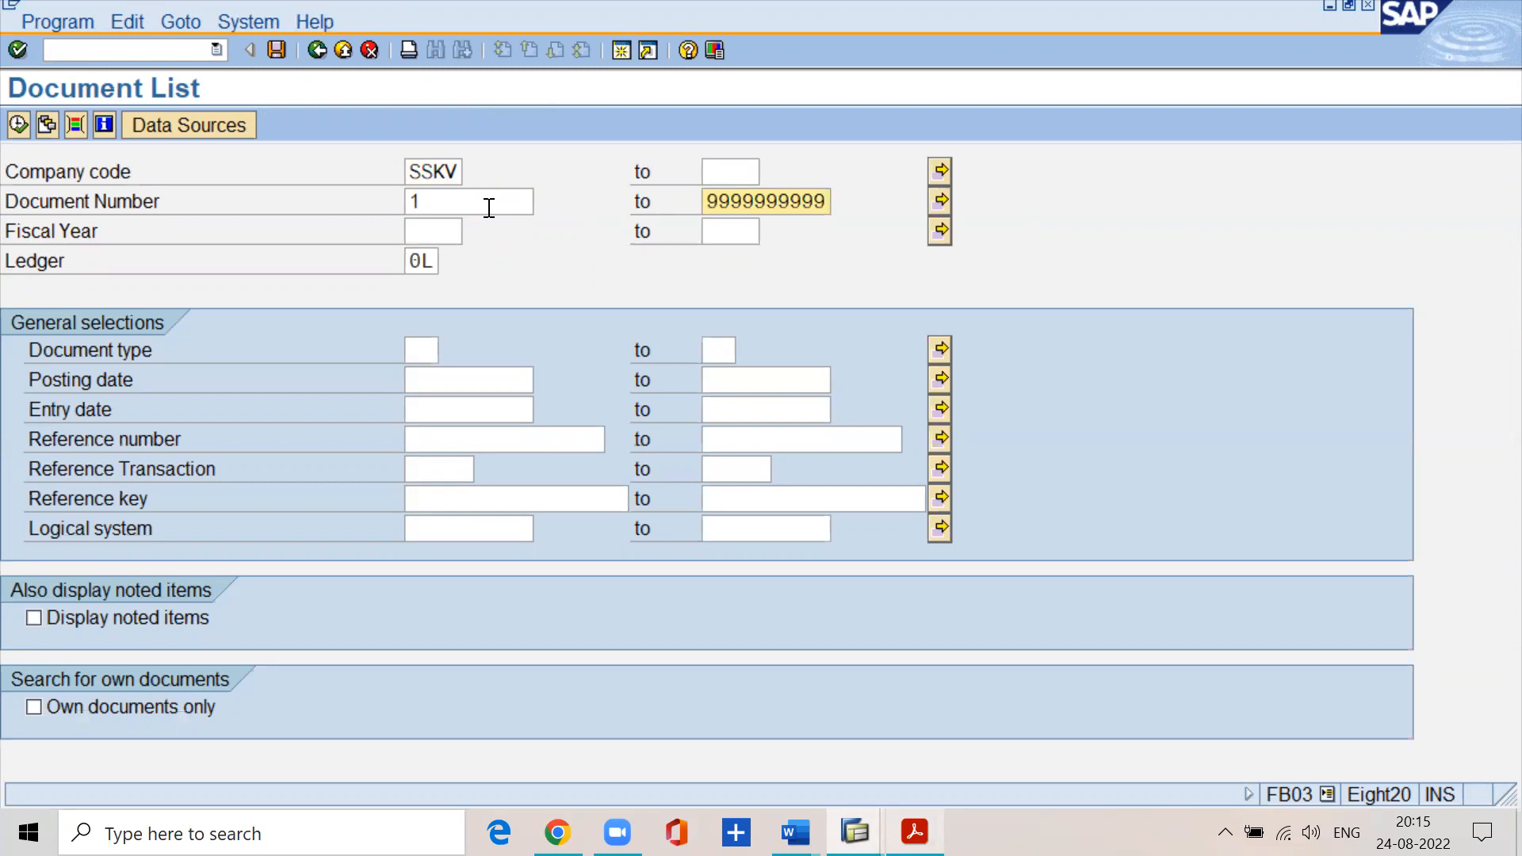
key(Tab)
key(Tab)
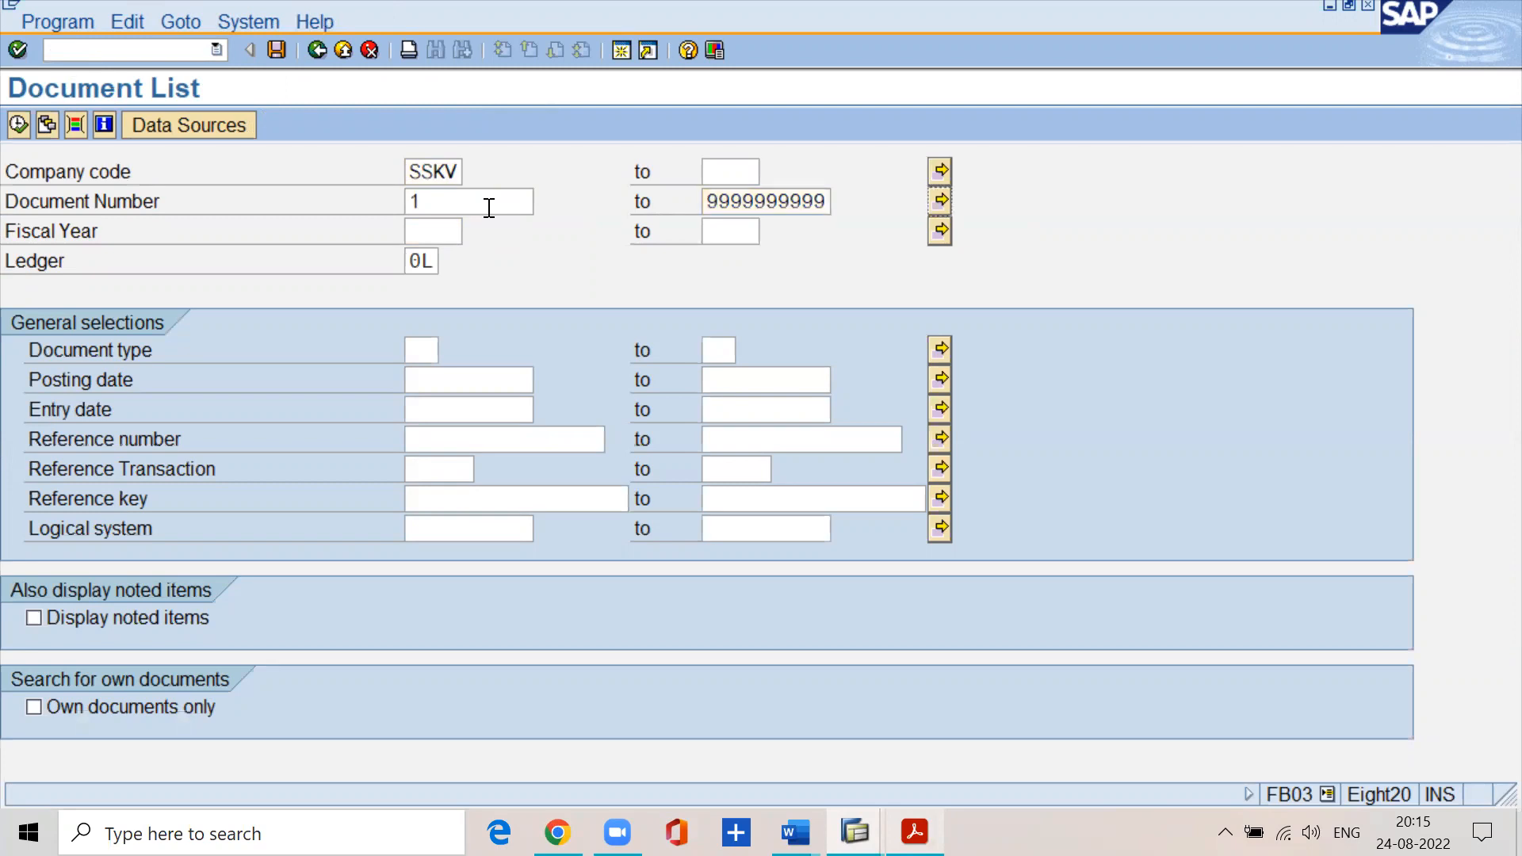
text(2022)
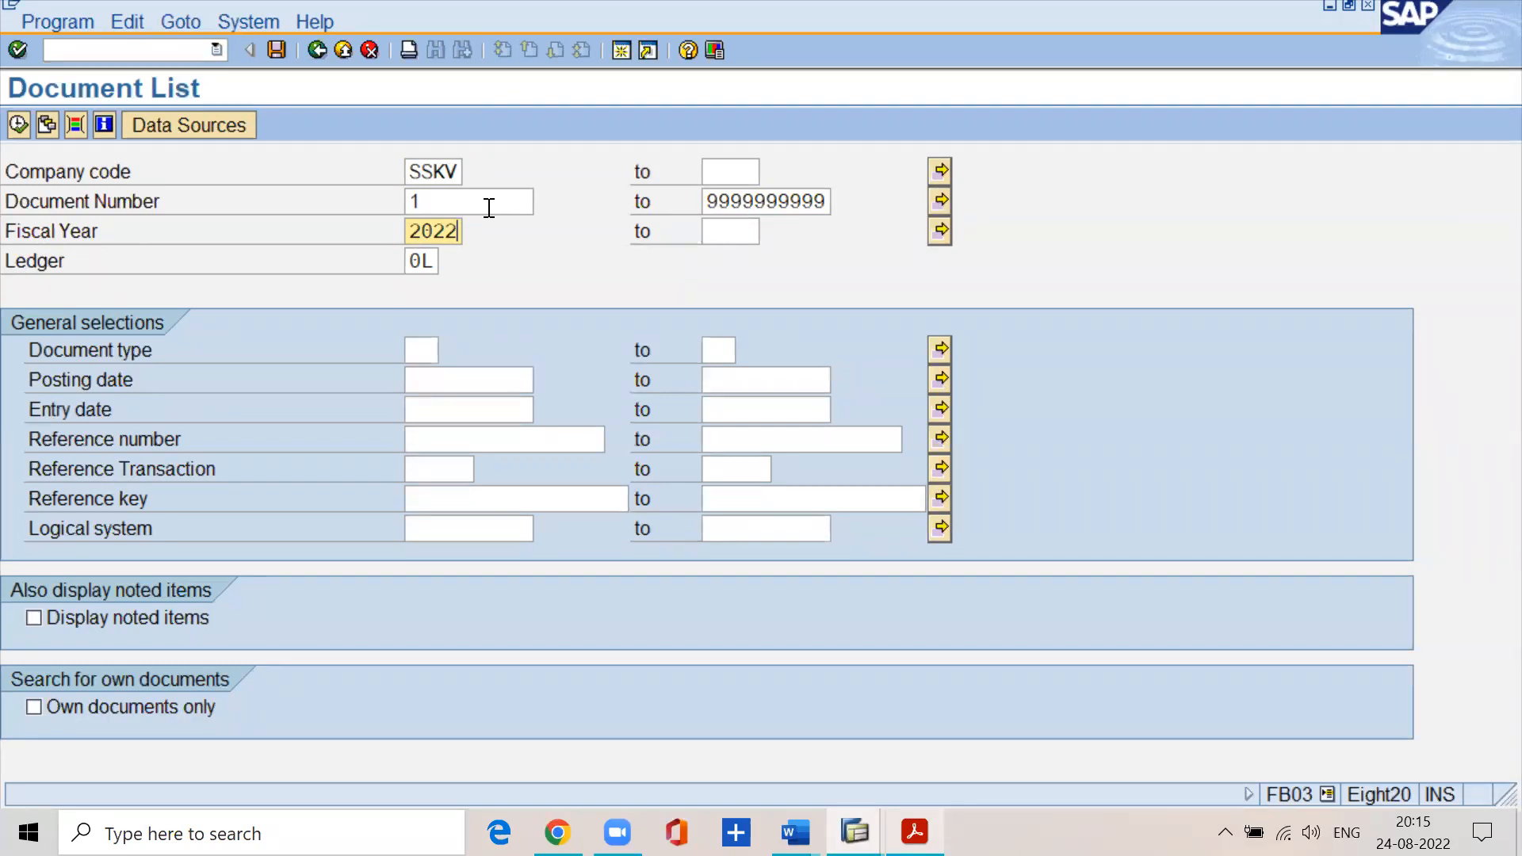
click(17, 132)
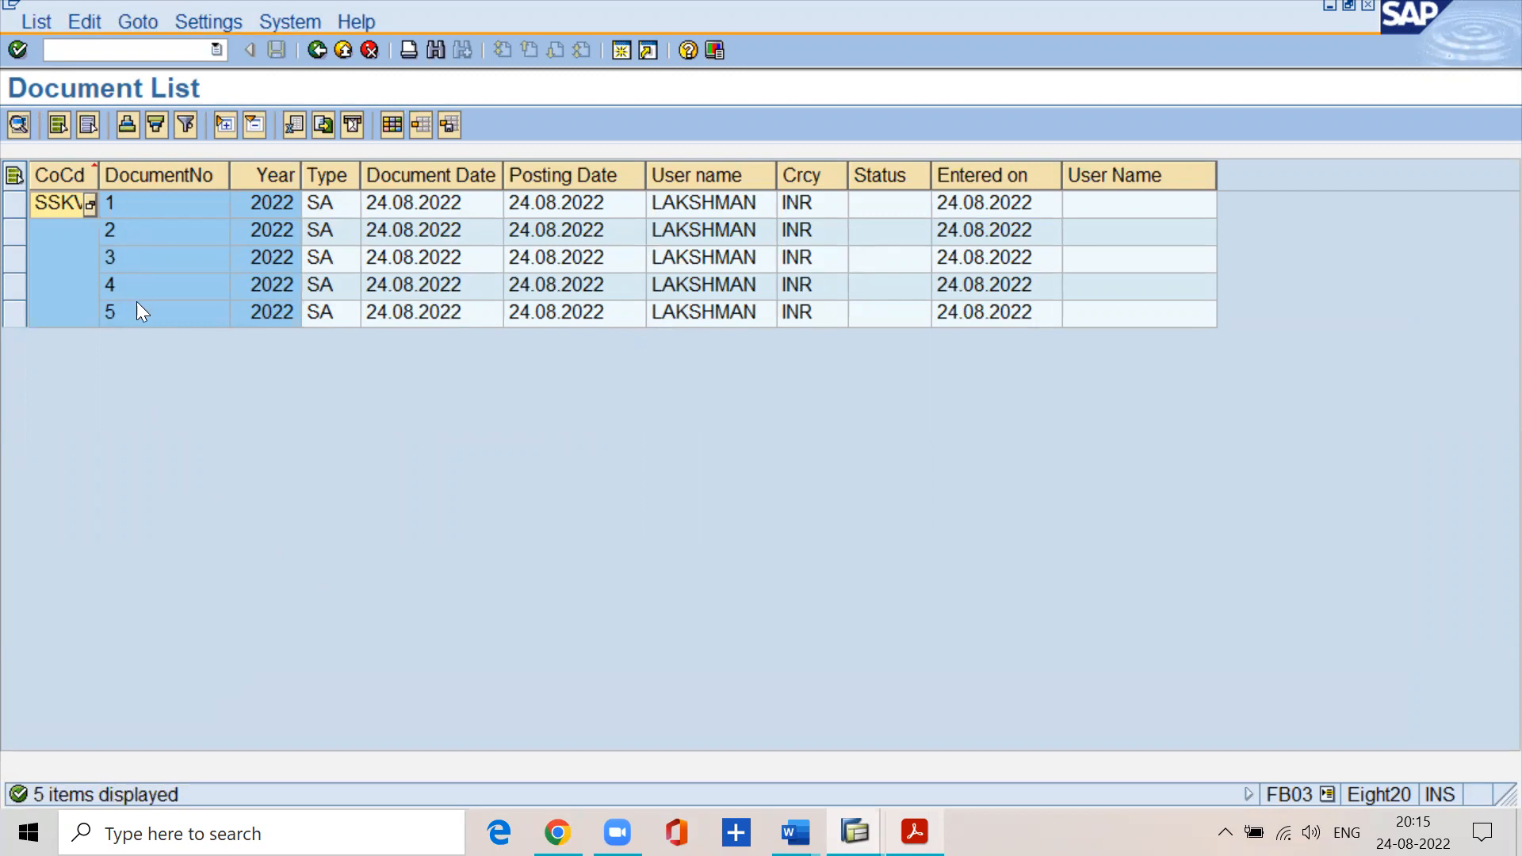
- Open document 2 from the list, view its cash line item and return to the list
double_click(130, 231)
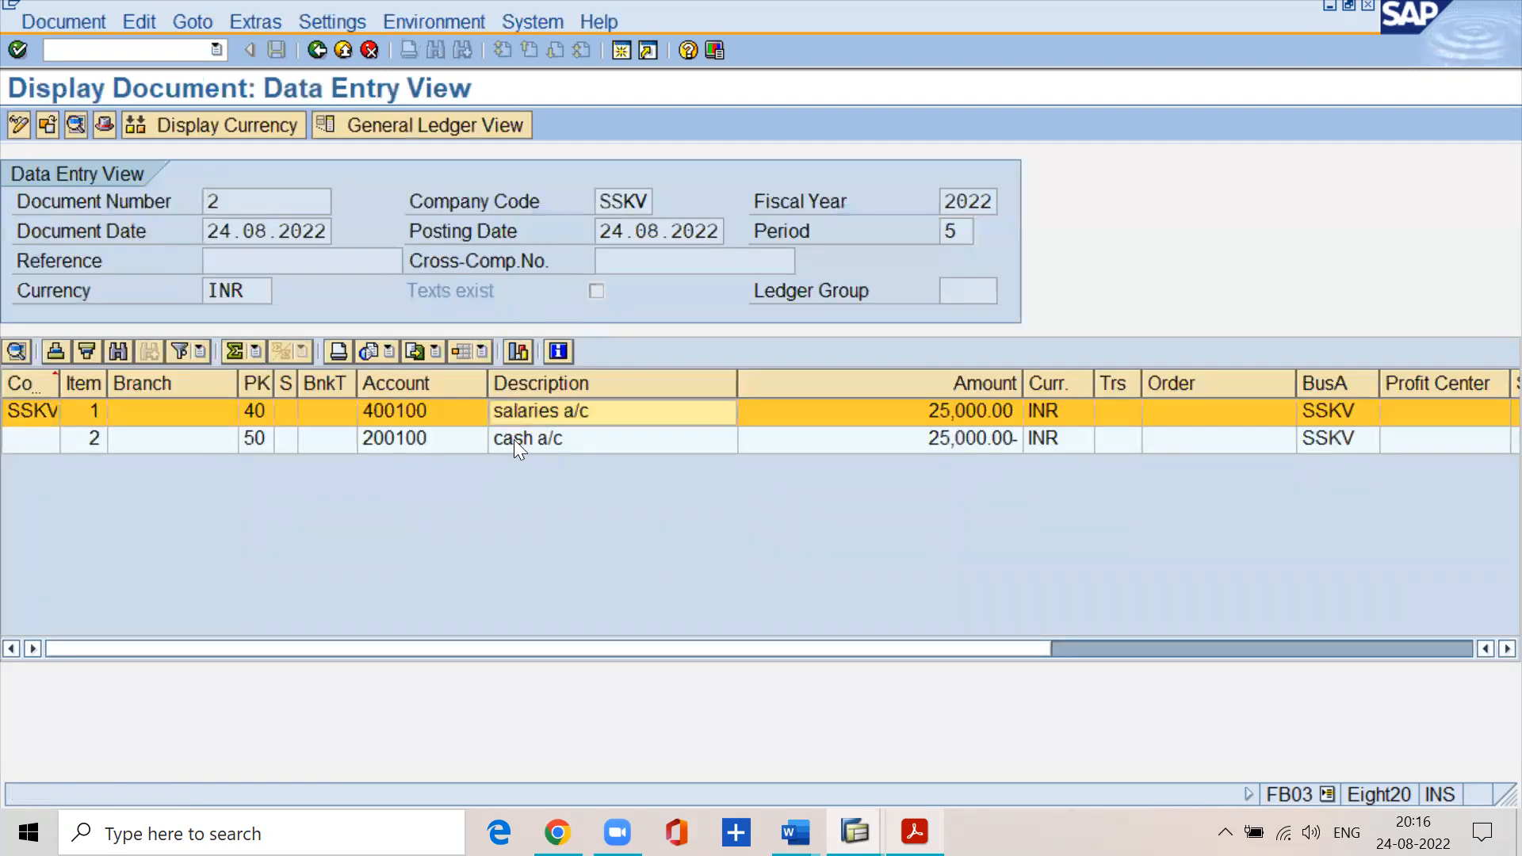
click(517, 444)
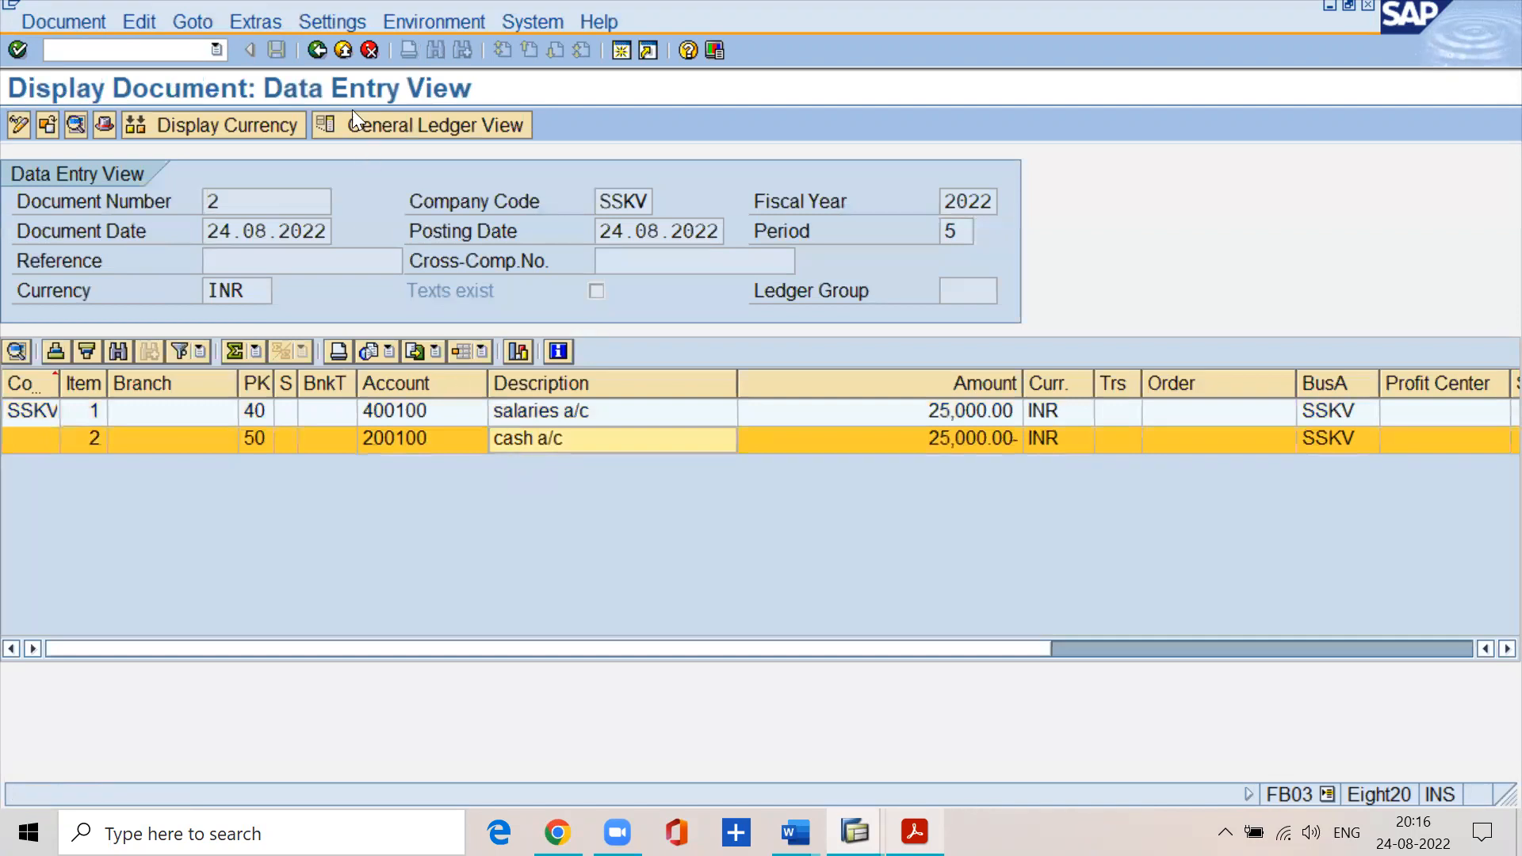
click(319, 50)
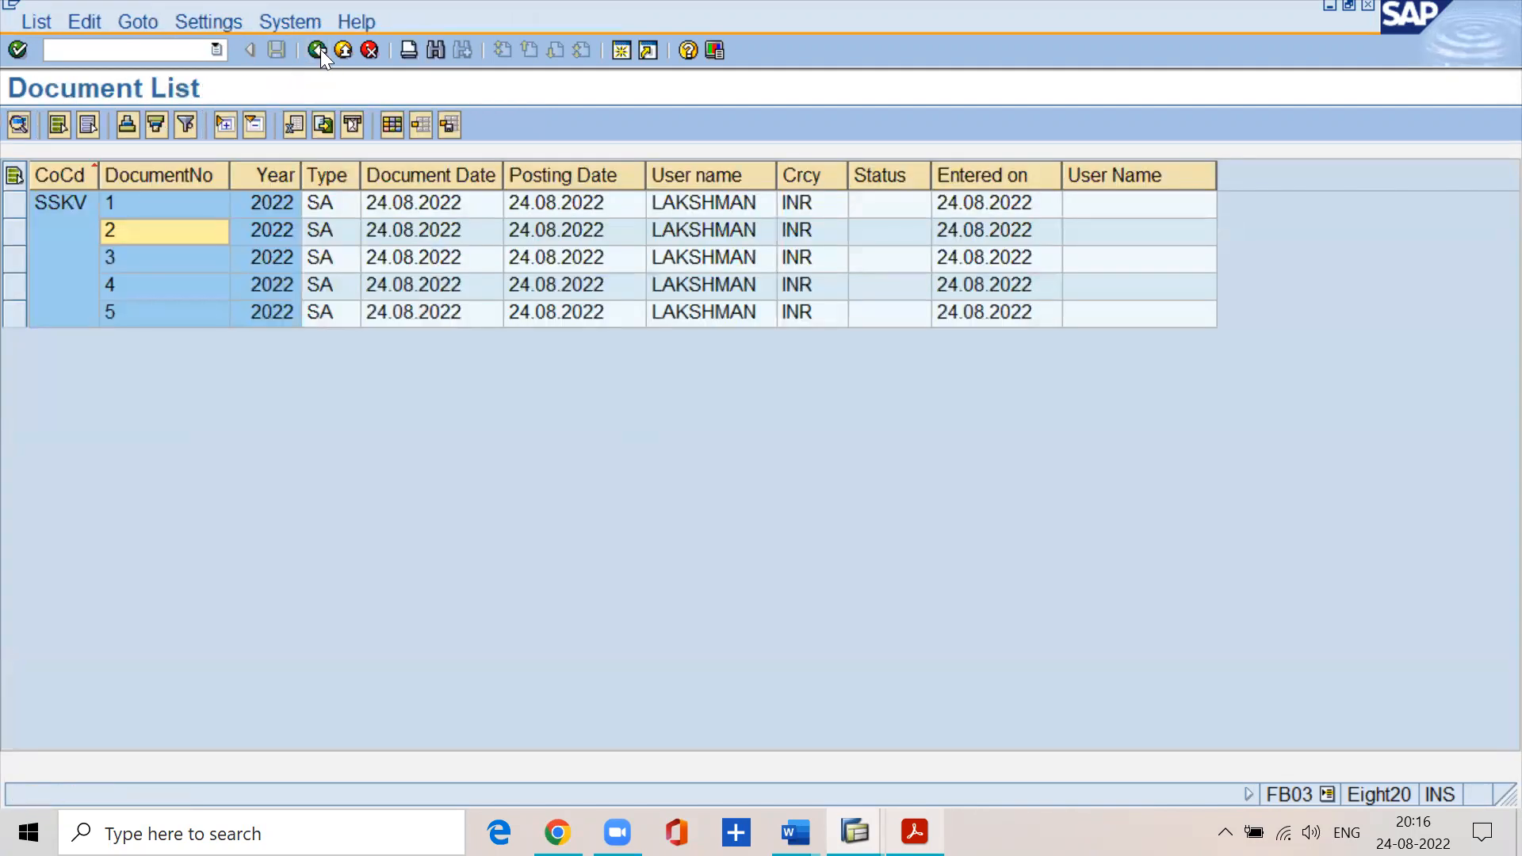
- Open document 5 from the list, view its factory wages and rent items, and return to the selection screen
double_click(179, 317)
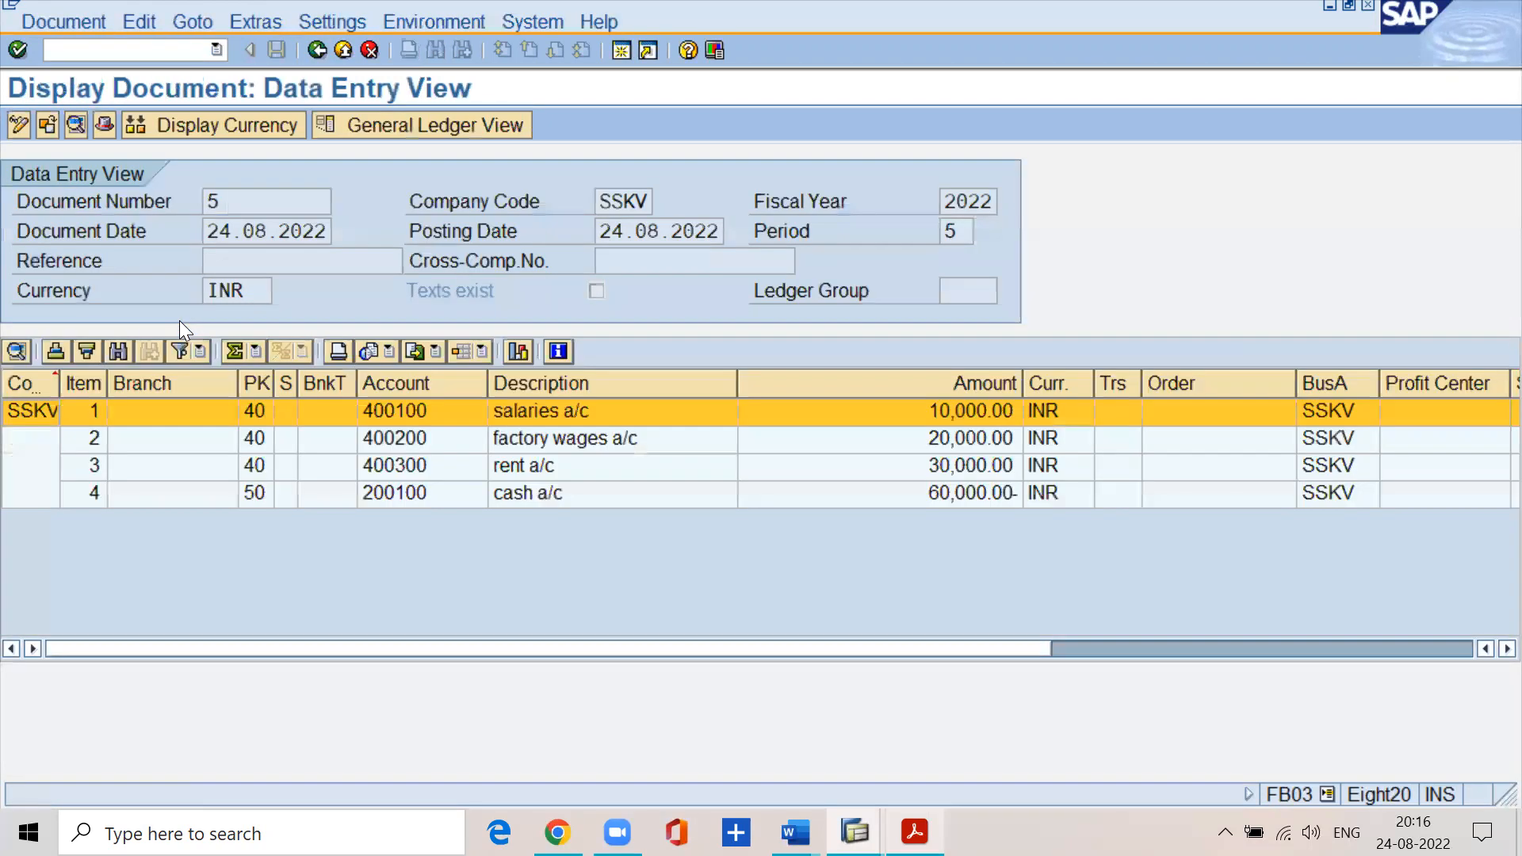
click(547, 441)
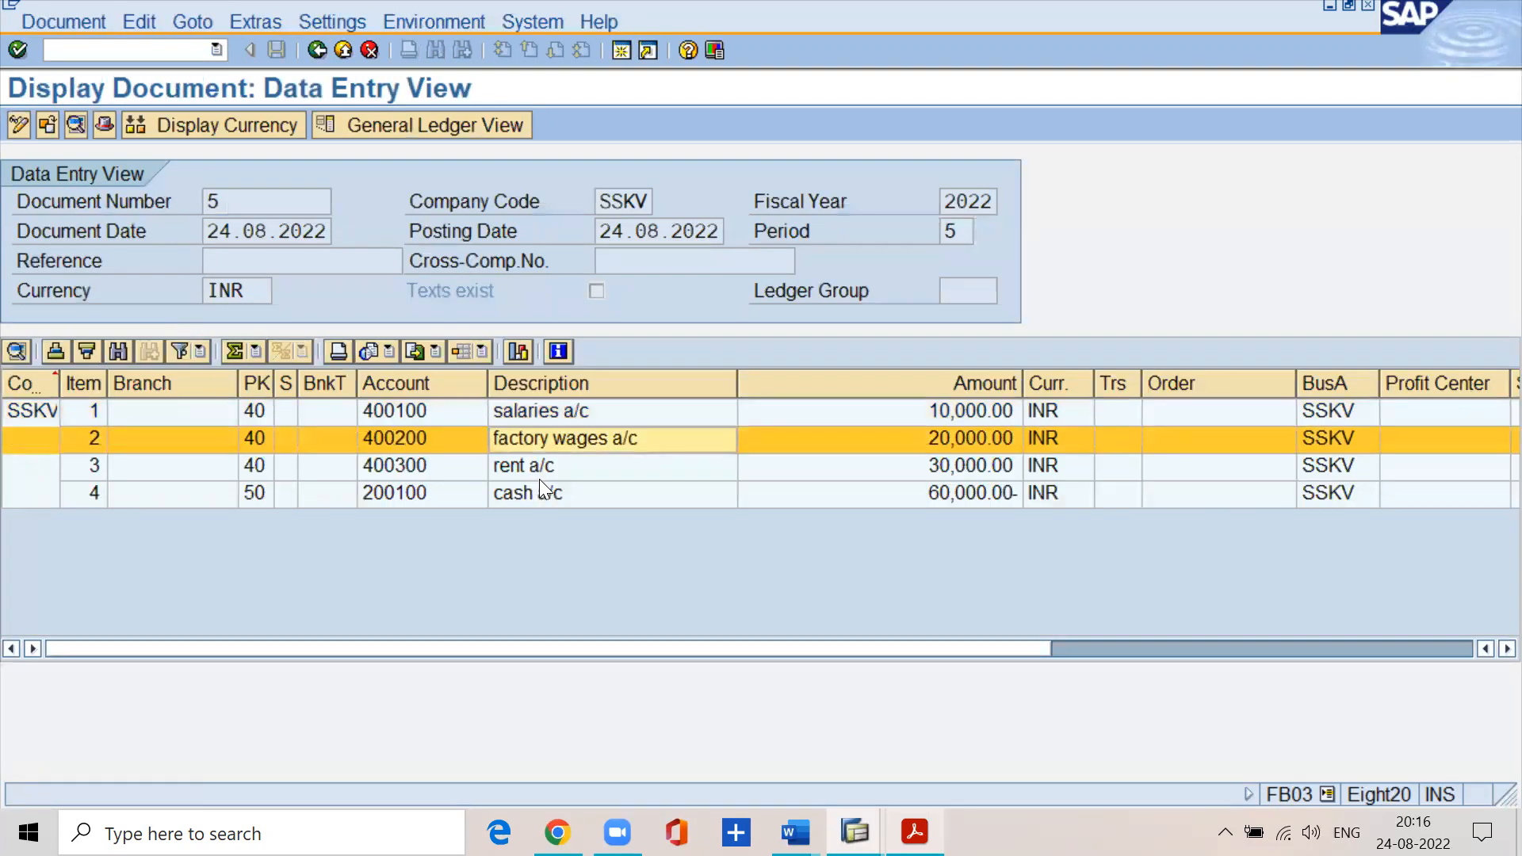
click(539, 476)
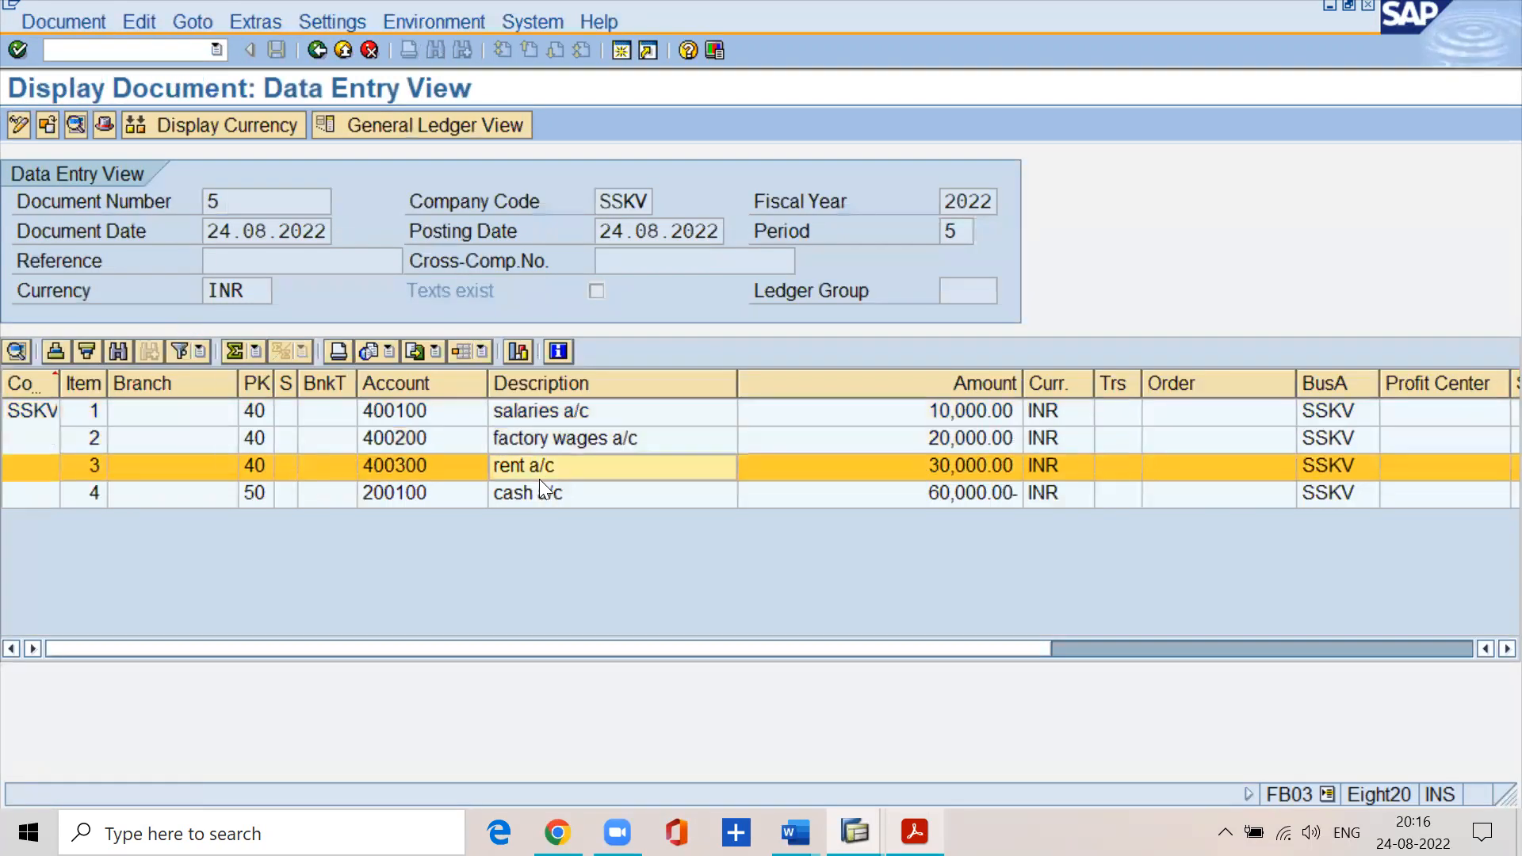
click(316, 47)
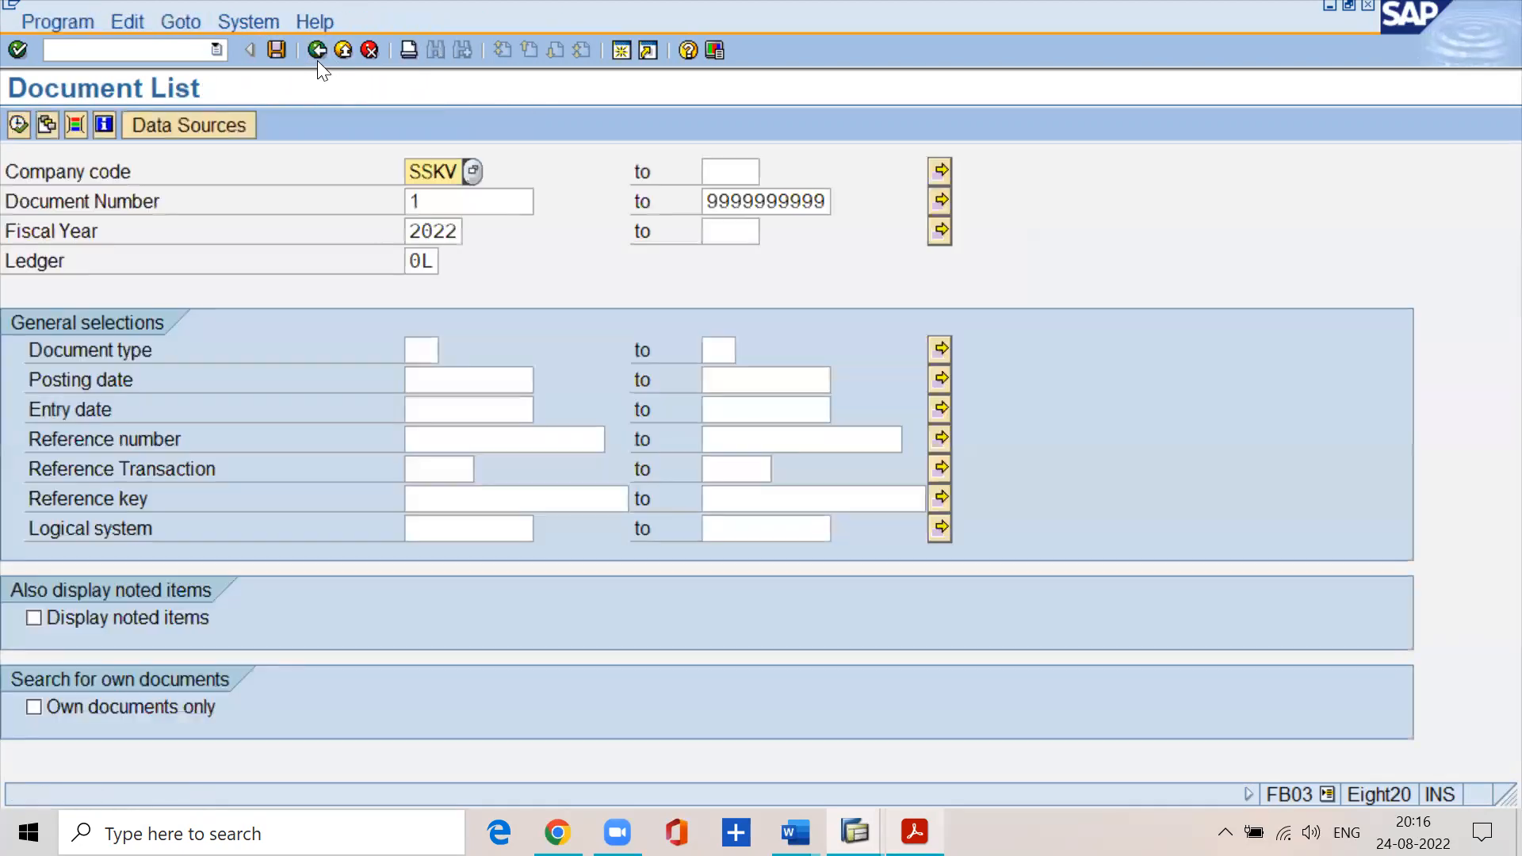
click(317, 50)
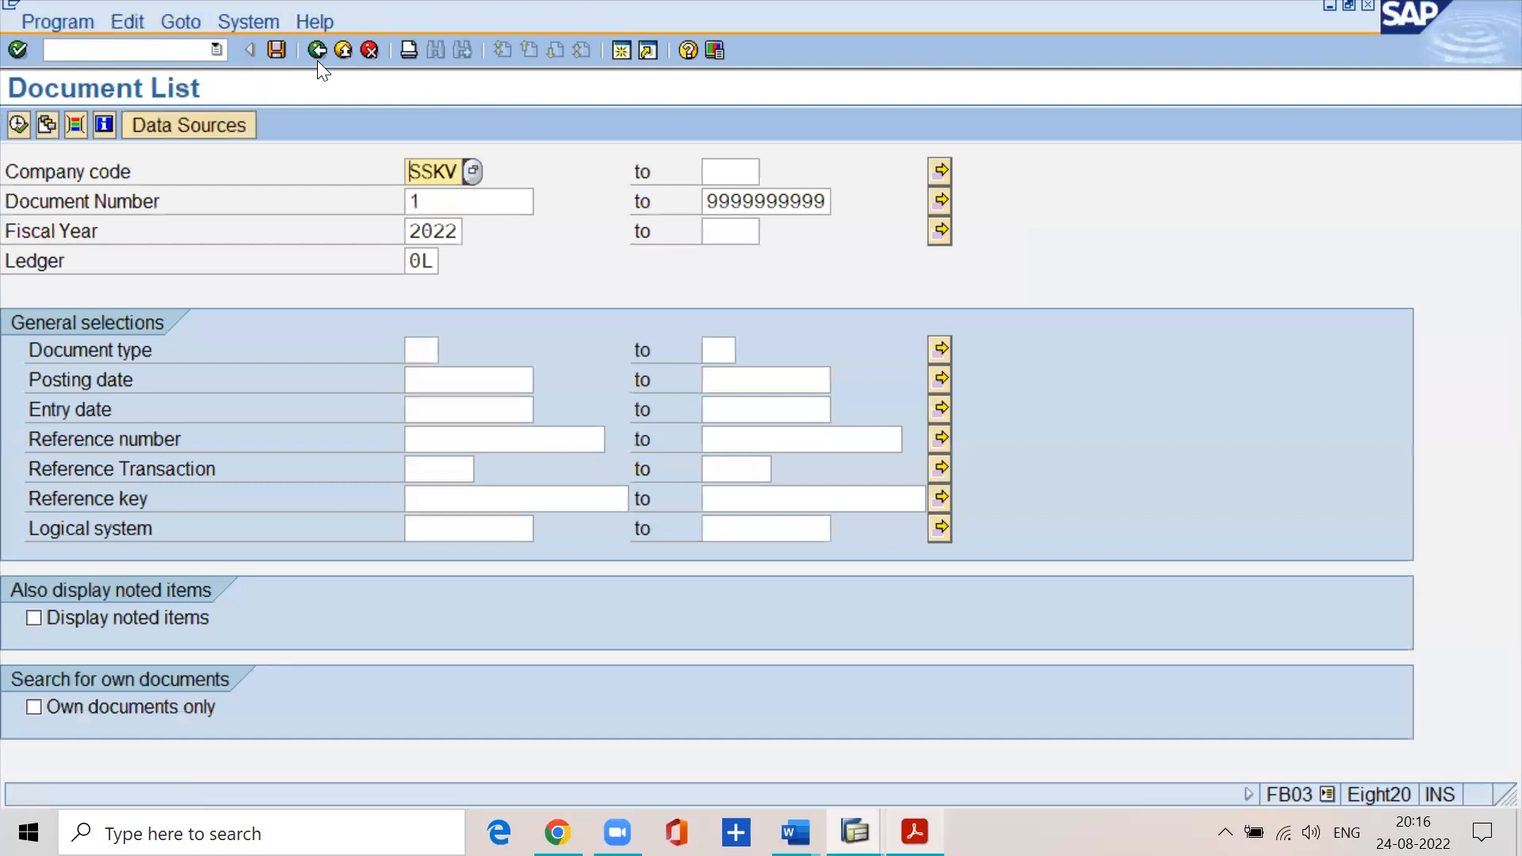
- List the documents with posting date 24.8.2022 and return to the selection screen
click(416, 381)
text(24)
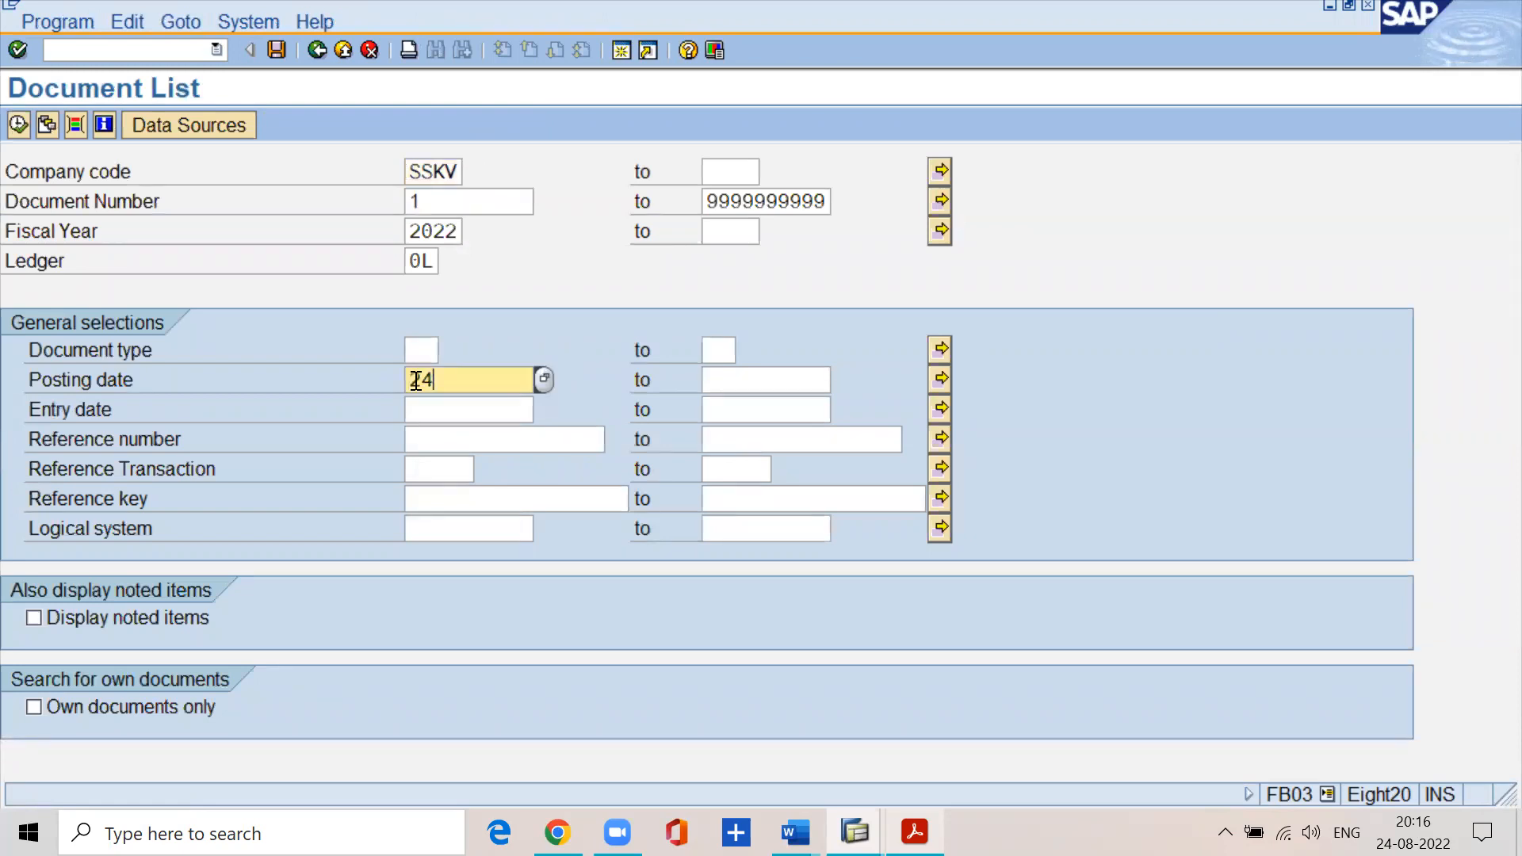
text(.8.2022)
click(19, 125)
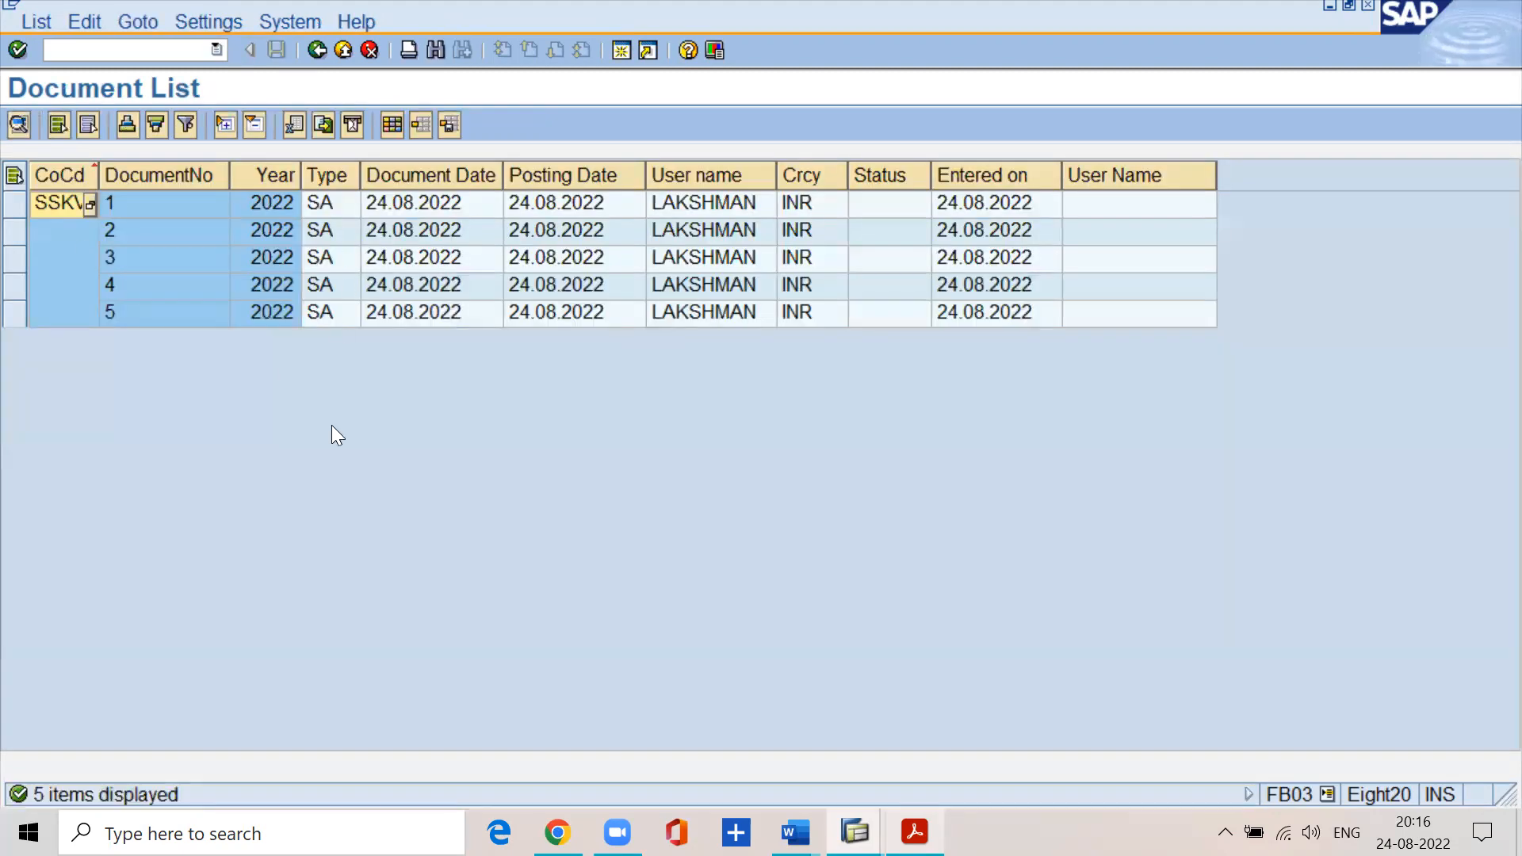
click(320, 50)
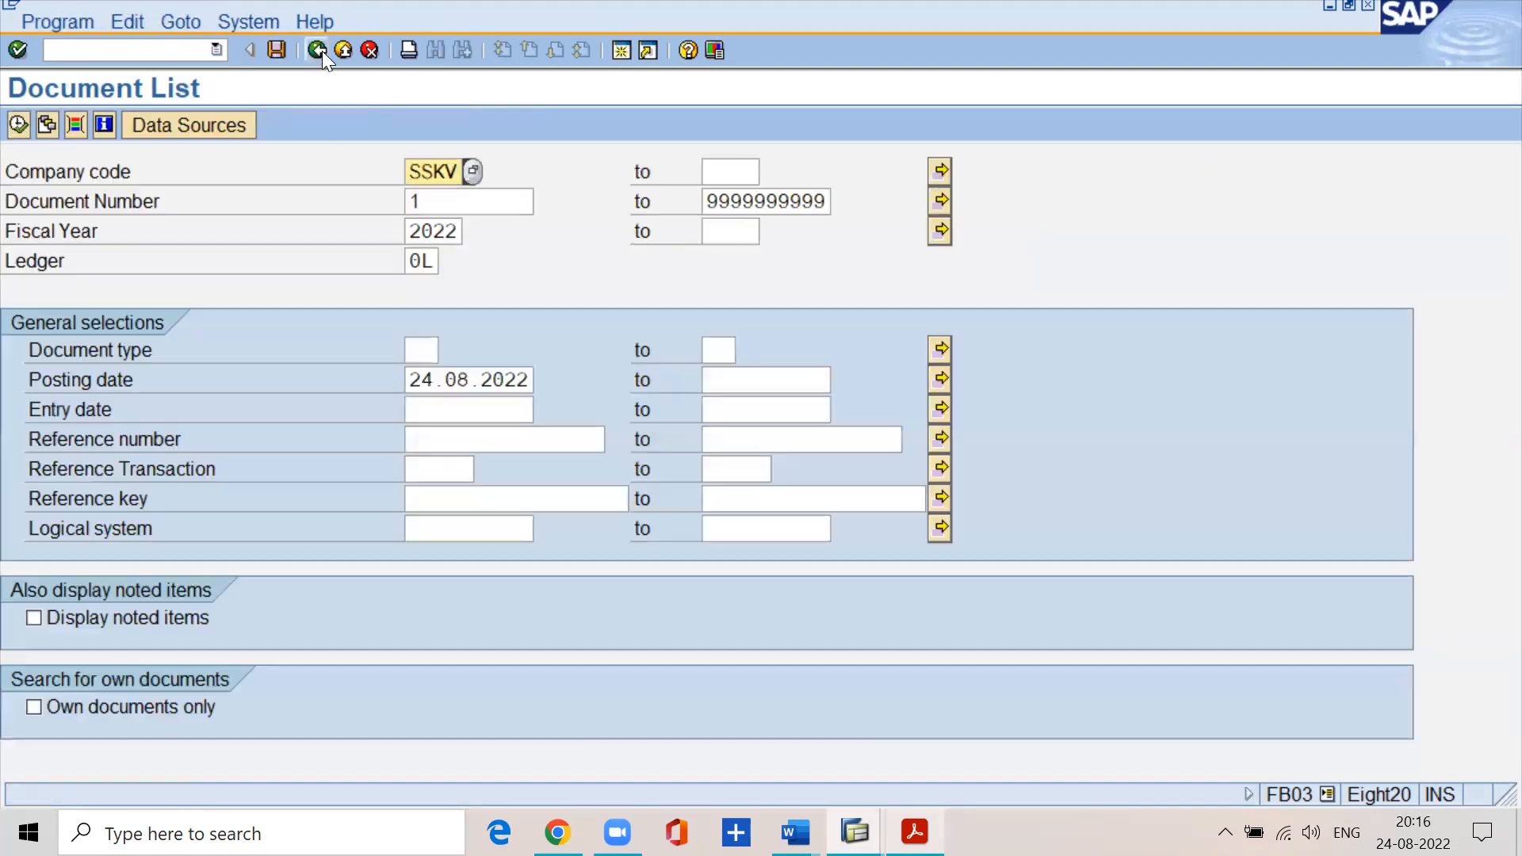
- Replace the posting date with 23.8.2022 and run the document list again
click(533, 379)
key(BackSpace)
key(BackSpace)
key(BackSpace)
key(BackSpace)
key(BackSpace)
key(BackSpace)
key(BackSpace)
key(BackSpace)
key(BackSpace)
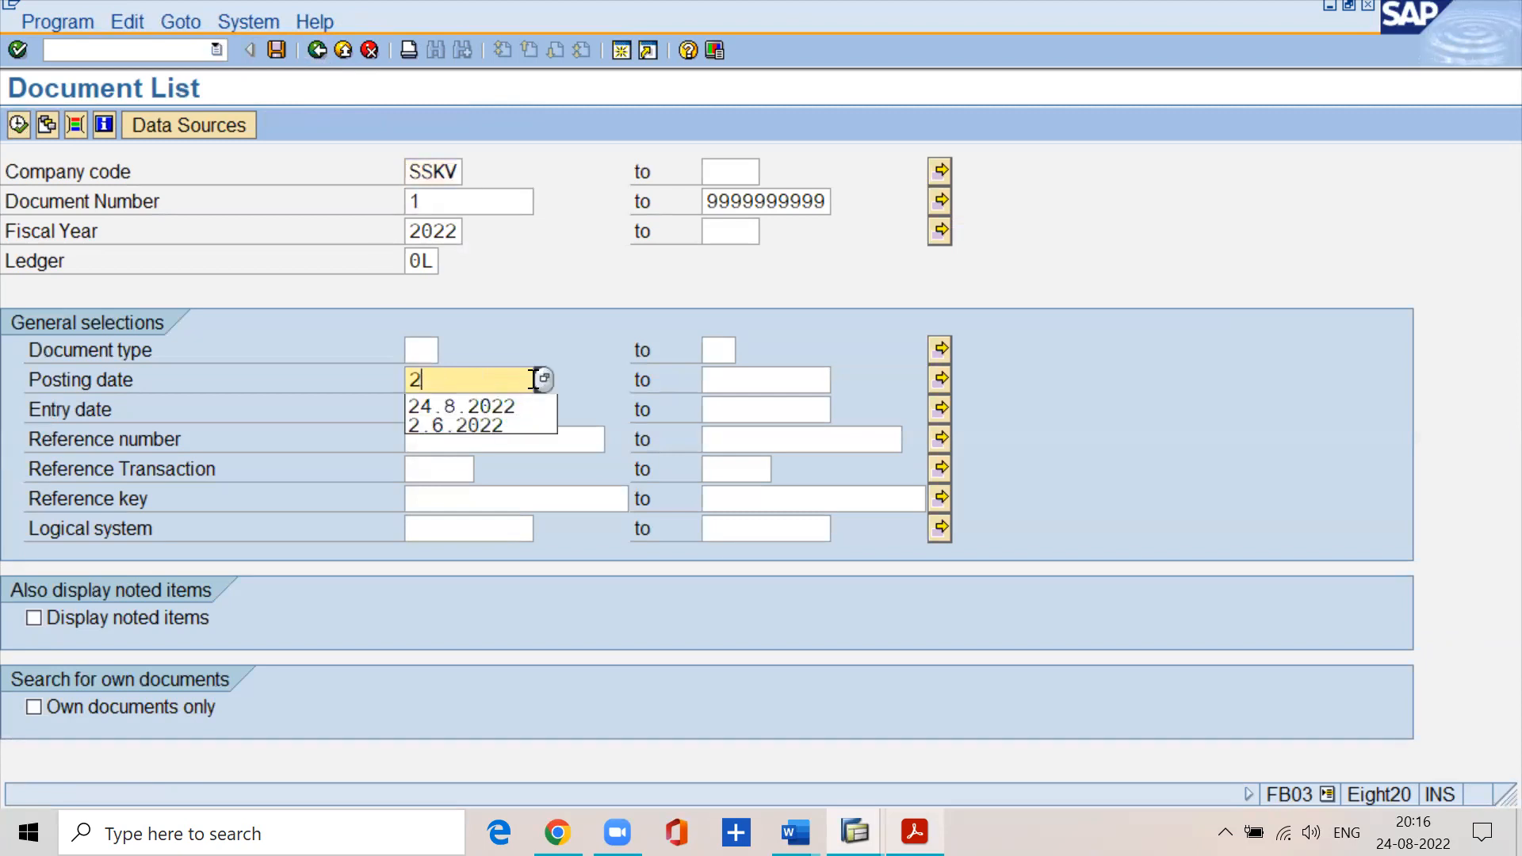
text(3.8.2022)
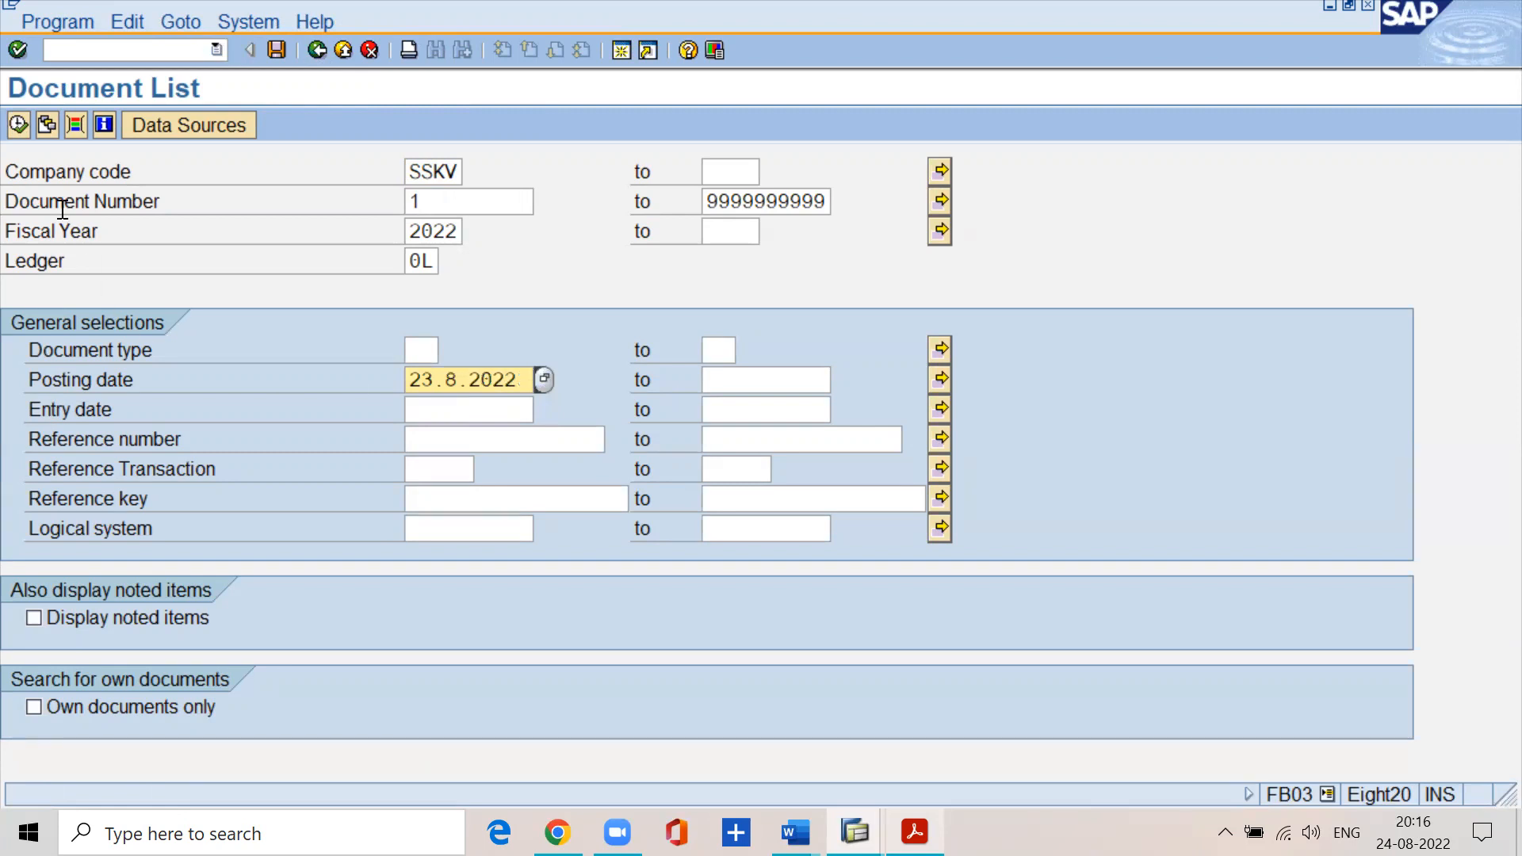
click(19, 132)
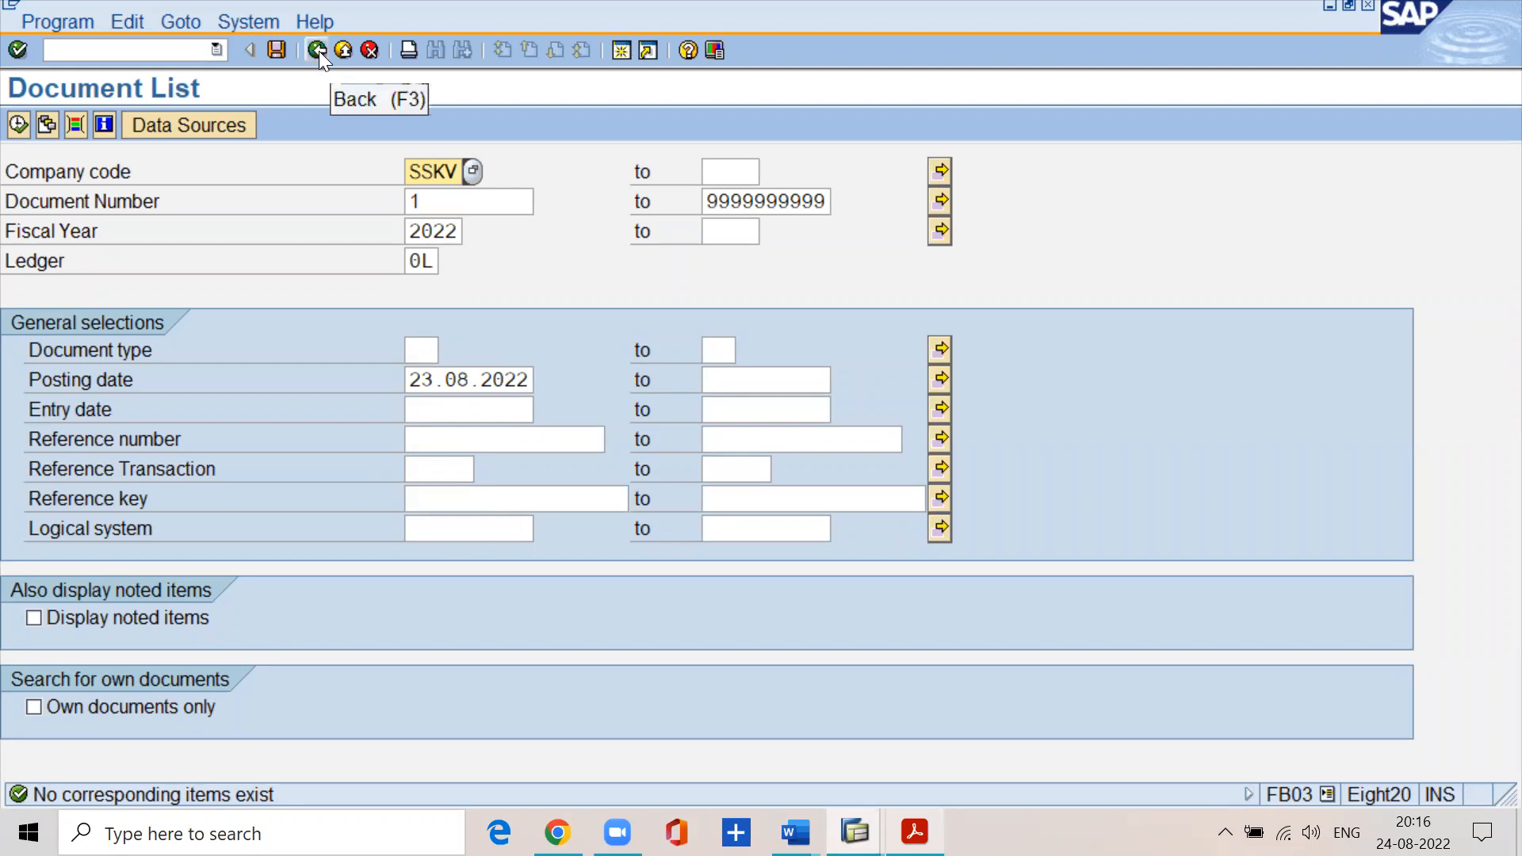
- Run the document list for document type KR, clear the type and return to the FB03 initial screen
click(430, 345)
text(kr)
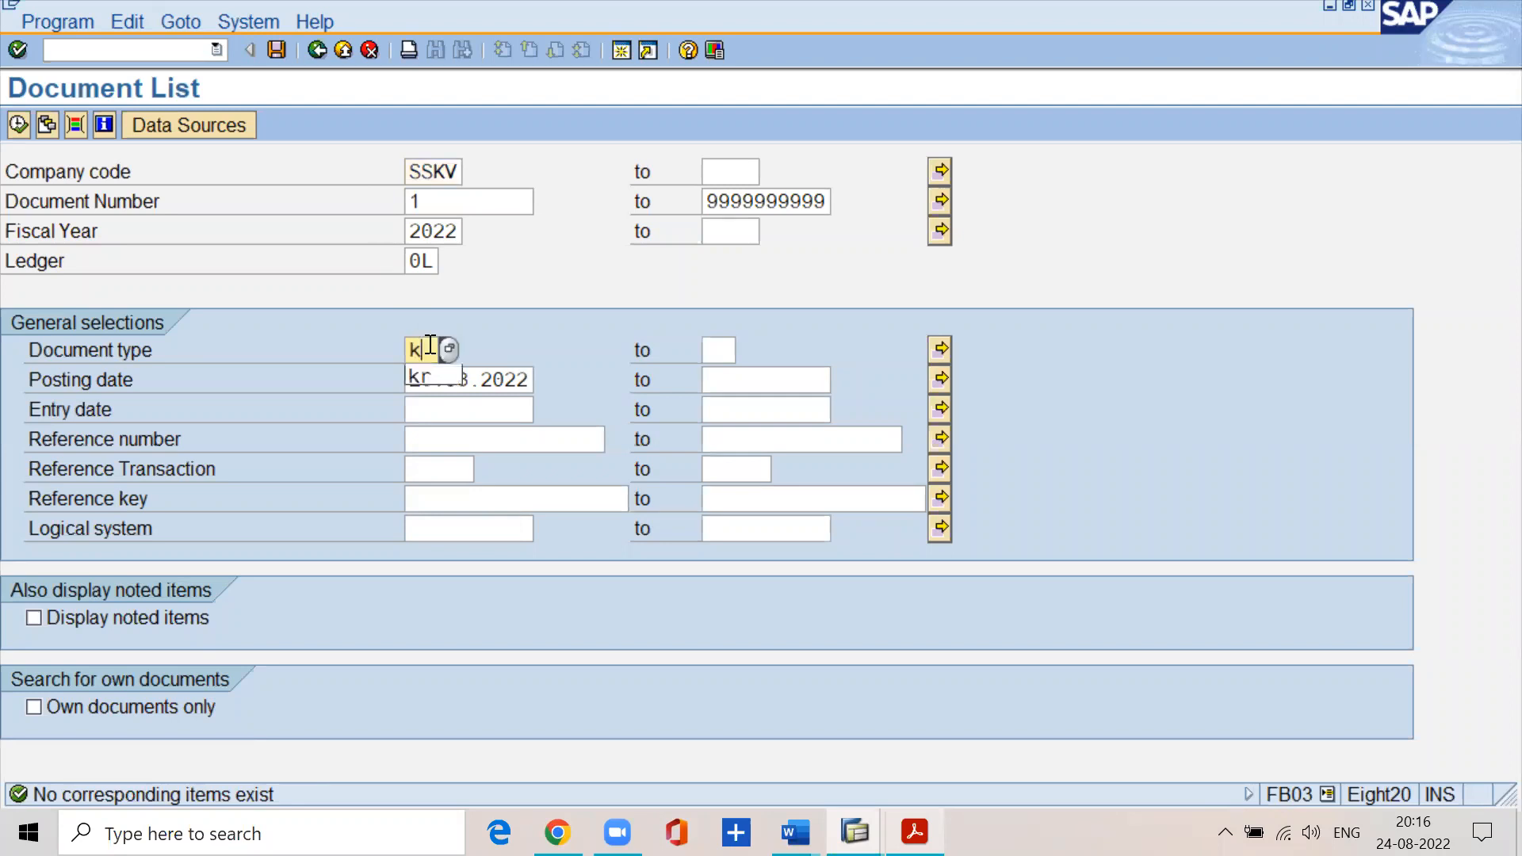
click(19, 122)
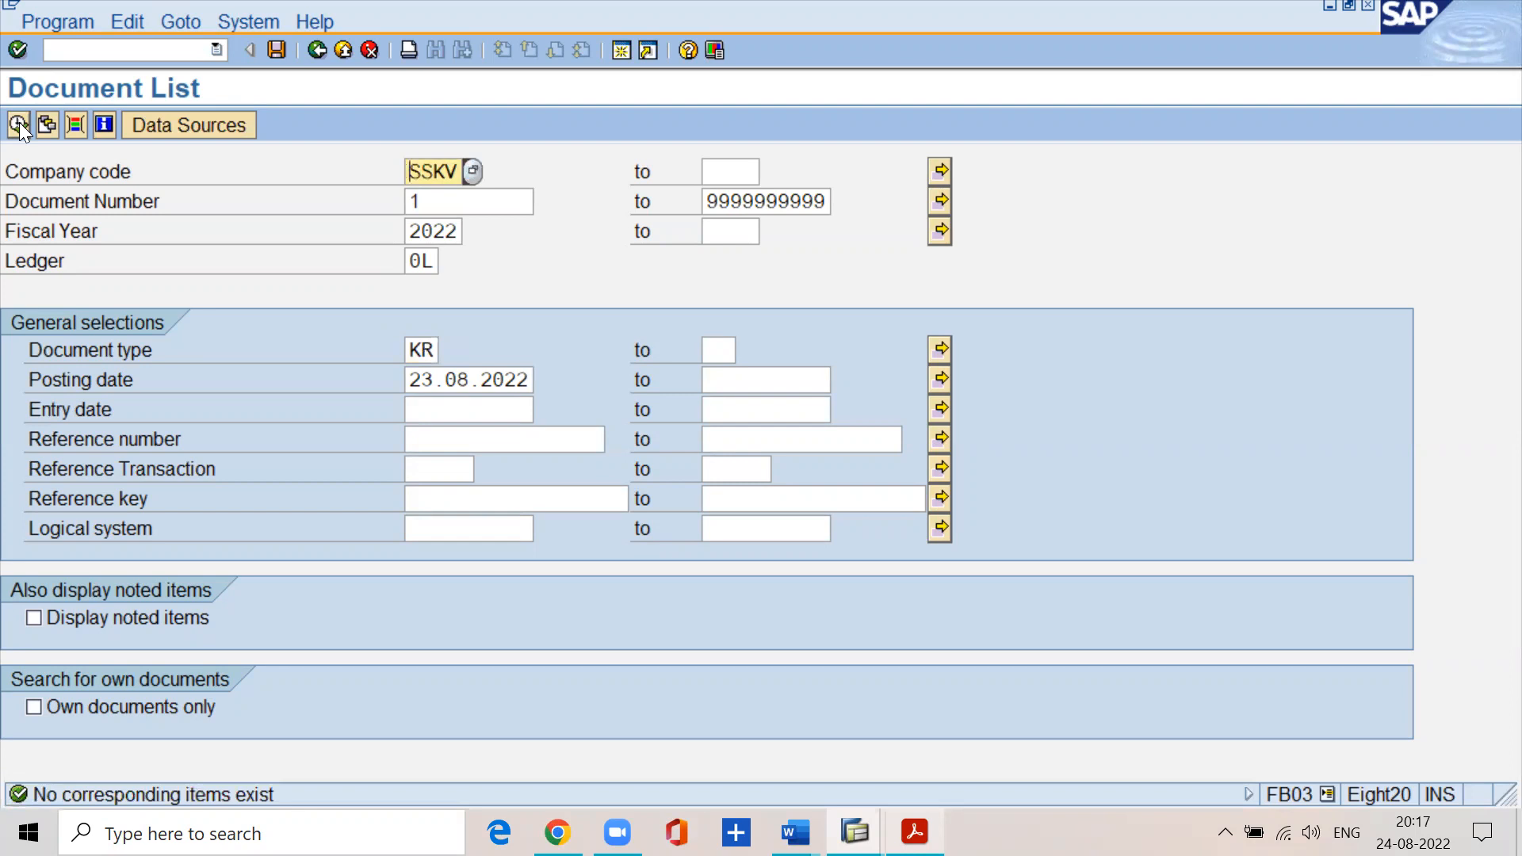
click(438, 350)
key(BackSpace)
key(BackSpace)
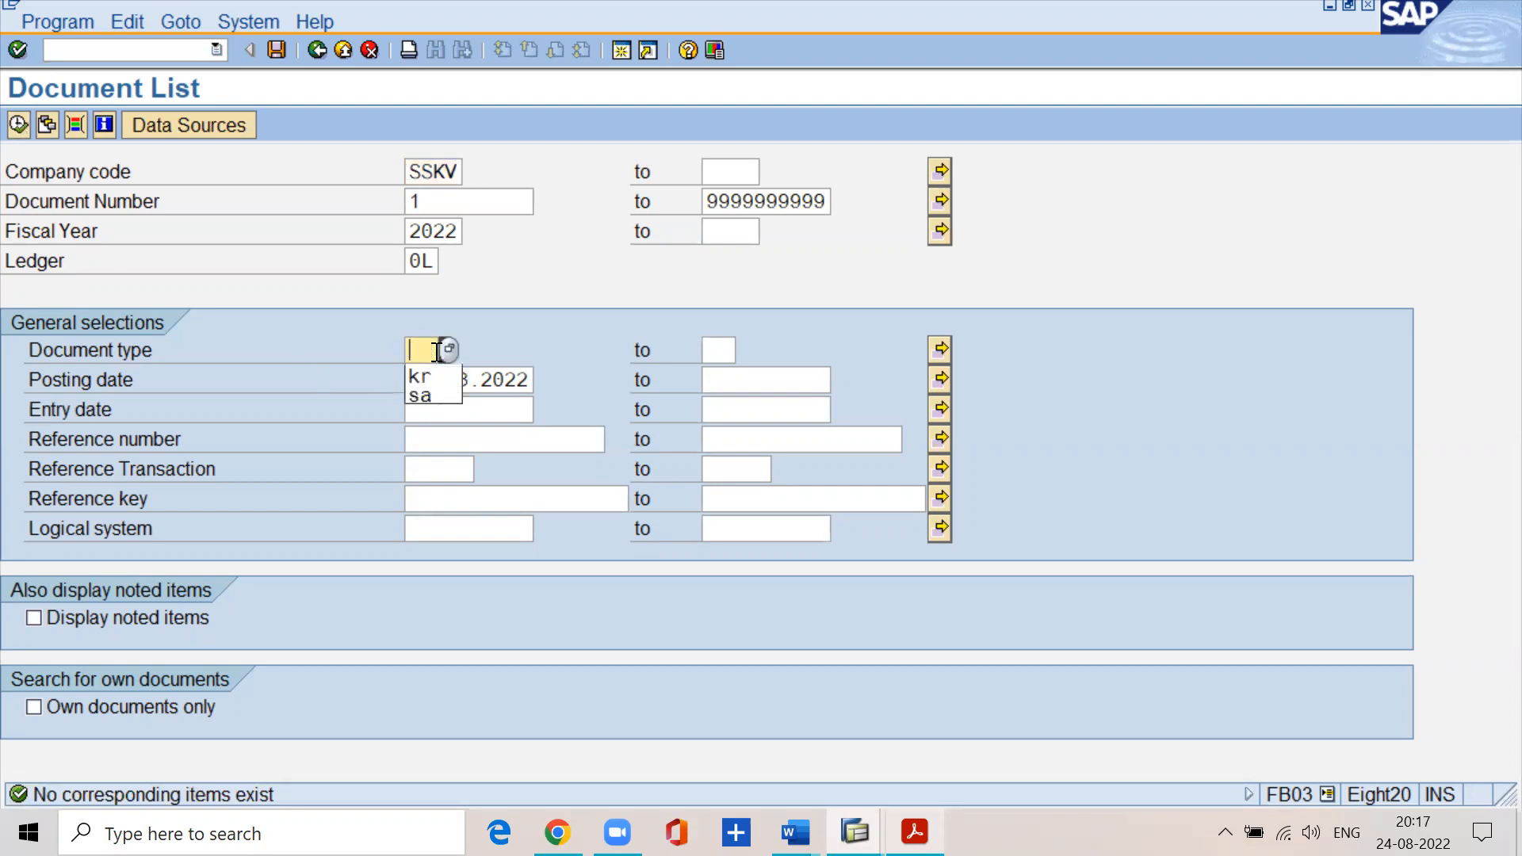
click(318, 50)
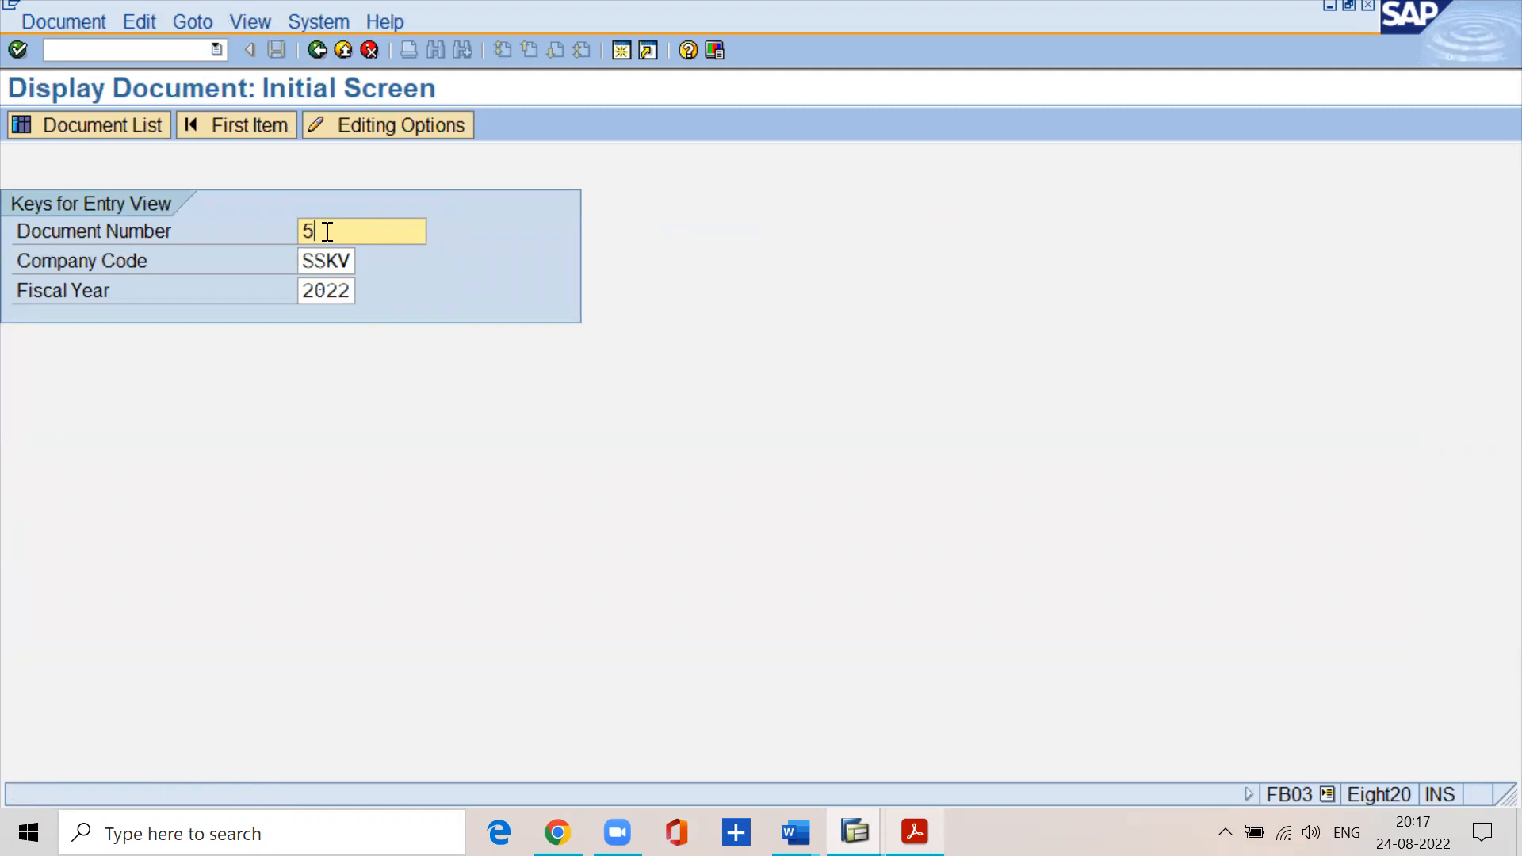
- Display document 3 of company code SSKV for 2022 and view its cash line item
key(BackSpace)
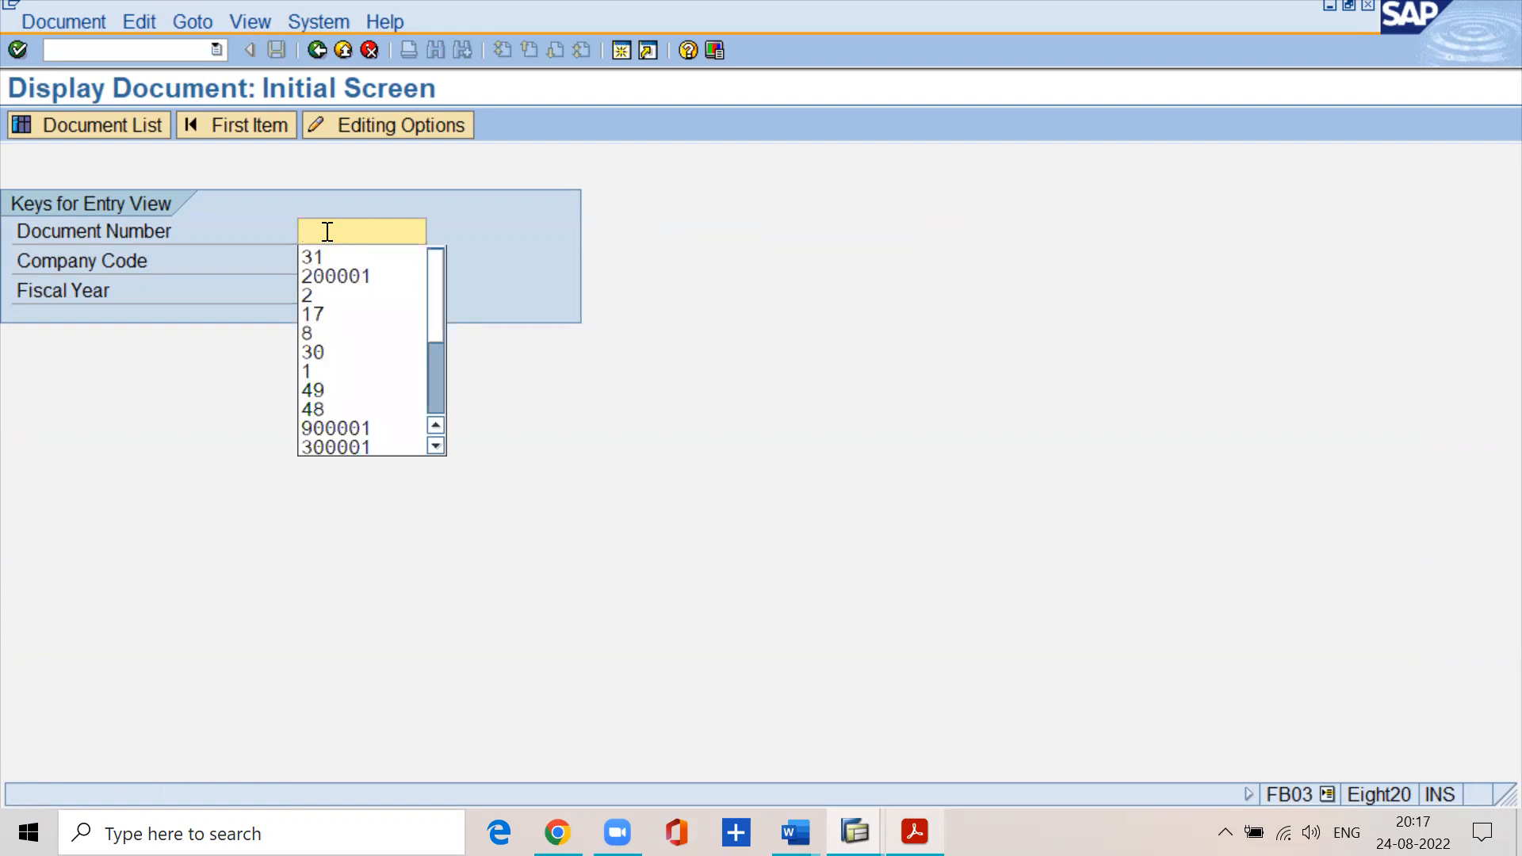
text(3)
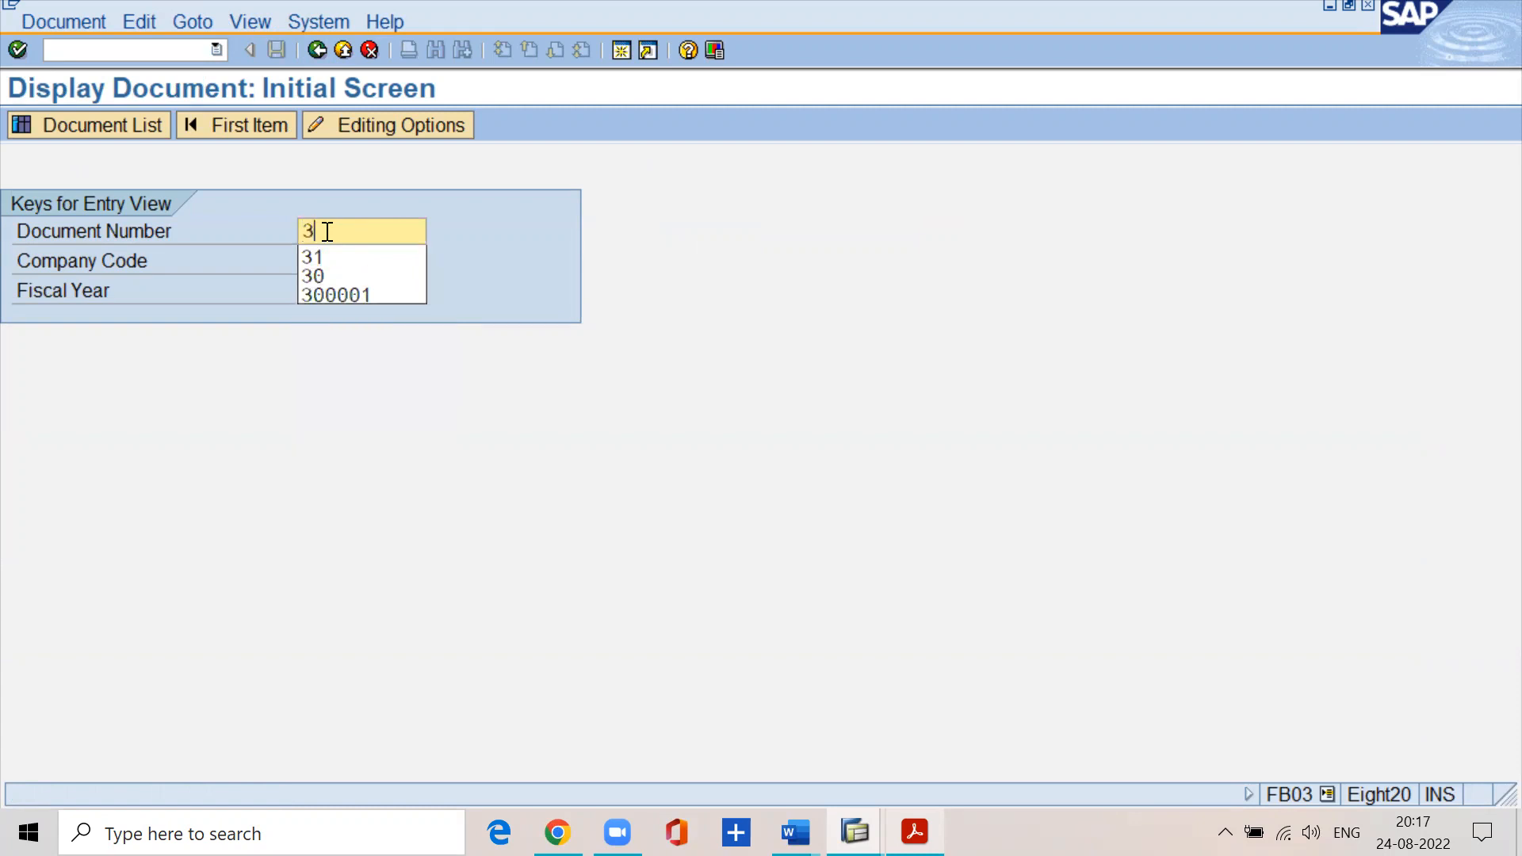
key(Return)
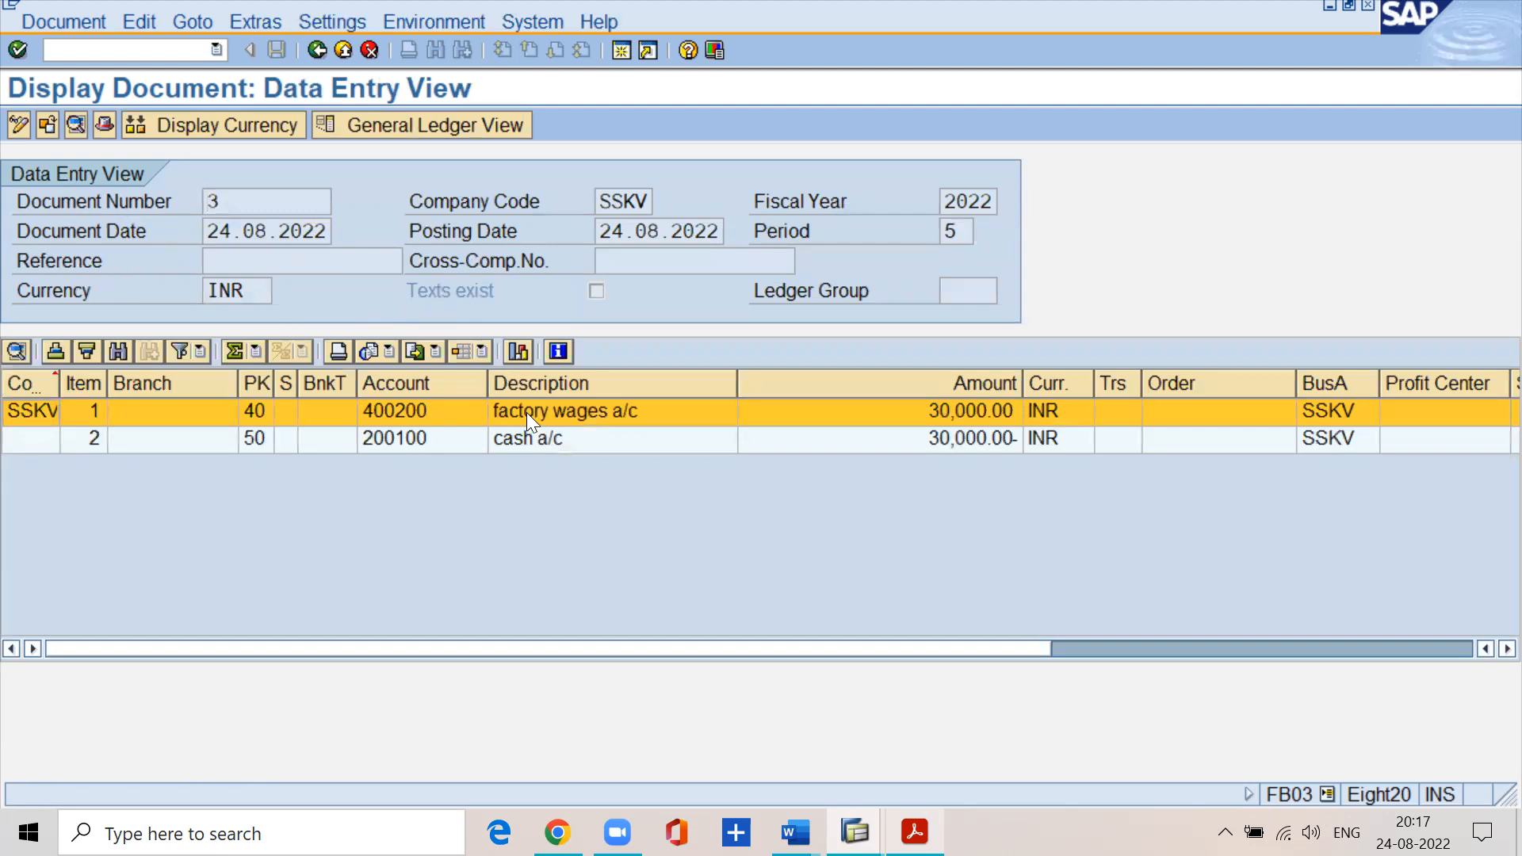
click(525, 438)
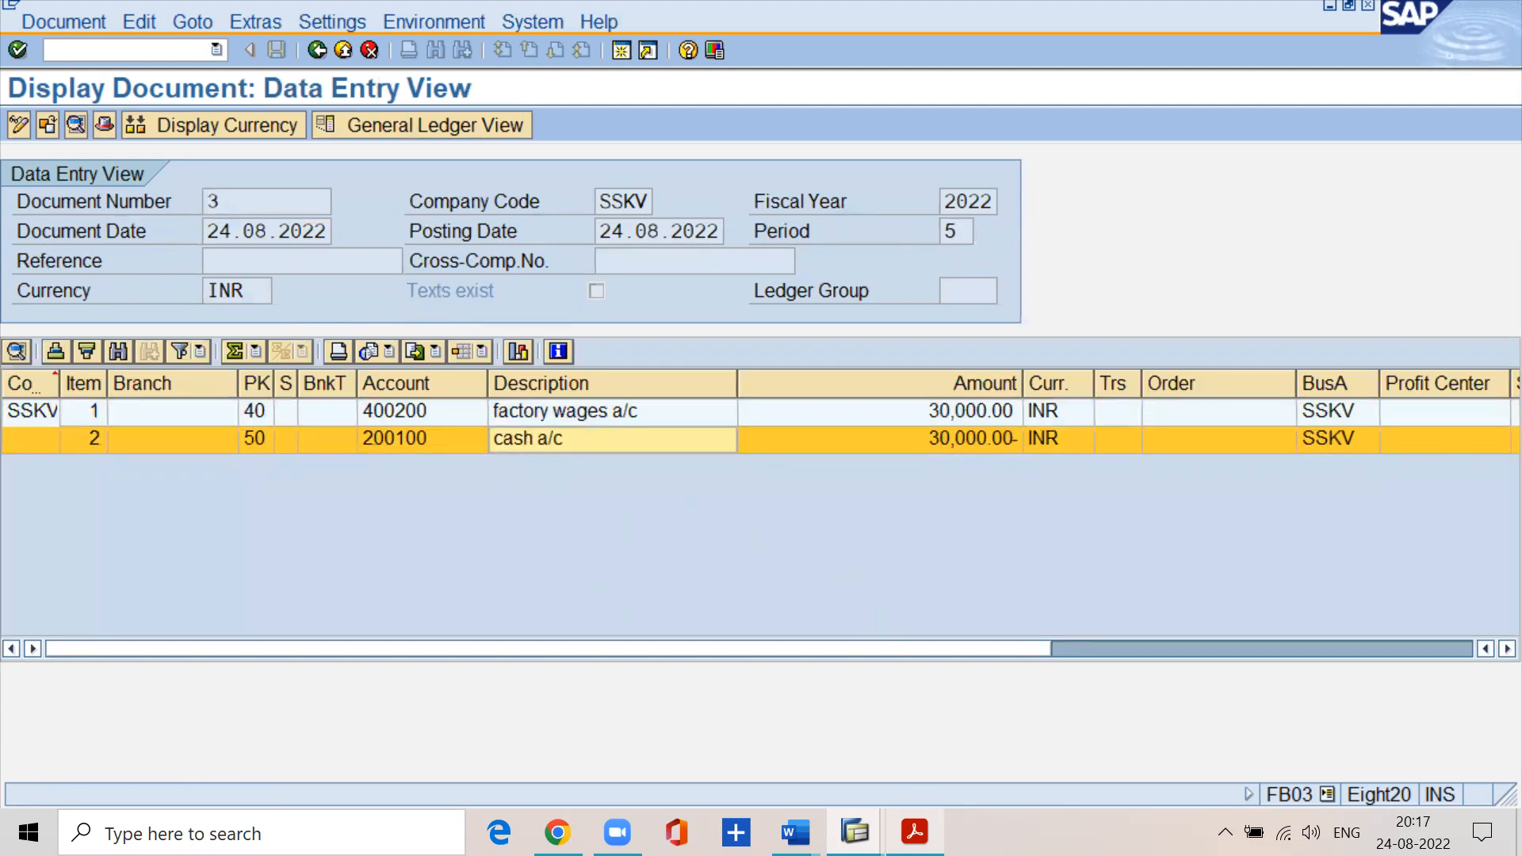
- Switch to Acrobat Reader and read the page 42 notes on displaying a GL account balance with FS10N
key(alt+Tab)
scroll(646, 569, down, 3)
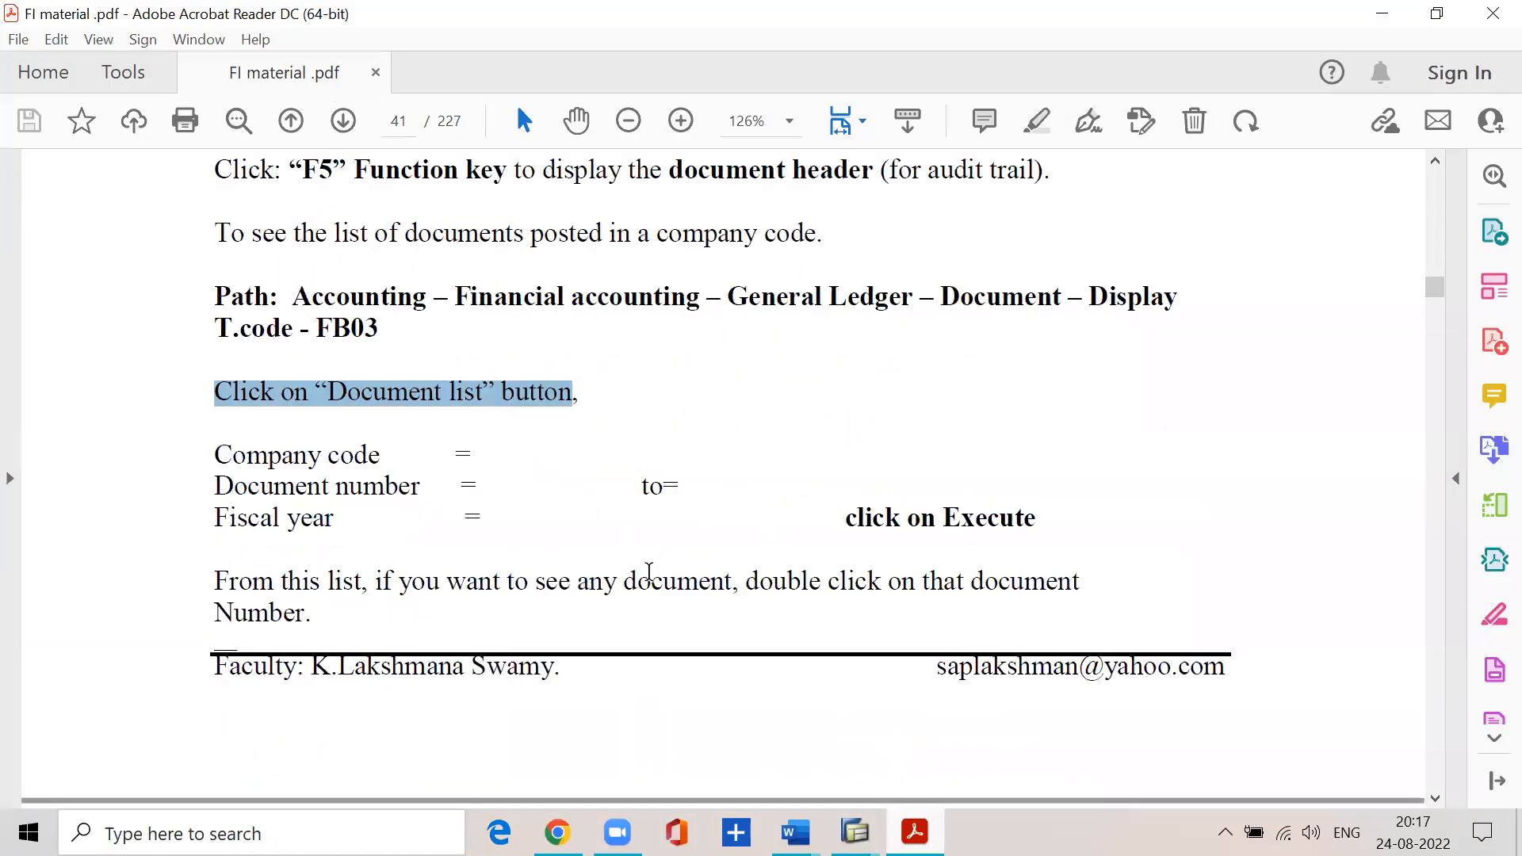
scroll(648, 572, down, 7)
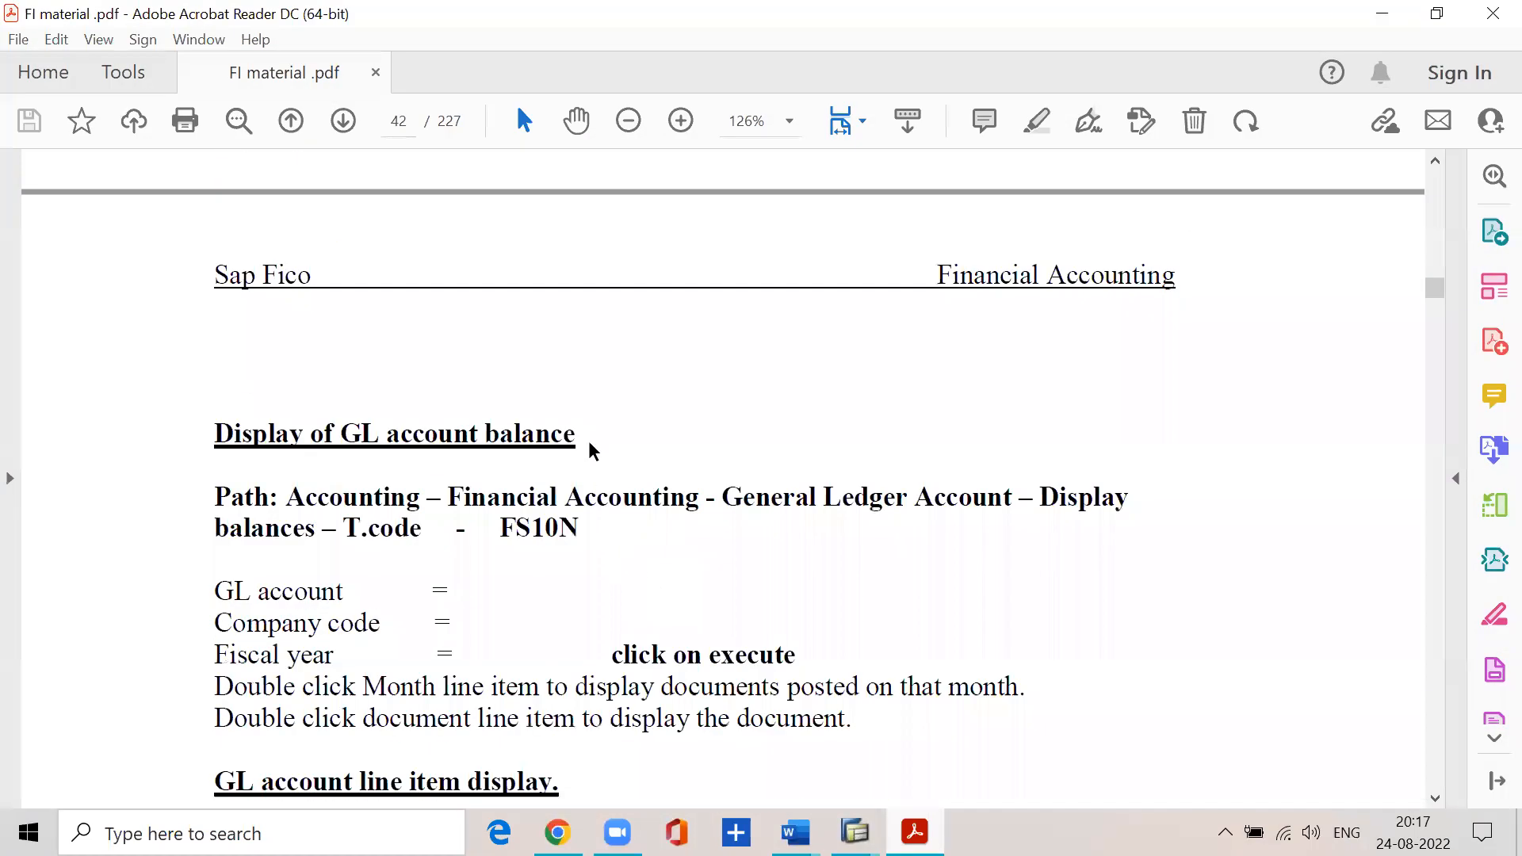
drag(578, 438, 187, 442)
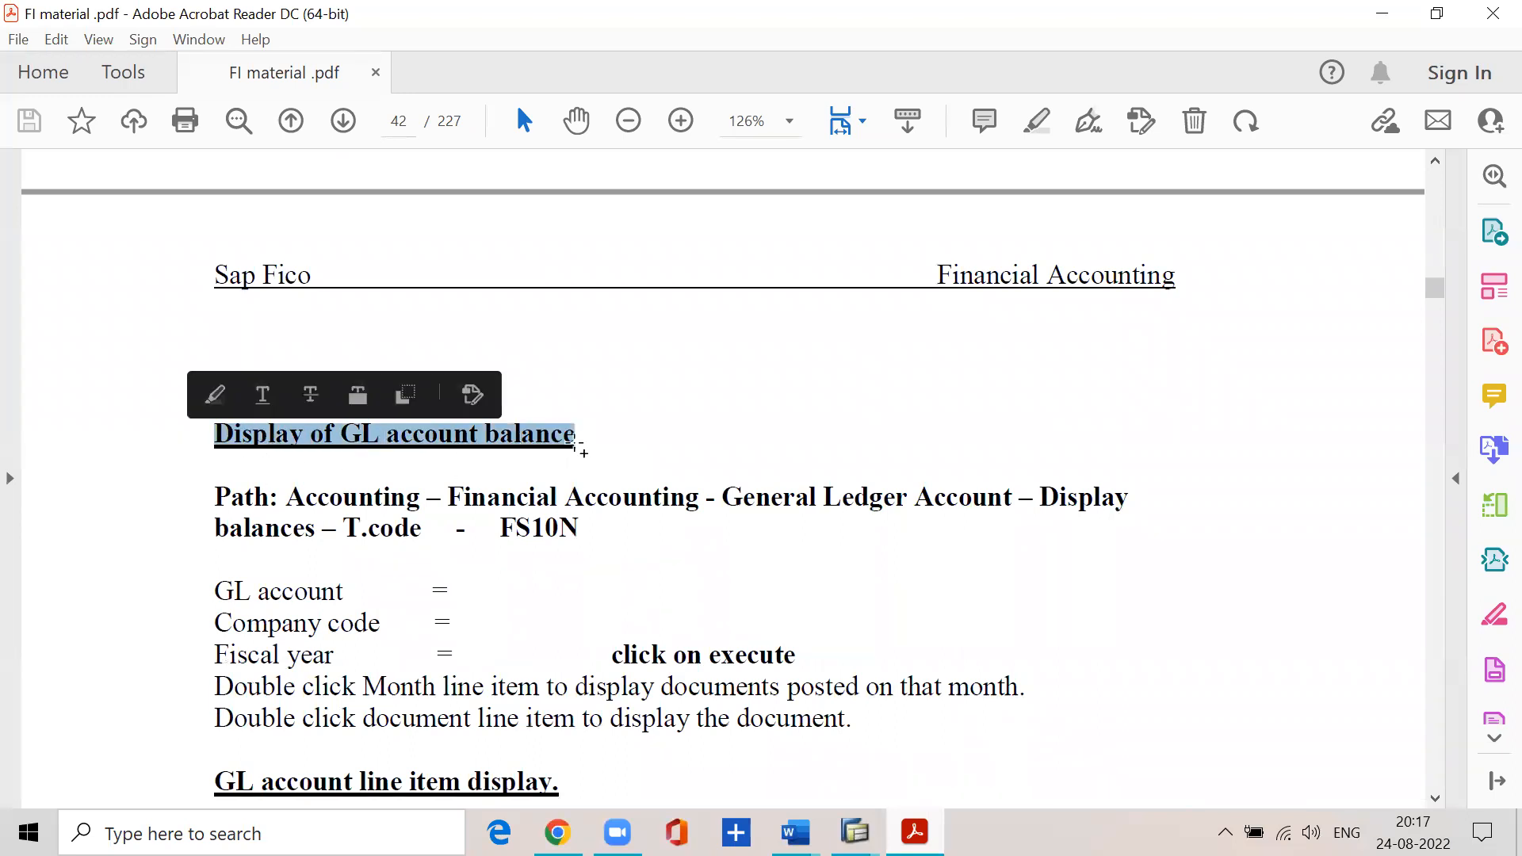
click(581, 438)
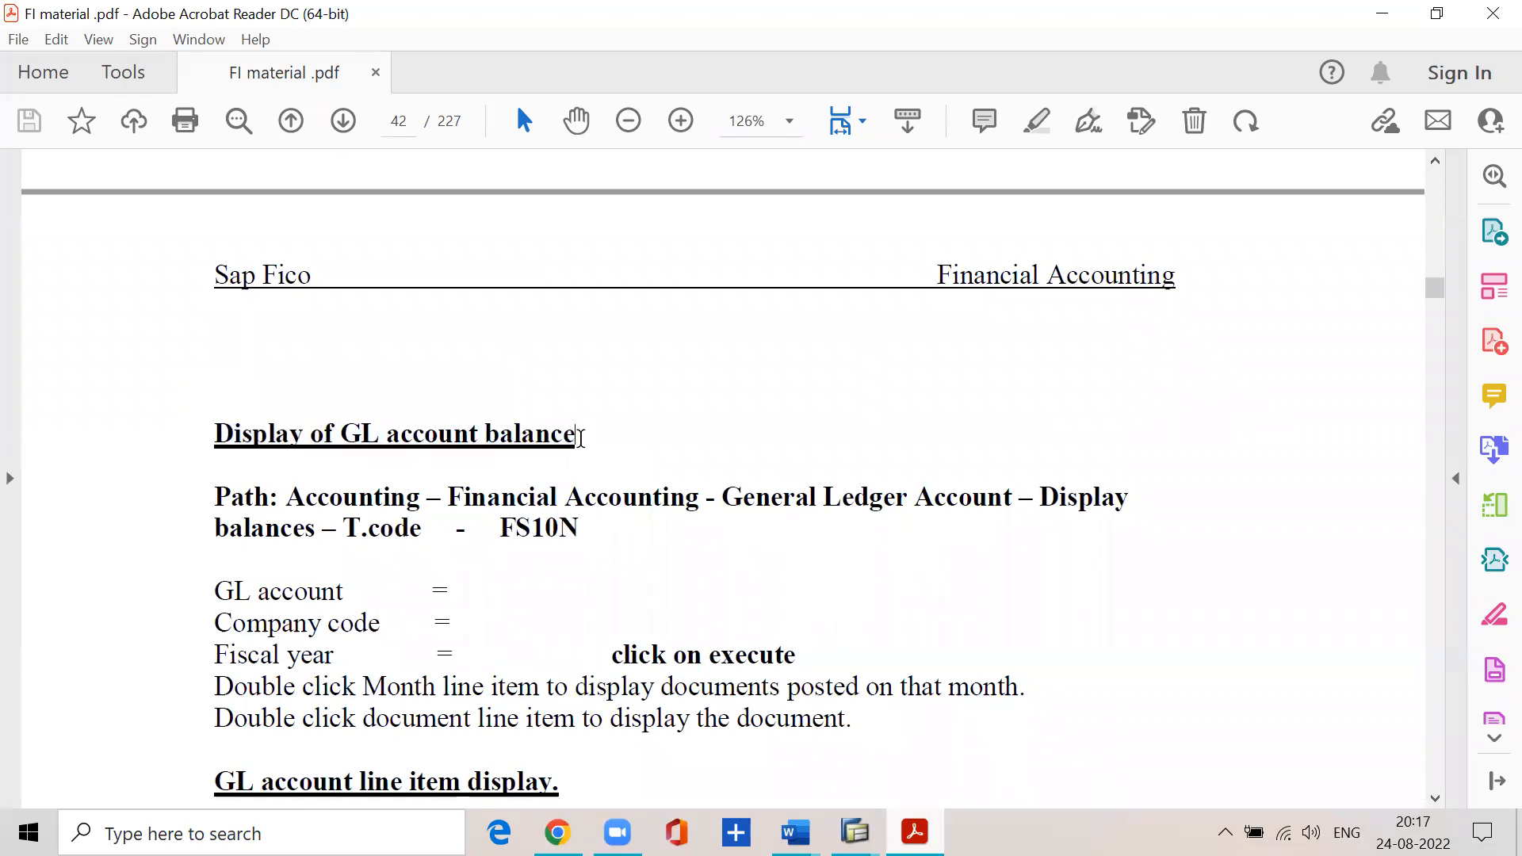